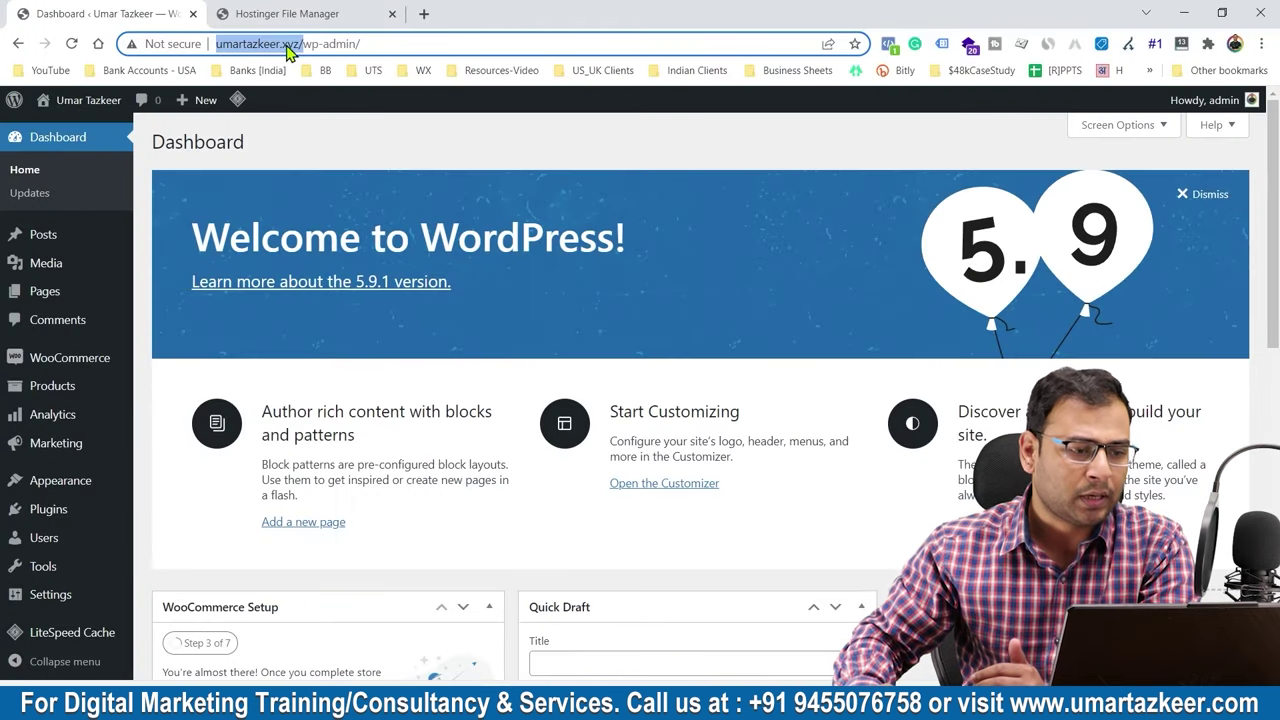
Copy the site's address from the WordPress dashboard and open its home page in a new browser tab without the wp-admin path.
left_click(298, 44)
left_click_drag(312, 44, 188, 44)
key("ctrl+c")
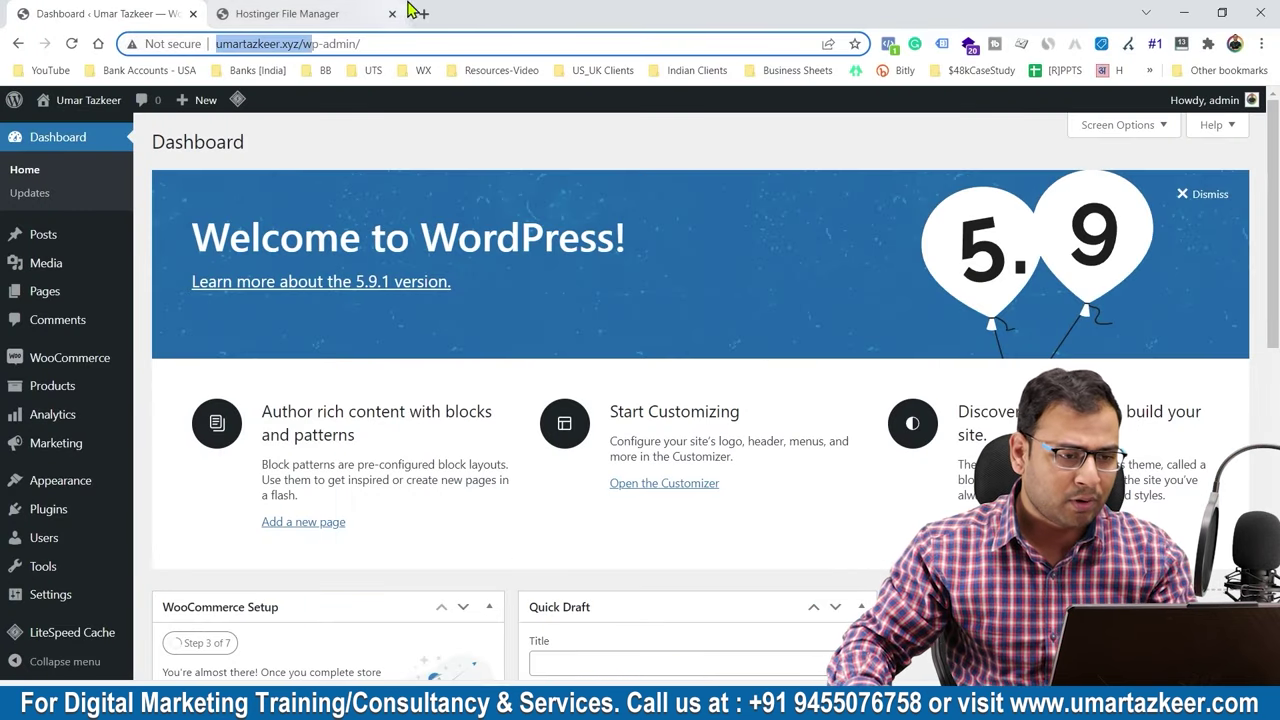
left_click(424, 13)
key("ctrl+v")
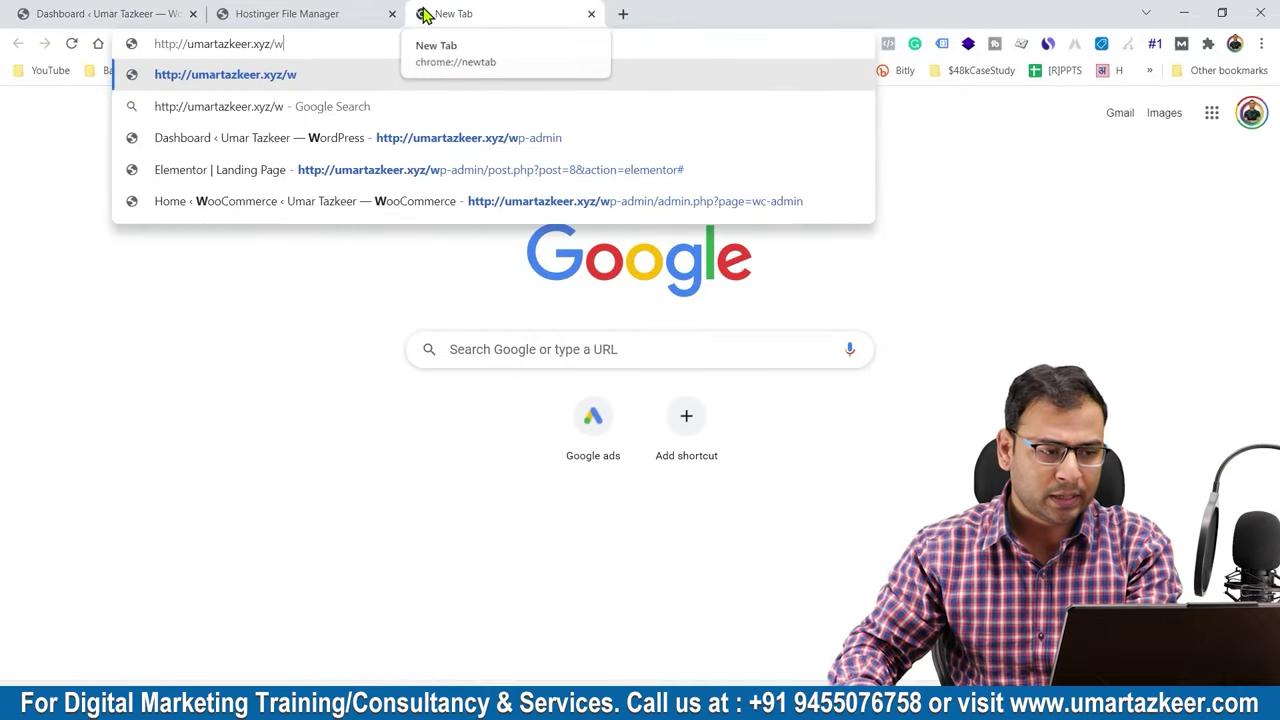
key("BackSpace")
key("Return")
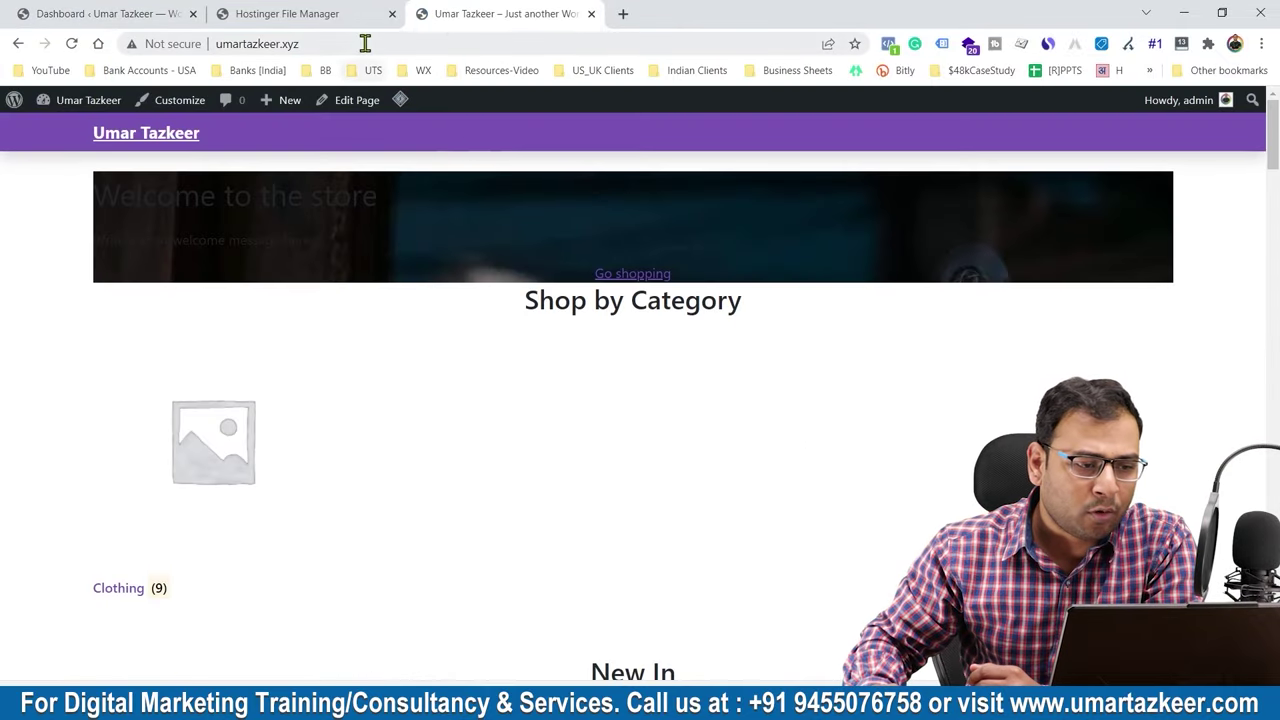
Enter the site's http home page URL as the URL prefix property in Google Search Console.
left_click(363, 43)
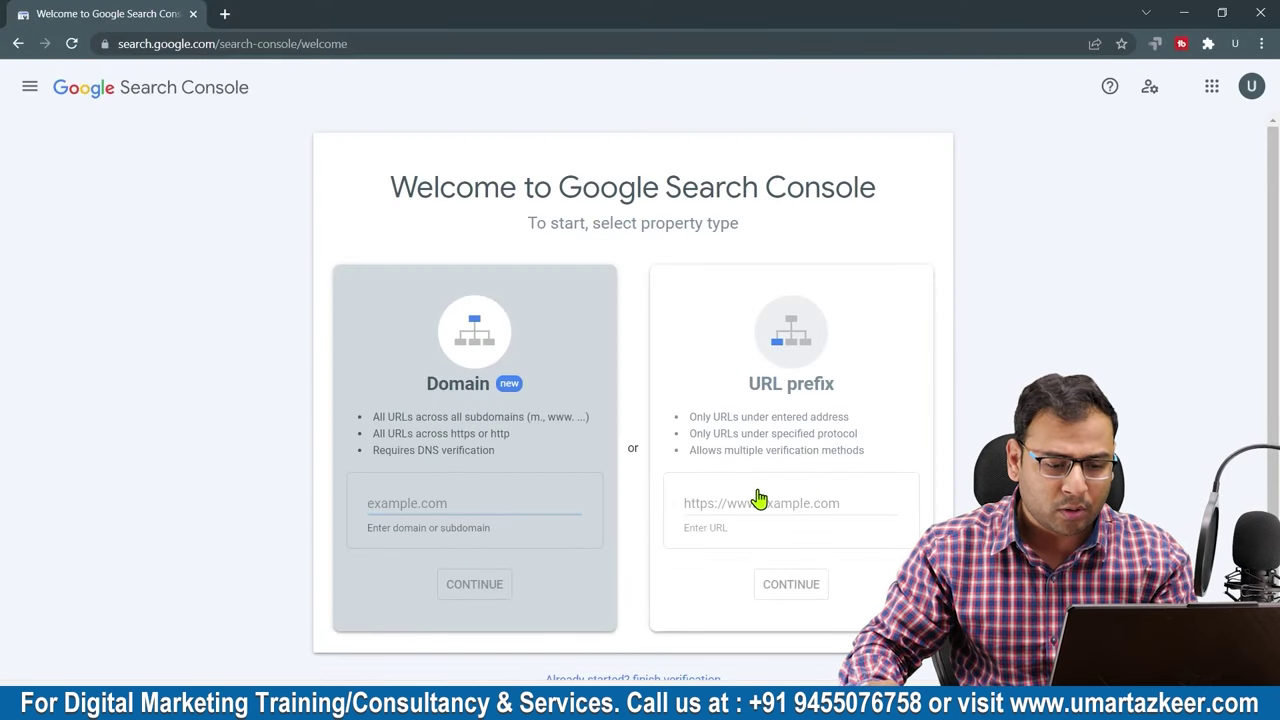
left_click(757, 503)
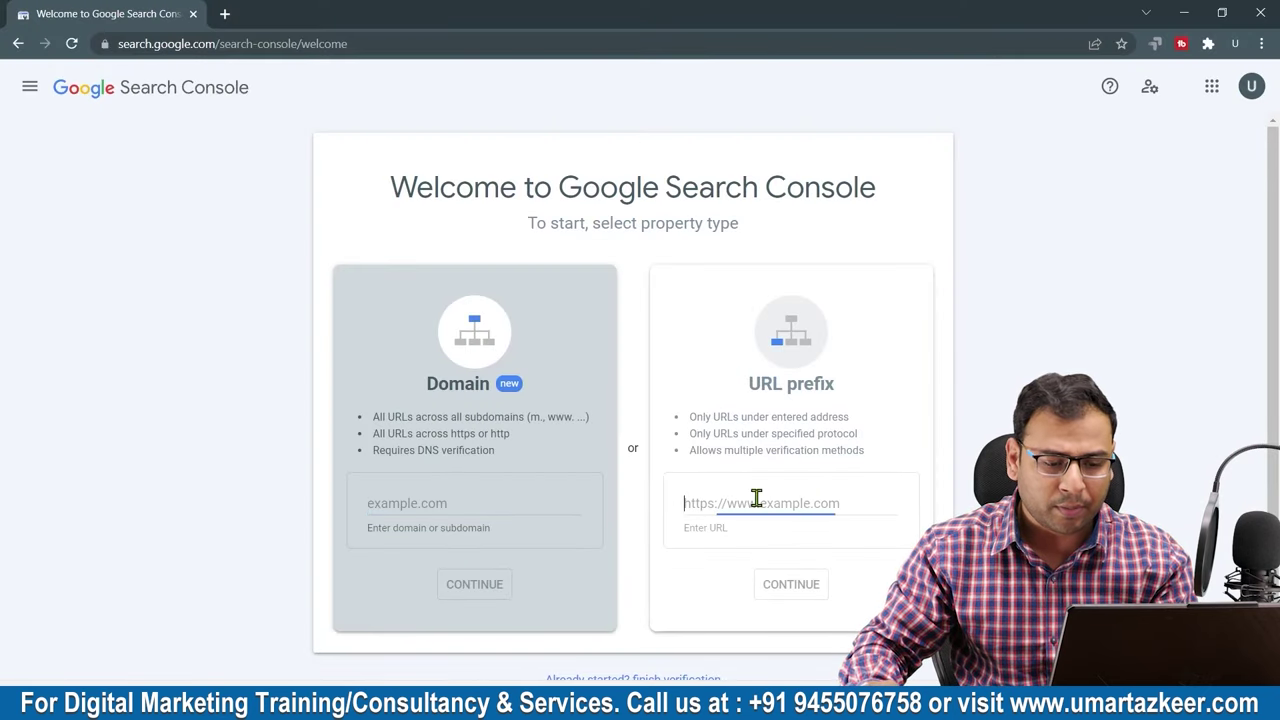
key("ctrl+v")
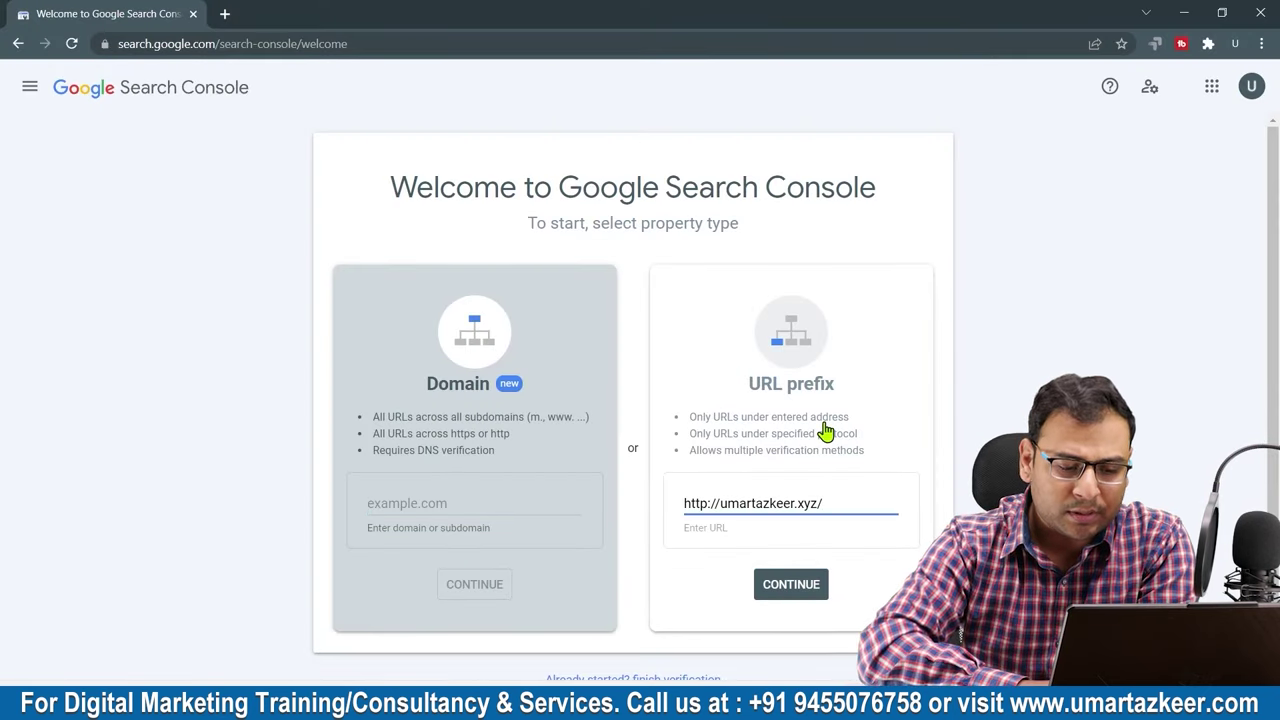
key("ctrl+plus")
scroll(972, 450, "down", 1)
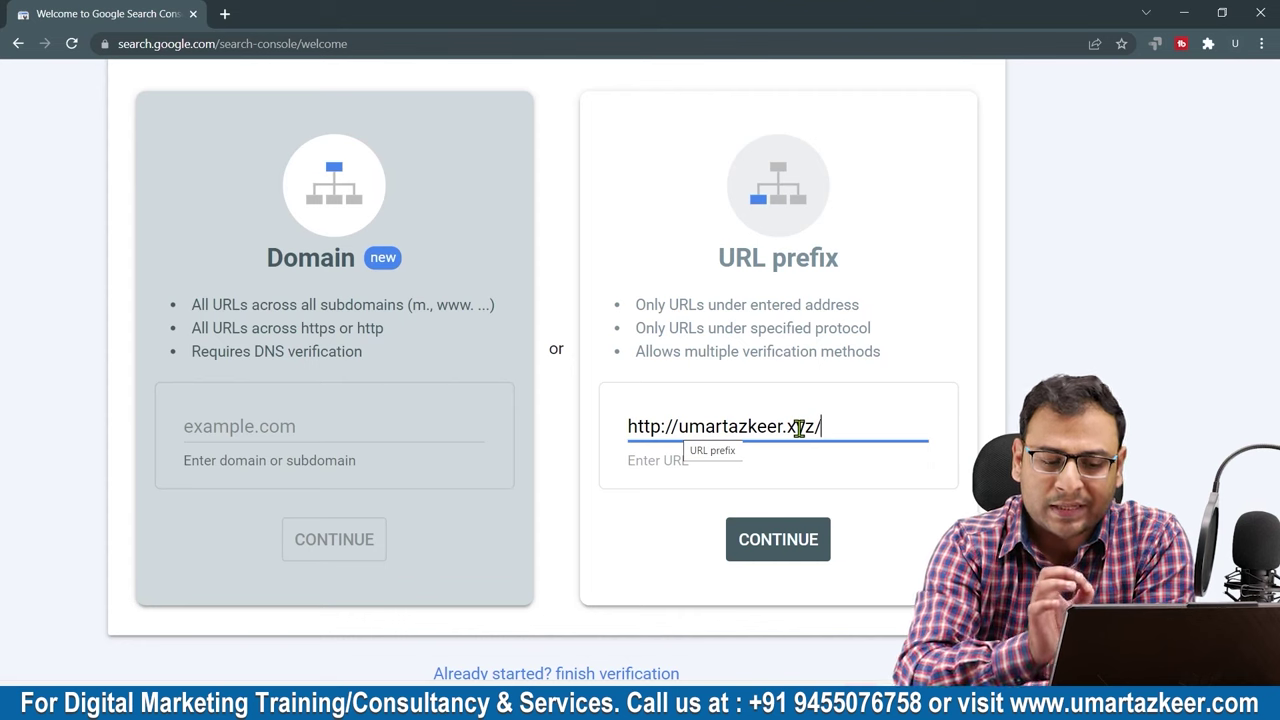
type("blog")
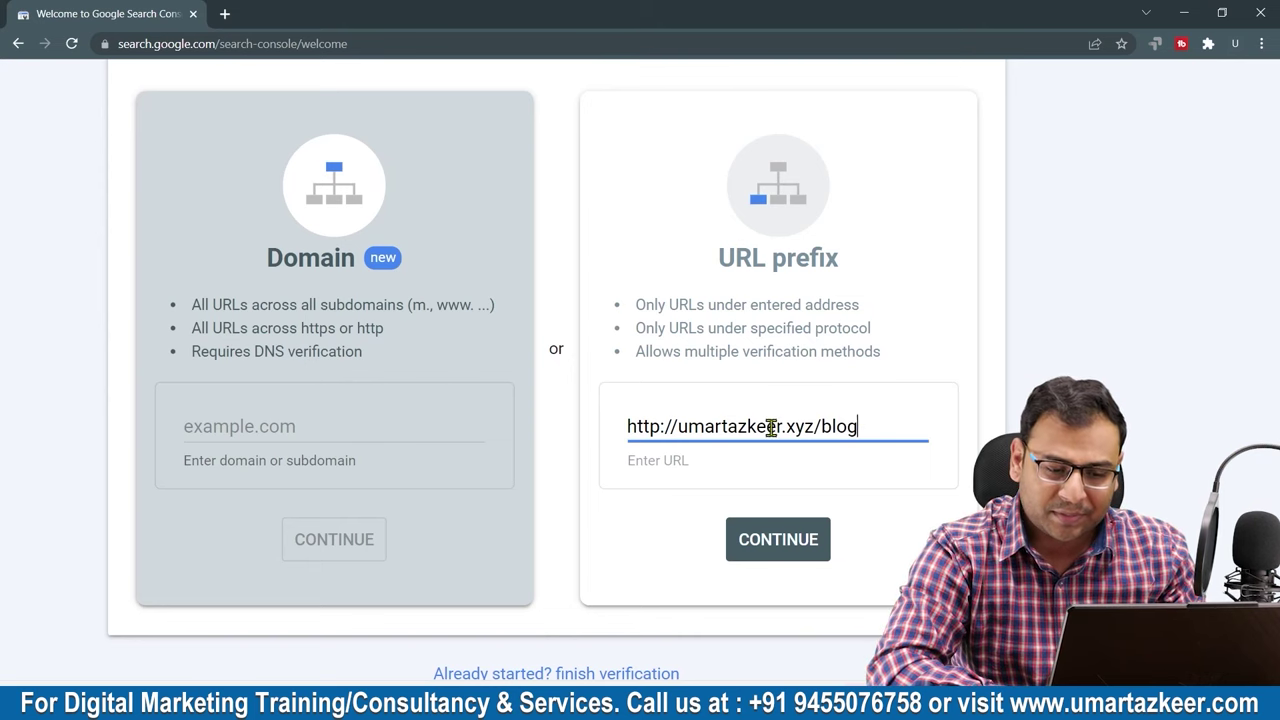
left_click_drag(820, 427, 615, 441)
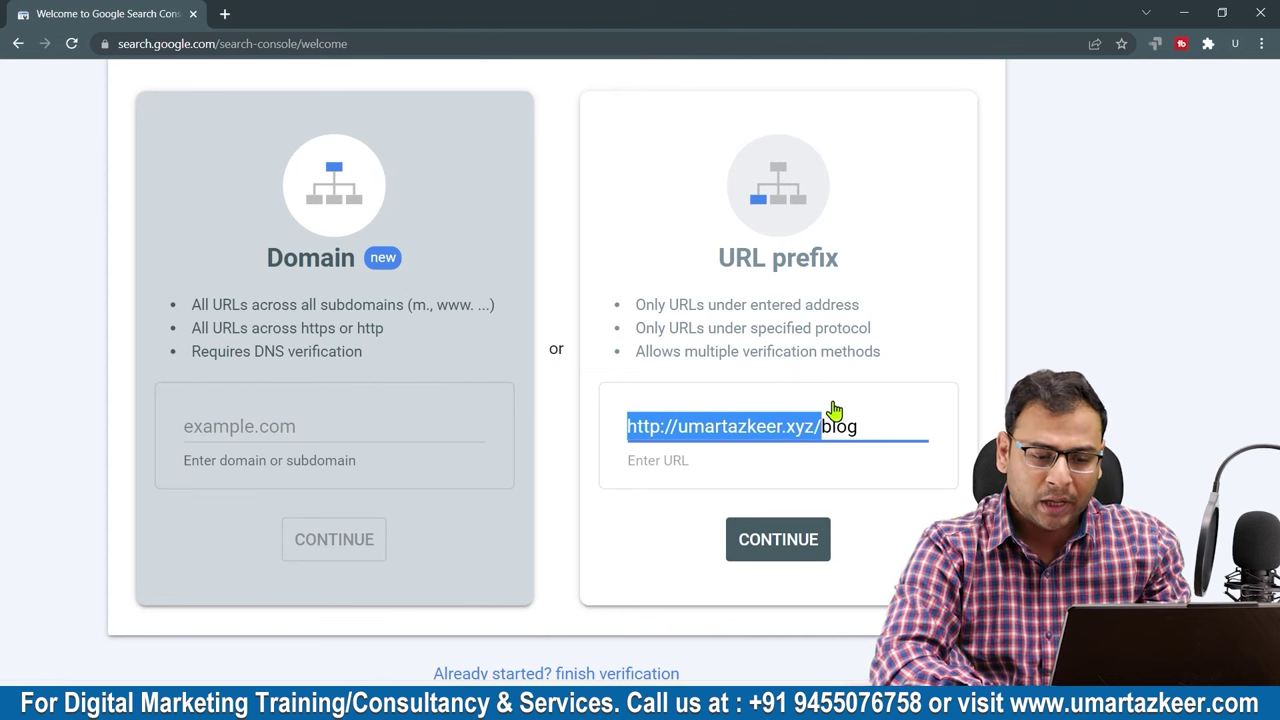
left_click(857, 426)
key("BackSpace")
key("BackSpace")
key("BackSpace")
key("BackSpace")
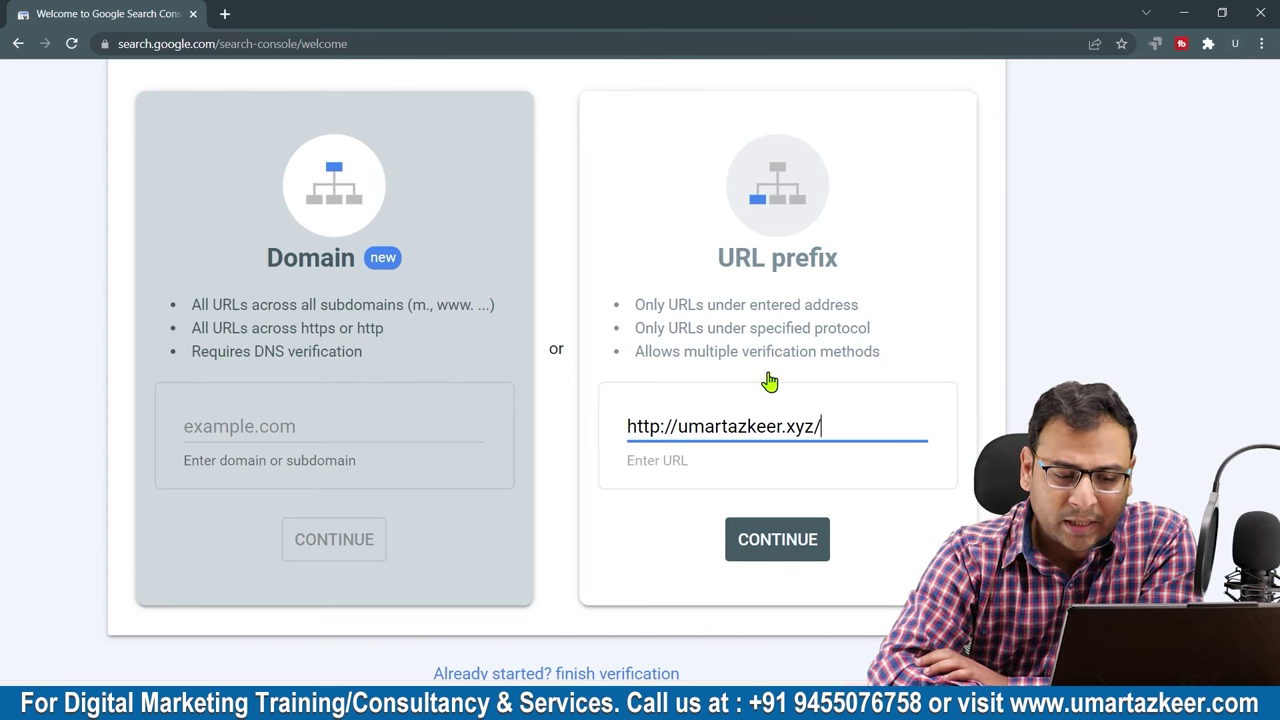
Submit the URL prefix property to bring up its ownership verification methods.
left_click(763, 544)
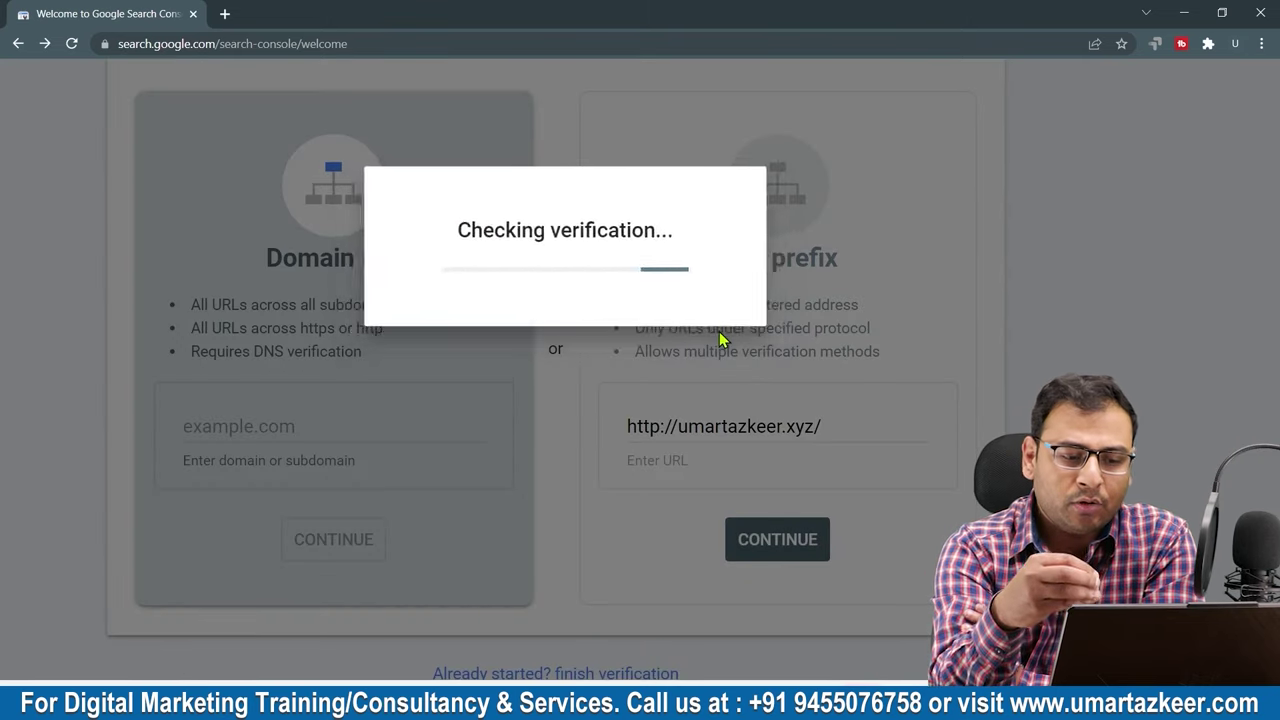
key("ctrl+minus")
key("ctrl+minus")
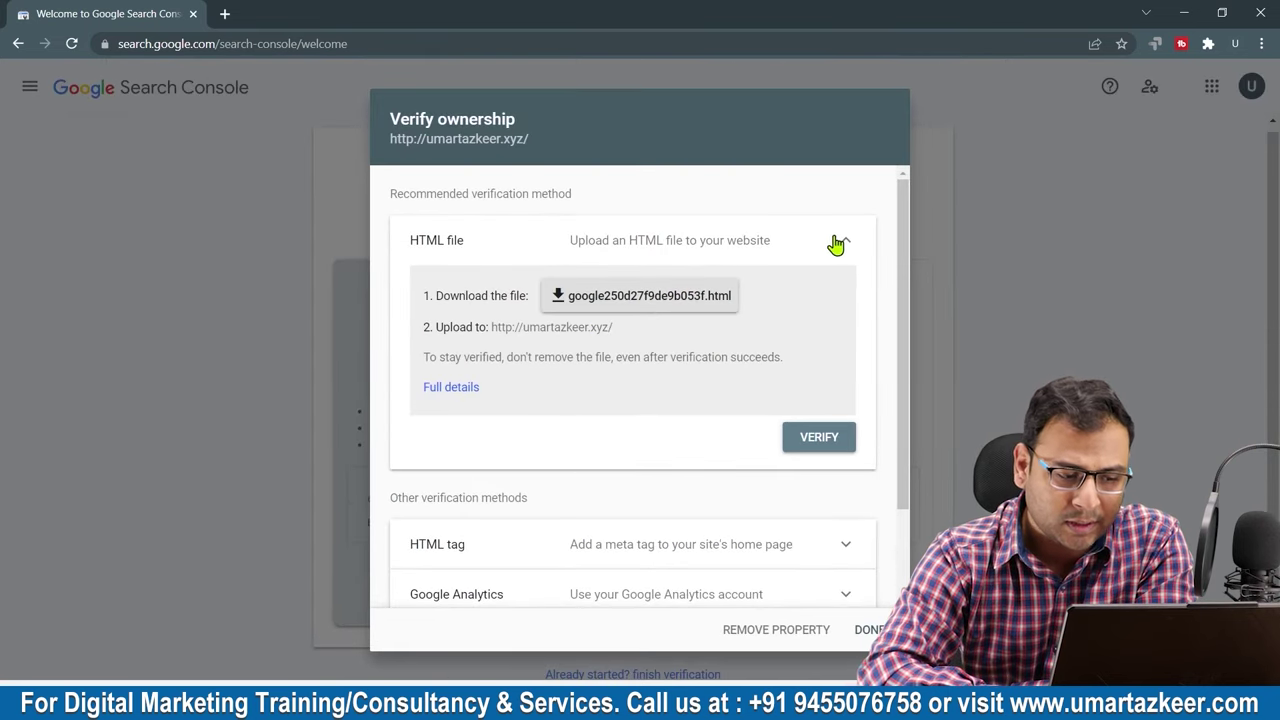
Look through the HTML tag, Google Analytics and Google Tag Manager options among the ownership verification methods.
left_click(839, 242)
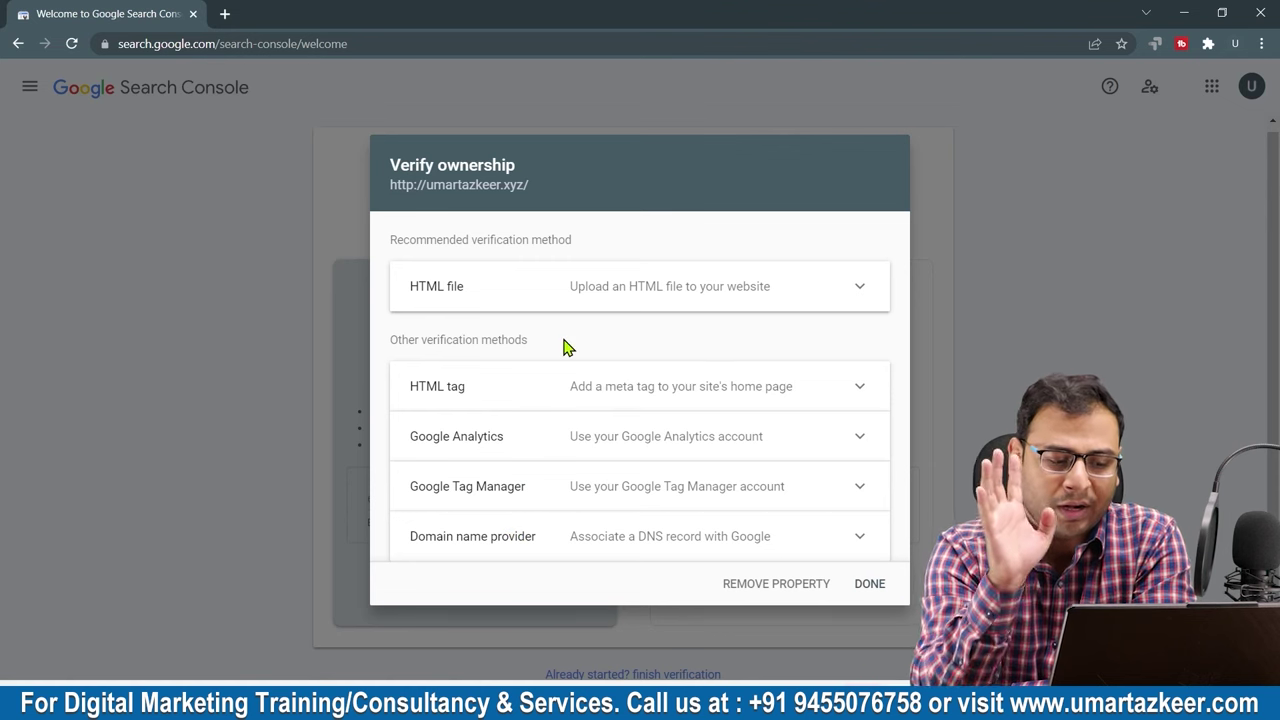
left_click(479, 384)
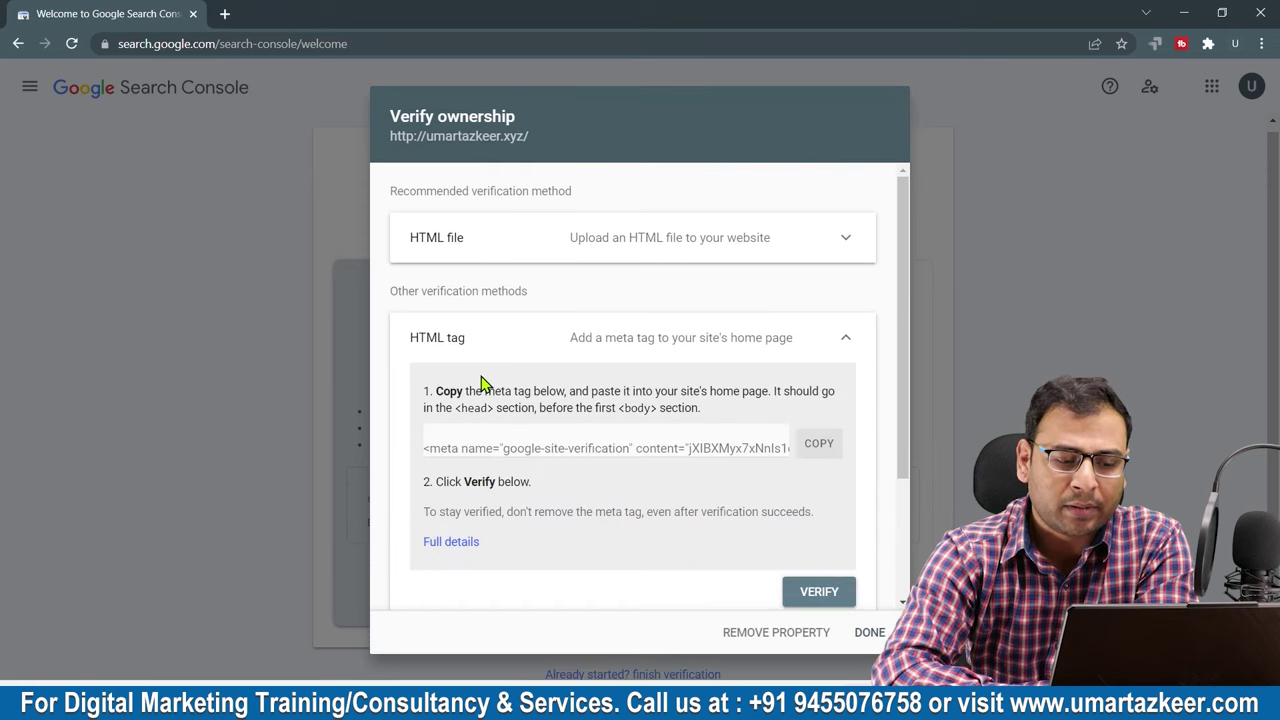
left_click(506, 345)
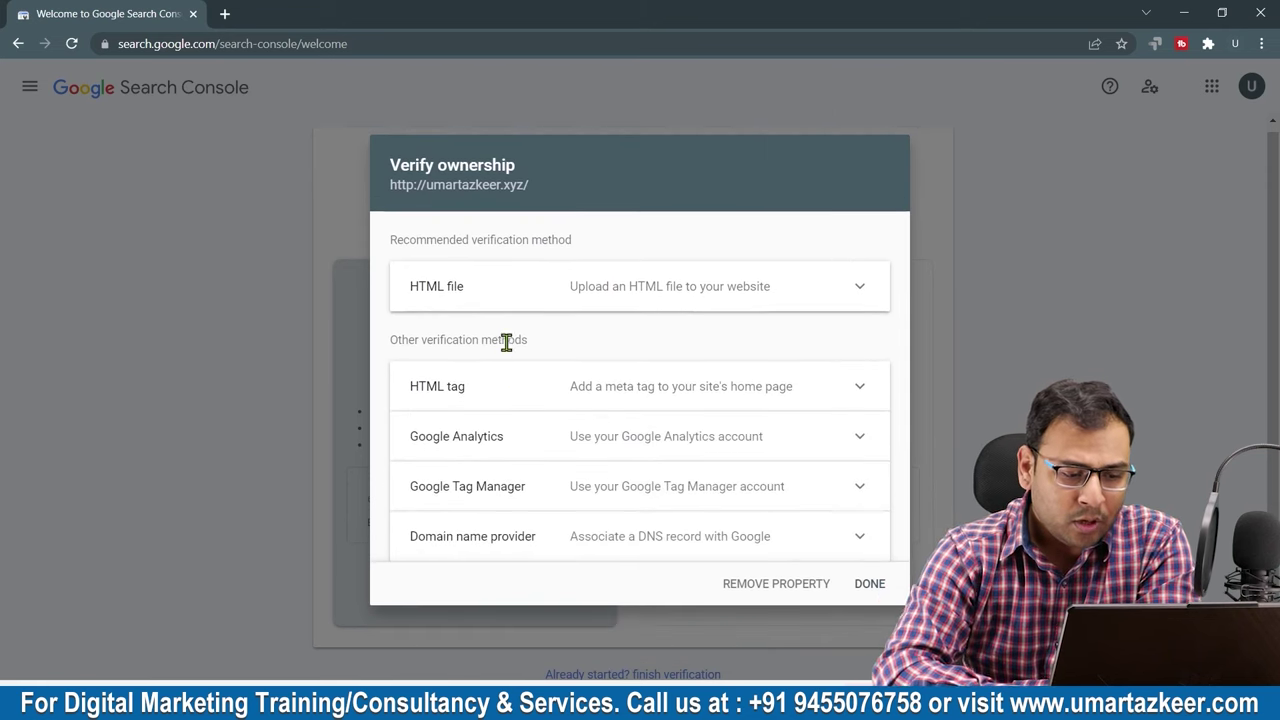
left_click(453, 442)
left_click(537, 404)
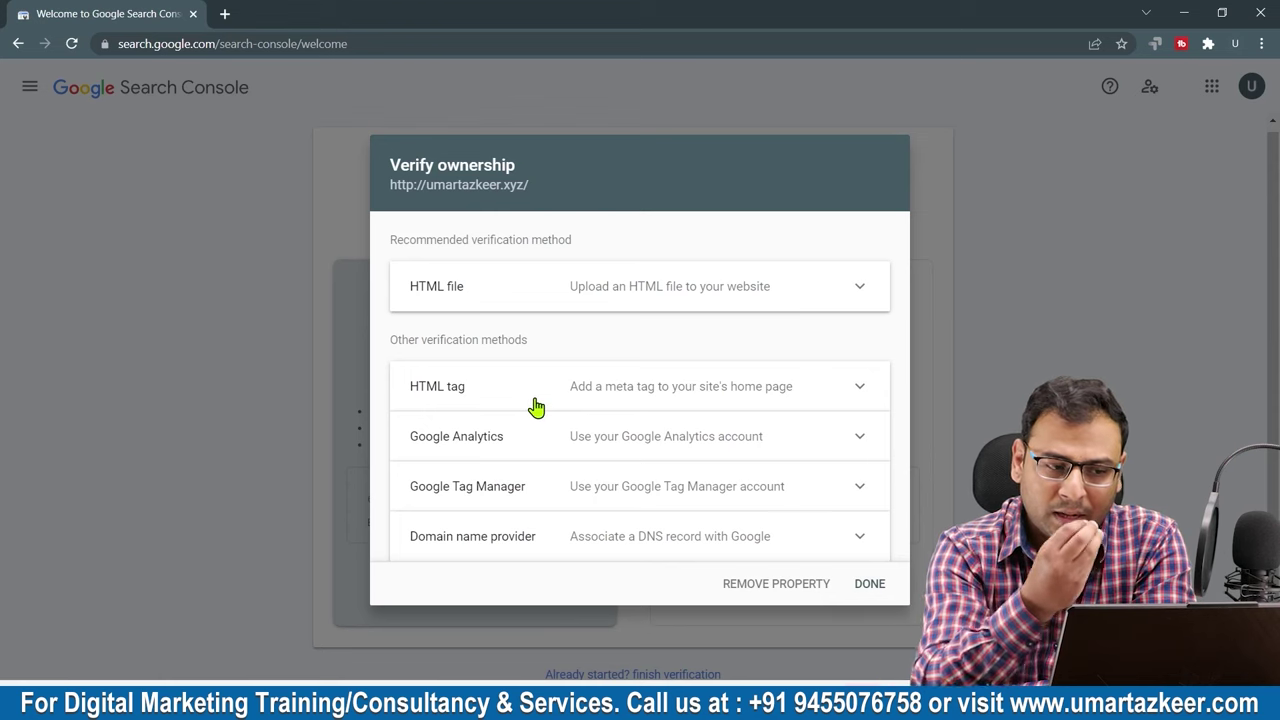
left_click(506, 492)
left_click(487, 466)
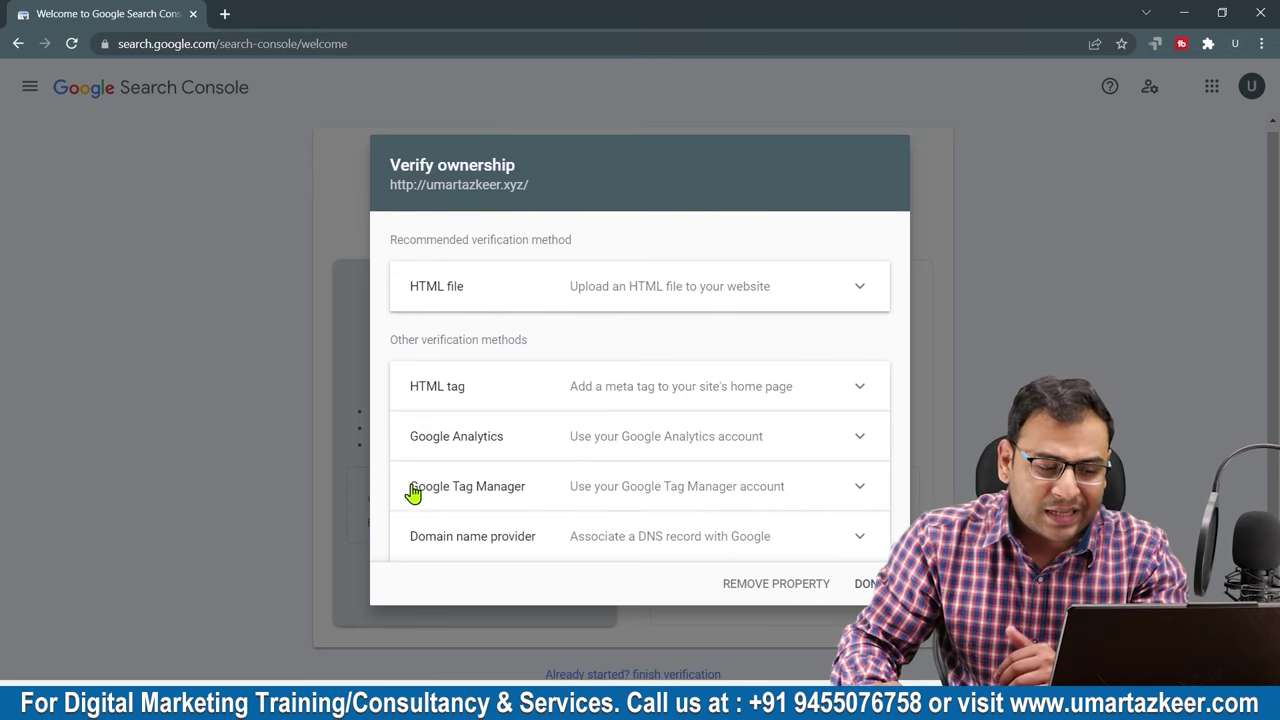
Read the requirements of the Google Tag Manager and Google Analytics verification methods in full.
left_click(469, 497)
scroll(629, 437, "down", 2)
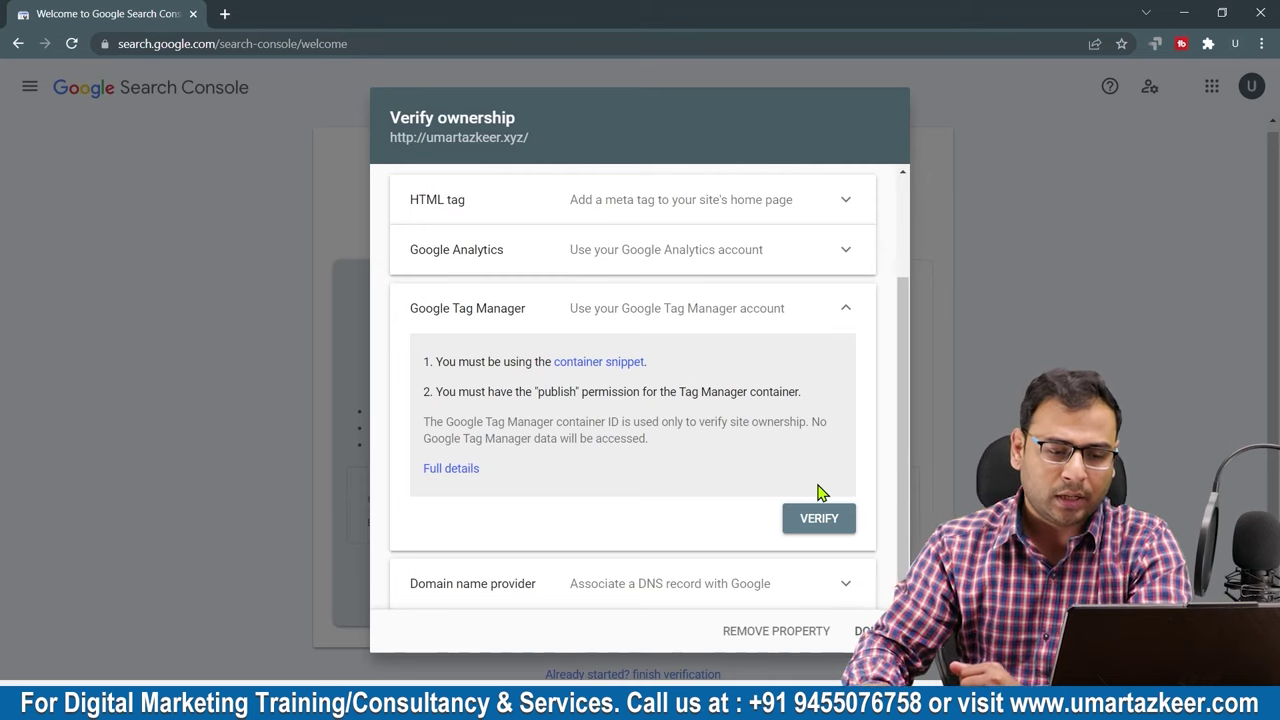
left_click(695, 318)
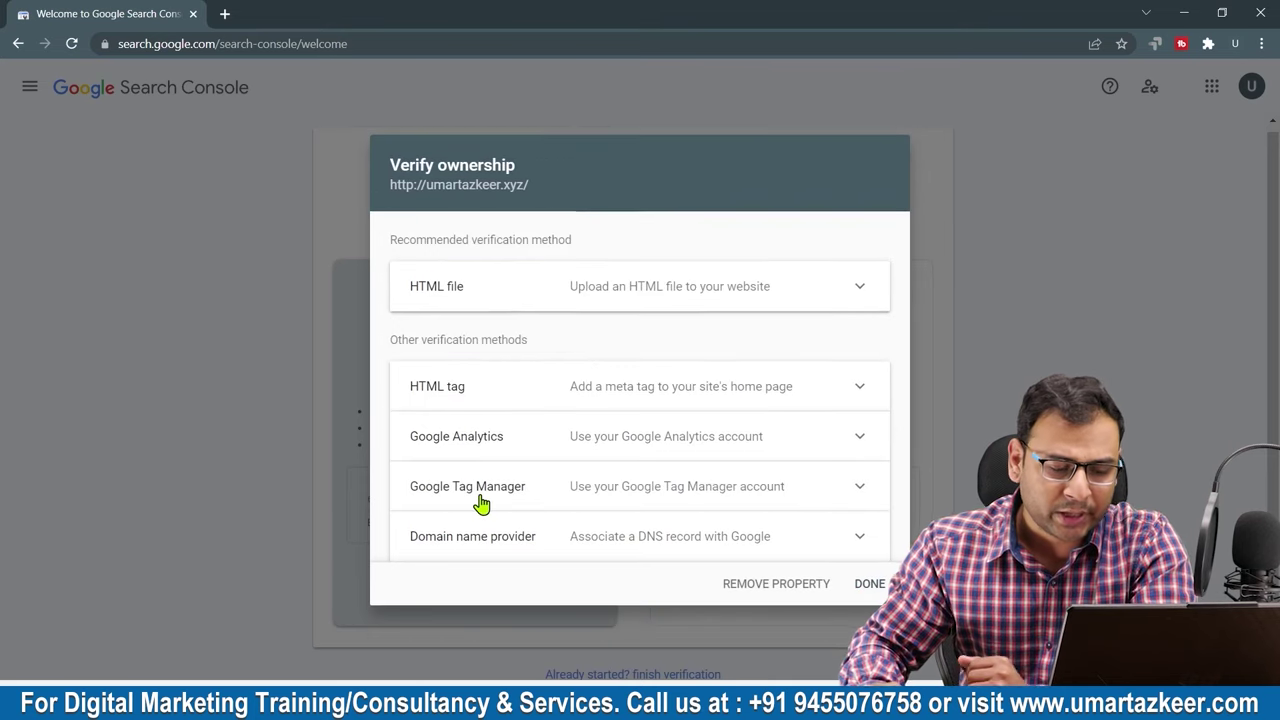
left_click(485, 438)
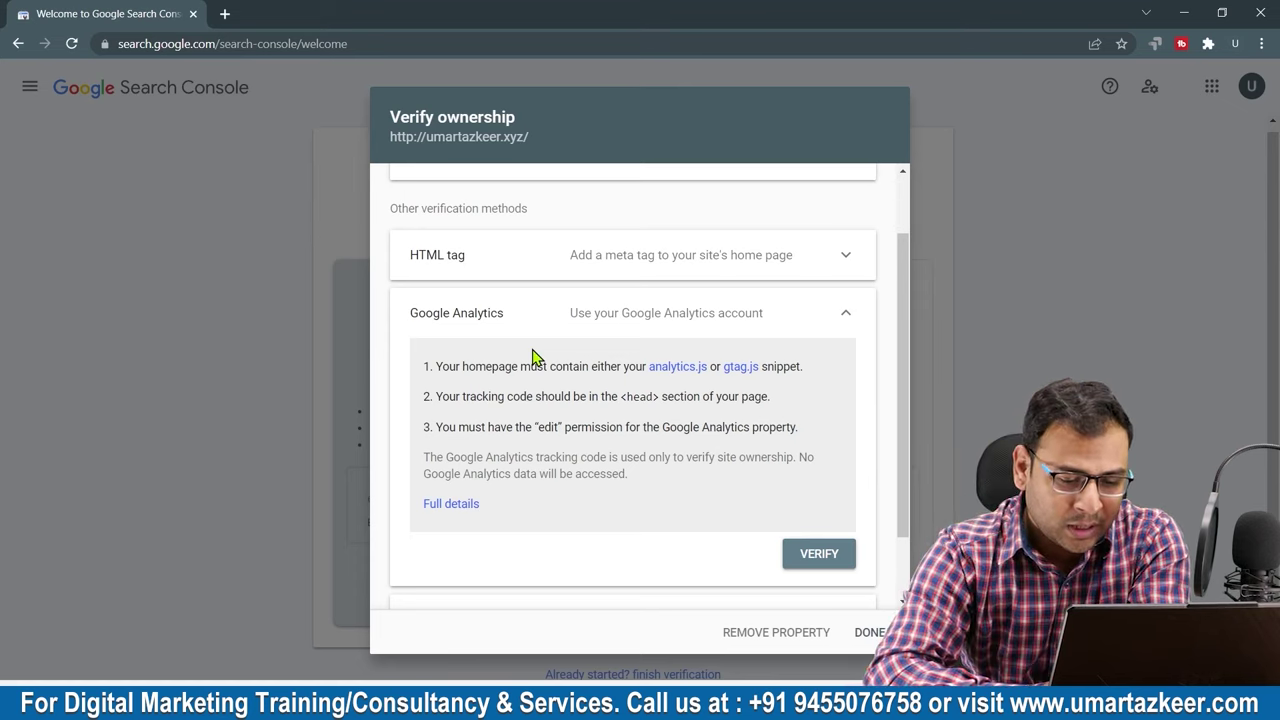
scroll(669, 509, "down", 1)
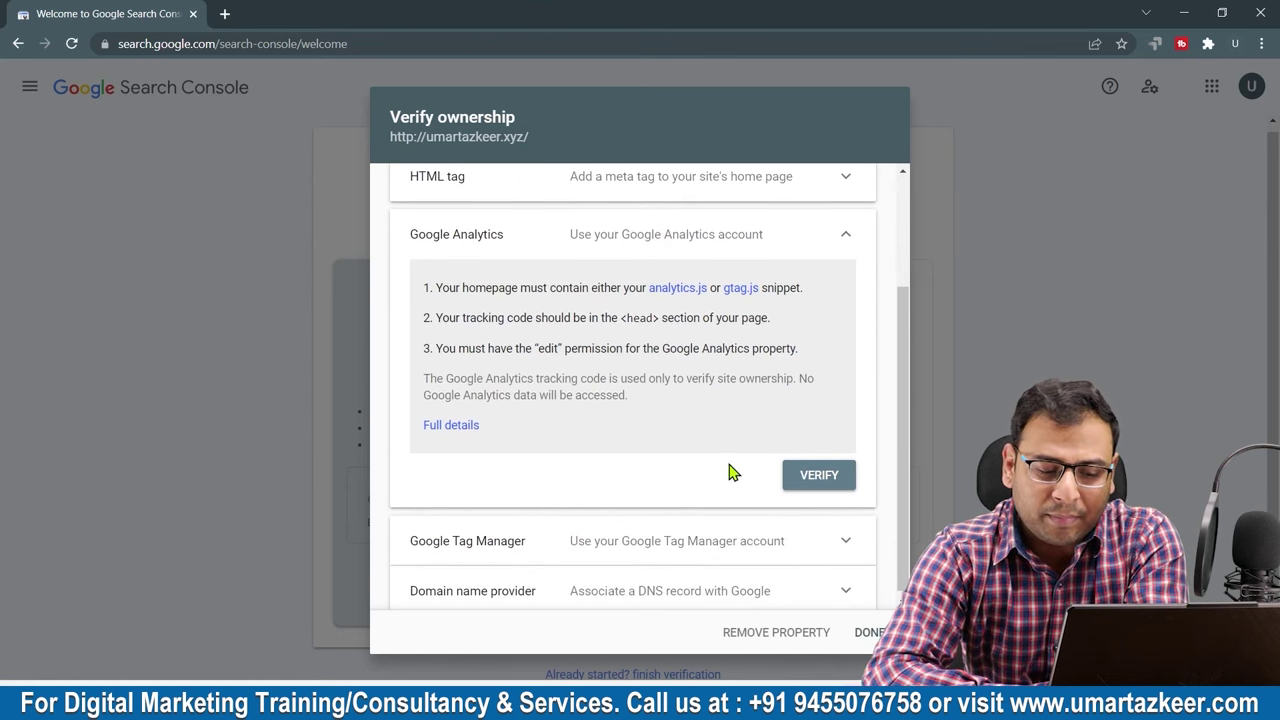
left_click(845, 240)
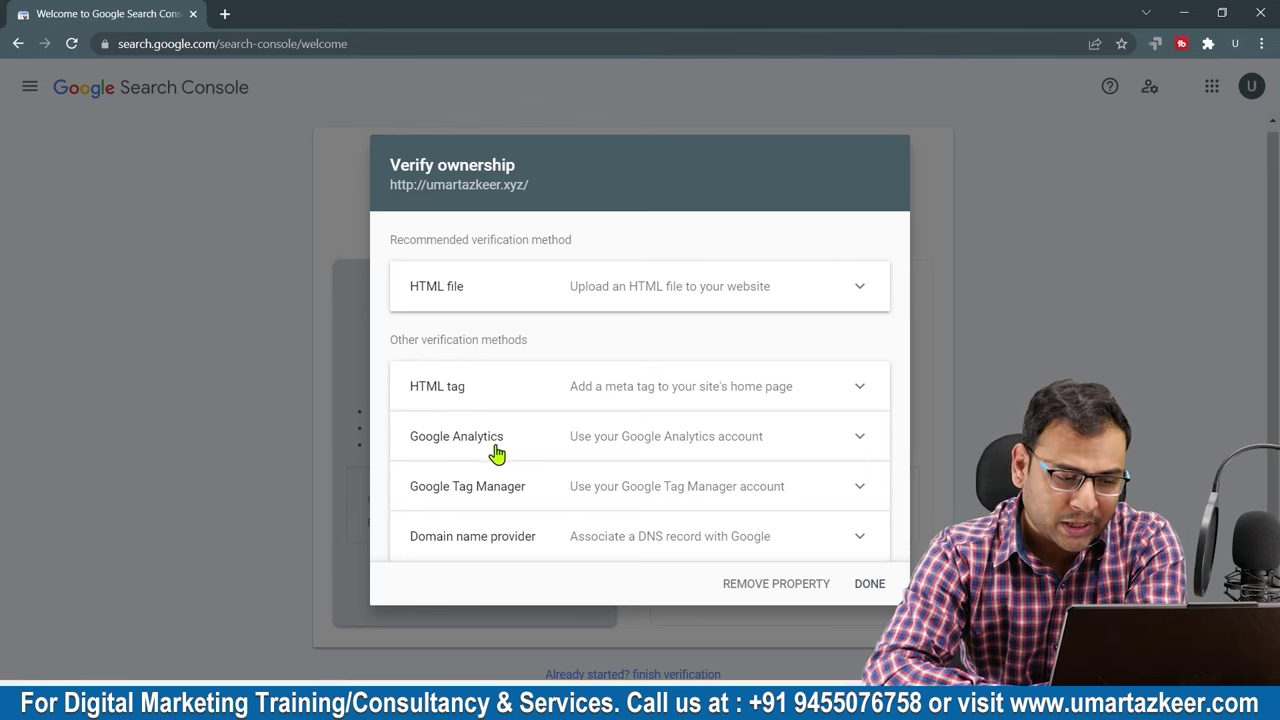
Copy the site verification meta tag from the HTML tag method.
left_click(510, 399)
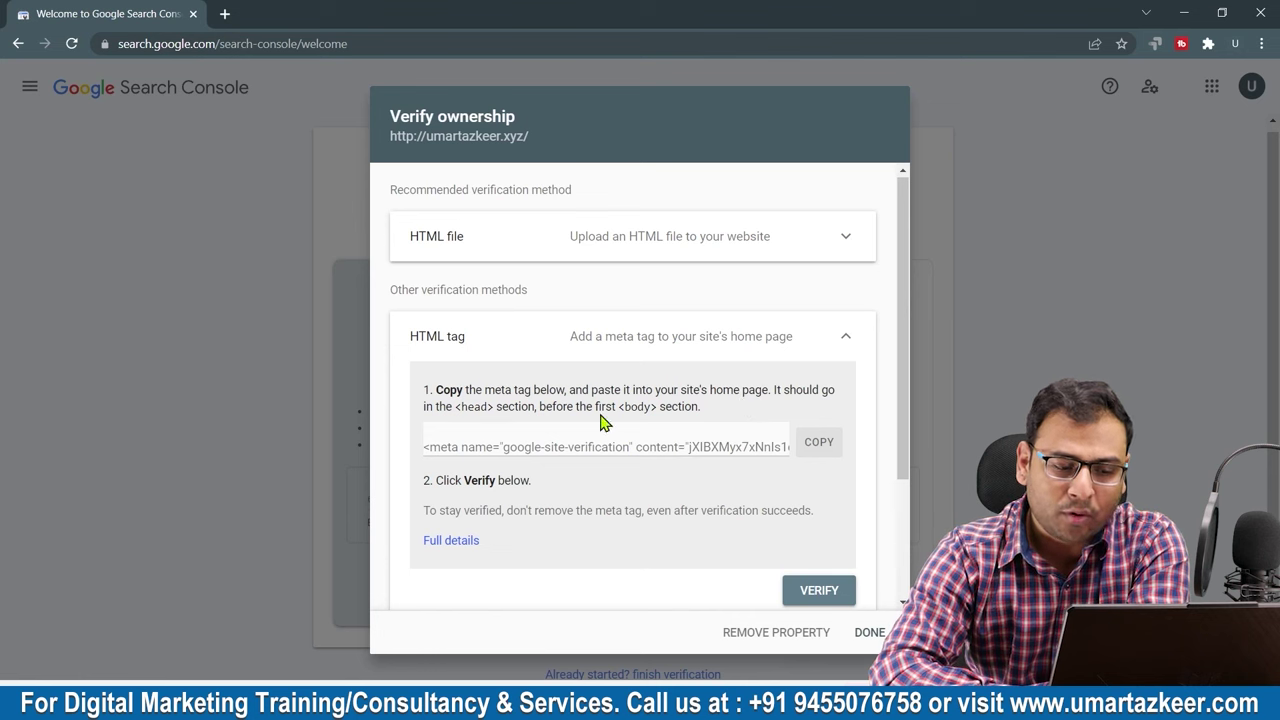
left_click(822, 450)
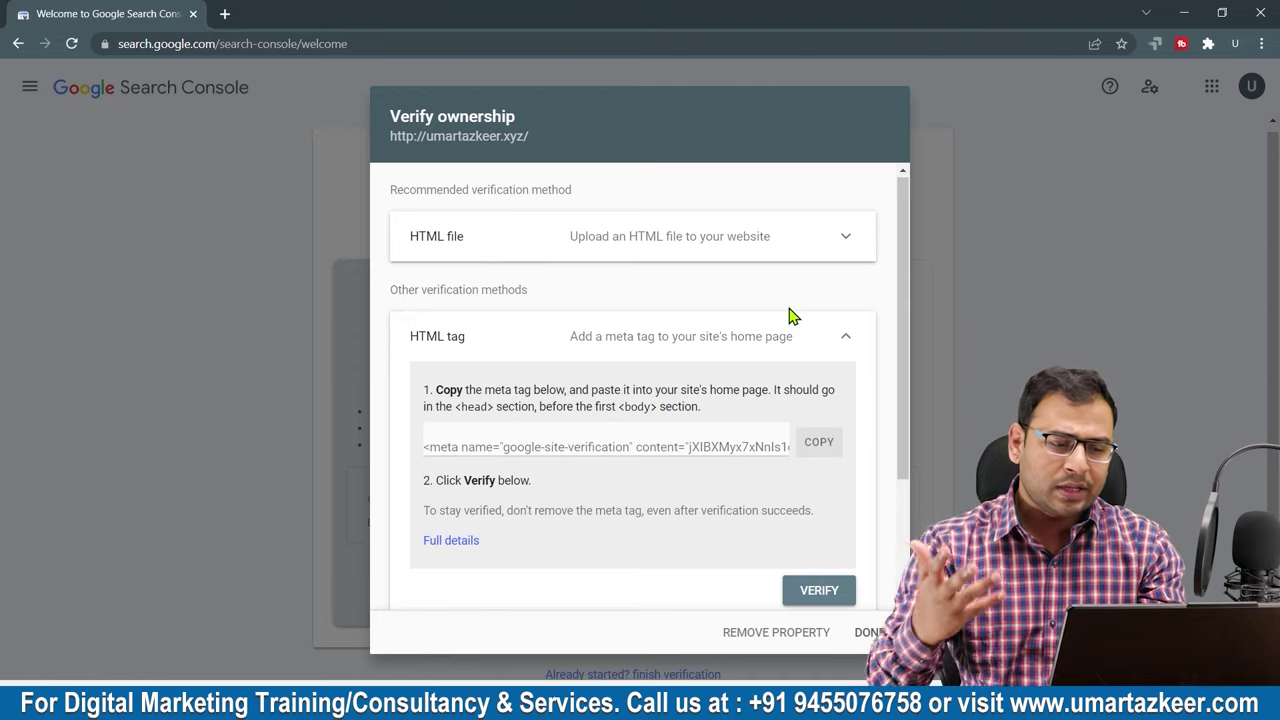
Switch to the WordPress dashboard and open the theme's Theme Header file (header.php) in the Theme File Editor.
key("alt+Tab")
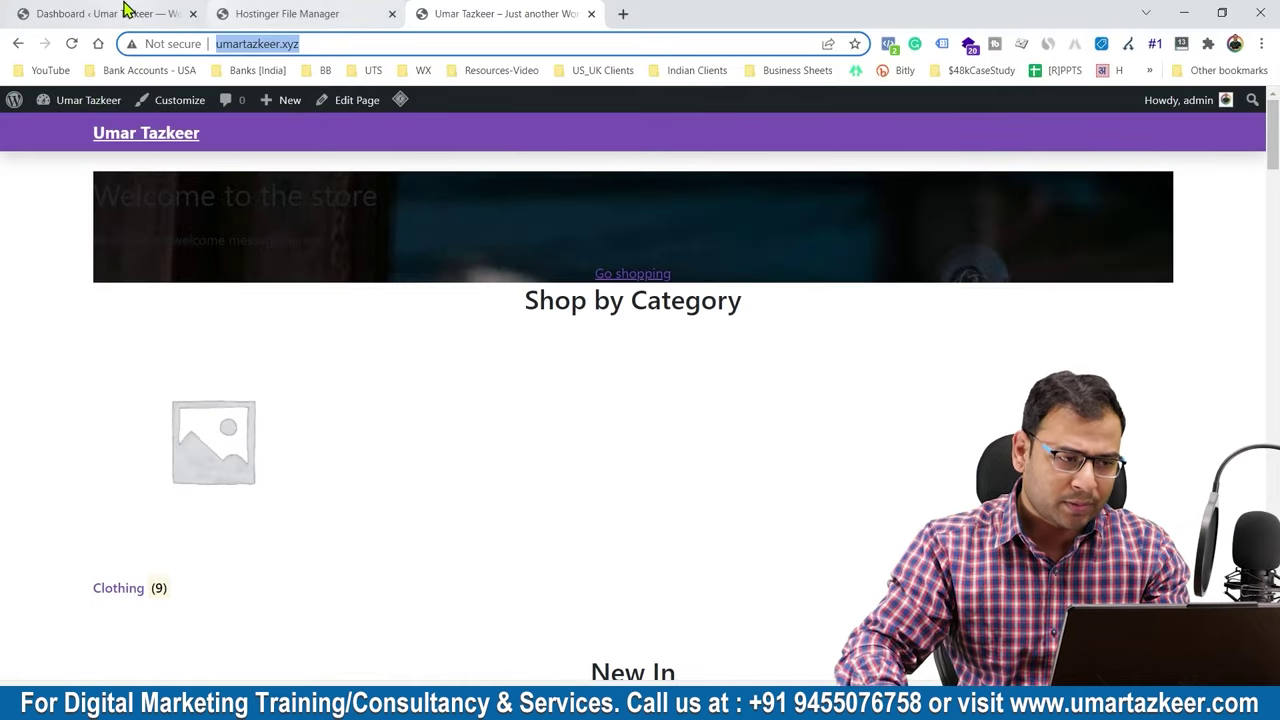
left_click(125, 8)
scroll(140, 370, "down", 2)
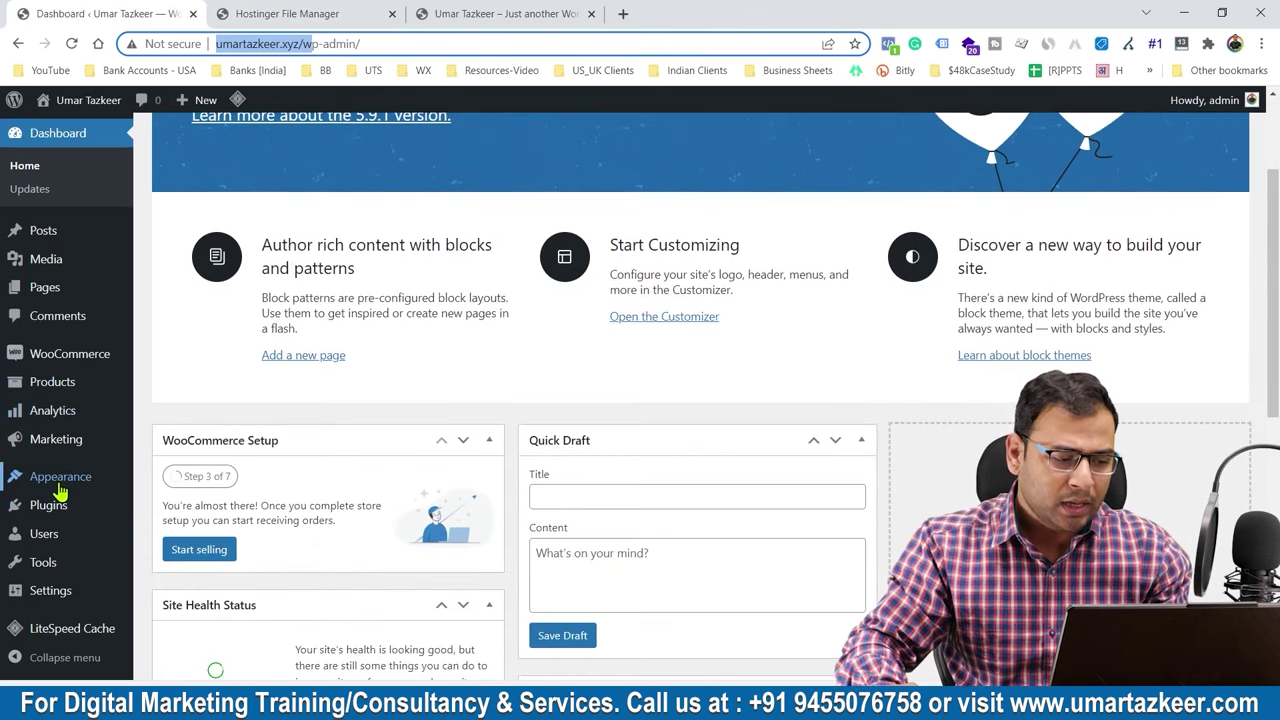
mouse_move(60, 490)
left_click(178, 621)
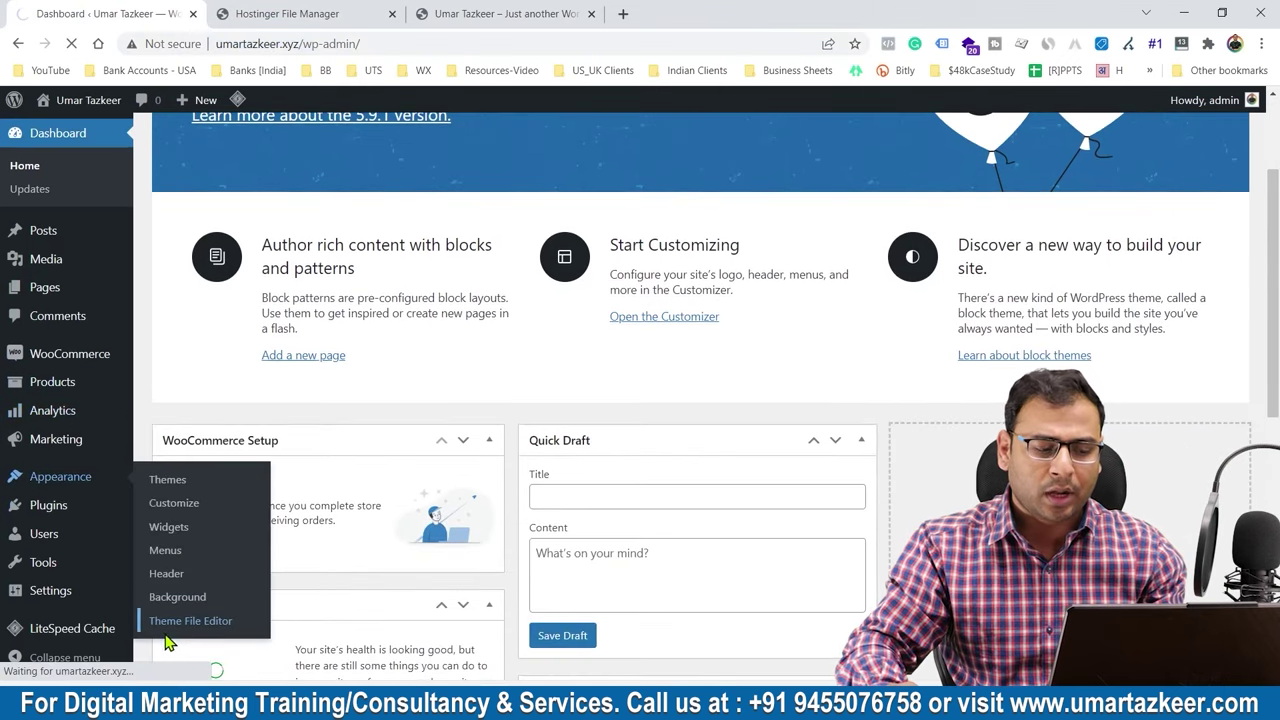
scroll(760, 420, "down", 1)
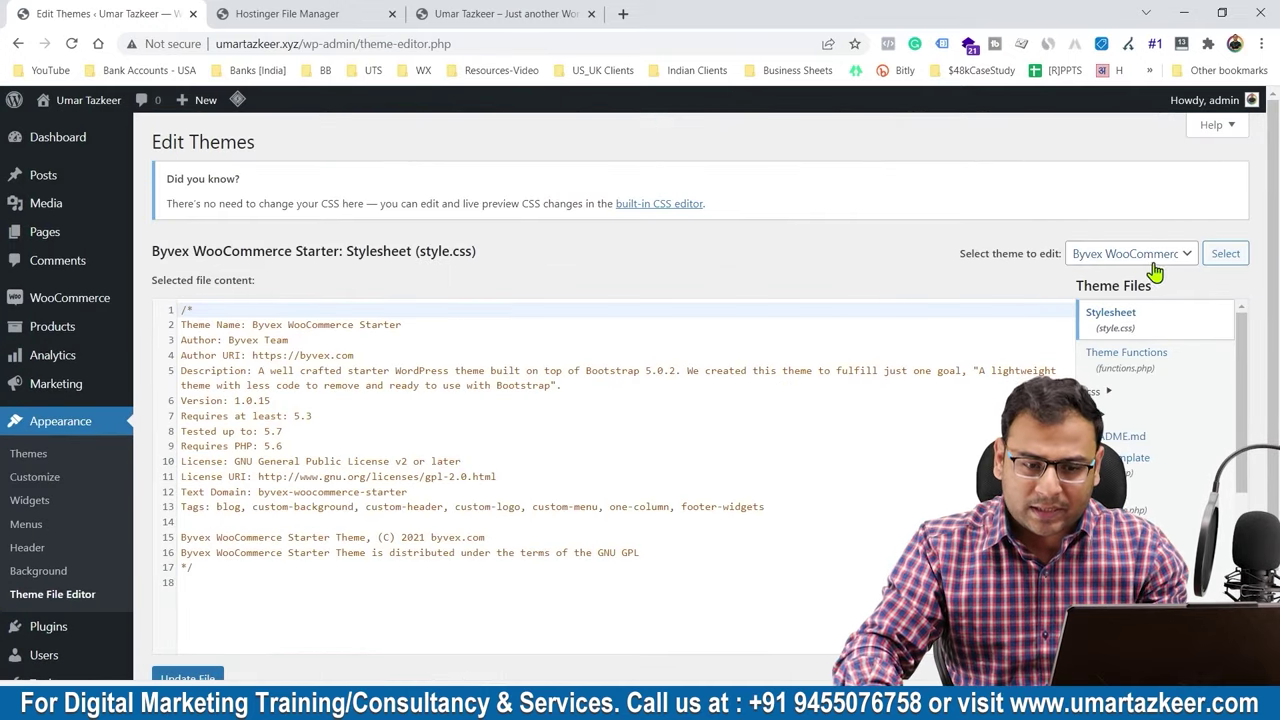
scroll(1160, 340, "down", 5)
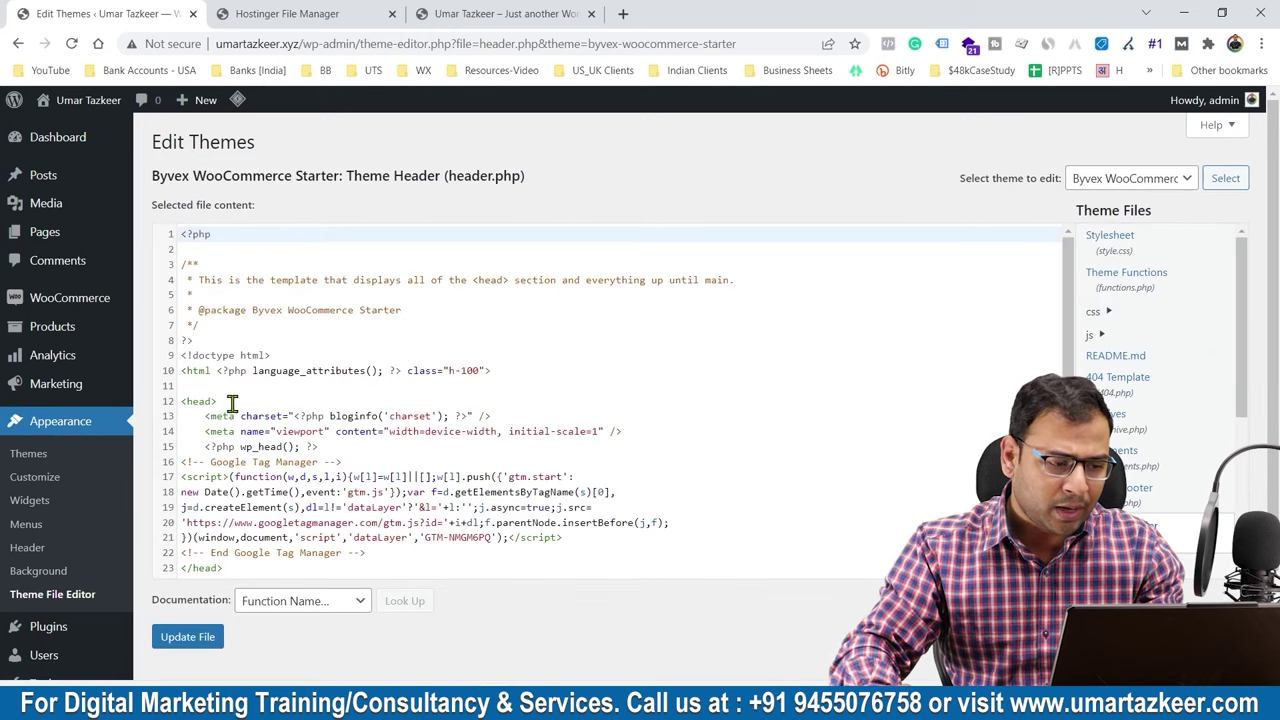
Paste the google-site-verification meta tag on a new line below the wp_head() call in header.php, and return to Search Console.
left_click(182, 402)
left_click(236, 401)
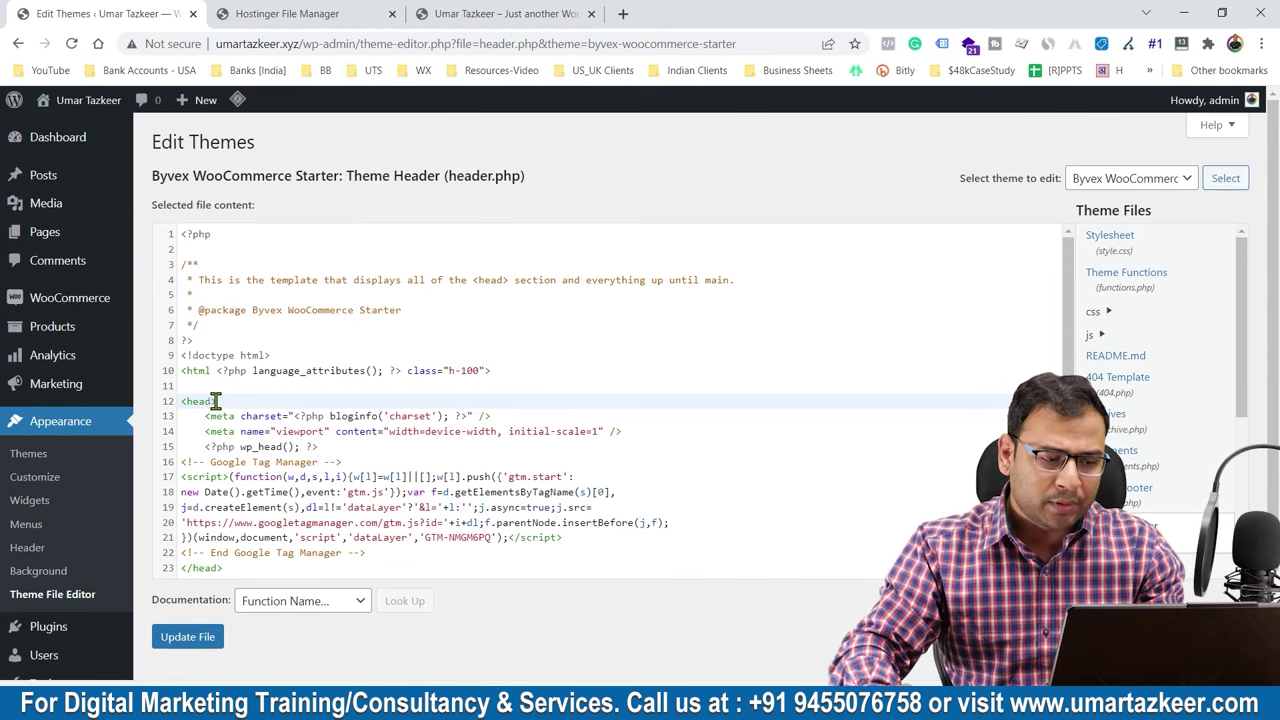
left_click(336, 447)
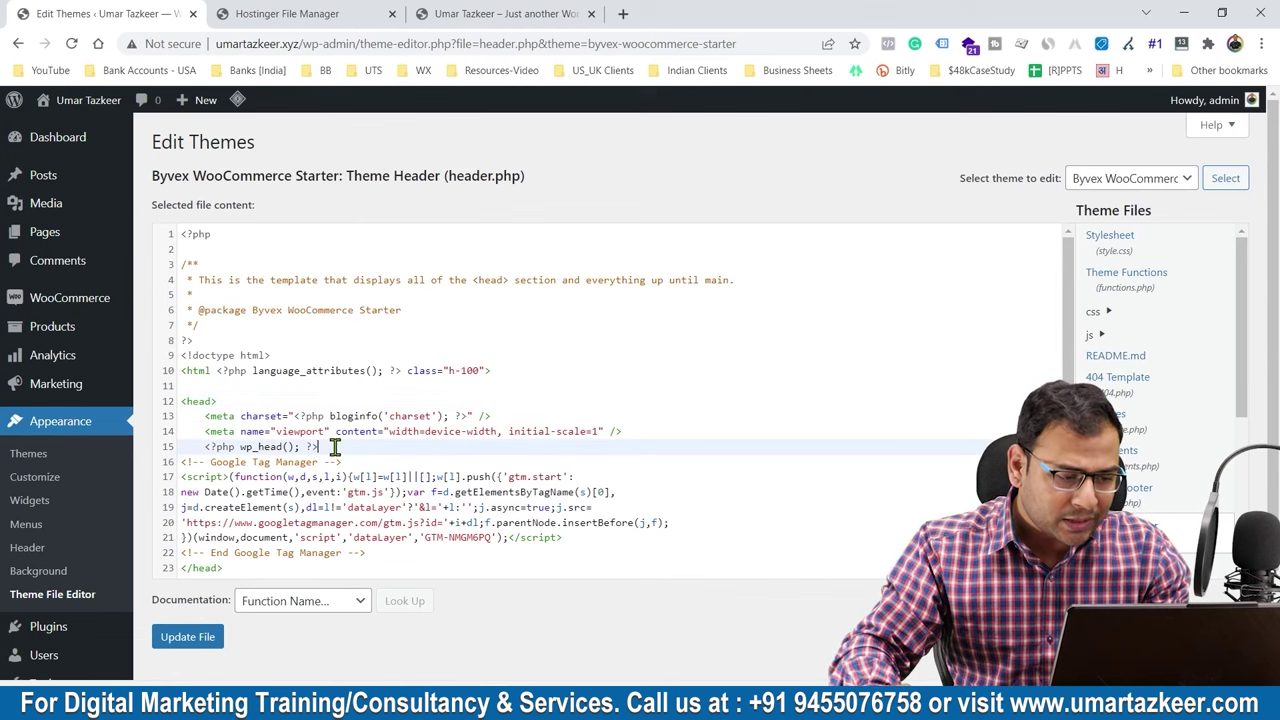
scroll(330, 450, "down", 1)
left_click(196, 300)
left_click(196, 317)
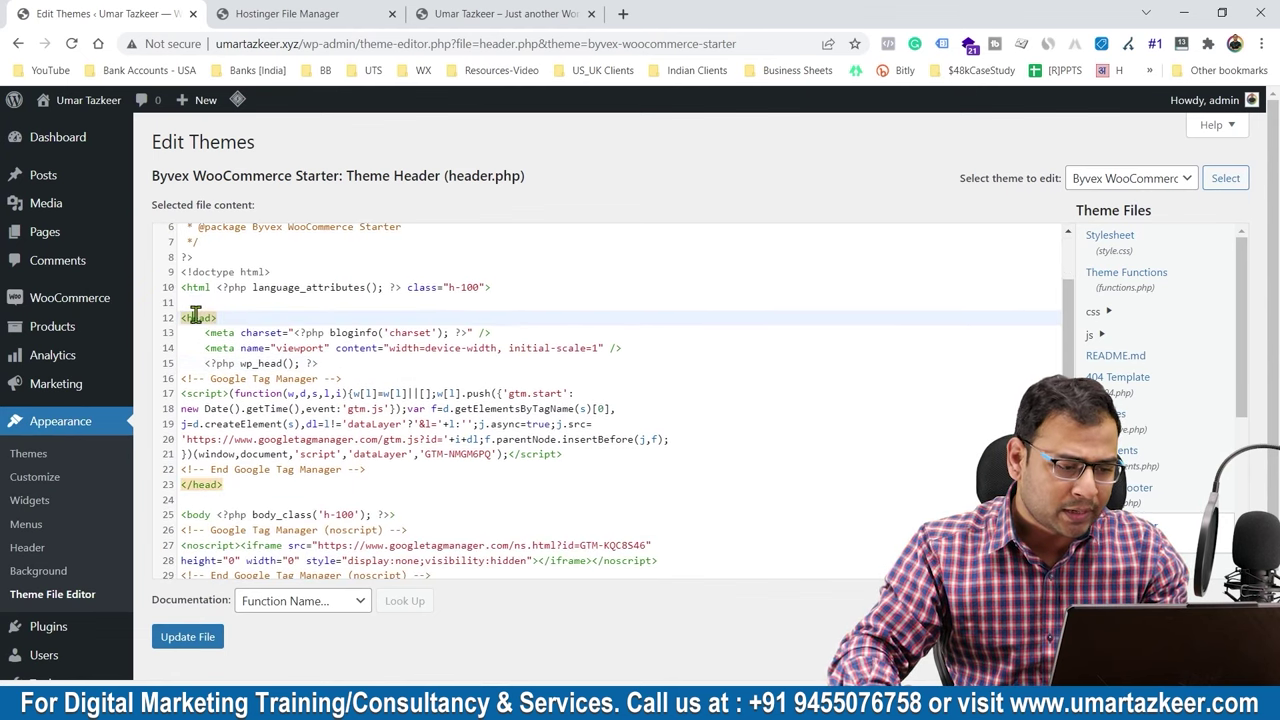
left_click(343, 363)
key("Return")
key("ctrl+v")
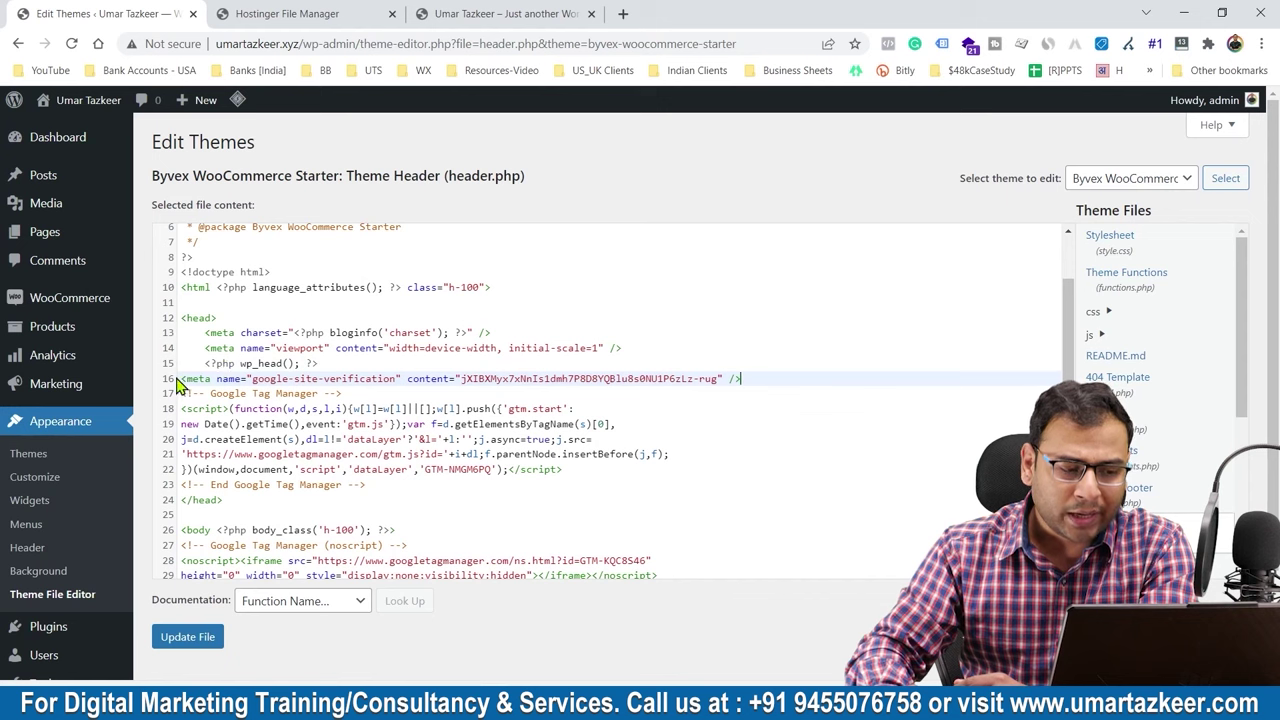
left_click_drag(183, 375, 811, 376)
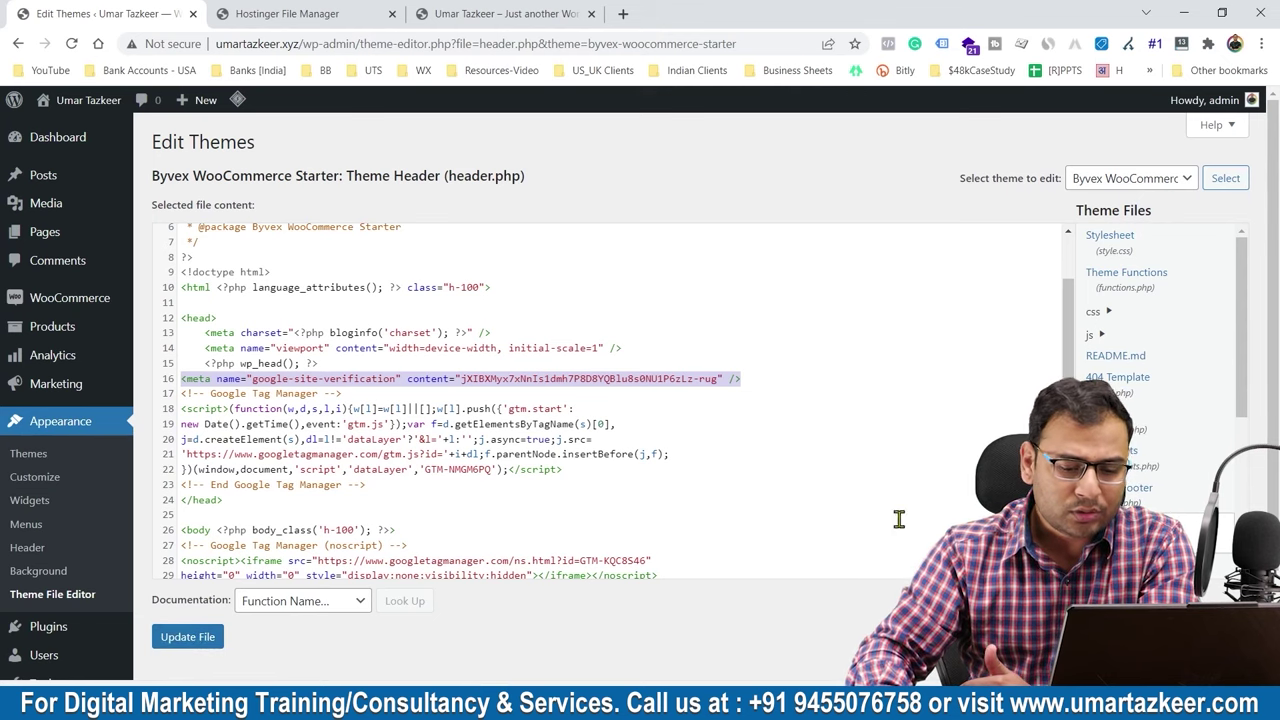
key("alt+Tab")
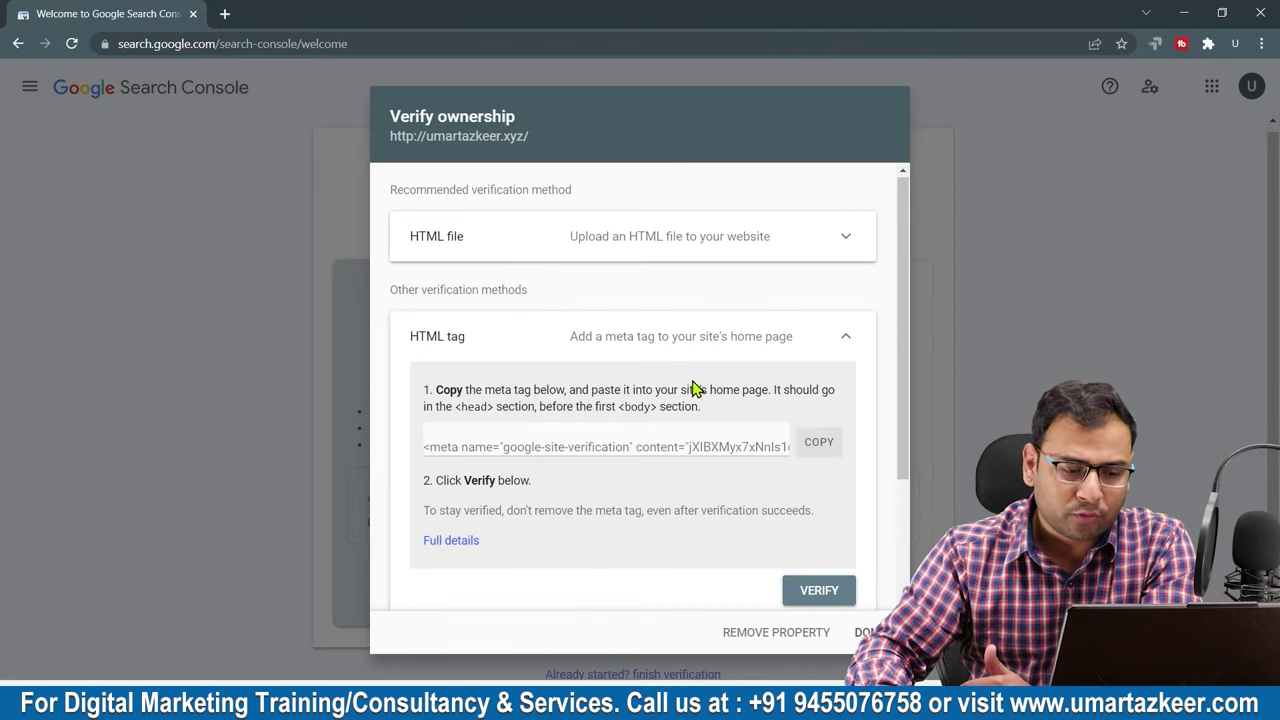
Compare the verification meta tag in header.php with the HTML tag method's instructions in Search Console.
scroll(784, 386, "down", 3)
scroll(600, 320, "up", 3)
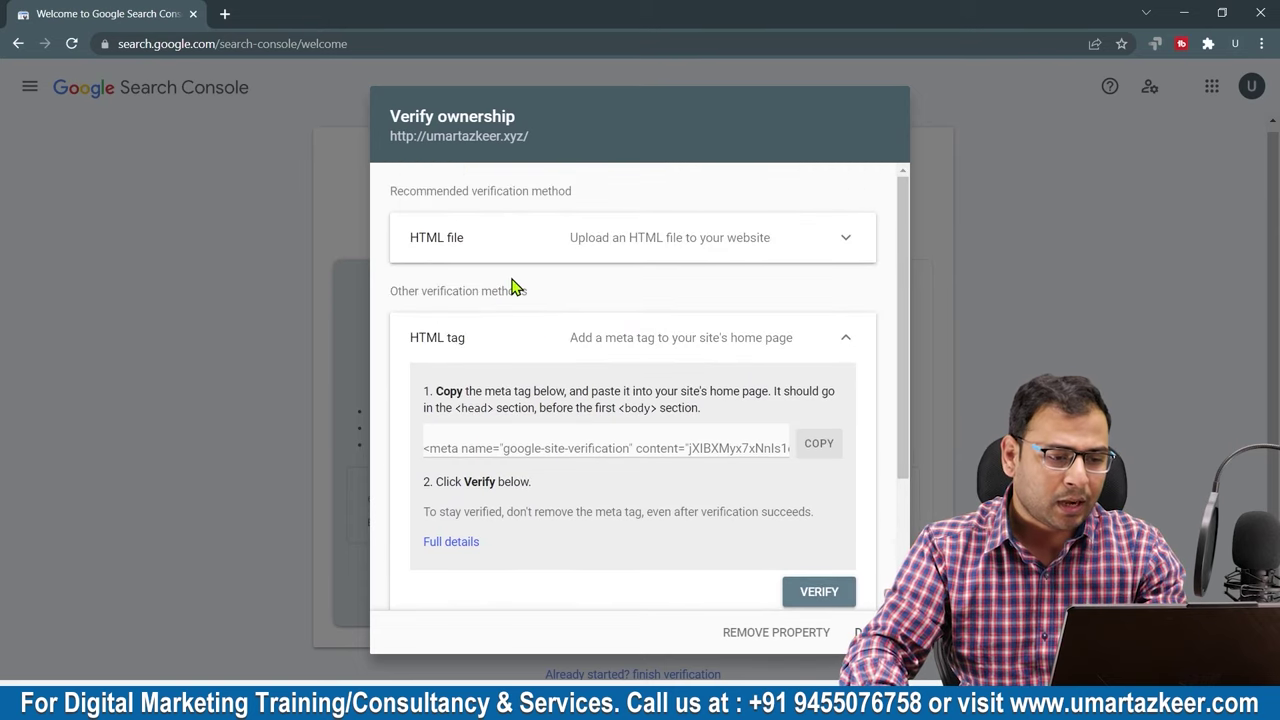
key("alt+Tab")
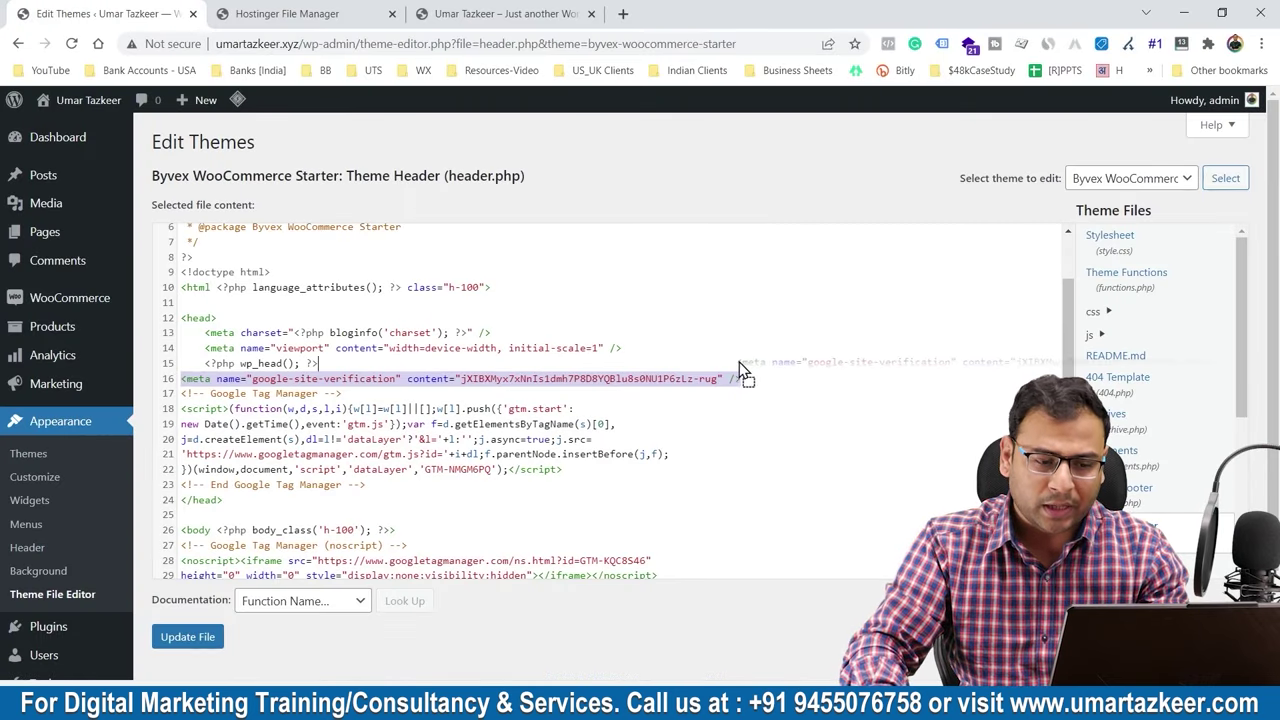
key("ctrl+slash")
key("alt+Tab")
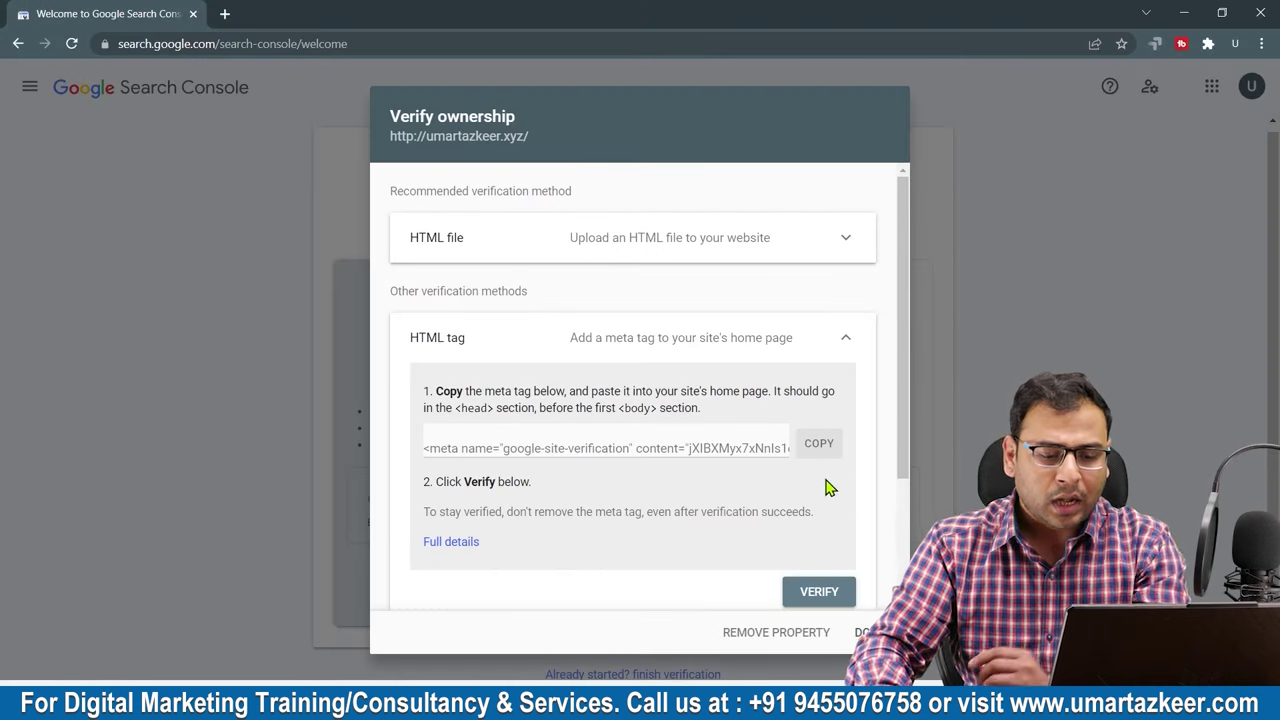
scroll(829, 486, "down", 2)
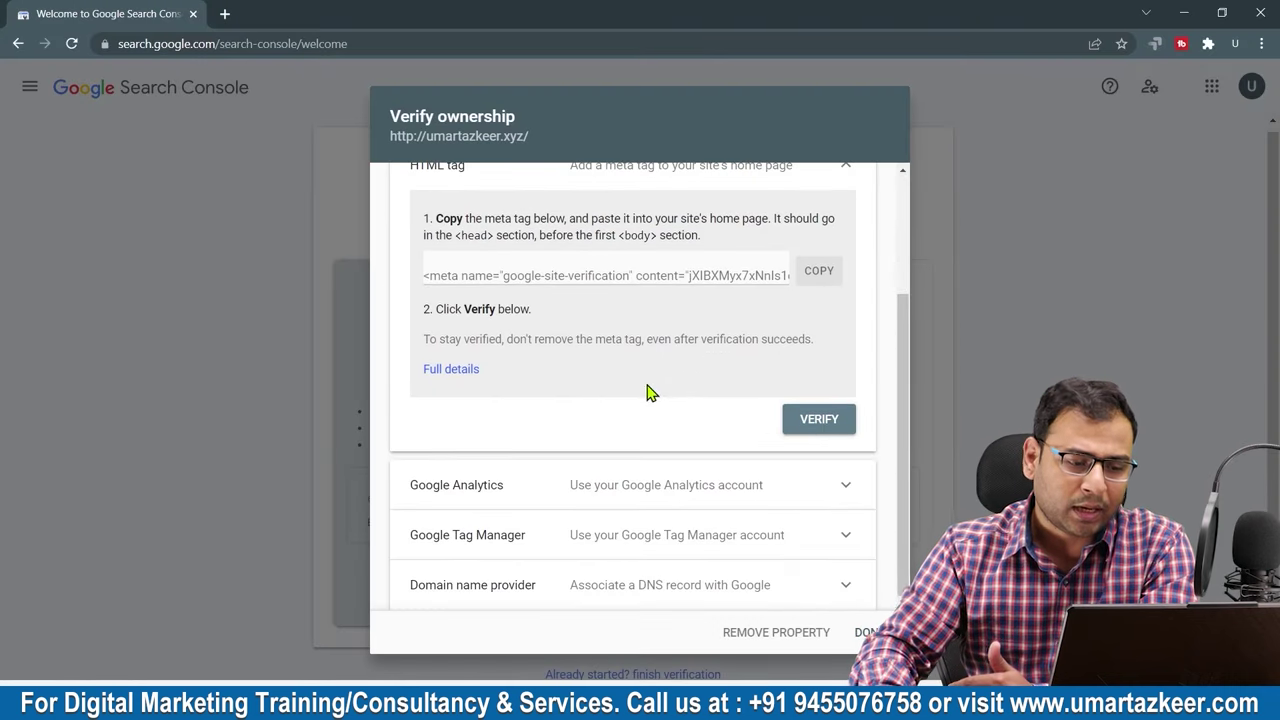
scroll(646, 391, "up", 2)
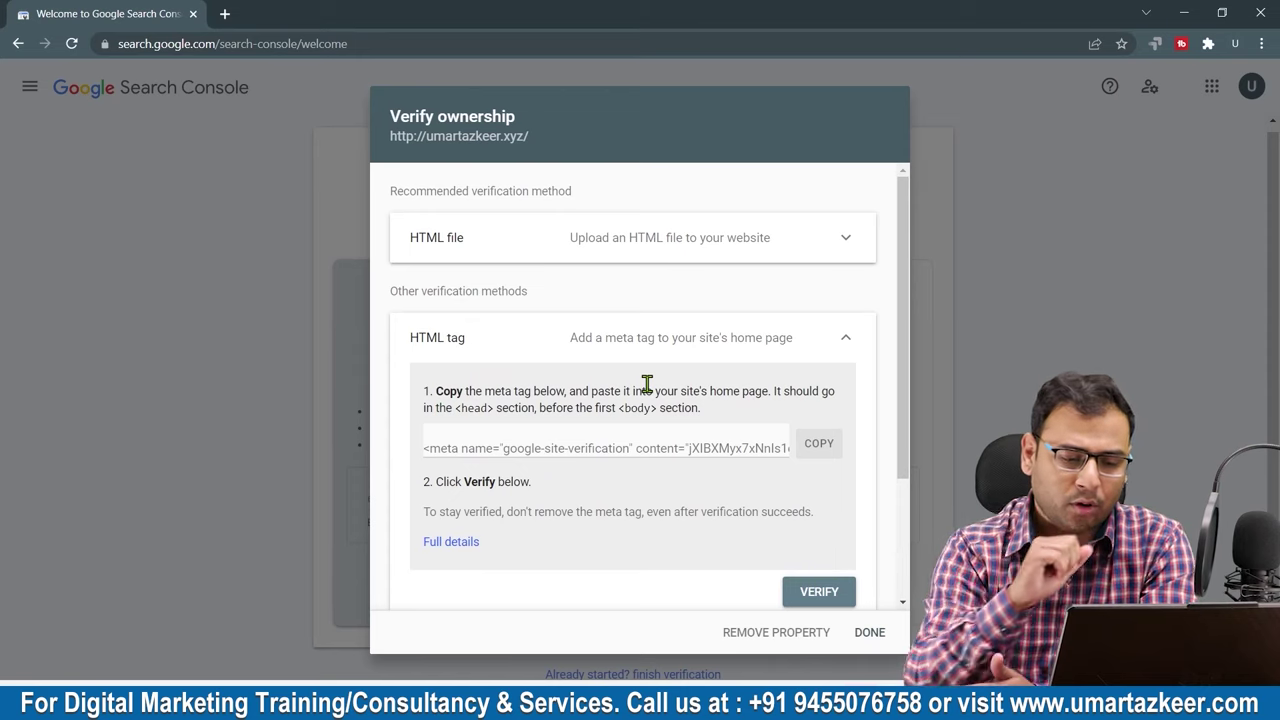
Download google250d27f9de9b053f.html from the recommended HTML file verification method and check the upload address.
left_click(843, 337)
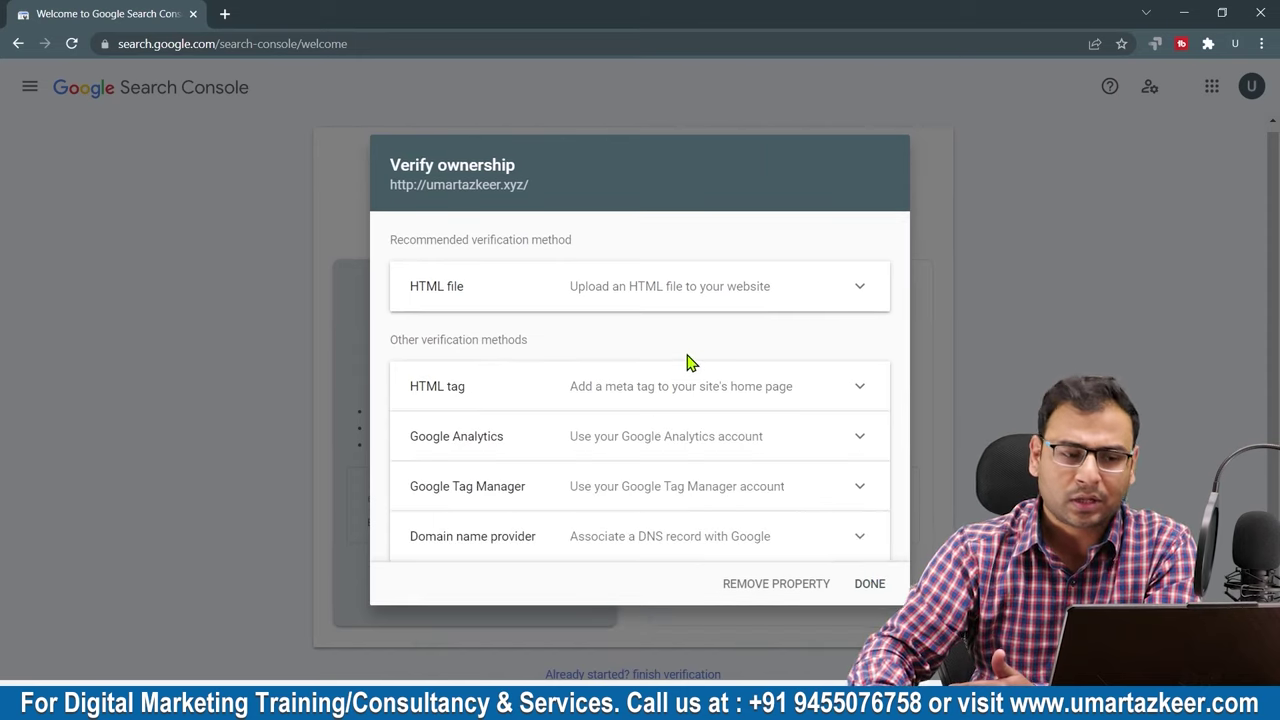
left_click_drag(391, 238, 629, 249)
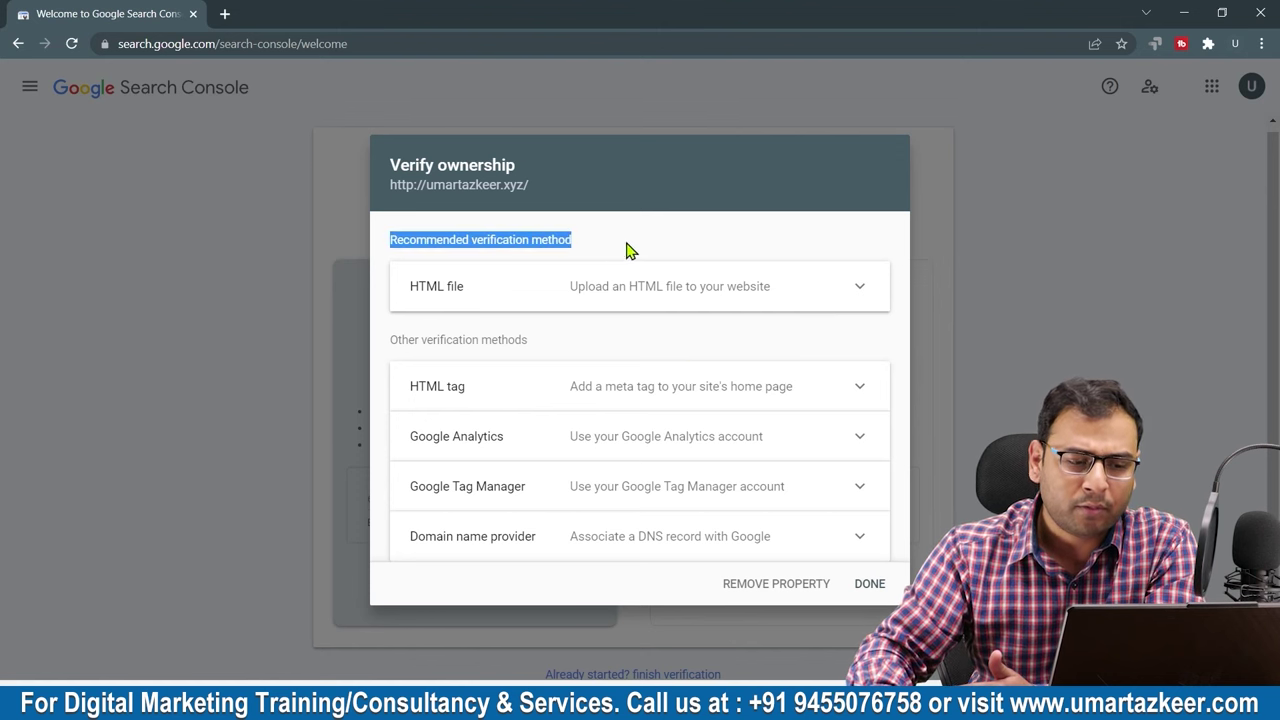
left_click(655, 238)
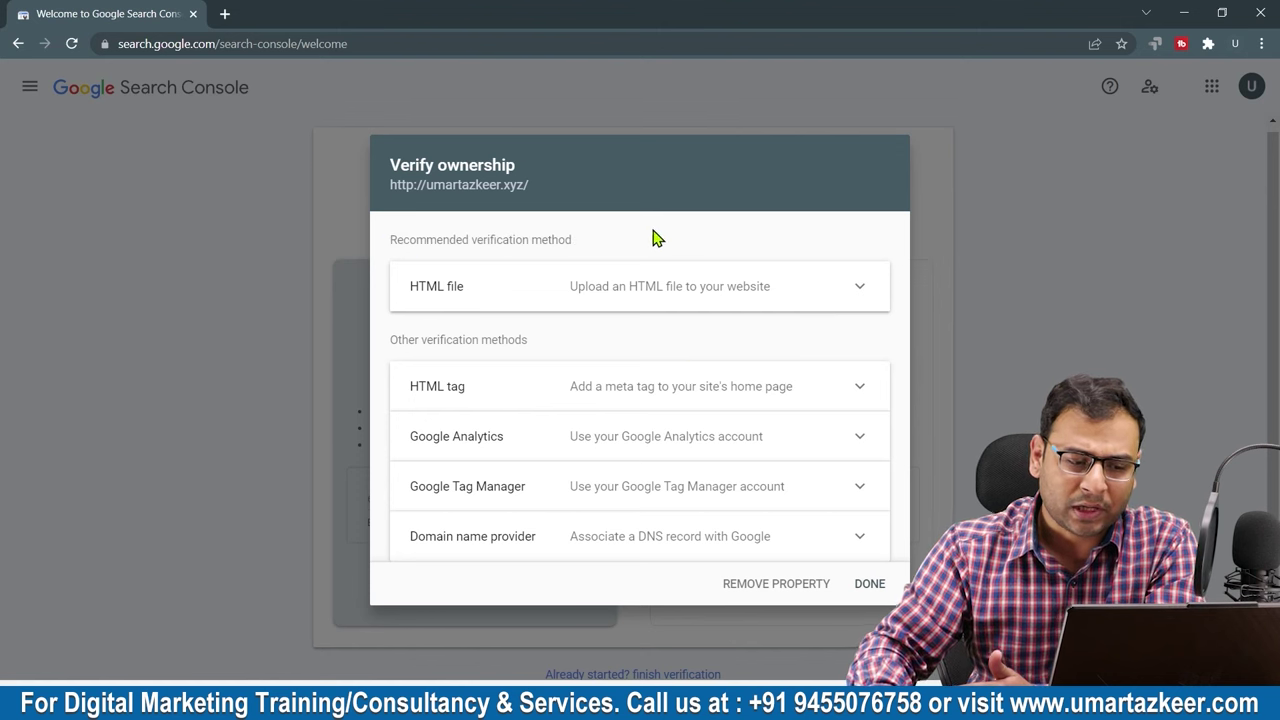
left_click(463, 297)
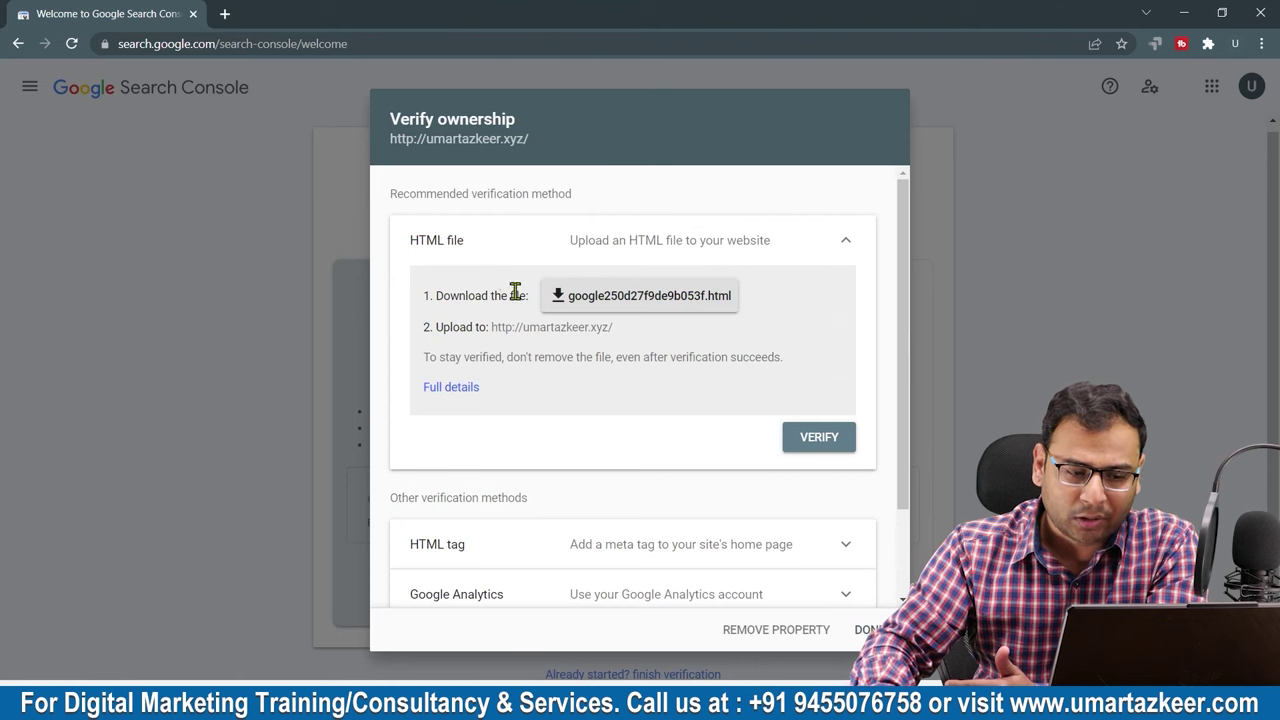
left_click(602, 309)
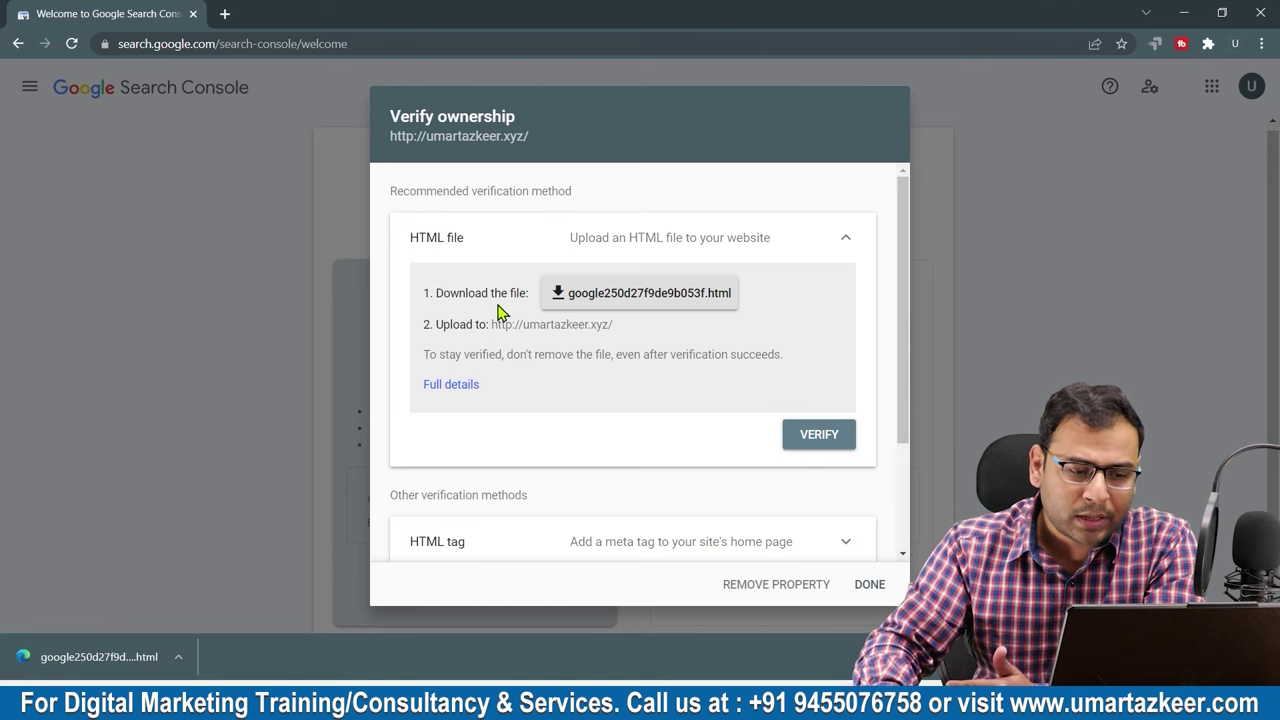
mouse_move(490, 324)
left_mouse_down()
mouse_move(665, 336)
mouse_move(490, 325)
left_mouse_up()
left_click(665, 335)
left_click(588, 346)
left_click(628, 350)
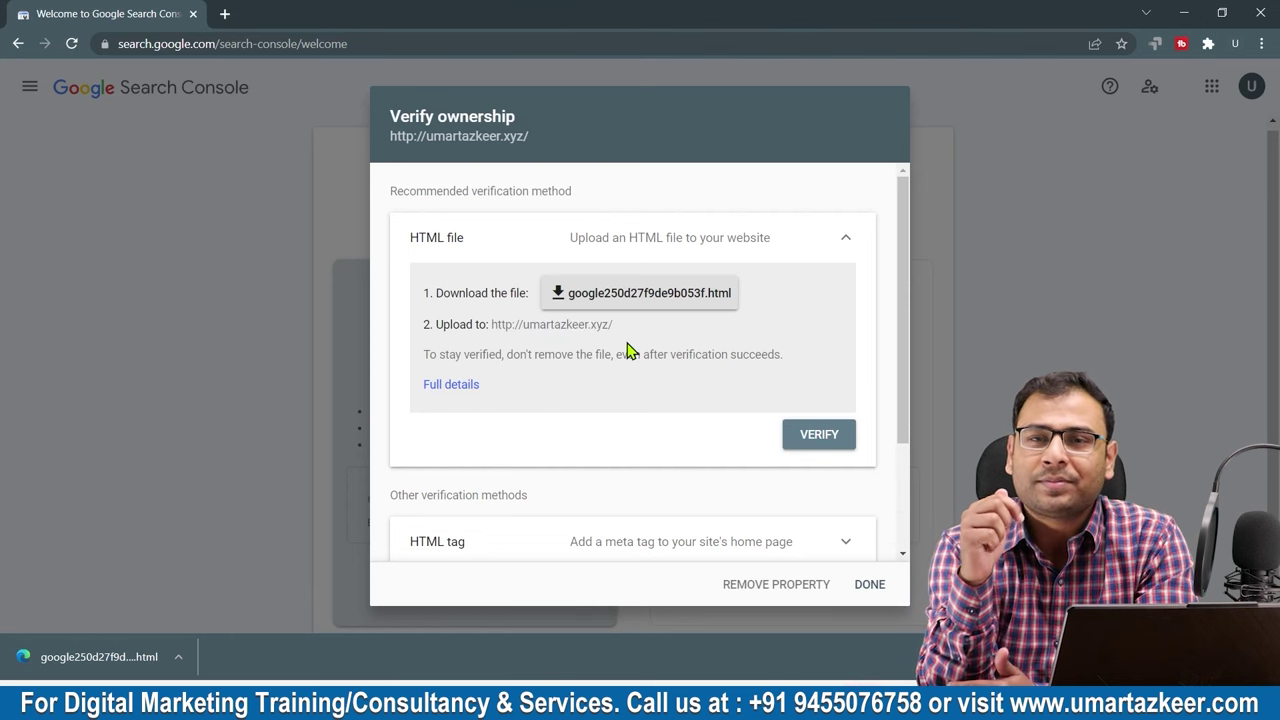
Switch to the Hostinger File Manager, examine the site's public_html folder as the upload location, and return to the HTML file instructions.
key("alt+Tab")
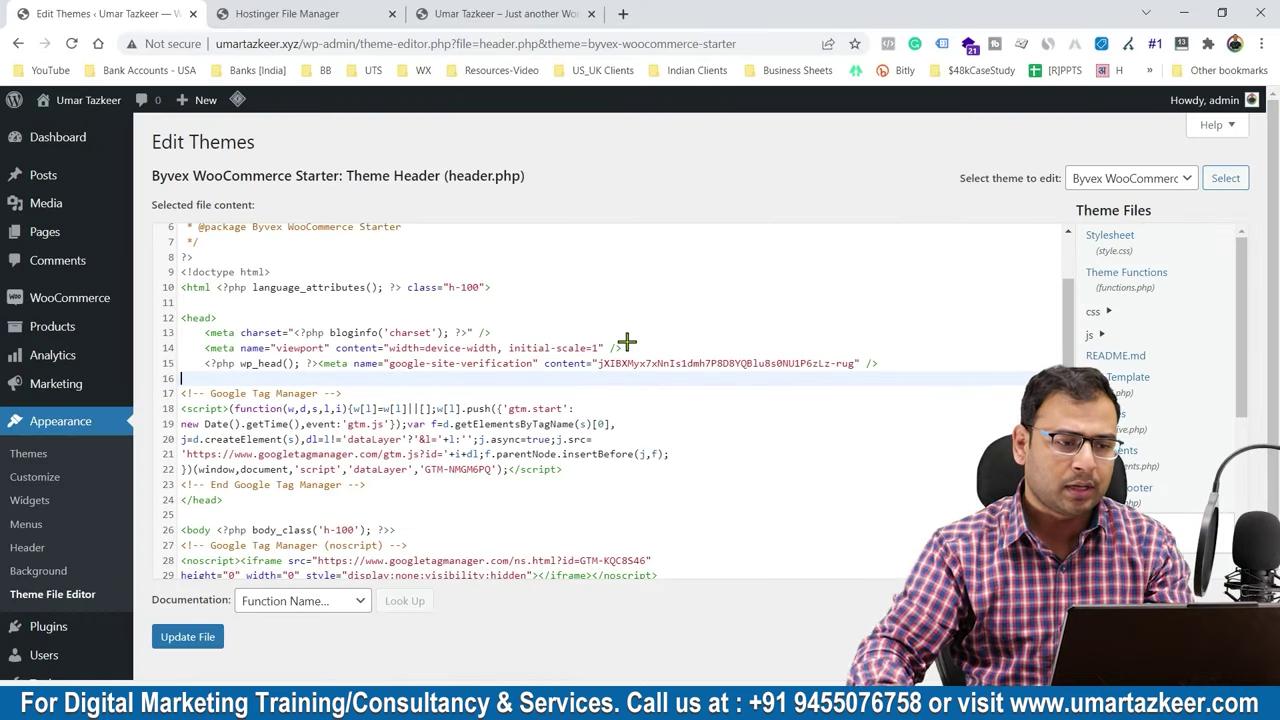
key("ctrl+Tab")
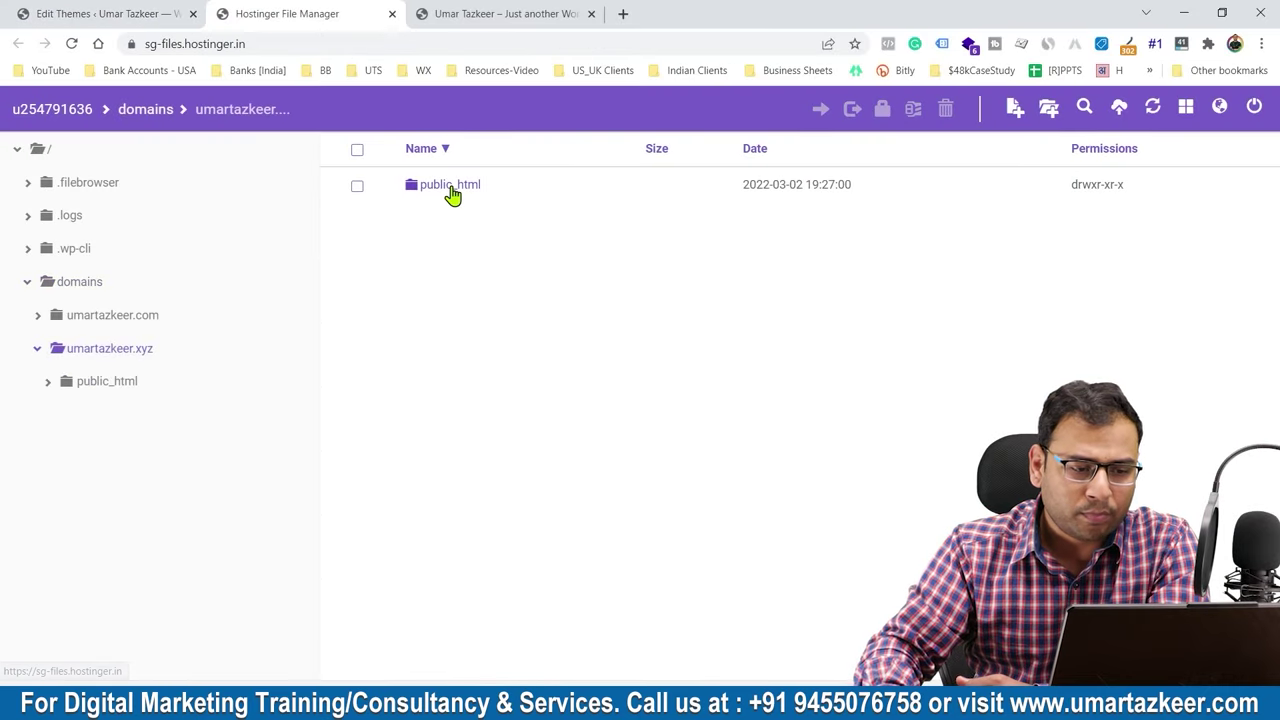
double_click(451, 188)
scroll(464, 256, "down", 1)
scroll(500, 337, "down", 3)
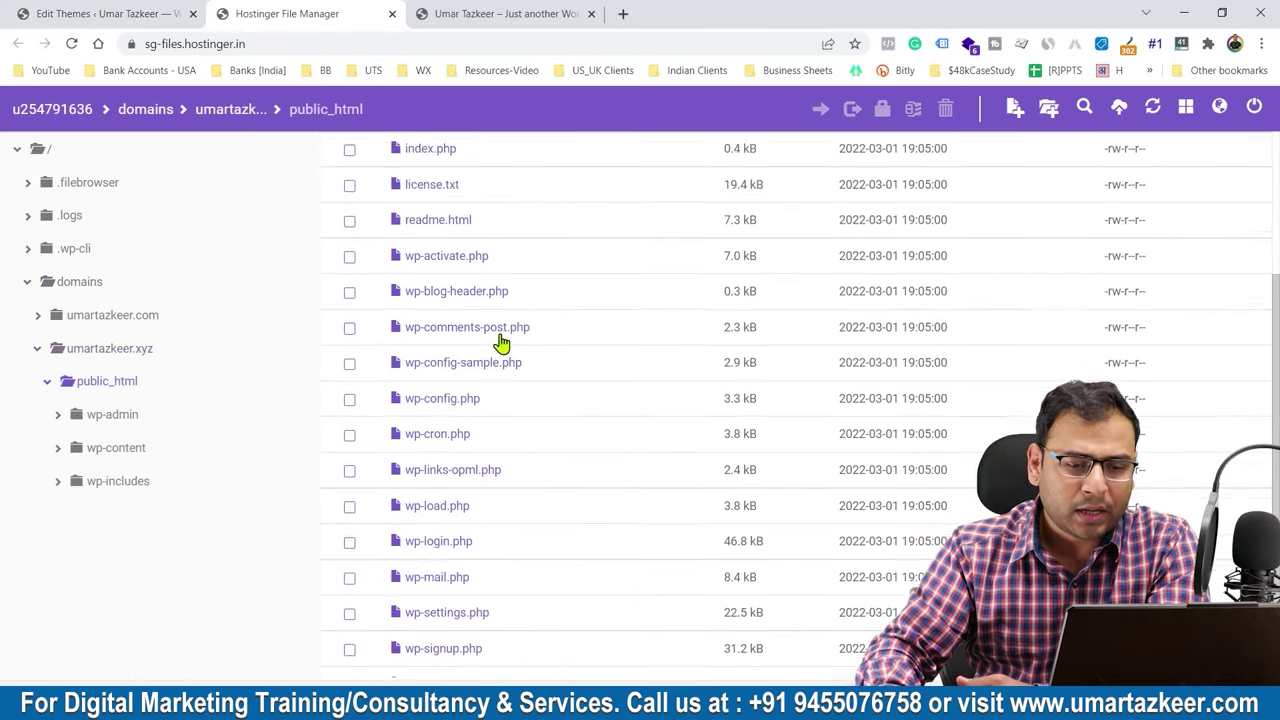
scroll(509, 334, "up", 5)
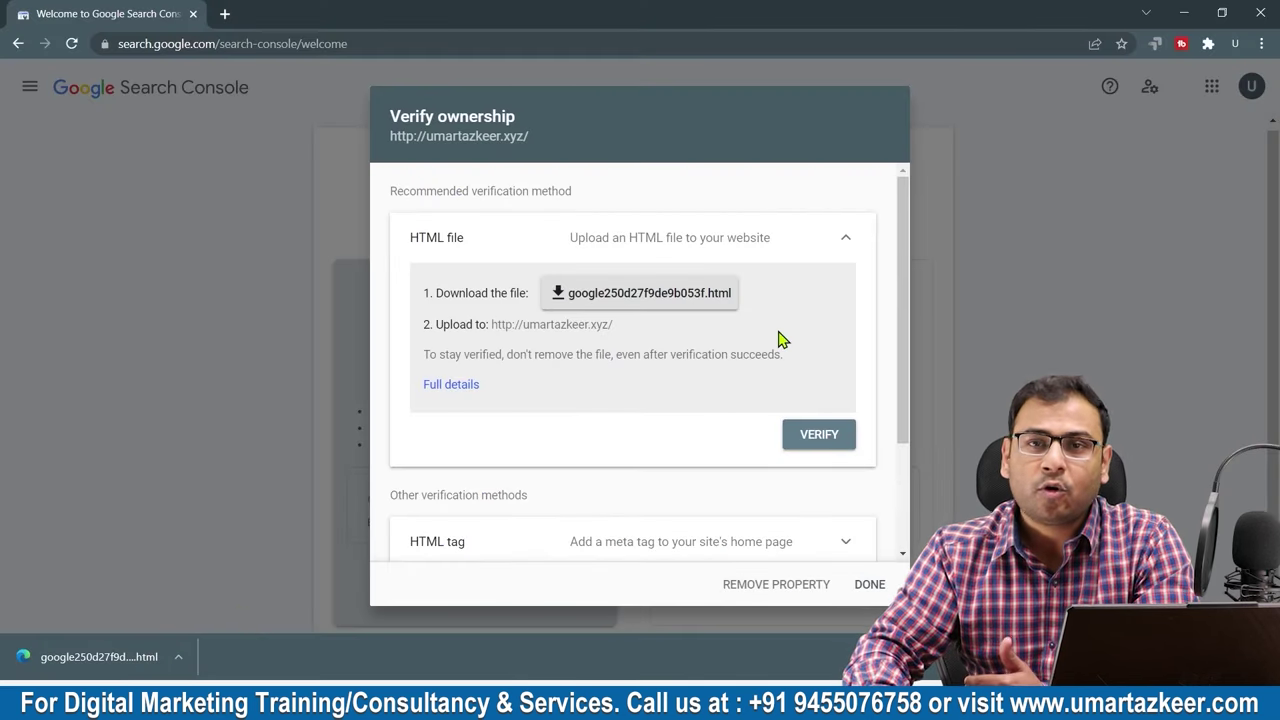
scroll(780, 340, "down", 3)
scroll(766, 360, "up", 3)
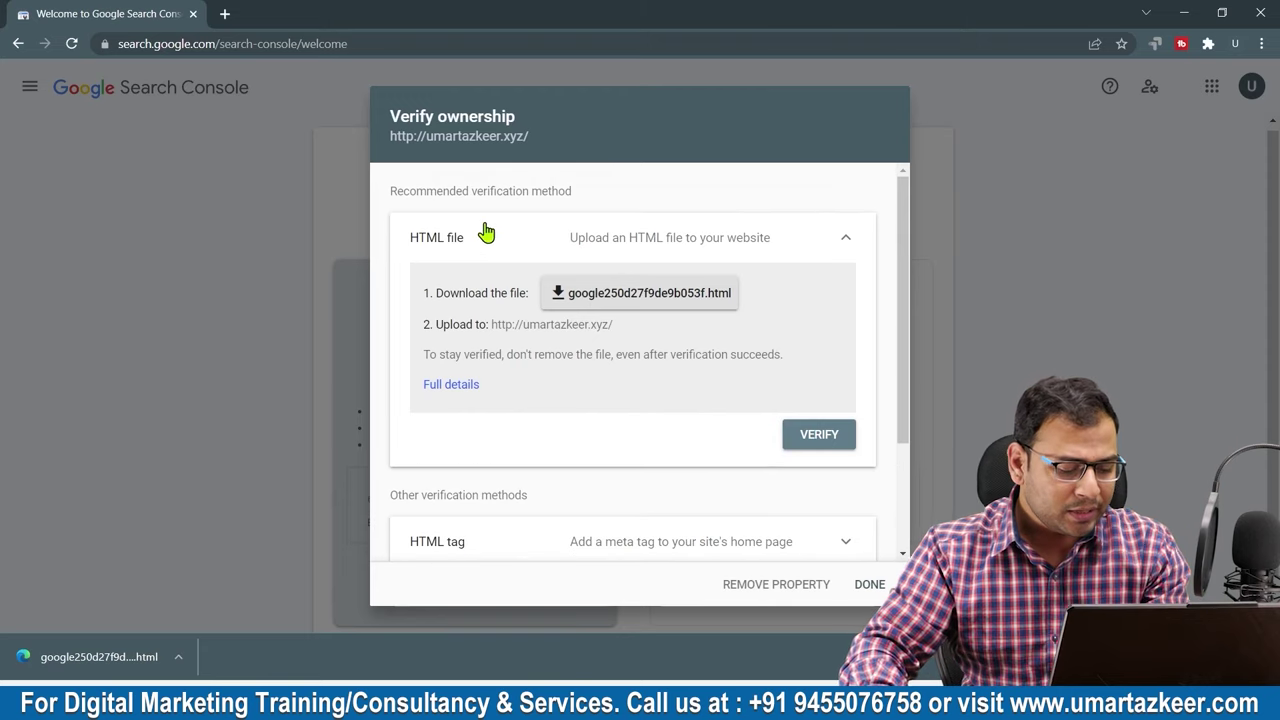
Switch to the WordPress theme editor, undo the accidental move of the verification meta tag, save header.php, and return to Search Console.
key("alt+Tab")
left_click(100, 13)
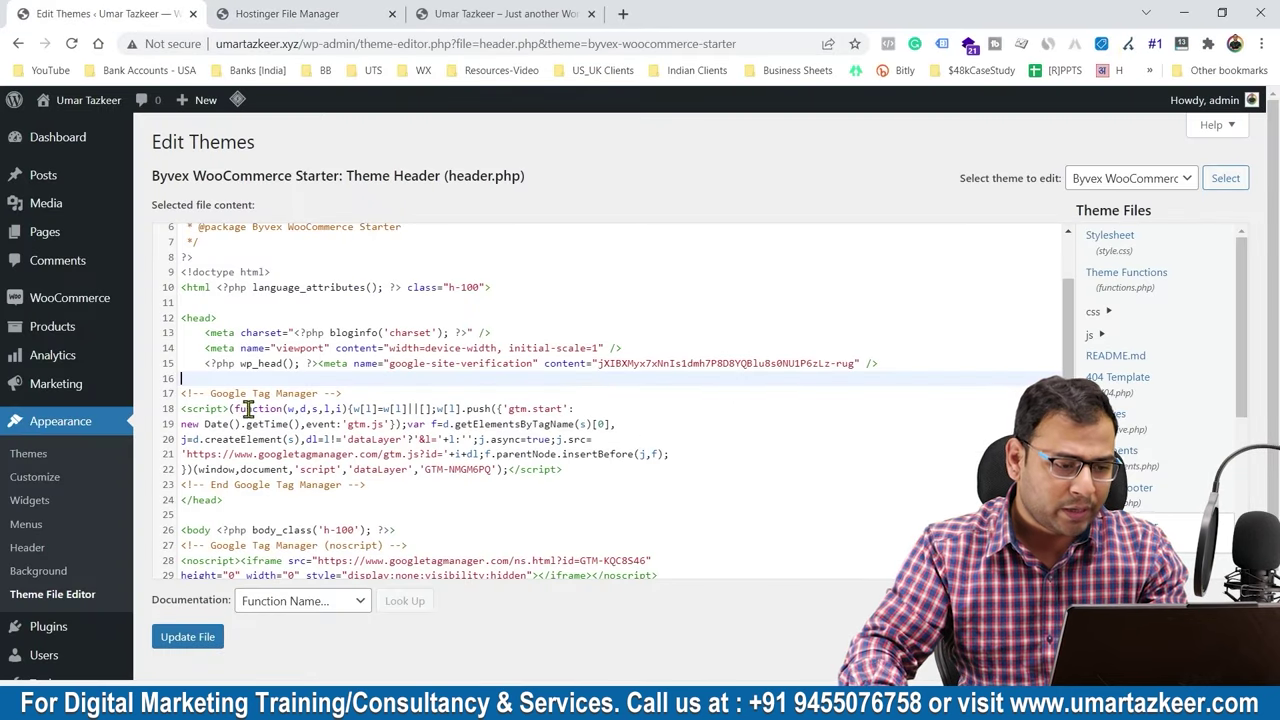
key("ctrl+z")
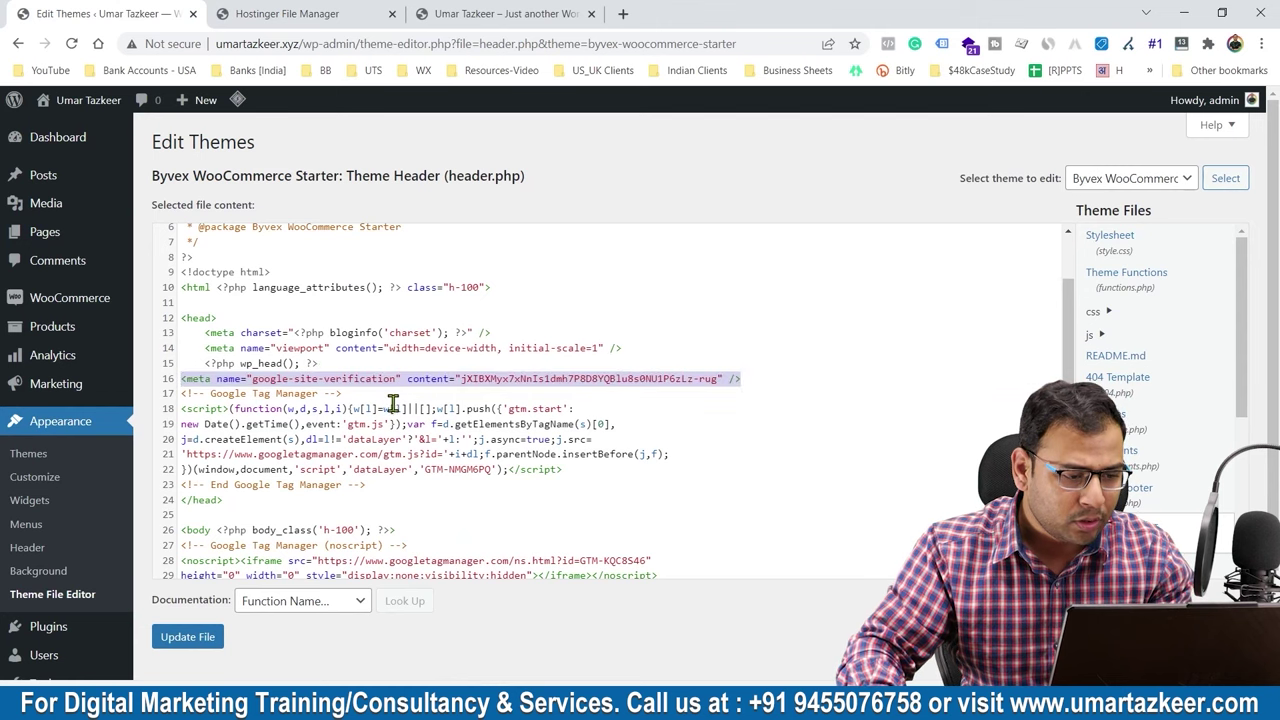
left_click(392, 404)
double_click(193, 378)
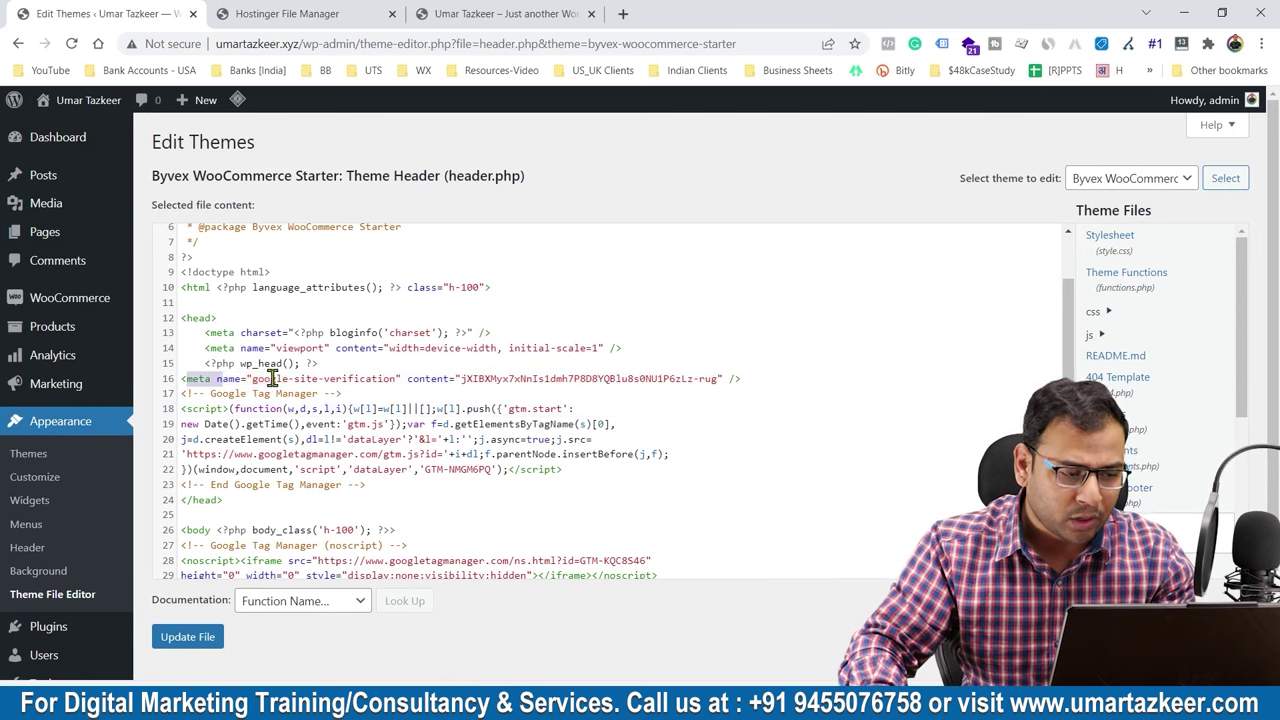
left_click(189, 647)
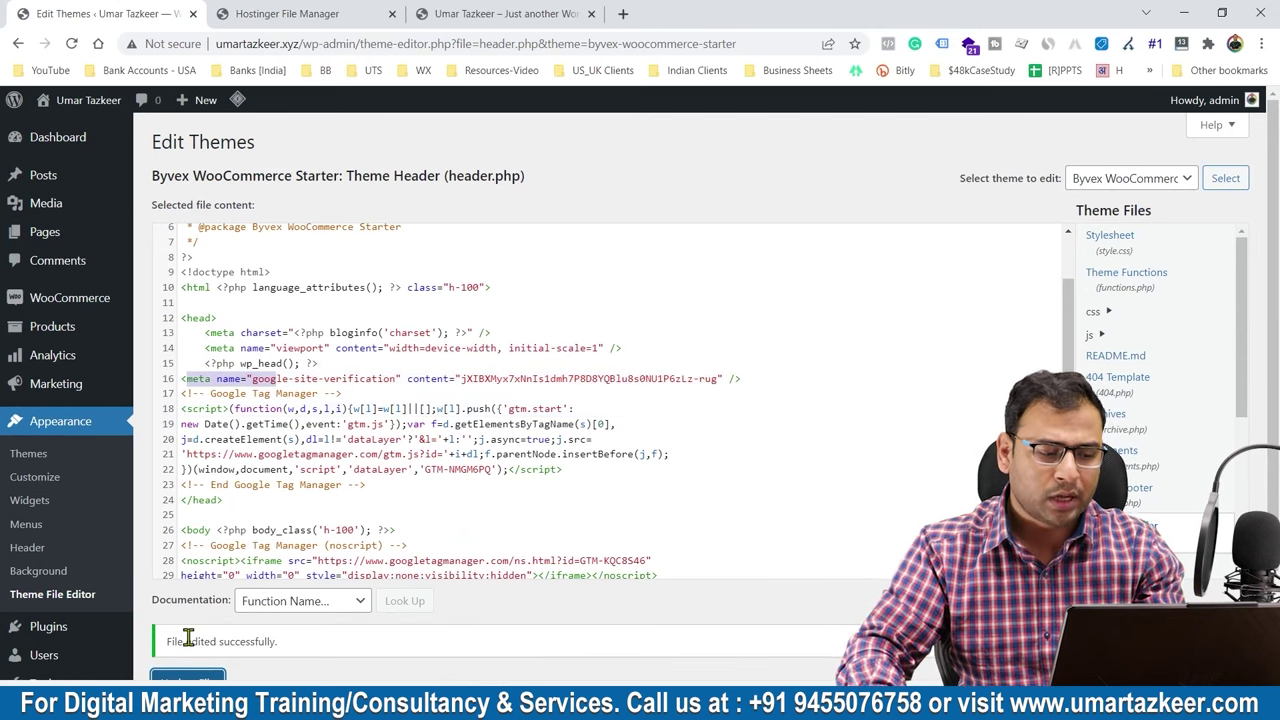
key("alt+Tab")
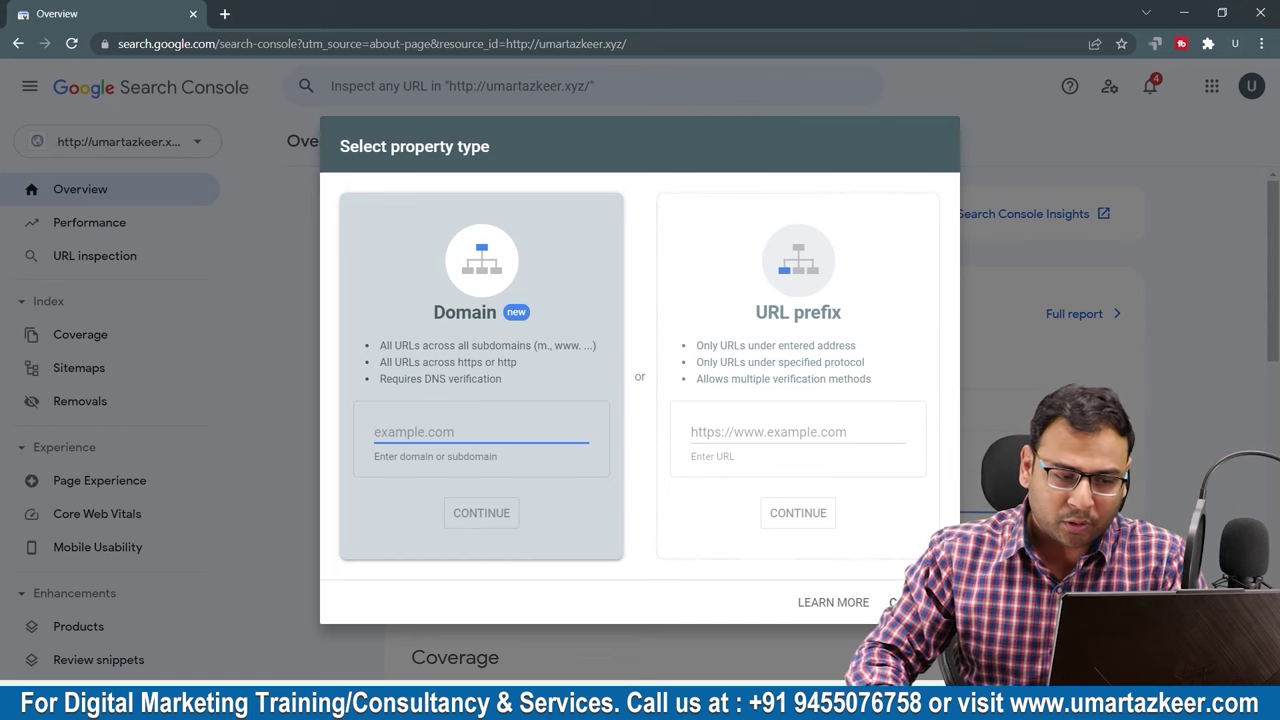
Copy the site address umartazkeer.xyz from a new browser tab and paste it as the Domain property's address.
key("ctrl+t")
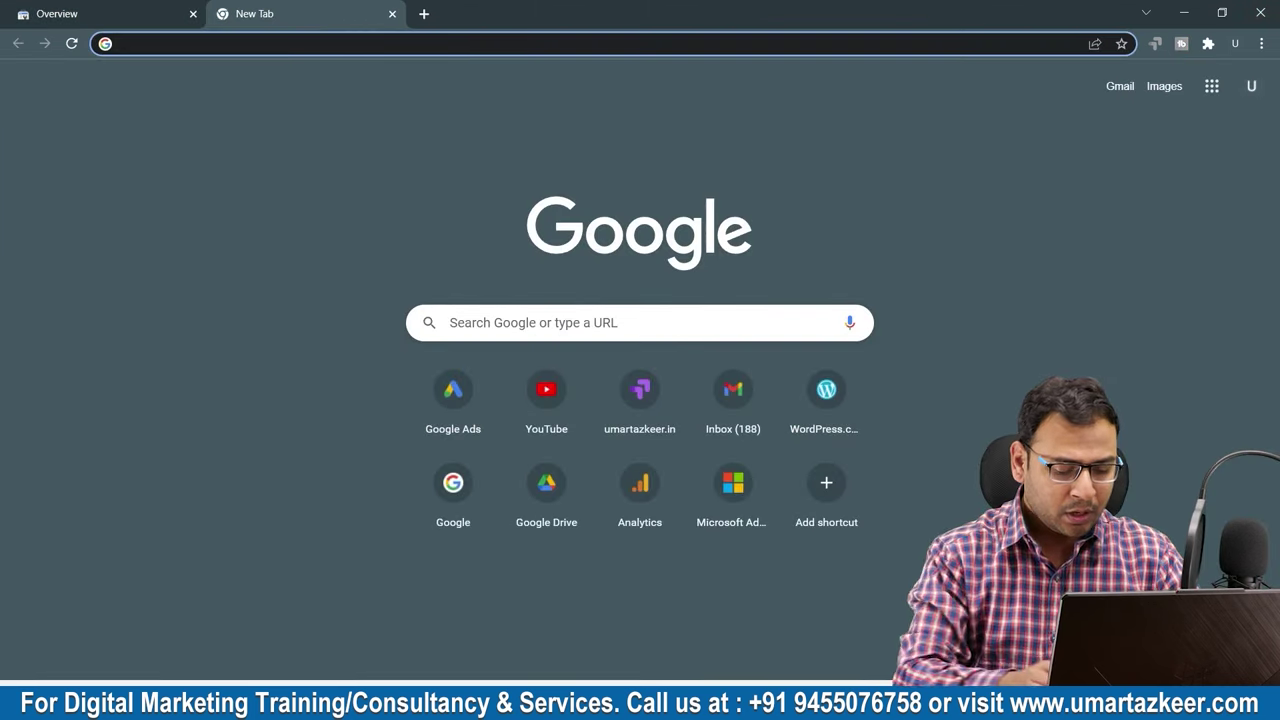
type("umartazkeer.xyz")
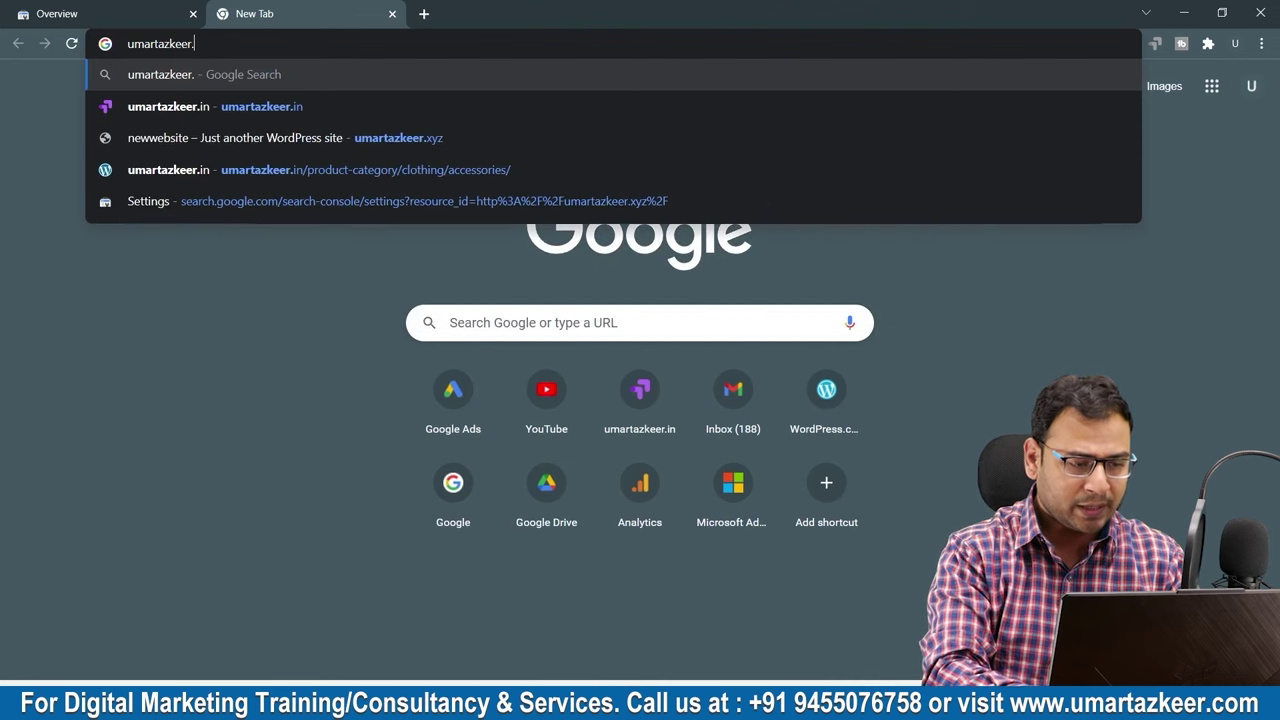
key("ctrl+a")
key("ctrl+c")
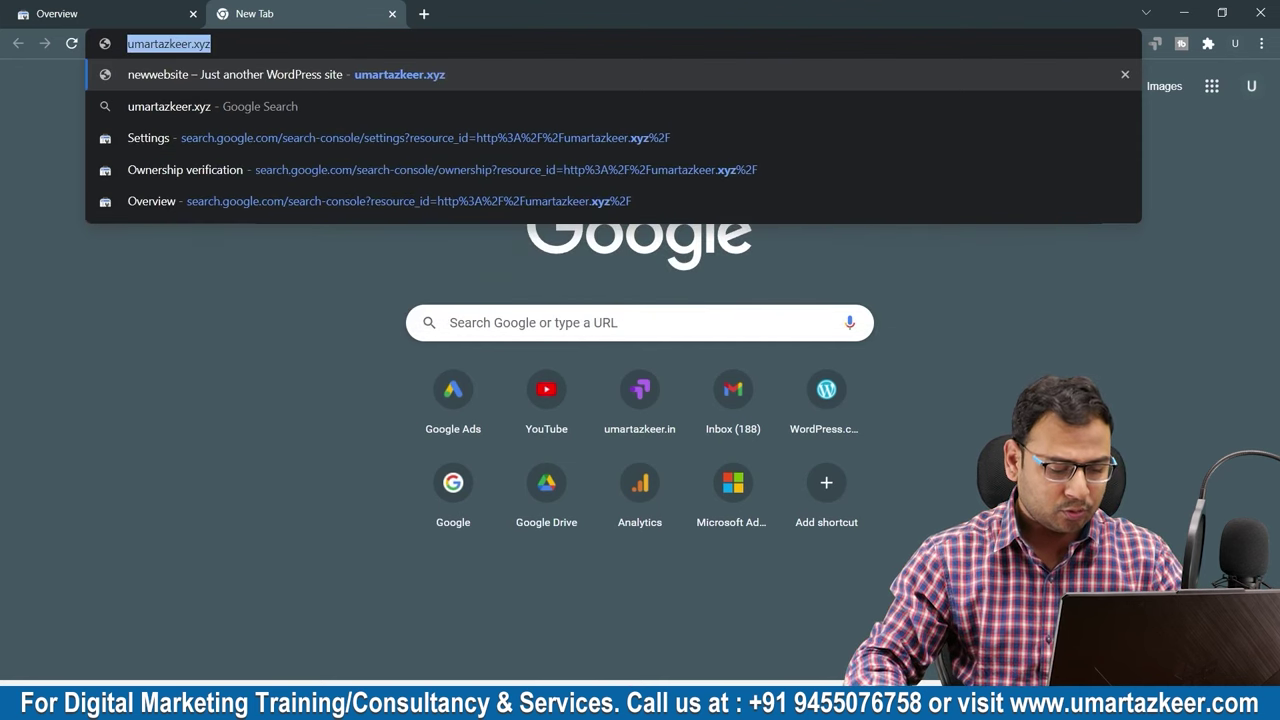
key("ctrl+Tab")
key("ctrl+v")
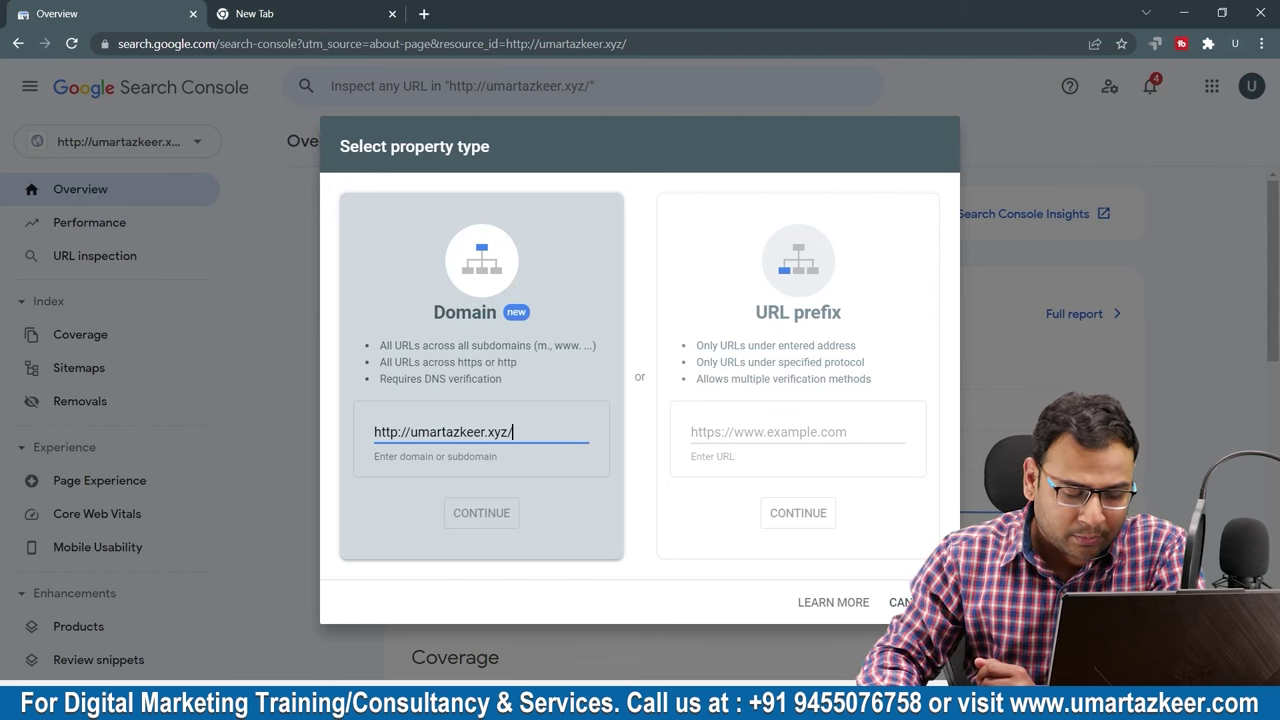
key("Home")
key("shift+Right")
key("shift+Right")
key("shift+Right")
key("shift+Right")
key("shift+Right")
key("shift+Right")
key("shift+Right")
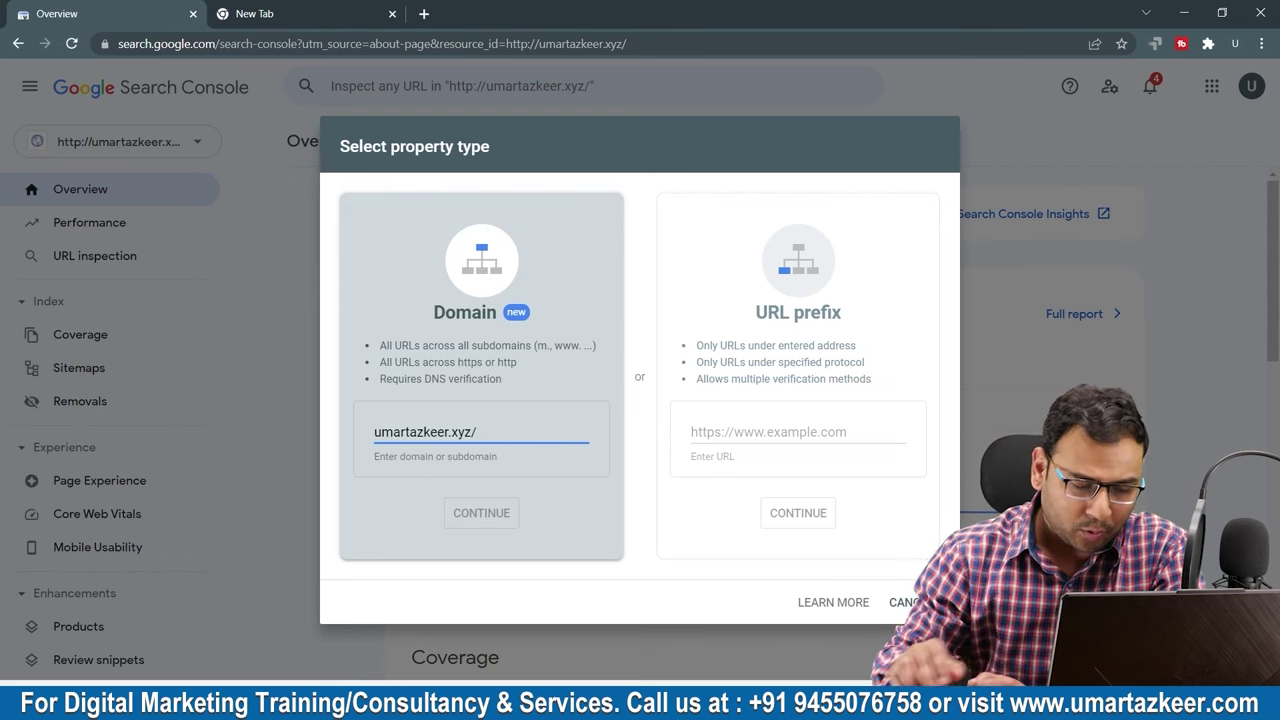
left_click(374, 432)
key("End")
key("BackSpace")
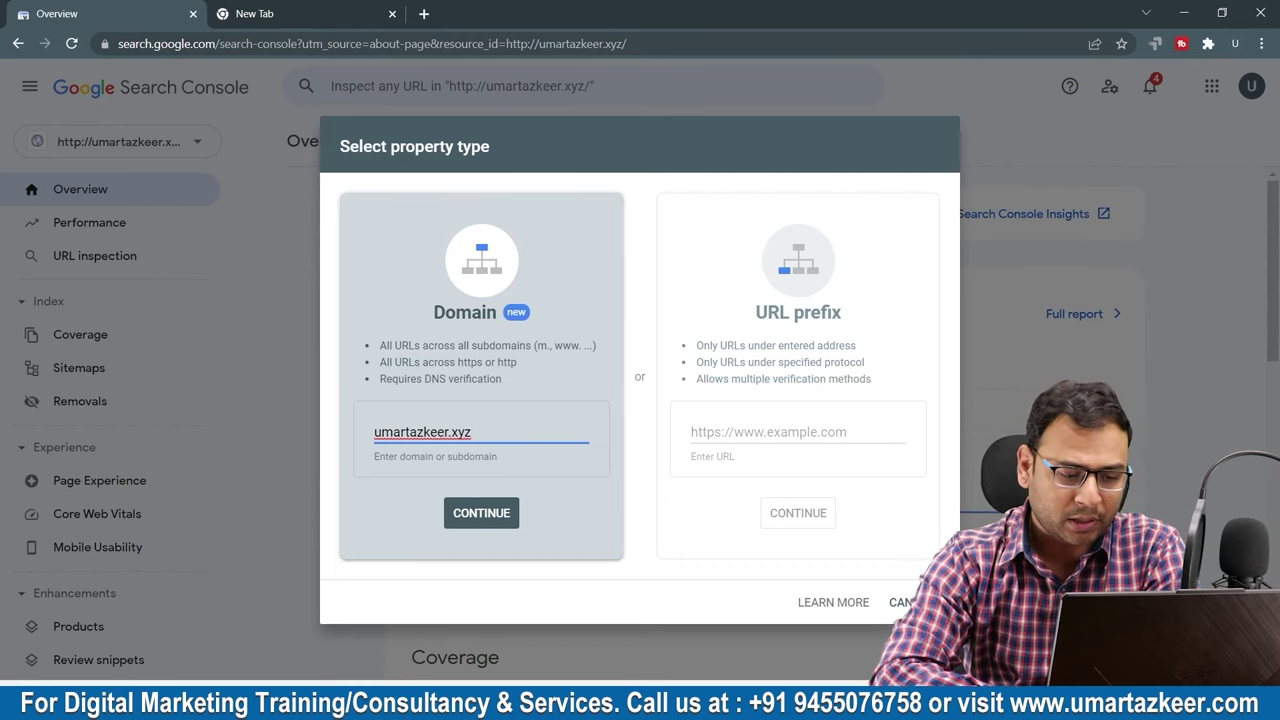
key("Return")
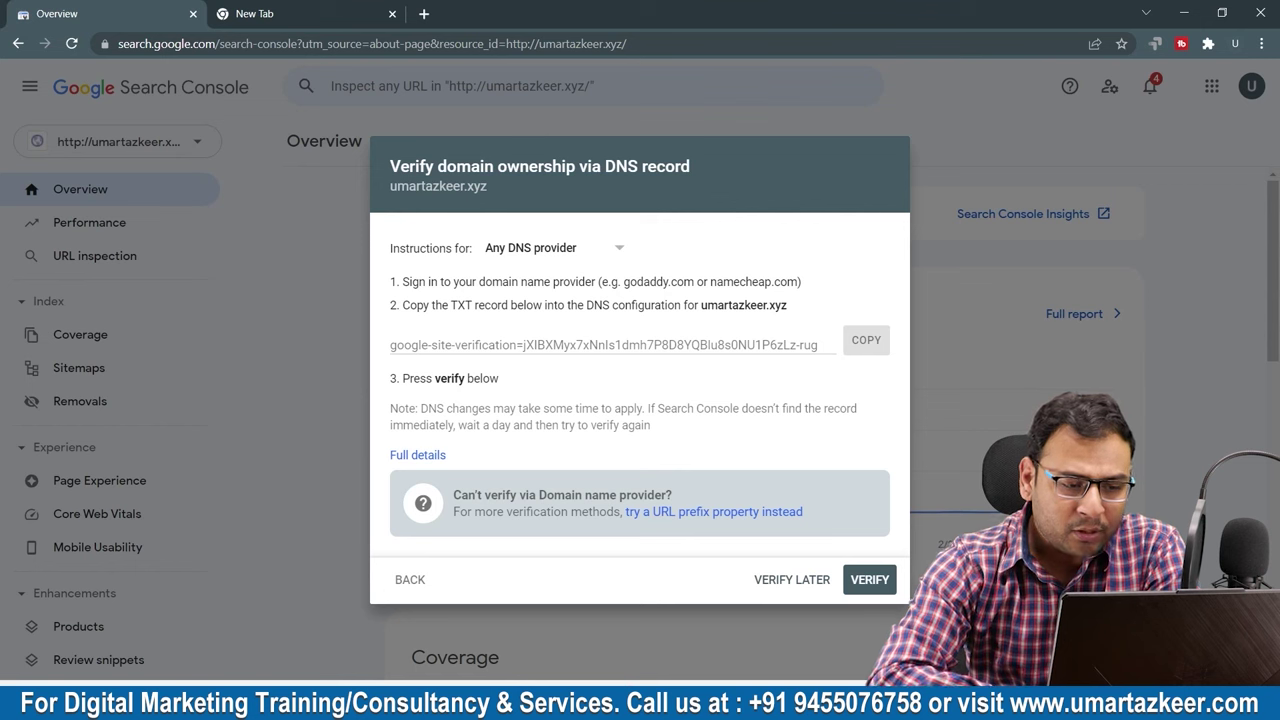
Look through the available DNS providers and select Any DNS provider for the verification instructions.
left_click(555, 247)
scroll(550, 380, "down", 2)
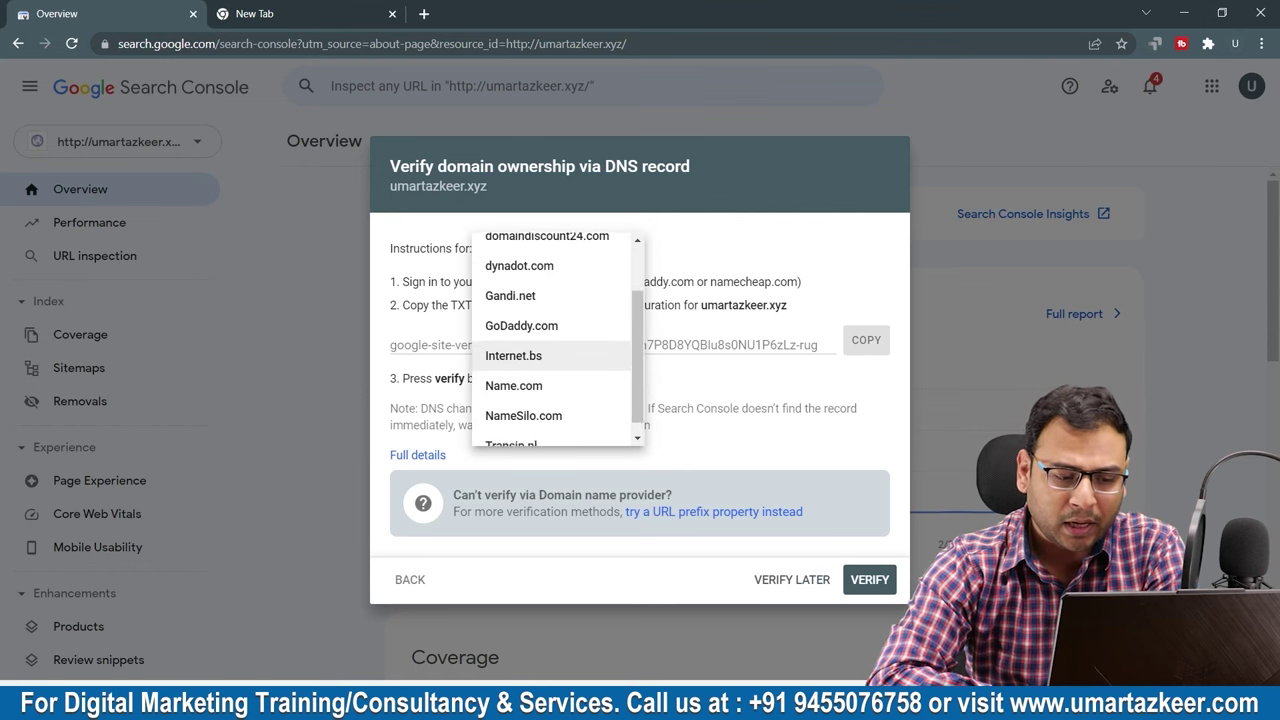
scroll(552, 340, "up", 2)
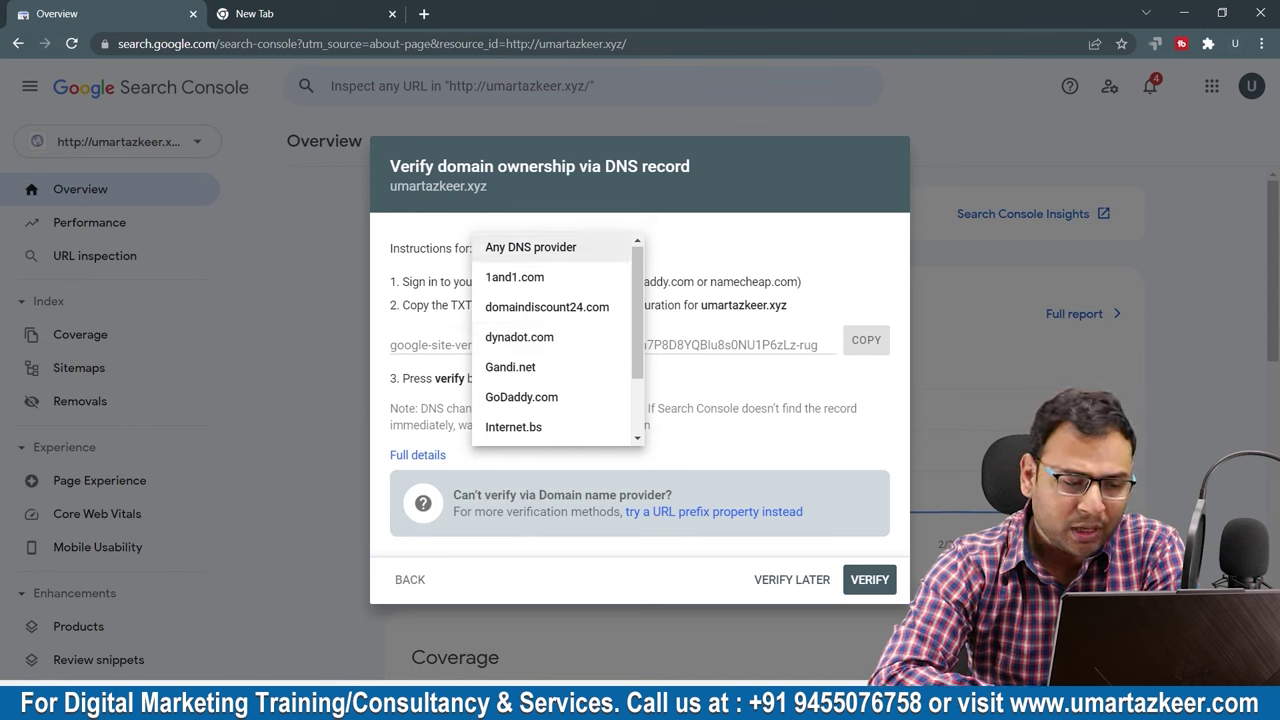
left_click(530, 247)
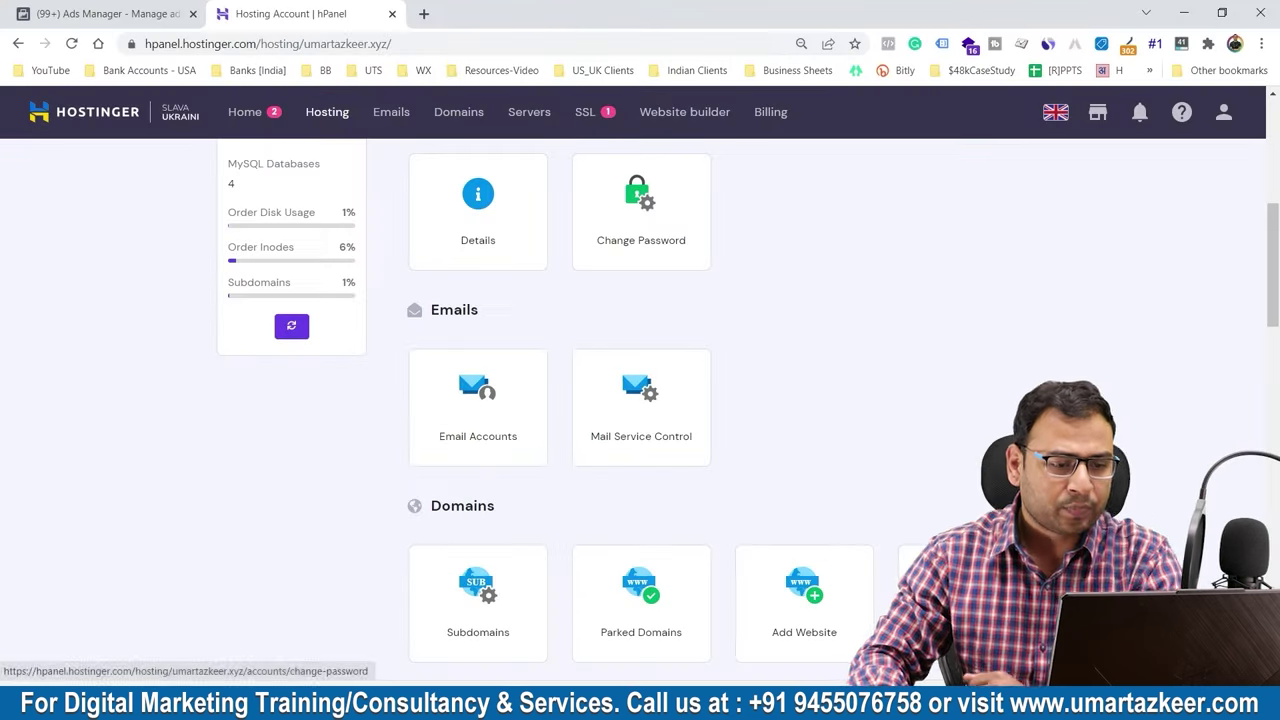
Check the list of websites in the Hostinger hosting account for umartazkeer.xyz.
scroll(640, 300, "up", 10)
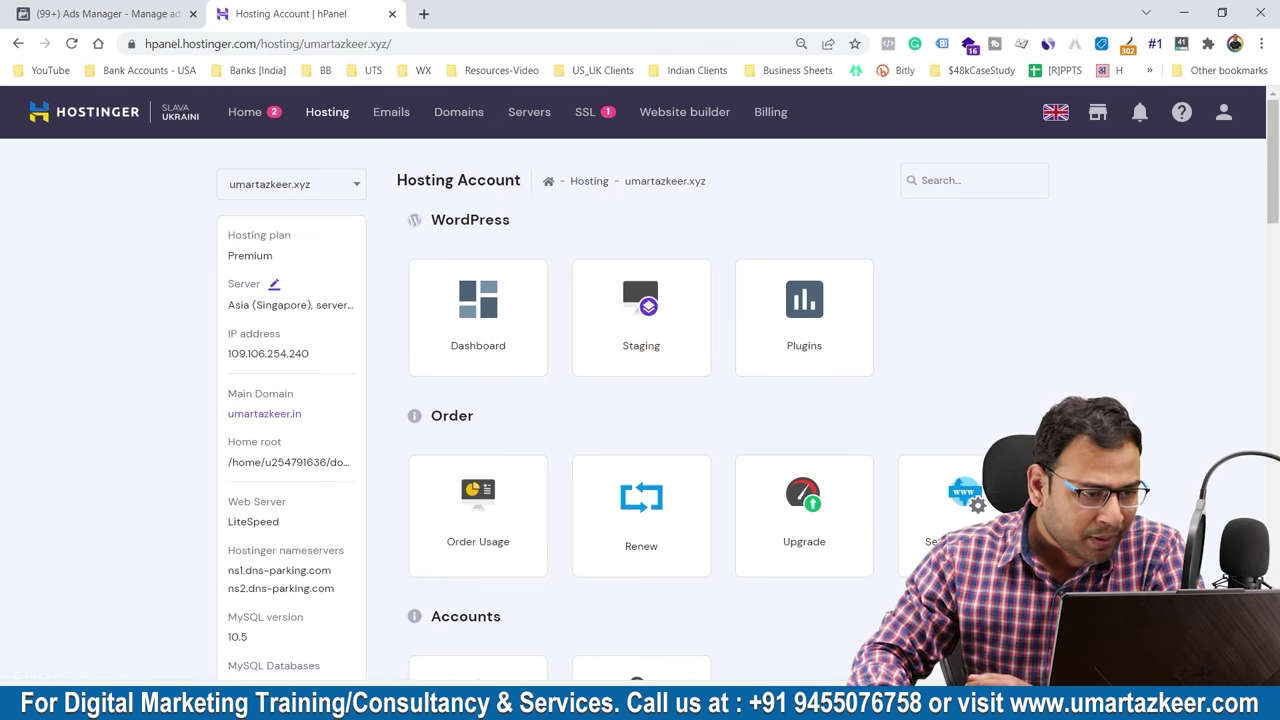
left_click(231, 183)
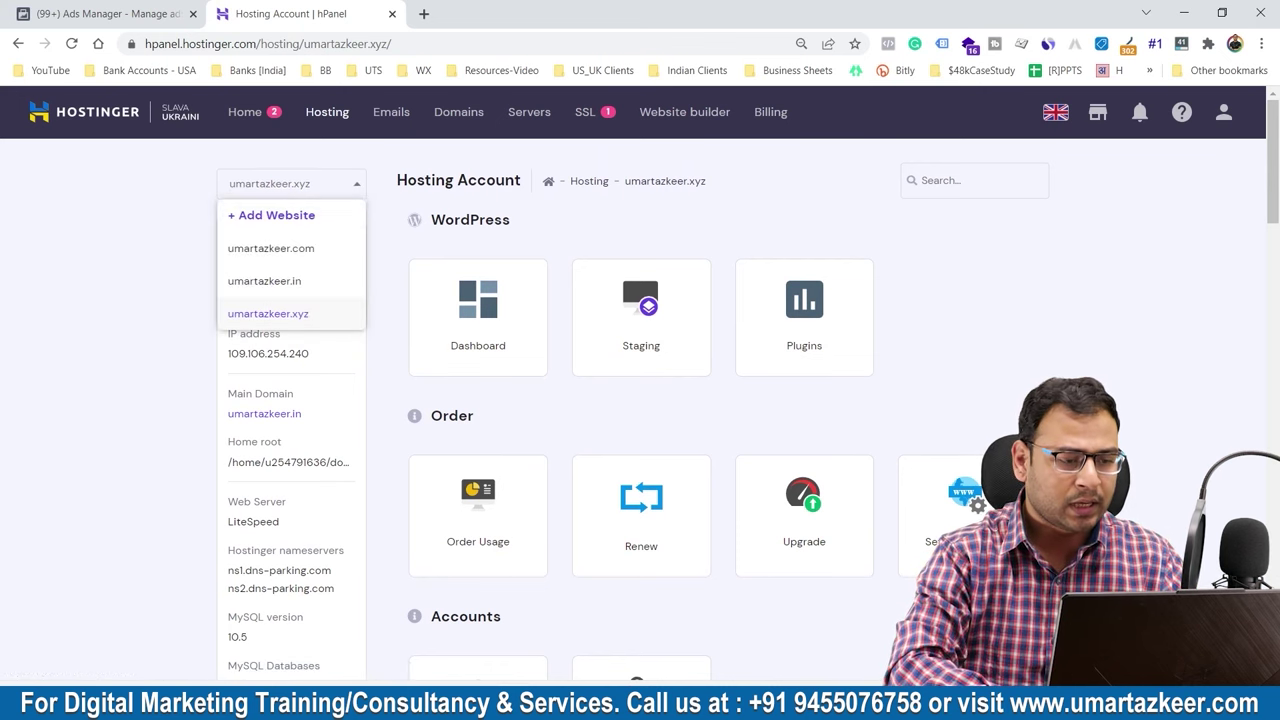
key("ctrl+plus")
key("ctrl+plus")
key("ctrl+plus")
key("ctrl+plus")
key("ctrl+plus")
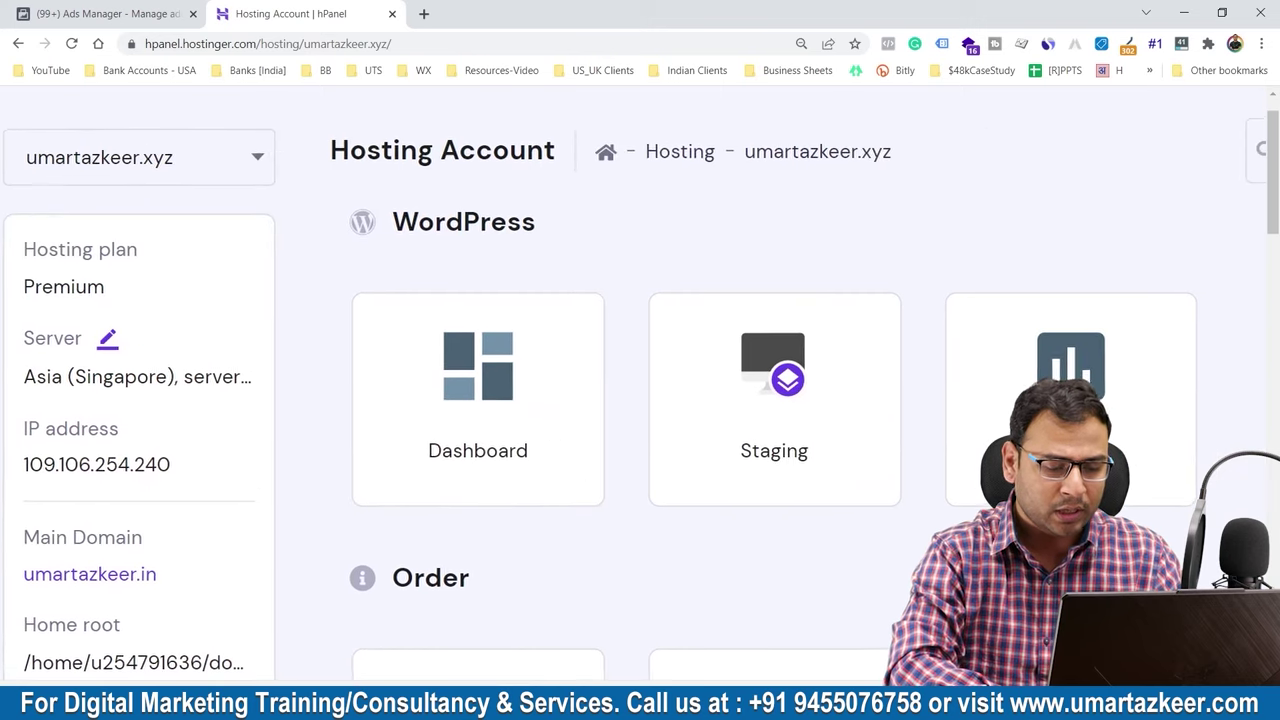
Open the DNS Zone Editor from the advanced hosting settings of umartazkeer.xyz.
scroll(640, 380, "down", 2)
key("ctrl+minus")
scroll(640, 380, "down", 2)
scroll(648, 420, "down", 6)
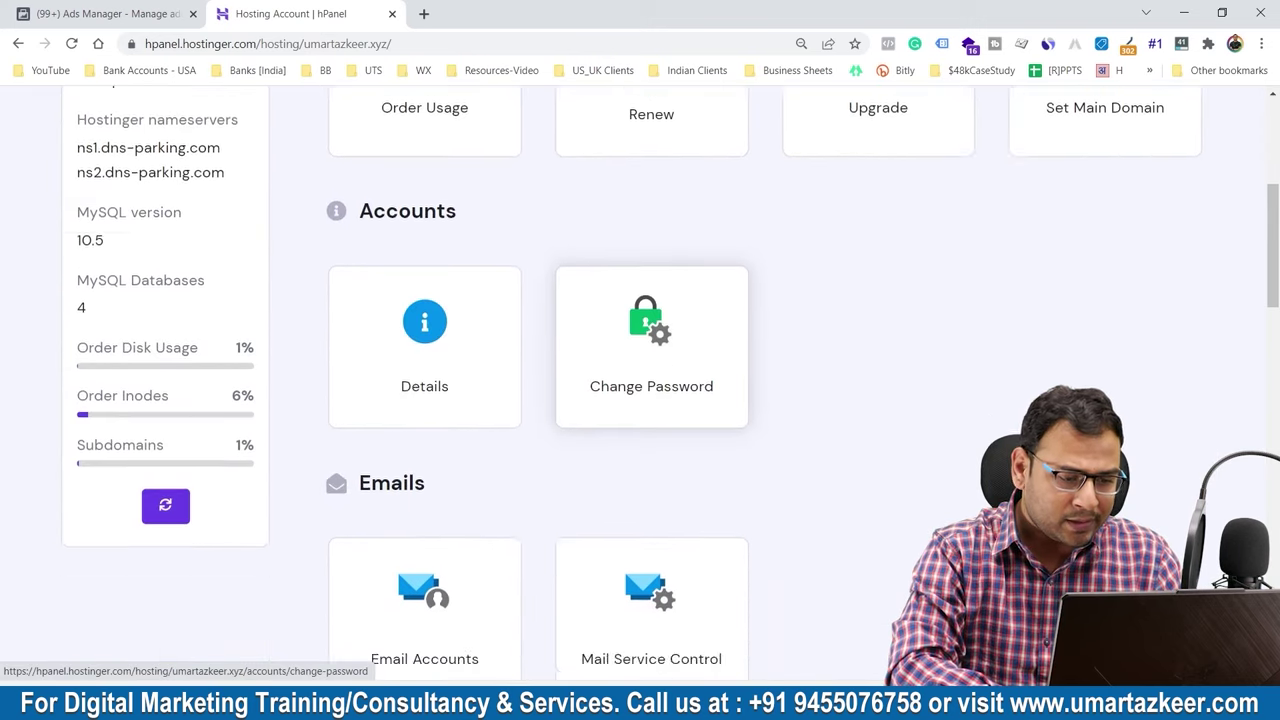
key("ctrl+minus")
key("ctrl+minus")
scroll(640, 500, "down", 10)
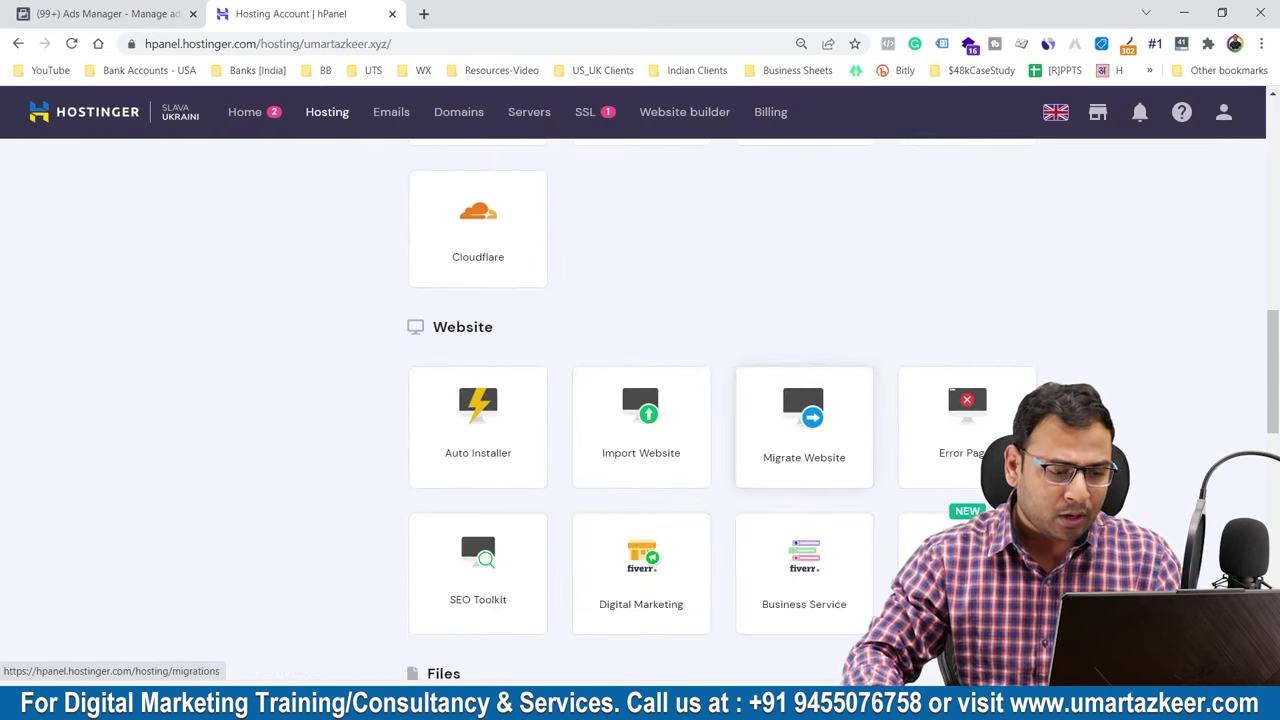
scroll(480, 260, "down", 3)
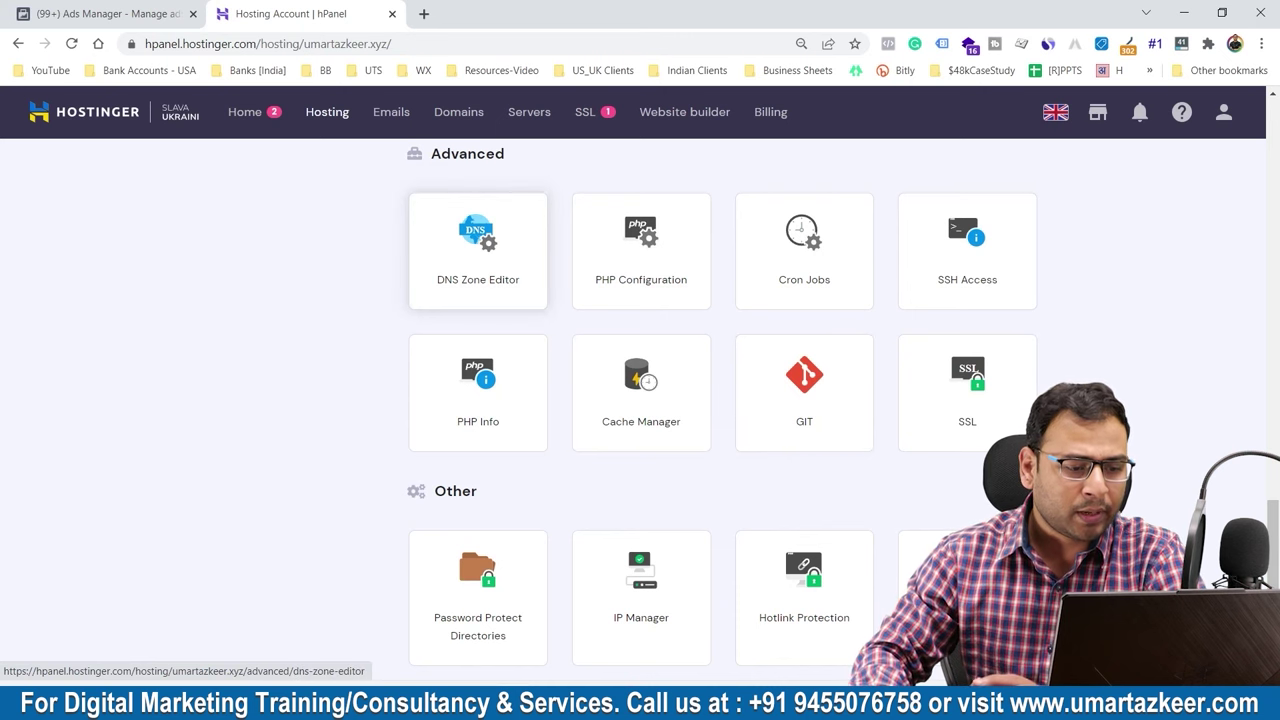
left_click(478, 250)
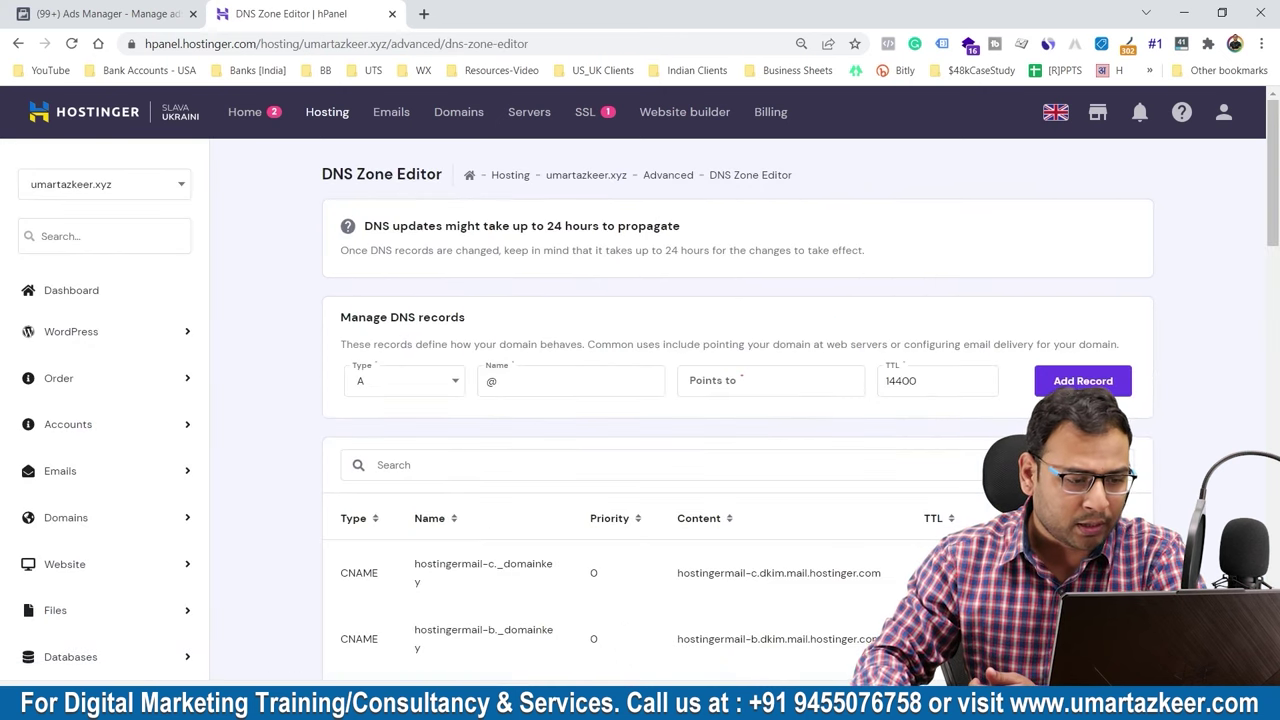
Read the DNS Zone Editor's notice about how long DNS updates take to propagate.
scroll(737, 400, "down", 1)
scroll(737, 400, "up", 1)
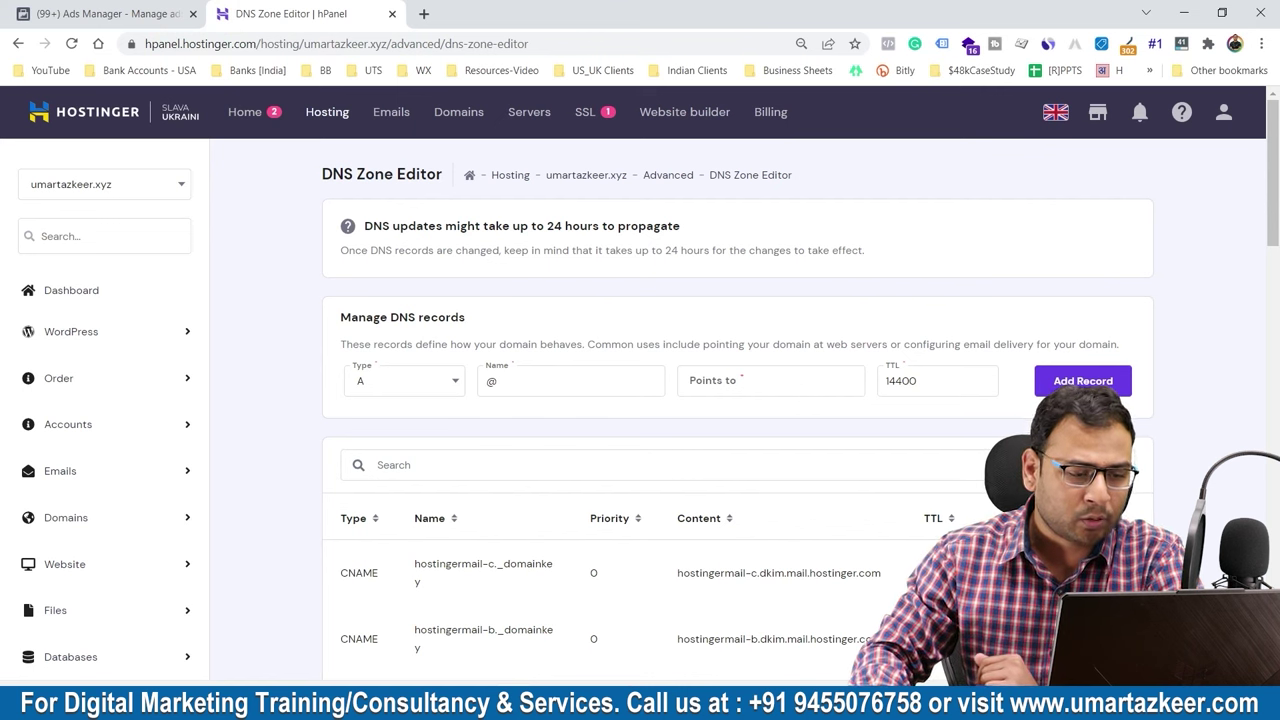
left_click_drag(364, 226, 444, 250)
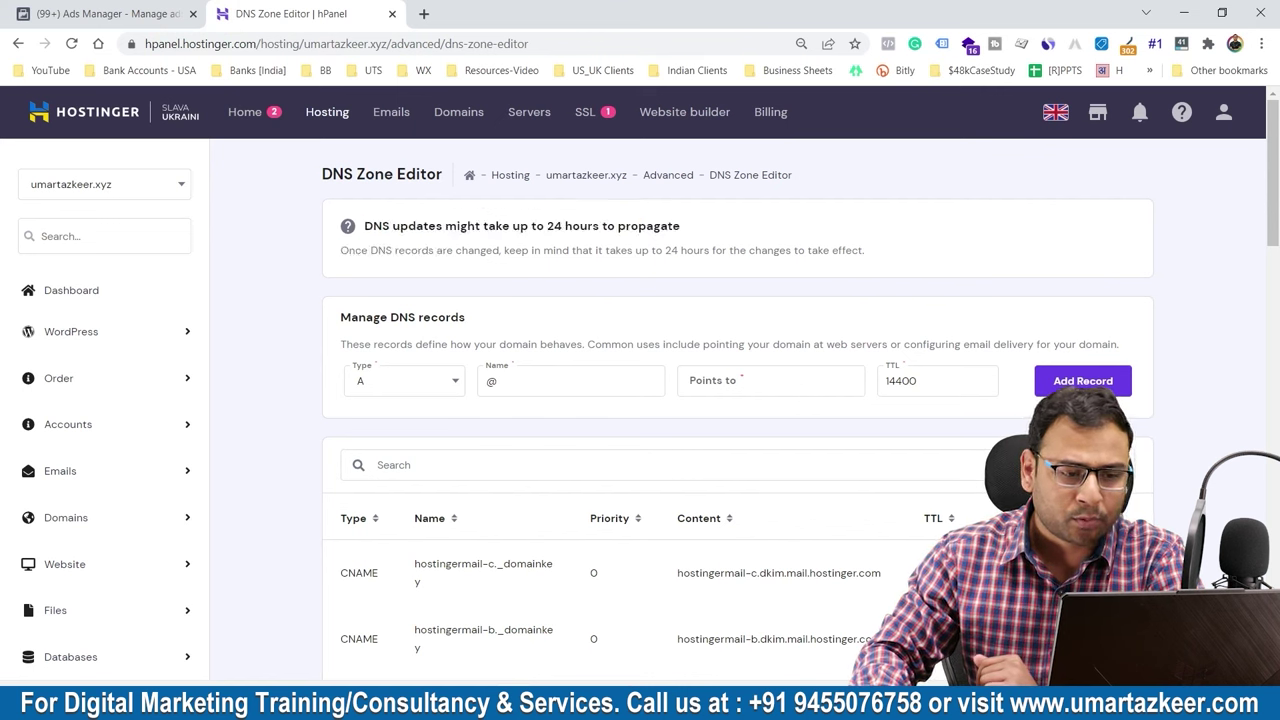
left_click_drag(546, 226, 680, 226)
left_click(680, 226)
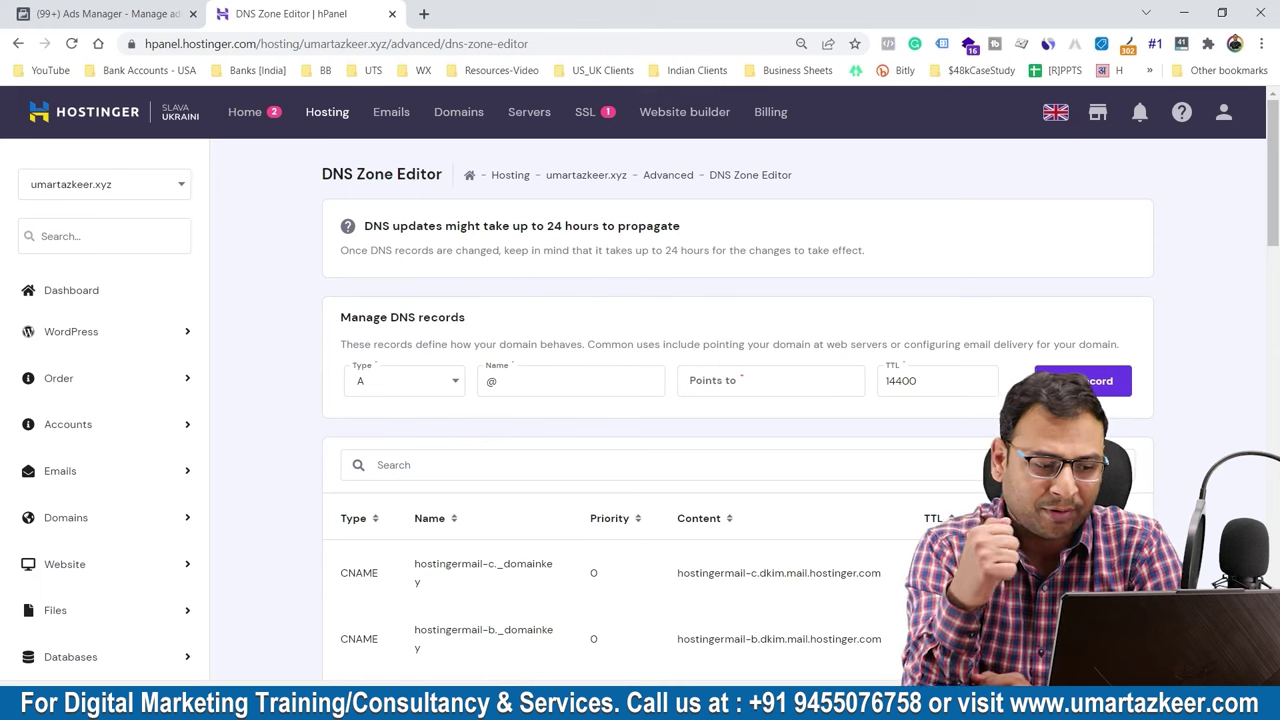
Copy the TXT verification record from Google Search Console and return to the Hostinger DNS Zone Editor.
mouse_move(855, 705)
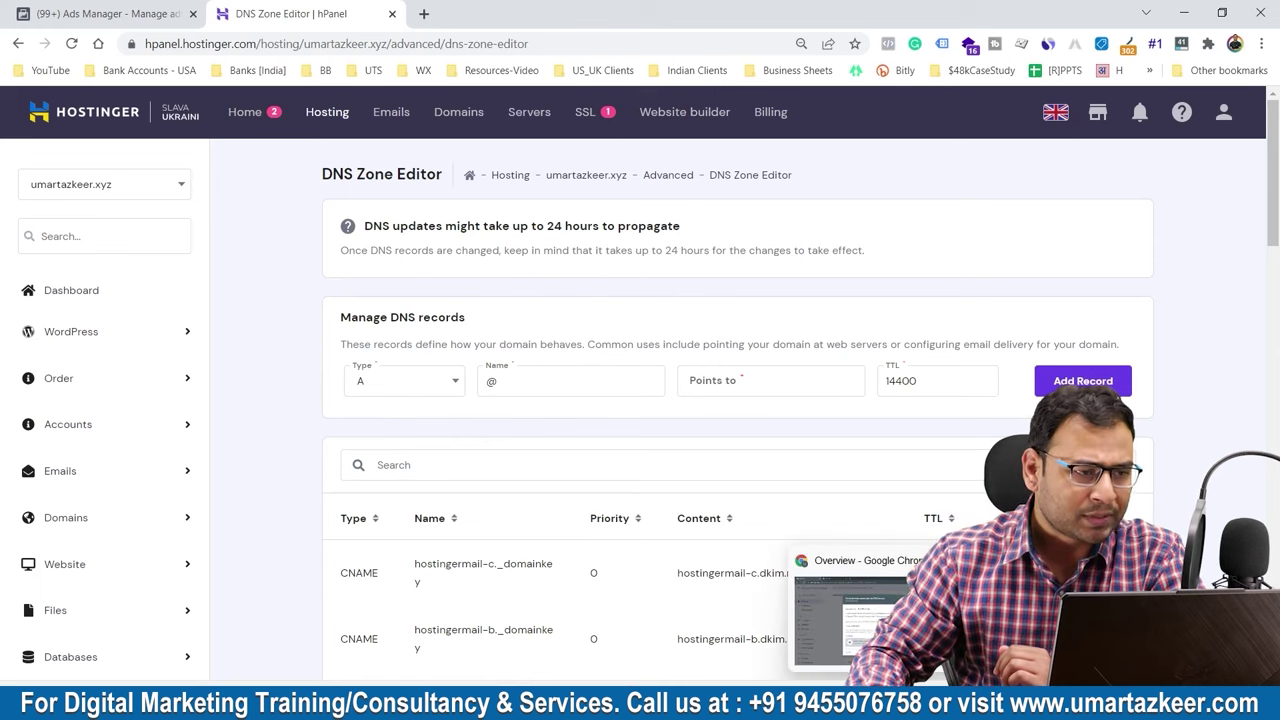
left_click(852, 612)
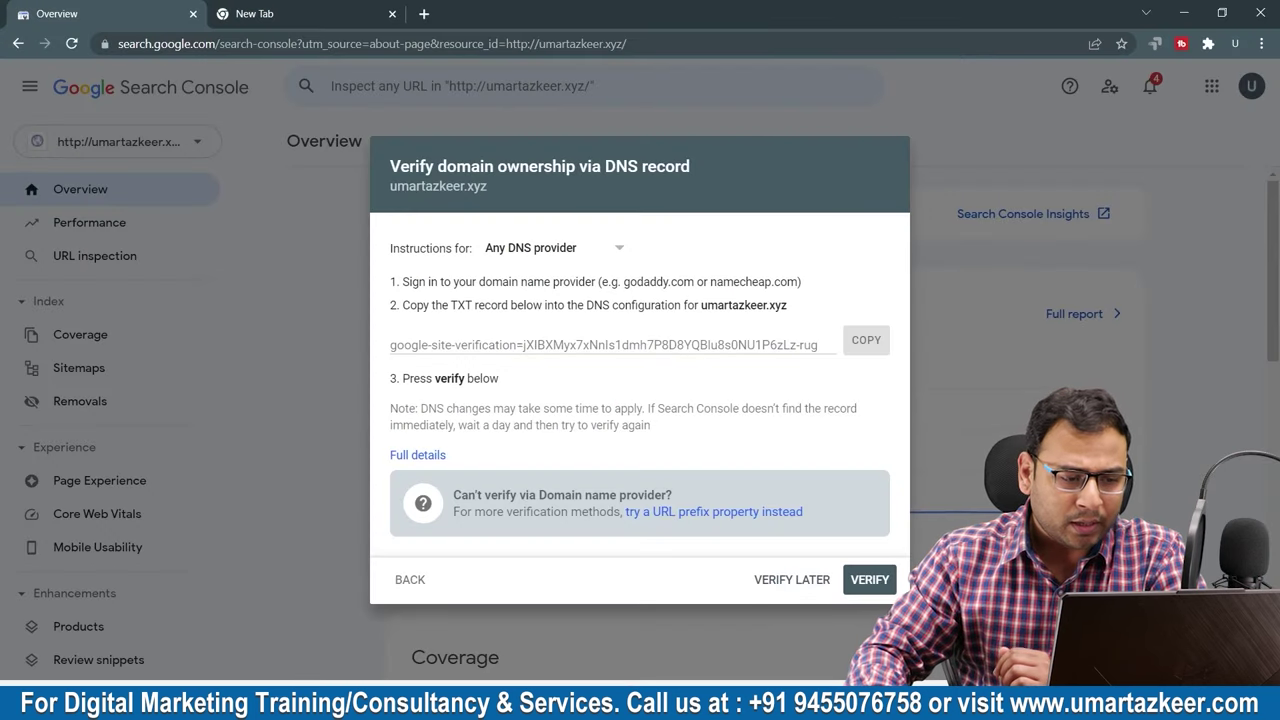
left_click_drag(457, 305, 498, 305)
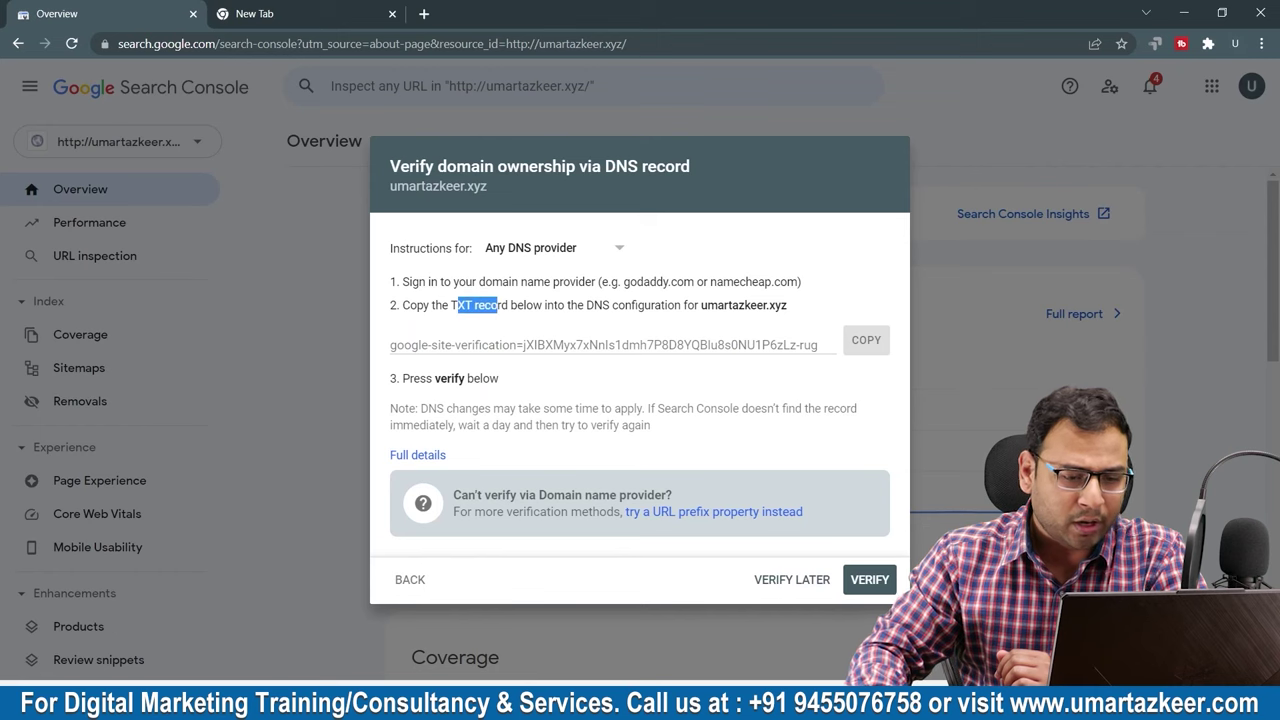
left_click(866, 340)
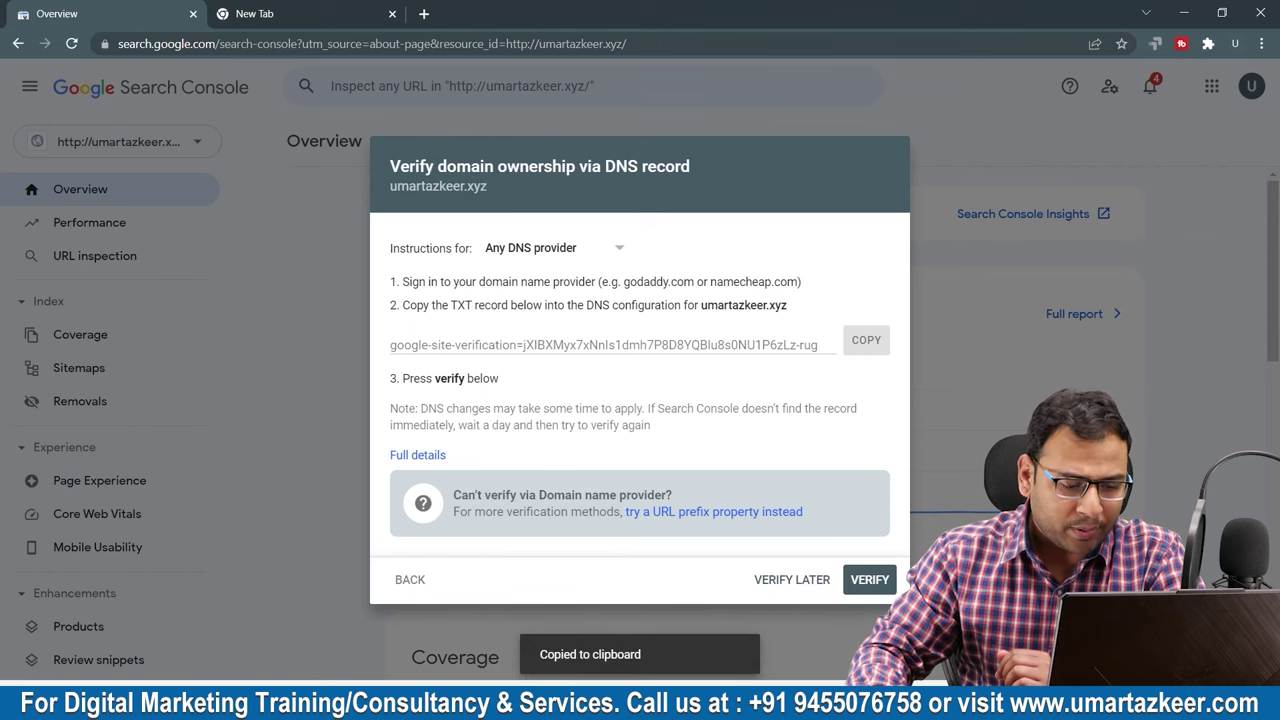
key("alt+Tab")
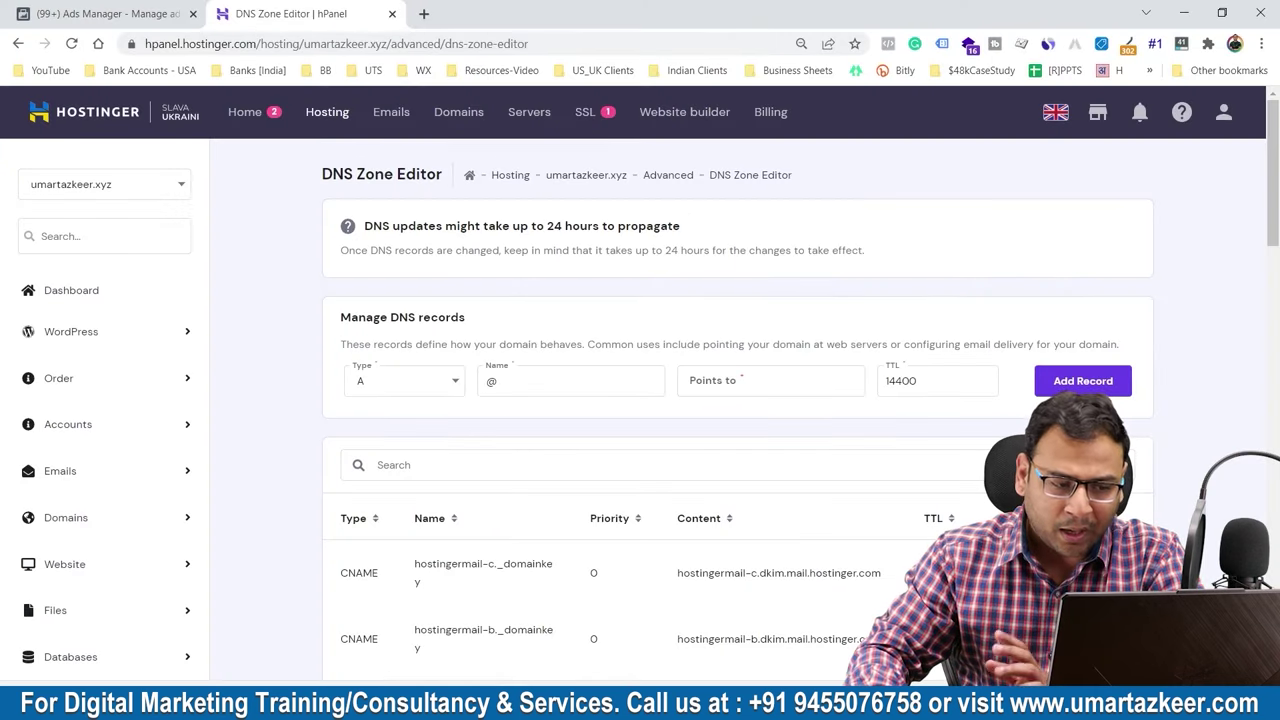
key("ctrl+plus")
key("ctrl+plus")
key("ctrl+plus")
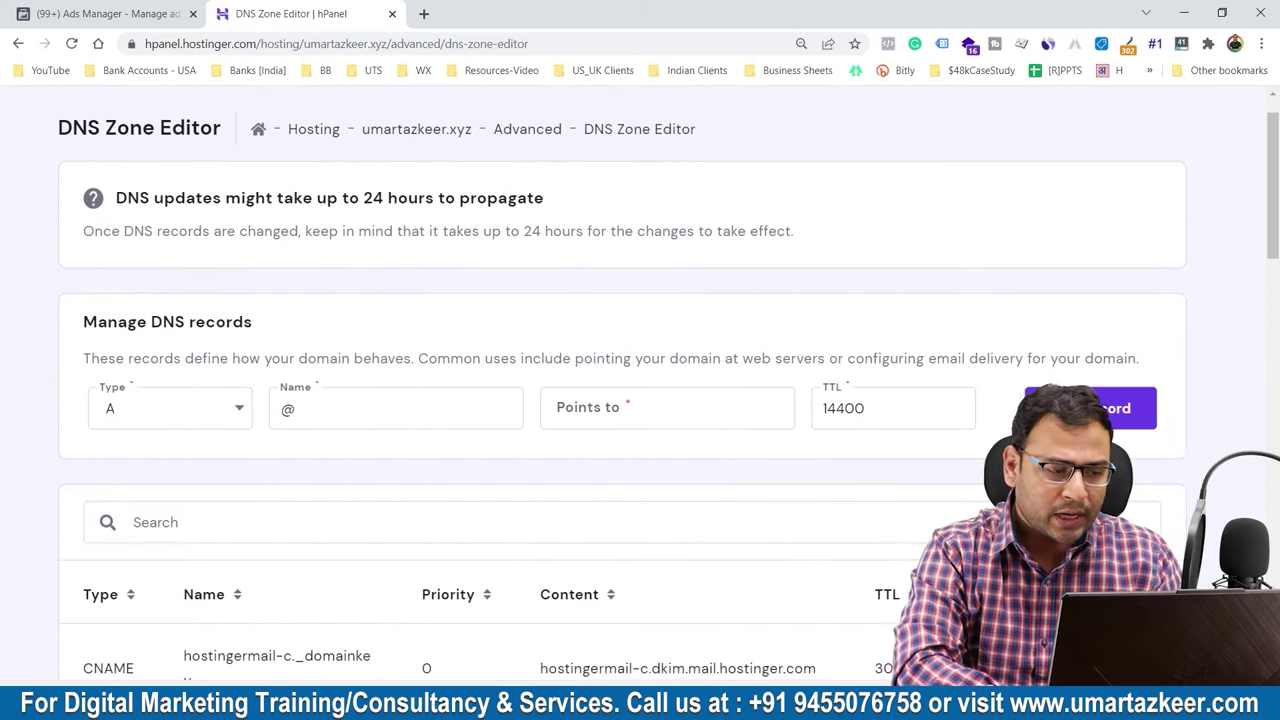
key("ctrl+minus")
key("ctrl+minus")
key("ctrl+minus")
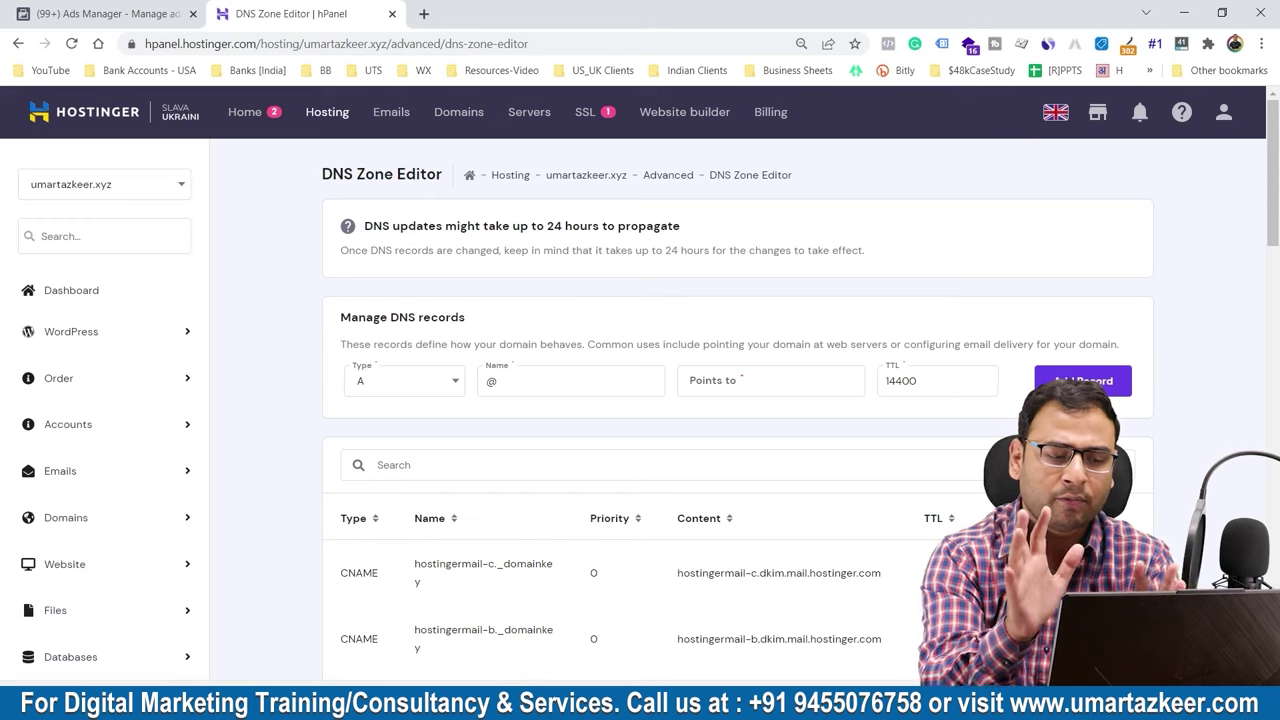
key("ctrl+plus")
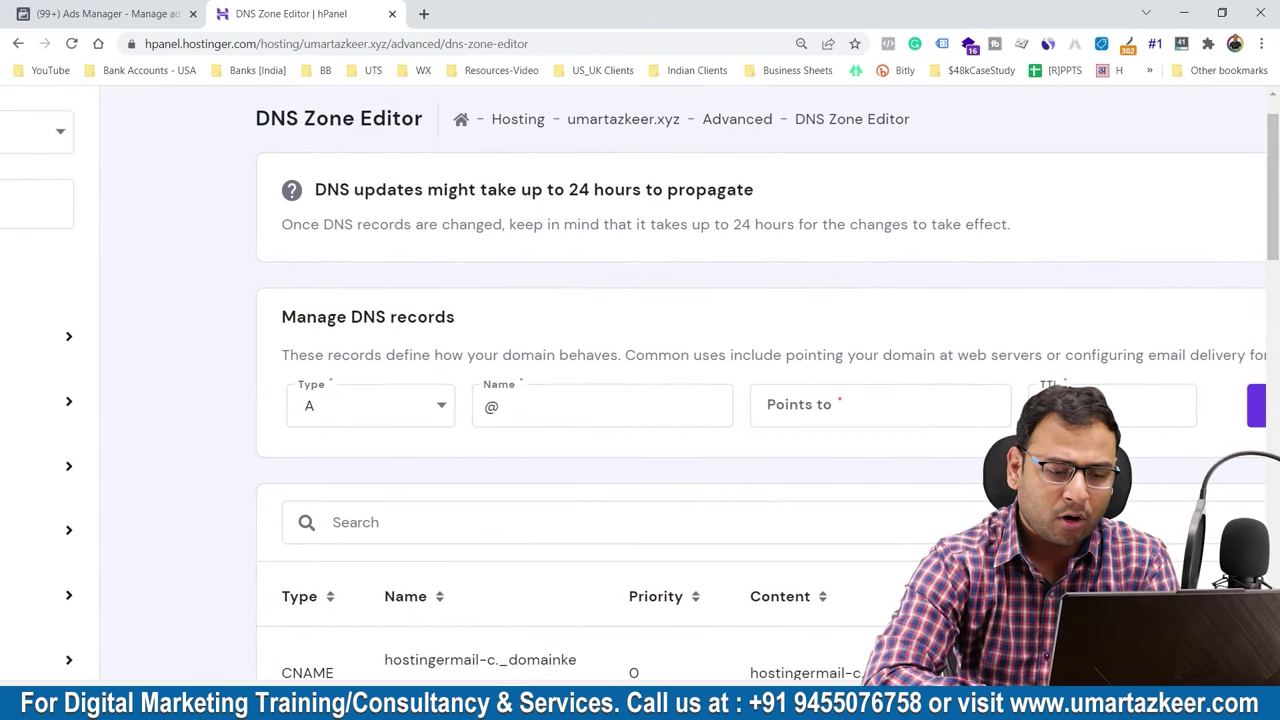
key("ctrl+minus")
key("ctrl+minus")
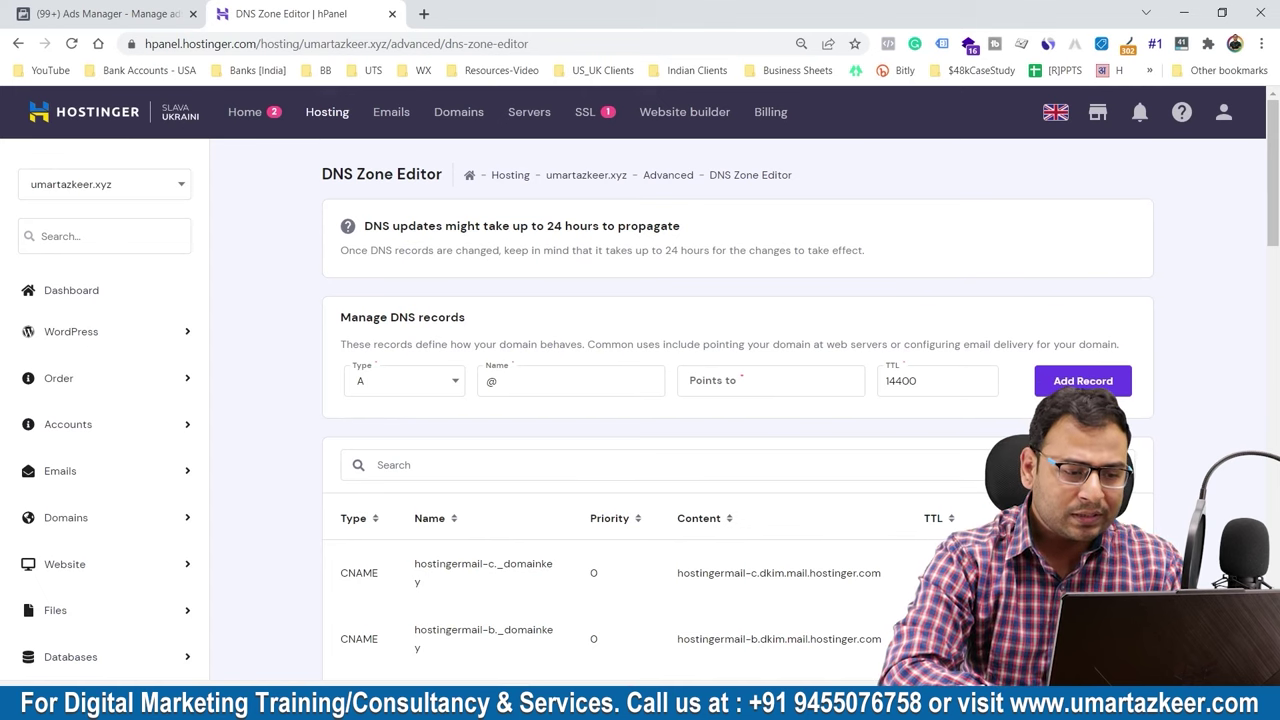
Check the required record type in Search Console and set the new Hostinger DNS record's type to TXT.
left_click(400, 381)
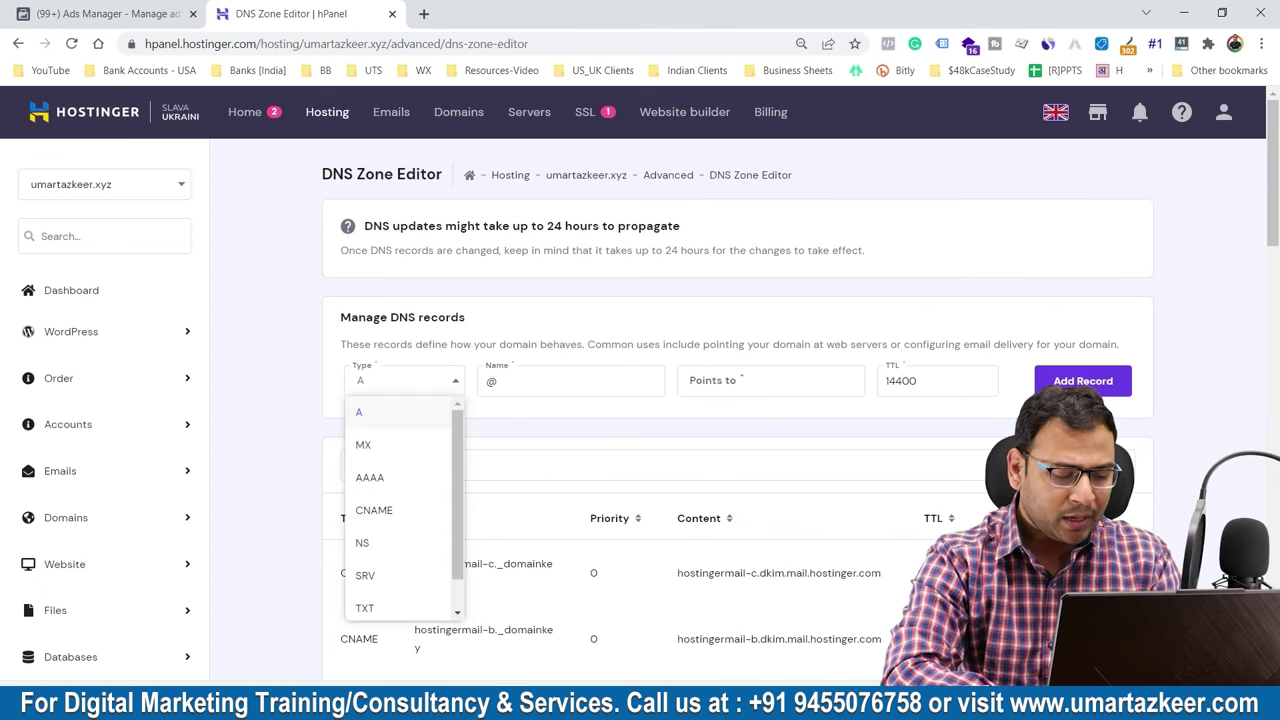
key("alt+Tab")
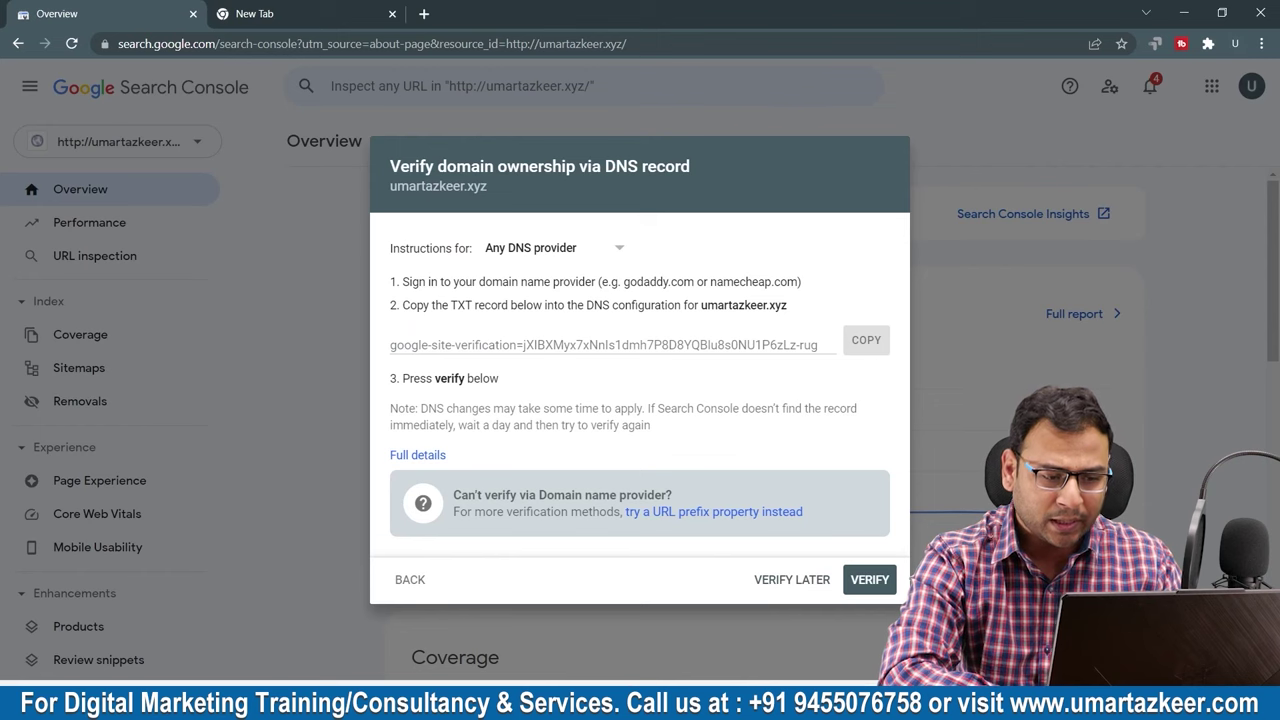
left_click_drag(450, 305, 510, 305)
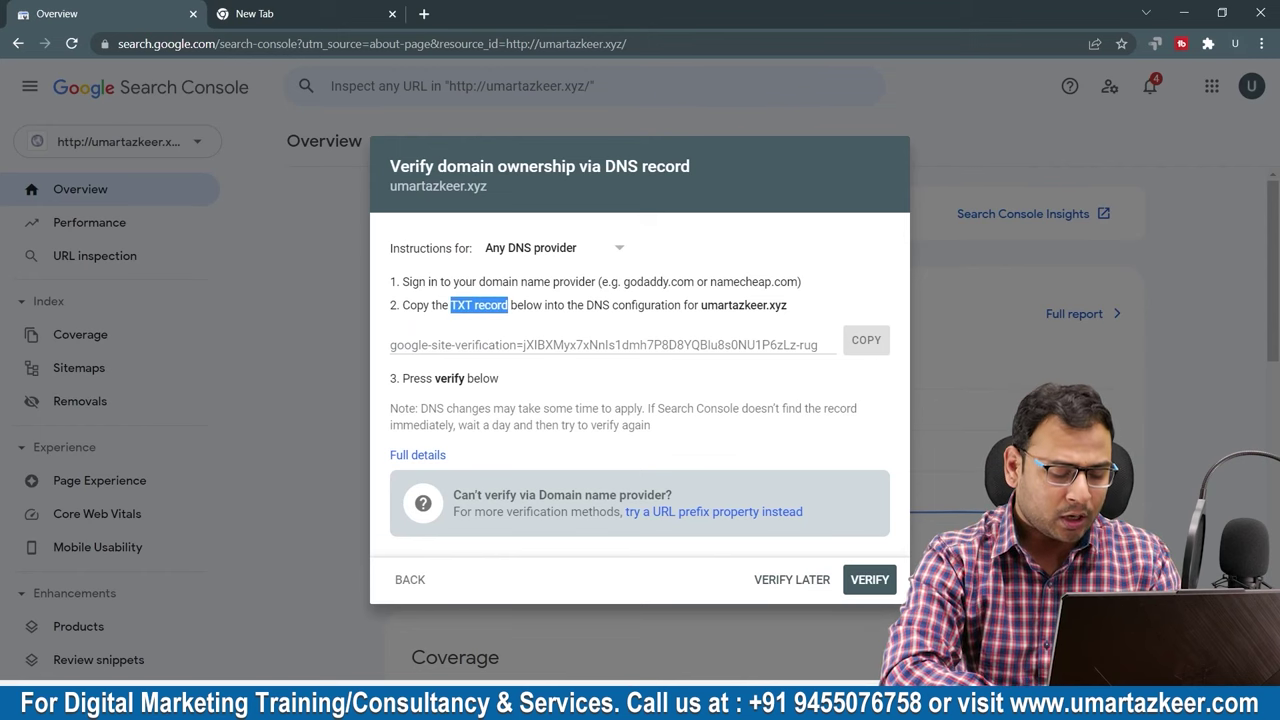
key("alt+Tab")
type("tx")
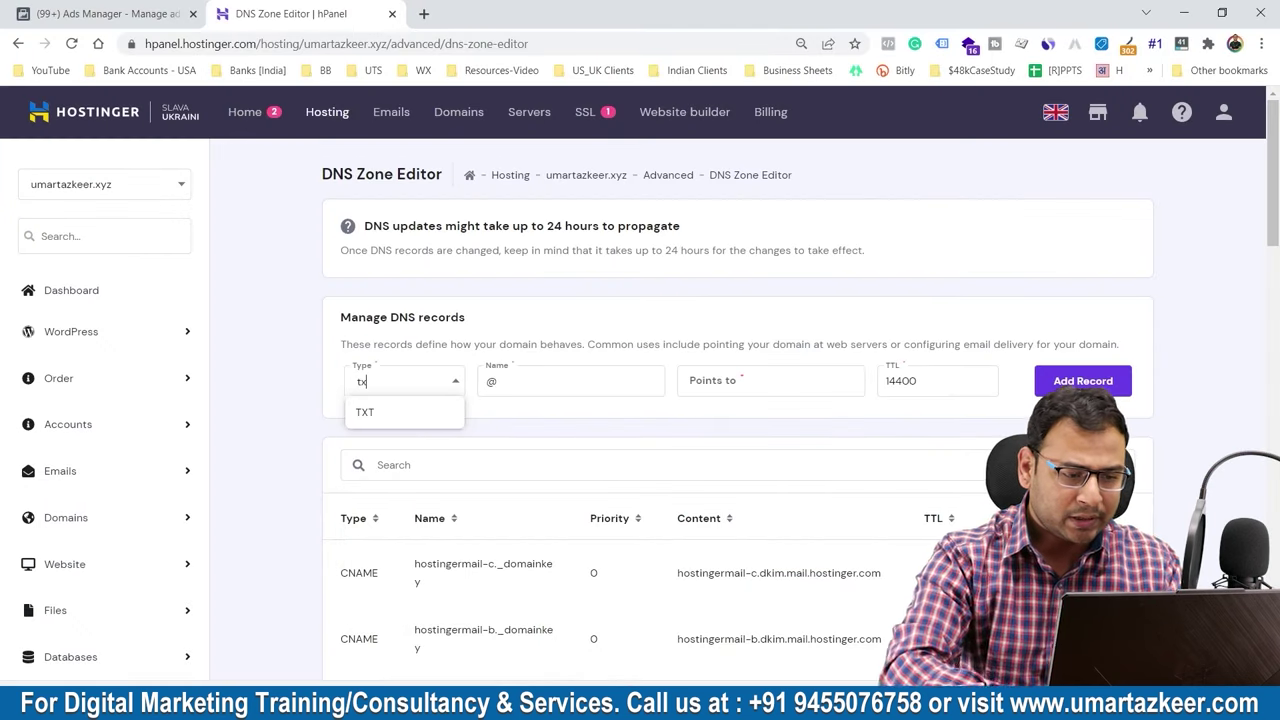
key("Return")
key("Tab")
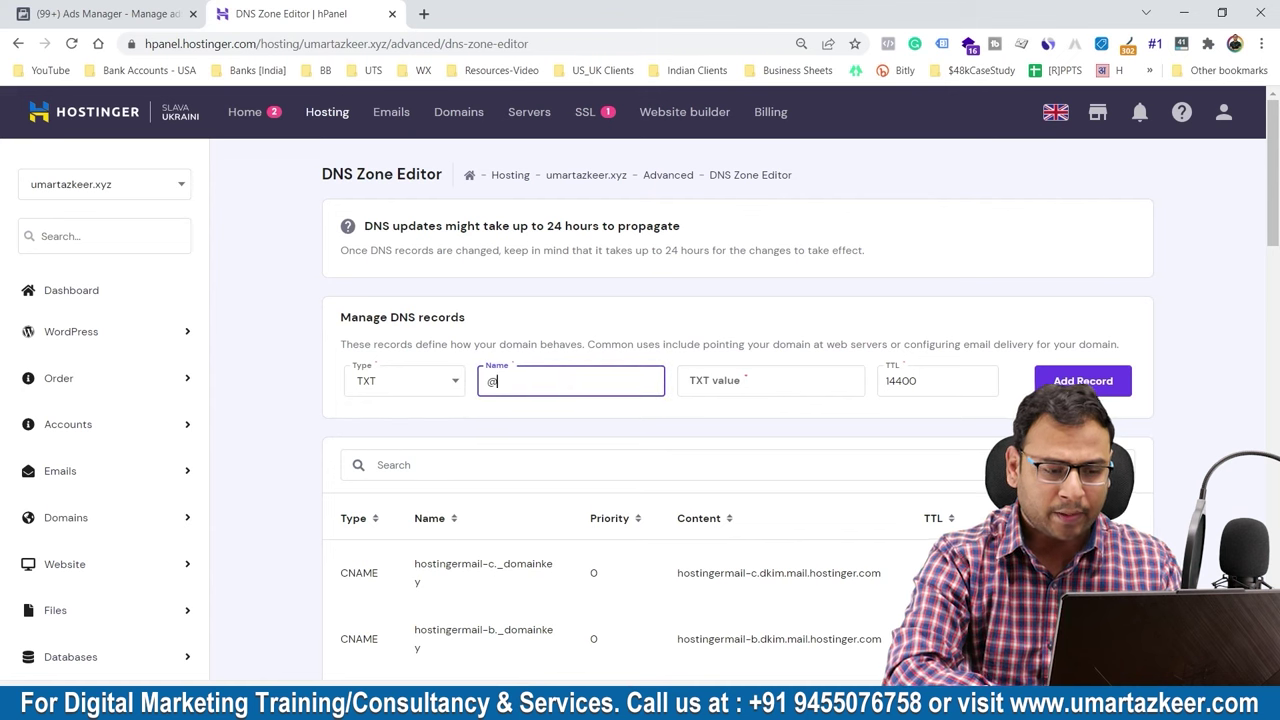
Replace the @ in the new TXT record's name with umartazkeer.xyz.
key("BackSpace")
type("um")
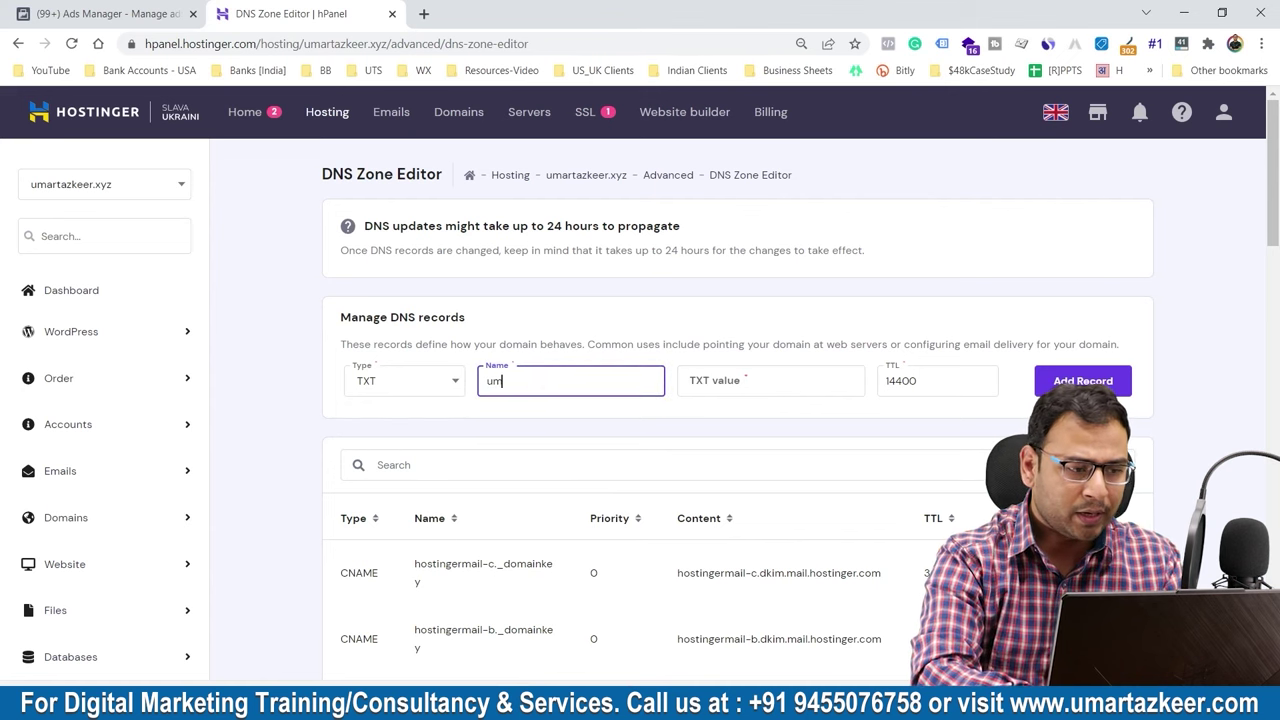
type("artazkeer.xyz")
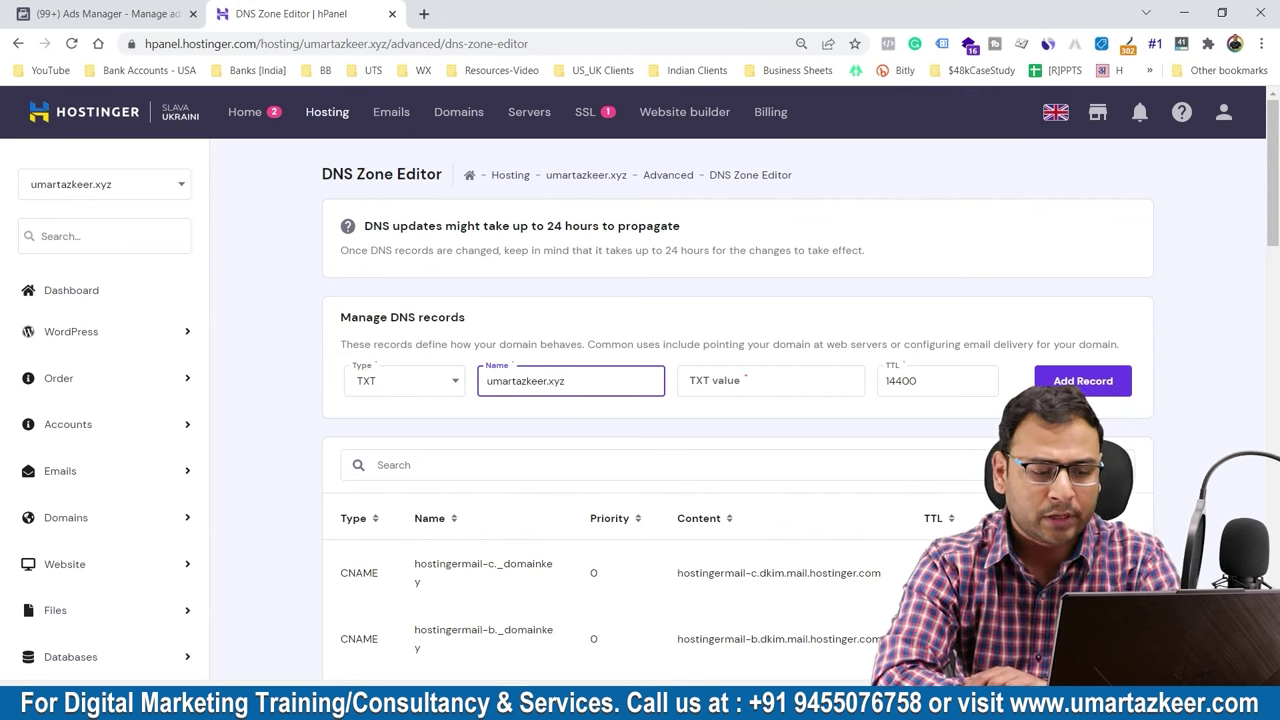
key("ctrl+a")
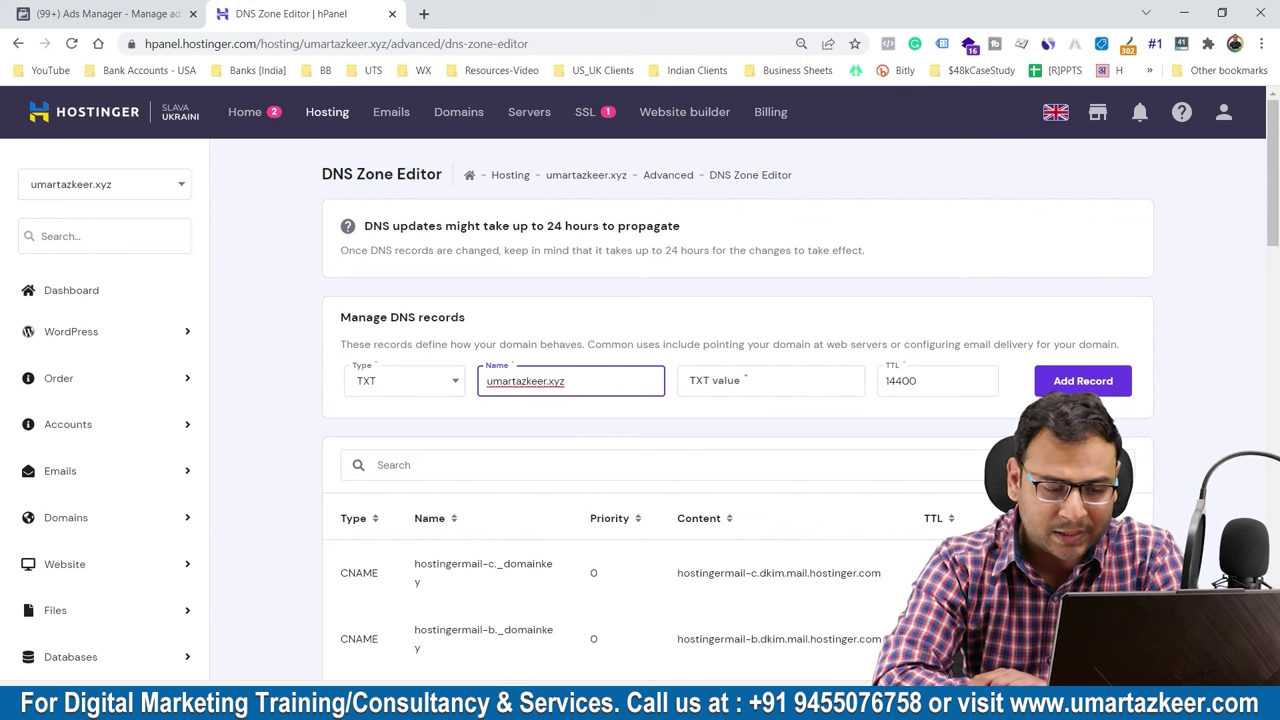
key("Tab")
Copy the verification token from Search Console, paste it as the TXT value in Hostinger, and add the DNS record.
key("alt+Tab")
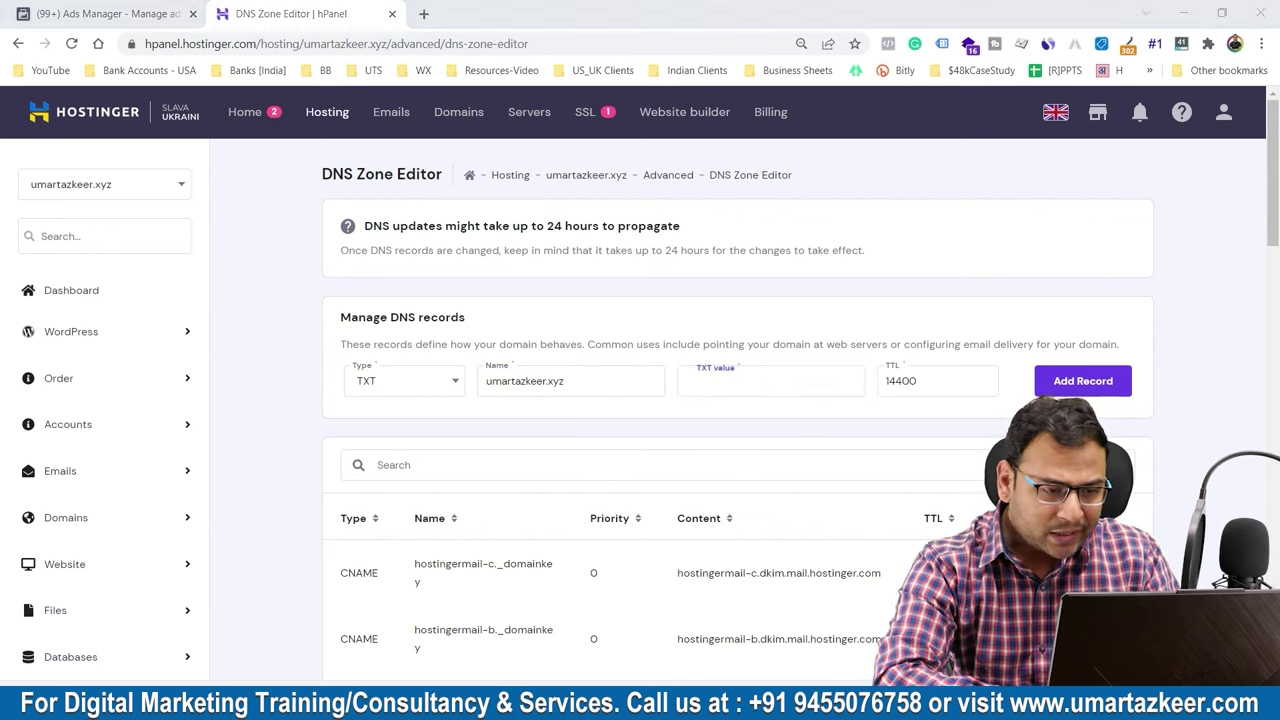
left_click(866, 340)
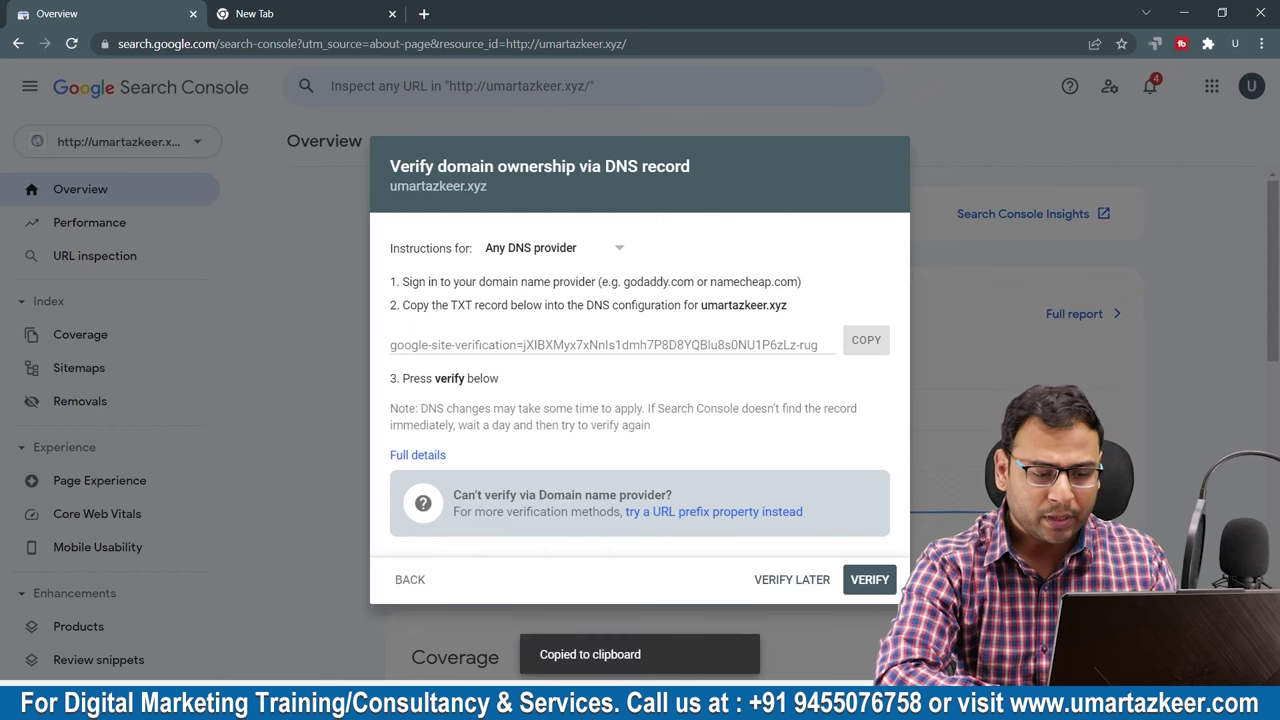
key("alt+Tab")
key("ctrl+v")
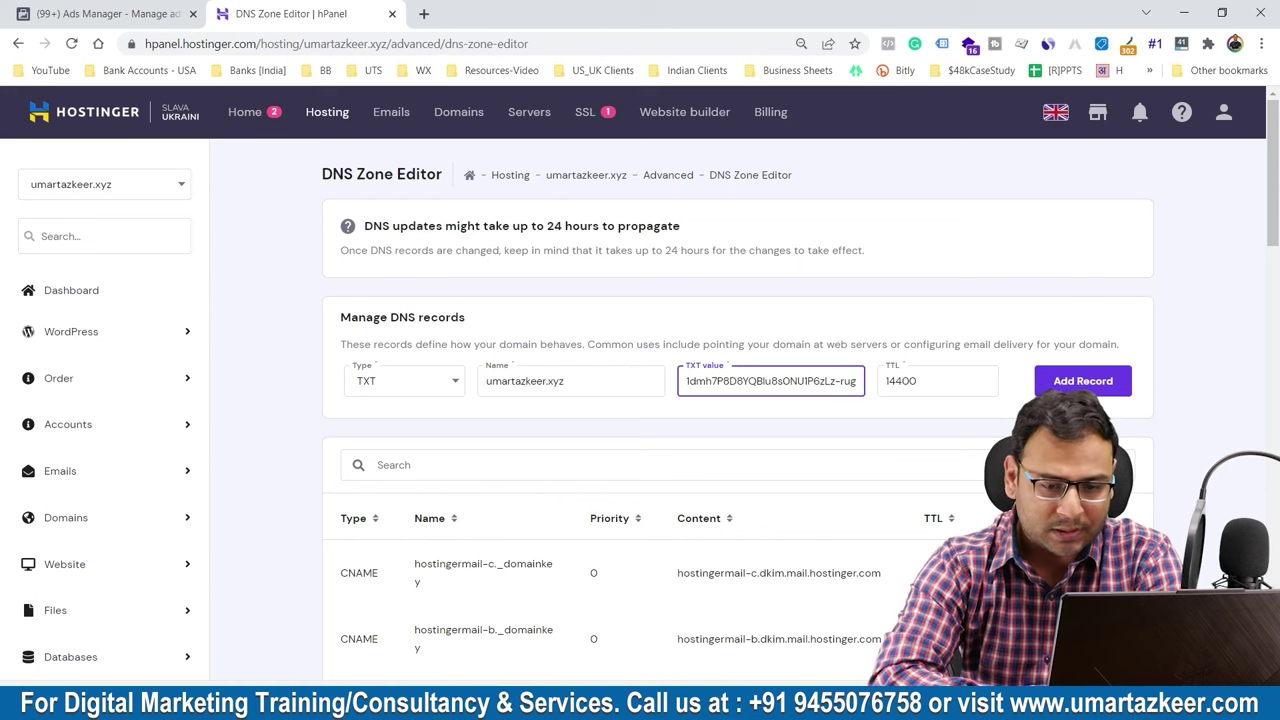
key("Return")
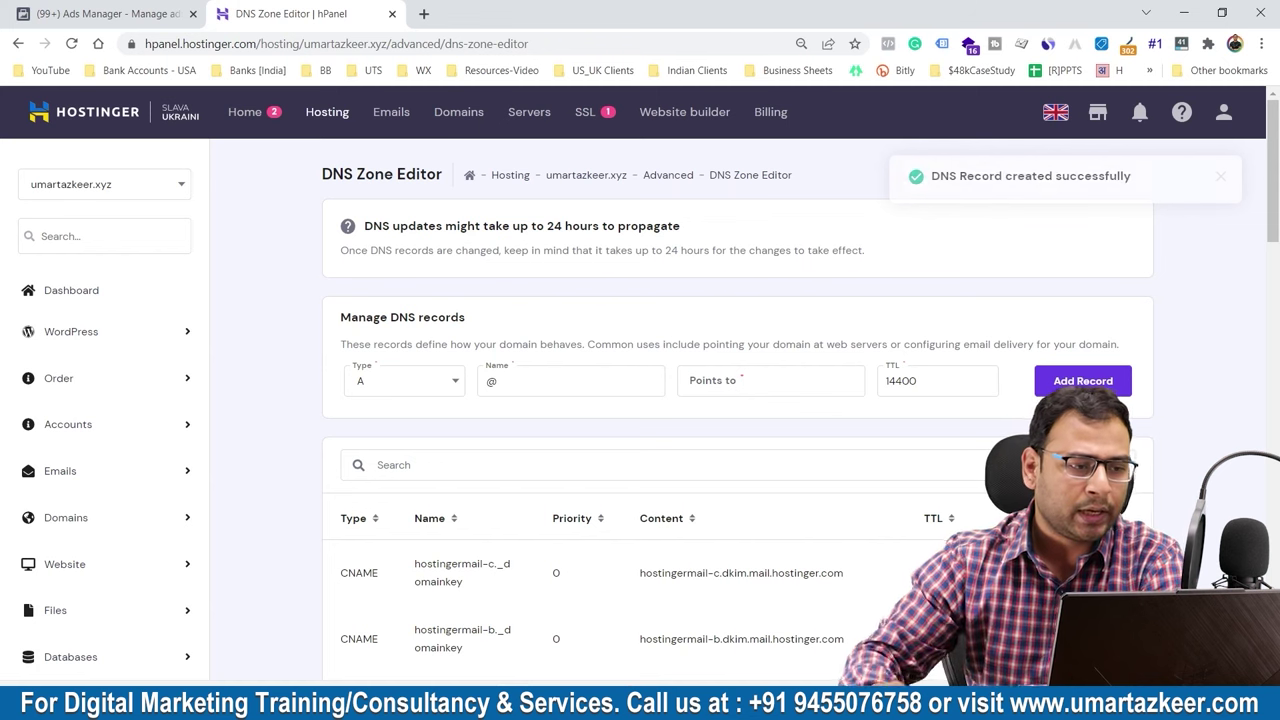
Verify domain ownership in Search Console, finish the verification dialog, and open the property list.
key("alt+Tab")
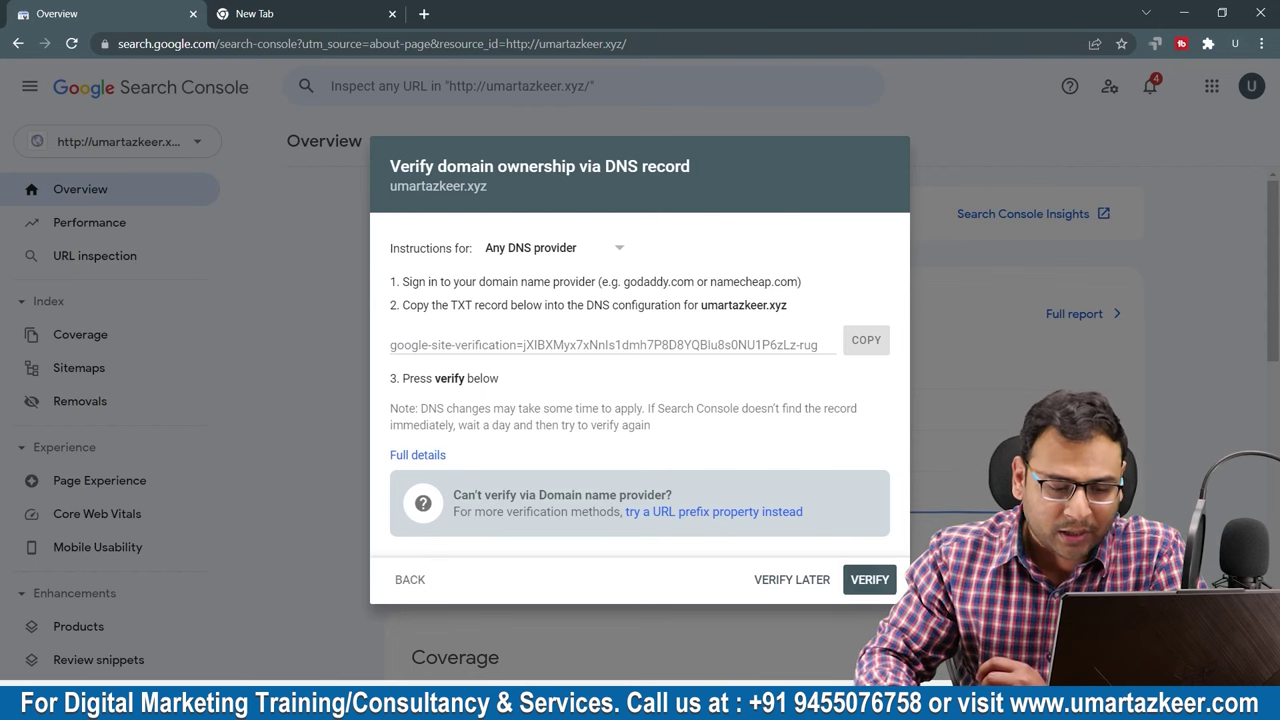
key("Return")
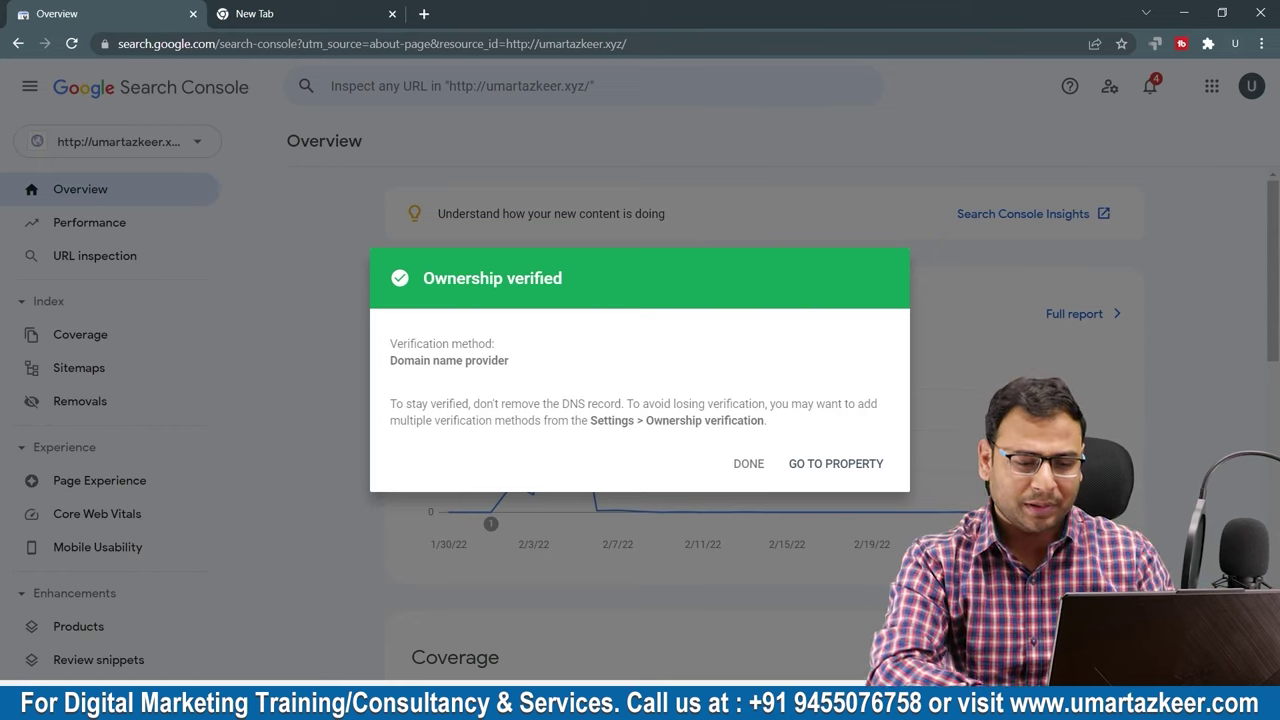
left_click(749, 463)
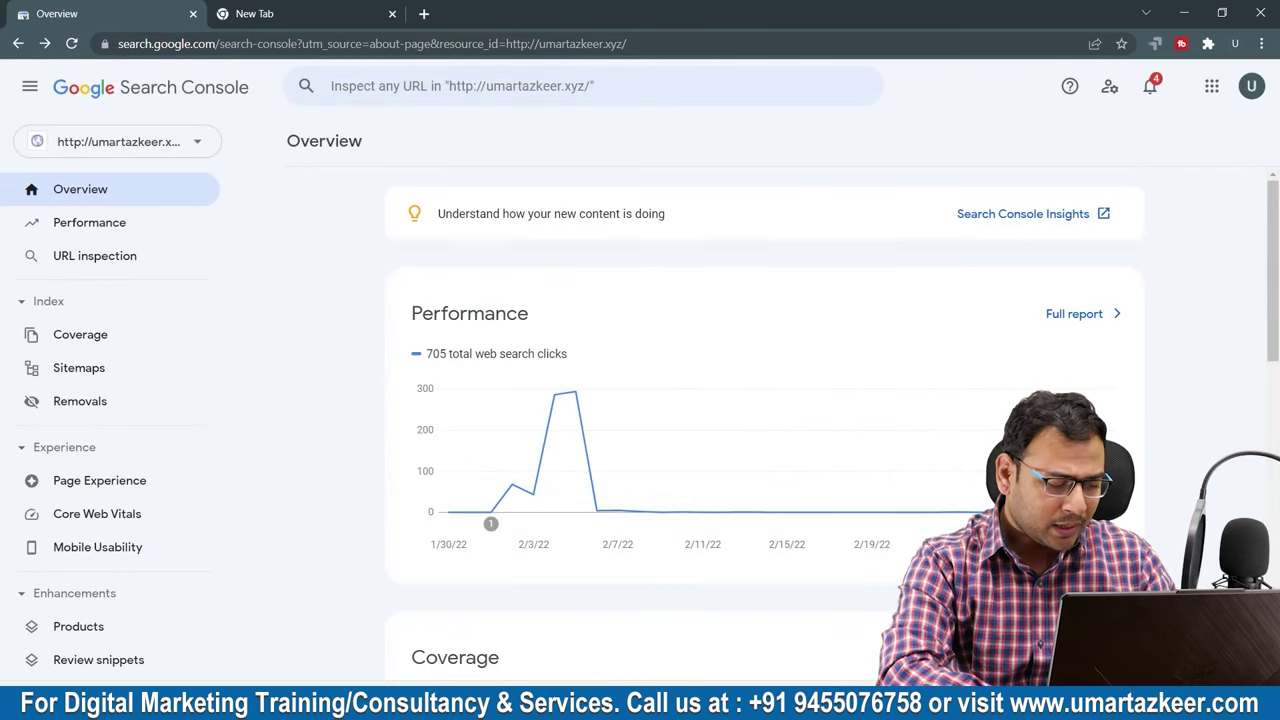
left_click(117, 141)
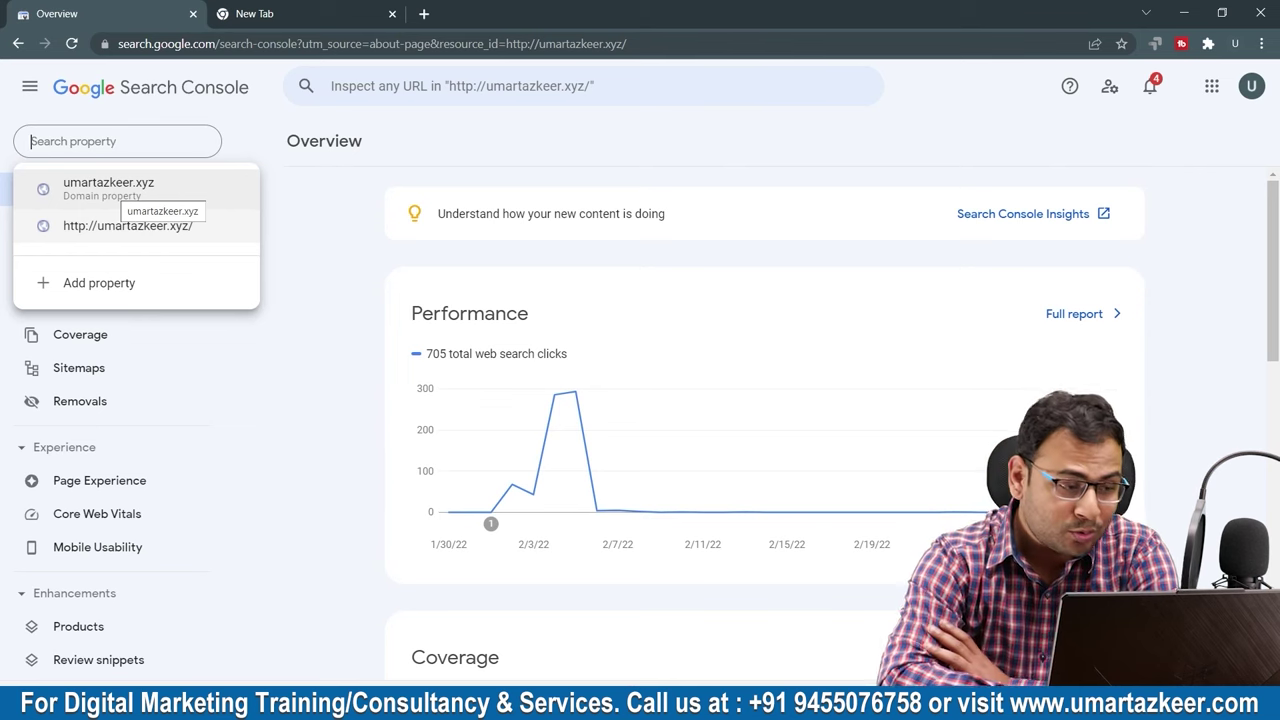
Open the umartazkeer.xyz Domain property, proceed past its welcome dialog, and look over the Performance and Coverage cards on its overview.
left_click(125, 190)
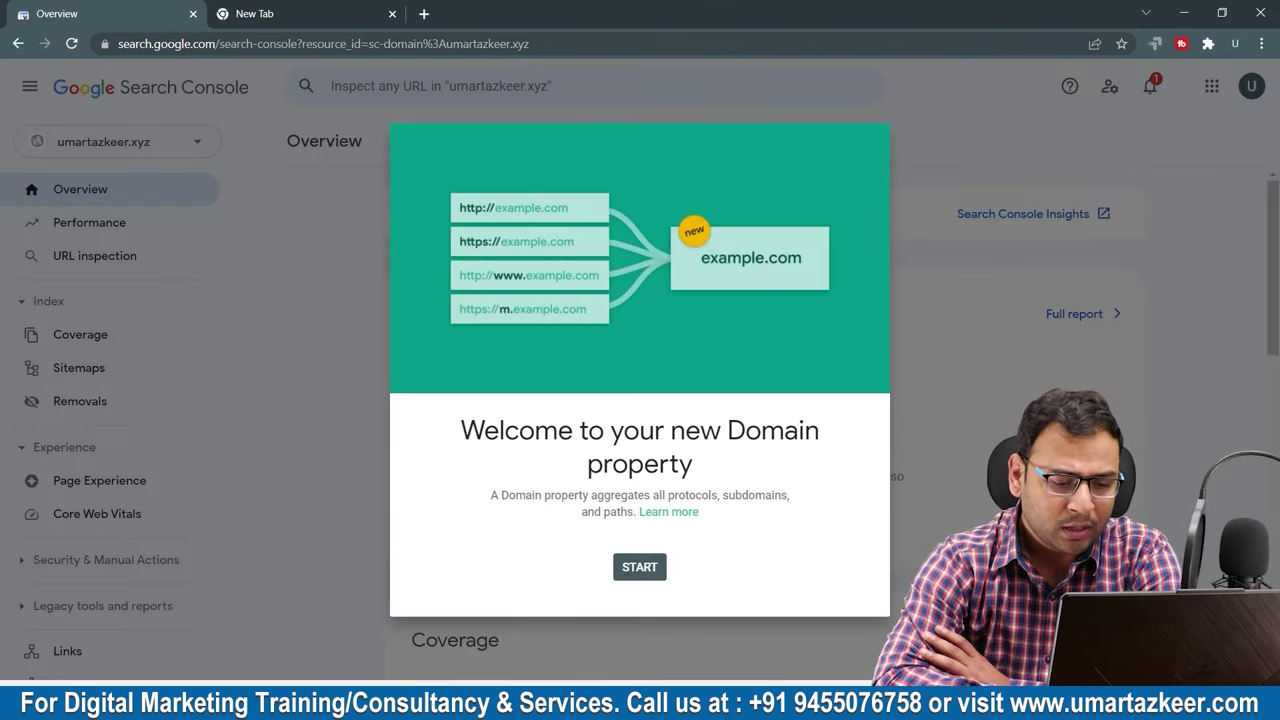
left_click(639, 567)
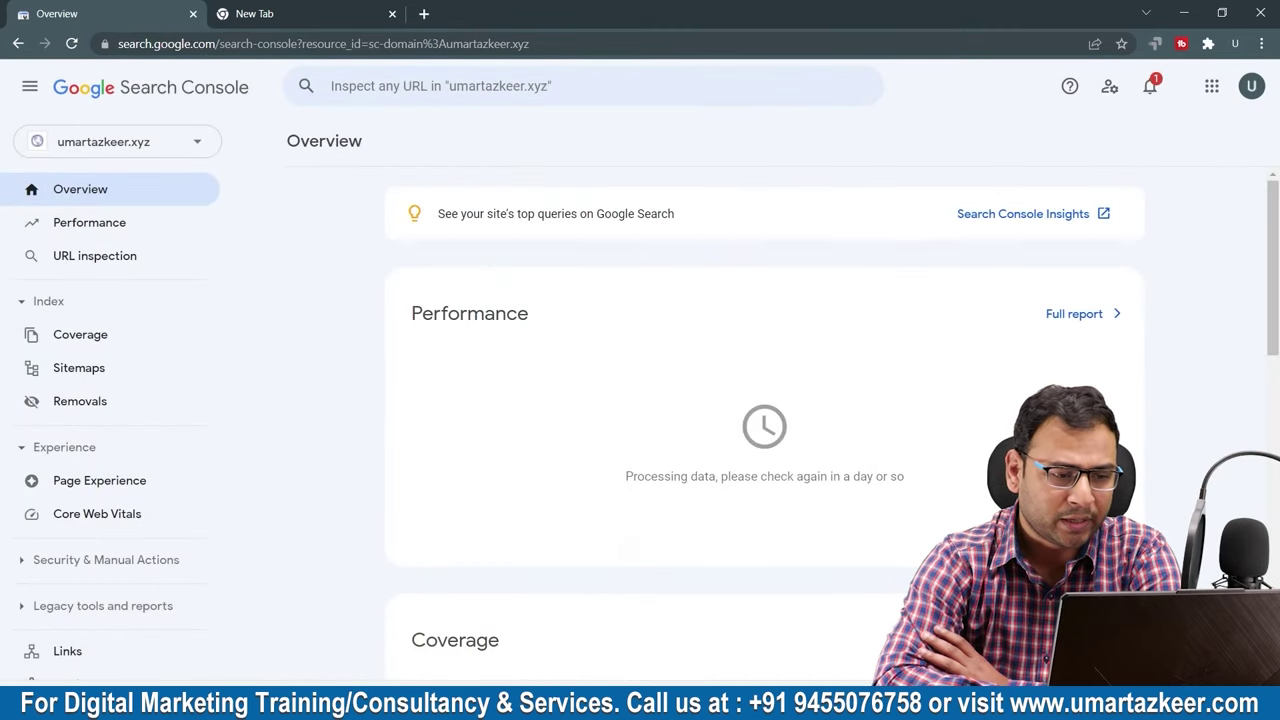
scroll(764, 420, "down", 2)
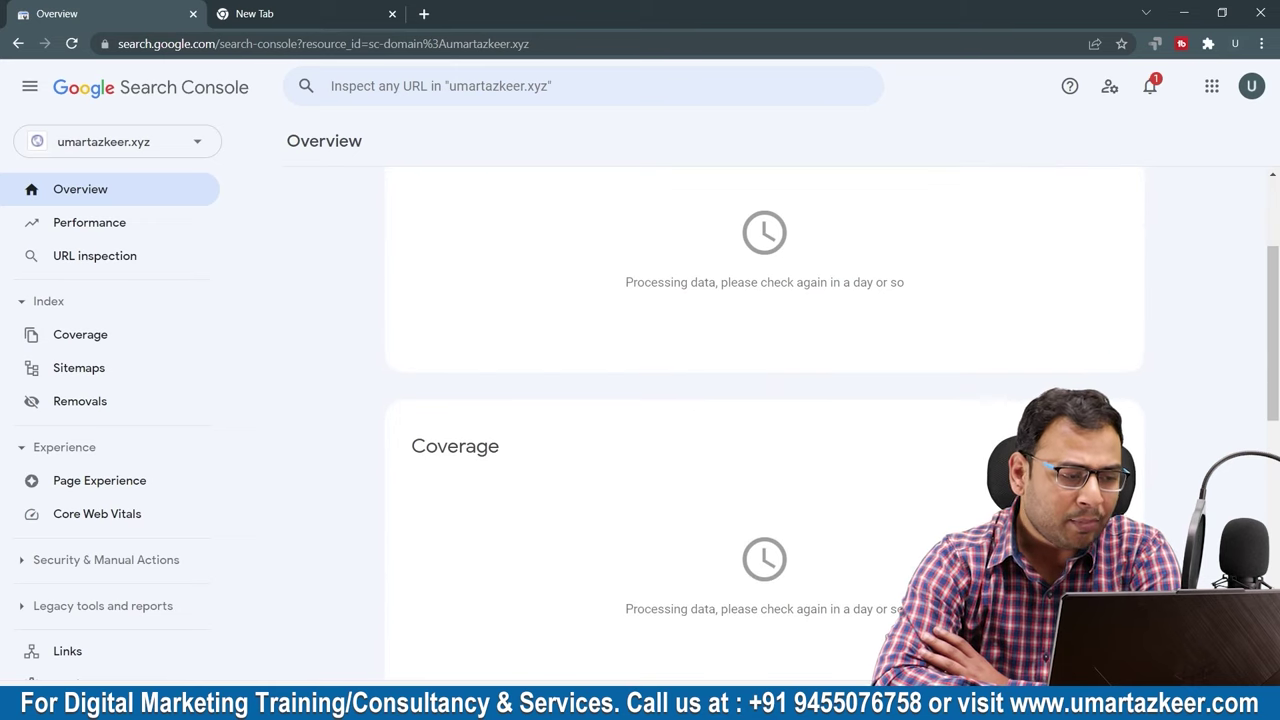
scroll(764, 420, "up", 2)
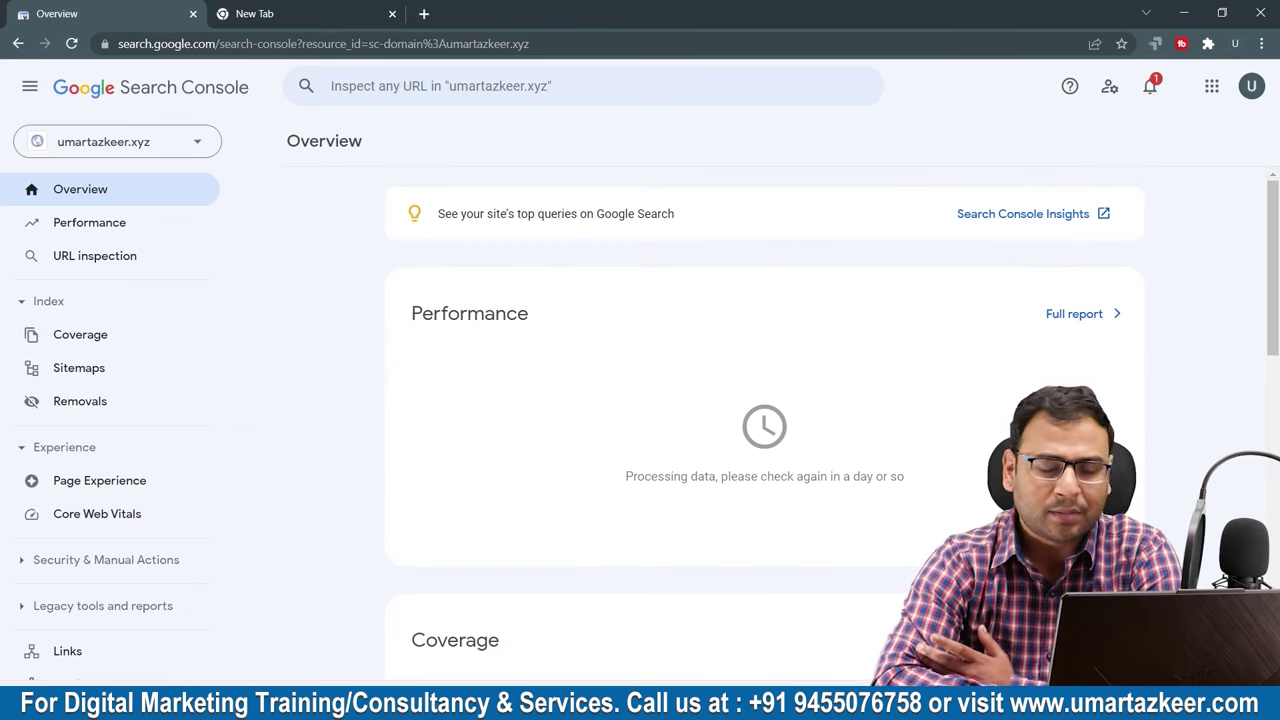
left_click(117, 141)
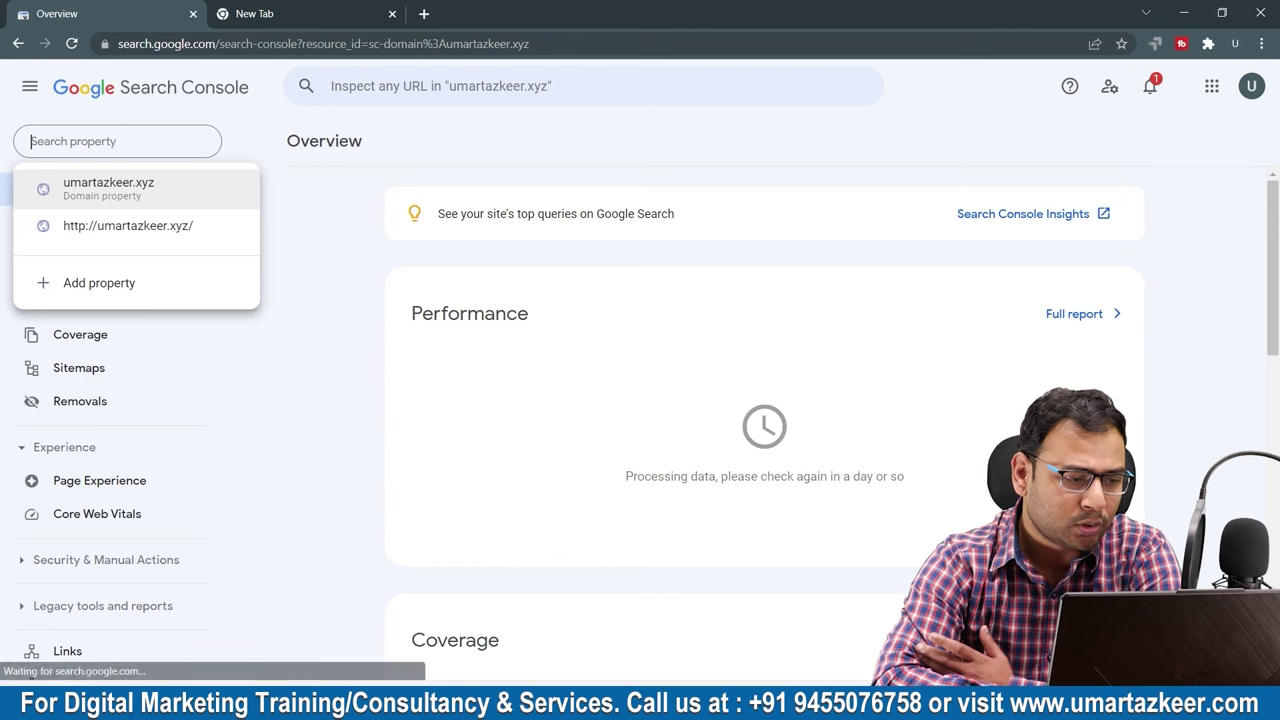
left_click(128, 226)
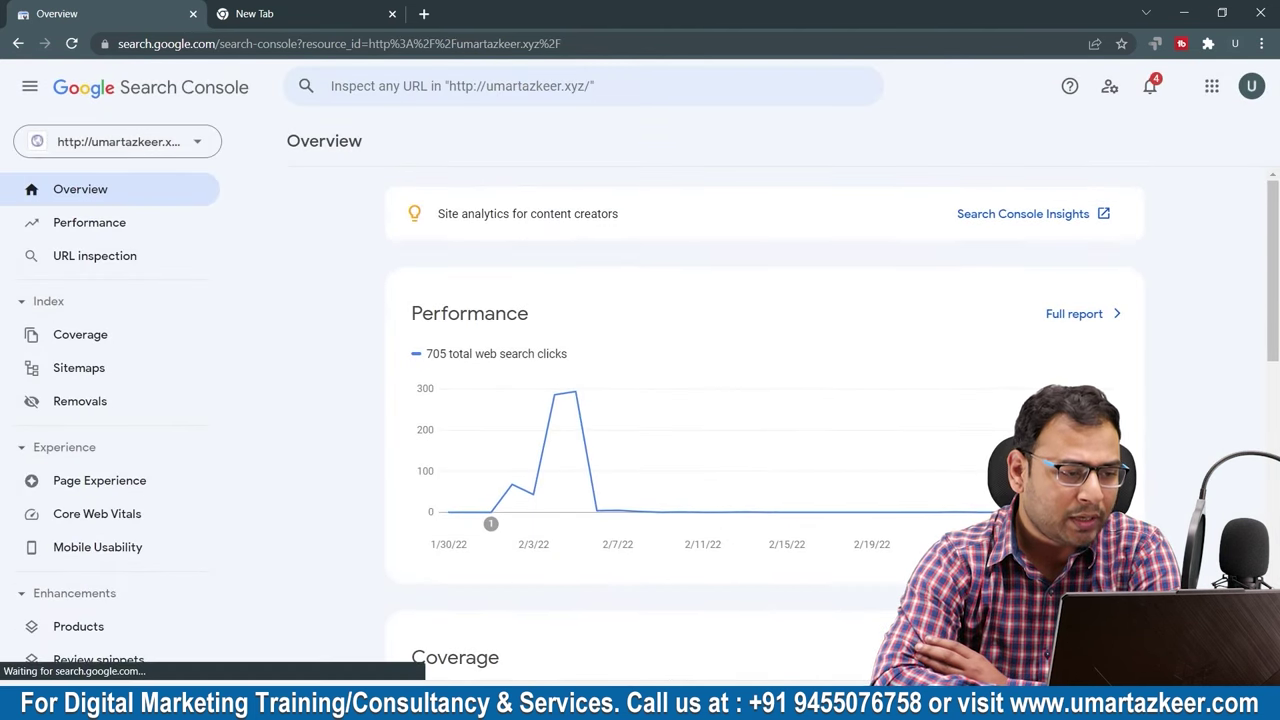
left_click(117, 141)
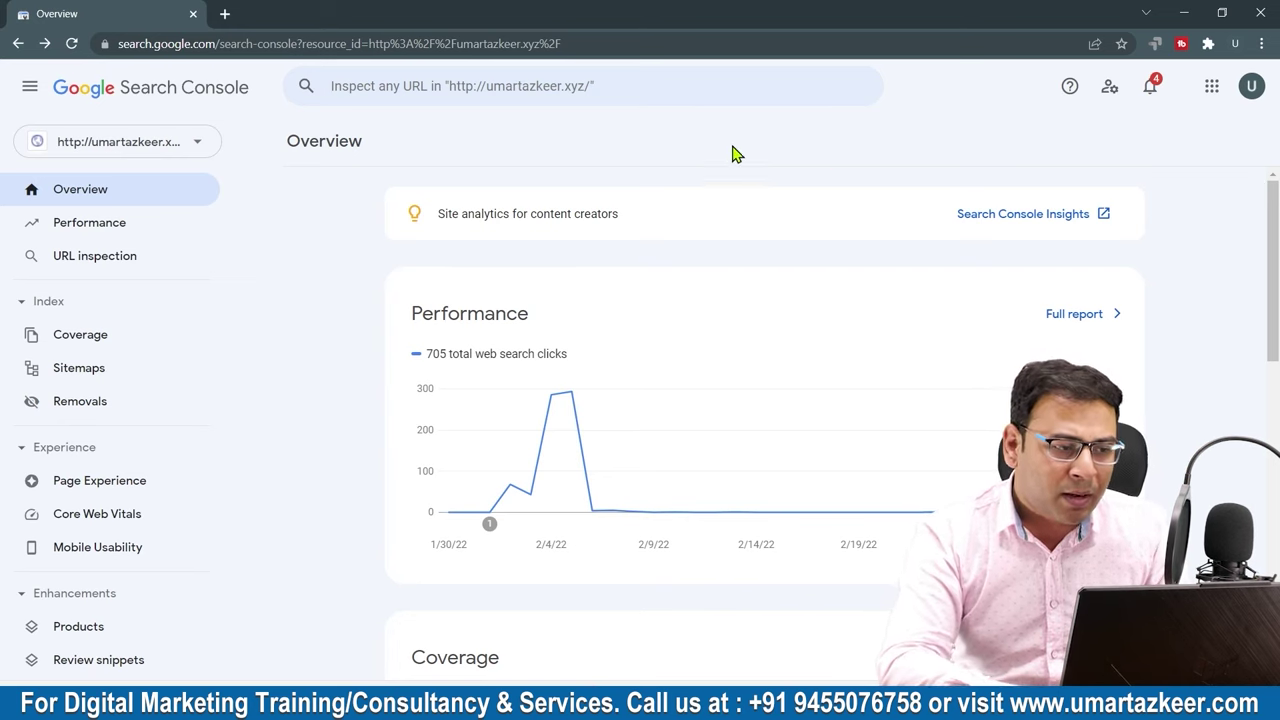
Check which Google account is signed in to Search Console and close the account details.
left_click(1251, 86)
left_click_drag(1037, 244, 1177, 234)
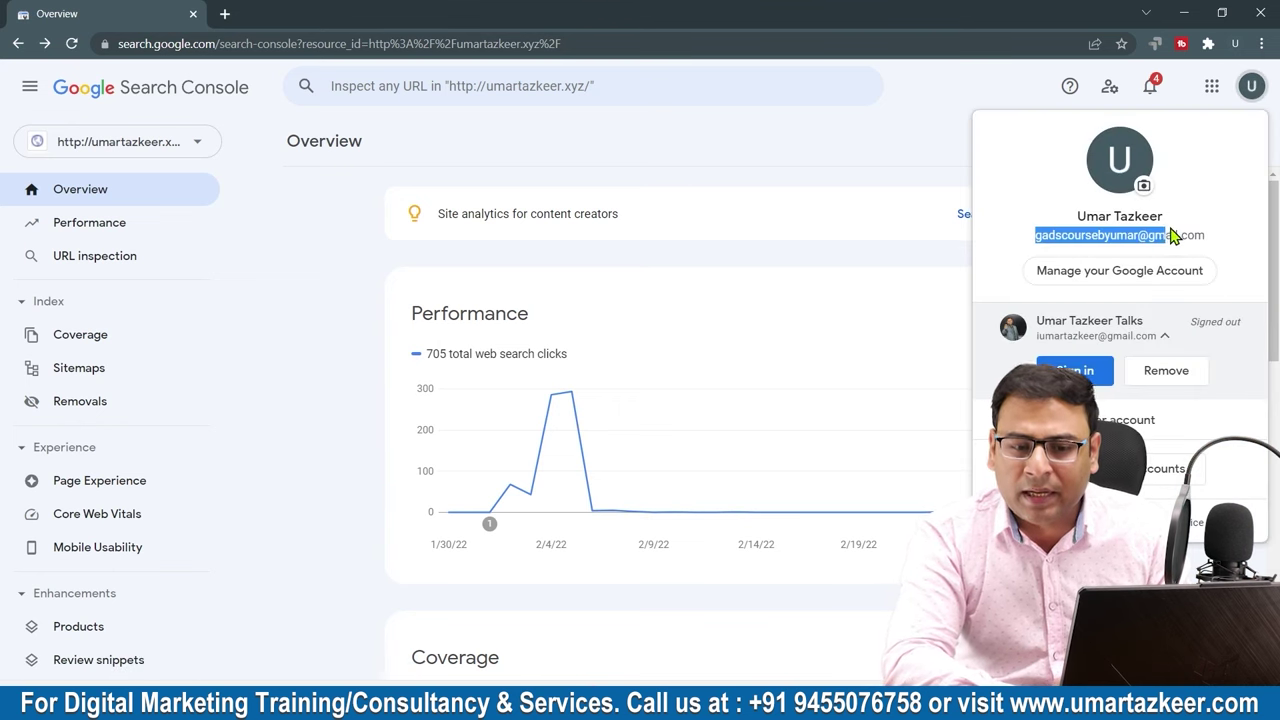
left_click(1206, 234)
left_click(910, 124)
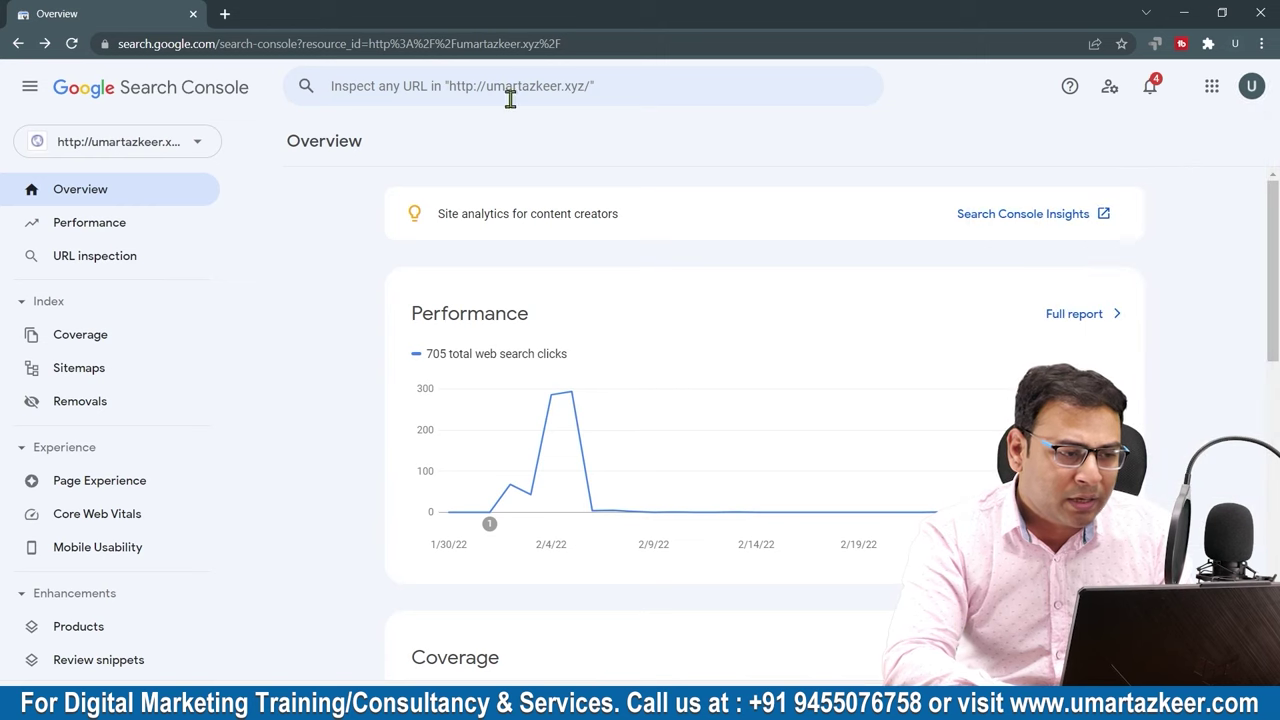
left_click(145, 139)
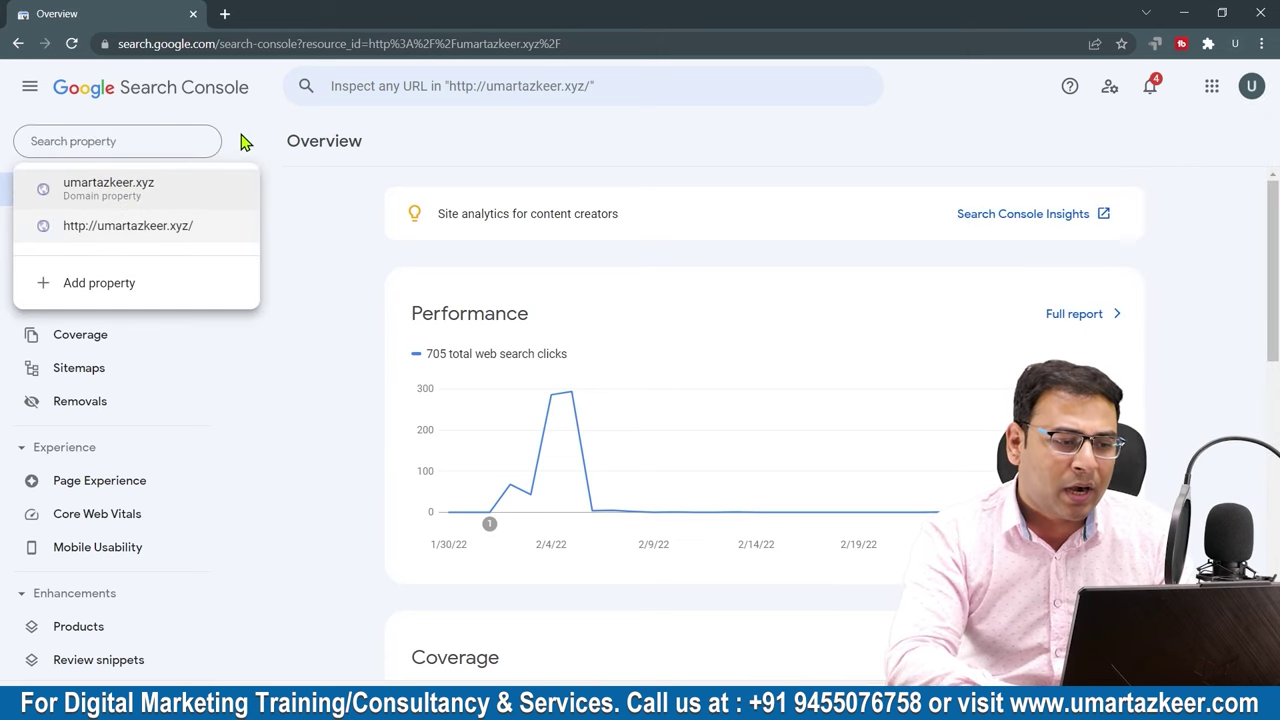
left_click(271, 110)
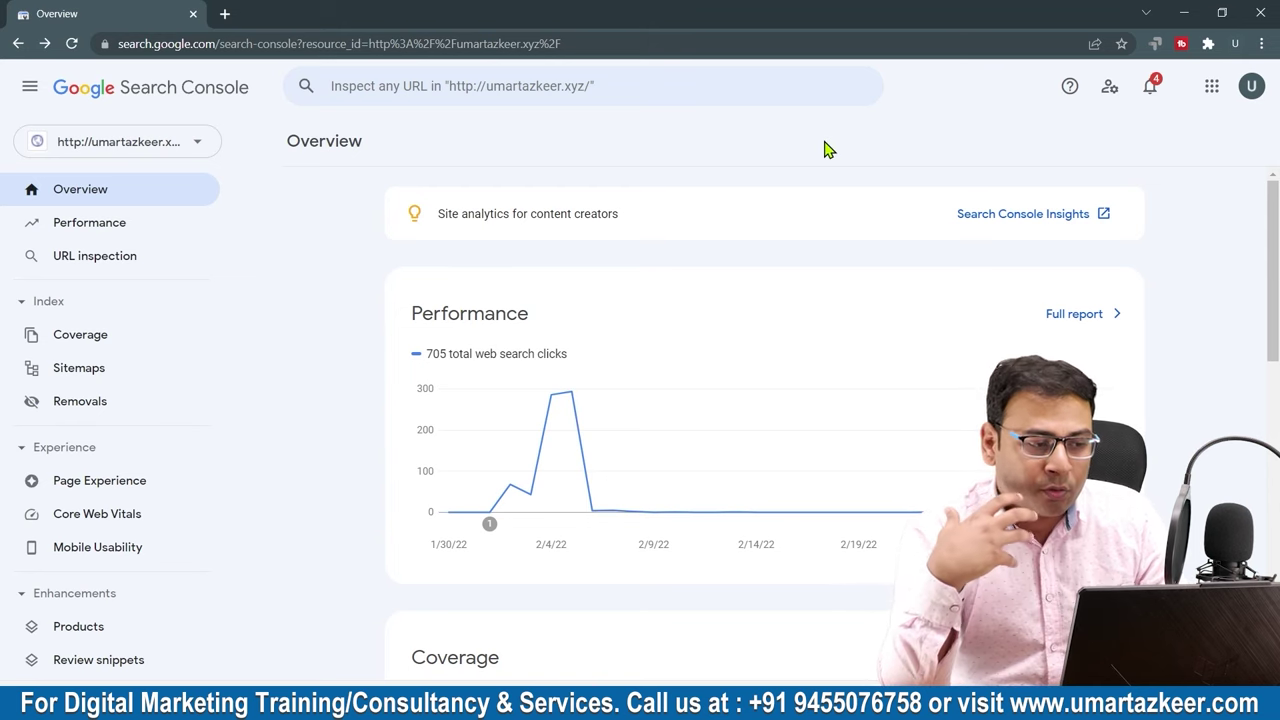
left_click(196, 143)
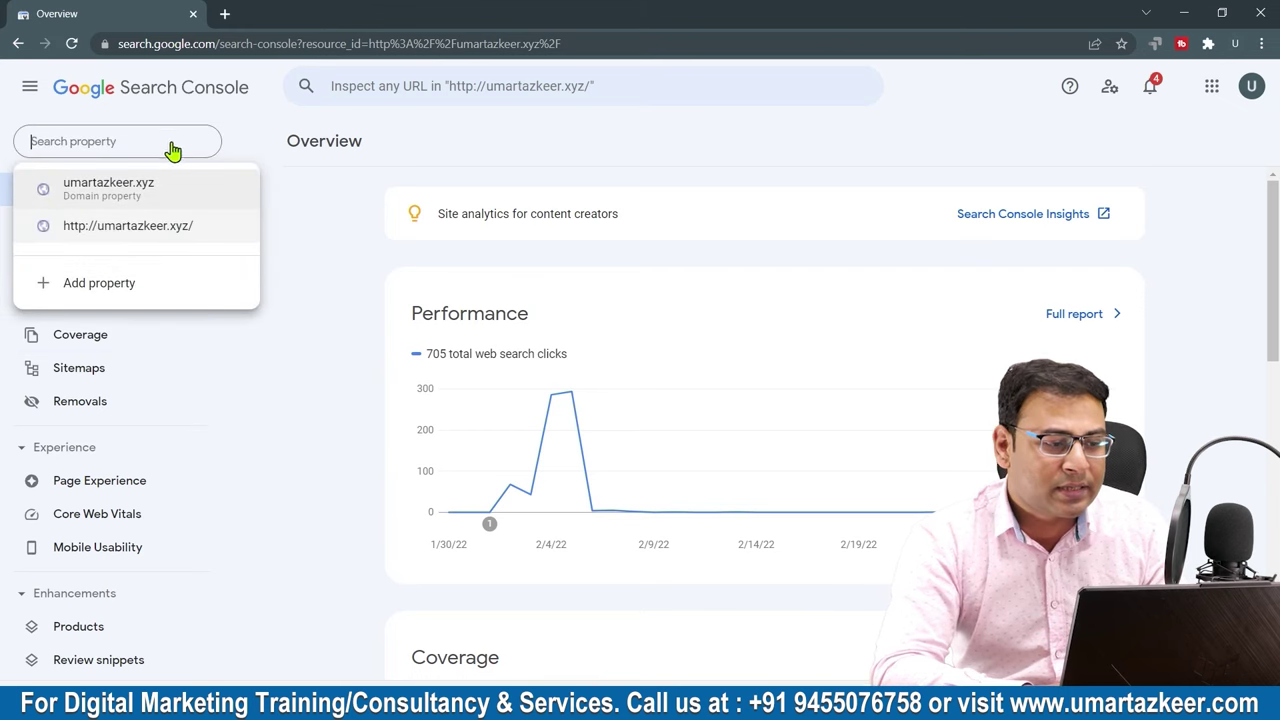
left_click(928, 138)
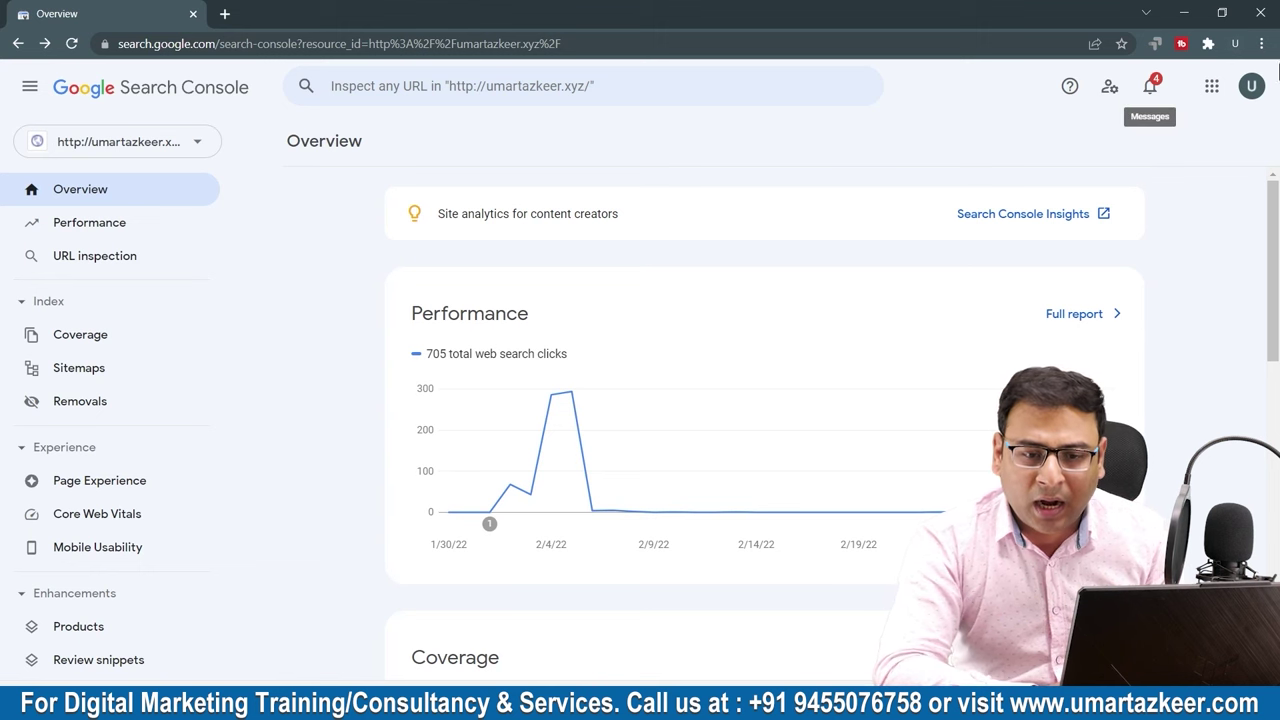
Highlight the signed-in account's e-mail address in the account details and close them.
left_click(1251, 86)
left_click_drag(1036, 235, 1044, 235)
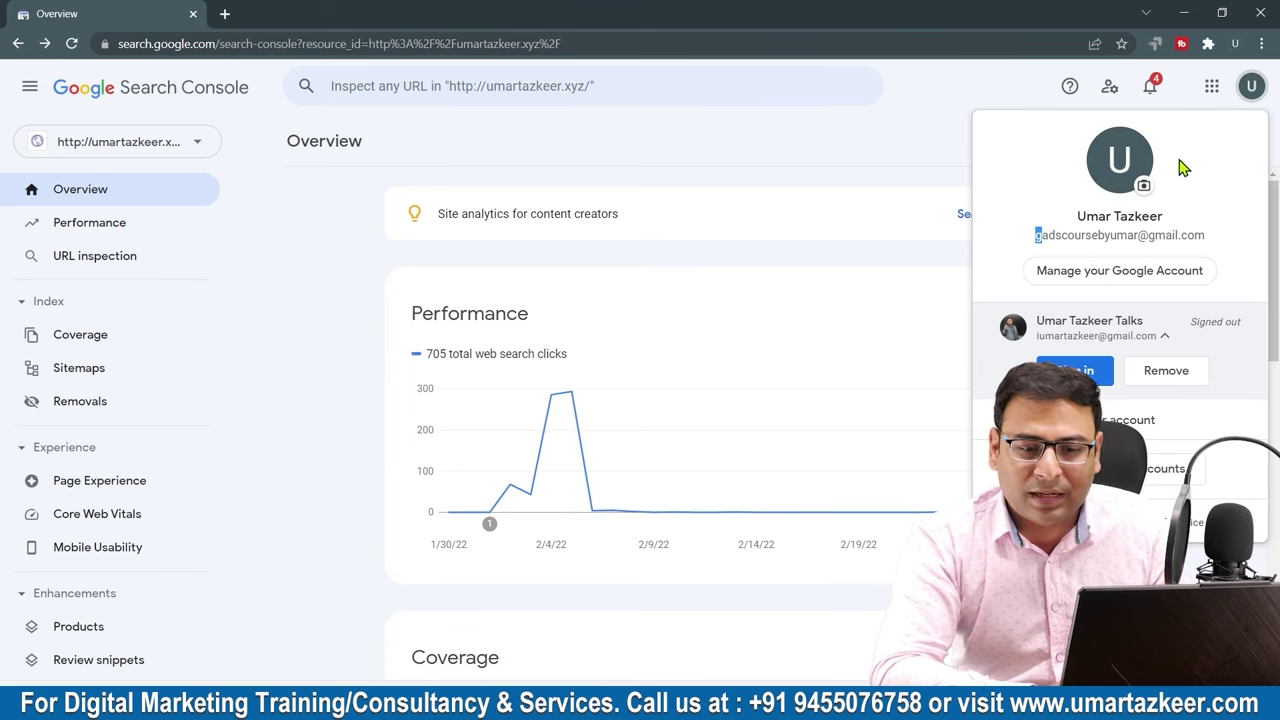
triple_click(1101, 234)
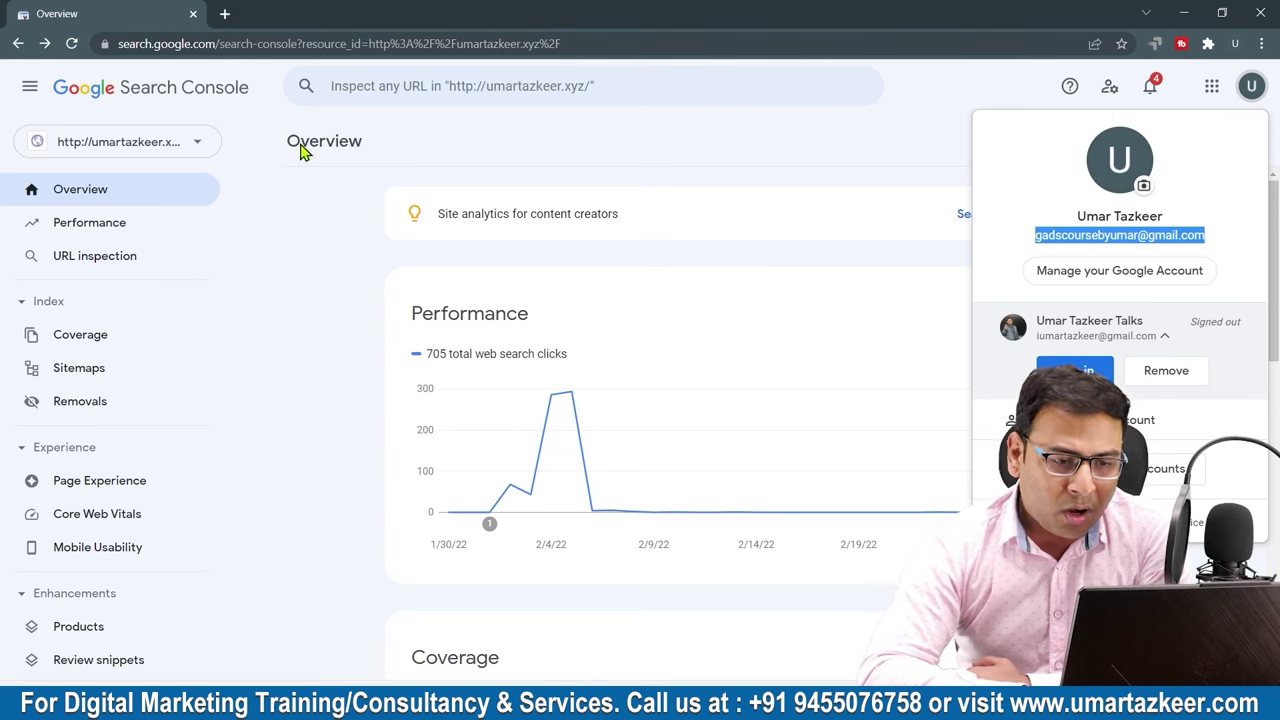
left_click(898, 140)
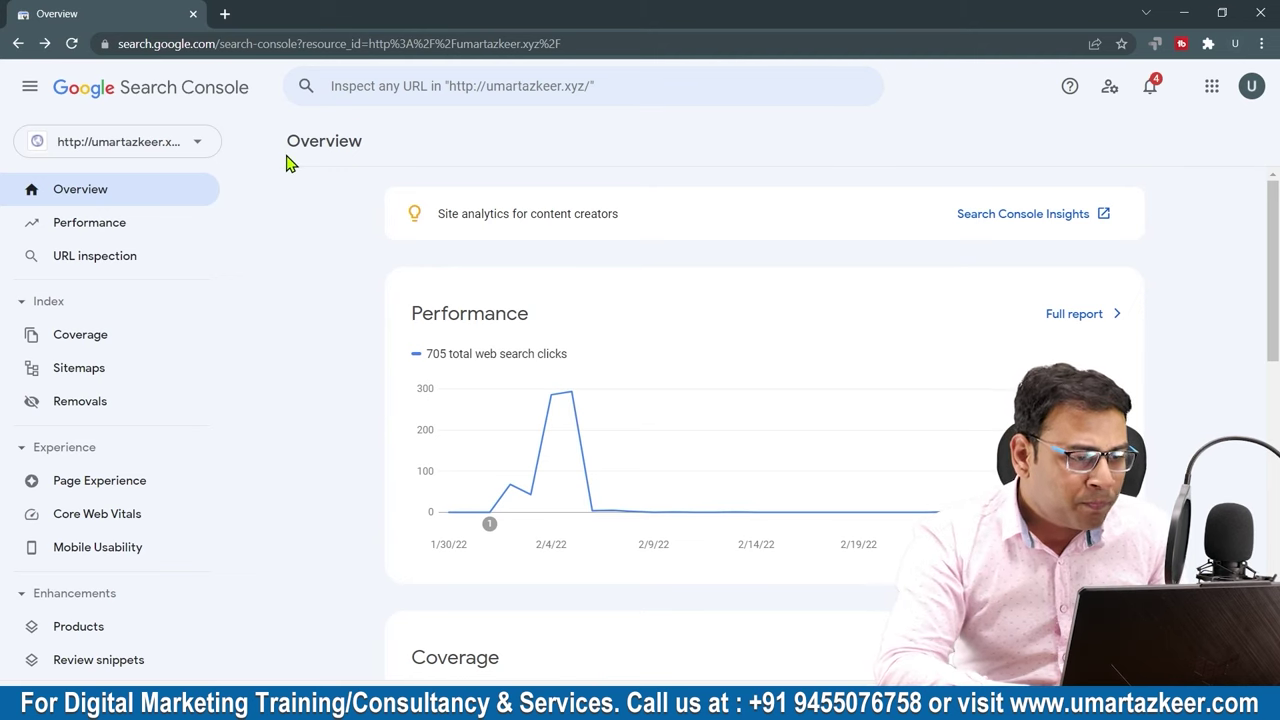
left_click(157, 148)
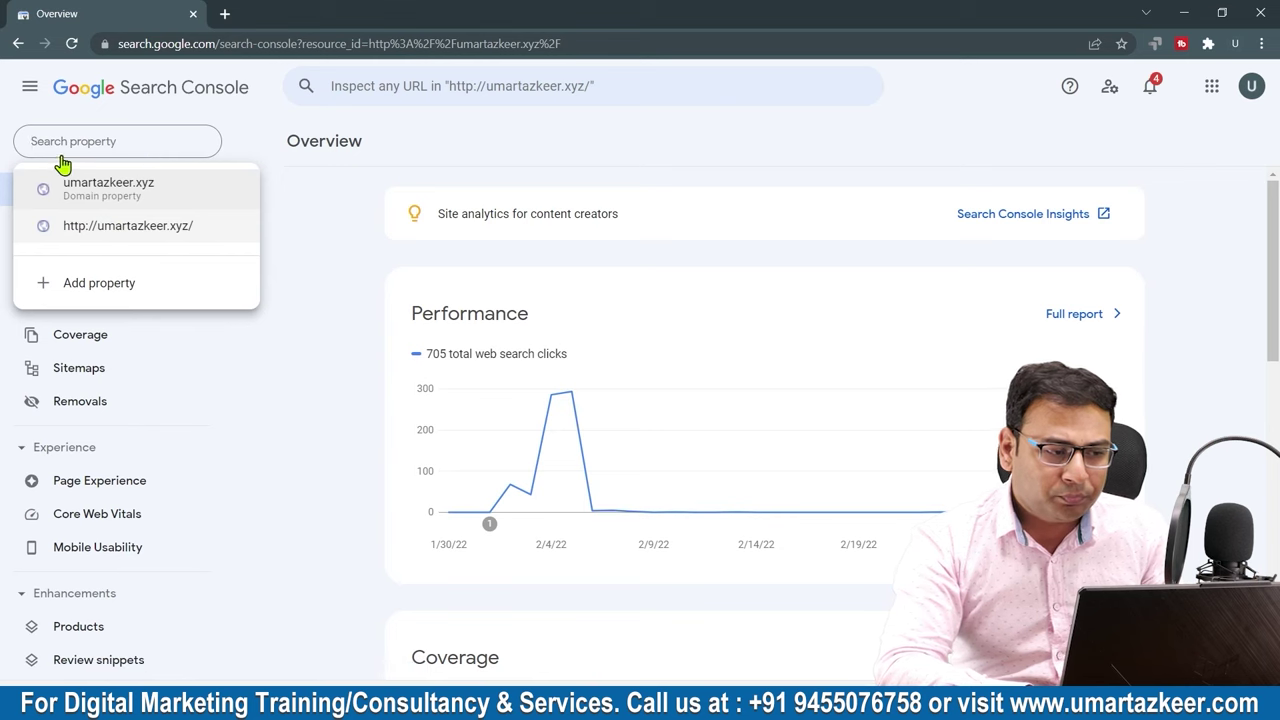
left_click(110, 184)
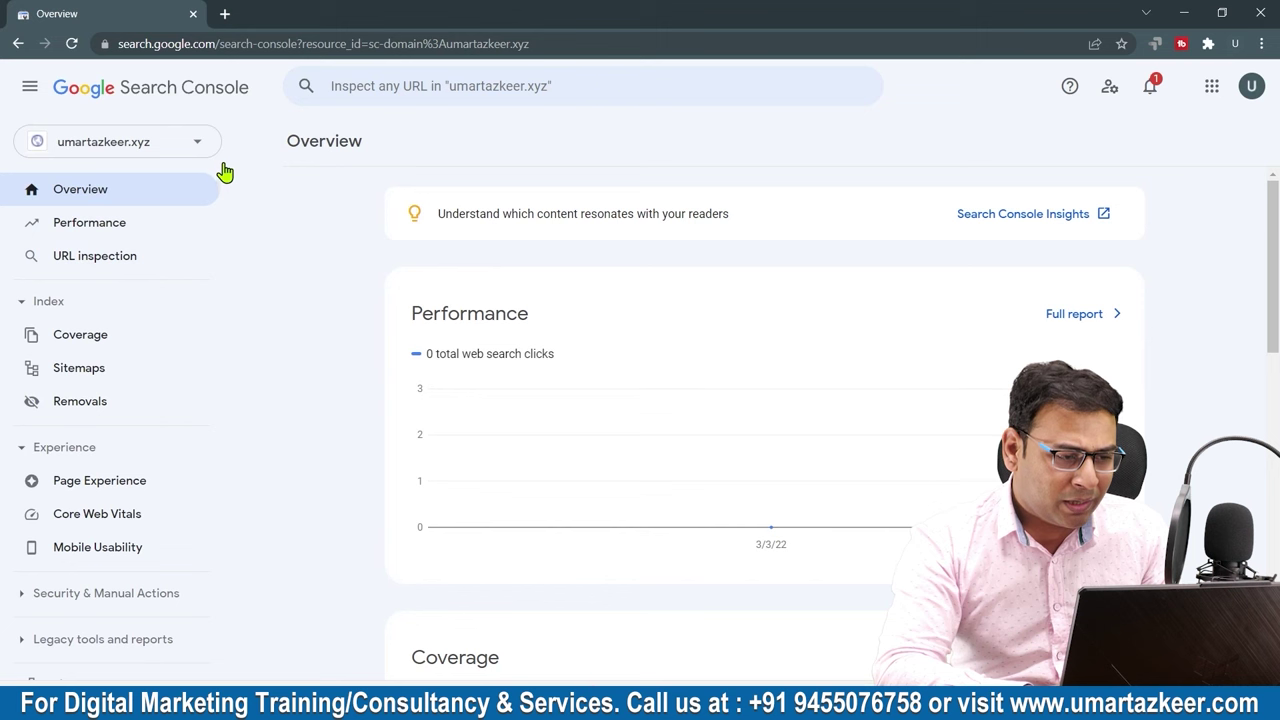
left_click(172, 152)
left_click(149, 229)
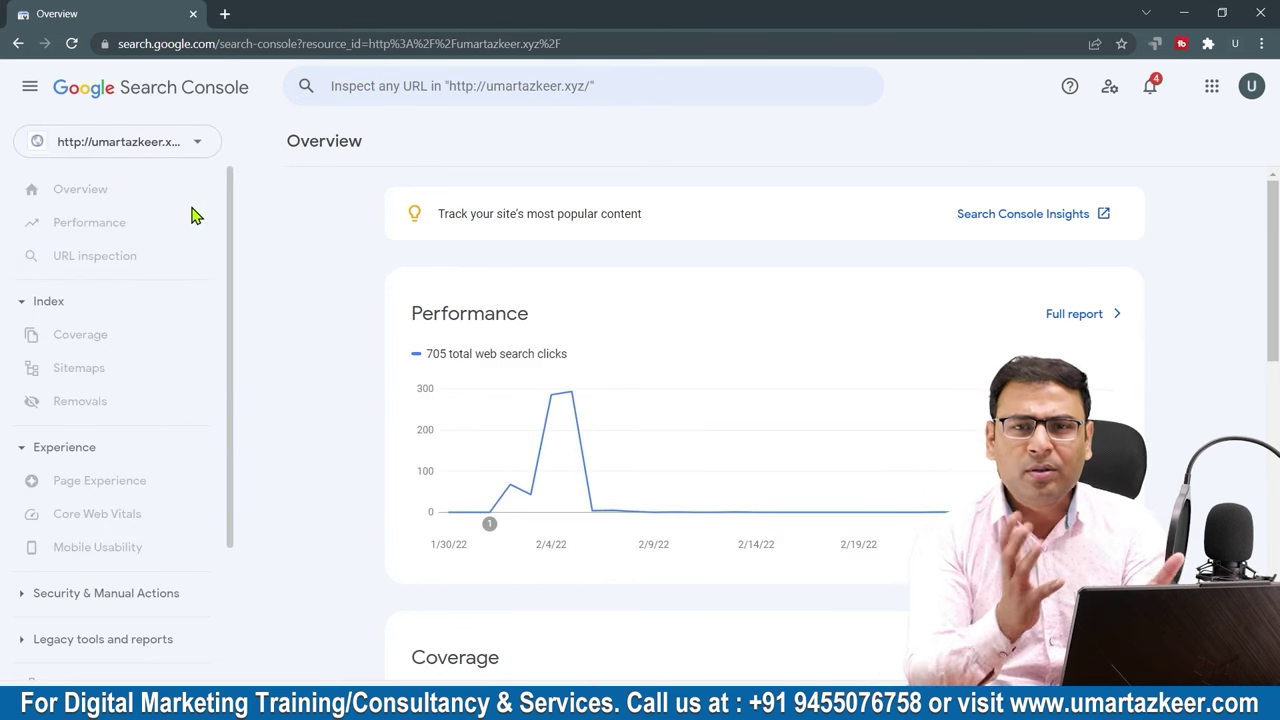
left_click(114, 146)
left_click(357, 240)
scroll(205, 575, "down", 3)
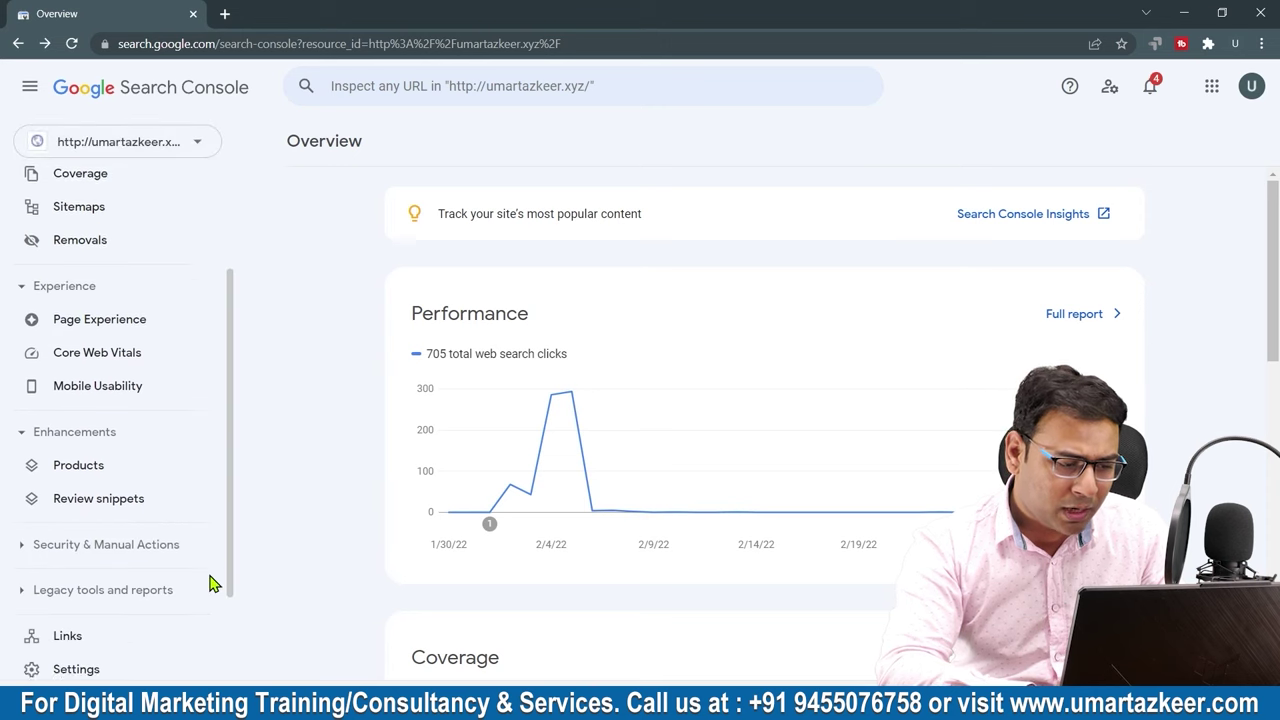
left_click(78, 560)
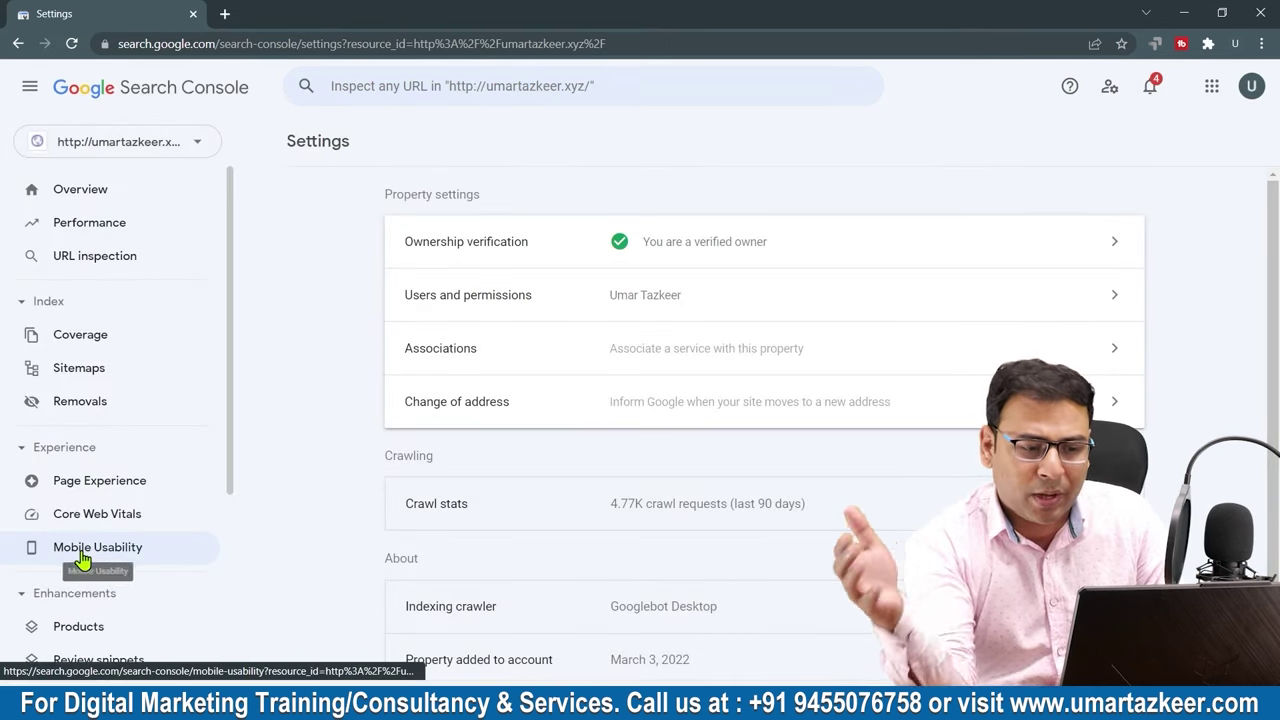
left_click(563, 312)
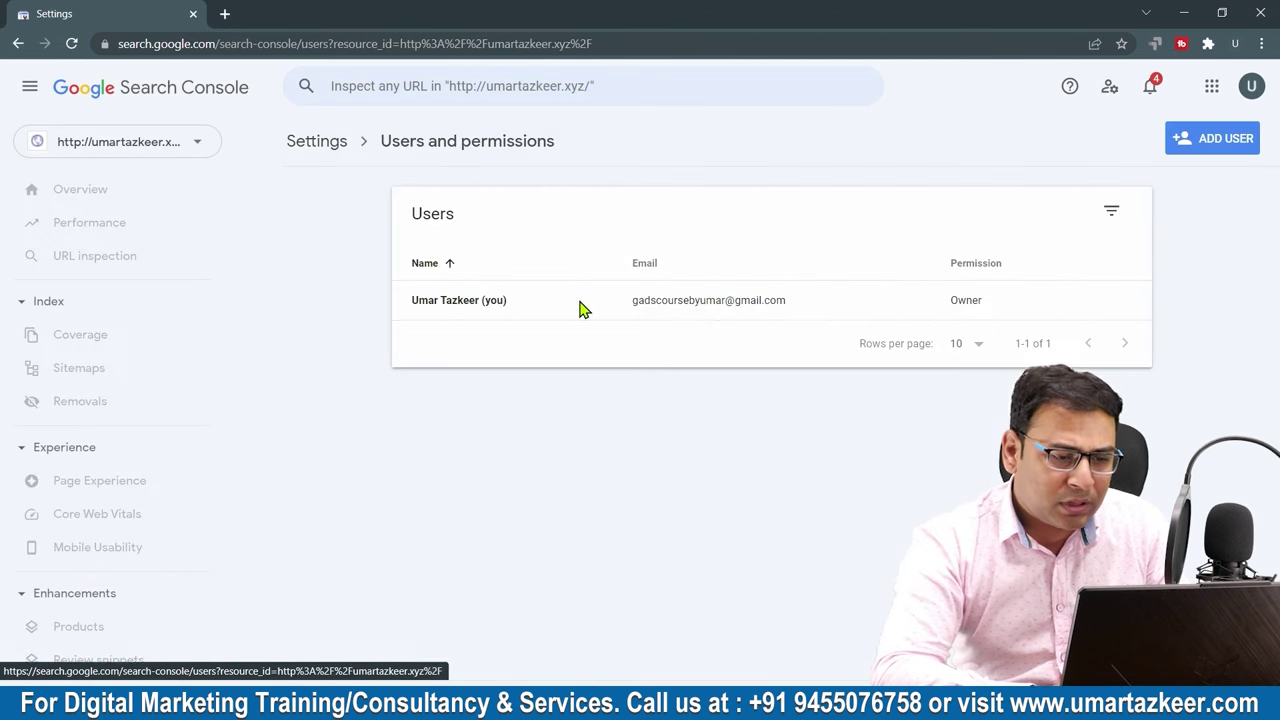
Add a new user to the property with the person's Google account e-mail and Restricted permission.
left_click(1211, 156)
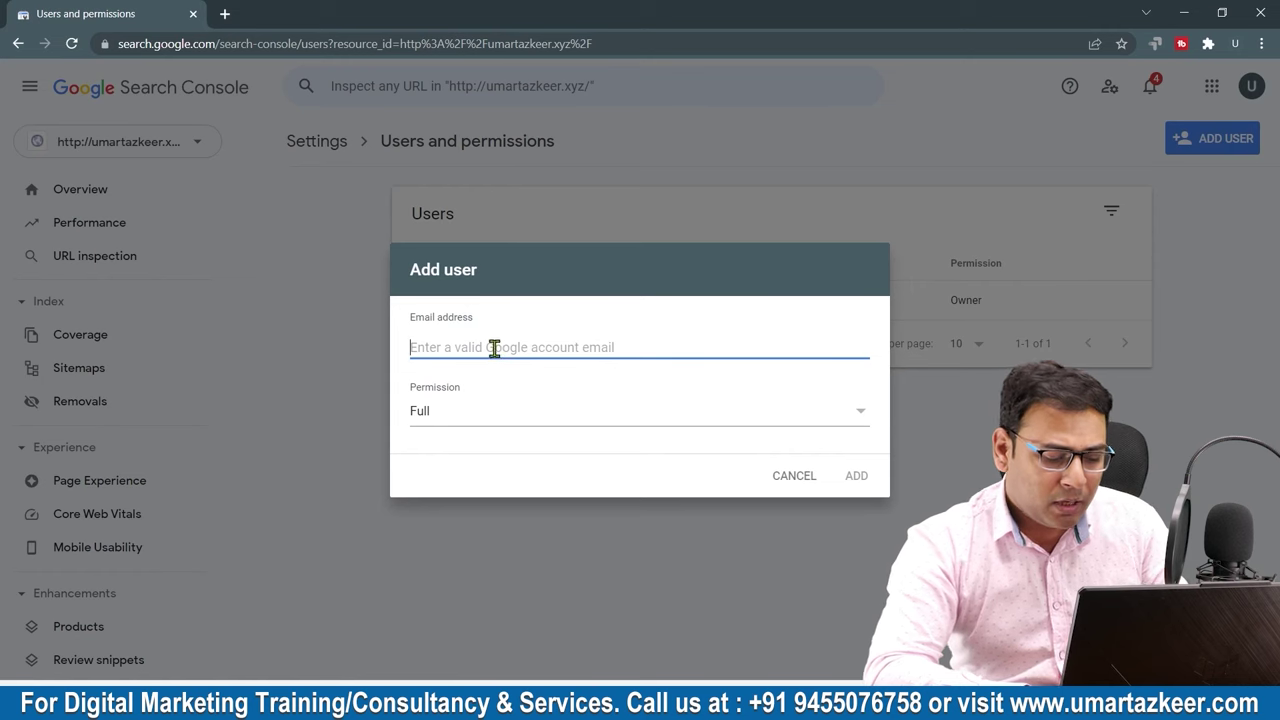
key("ctrl+v")
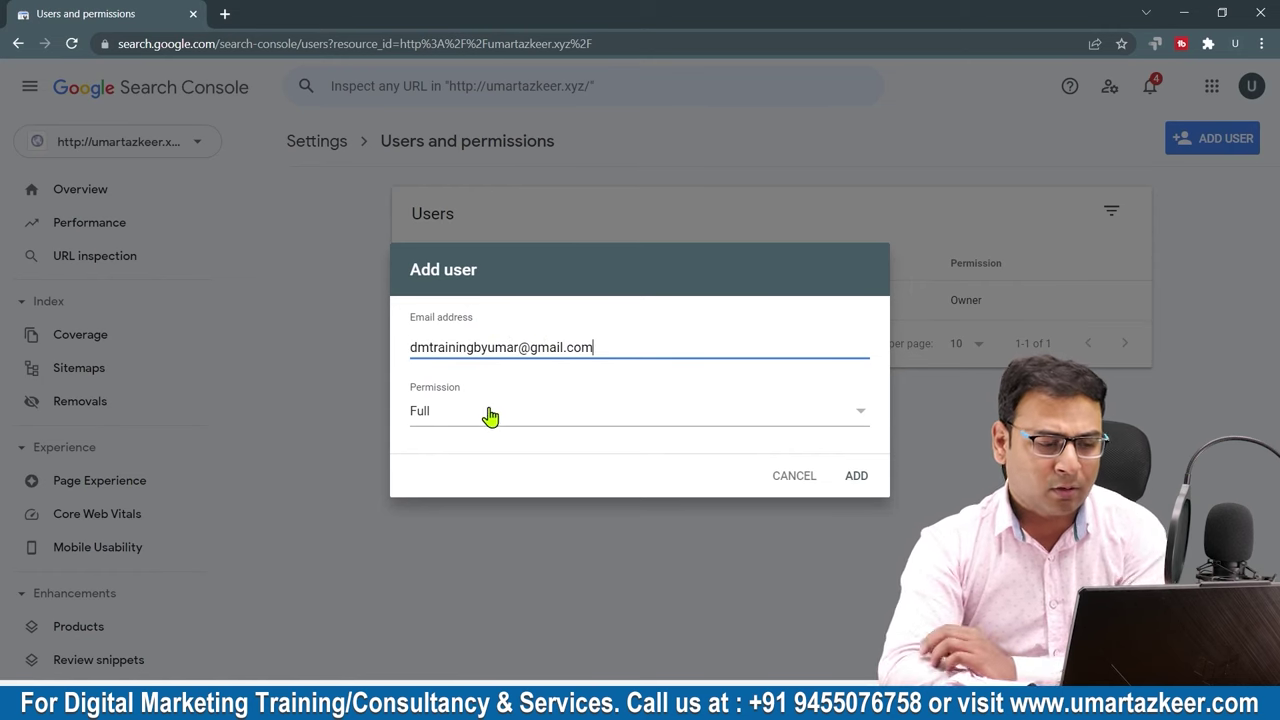
left_click(449, 416)
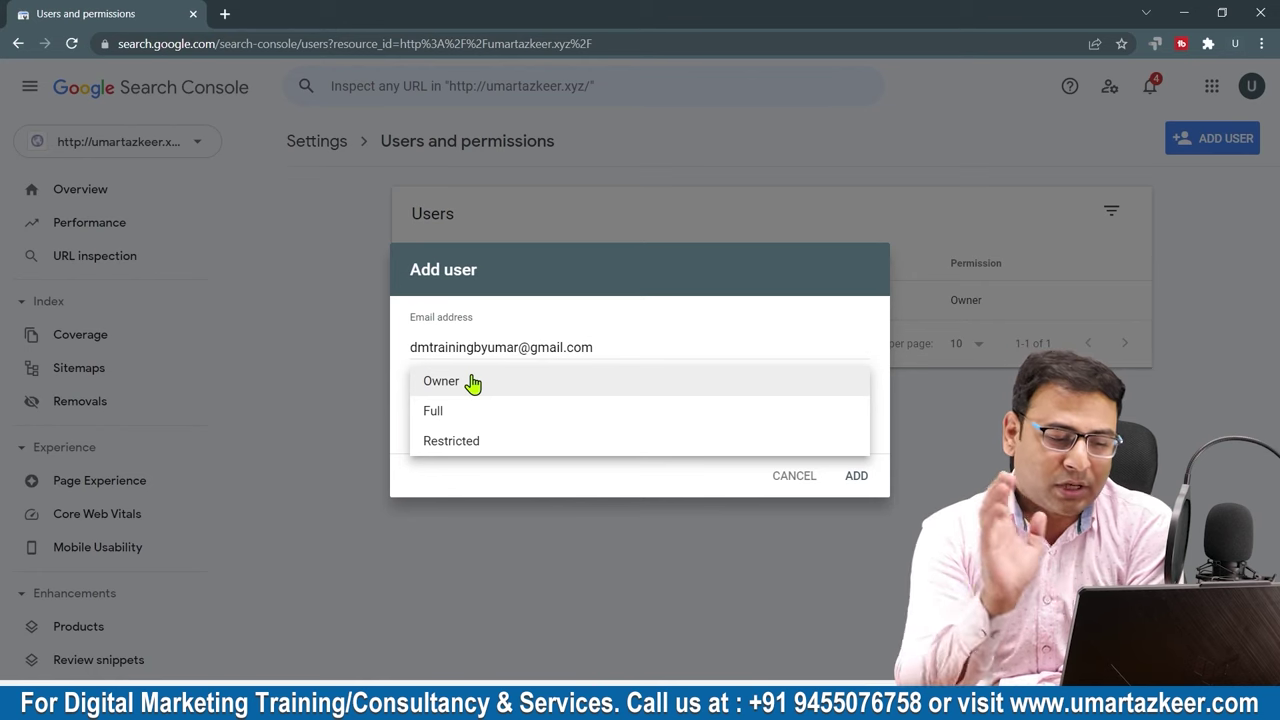
left_click(450, 440)
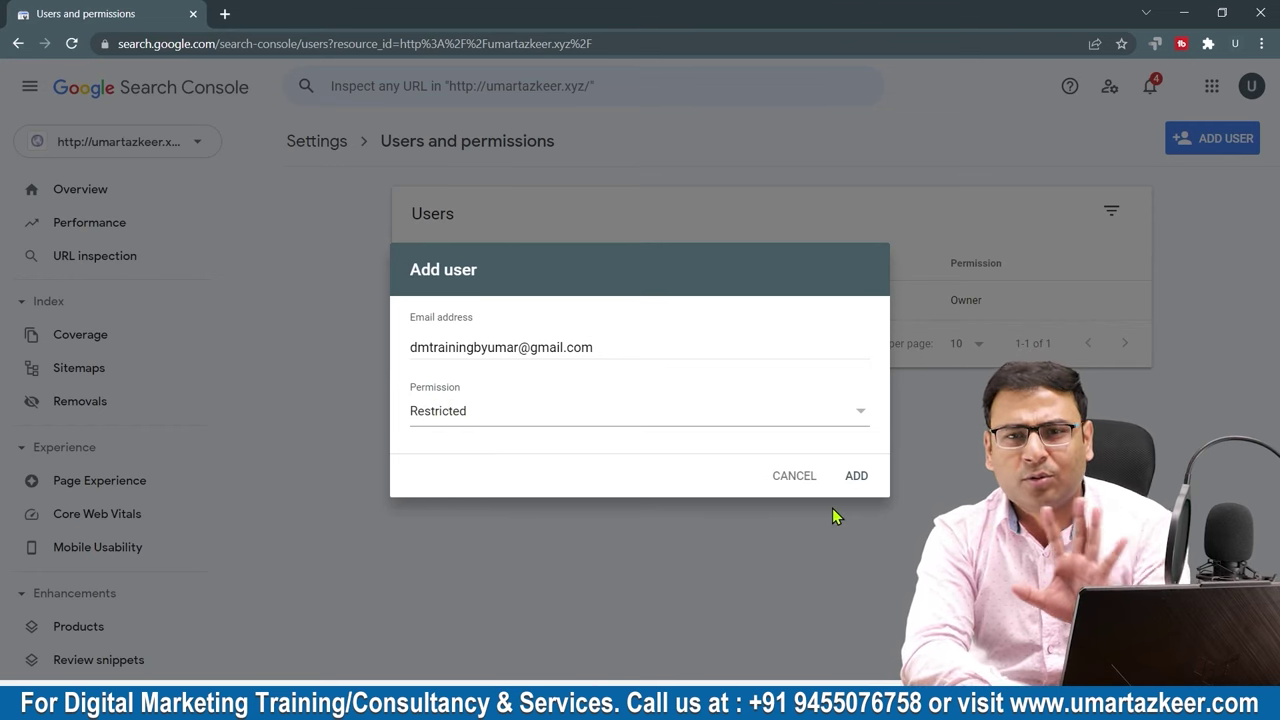
left_click(859, 476)
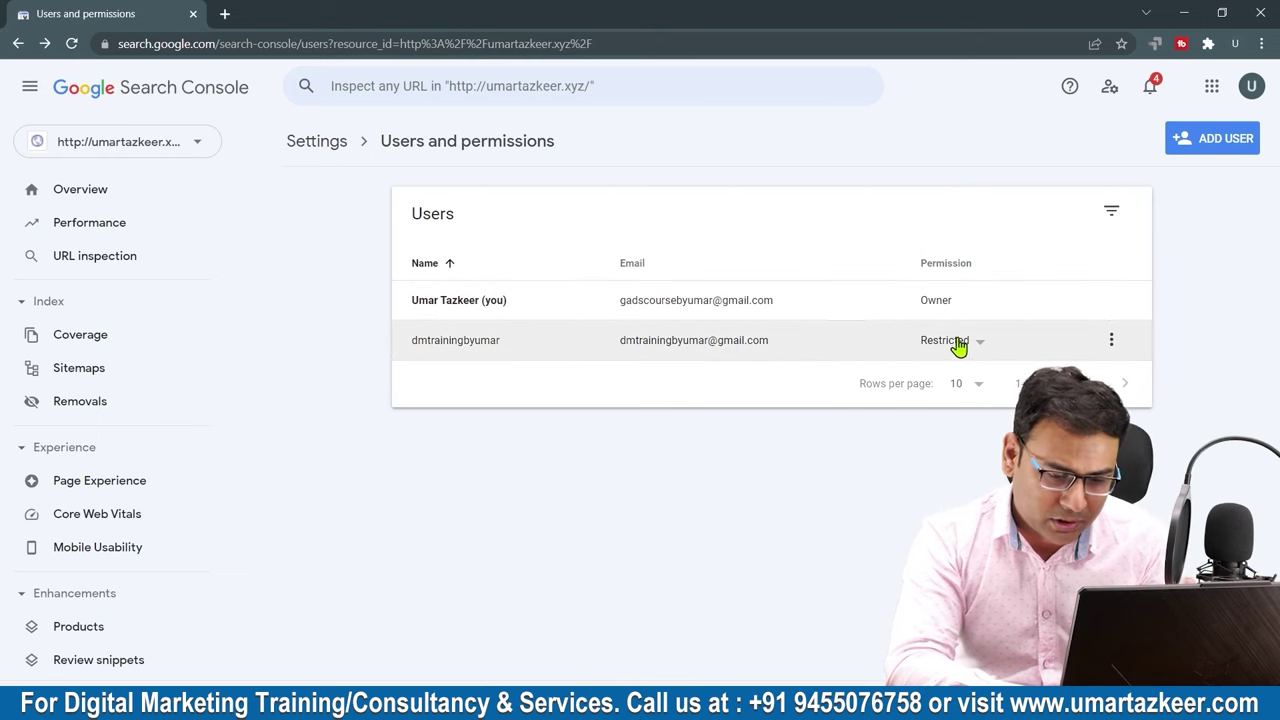
key("alt+Tab")
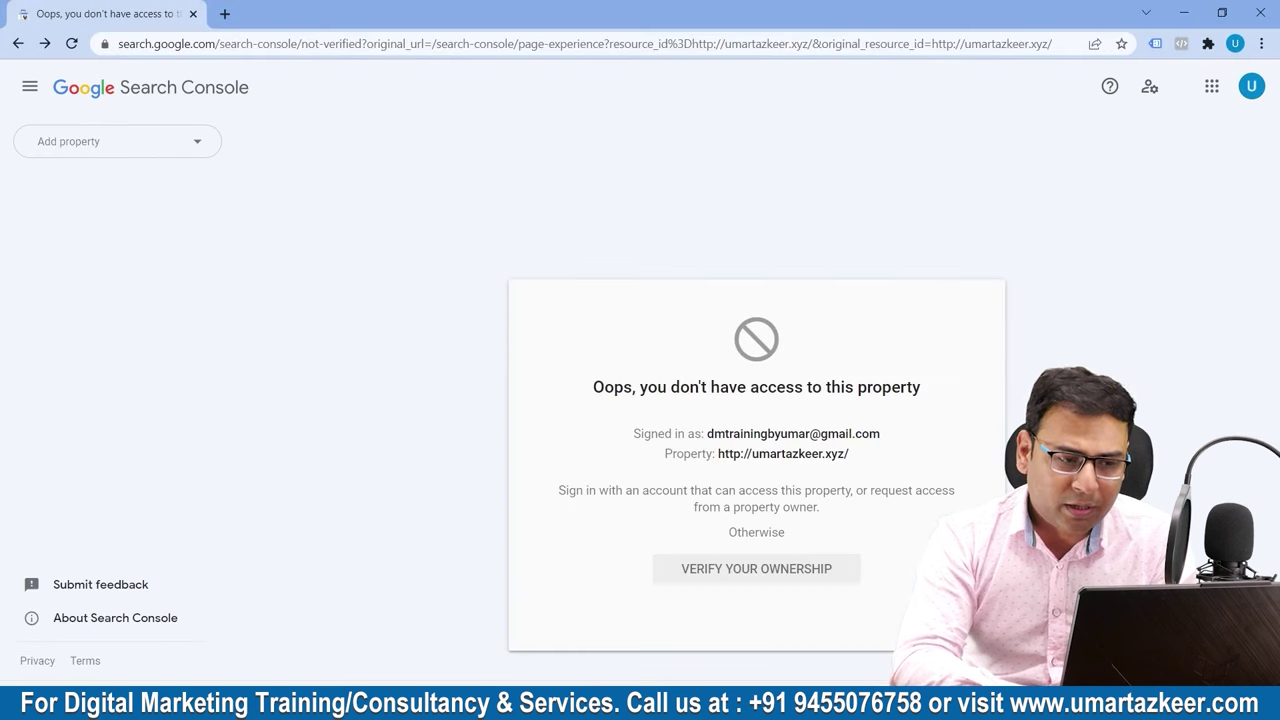
left_click(71, 43)
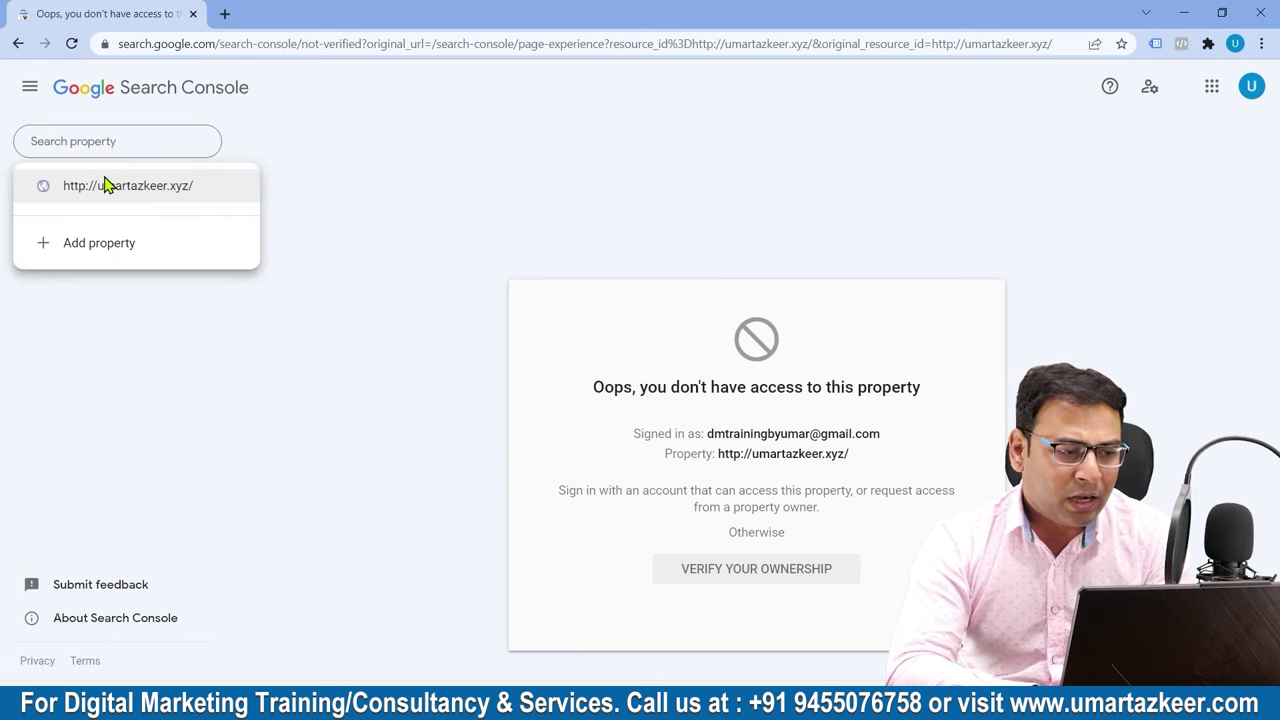
left_click(103, 185)
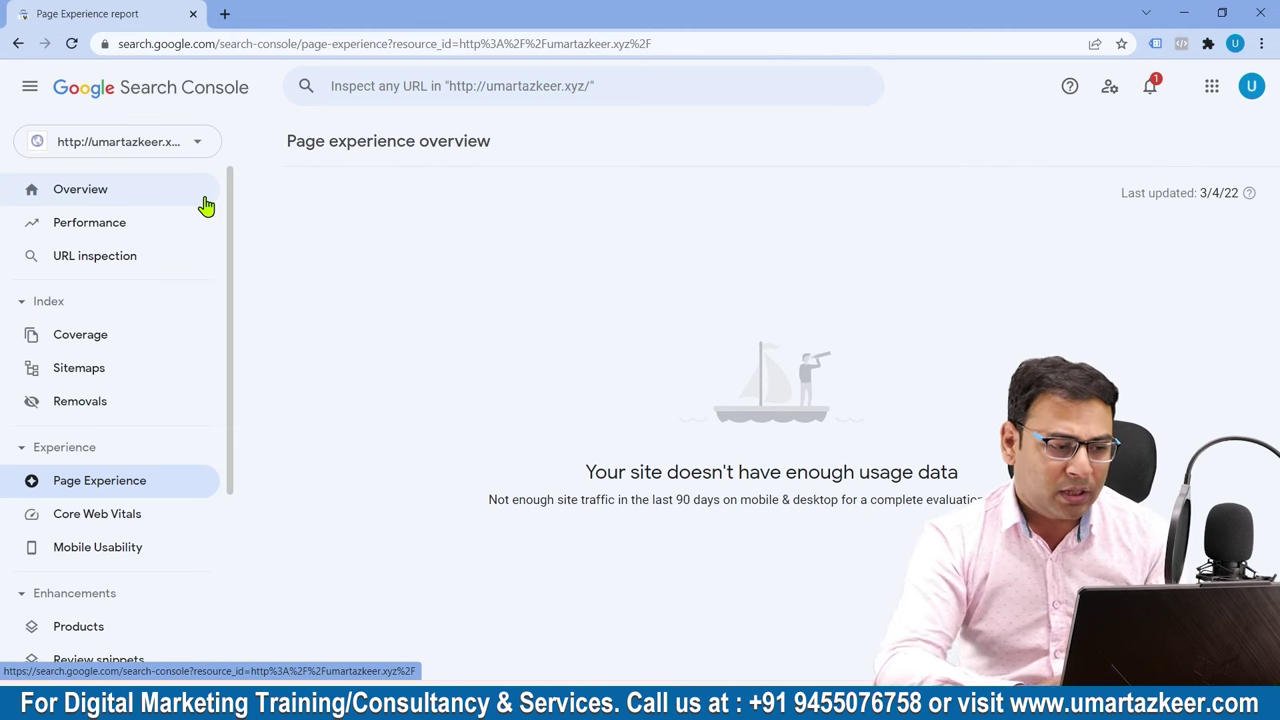
left_click(130, 367)
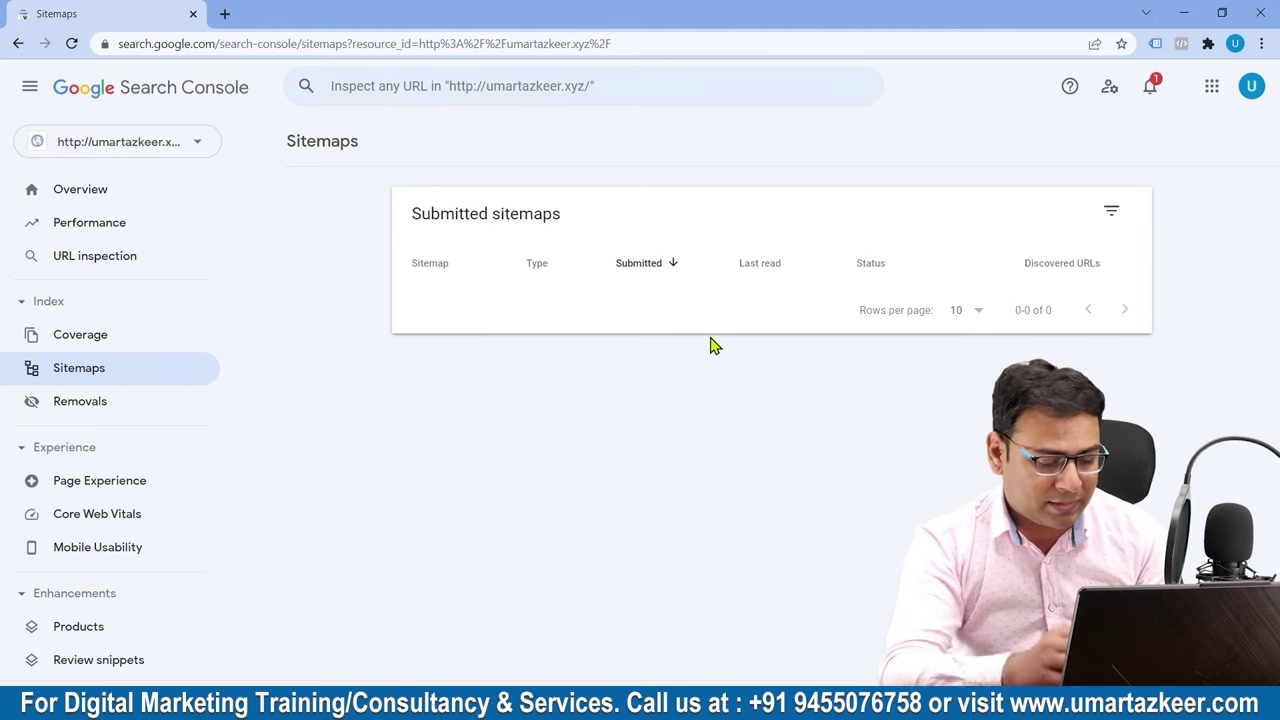
Compare the Sitemaps and Removals pages in the owner's window with those in the restricted user's window.
key("alt+Tab")
left_click(92, 370)
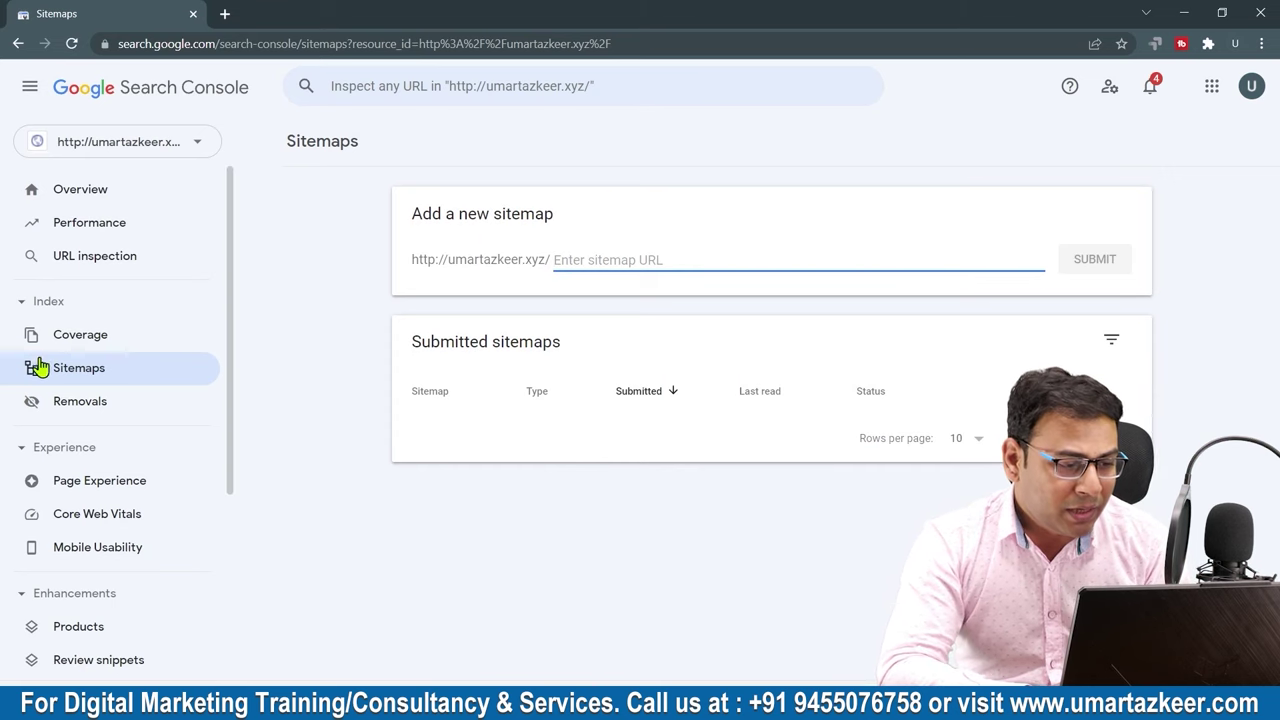
left_click(75, 403)
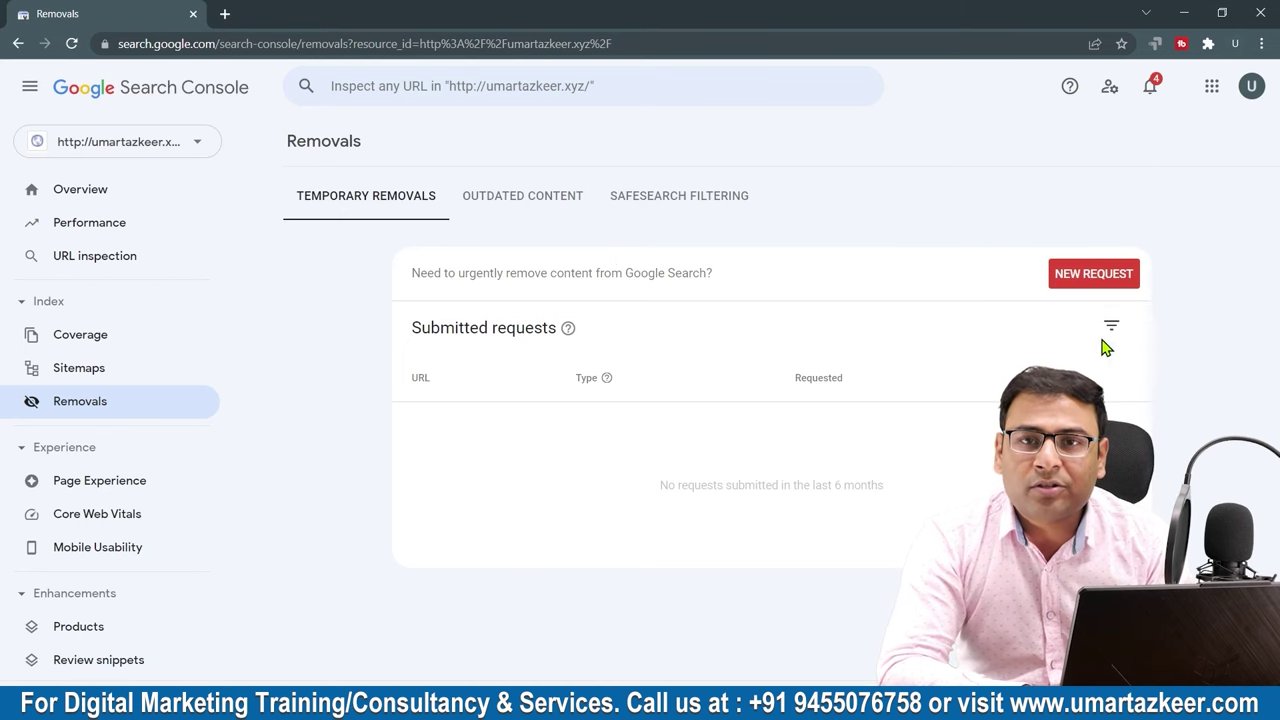
key("alt+Left")
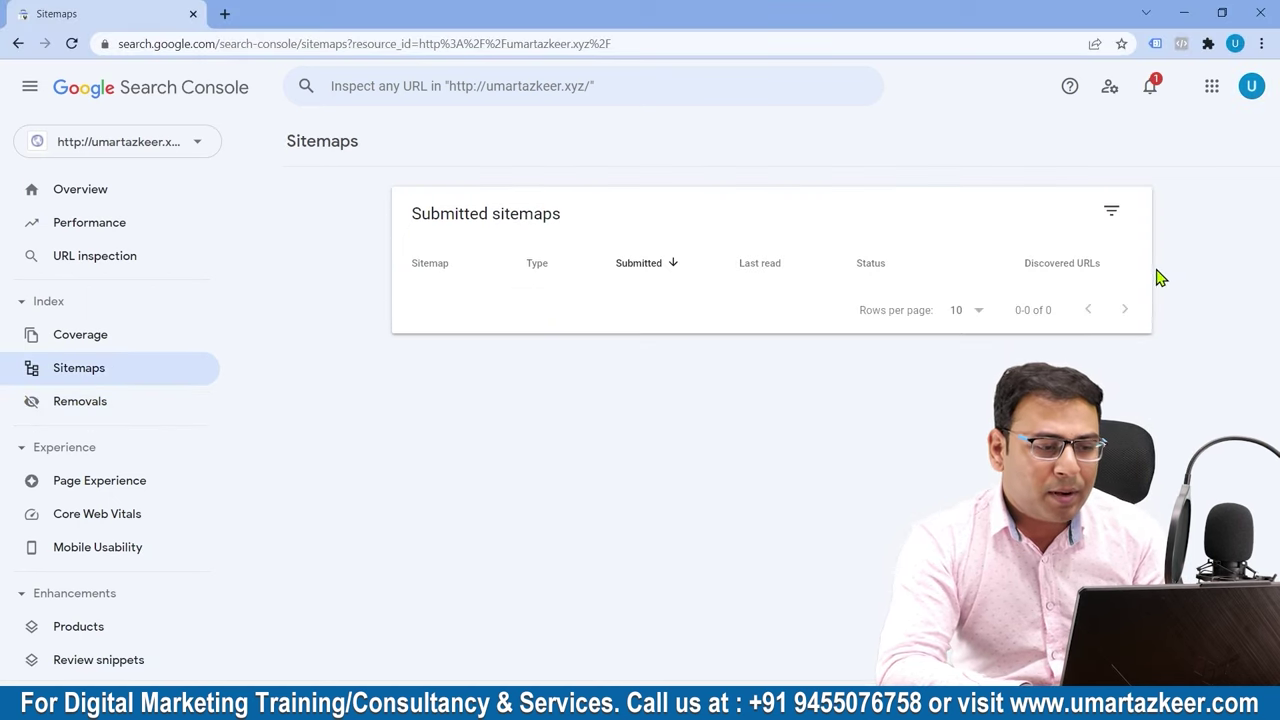
left_click(94, 406)
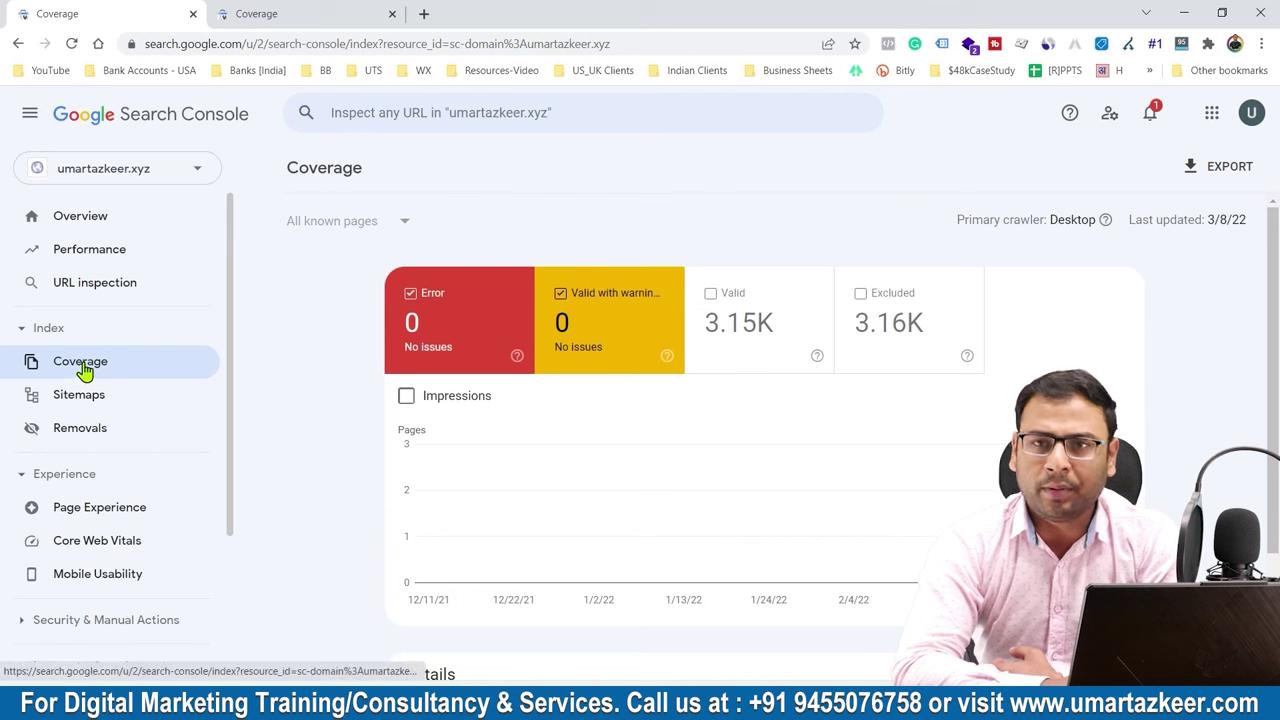
Examine the umartazkeer.xyz Coverage report, from its status cards and page chart down to the Details table.
scroll(695, 466, "down", 2)
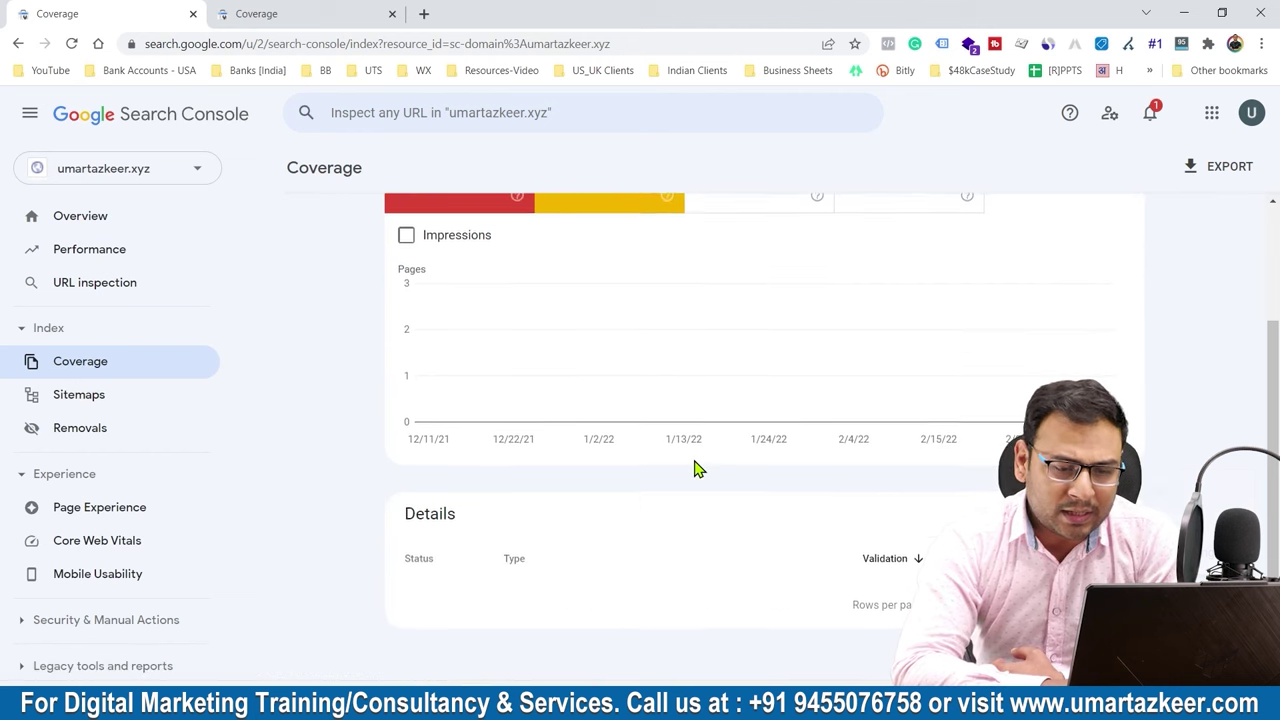
scroll(697, 468, "up", 2)
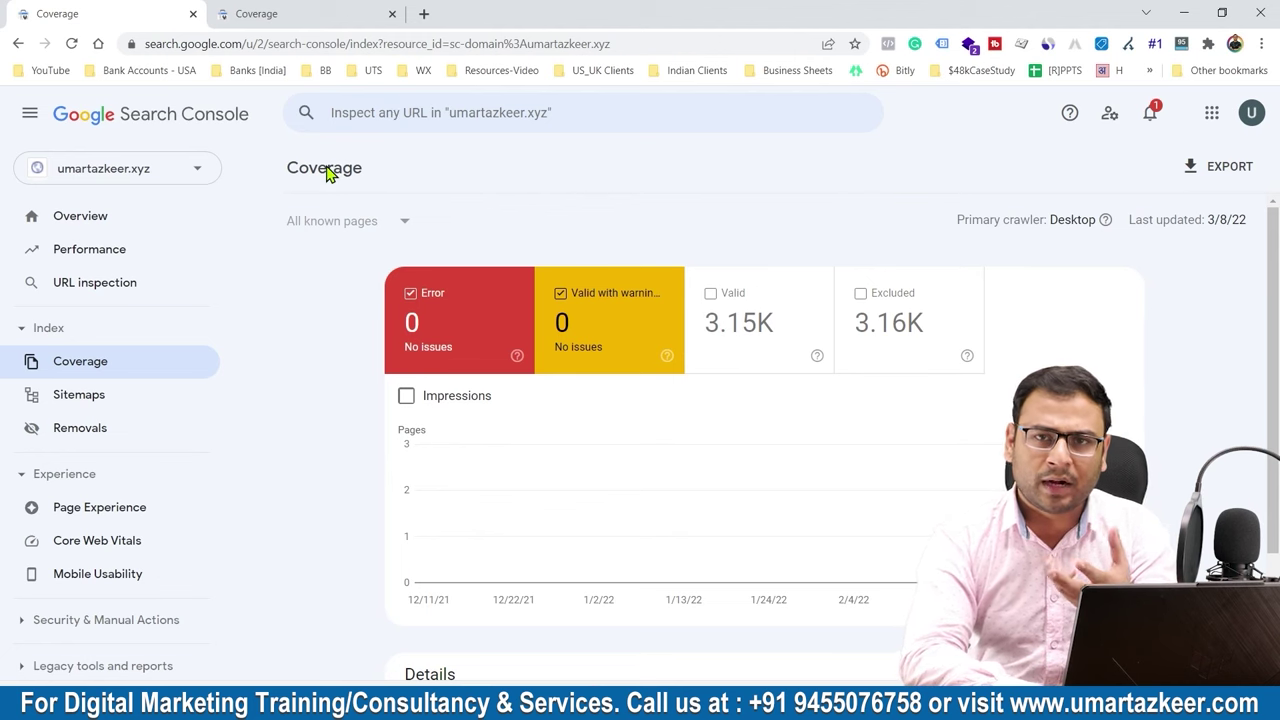
scroll(574, 220, "down", 1)
scroll(576, 224, "up", 1)
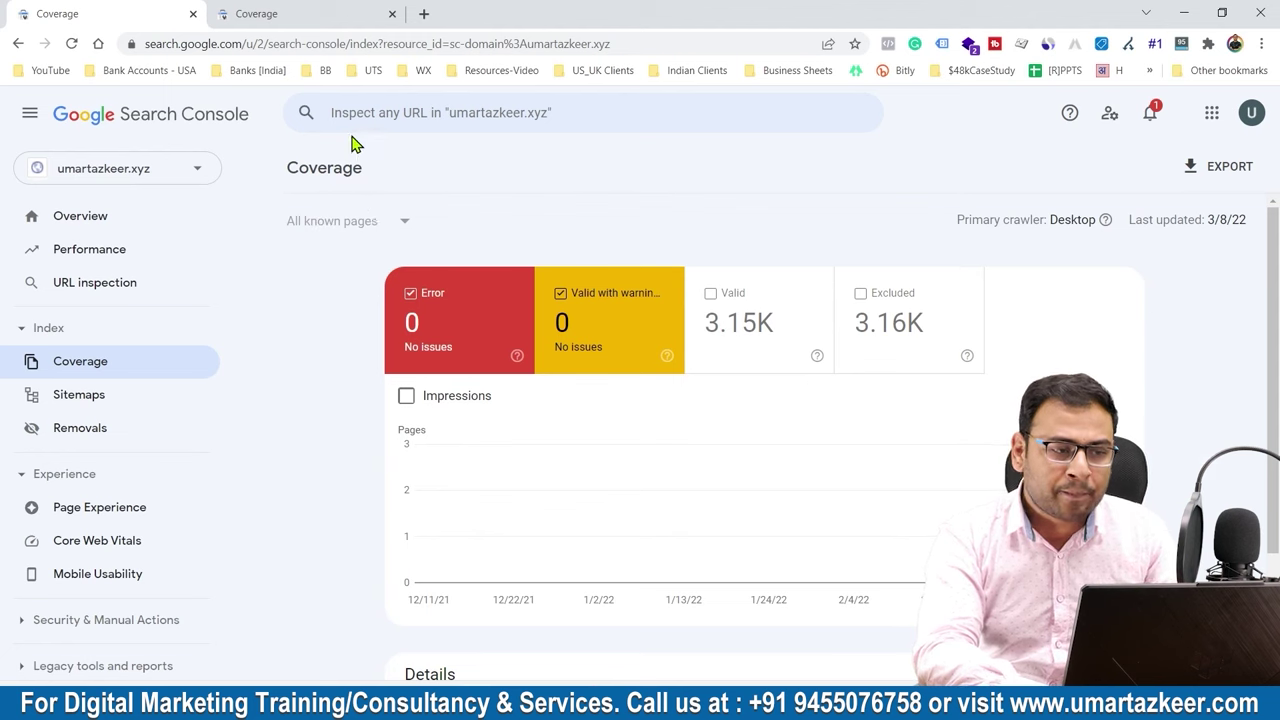
left_click(322, 13)
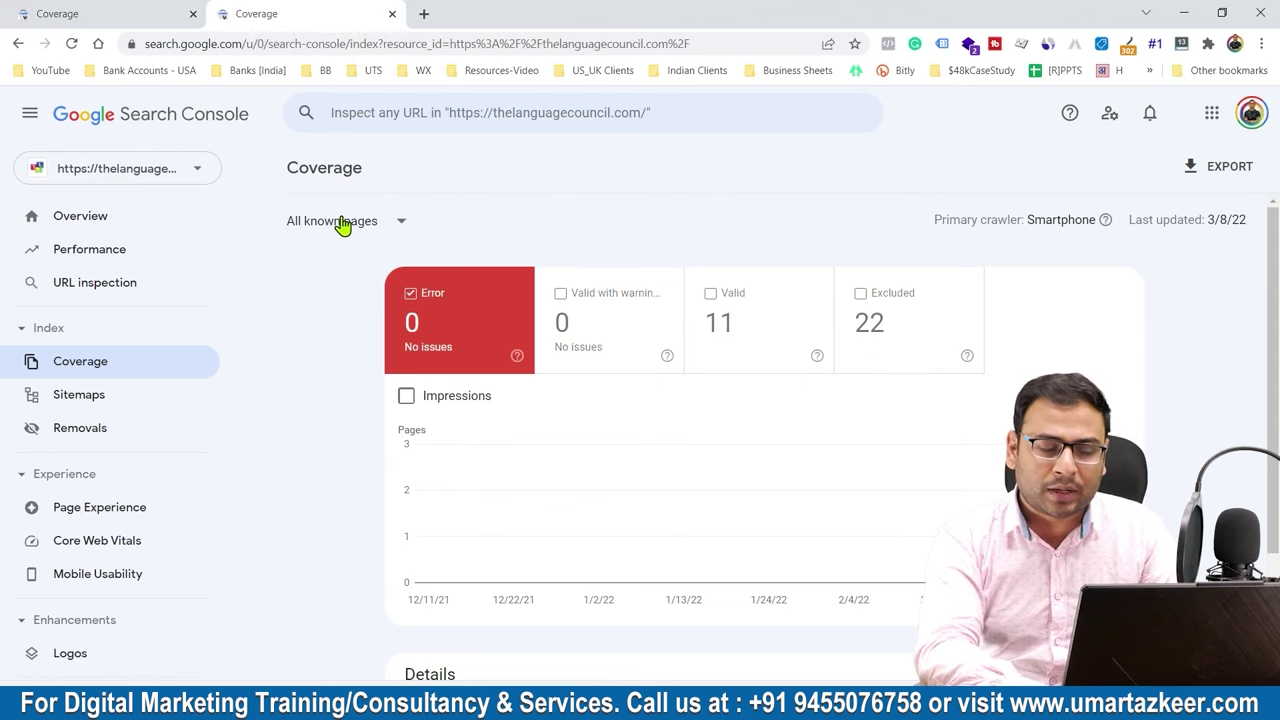
left_click(186, 16)
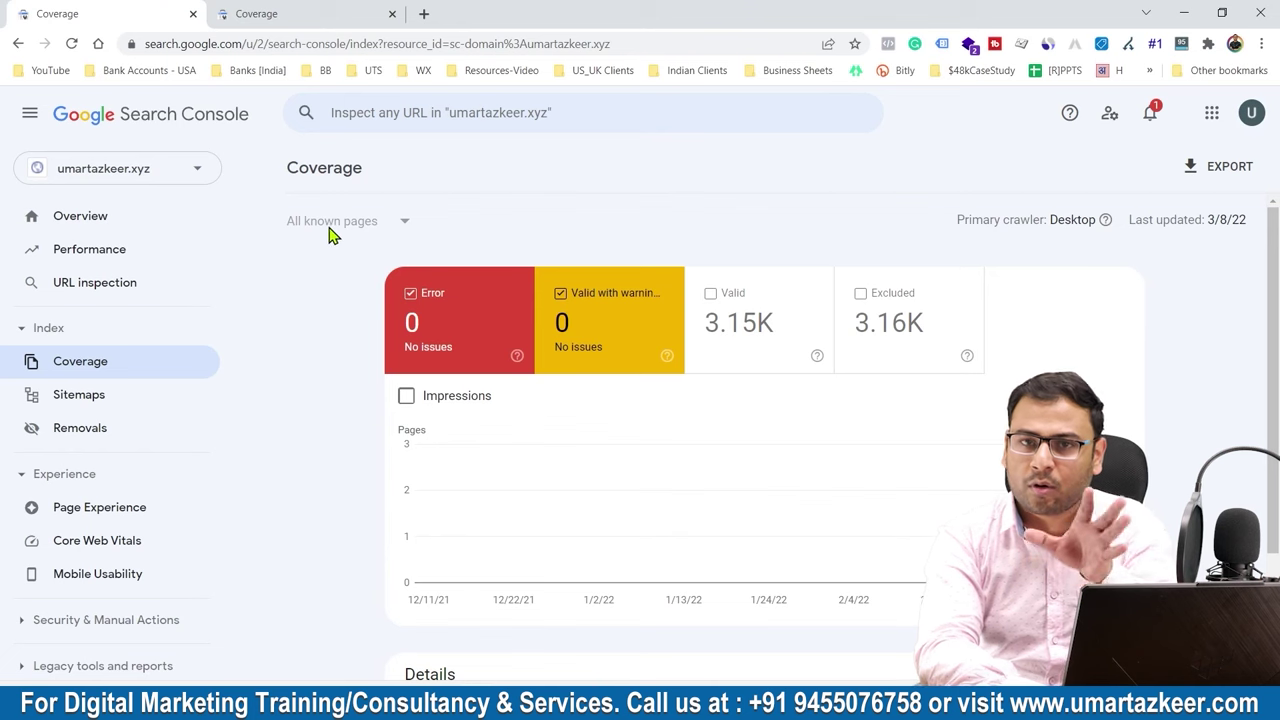
left_click(336, 13)
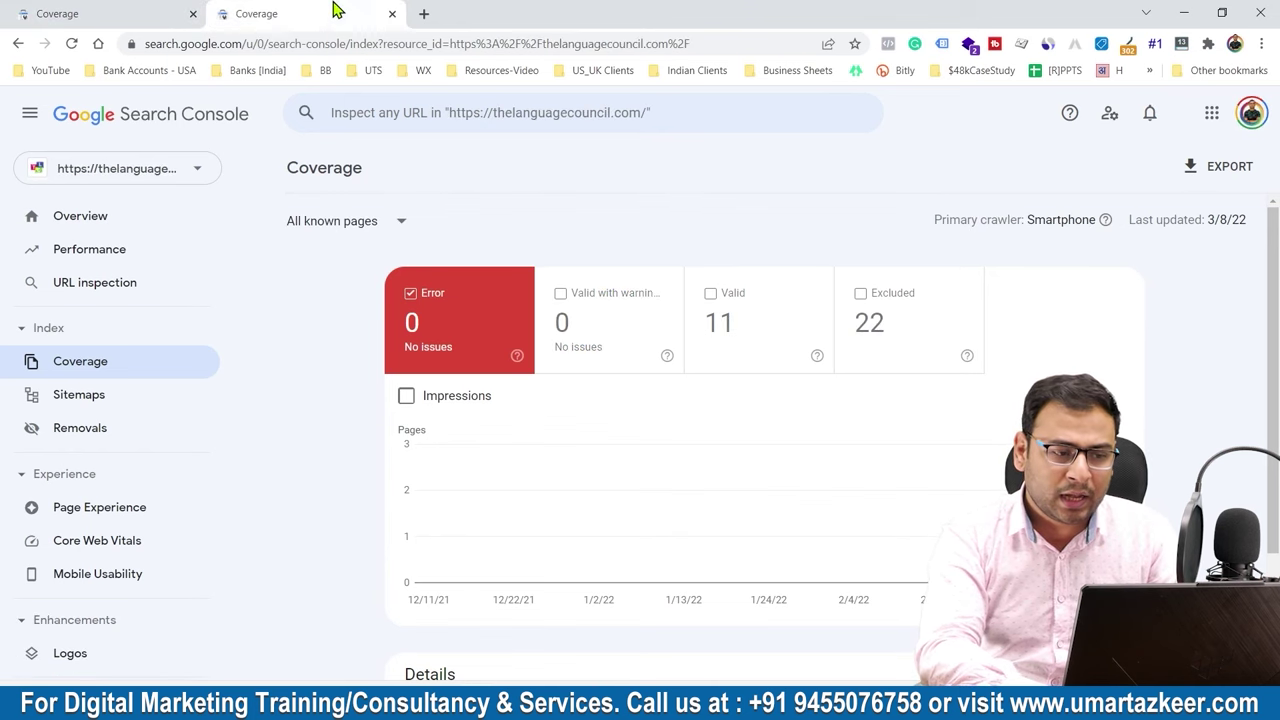
left_click(356, 240)
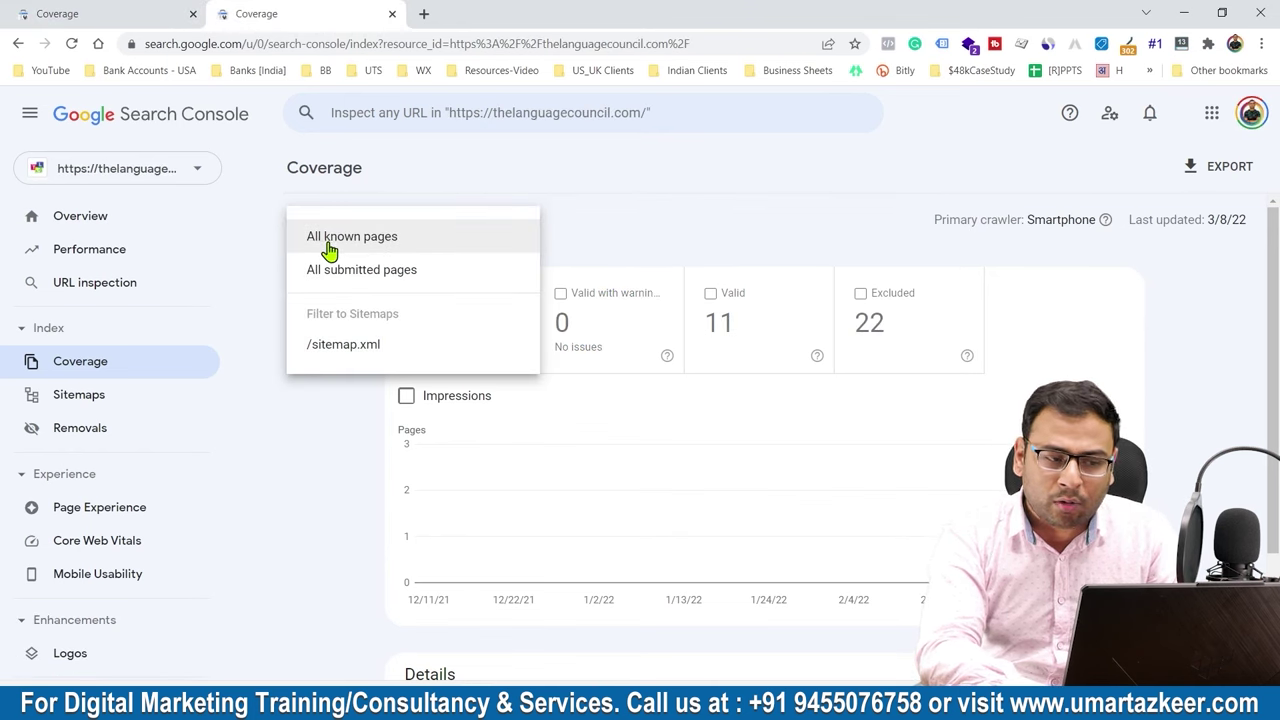
left_click(349, 273)
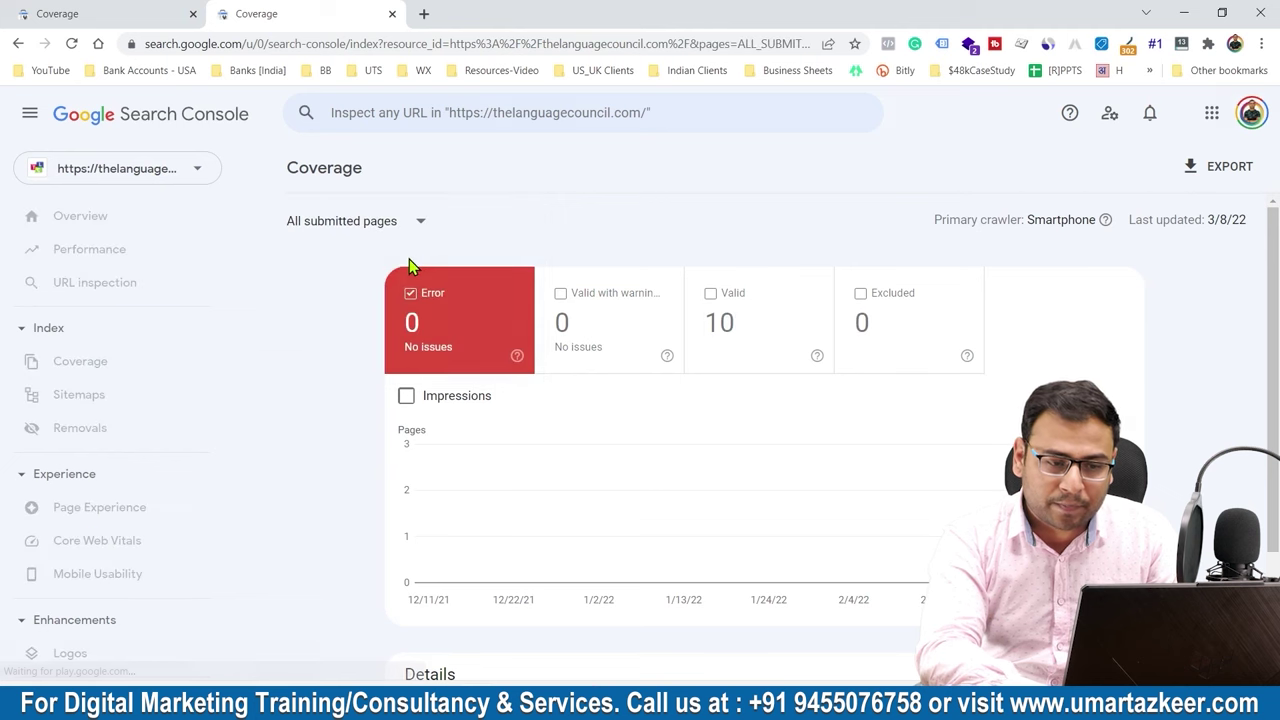
left_click(378, 226)
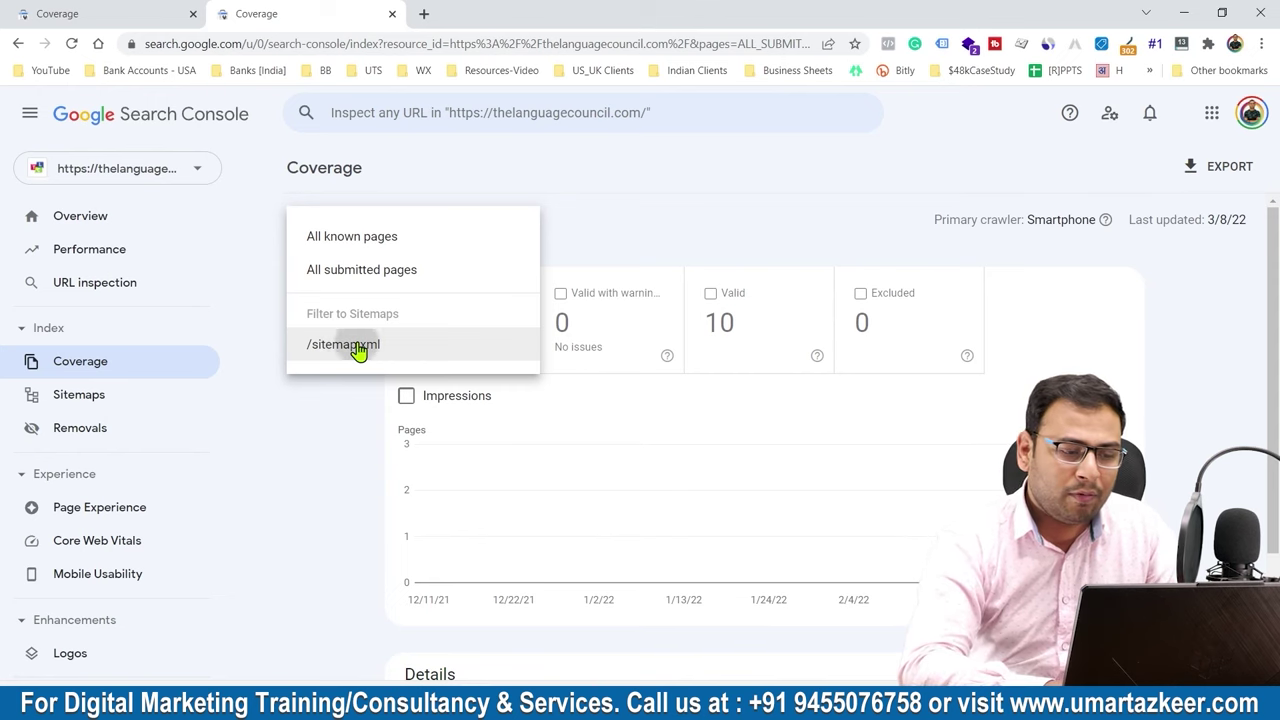
left_click(358, 346)
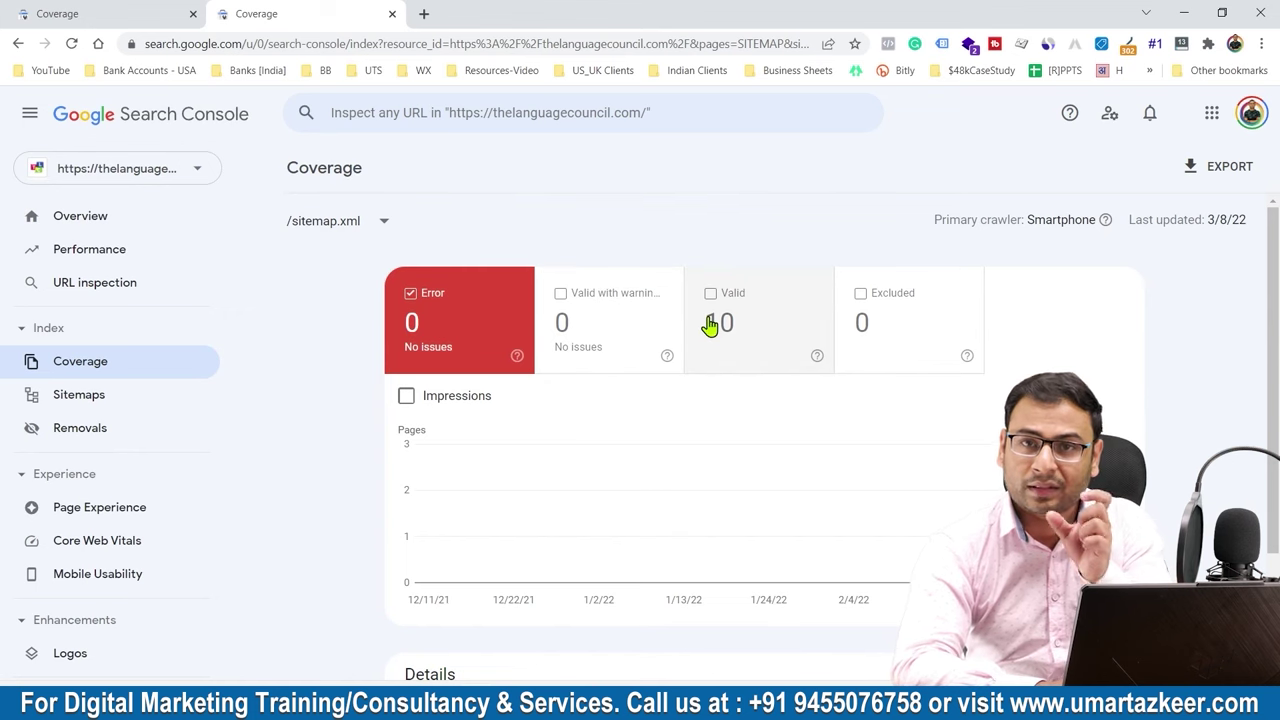
Switch the thelanguagecouncil.com Coverage filter back to All submitted pages and finally to All known pages.
left_click(304, 238)
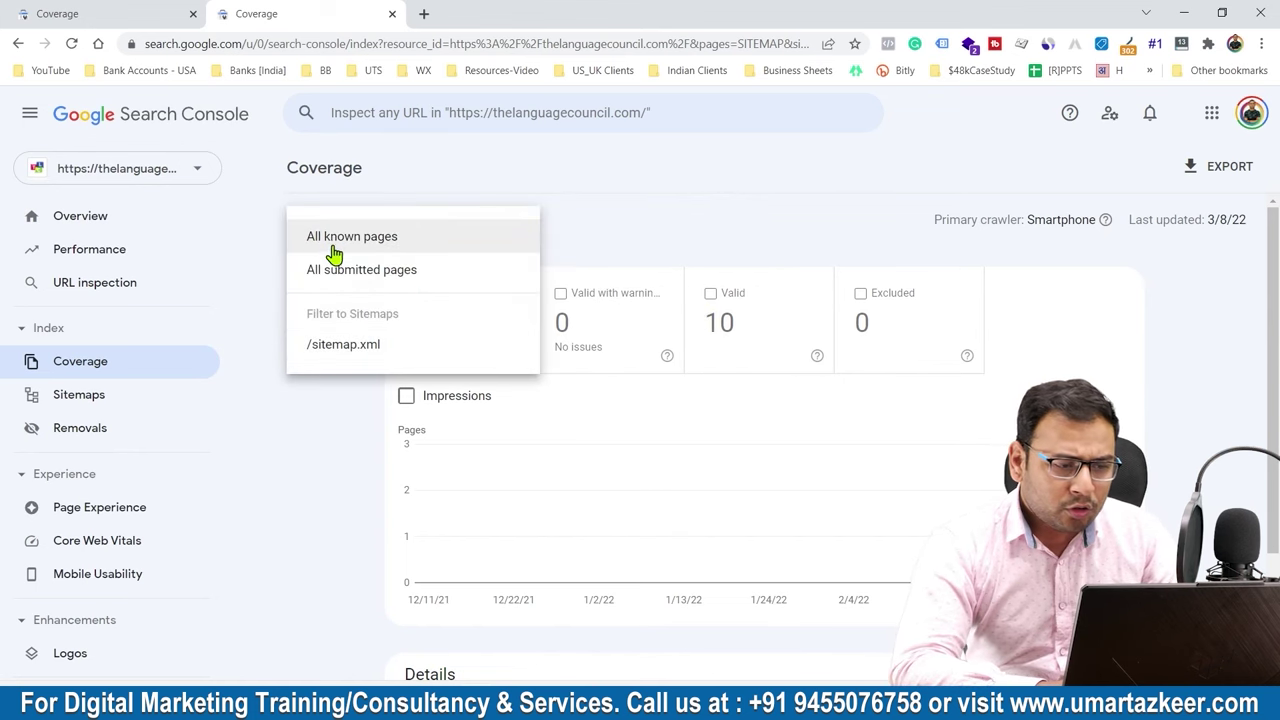
left_click(340, 274)
left_click(357, 228)
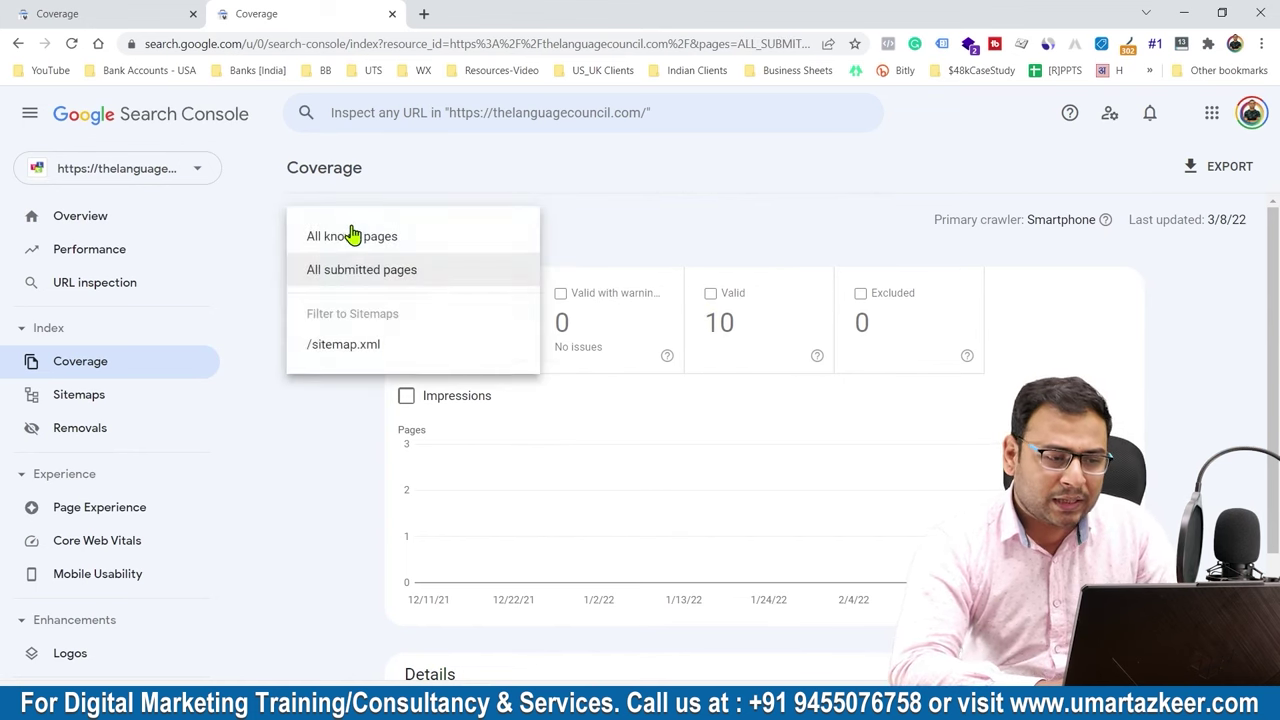
left_click(357, 240)
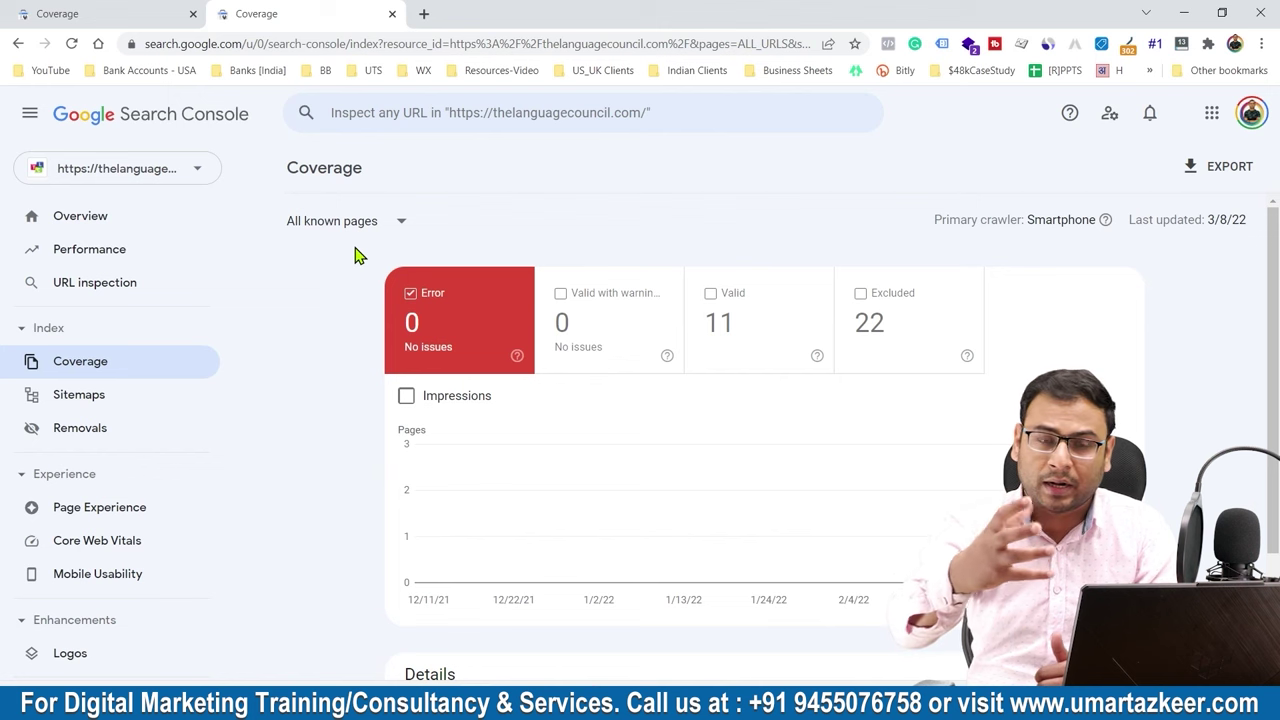
Return to the umartazkeer.xyz property and check its Sitemaps page for submitted sitemaps against its Coverage report.
left_click(109, 12)
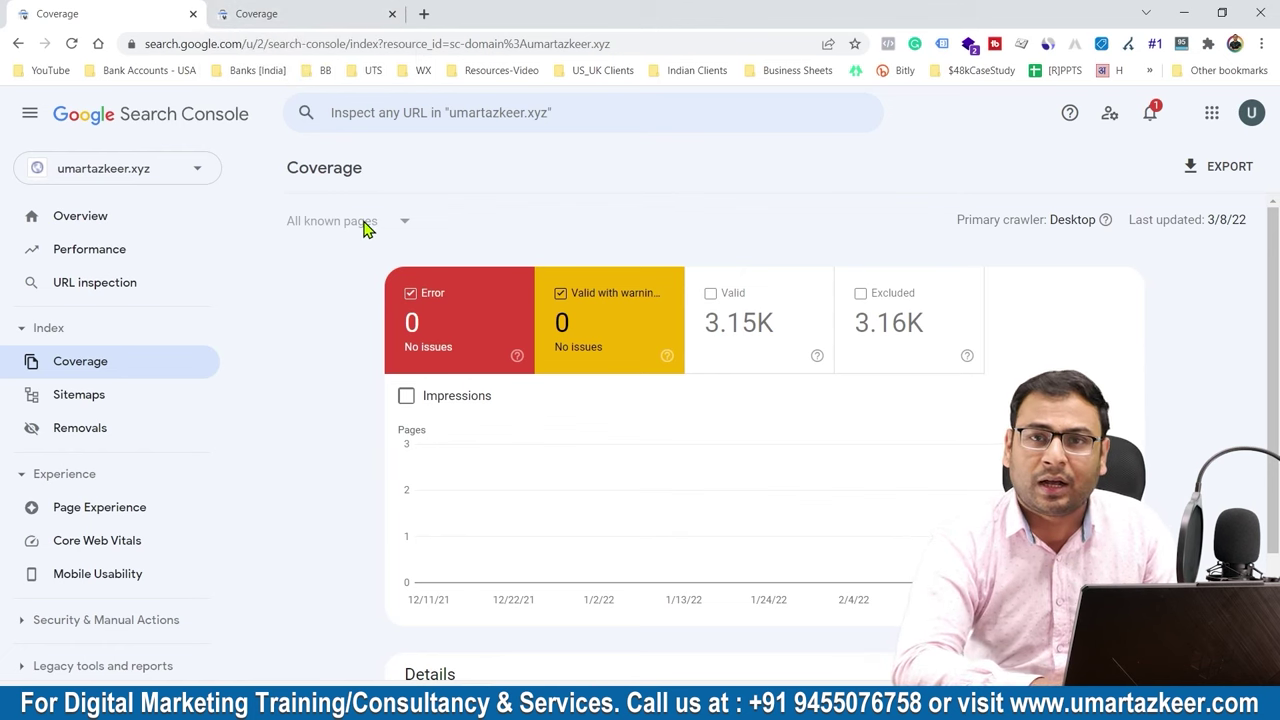
left_click(338, 12)
key("ctrl+shift+Tab")
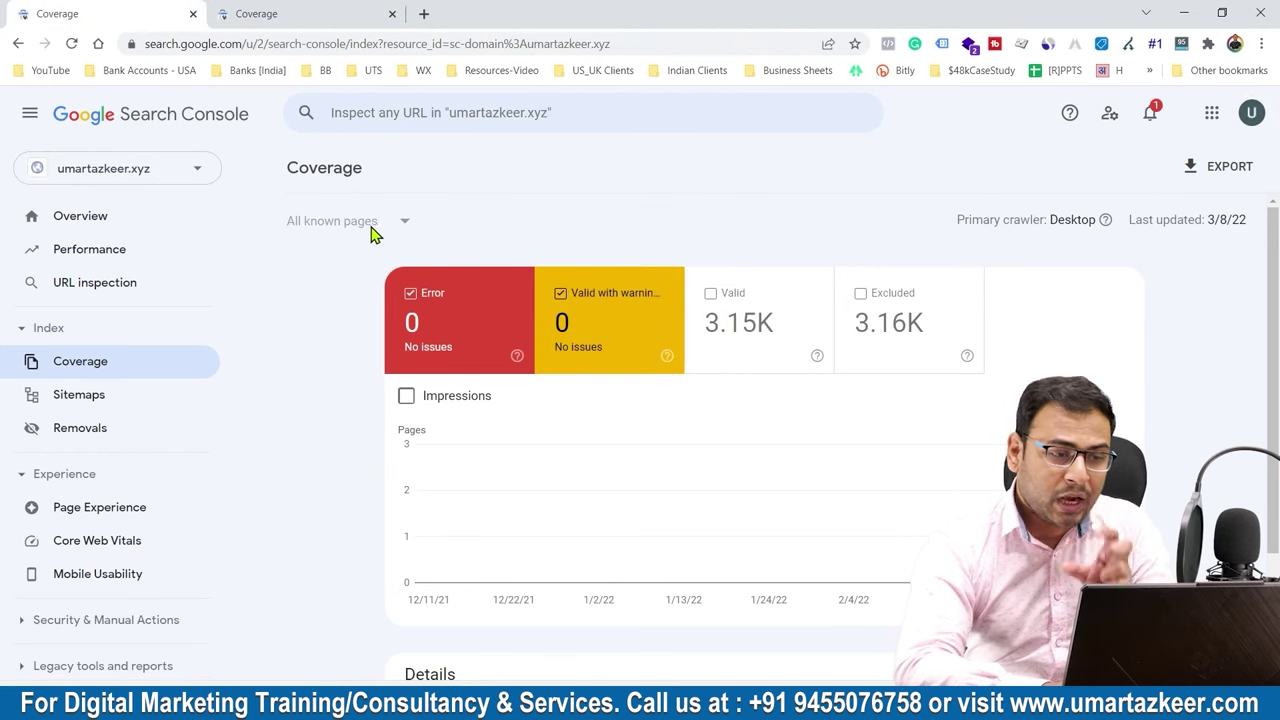
left_click(114, 395)
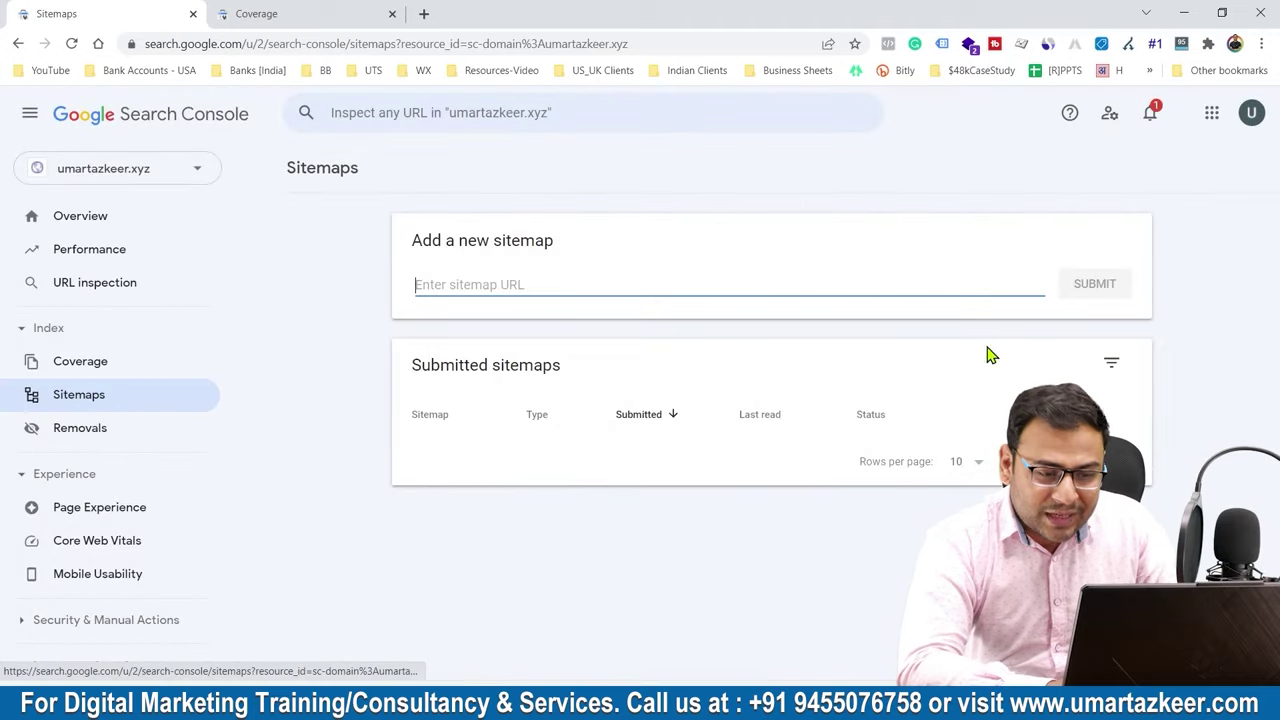
left_click(80, 368)
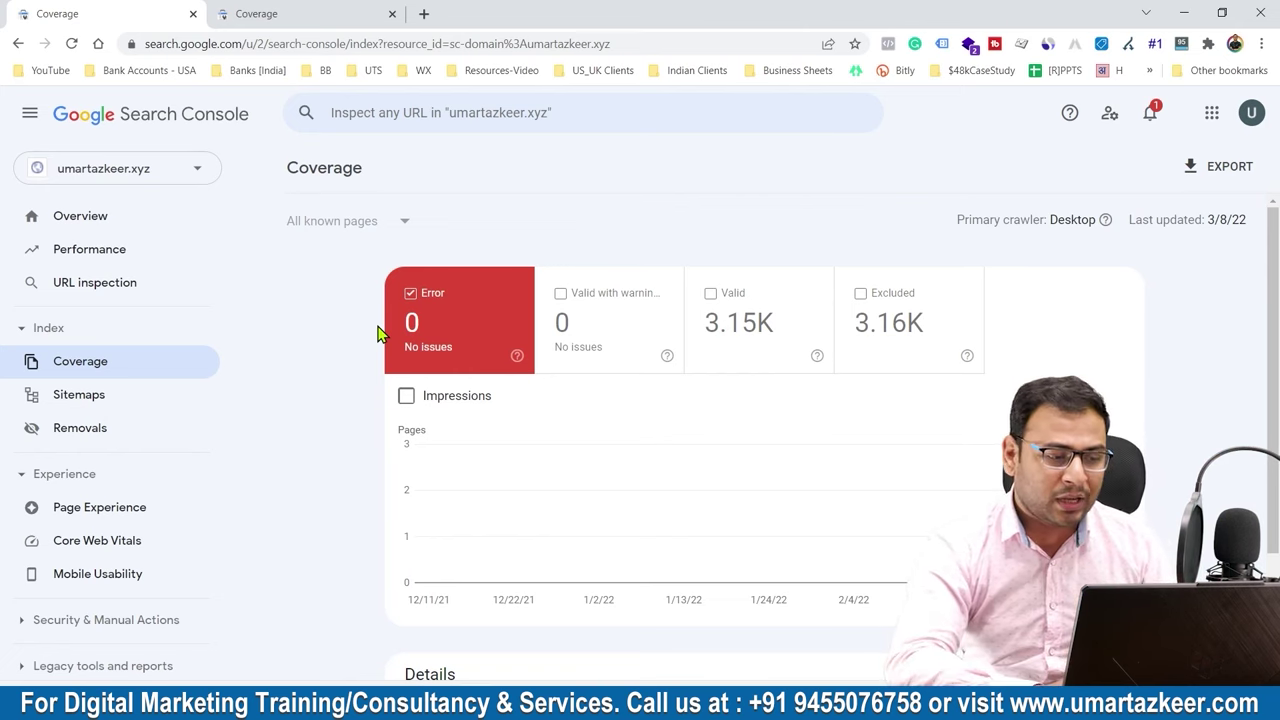
left_click(82, 400)
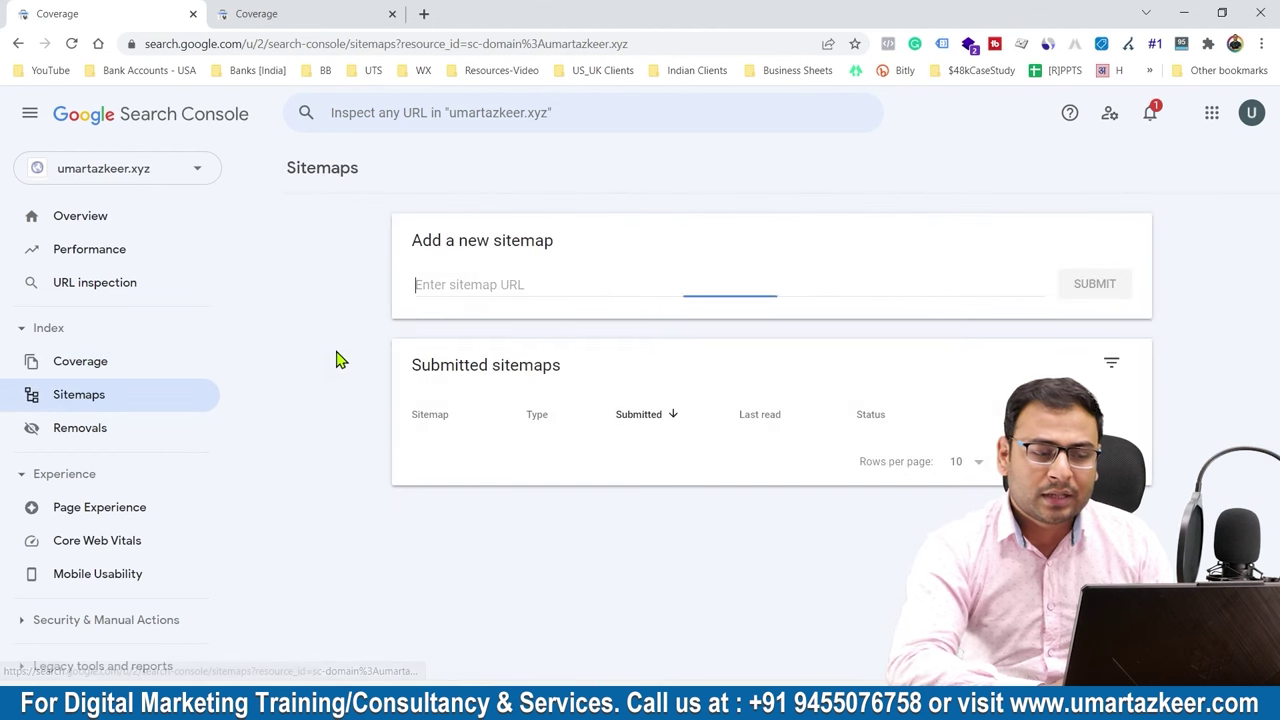
left_click(56, 364)
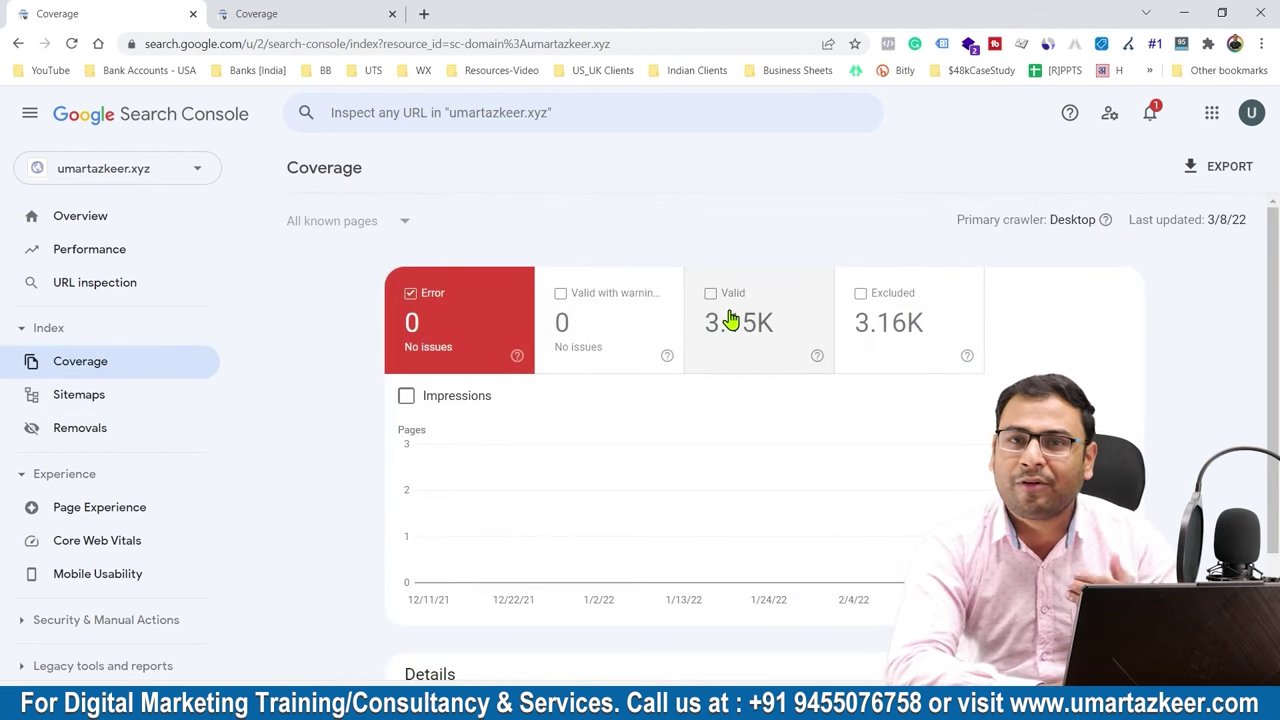
left_click(354, 12)
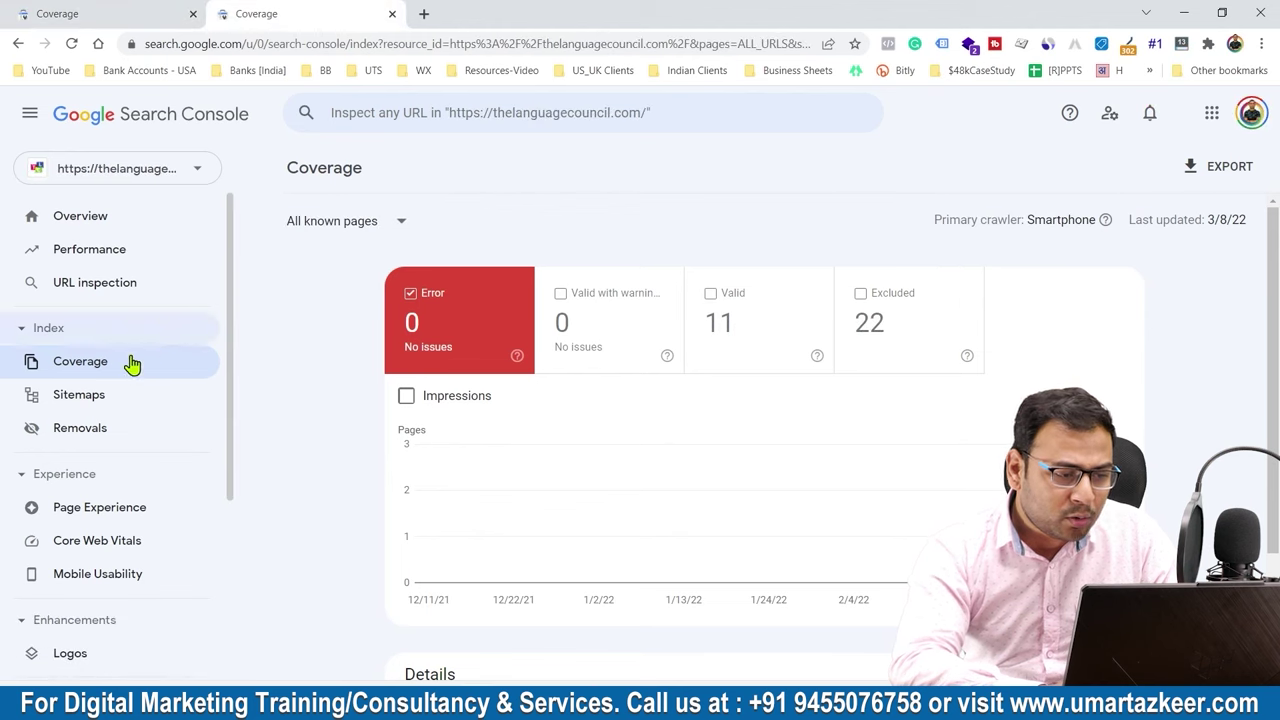
left_click(100, 398)
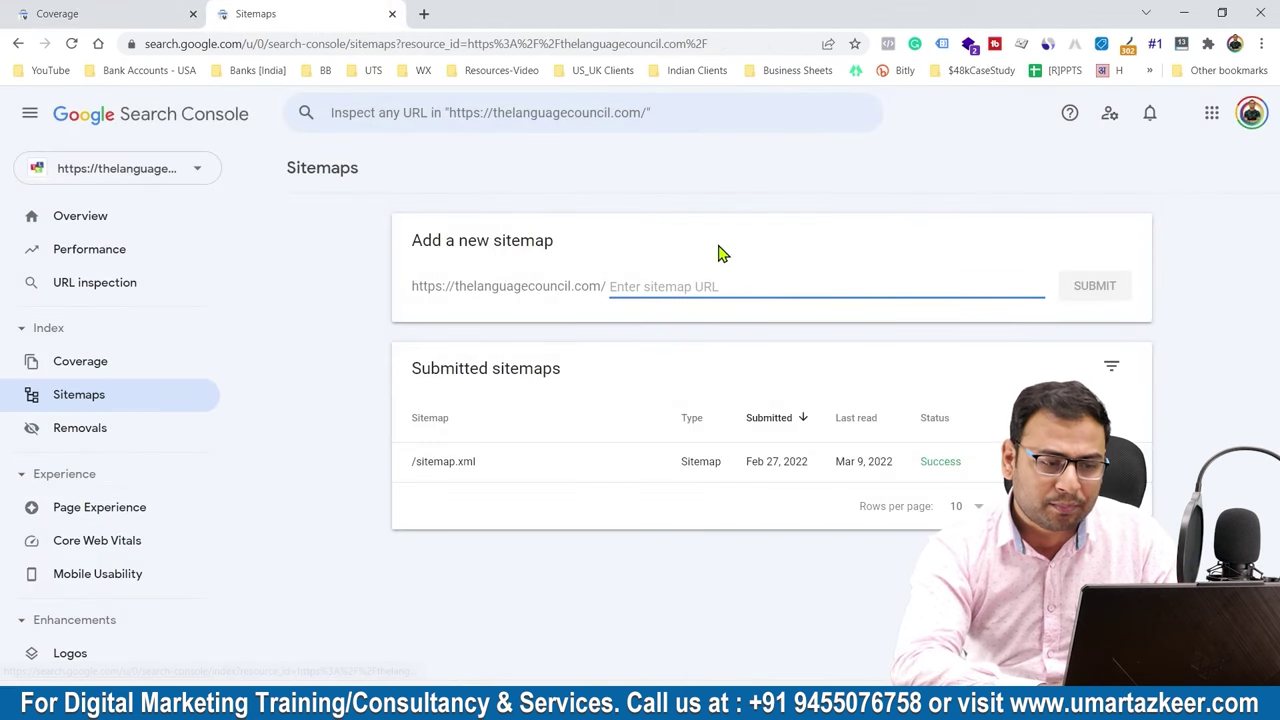
left_click(129, 368)
left_click(376, 229)
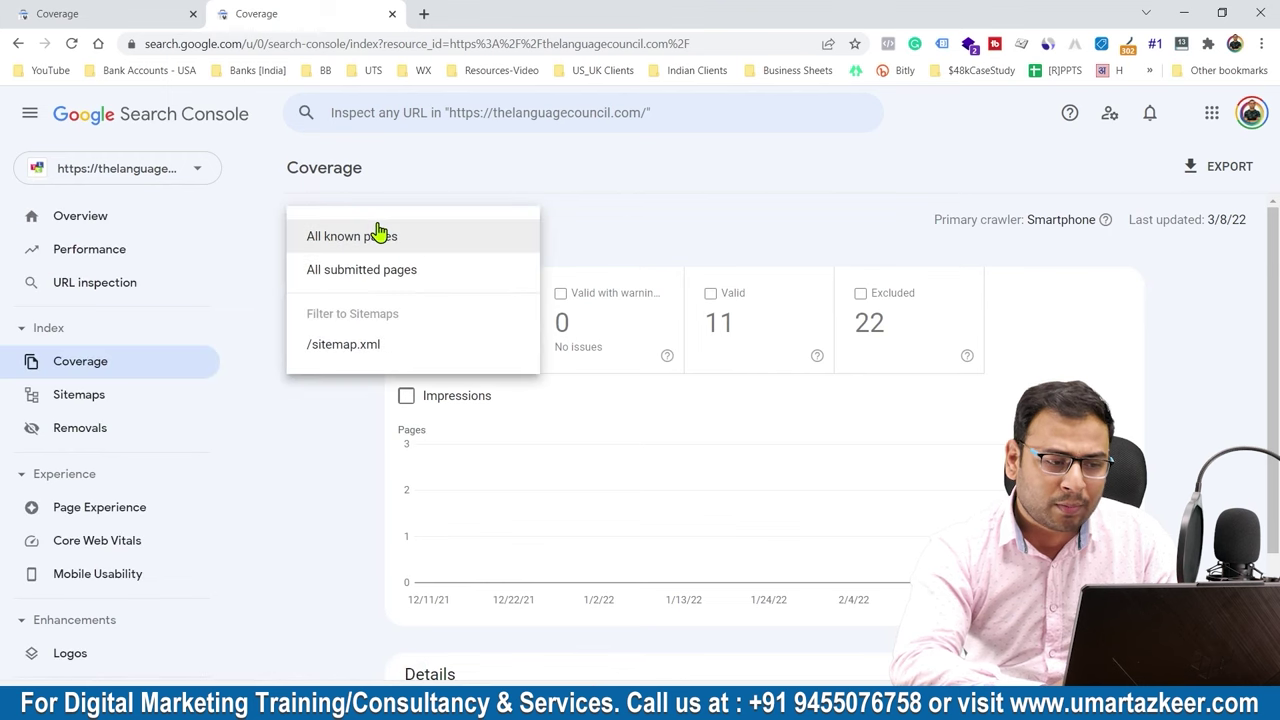
left_click(343, 352)
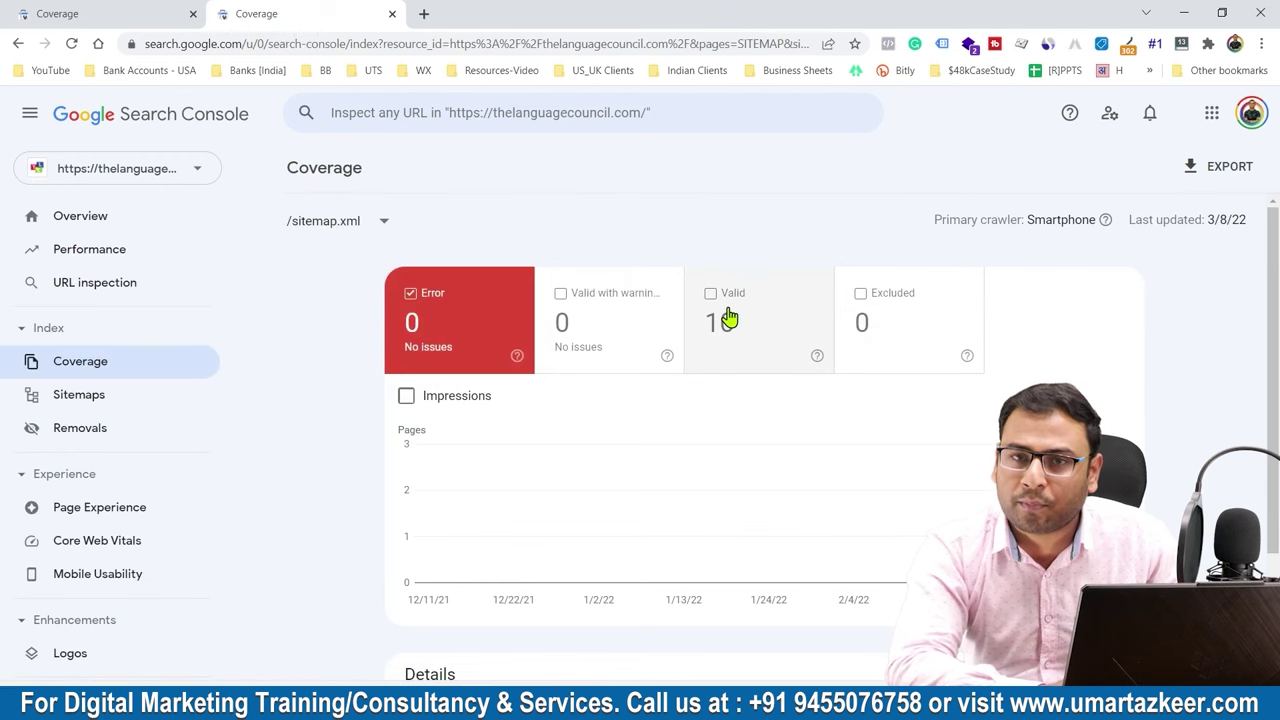
Compare the filtered report with the umartazkeer.xyz Coverage report, and set the thelanguagecouncil.com filter back to All known pages.
left_click(80, 12)
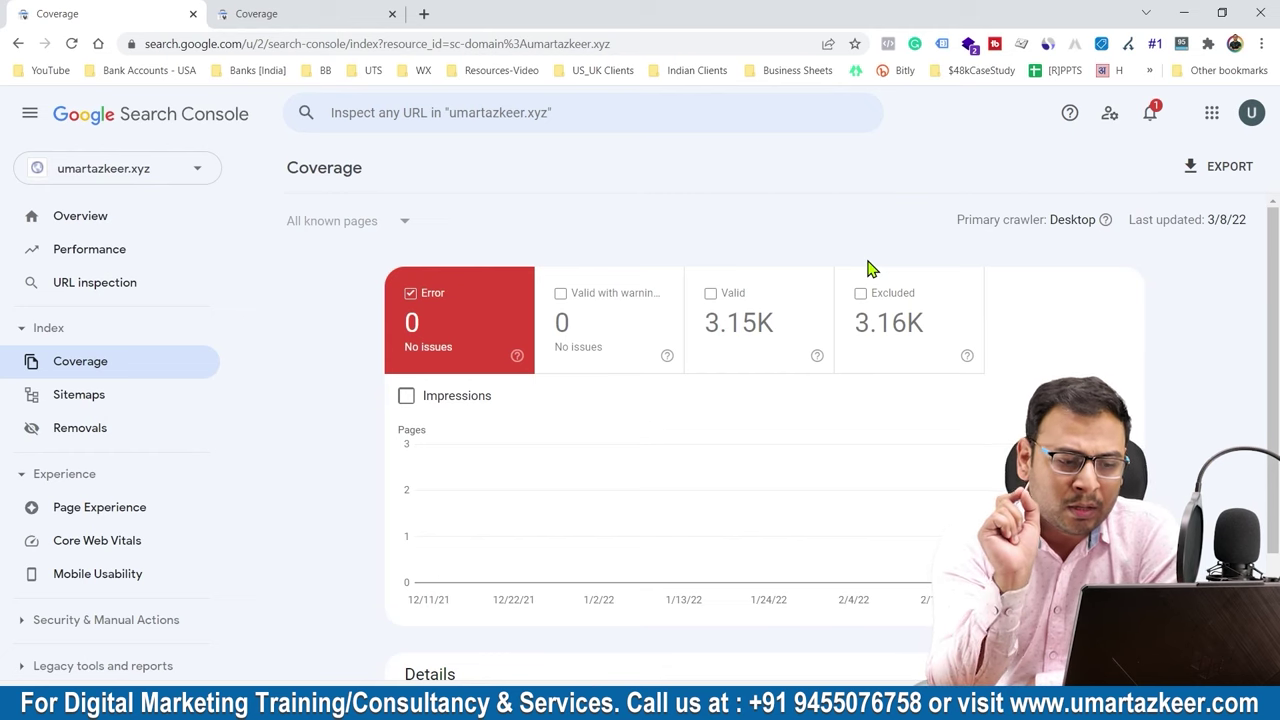
left_click(340, 10)
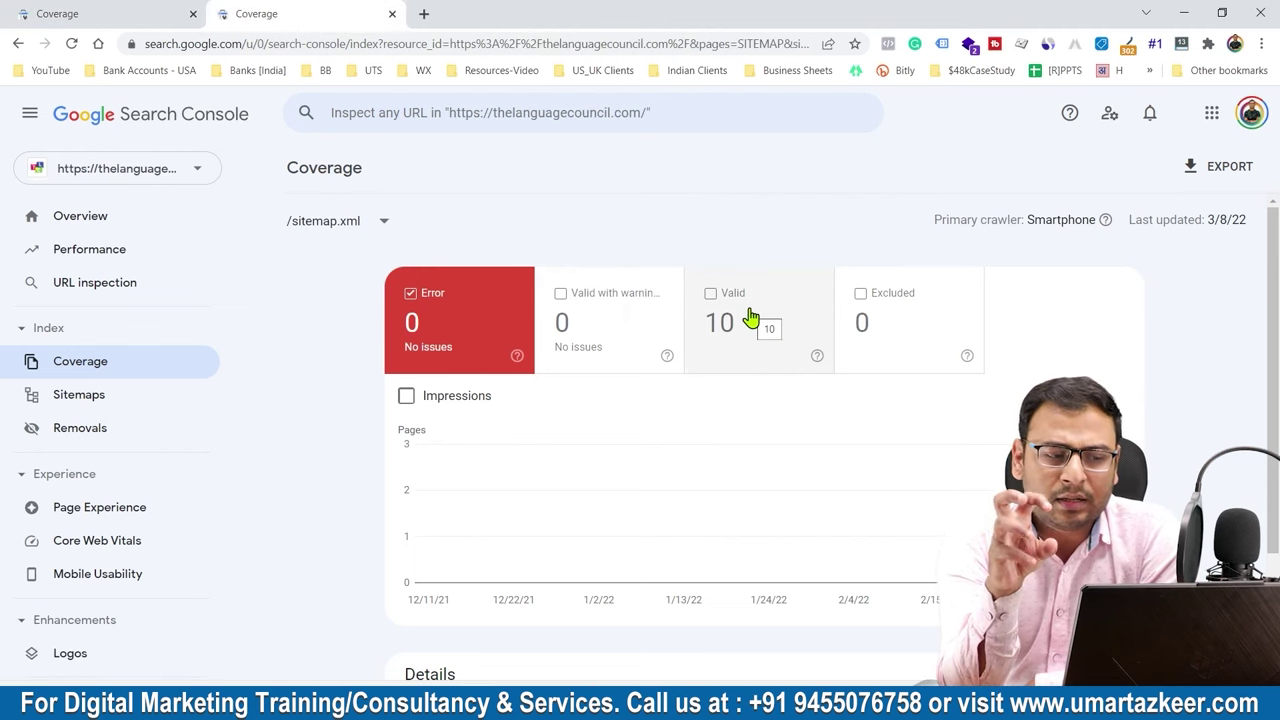
left_click(376, 228)
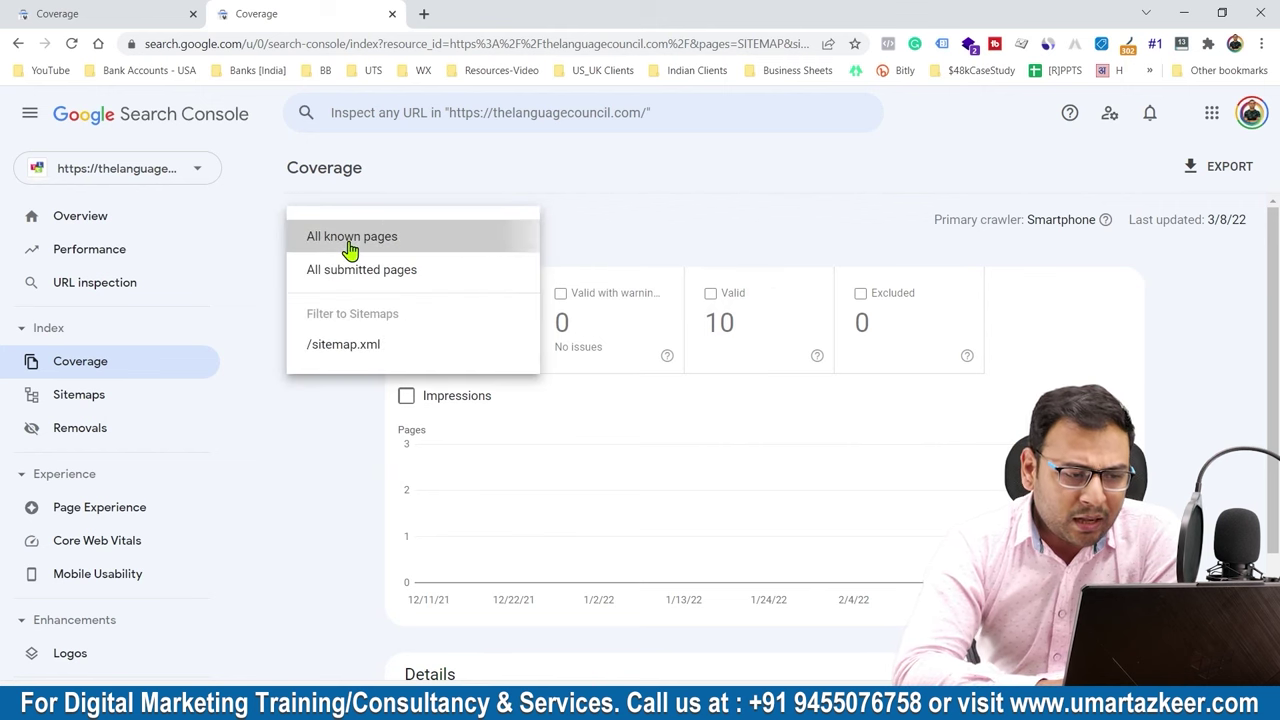
left_click(351, 240)
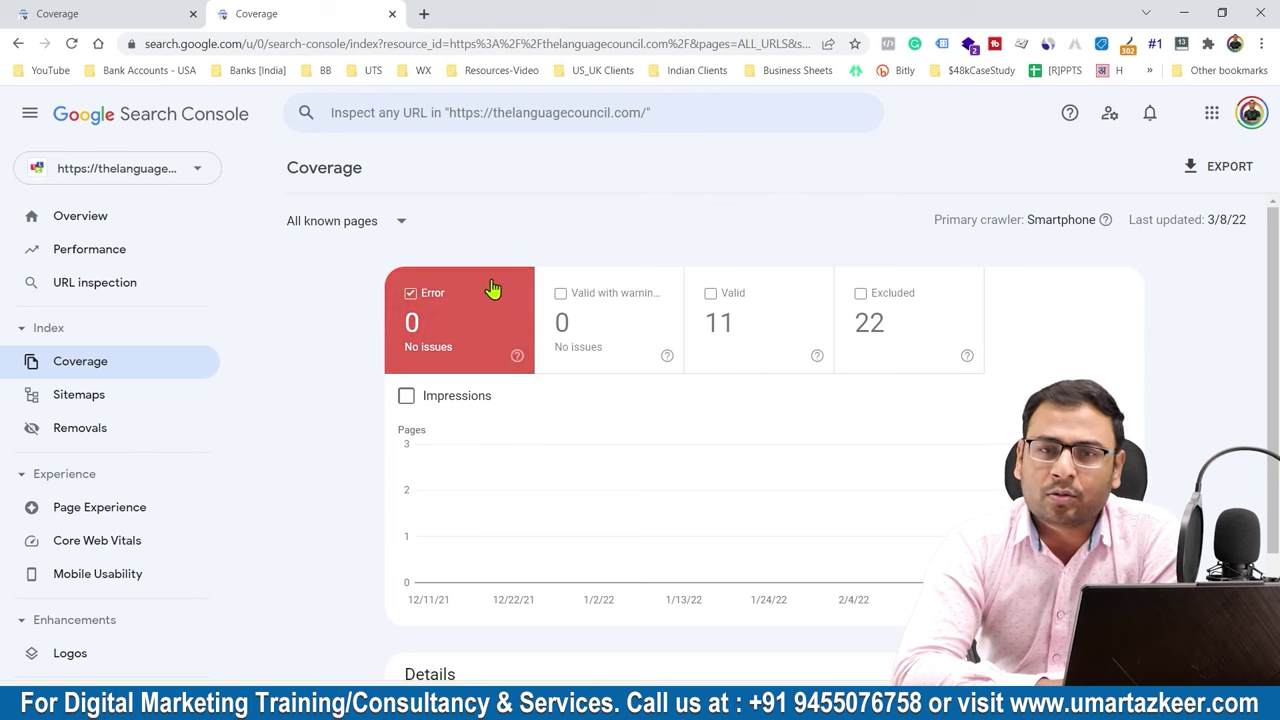
Examine the Details table of the thelanguagecouncil.com Coverage report for Error pages, and again with Valid with warnings also included.
scroll(414, 413, "down", 2)
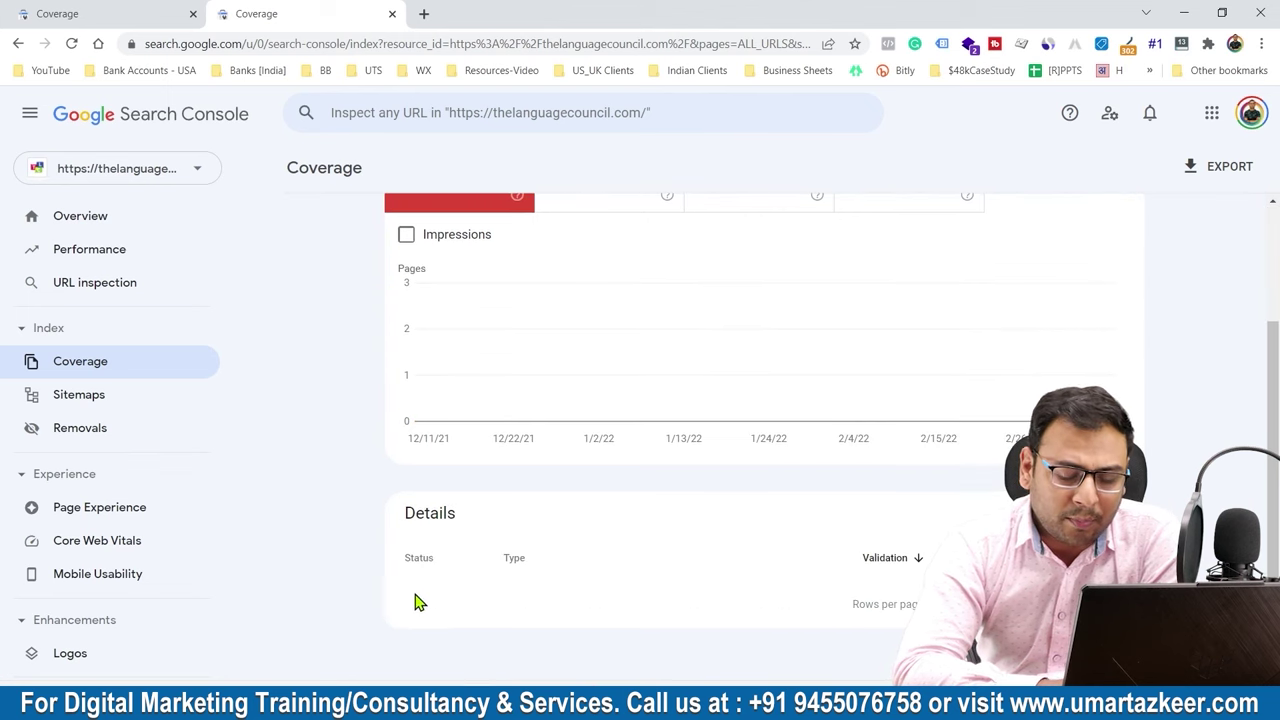
scroll(503, 371, "up", 2)
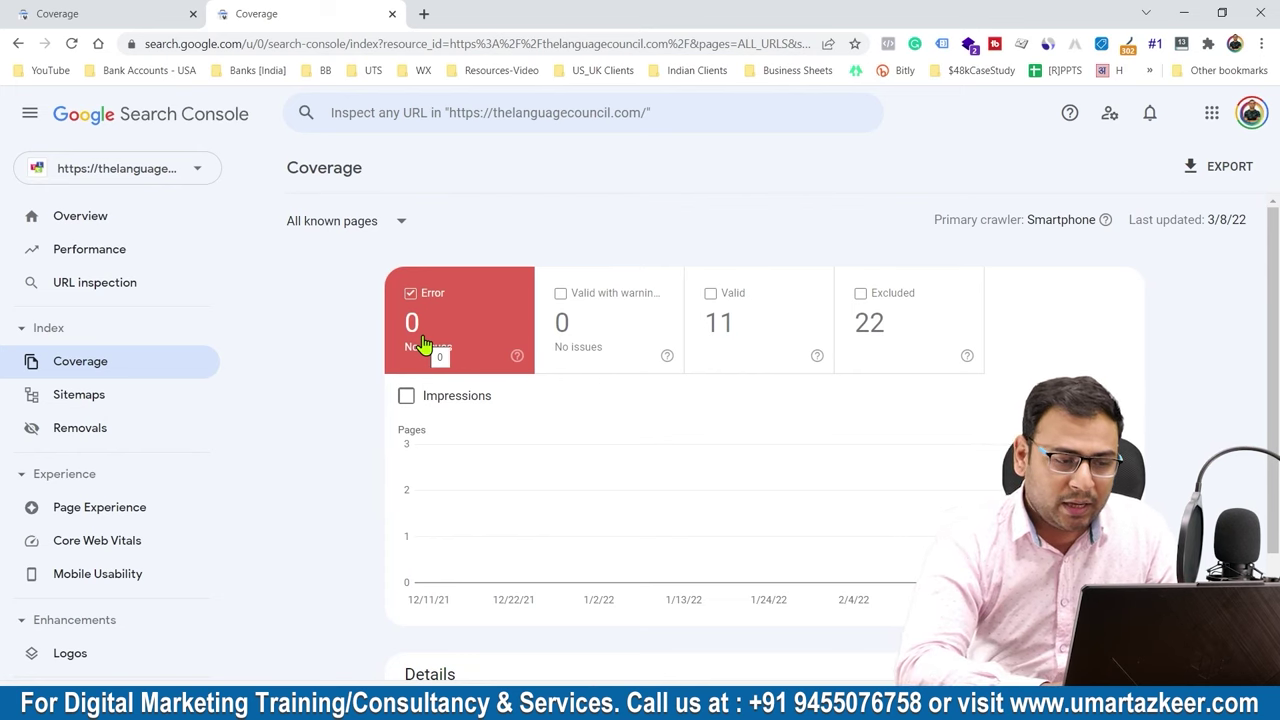
scroll(409, 451, "down", 1)
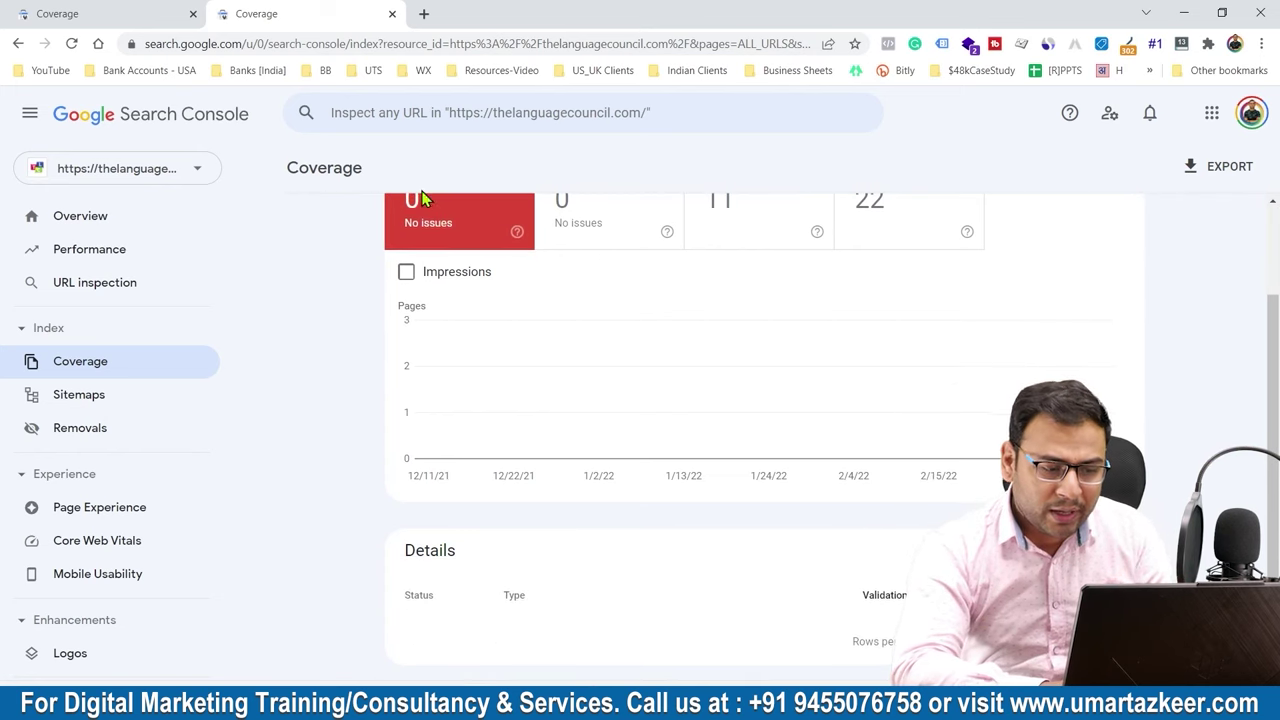
scroll(500, 463, "down", 1)
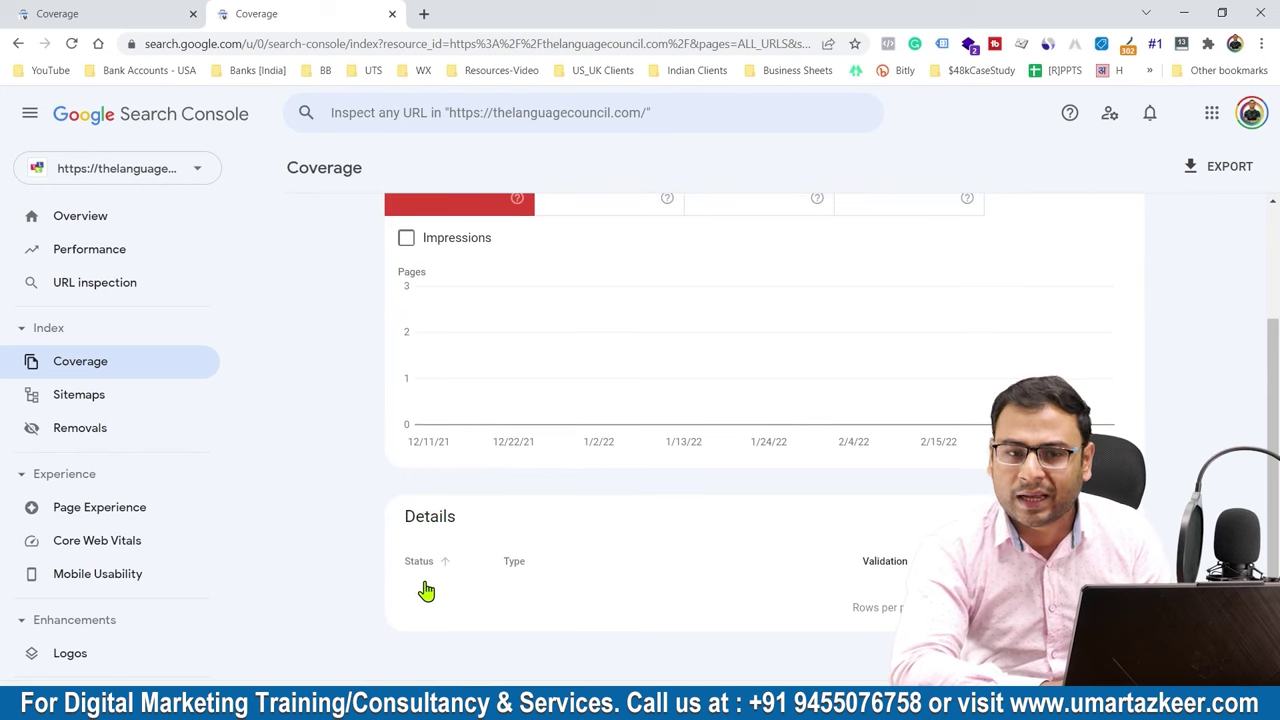
left_click(850, 566)
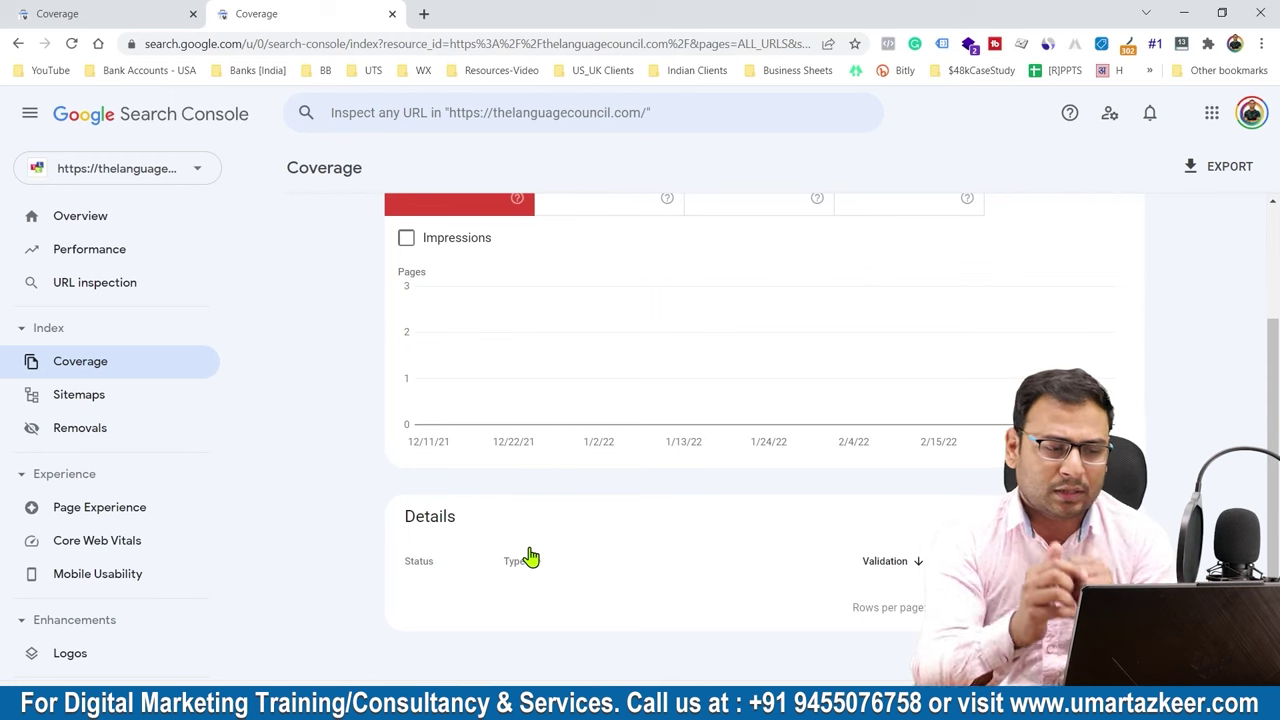
scroll(530, 557, "up", 2)
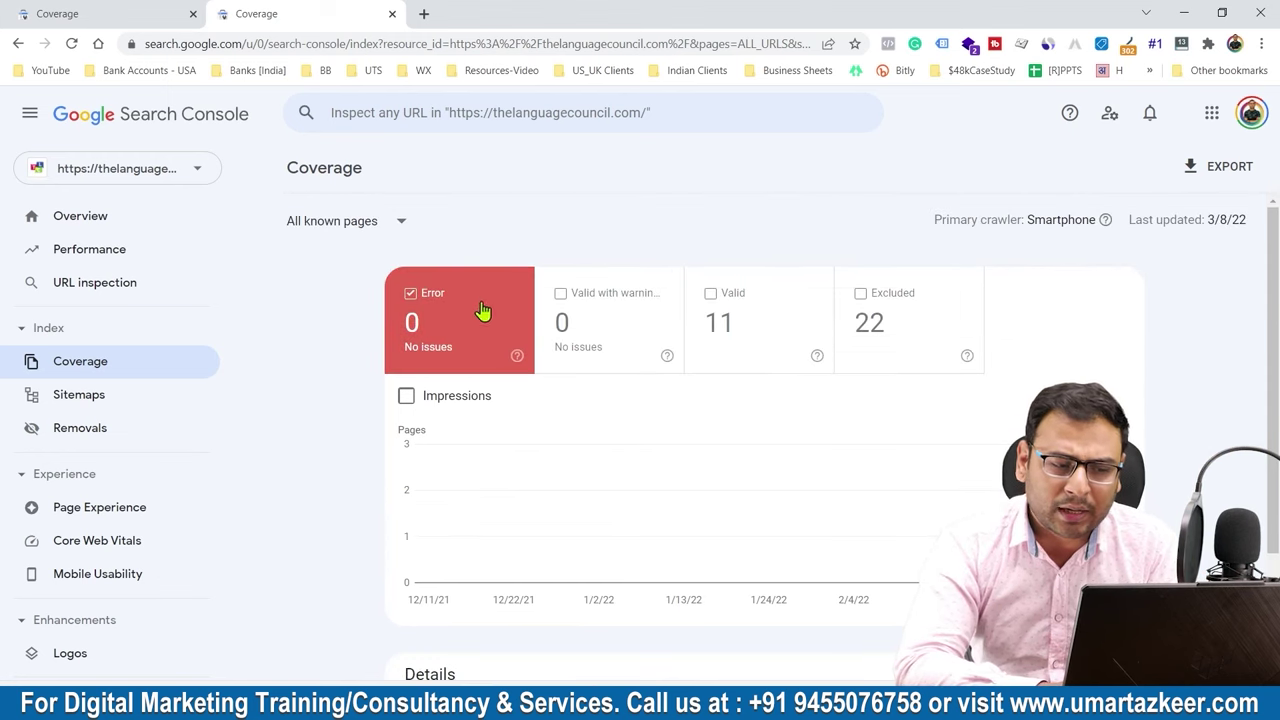
left_click(586, 322)
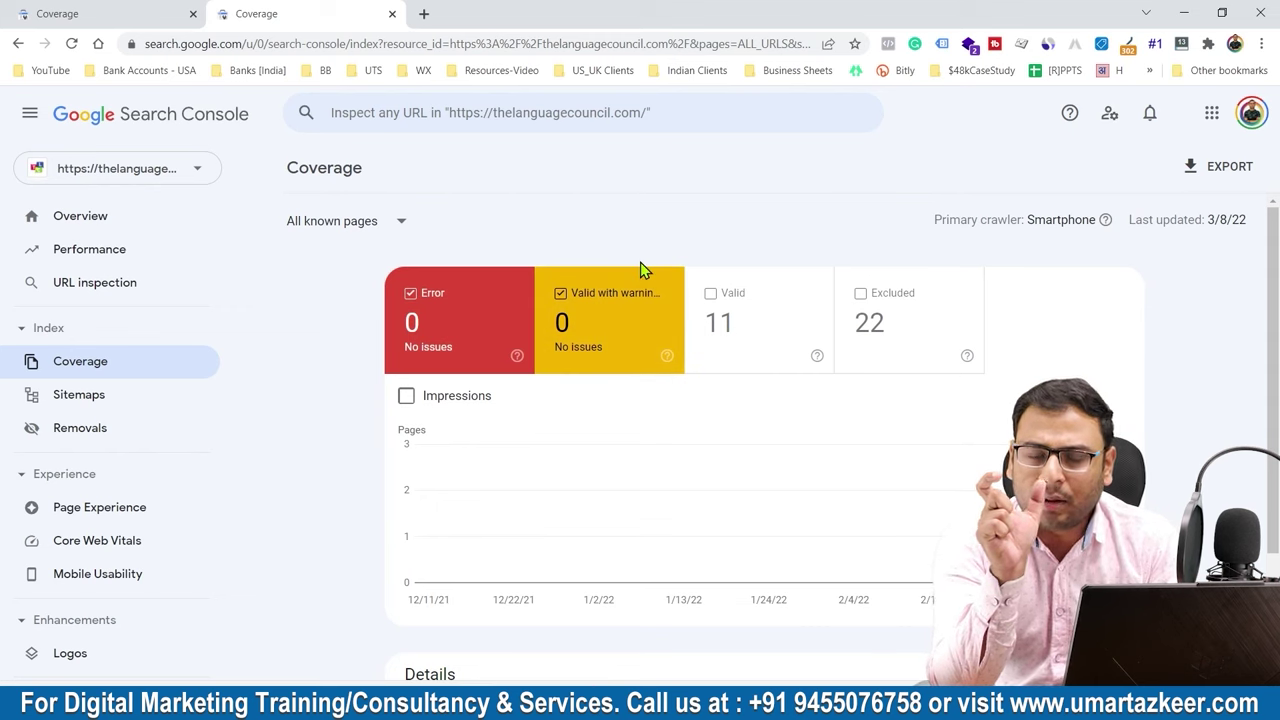
scroll(605, 625, "down", 2)
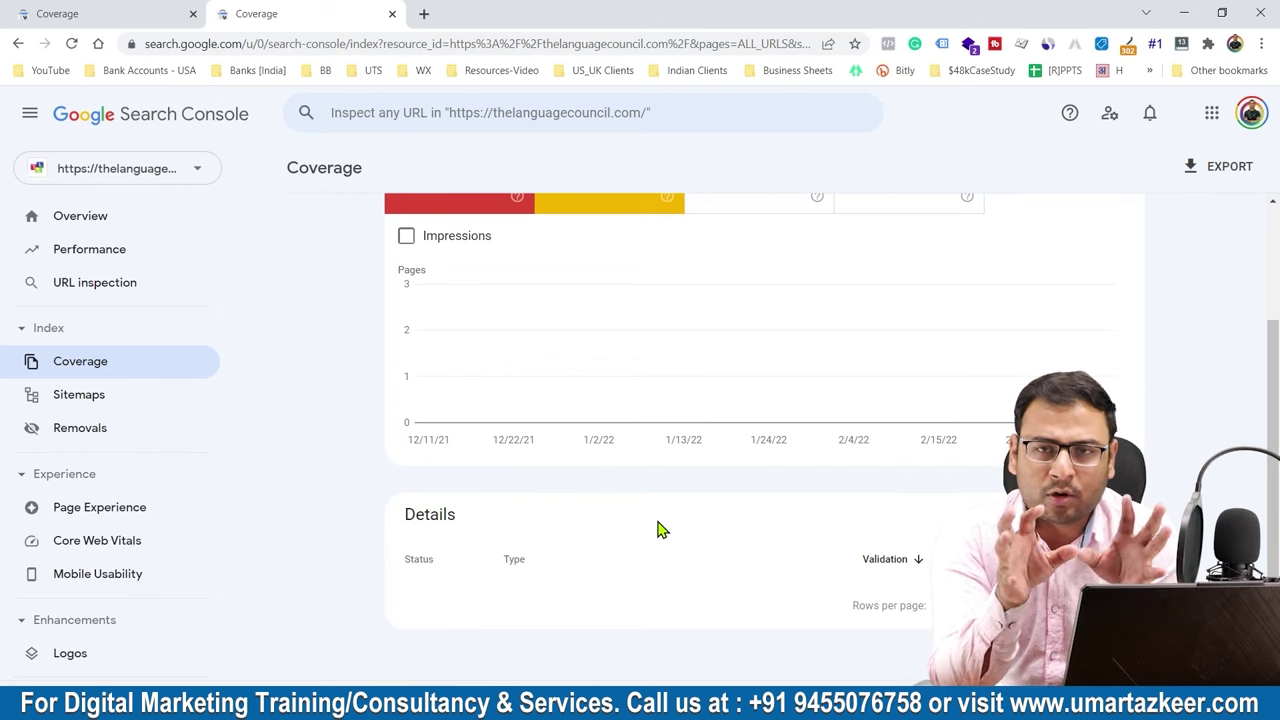
Include Valid pages in the thelanguagecouncil.com Coverage report and examine the chart and the Valid types in the Details table.
scroll(657, 530, "up", 2)
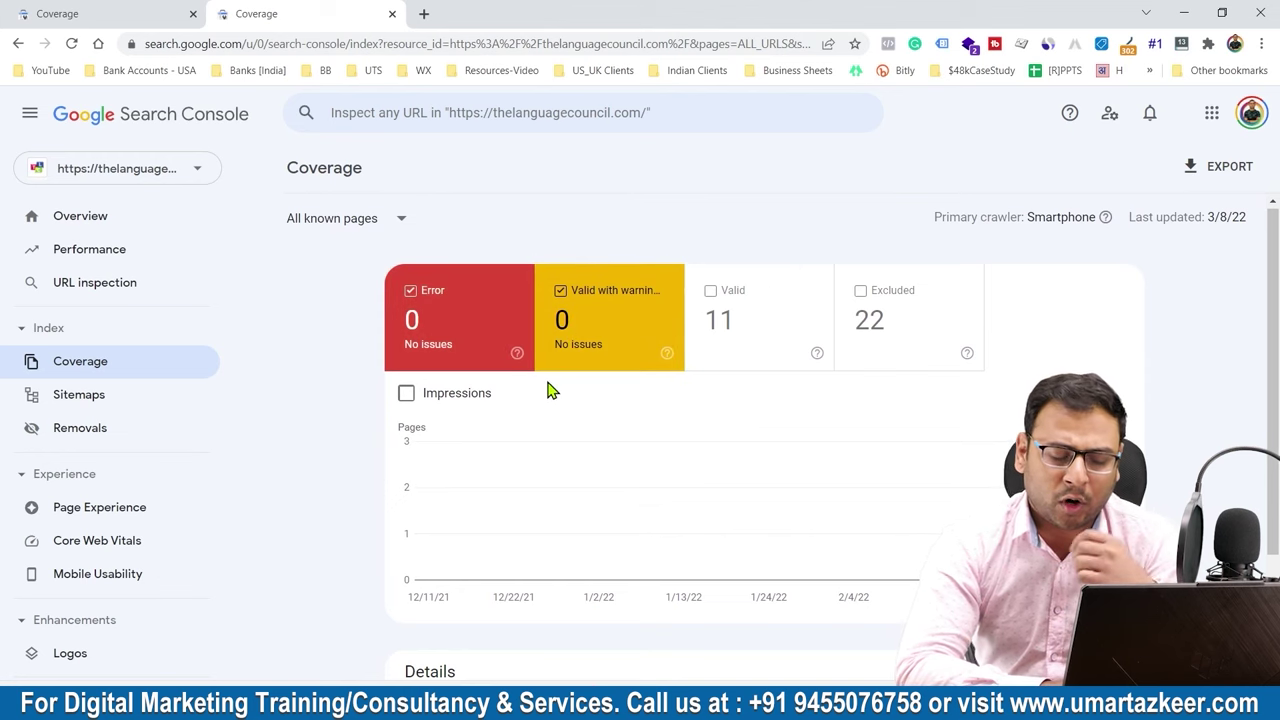
scroll(657, 290, "down", 1)
scroll(657, 293, "up", 1)
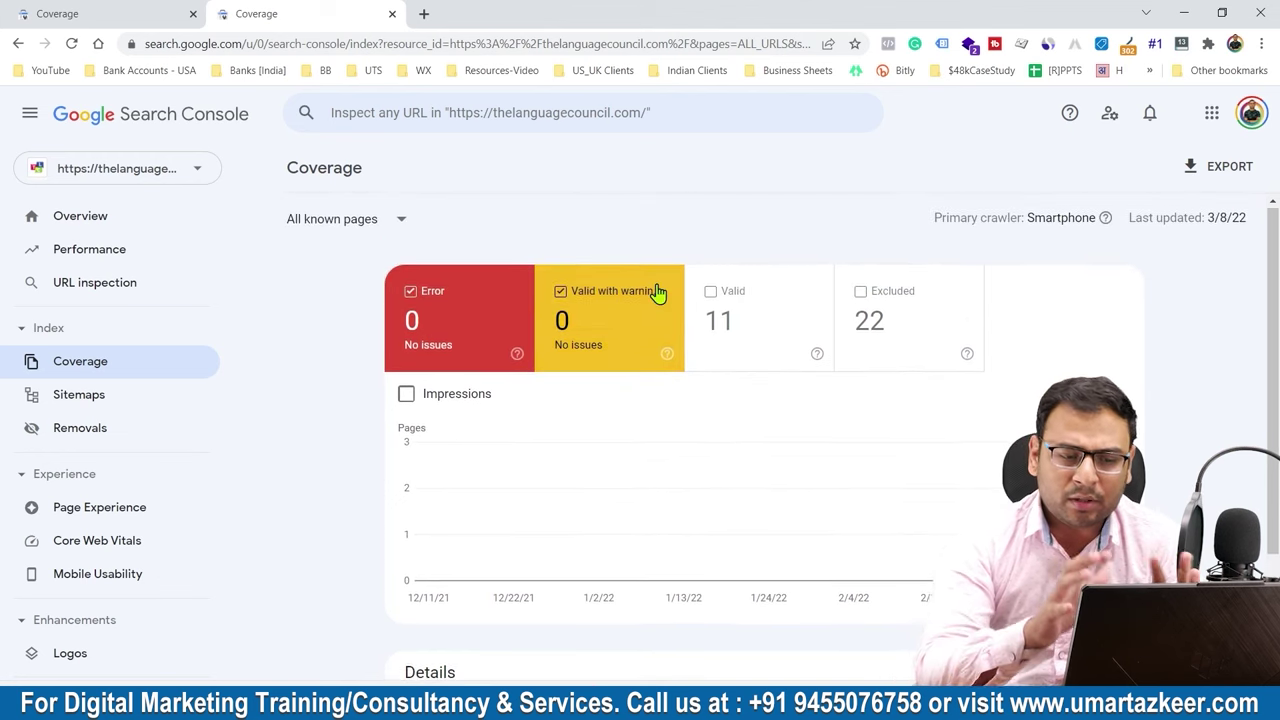
left_click(750, 292)
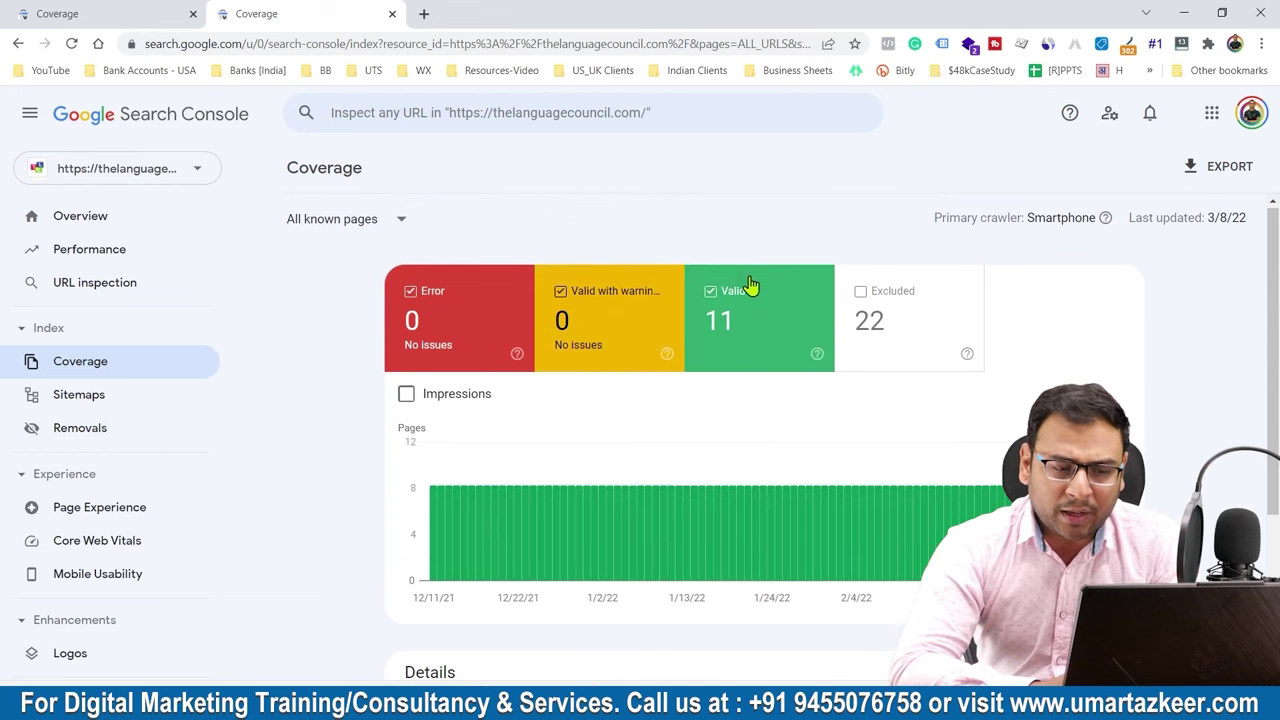
scroll(805, 500, "down", 2)
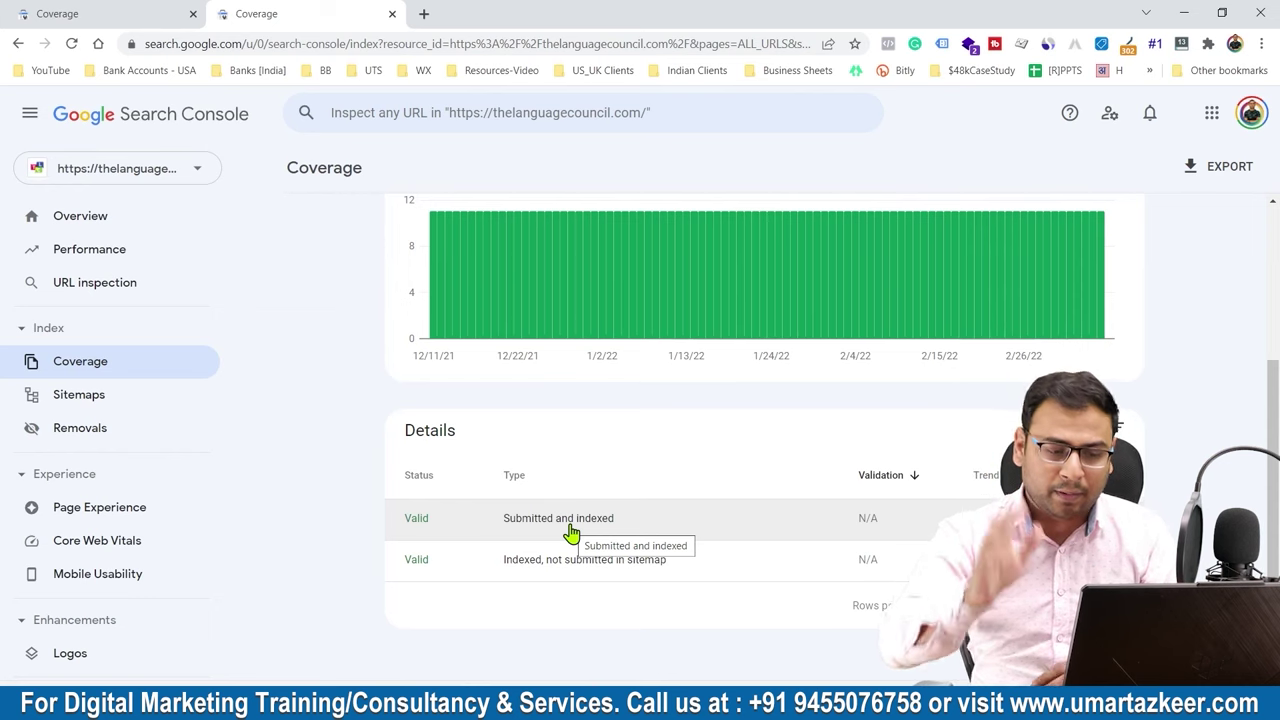
scroll(672, 346, "up", 2)
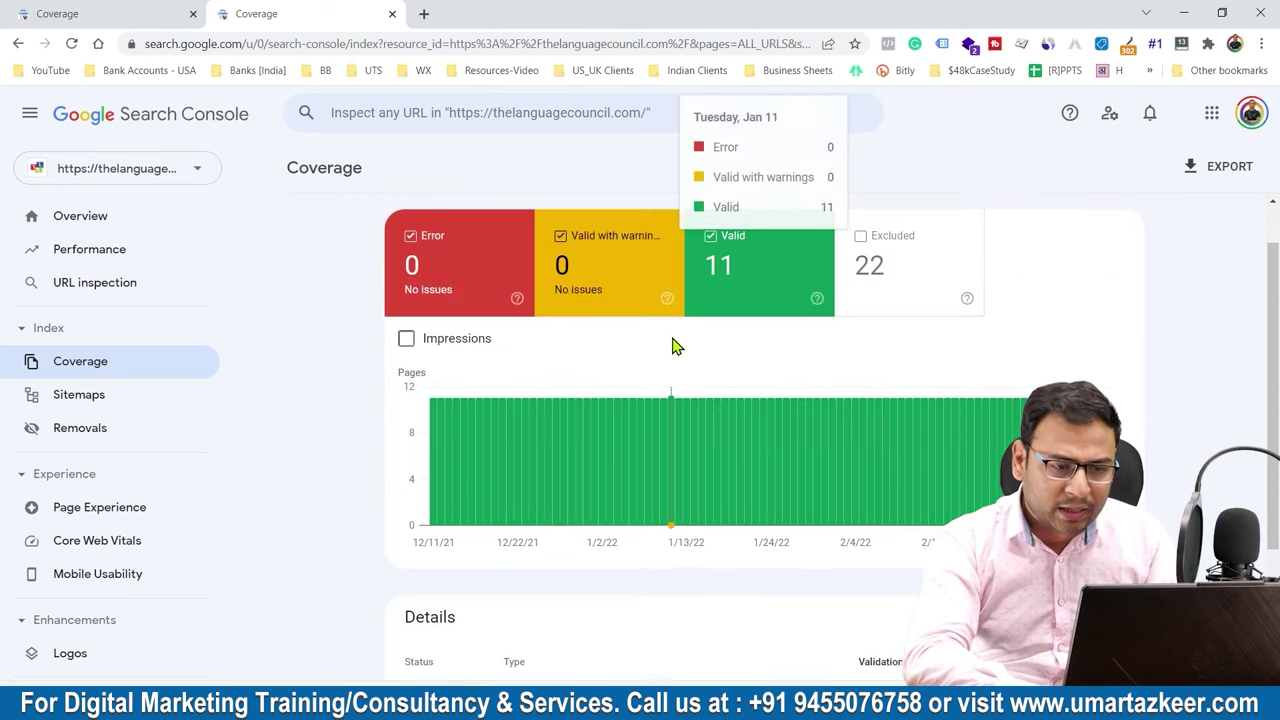
scroll(735, 573, "down", 2)
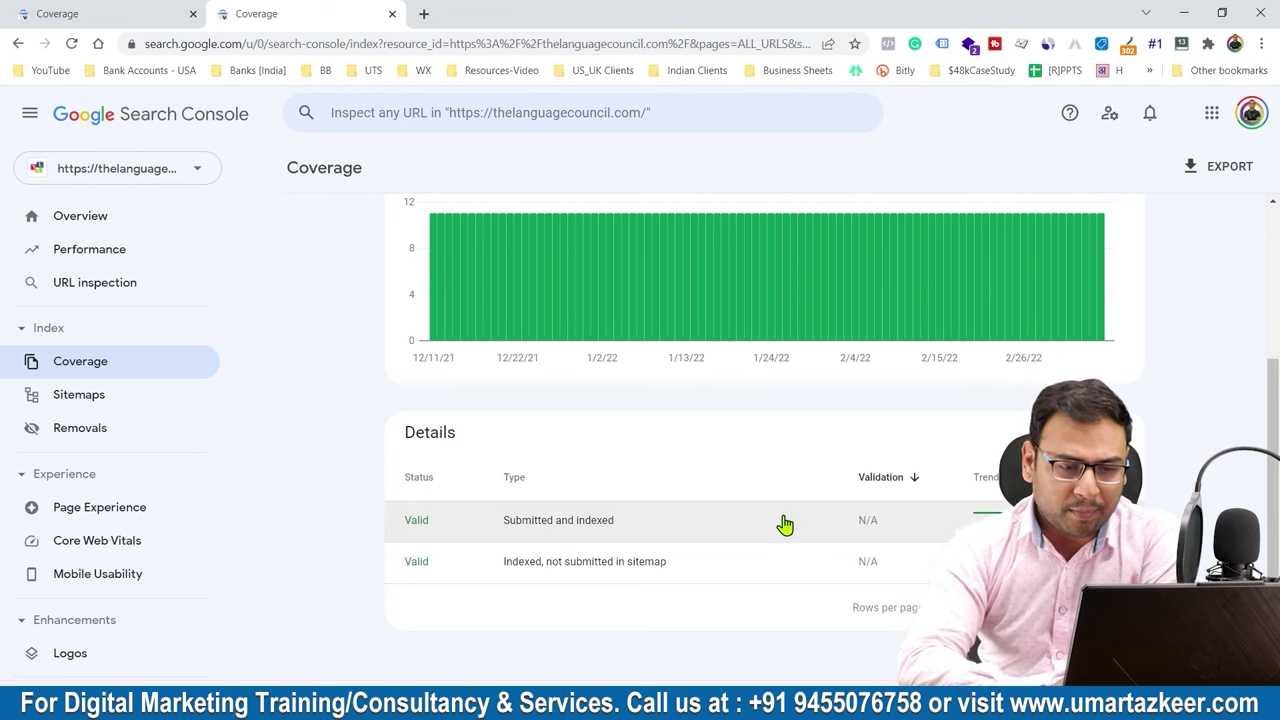
scroll(783, 523, "up", 3)
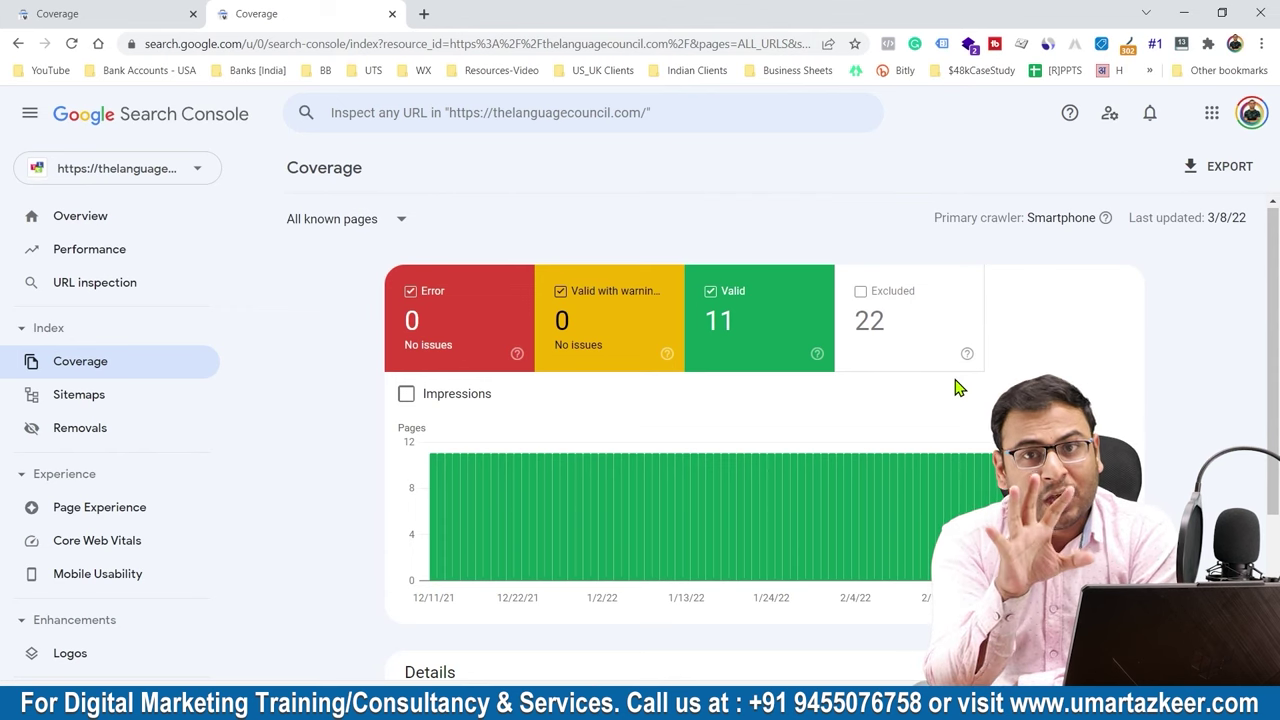
Limit the Coverage report to Excluded pages only and examine the exclusion types in the Details table.
left_click(895, 331)
scroll(846, 486, "down", 1)
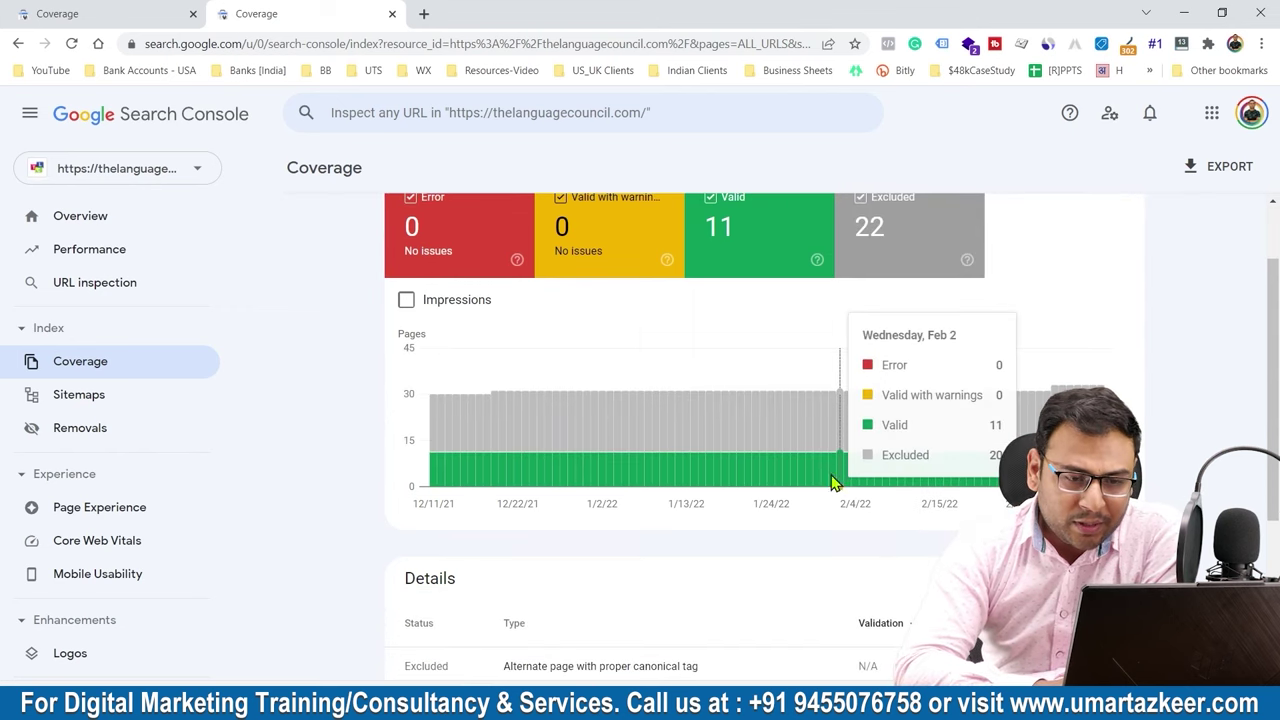
left_click(786, 241)
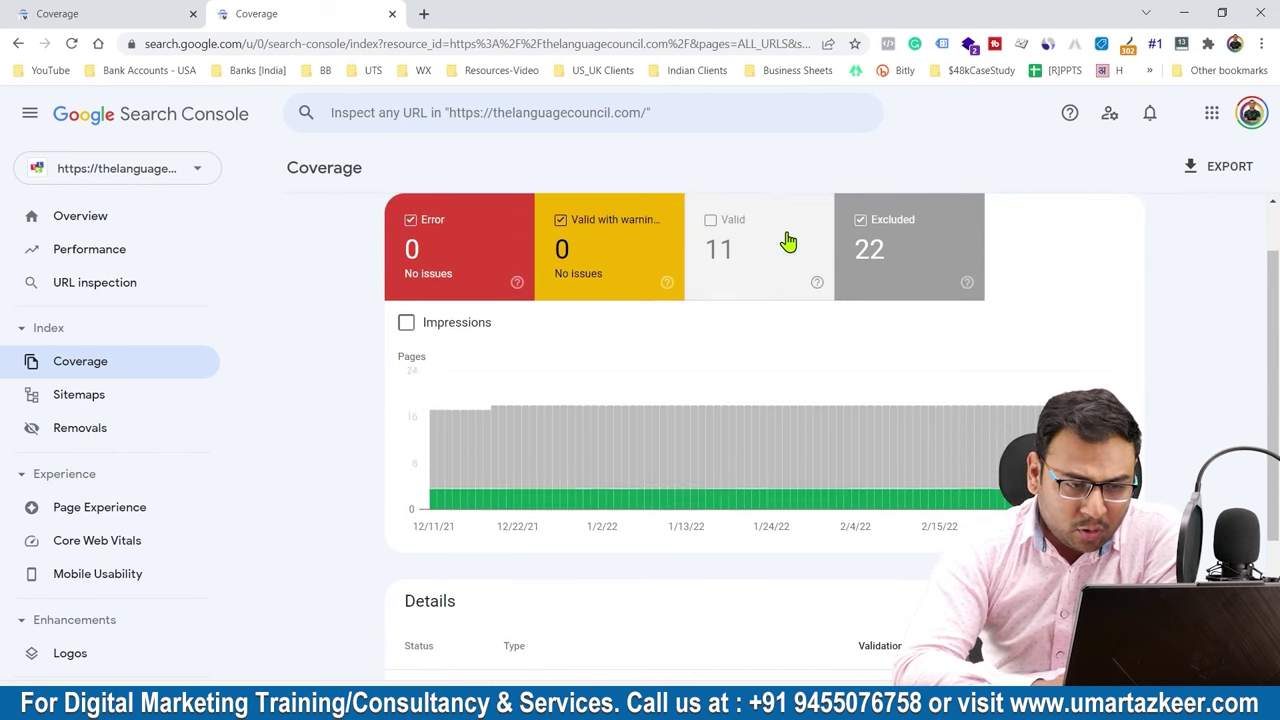
left_click(632, 252)
left_click(490, 263)
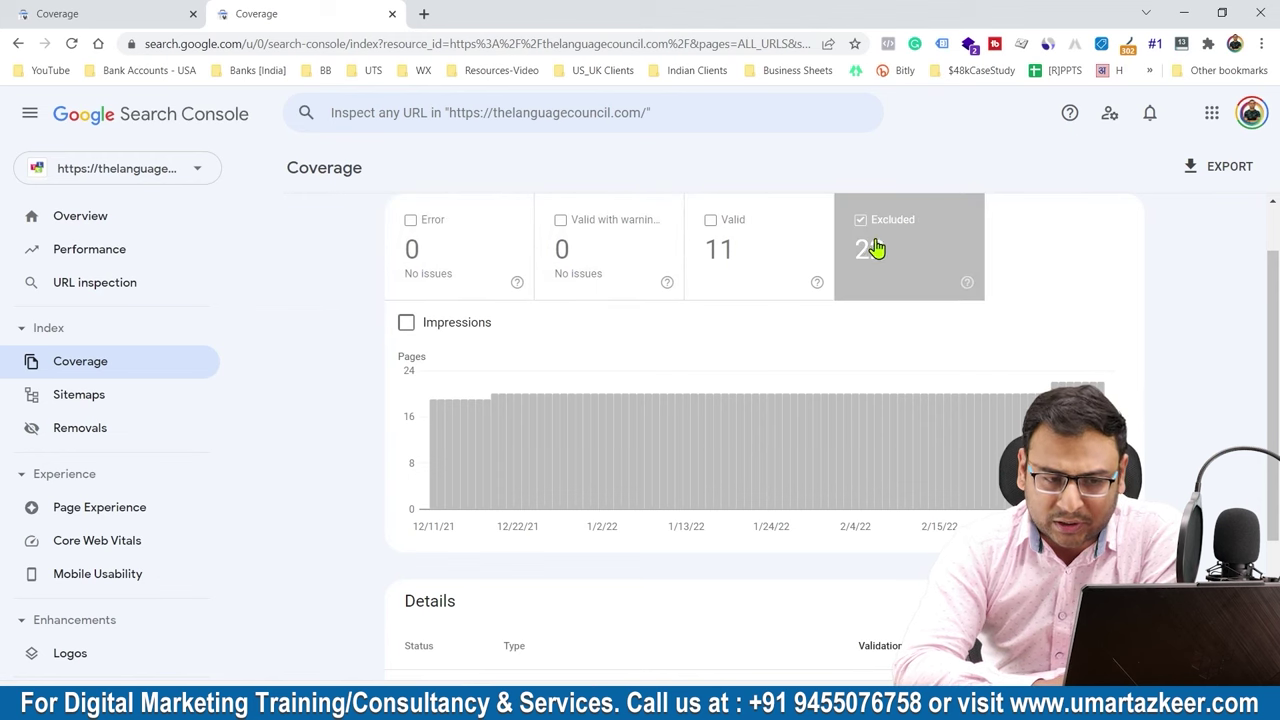
scroll(810, 545, "down", 3)
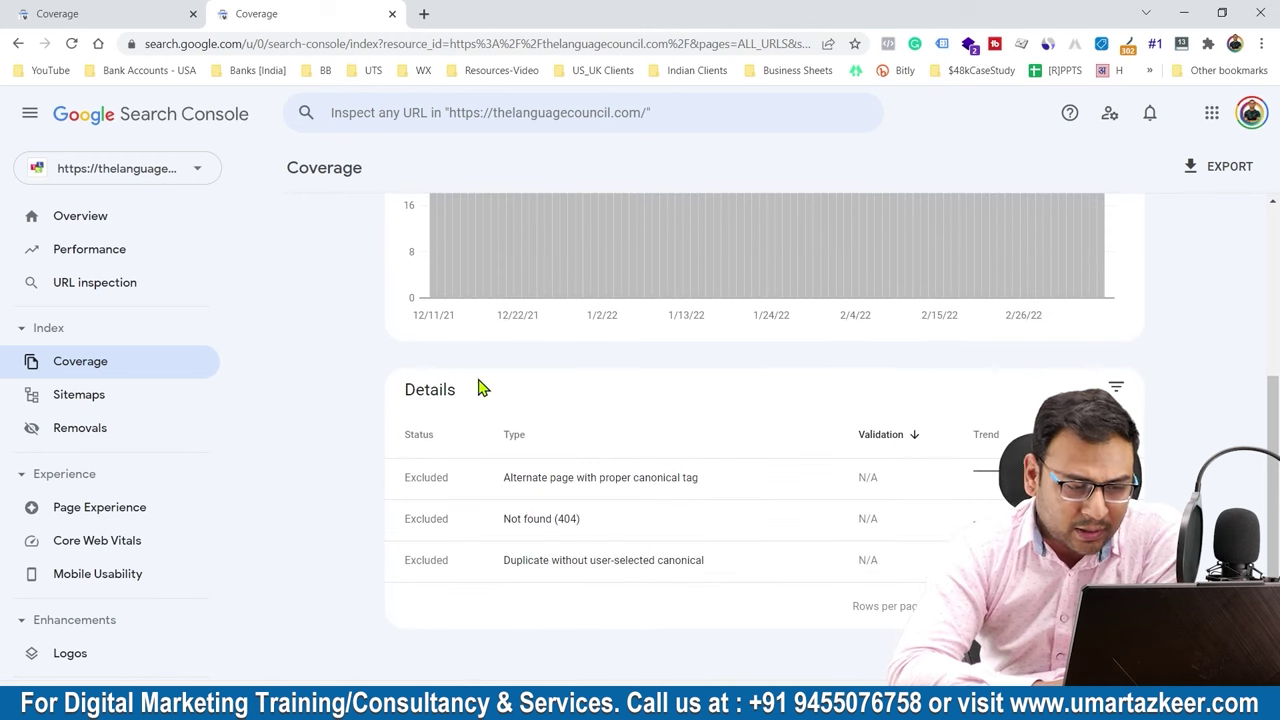
scroll(600, 380, "up", 1)
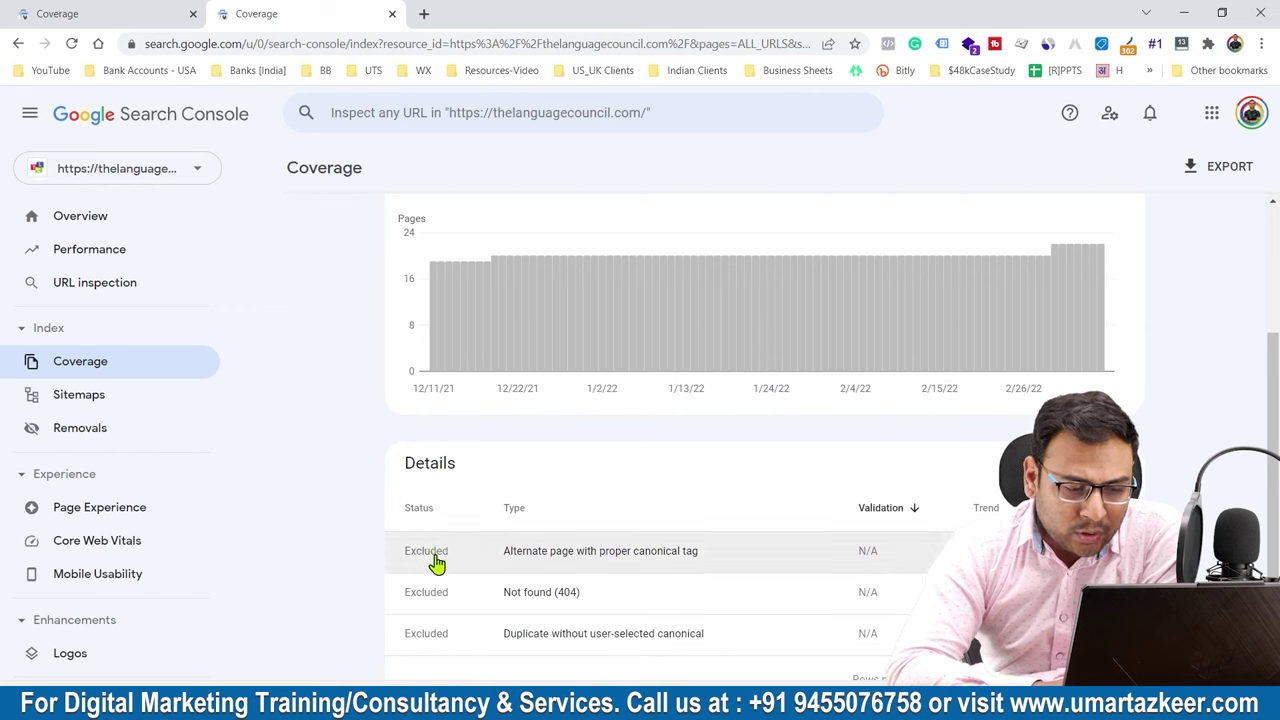
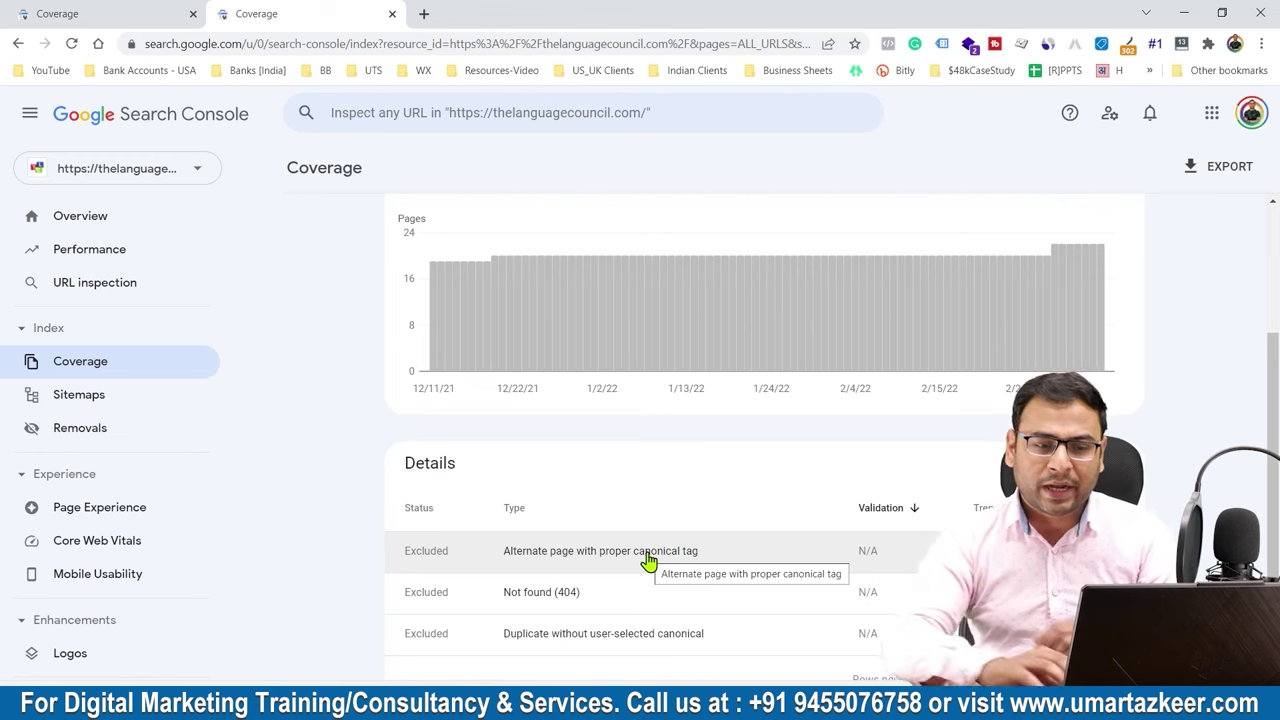
scroll(847, 458, "up", 2)
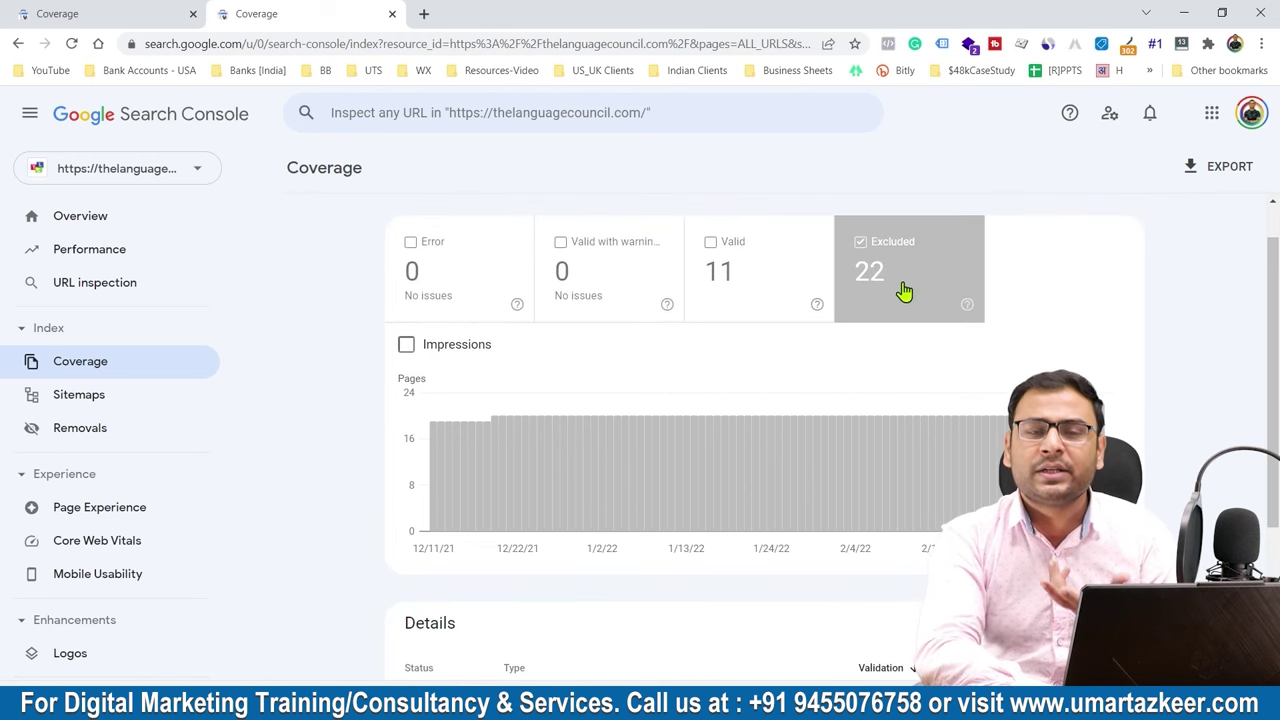
scroll(863, 437, "down", 2)
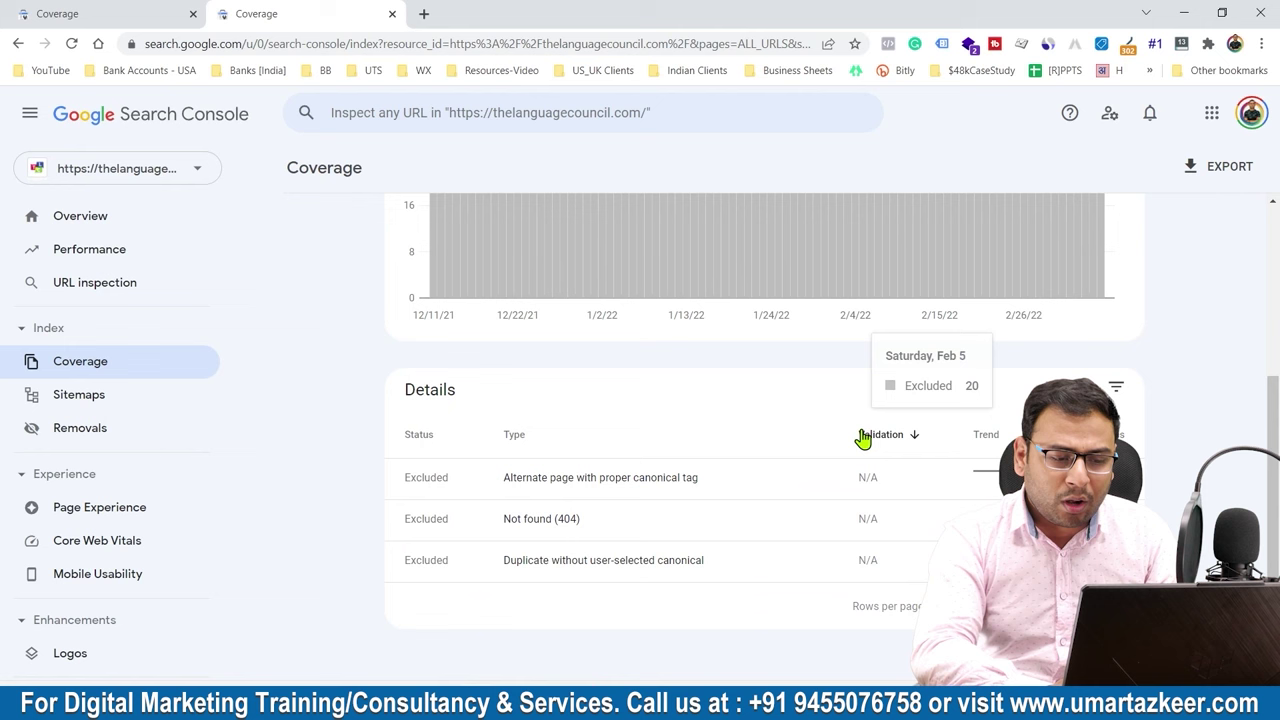
View the examples for "Alternate page with proper canonical tag", open the about.html example page, and inspect the end of its URL.
left_click(538, 488)
scroll(720, 482, "down", 5)
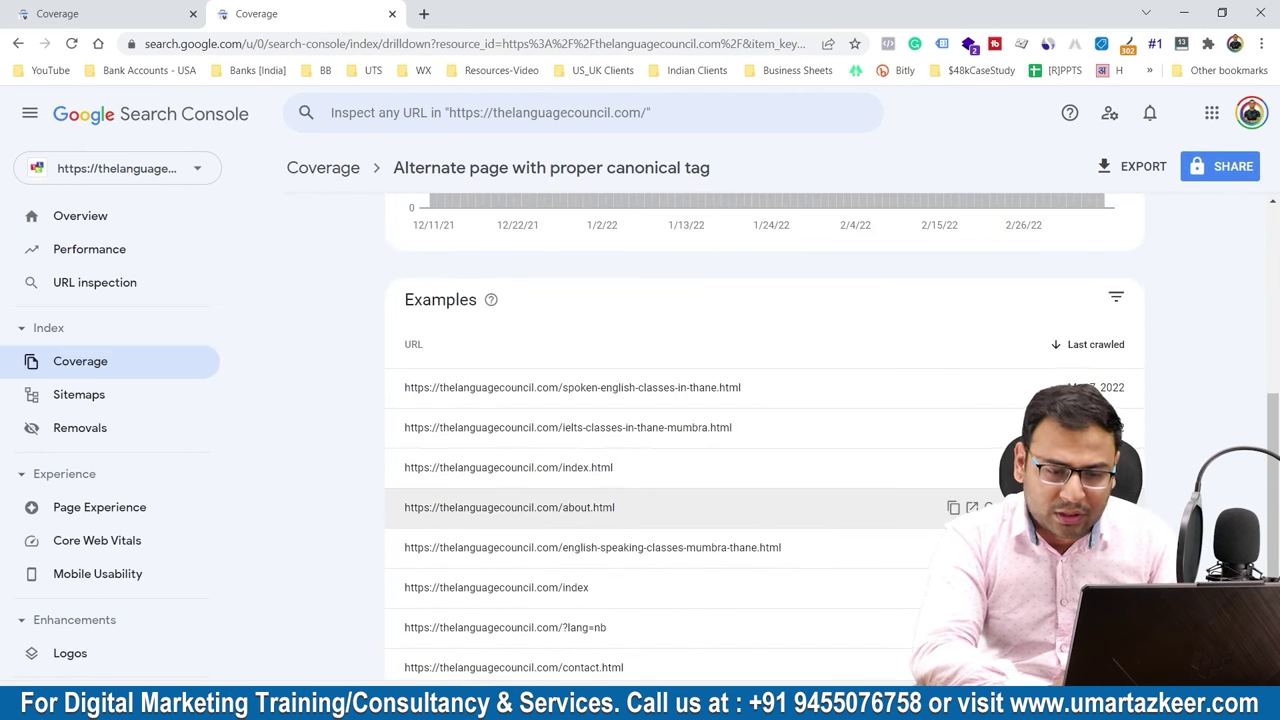
left_click(972, 507)
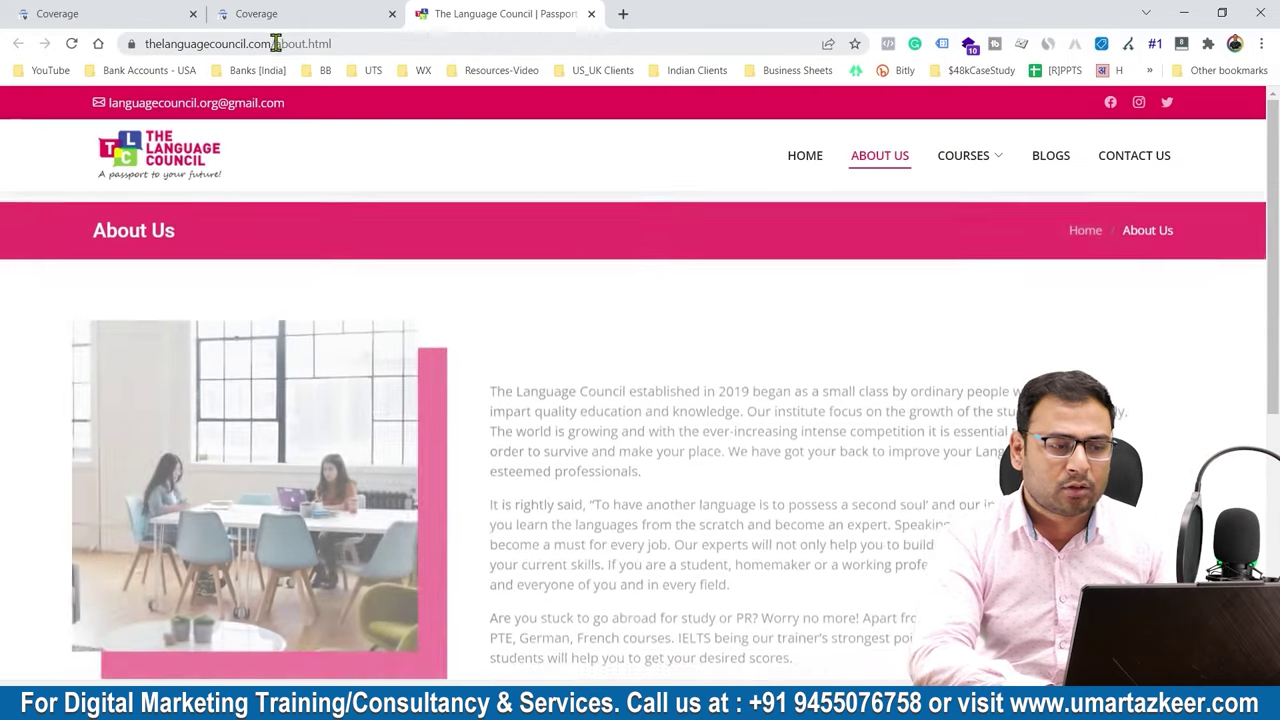
left_click_drag(276, 44, 332, 44)
left_click(413, 45)
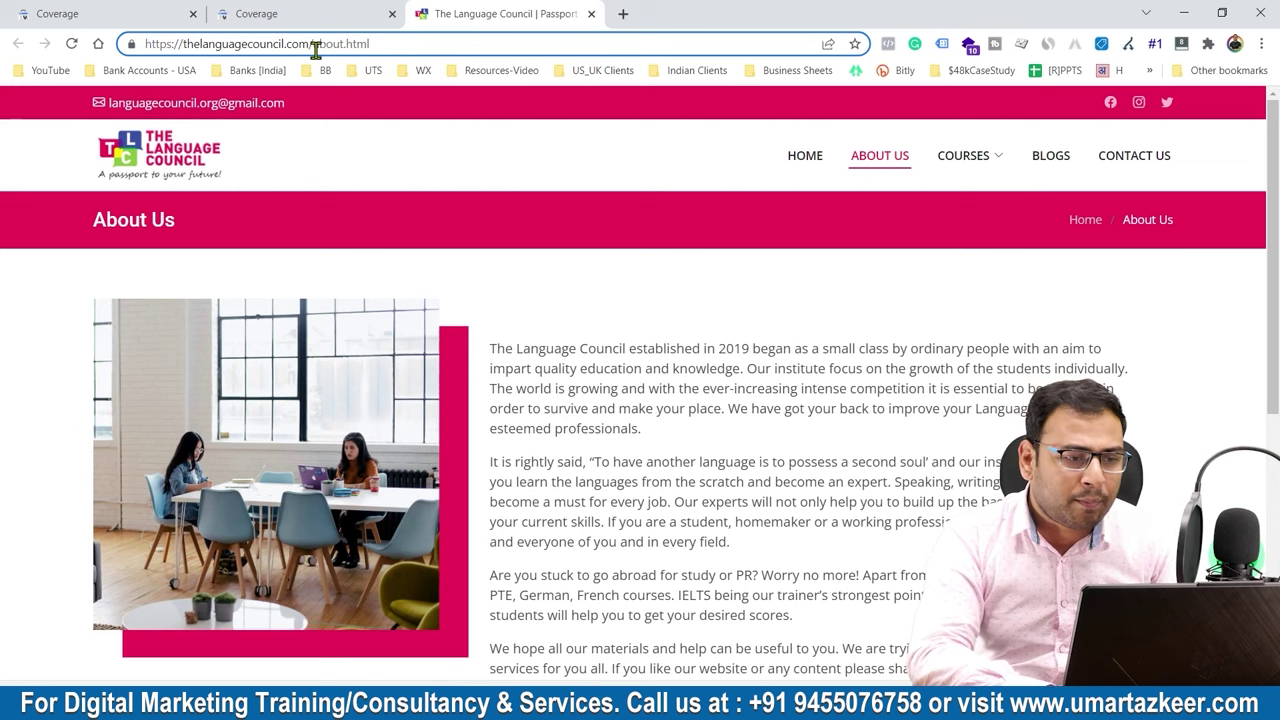
left_click_drag(316, 44, 375, 44)
left_click(424, 45)
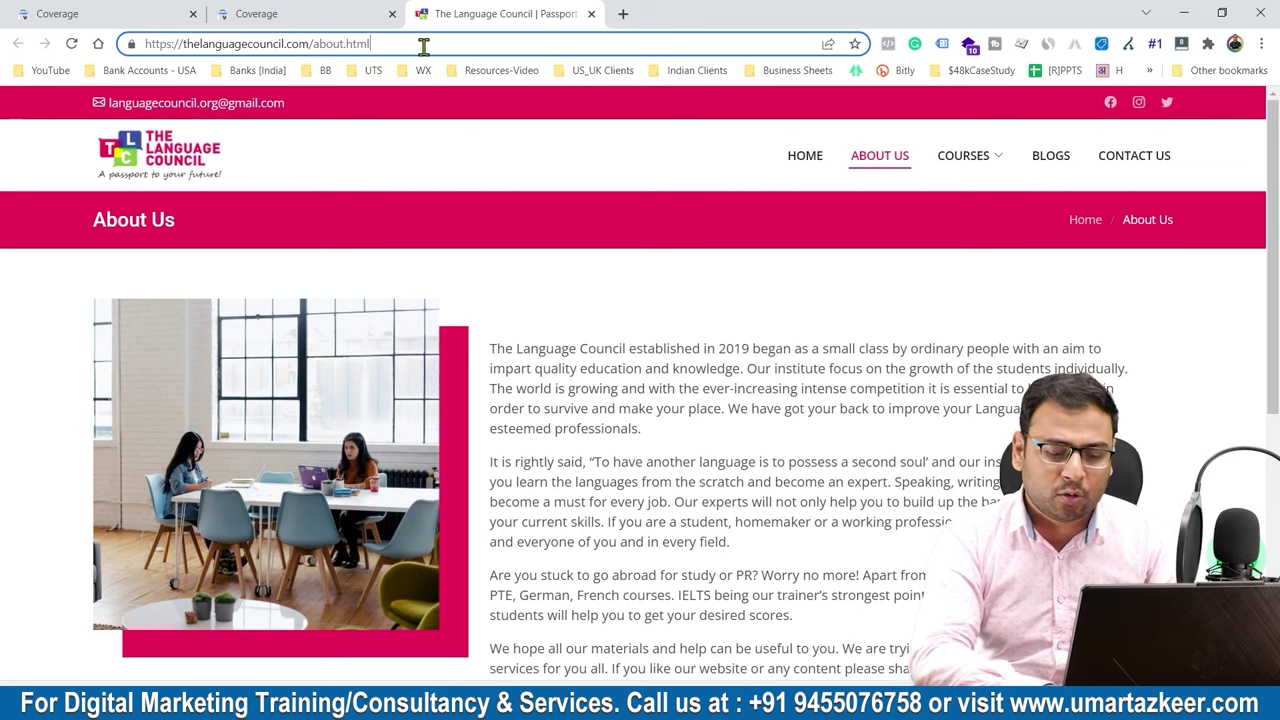
key("BackSpace")
key("BackSpace")
key("BackSpace")
key("BackSpace")
key("BackSpace")
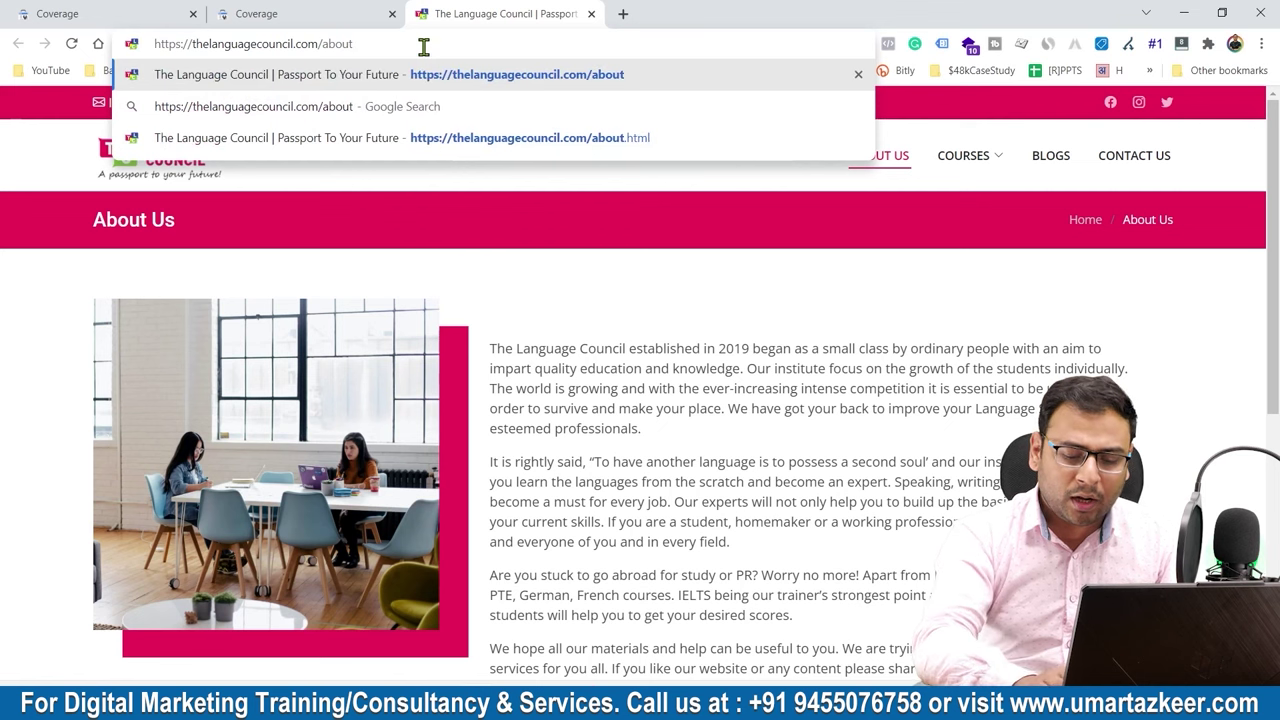
key("Return")
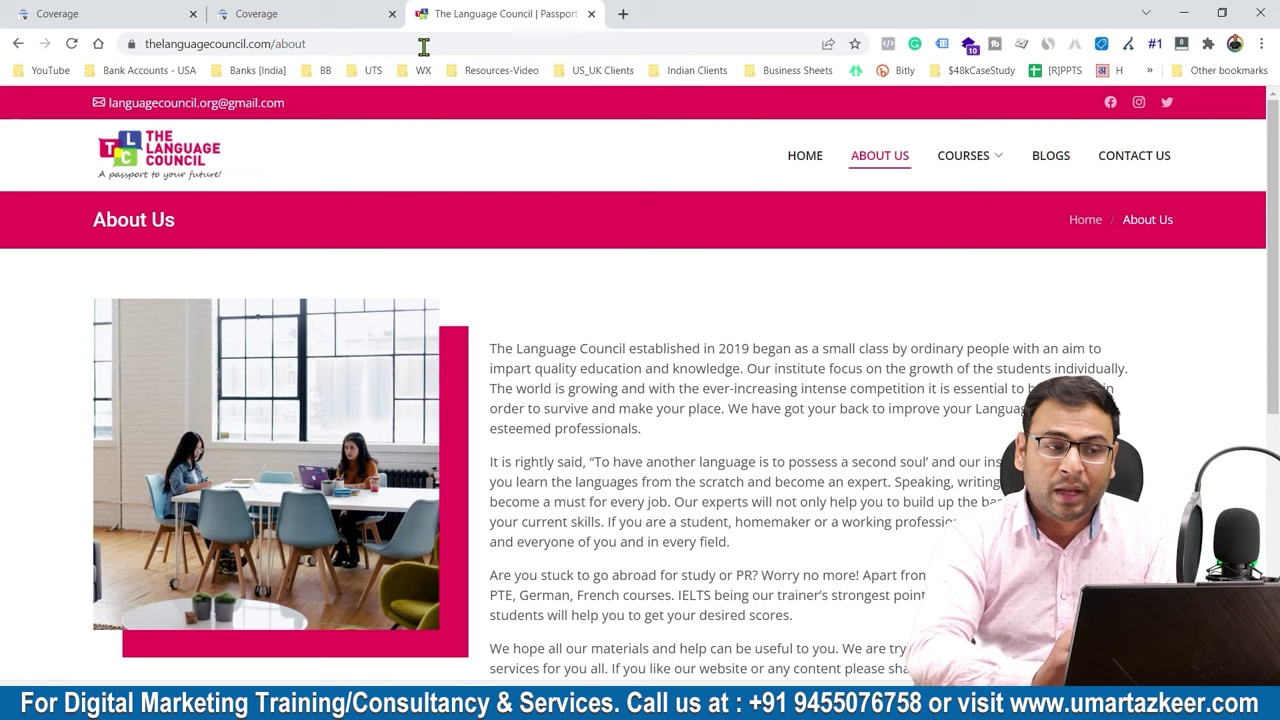
left_click(424, 47)
key("ctrl+c")
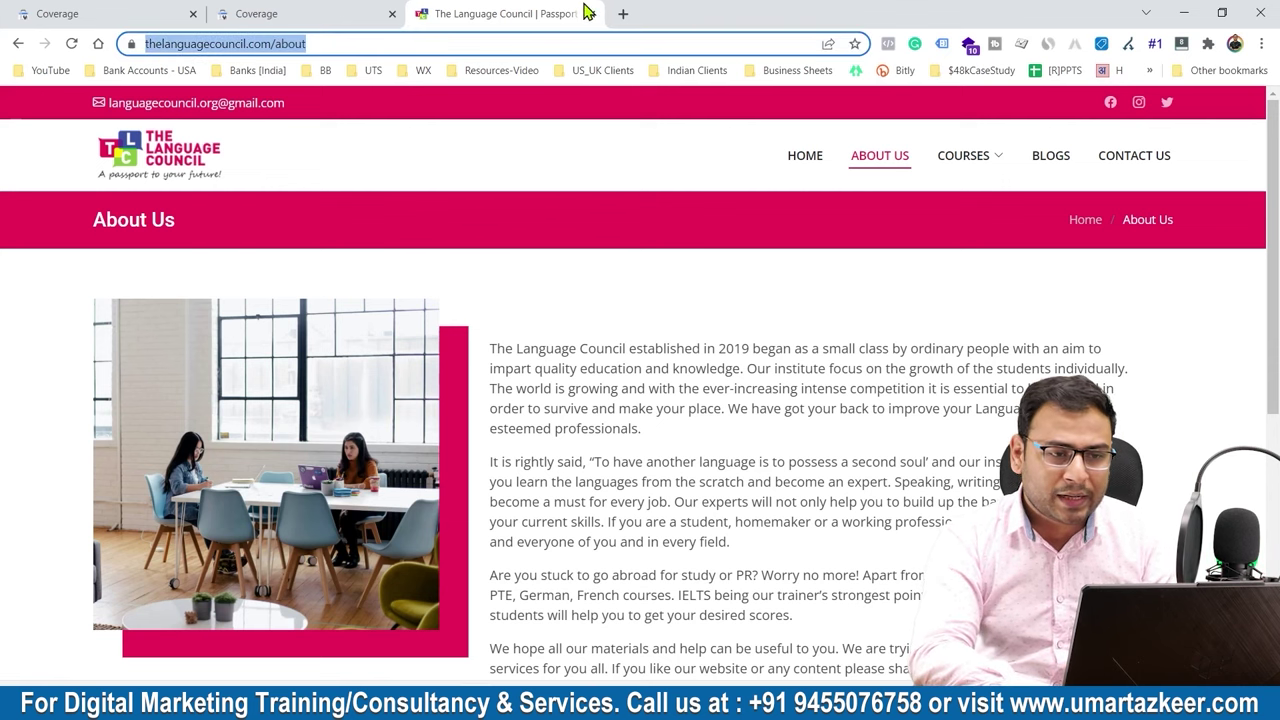
left_click(624, 14)
key("ctrl+v")
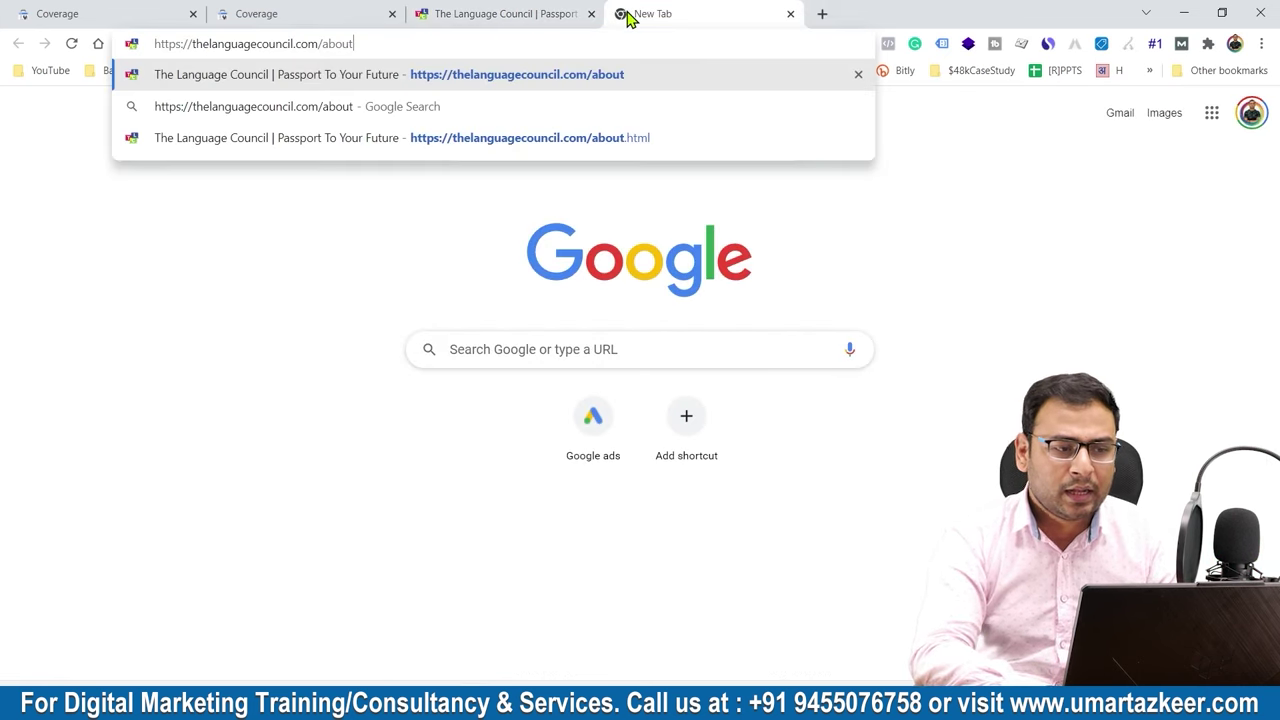
type(".html")
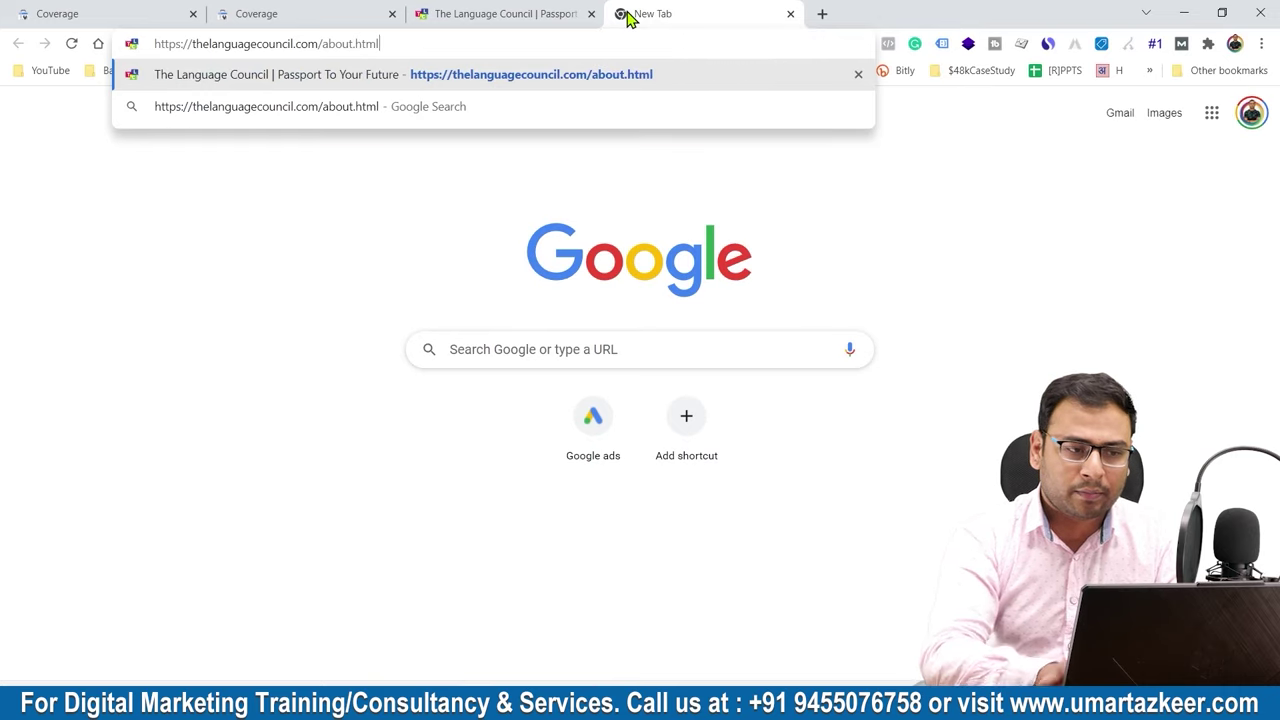
key("Return")
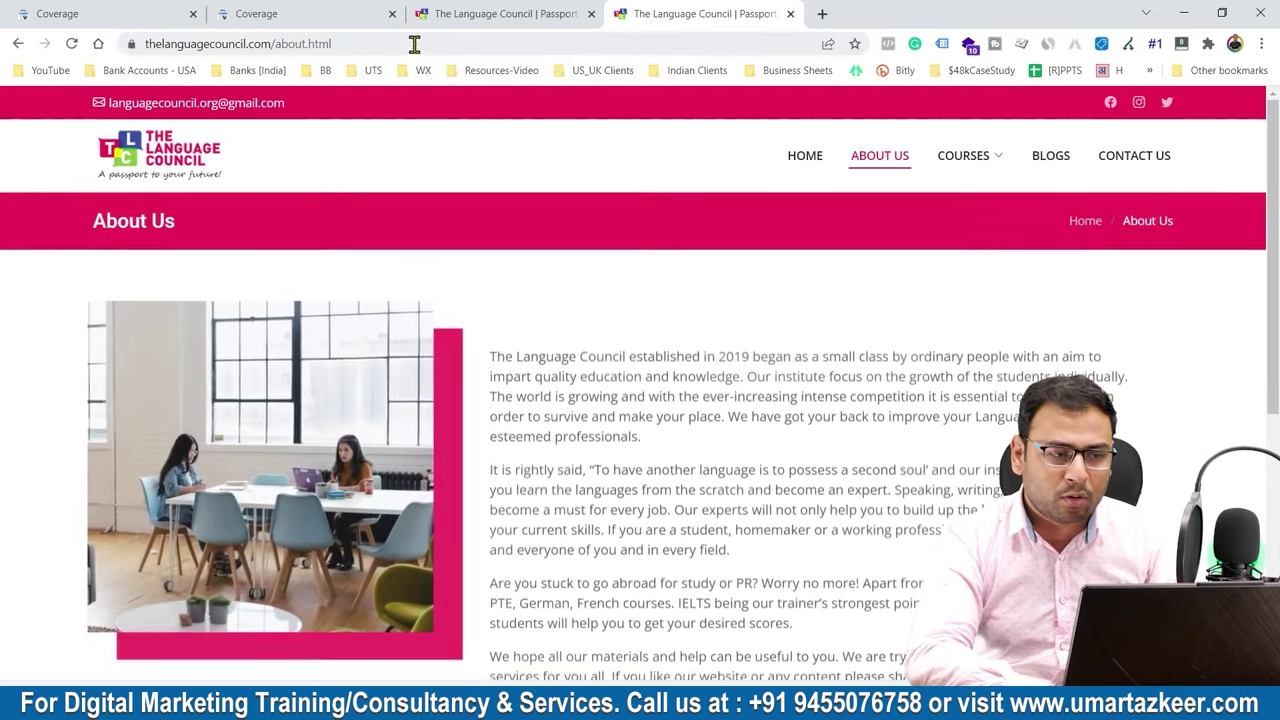
Compare the content and URLs of the /about and /about.html versions of the About Us page, noting the .html ending.
left_click(415, 43)
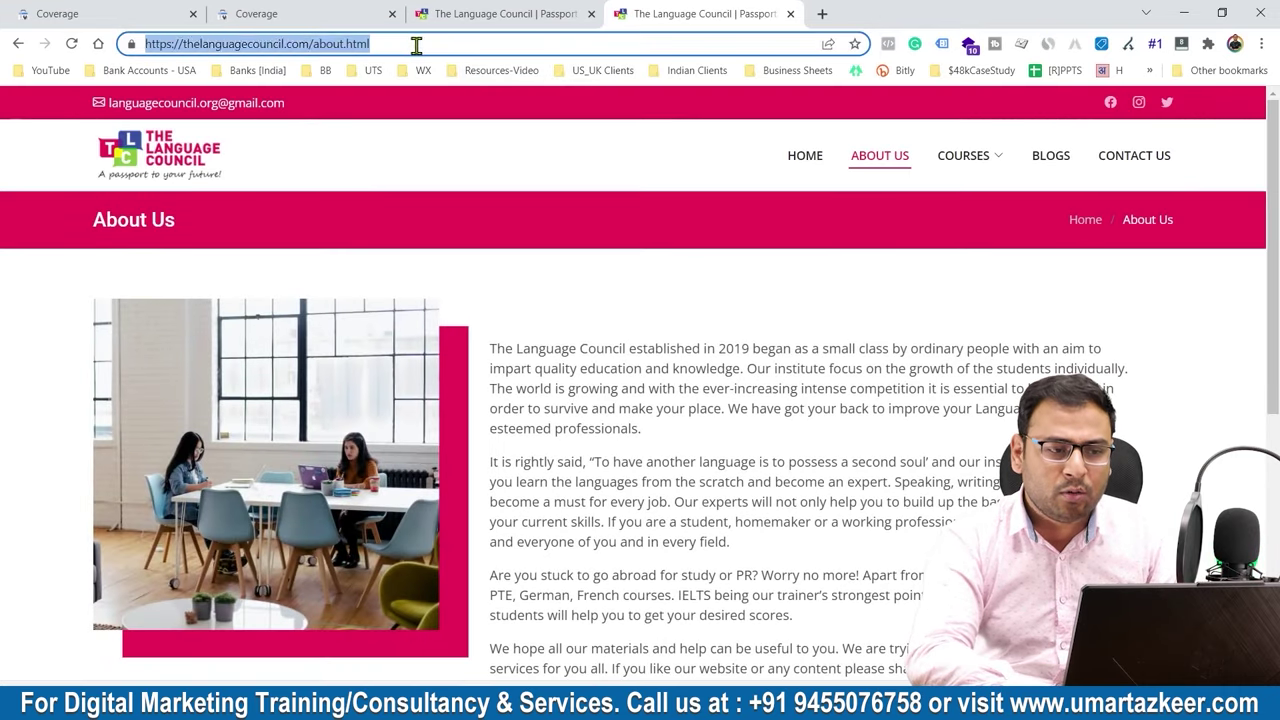
left_click(530, 14)
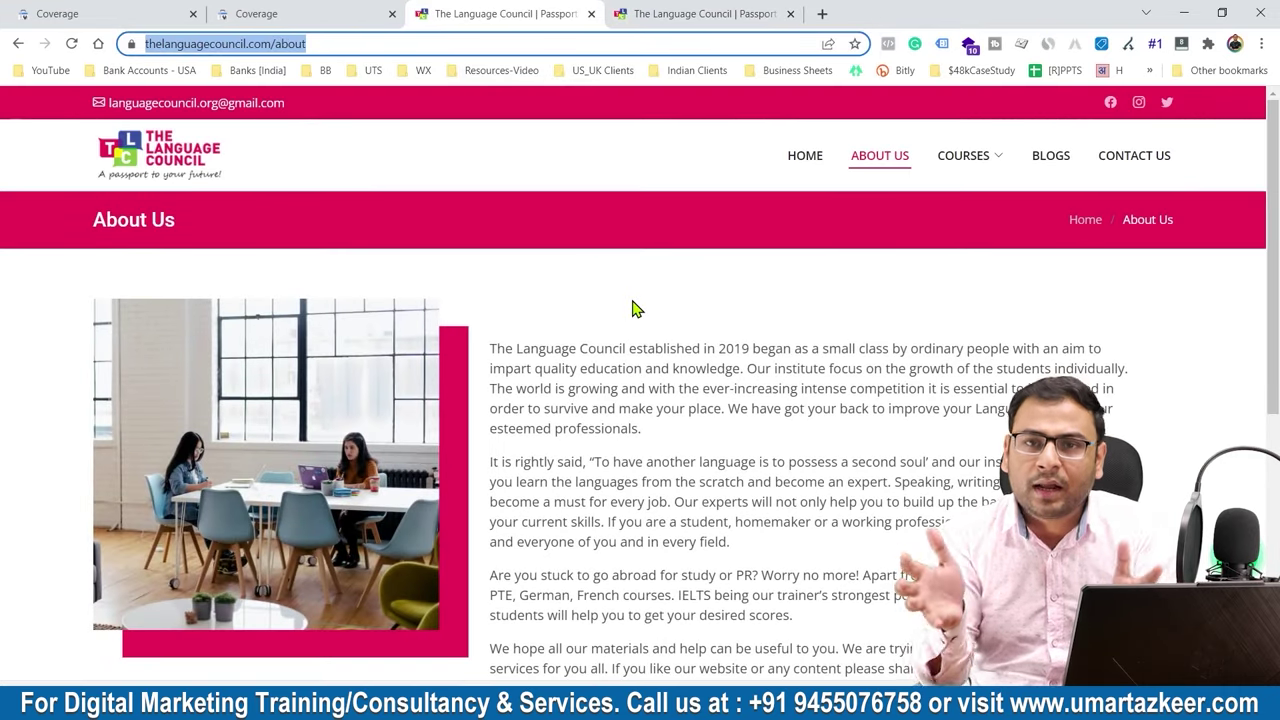
left_click(777, 13)
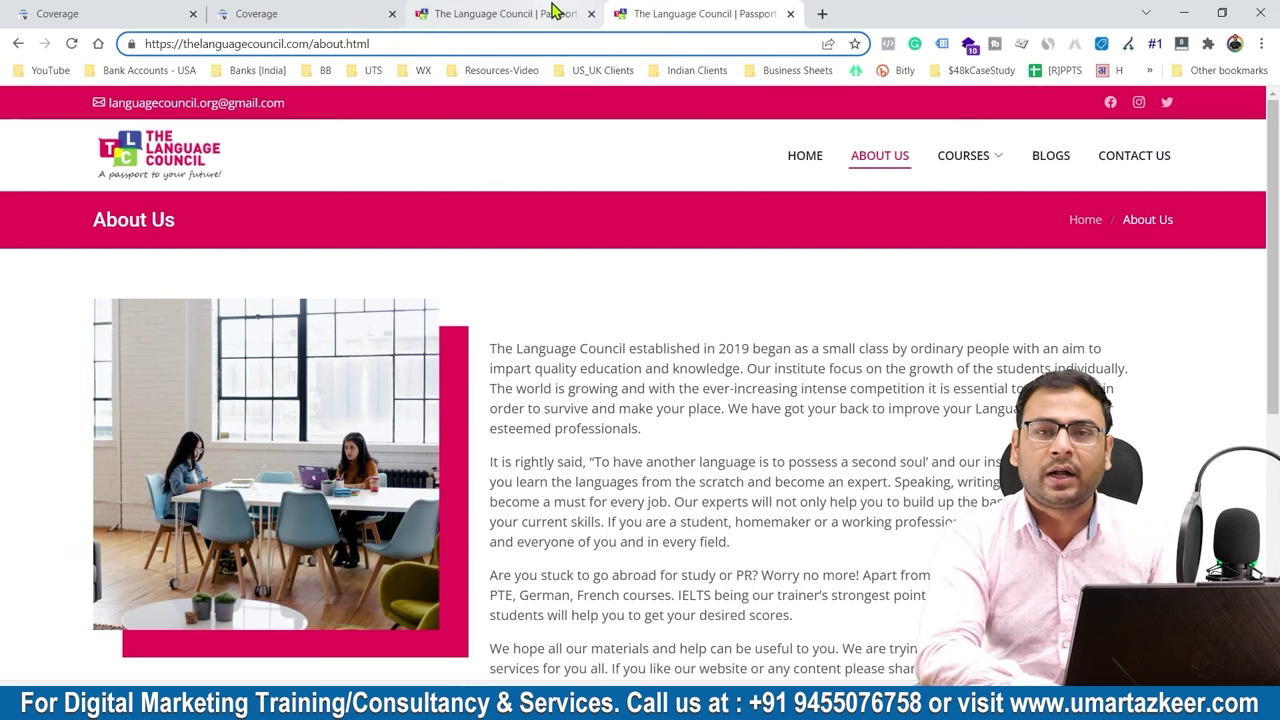
left_click(366, 44)
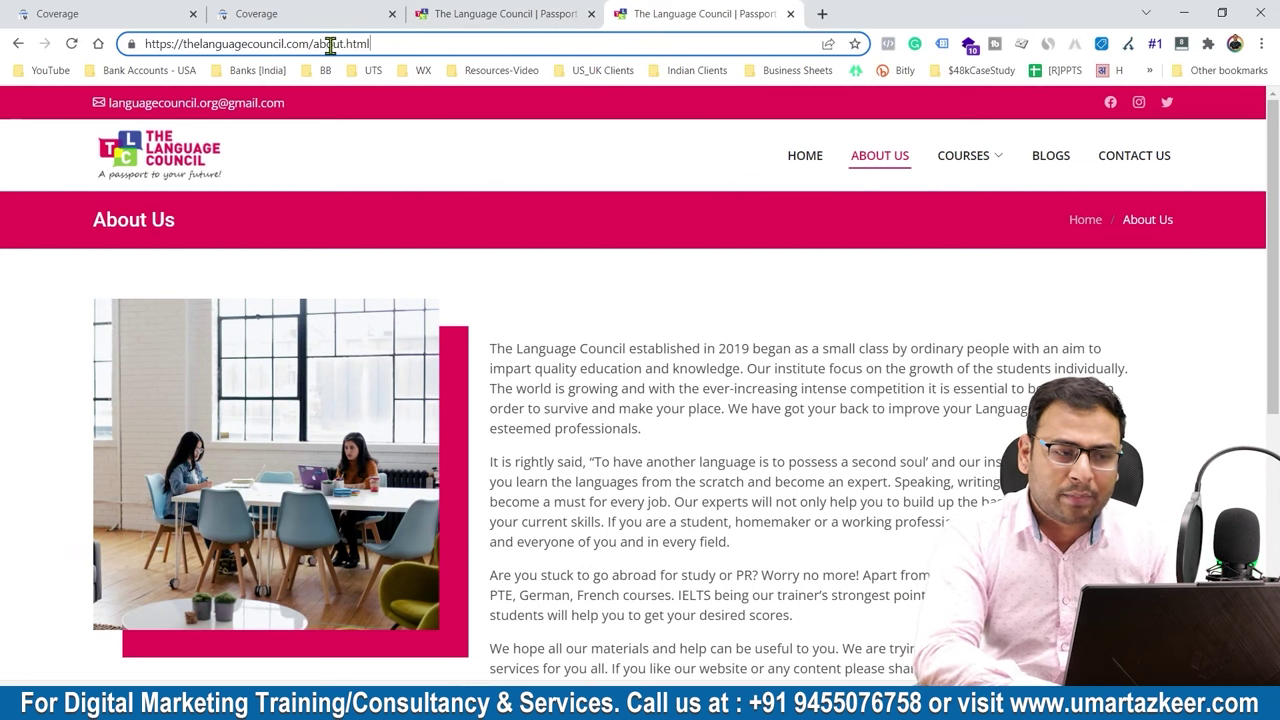
left_click(513, 10)
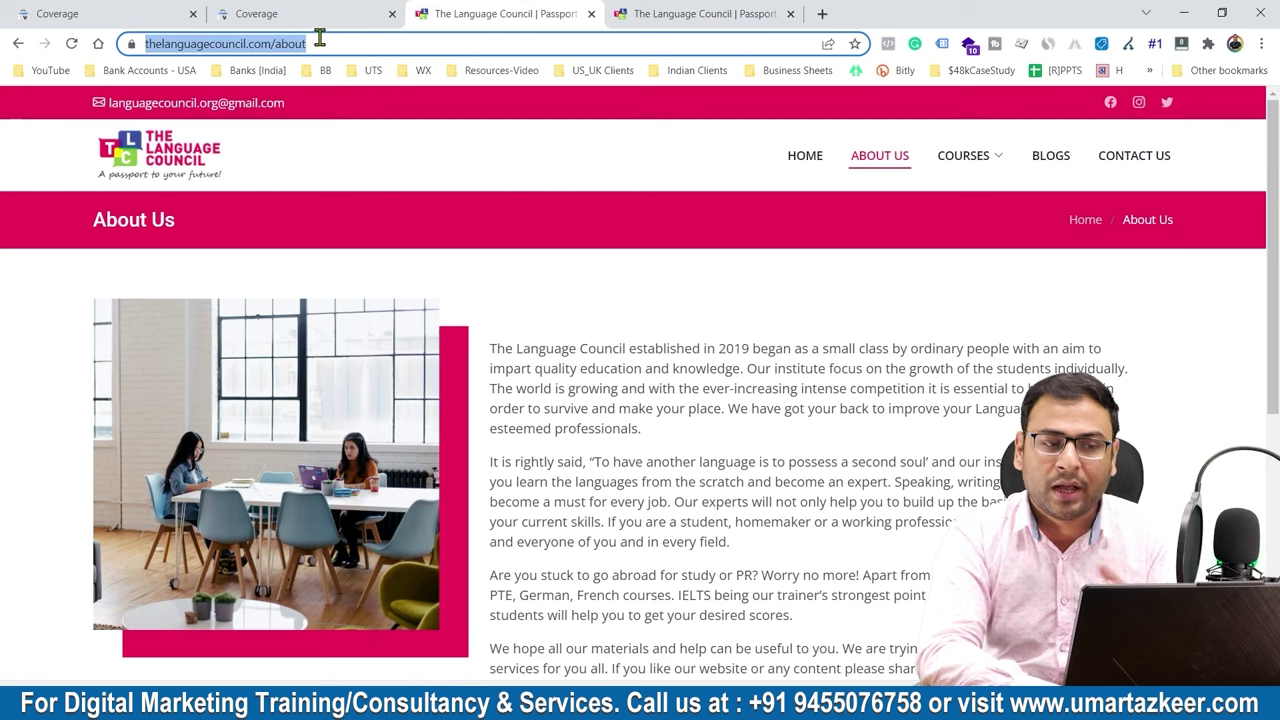
left_click(655, 12)
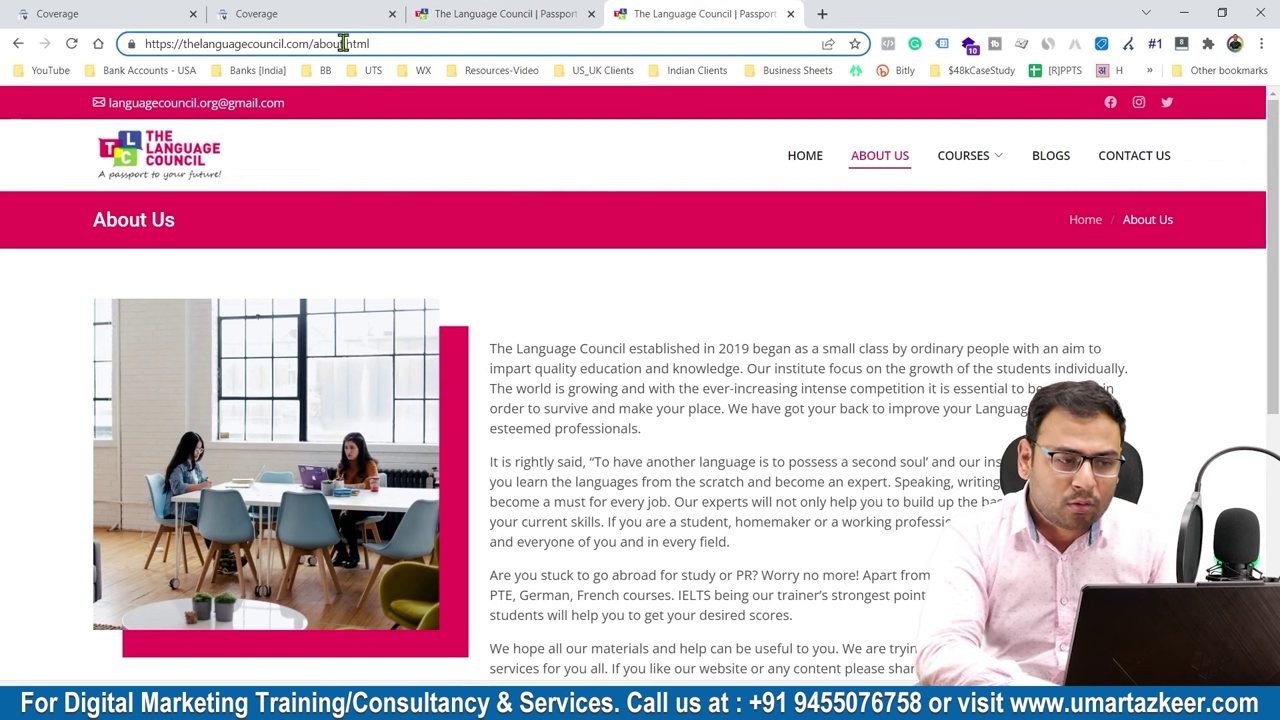
left_click_drag(346, 44, 400, 44)
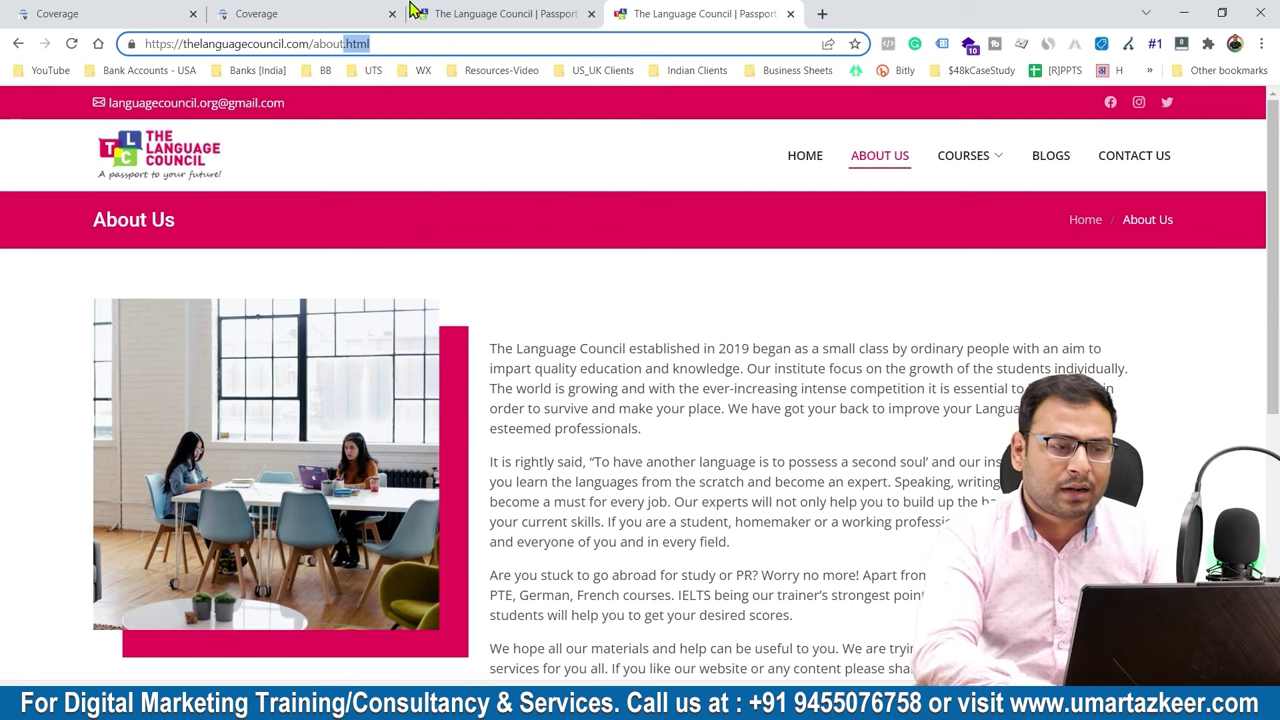
left_click(487, 12)
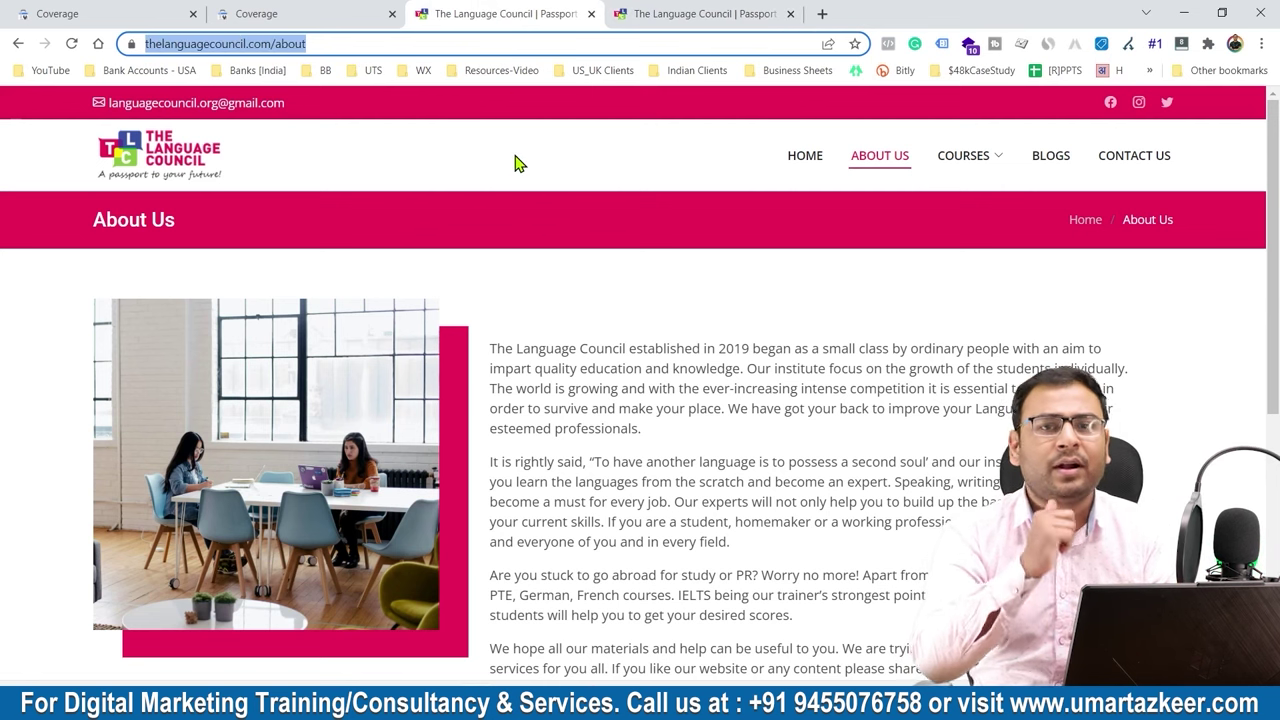
left_click(655, 12)
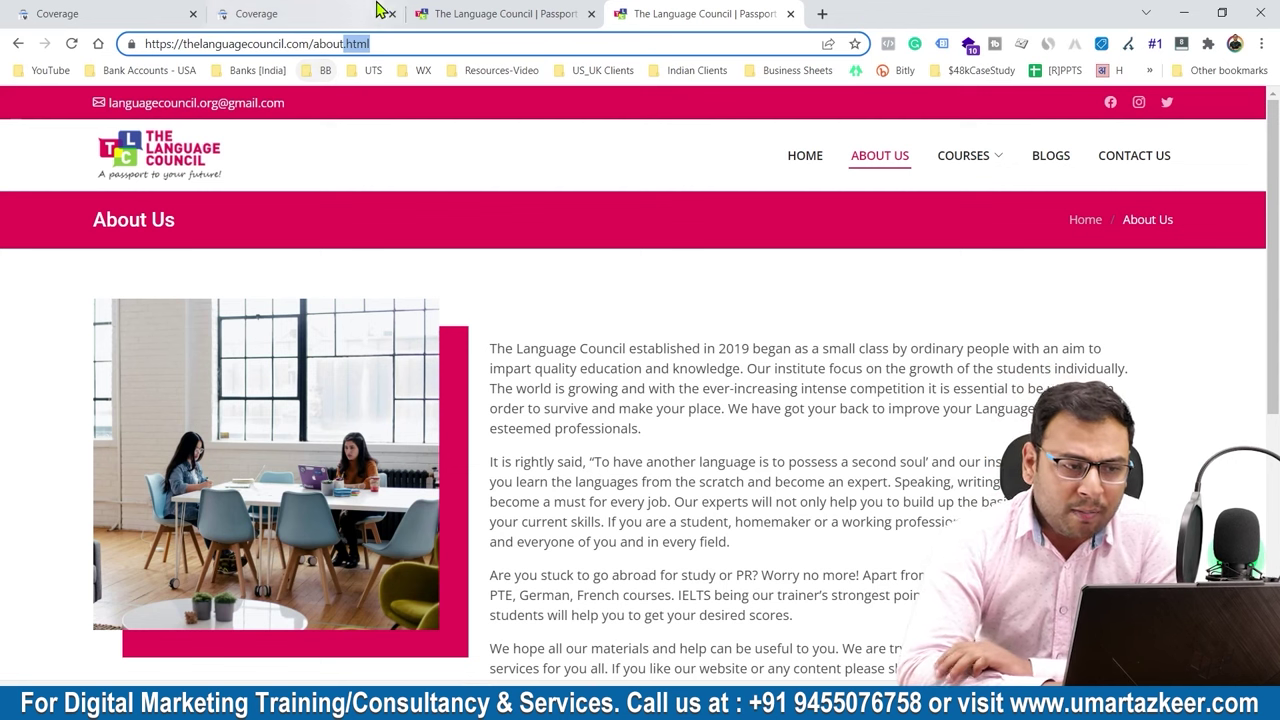
left_click(495, 13)
left_click(643, 11)
left_click(538, 13)
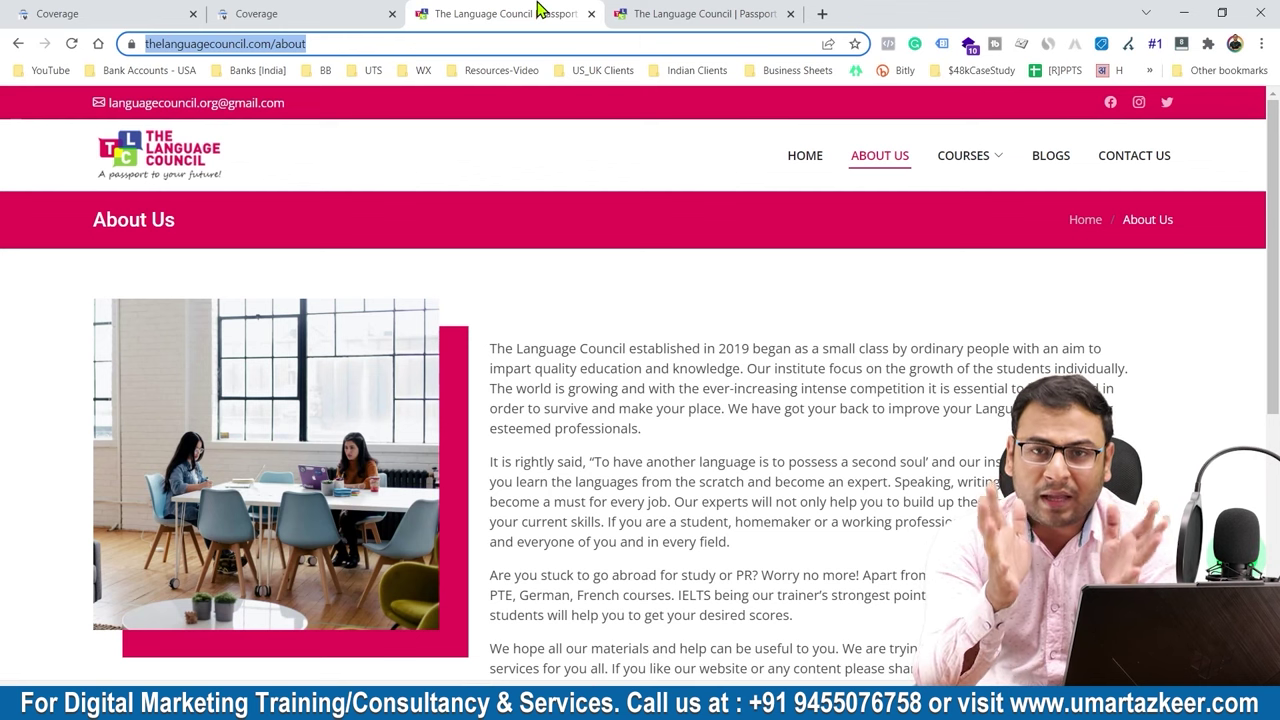
Return to the "Alternate page with proper canonical tag" report and review its affected pages and example URLs.
left_click(354, 9)
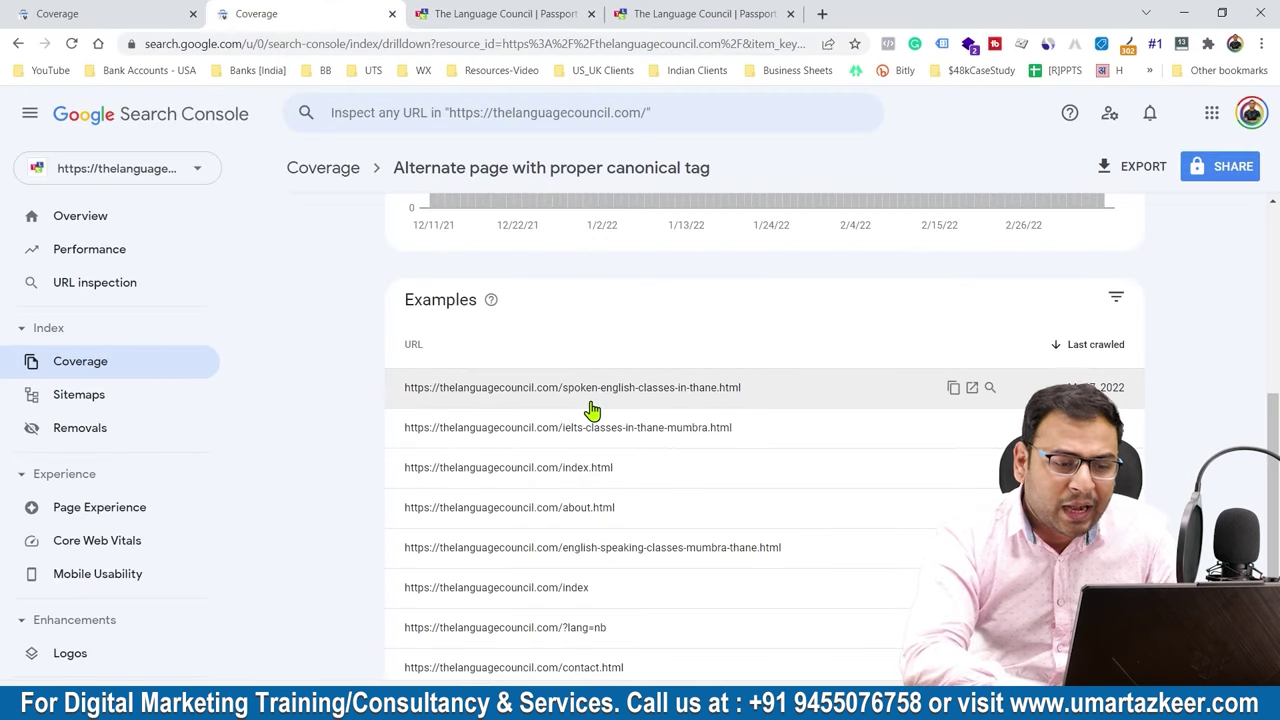
scroll(729, 366, "up", 8)
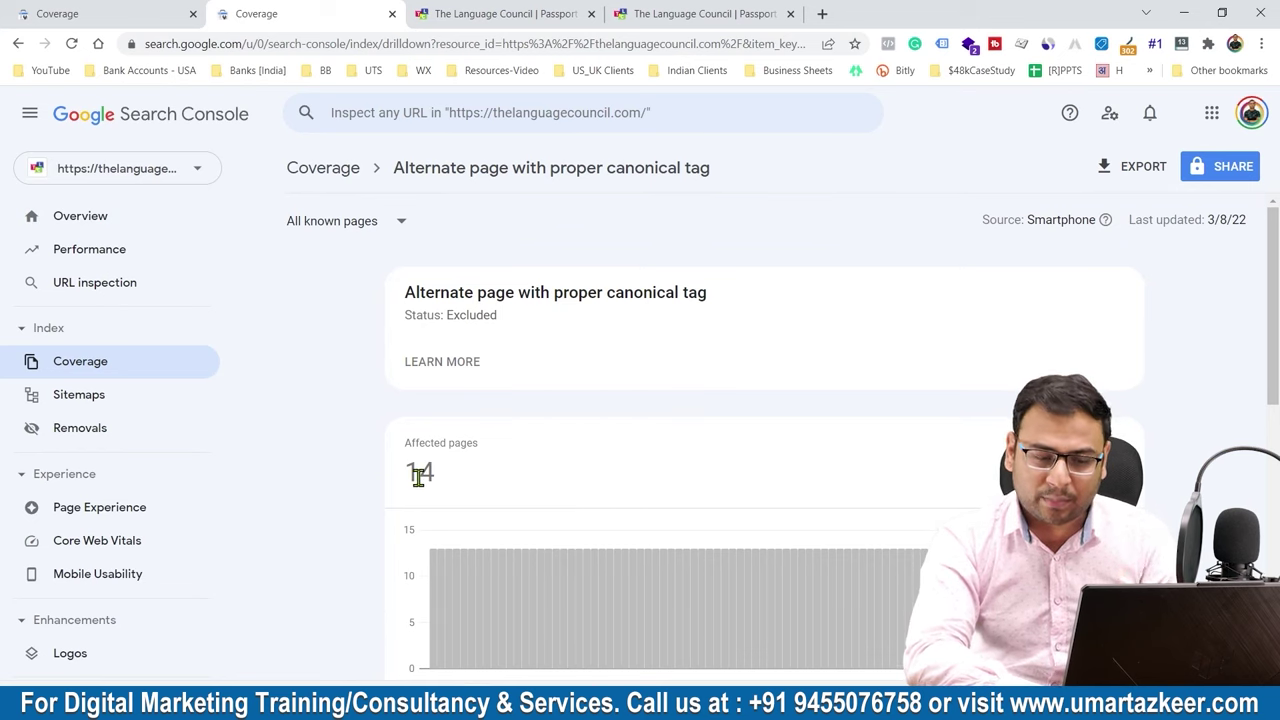
scroll(420, 472, "down", 4)
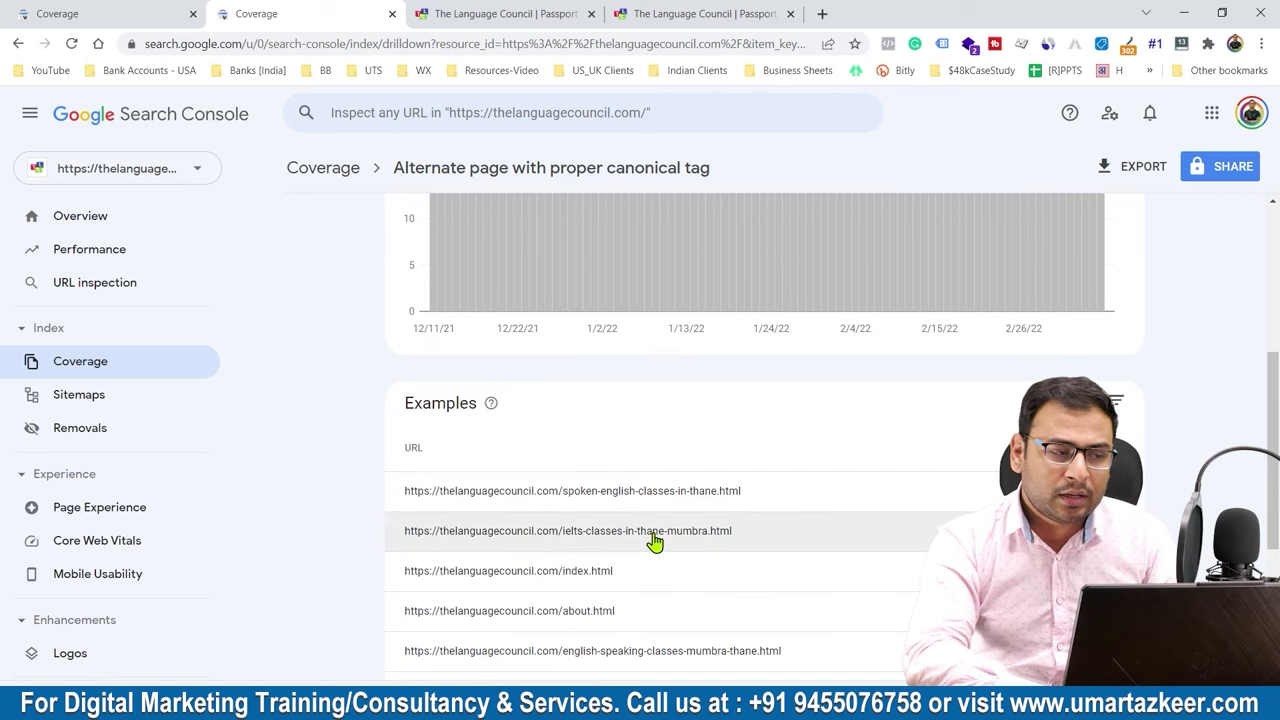
Go back to the excluded Coverage statuses and view the example URLs under "Not found (404)".
left_click(18, 43)
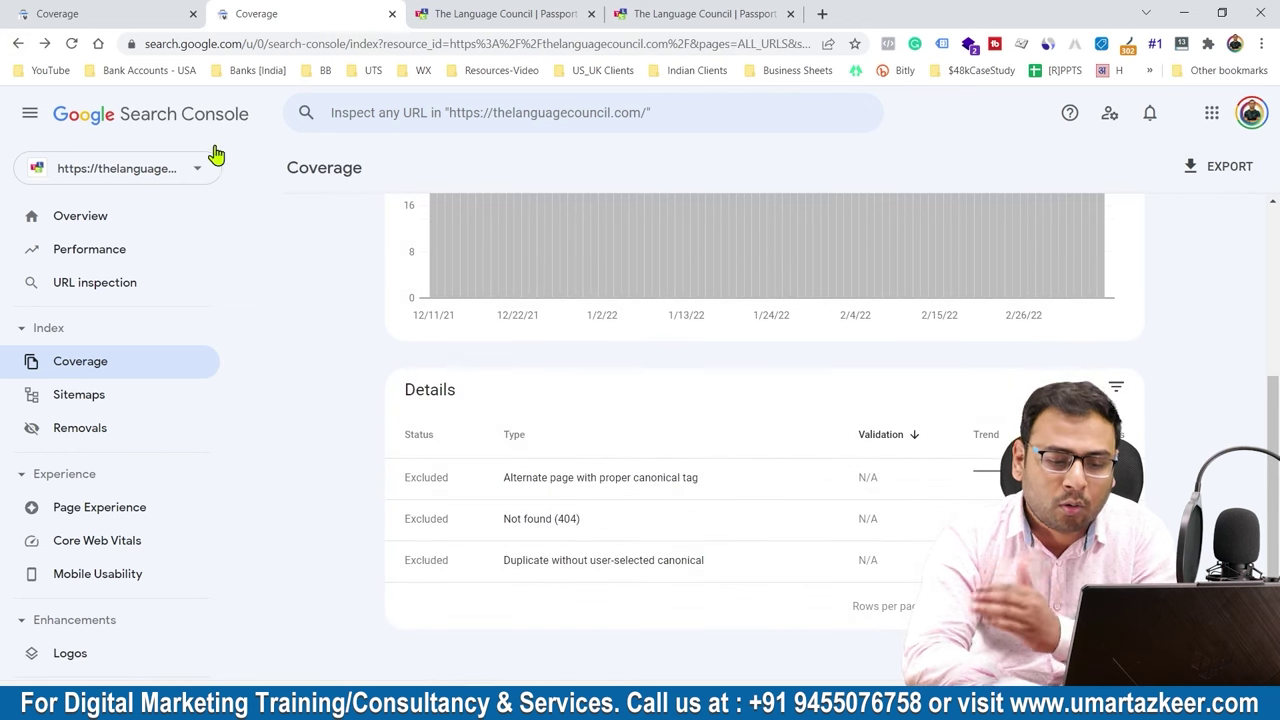
left_click(560, 530)
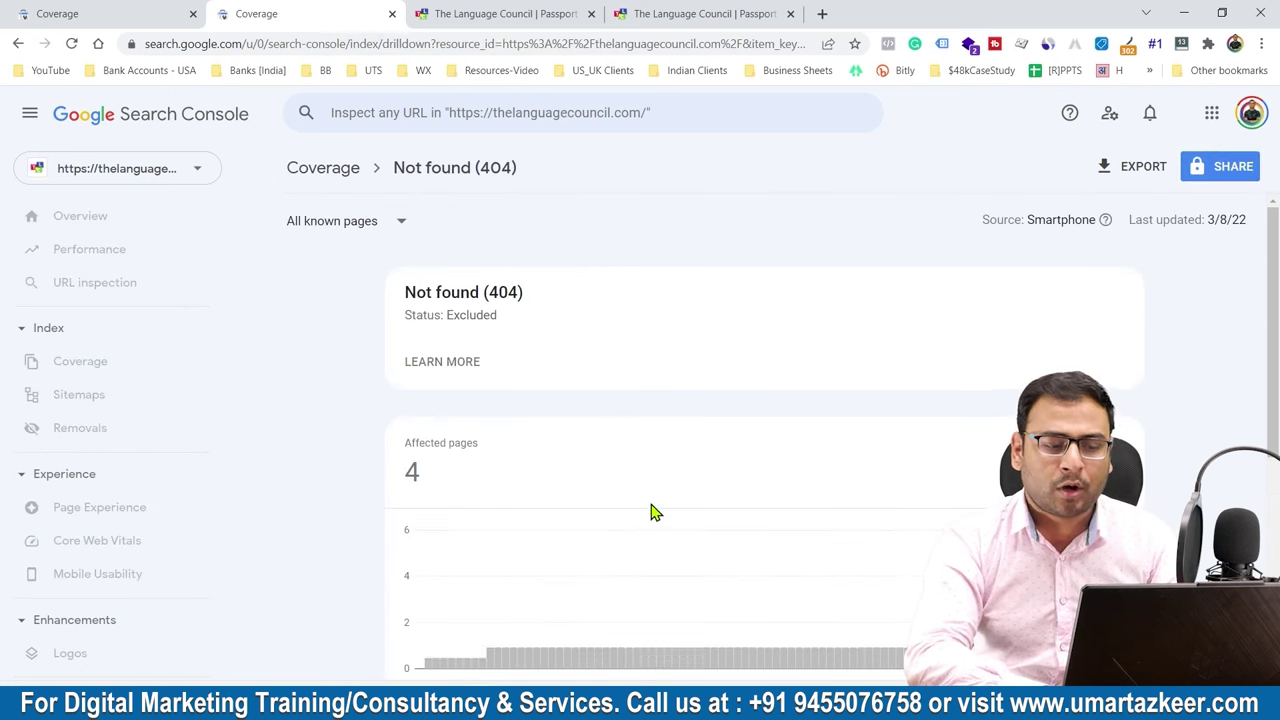
scroll(628, 531, "down", 4)
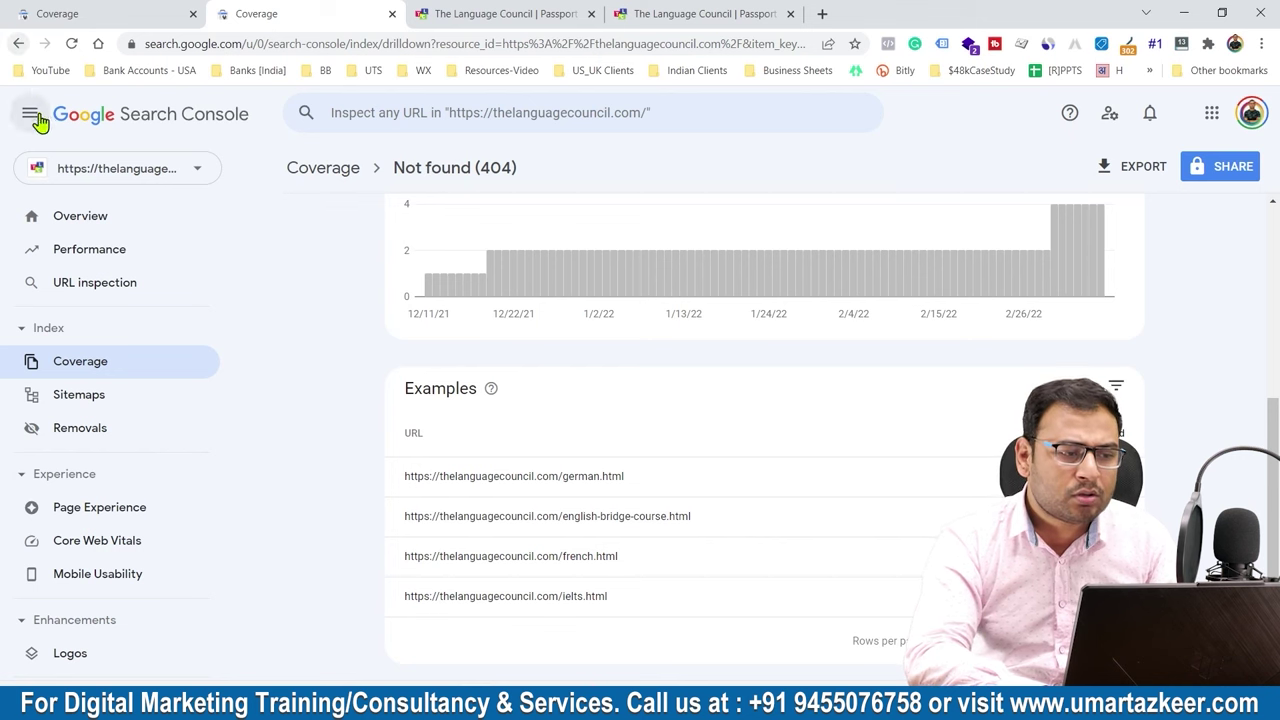
Go back to the Coverage details, open "Duplicate without user-selected canonical", and review its affected pages and example URLs.
left_click(18, 43)
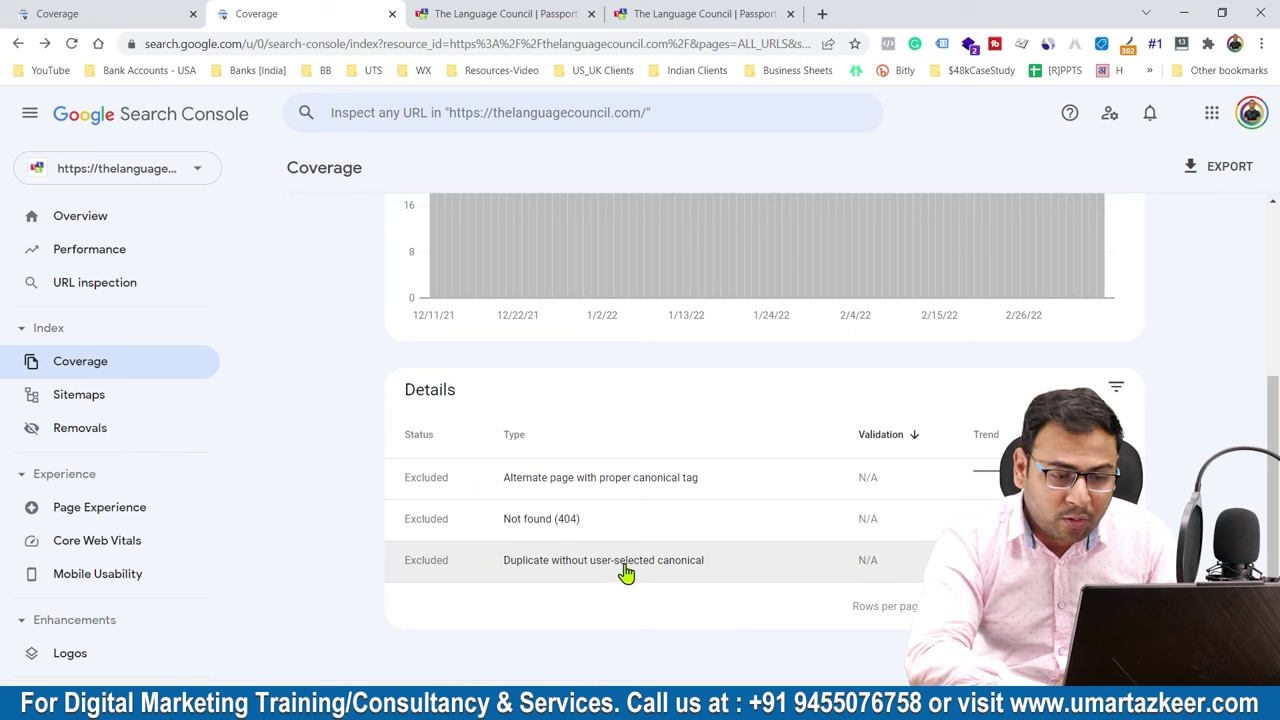
left_click(622, 568)
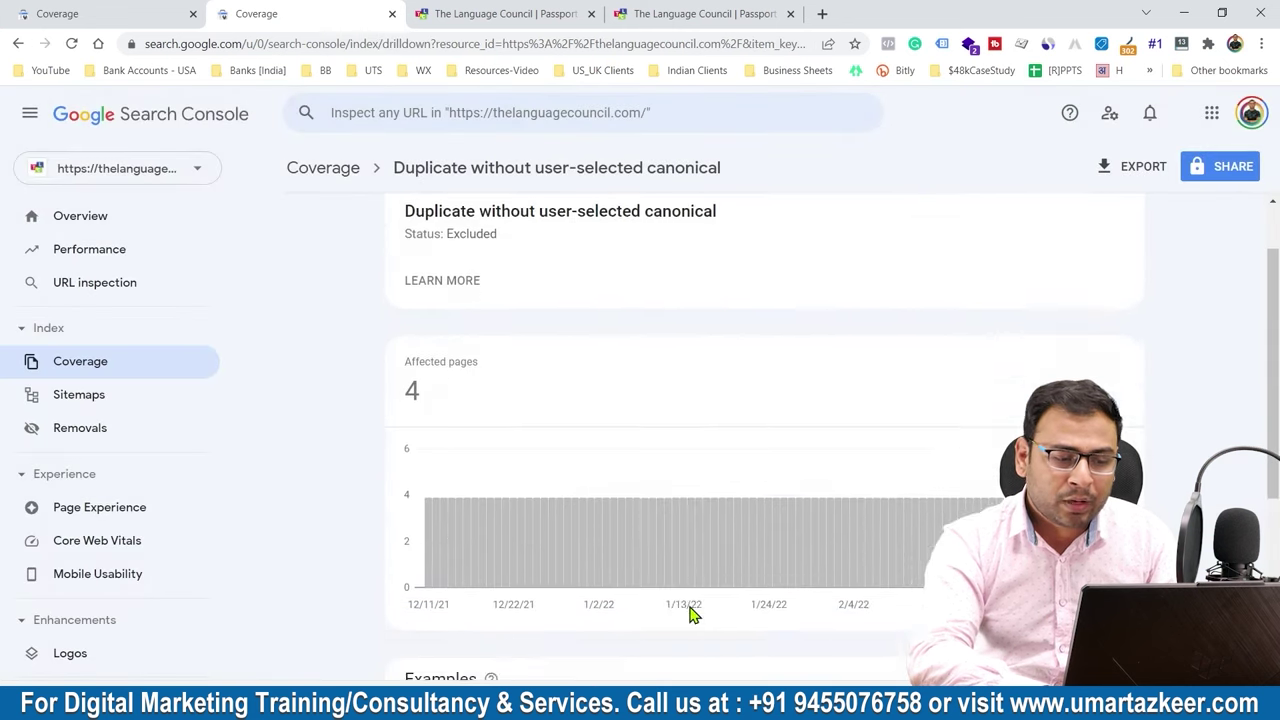
scroll(690, 615, "down", 3)
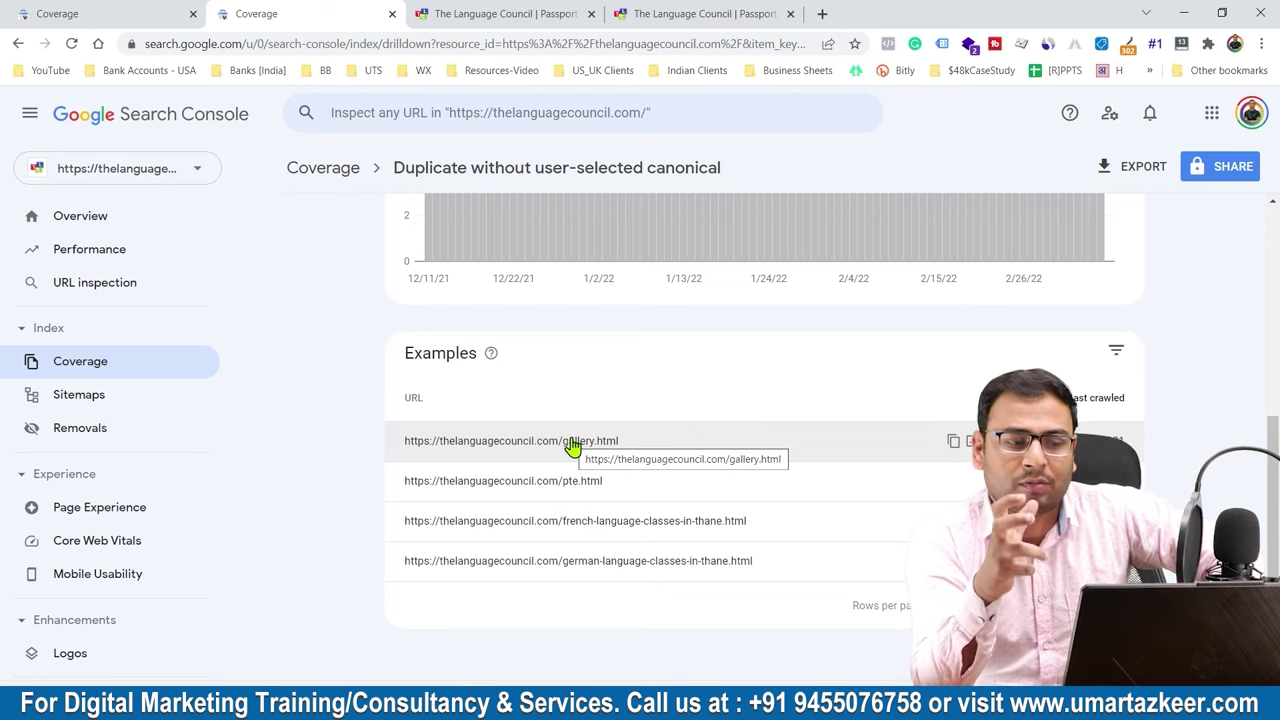
scroll(571, 446, "up", 2)
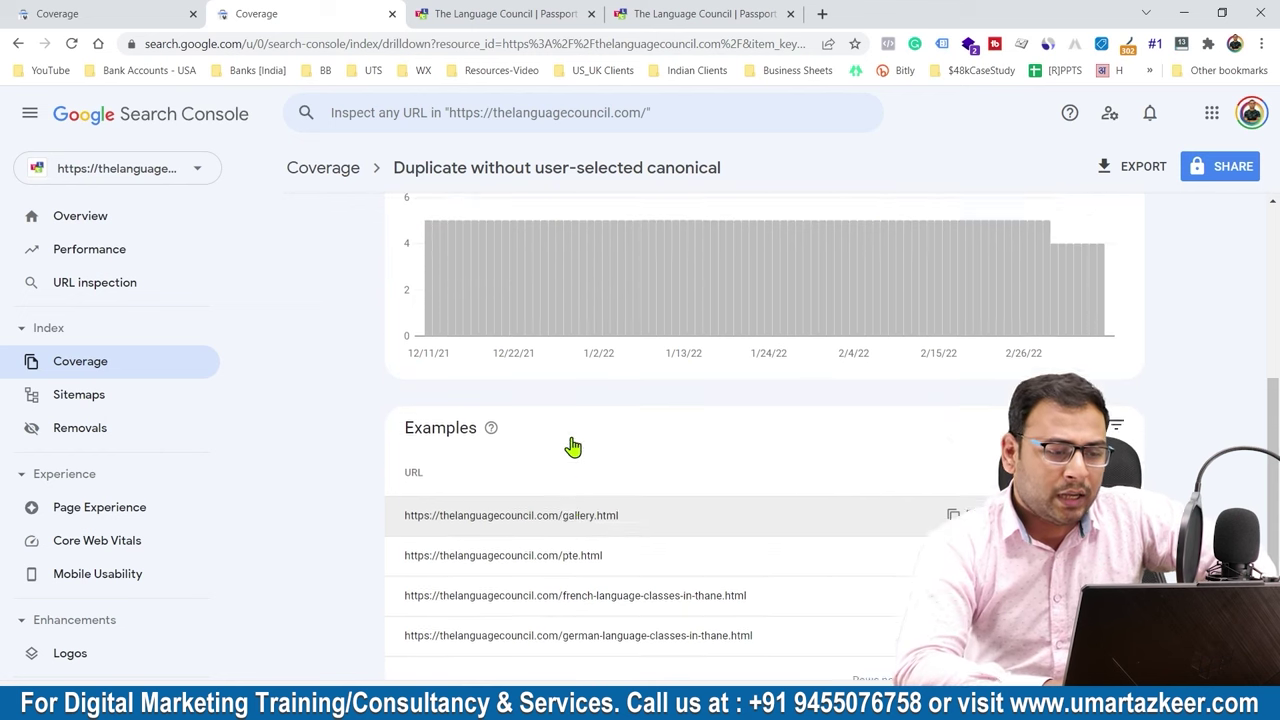
scroll(535, 462, "down", 1)
scroll(533, 460, "down", 2)
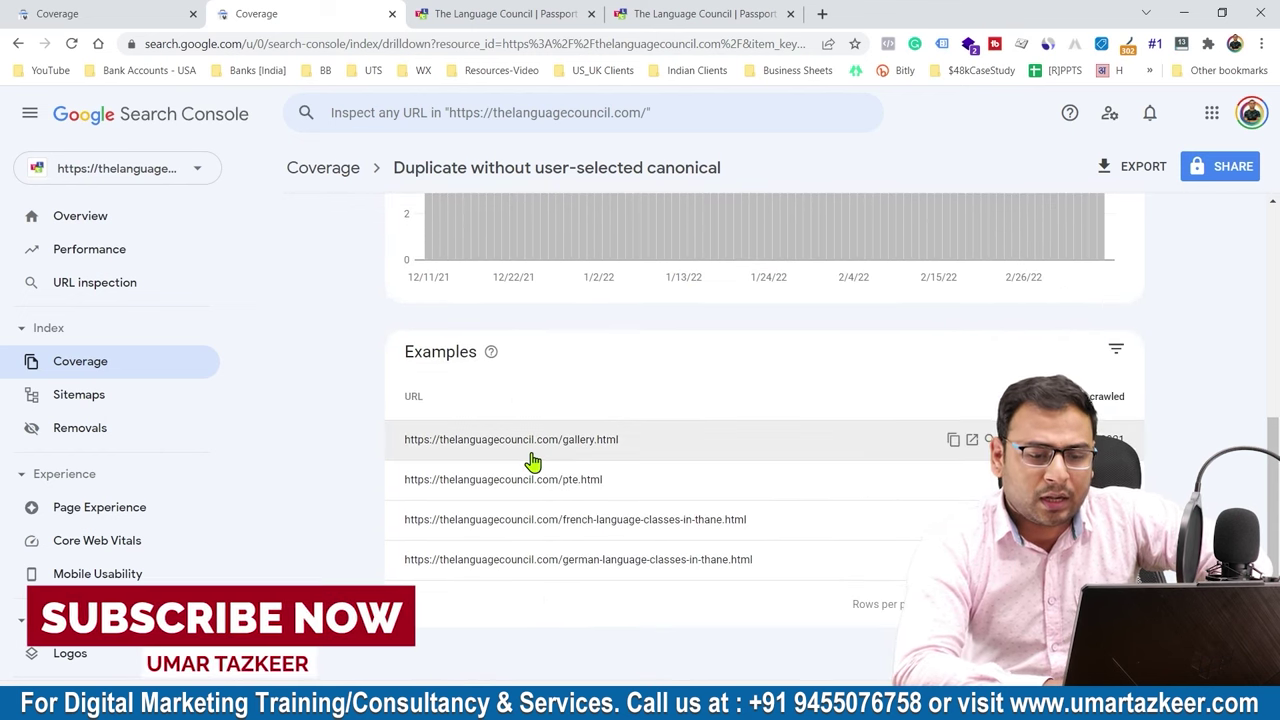
scroll(531, 457, "up", 5)
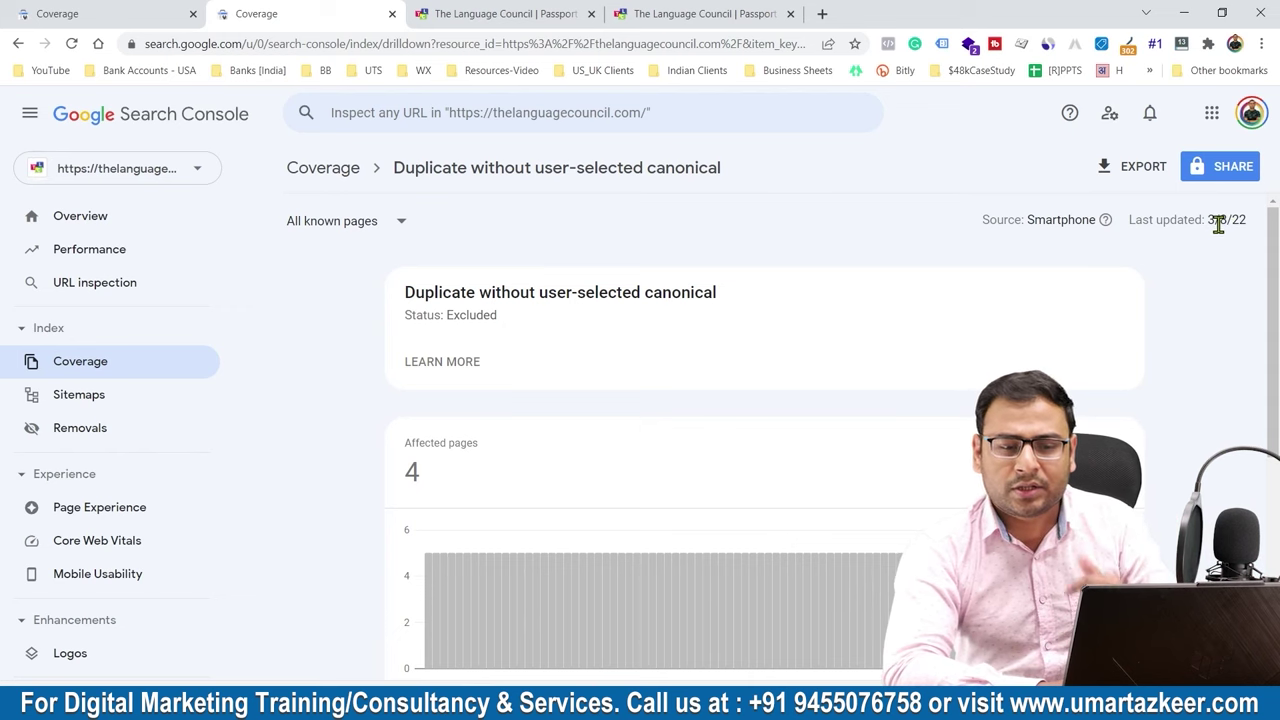
scroll(872, 262, "down", 1)
scroll(872, 265, "up", 1)
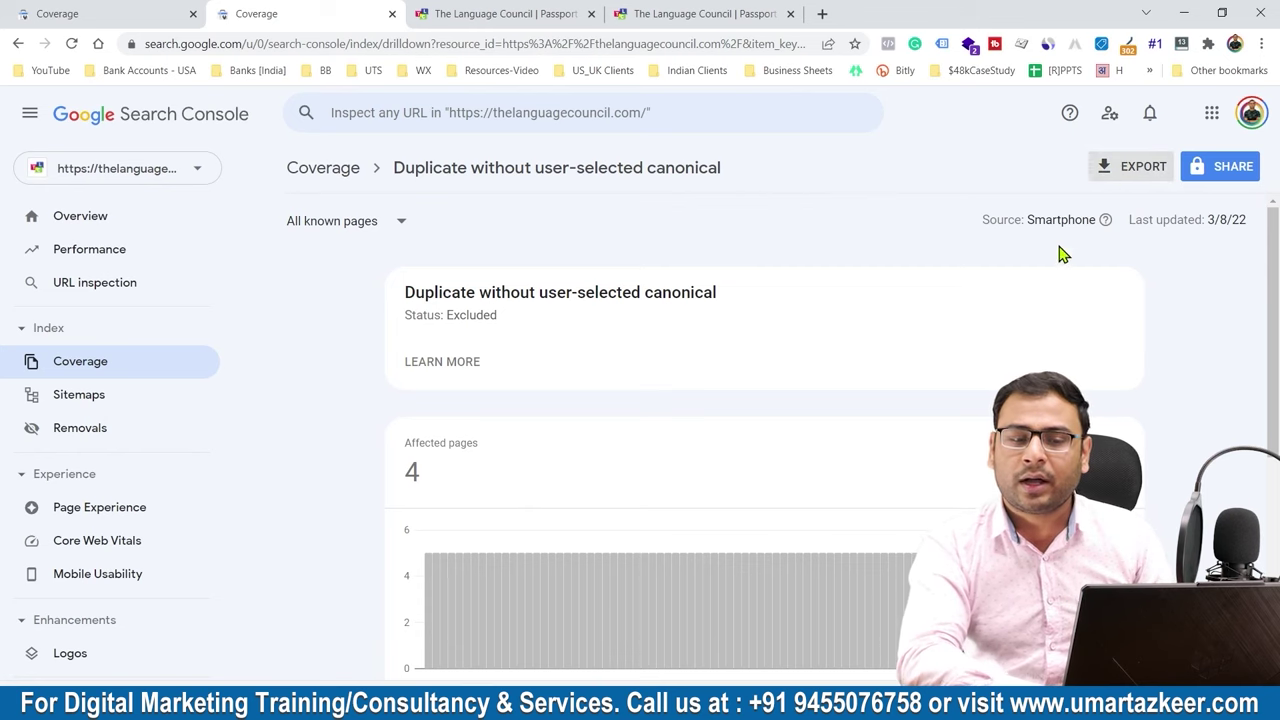
left_click(478, 12)
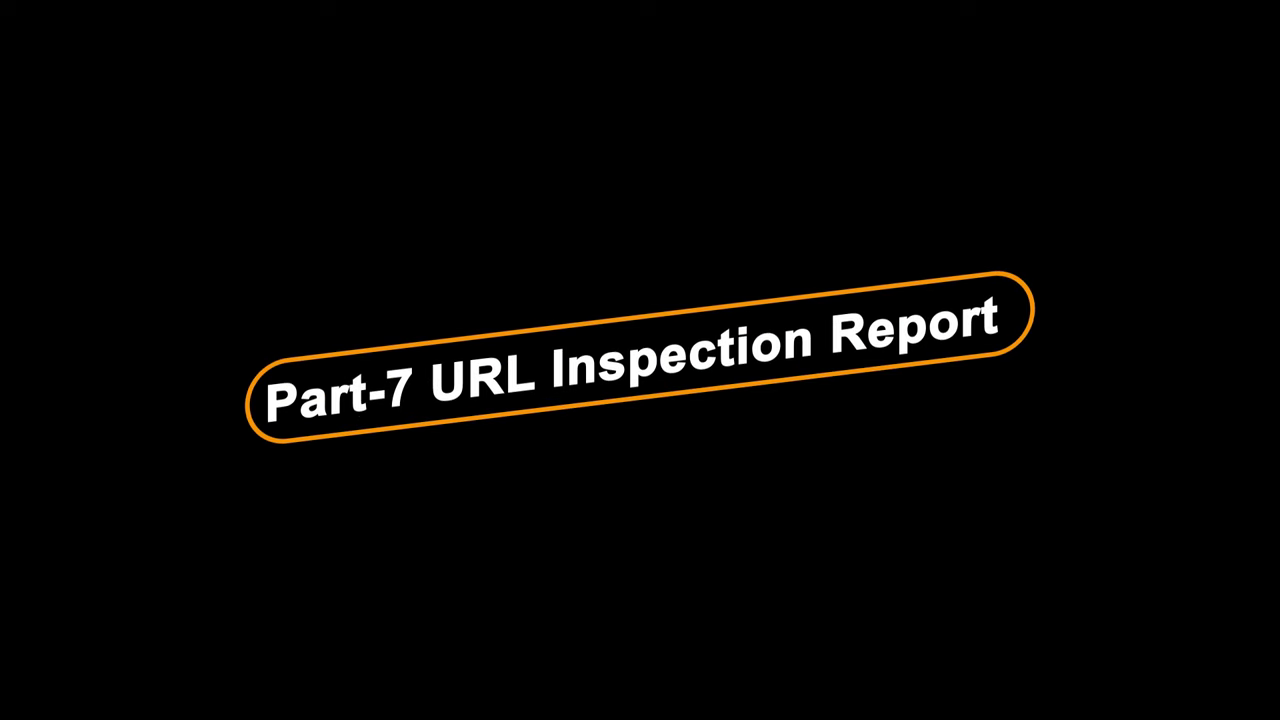
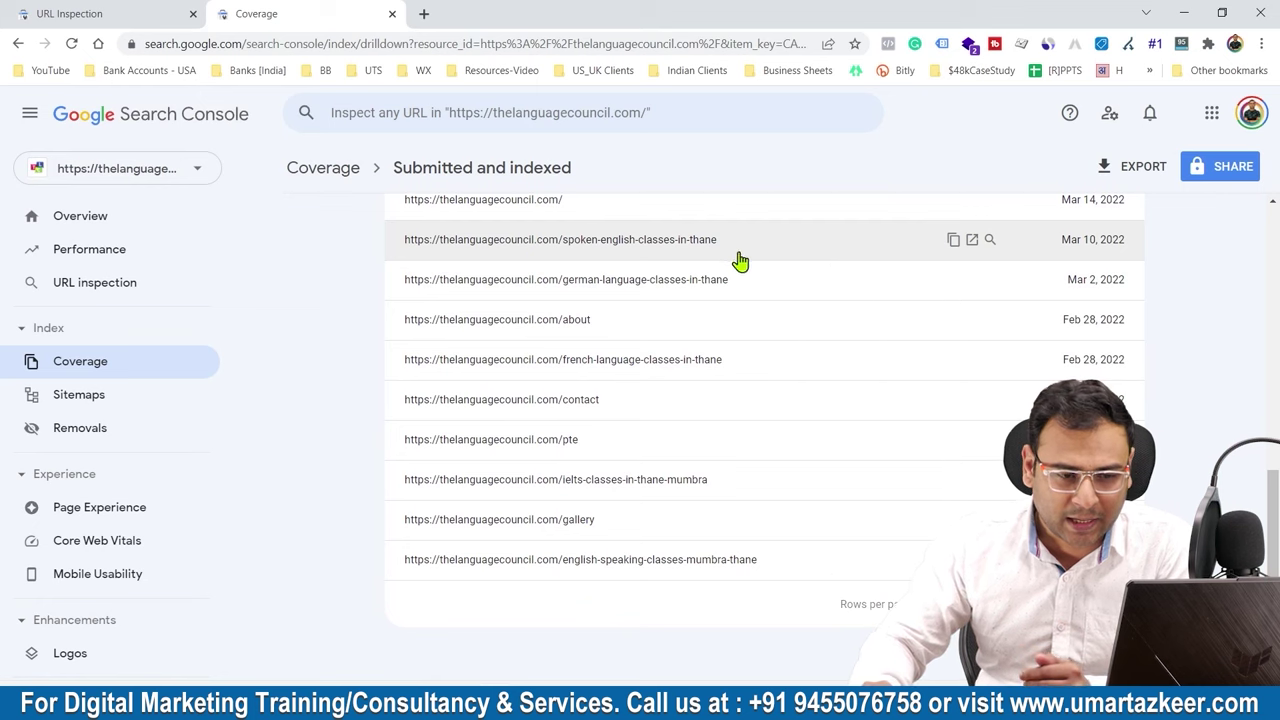
Inspect the /spoken-english-classes-in-thane URL from the submitted and indexed pages, and review the homepage's URL Inspection summary.
left_click(990, 242)
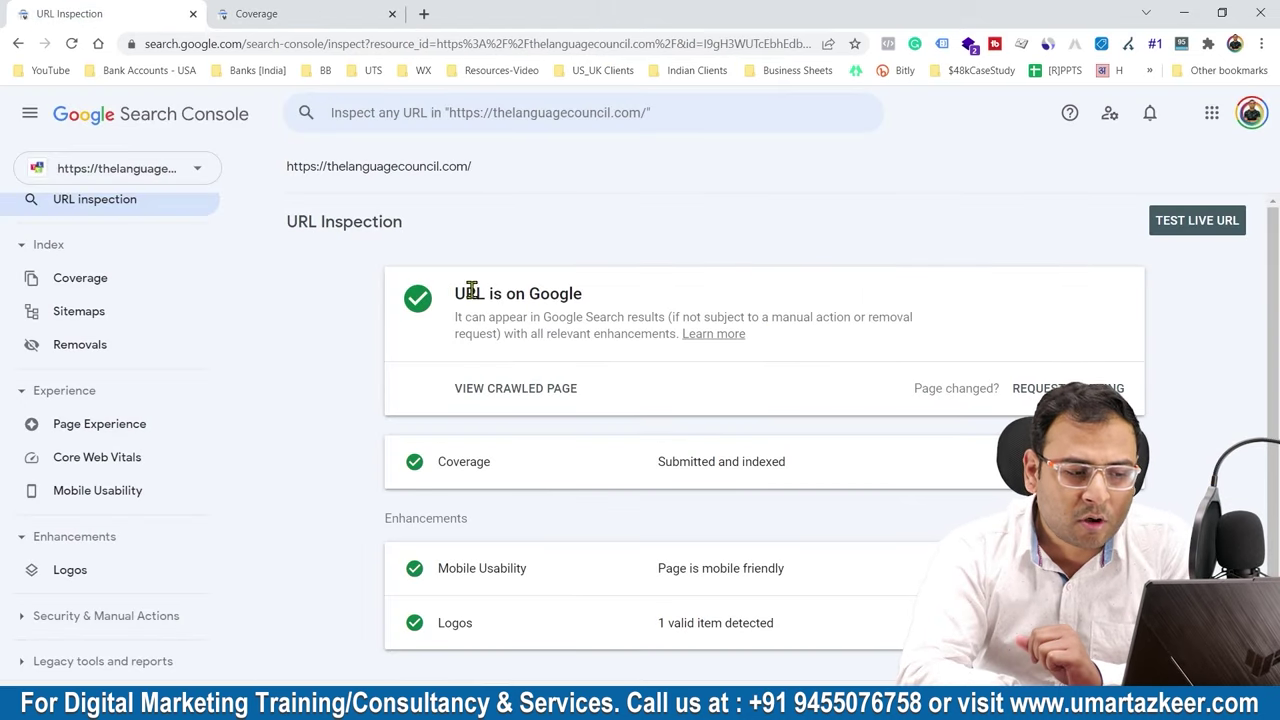
scroll(609, 317, "down", 1)
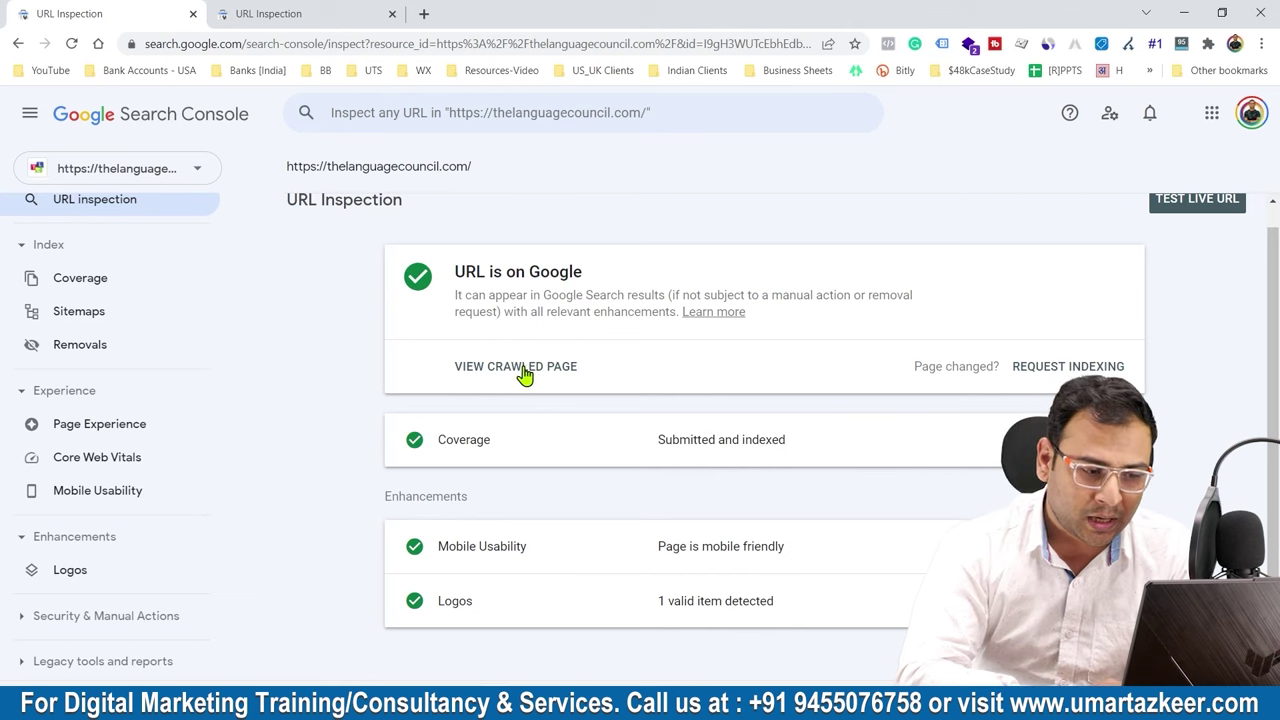
scroll(806, 274, "up", 1)
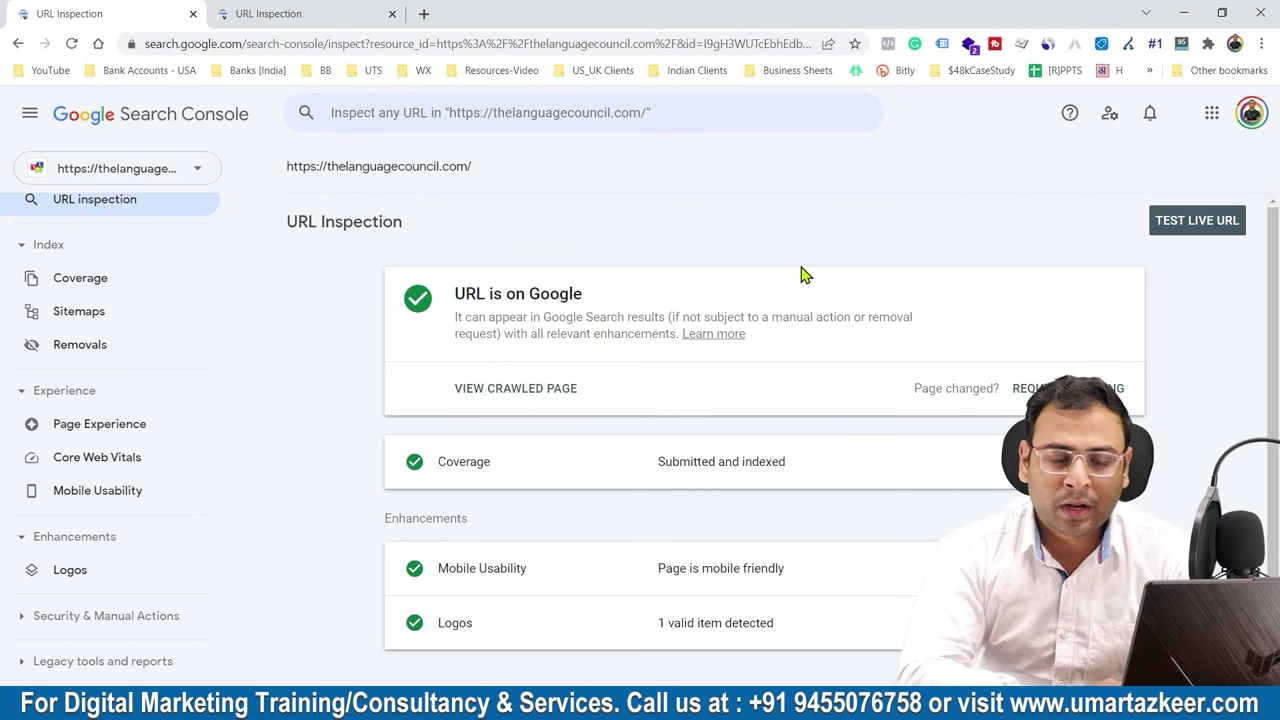
right_click(1210, 229)
left_click(1062, 177)
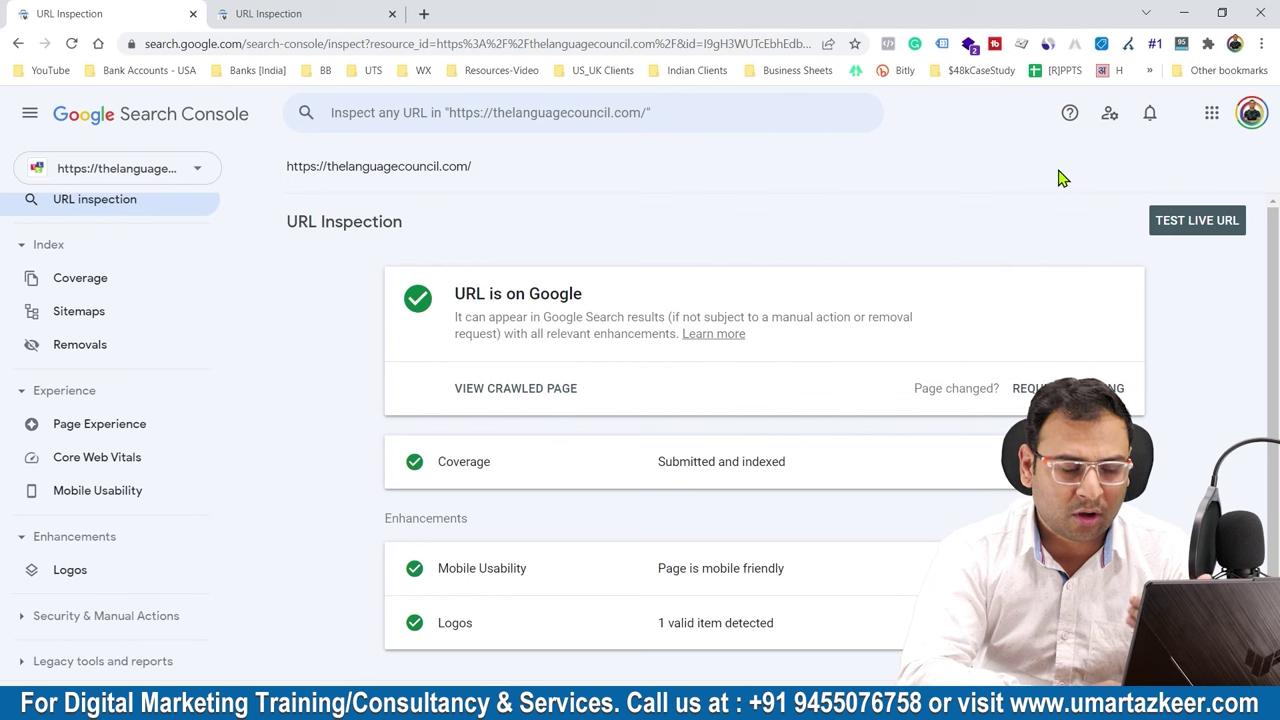
Expand the homepage's Coverage result and examine the Sitemaps and Referring page entries under Discovery.
scroll(1186, 401, "down", 1)
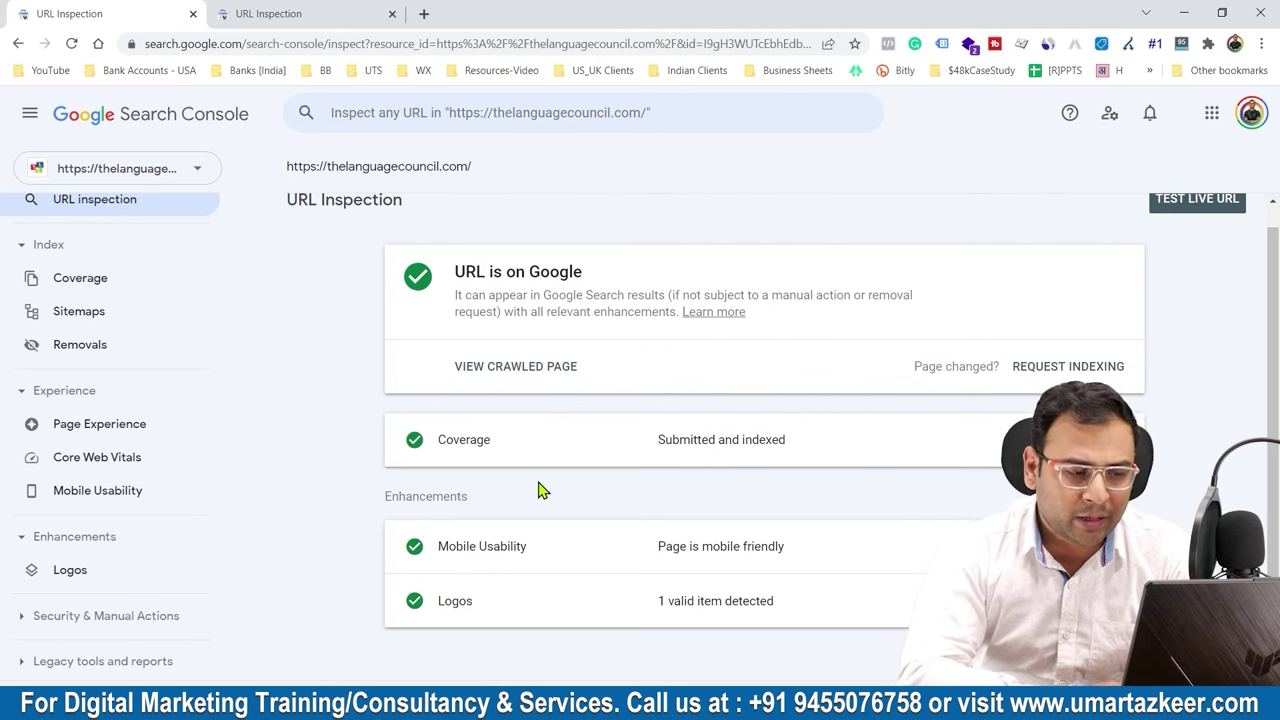
left_click(500, 430)
scroll(714, 390, "down", 2)
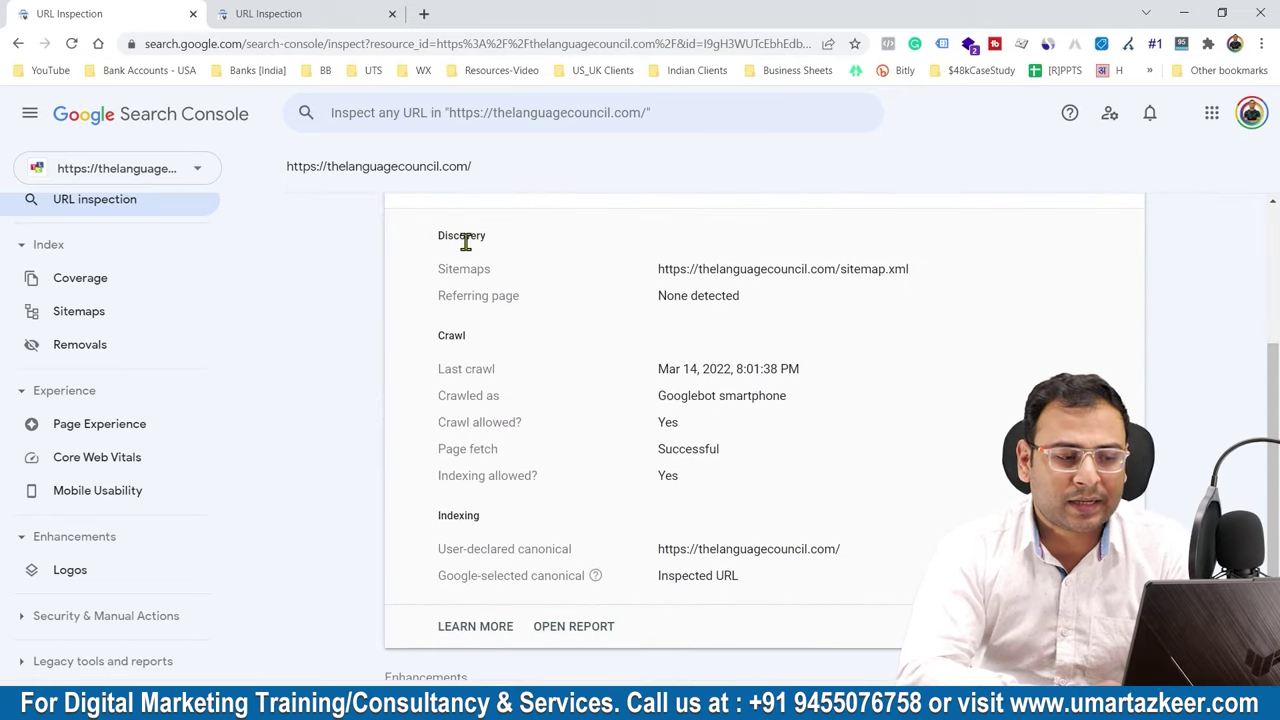
triple_click(777, 266)
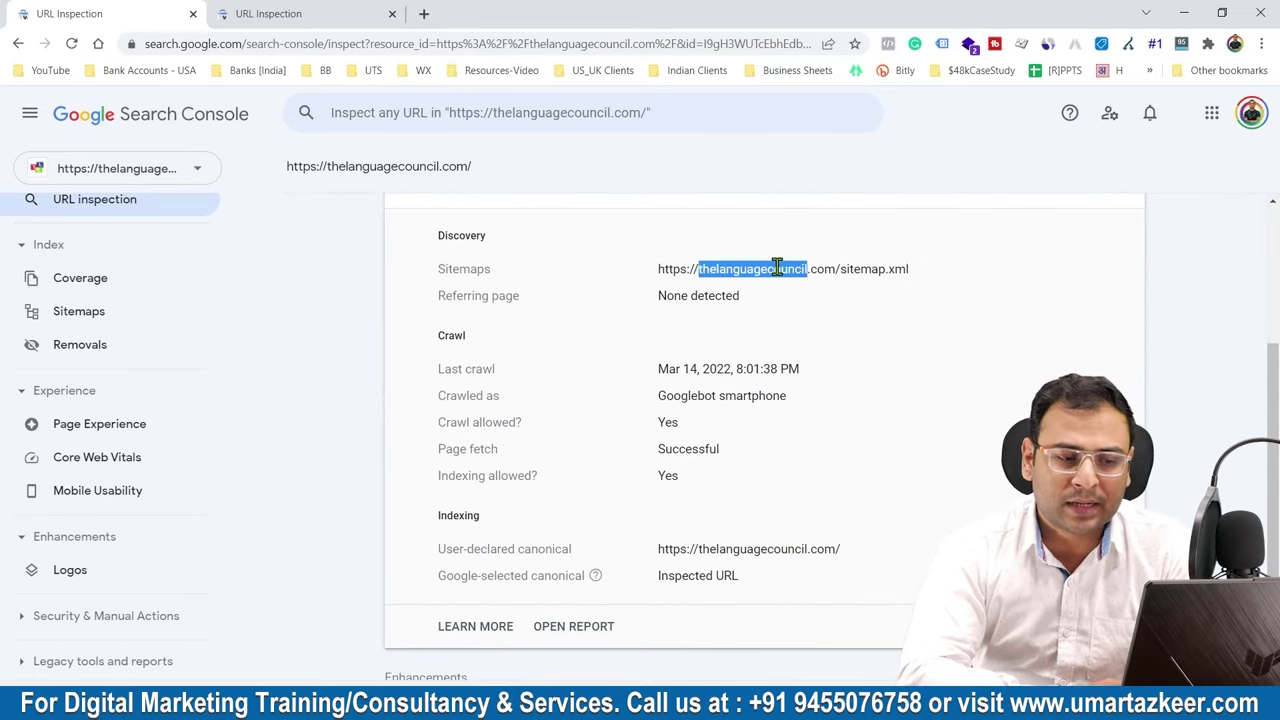
left_click(840, 329)
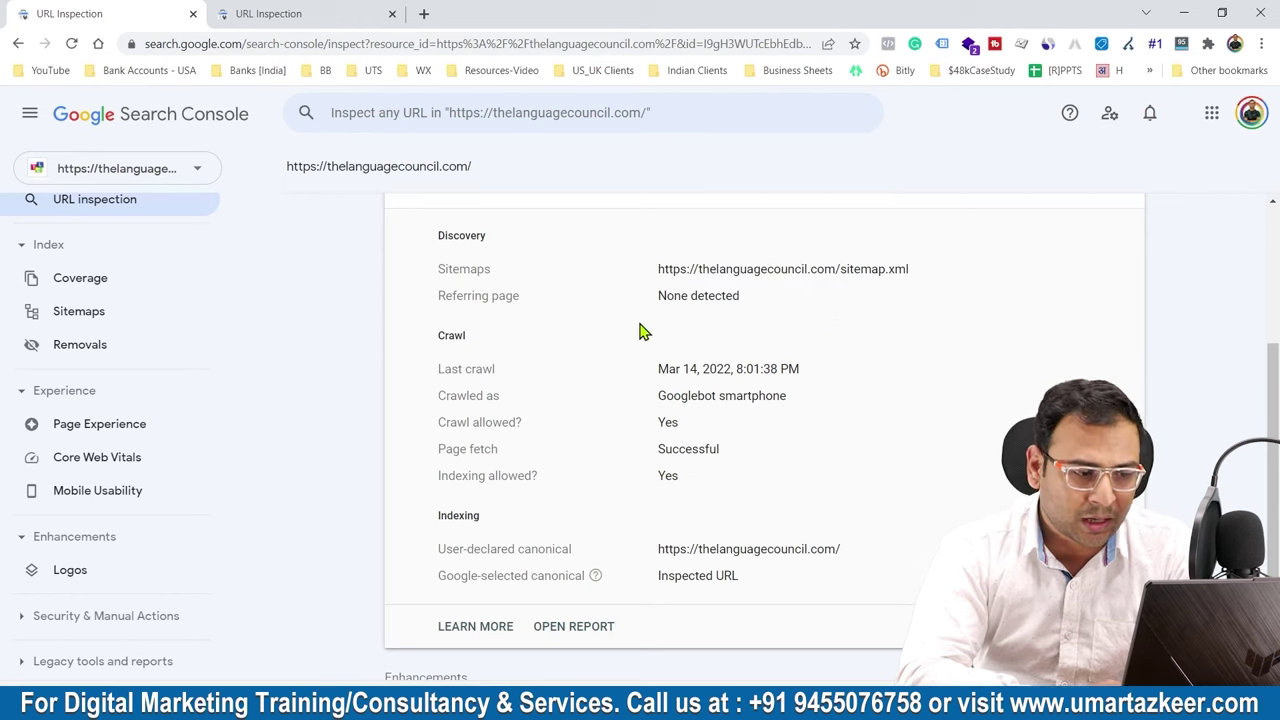
left_click_drag(676, 299, 754, 349)
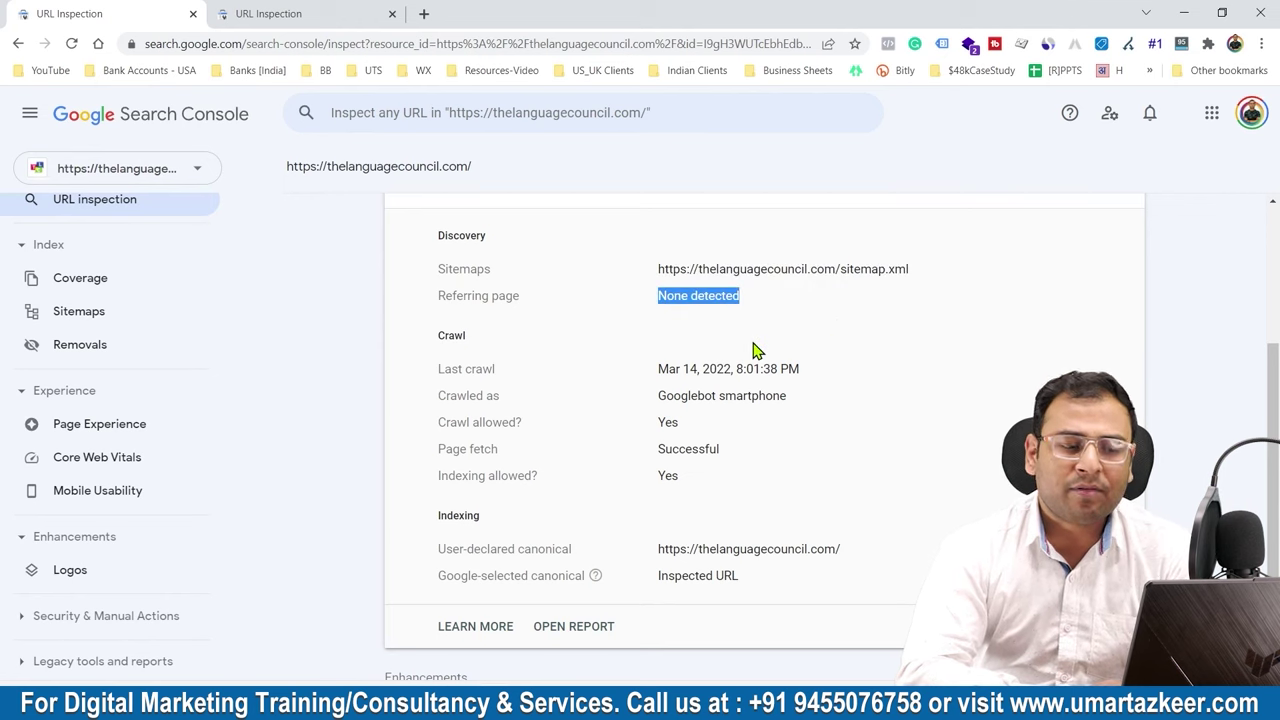
left_click(754, 349)
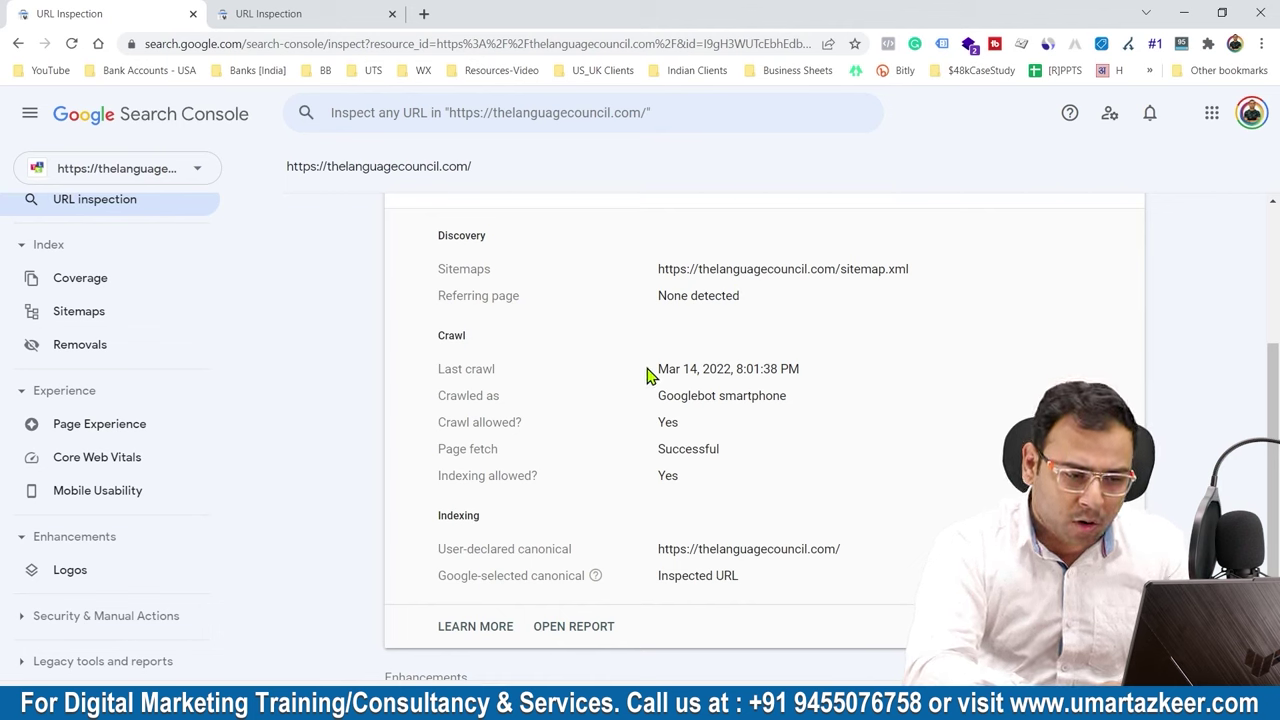
Examine the homepage's Crawl details: last crawl, crawling agent, page fetch, and whether indexing is allowed.
left_click_drag(644, 378, 794, 366)
left_click(753, 420)
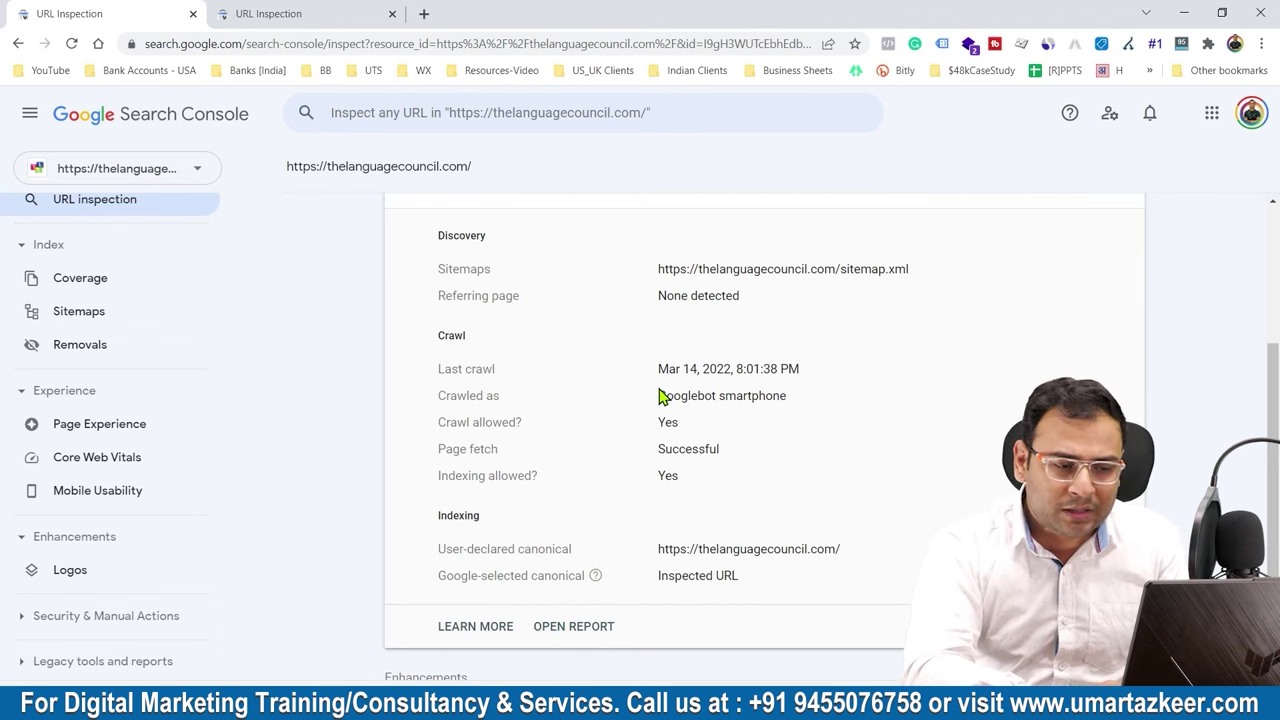
left_click_drag(655, 402, 764, 401)
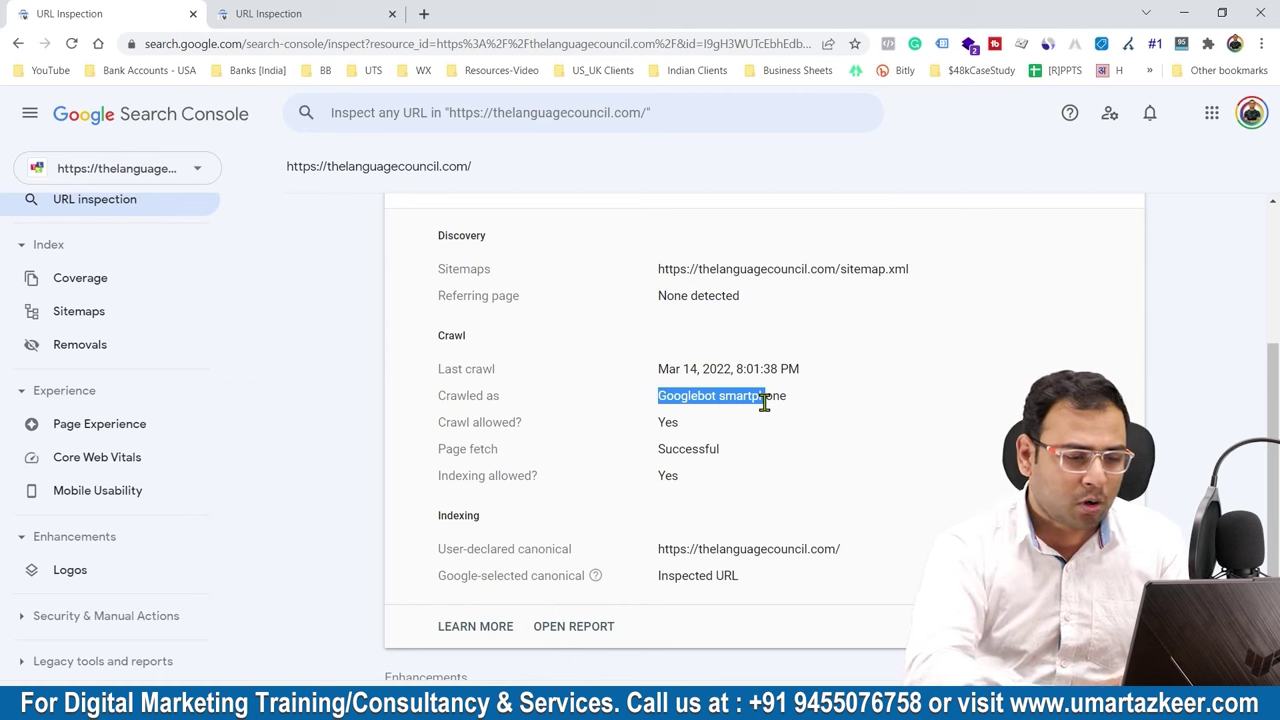
left_click(755, 440)
left_click_drag(648, 400, 718, 395)
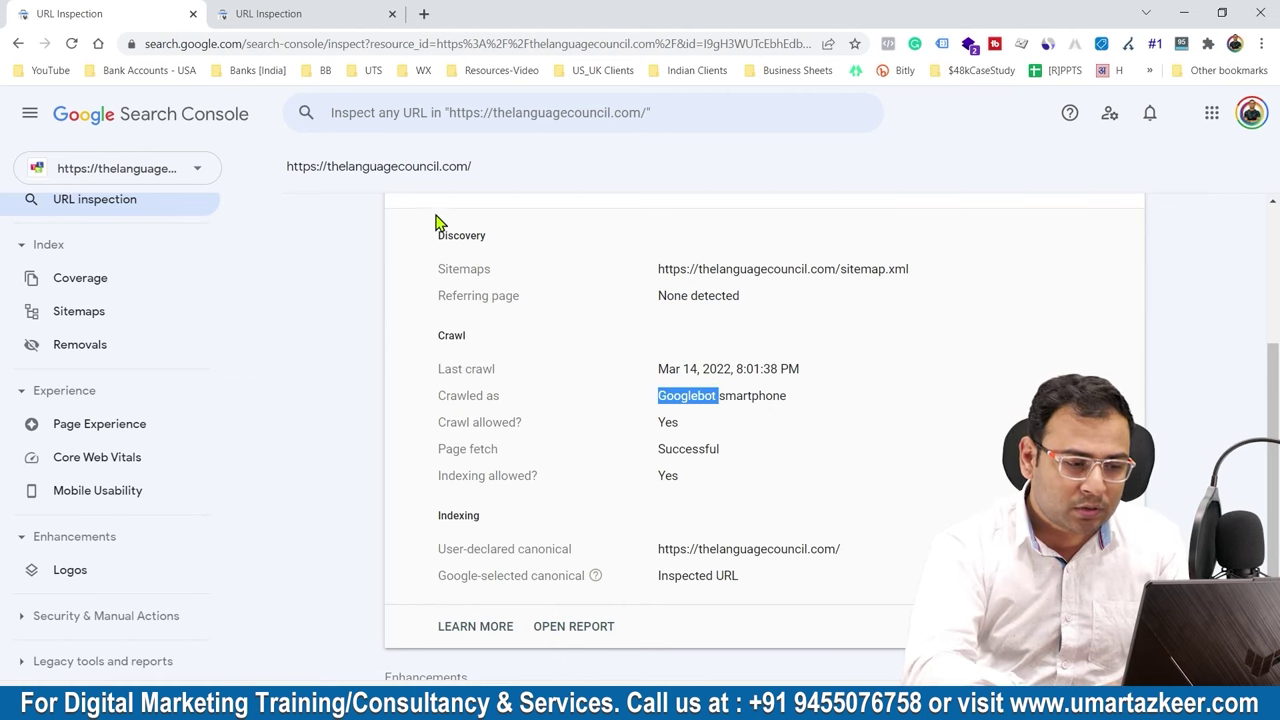
left_click_drag(690, 422, 767, 455)
left_click(606, 460)
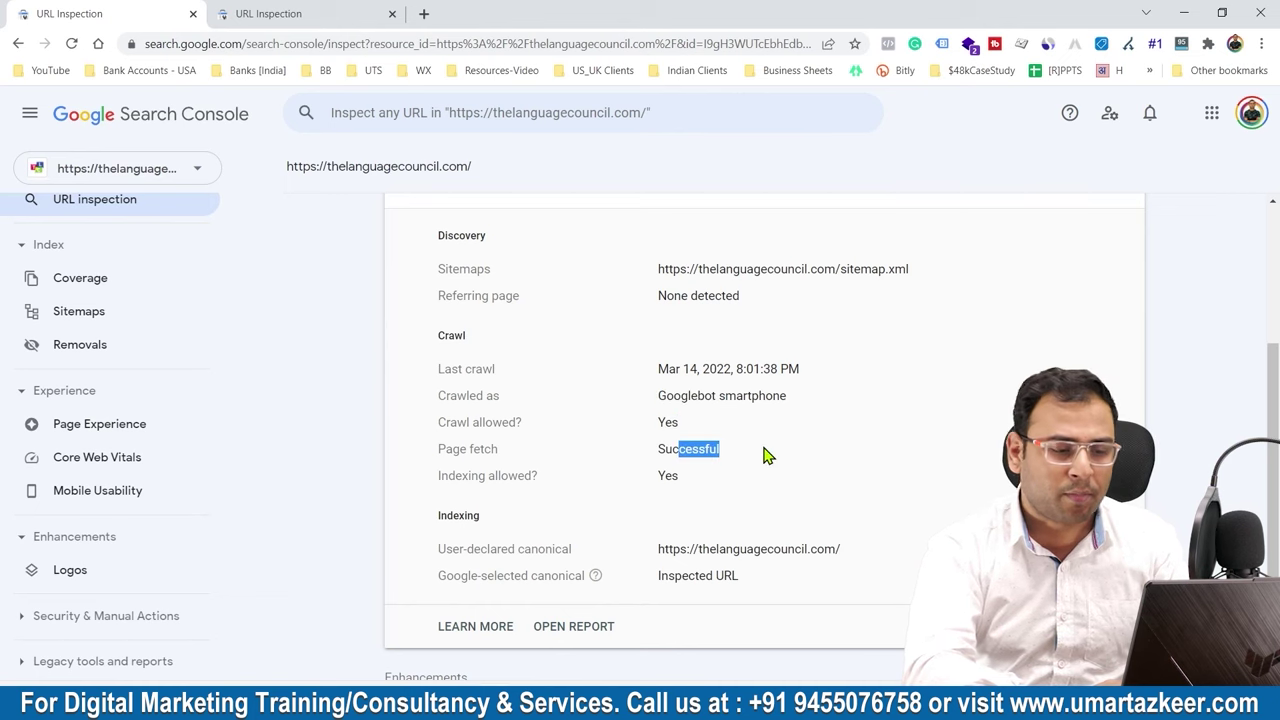
left_click(670, 478)
right_click(817, 511)
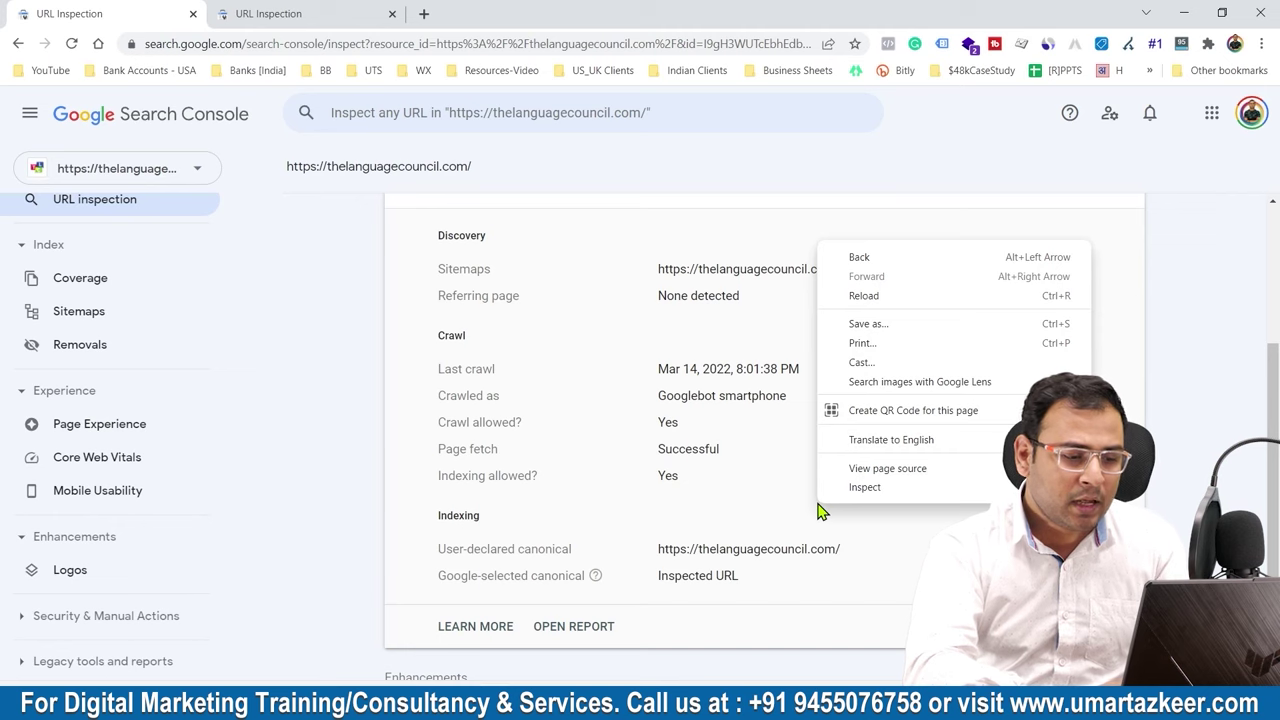
left_click(817, 511)
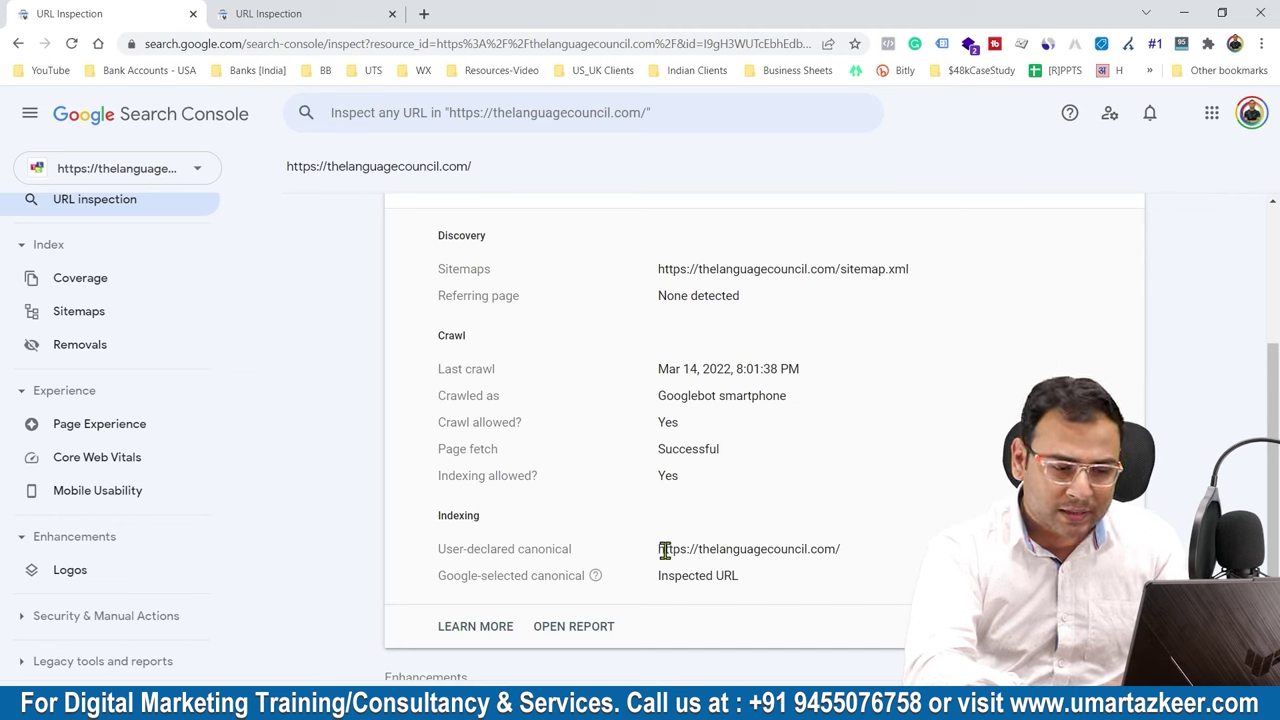
Examine the user-declared and Google-selected canonical entries in the homepage's Indexing details.
left_click_drag(664, 549, 863, 551)
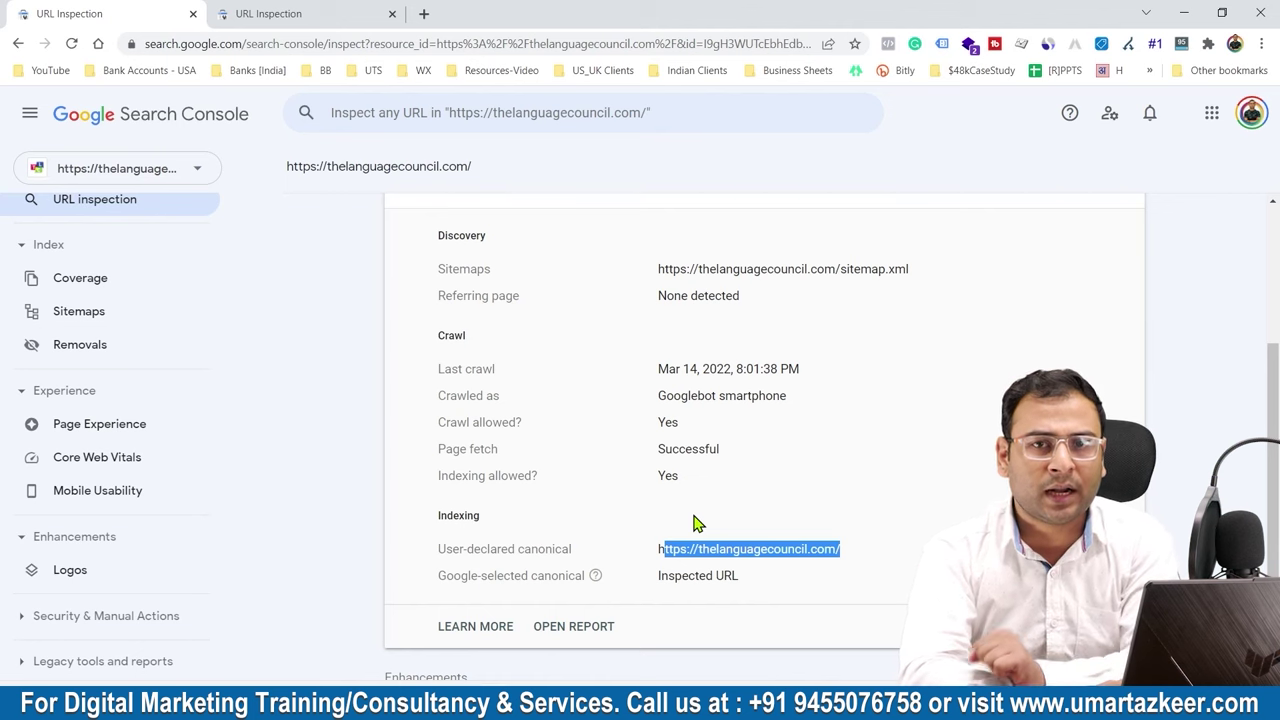
scroll(688, 518, "down", 1)
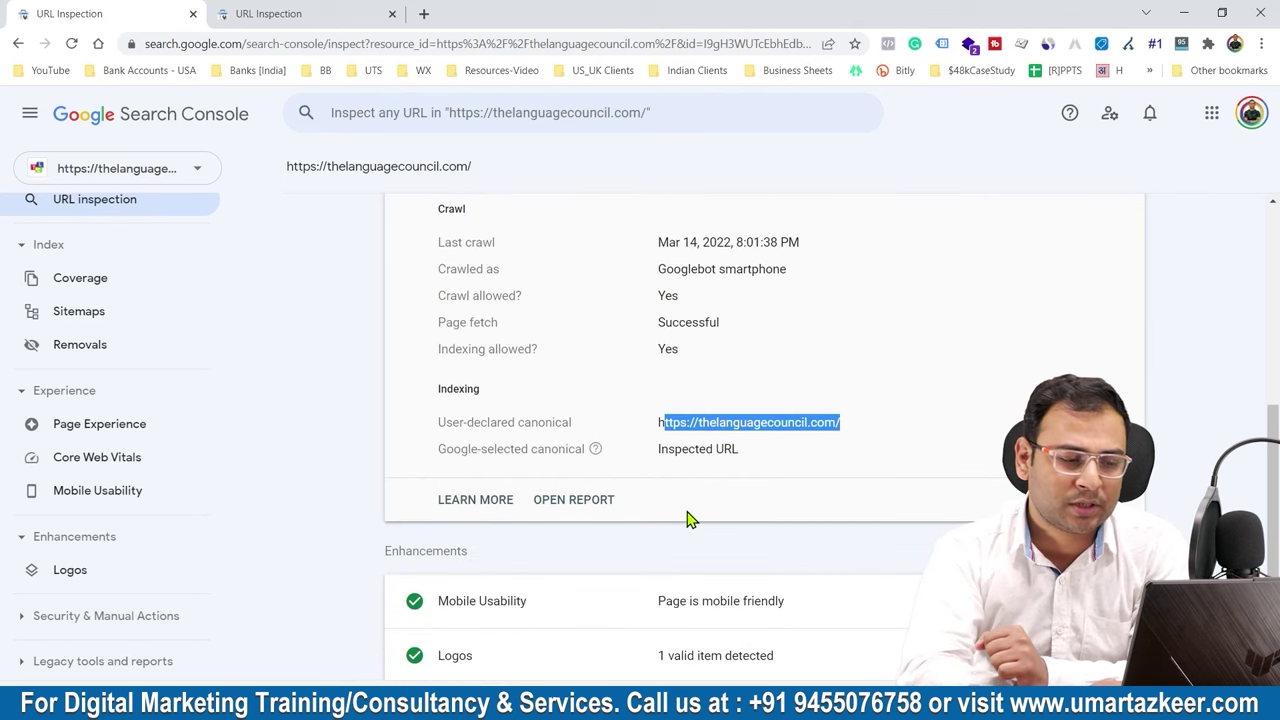
left_click(756, 451)
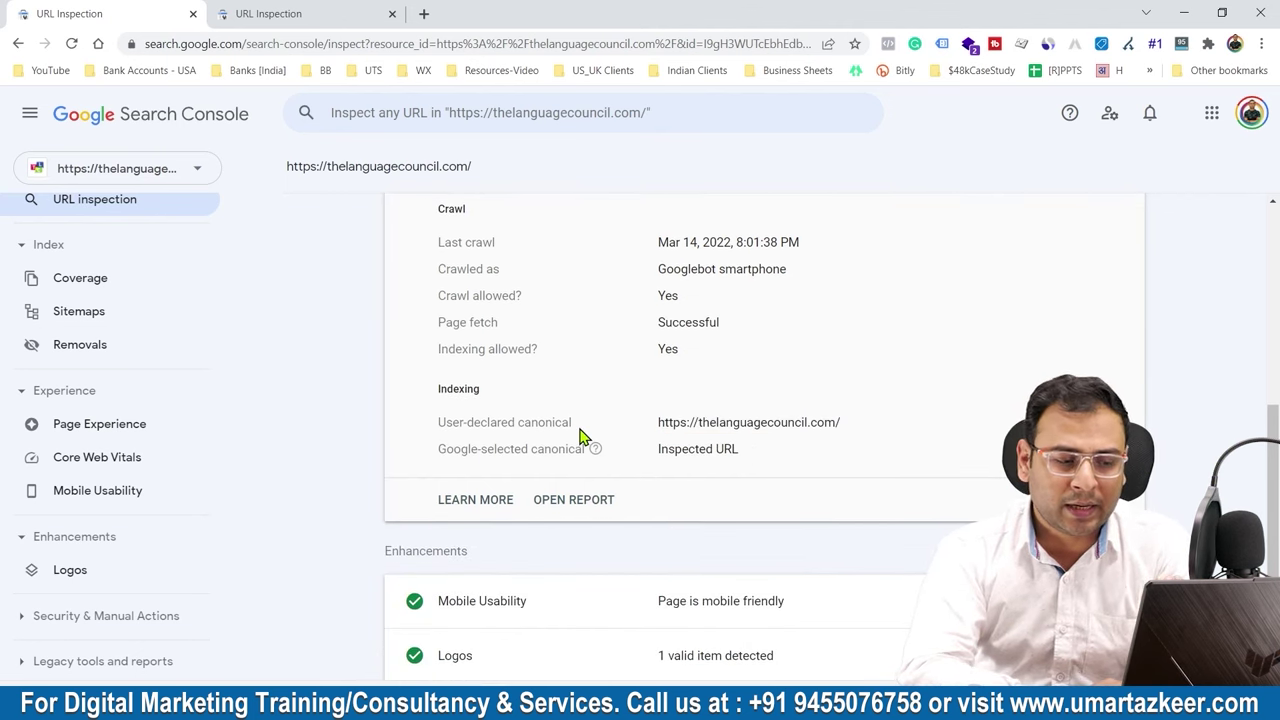
left_click_drag(652, 424, 842, 422)
left_click(636, 398)
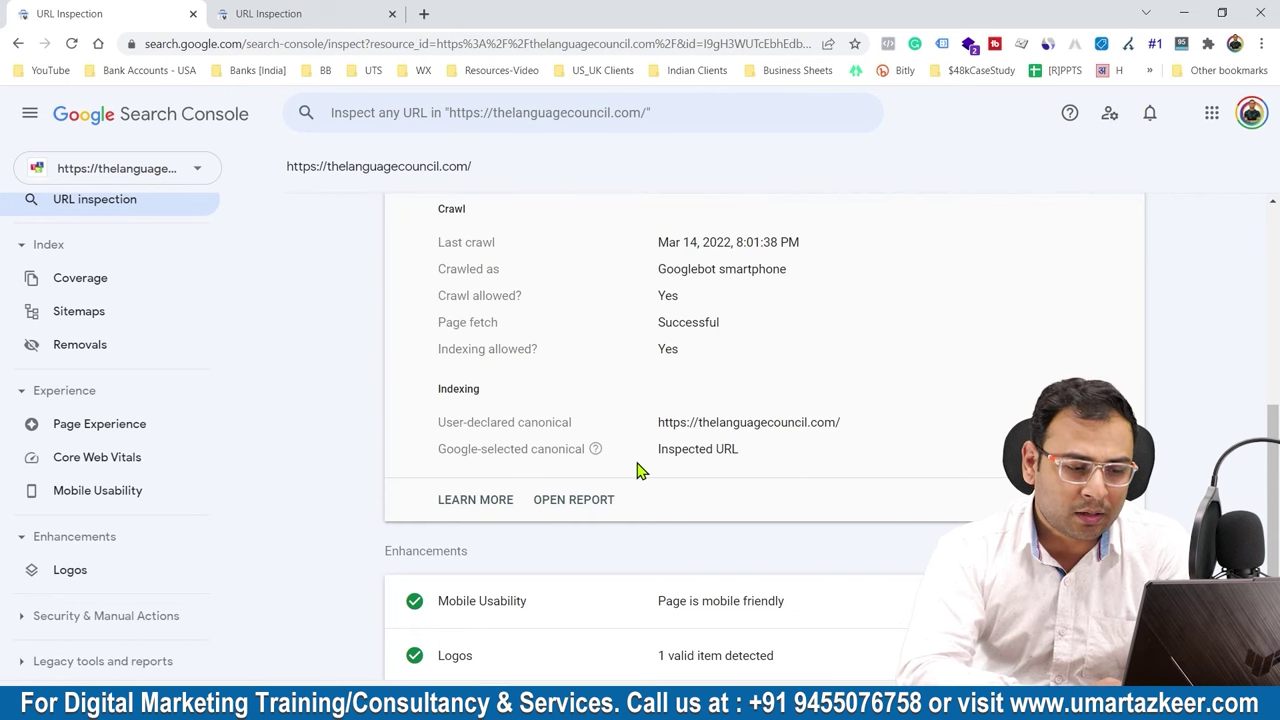
Open the Logos result under the homepage's Enhancements, then return to its URL Inspection summary.
scroll(777, 480, "down", 1)
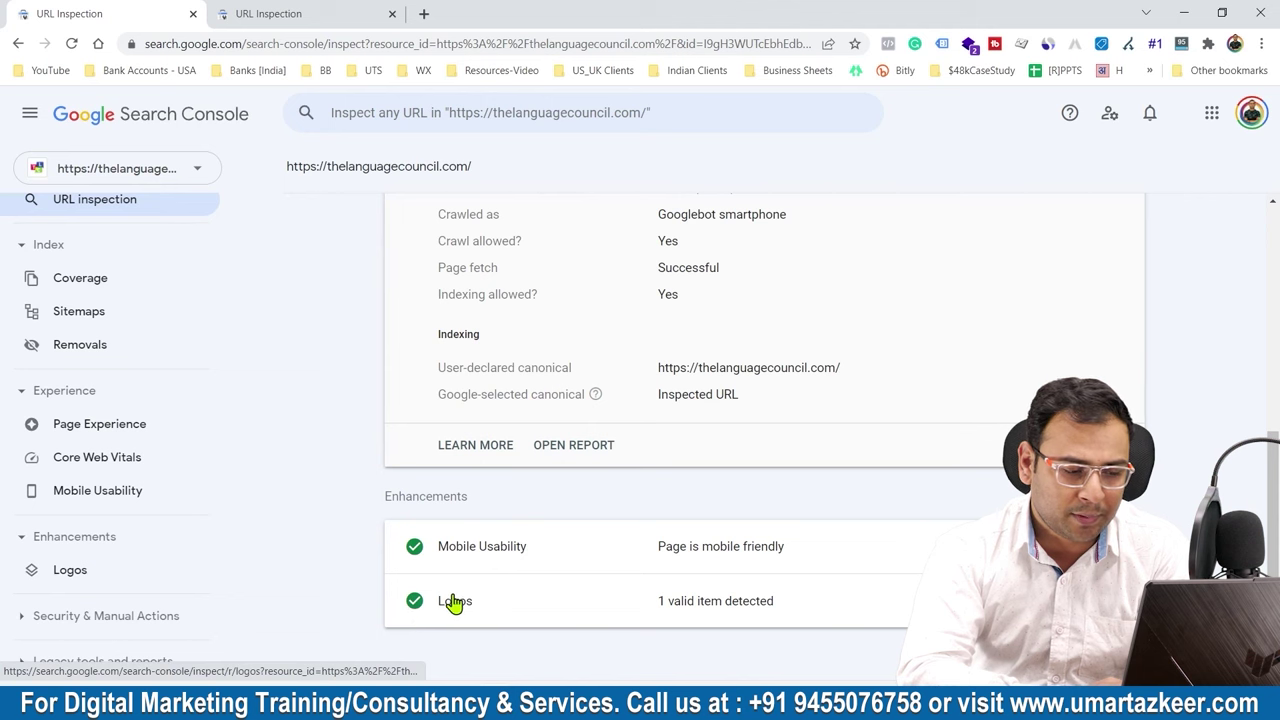
left_click(528, 594)
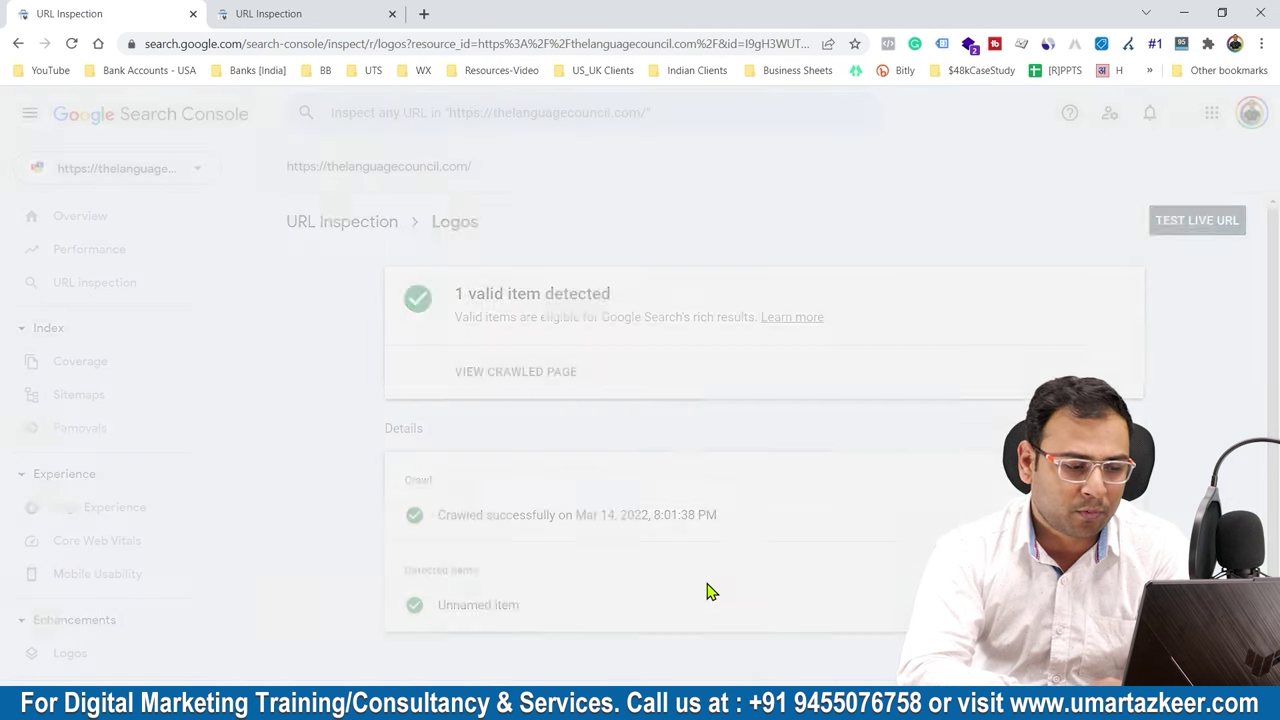
left_click(18, 43)
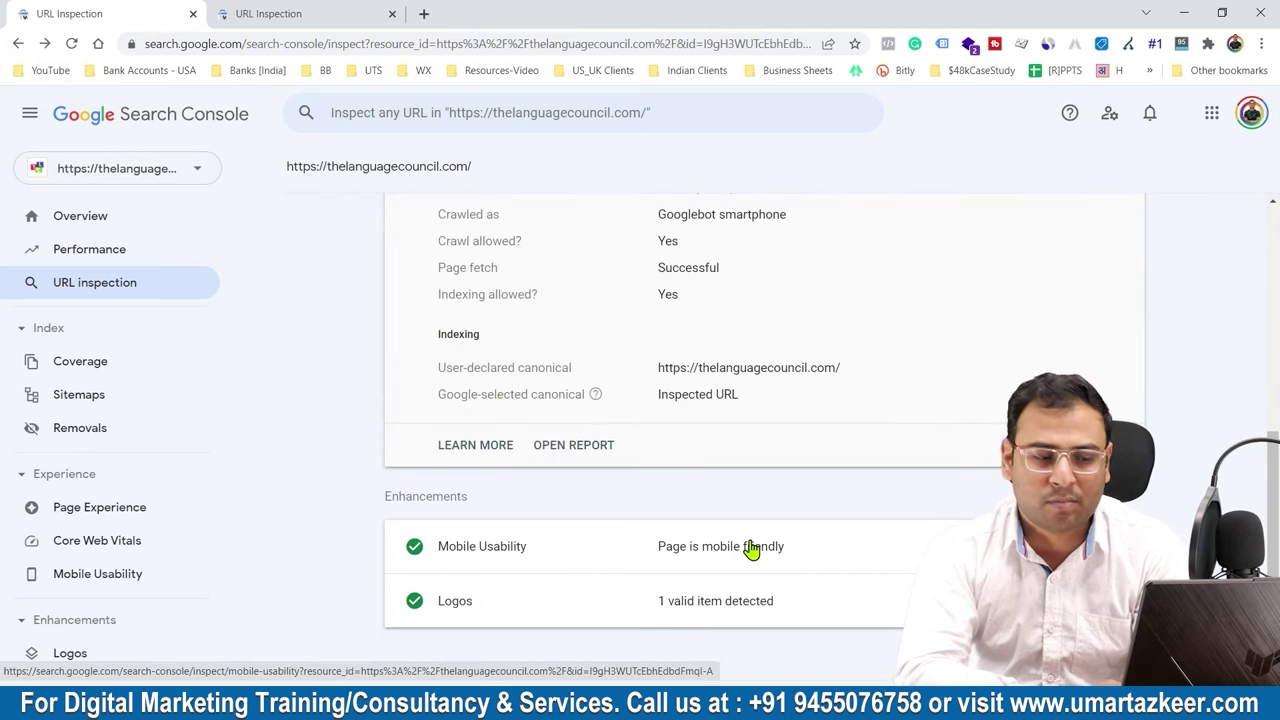
scroll(815, 495, "up", 2)
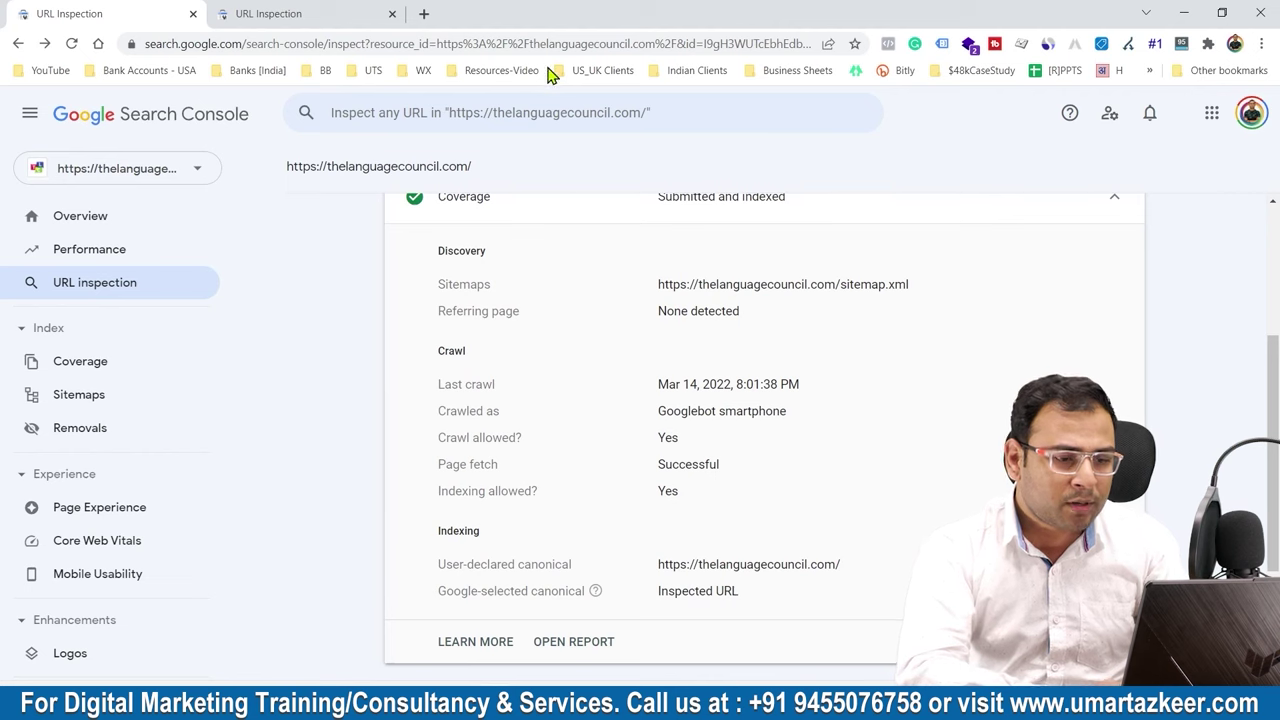
scroll(714, 491, "up", 3)
Switch to the browser window with the .xyz property and review the index status of youtube-canales-de-tv-en-vivo-gratis.htm.
key("alt+Tab")
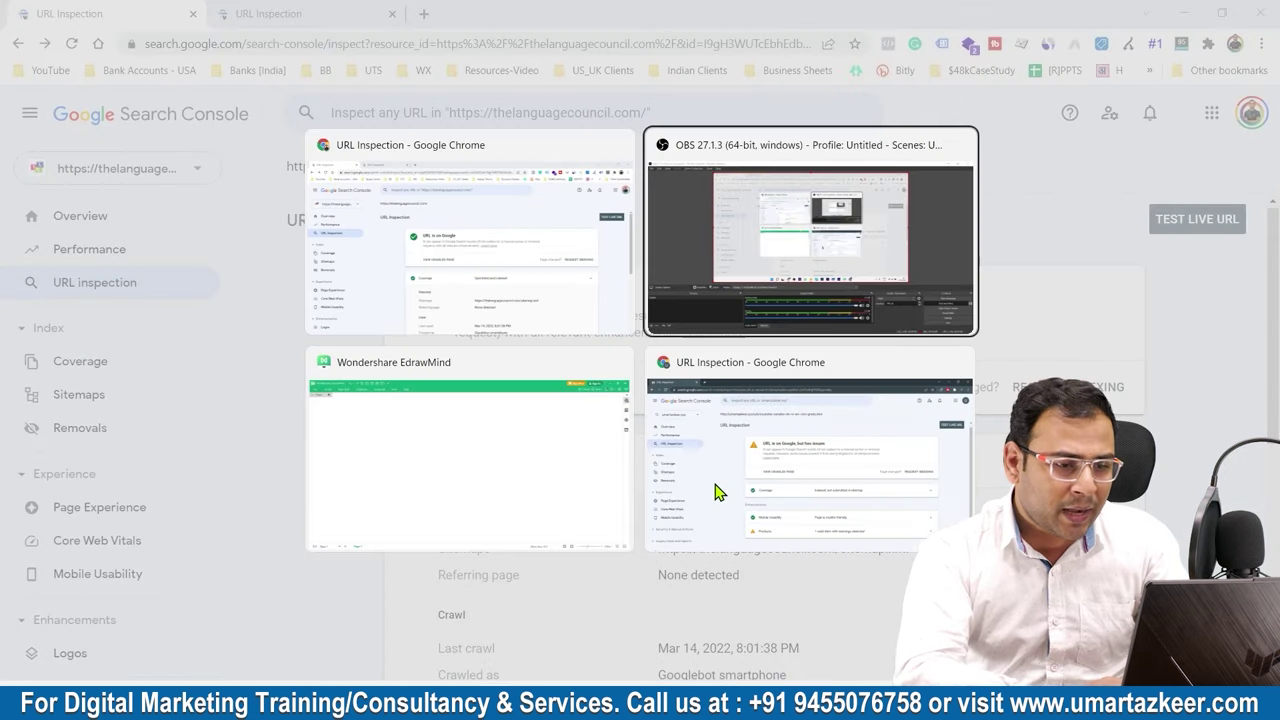
key("alt+Tab")
key("alt+Tab")
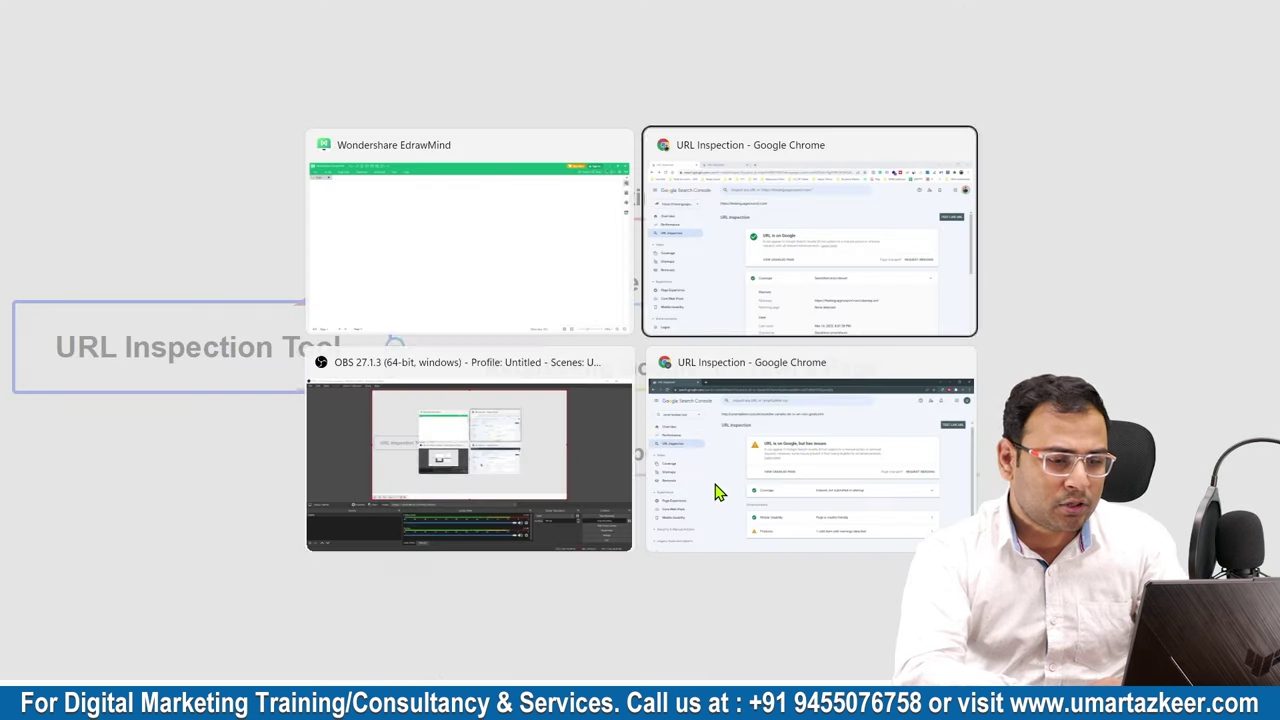
key("alt+Tab")
key("alt+Tab")
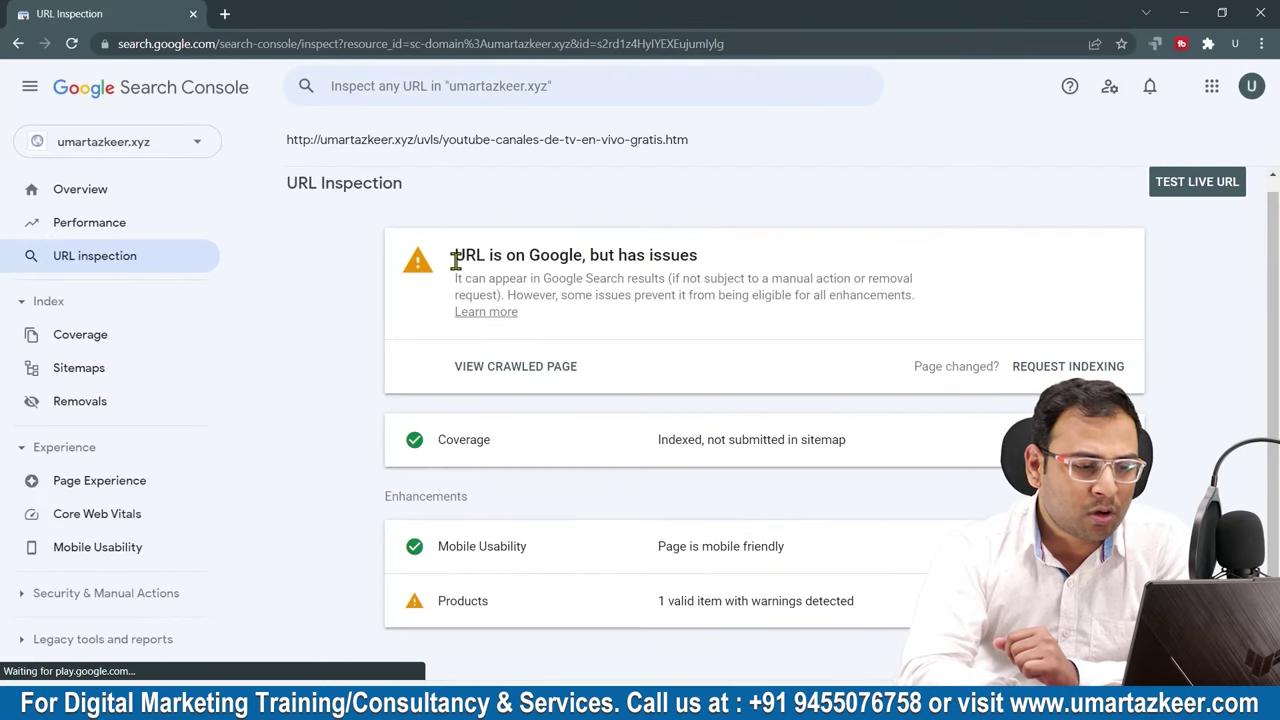
left_click_drag(455, 258, 684, 254)
left_click(758, 277)
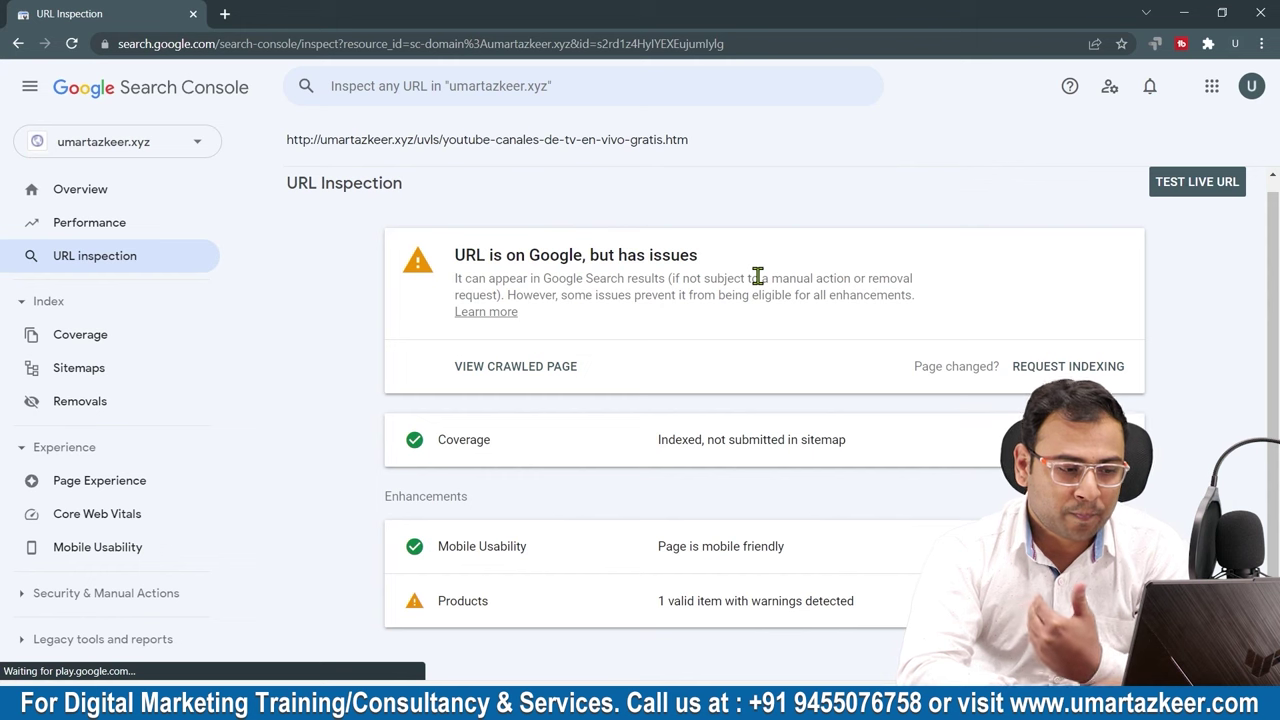
Expand the .htm page's Coverage result and examine its sitemap status, Discovery, Crawl and Indexing details.
left_click(670, 450)
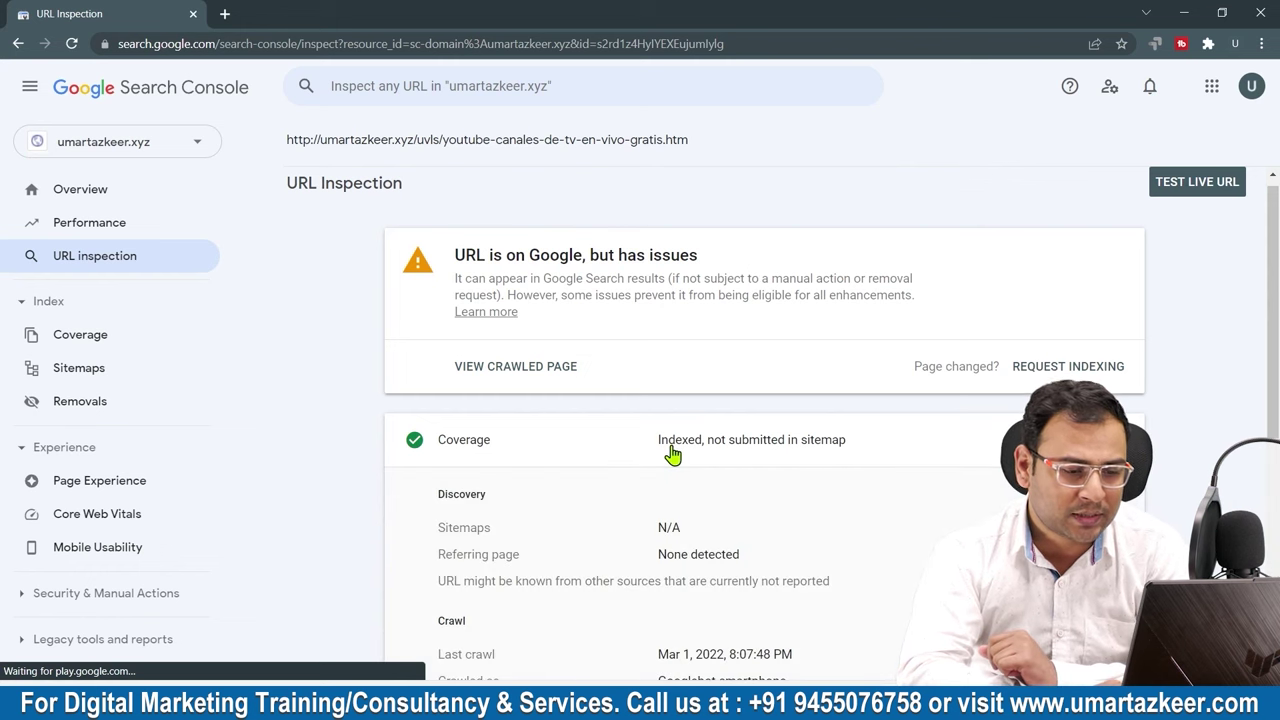
scroll(805, 405, "down", 2)
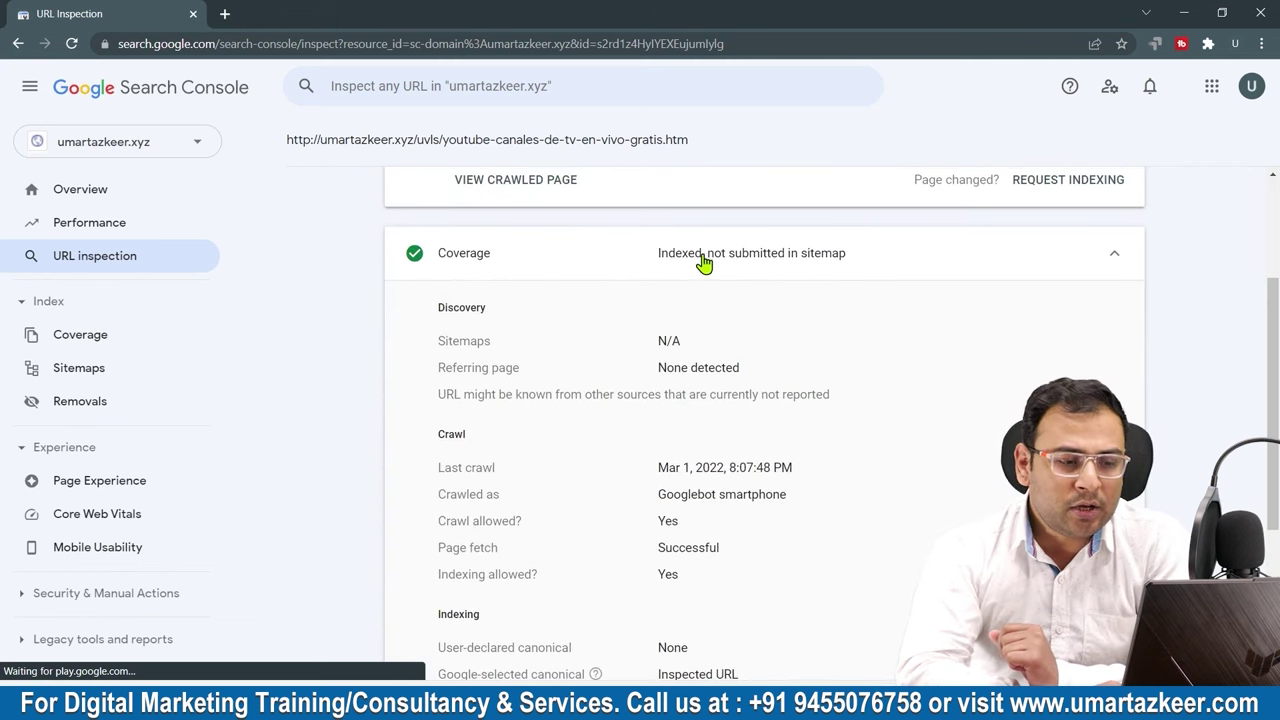
left_click_drag(655, 257, 879, 250)
left_click(995, 270)
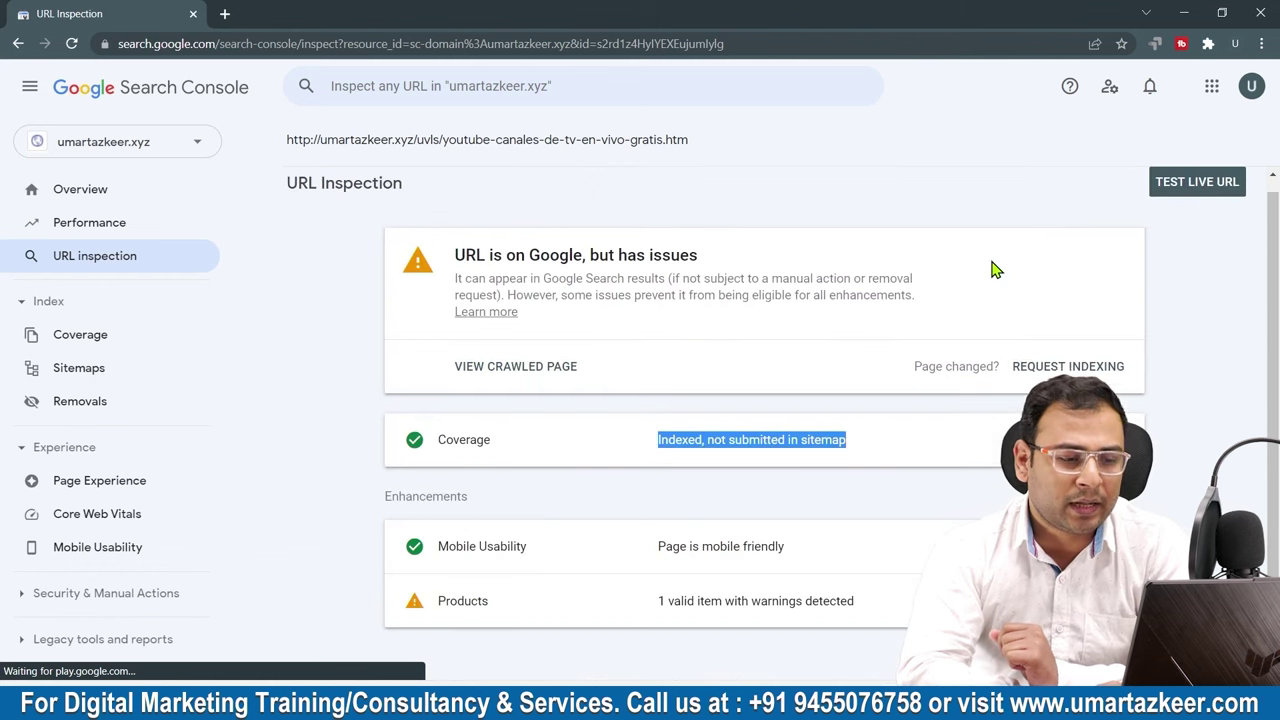
left_click(836, 434)
scroll(686, 392, "up", 2)
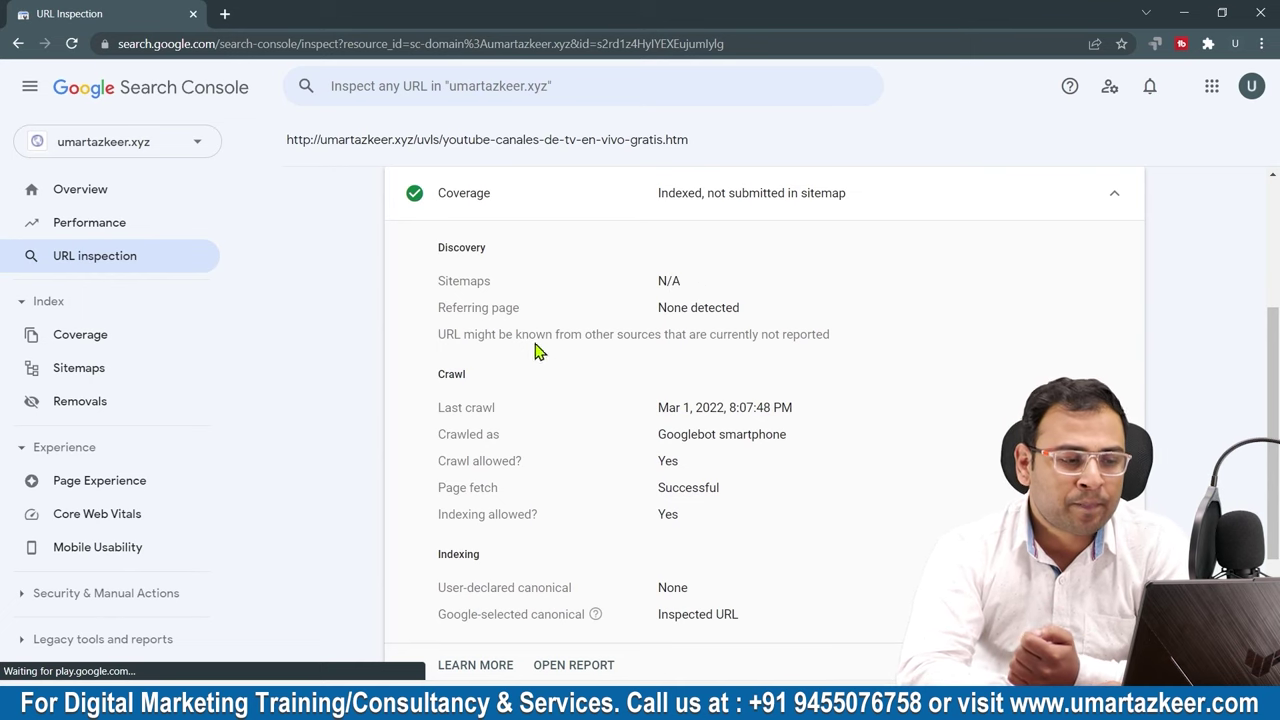
scroll(770, 489, "down", 1)
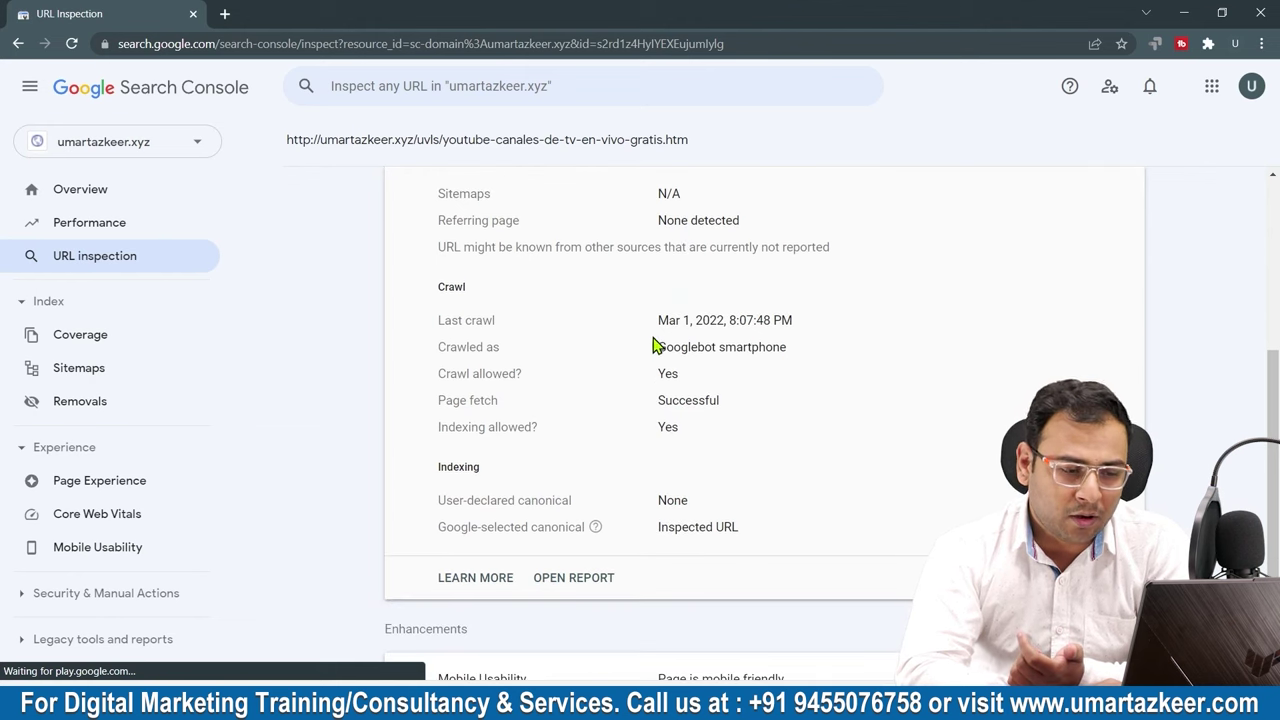
scroll(677, 530, "down", 2)
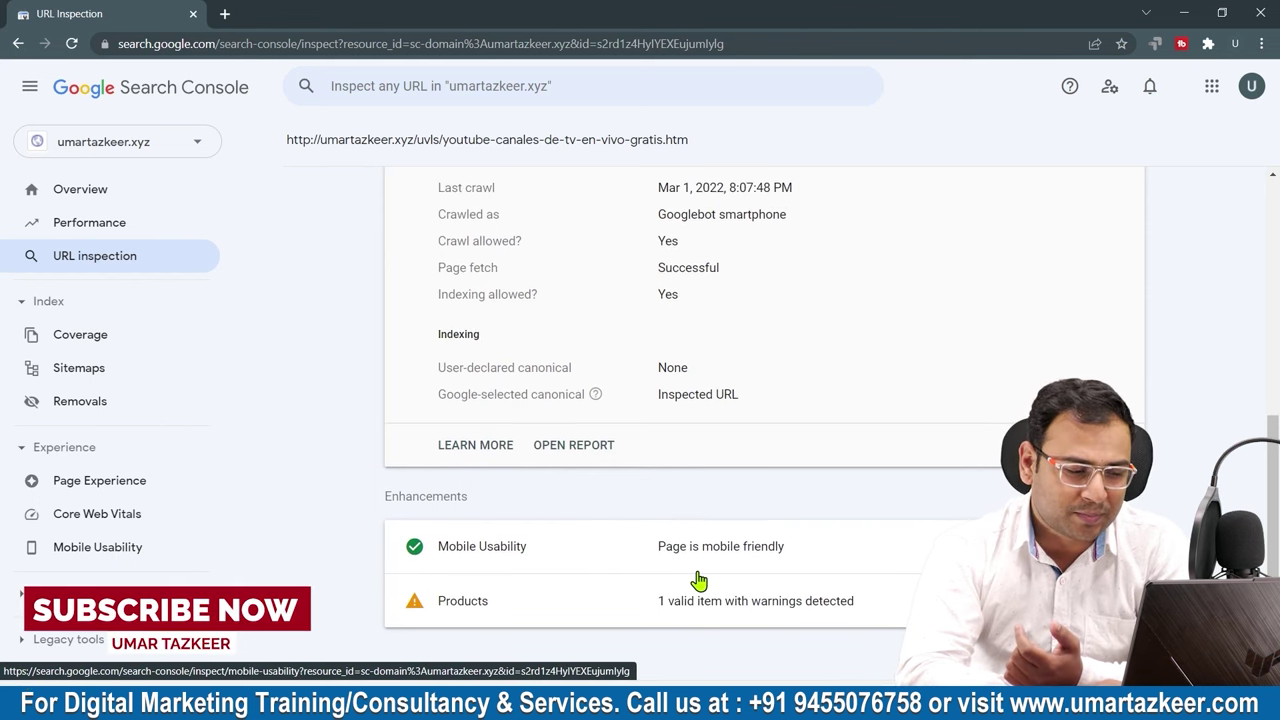
Open the page's Products enhancement, examine the missing-field warnings on the detected item, and return to URL Inspection.
left_click(471, 609)
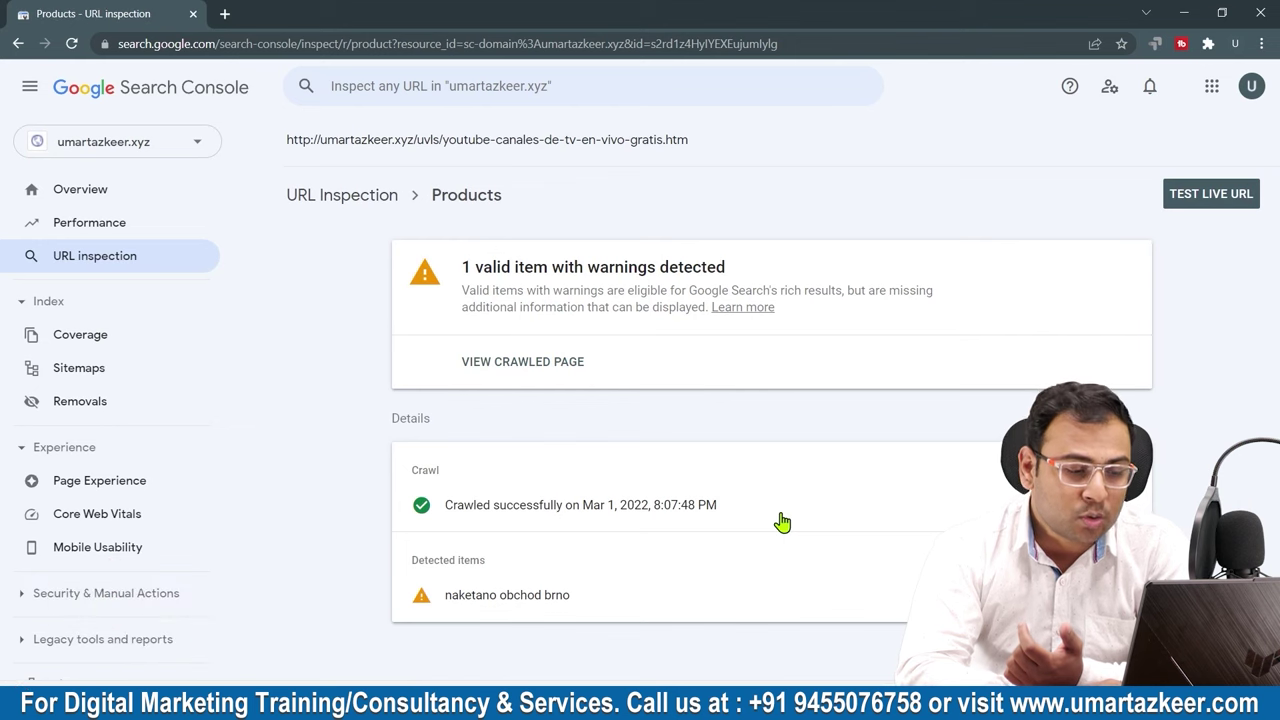
scroll(556, 610, "down", 3)
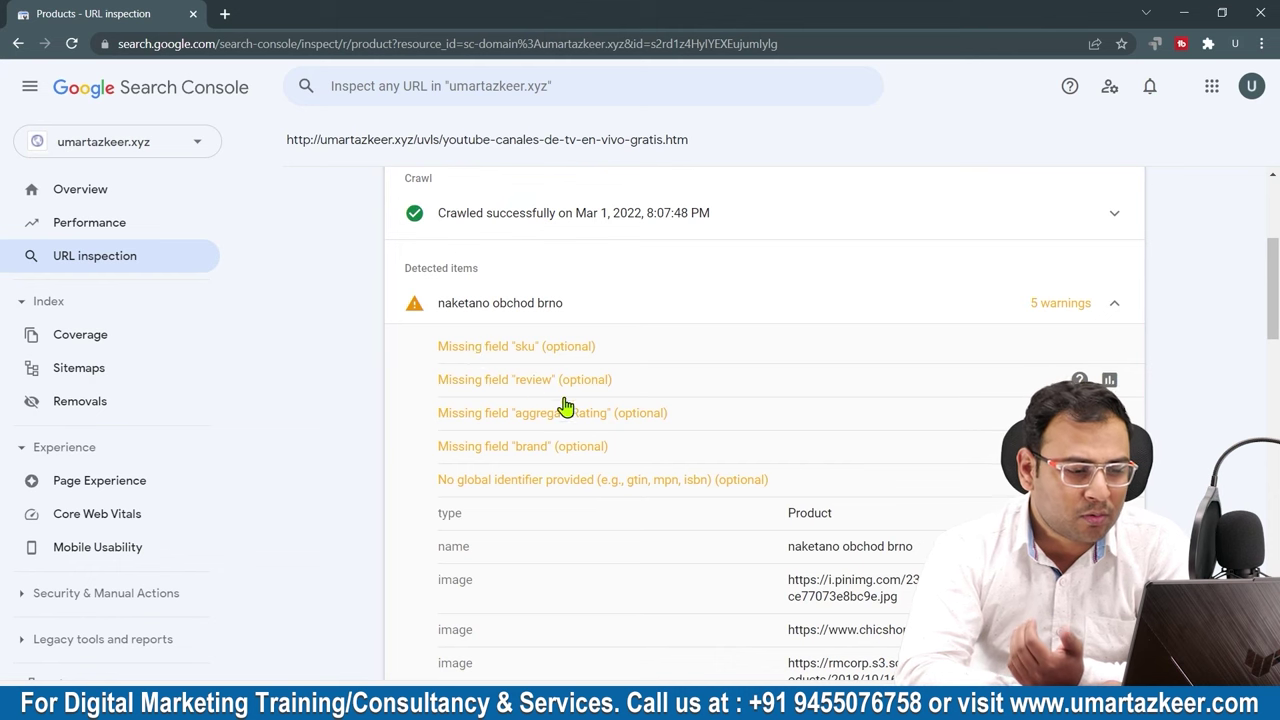
scroll(690, 453, "down", 4)
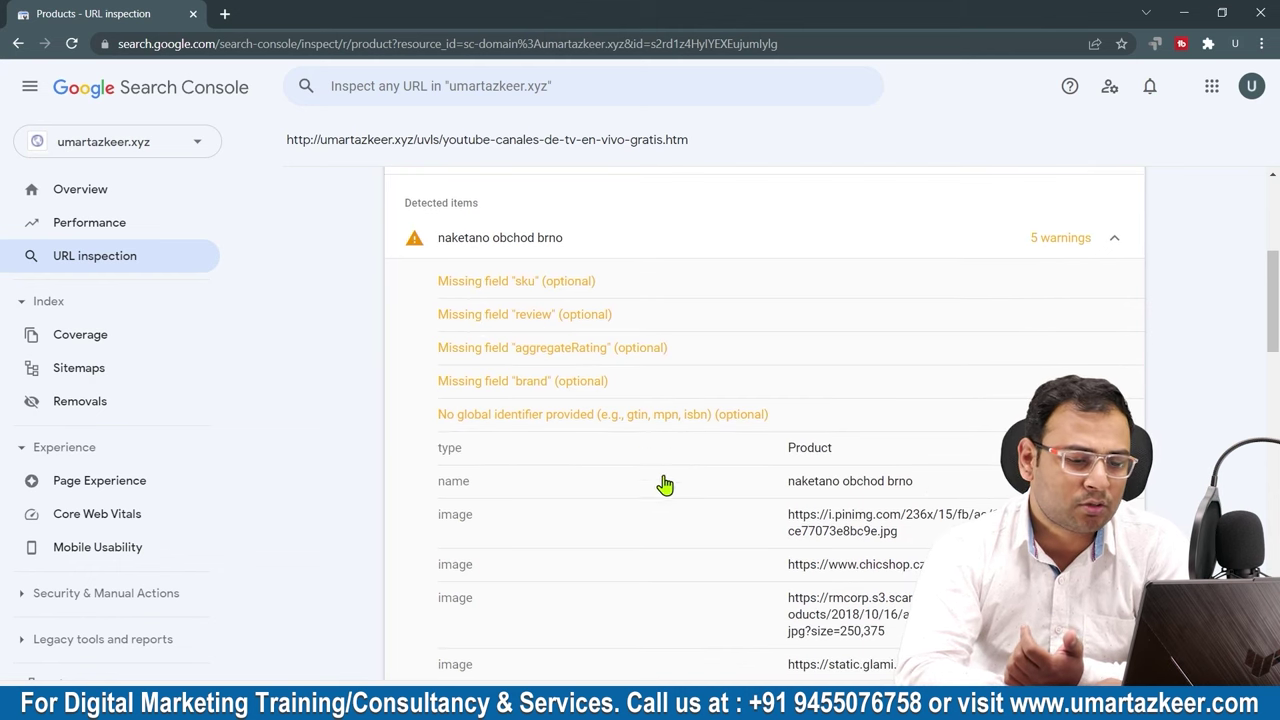
scroll(686, 569, "up", 4)
scroll(686, 569, "up", 3)
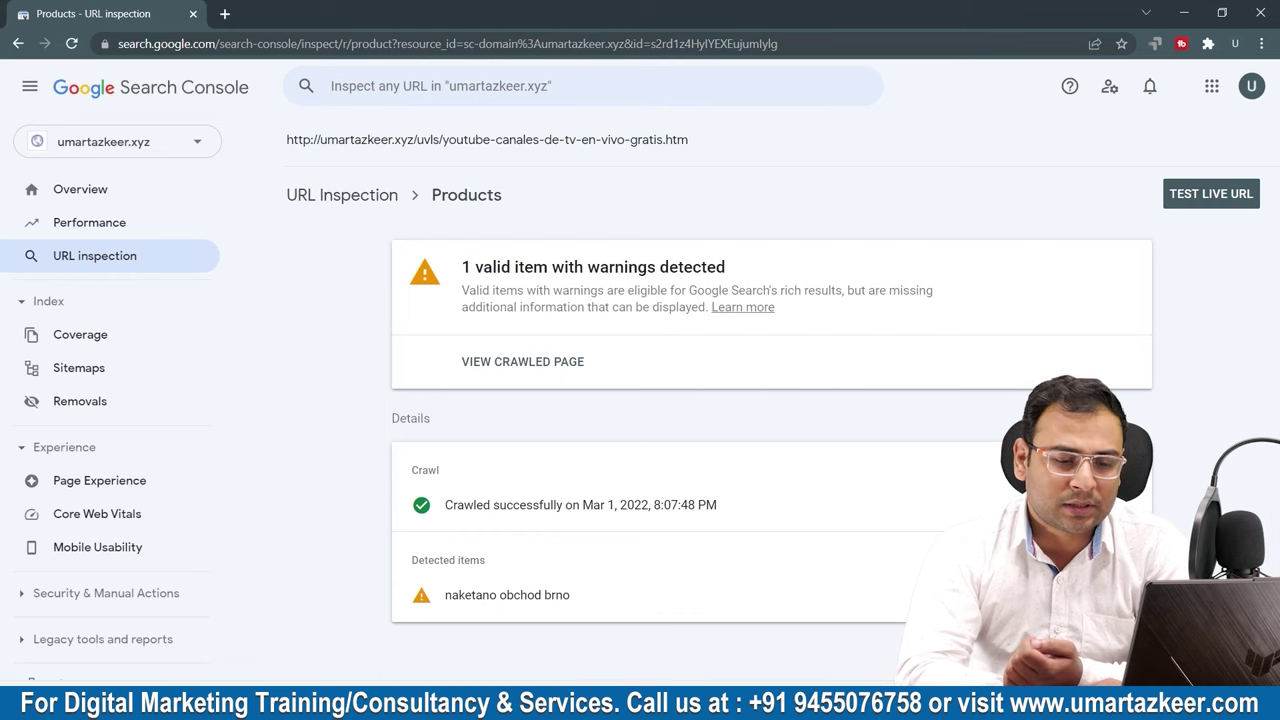
left_click(322, 200)
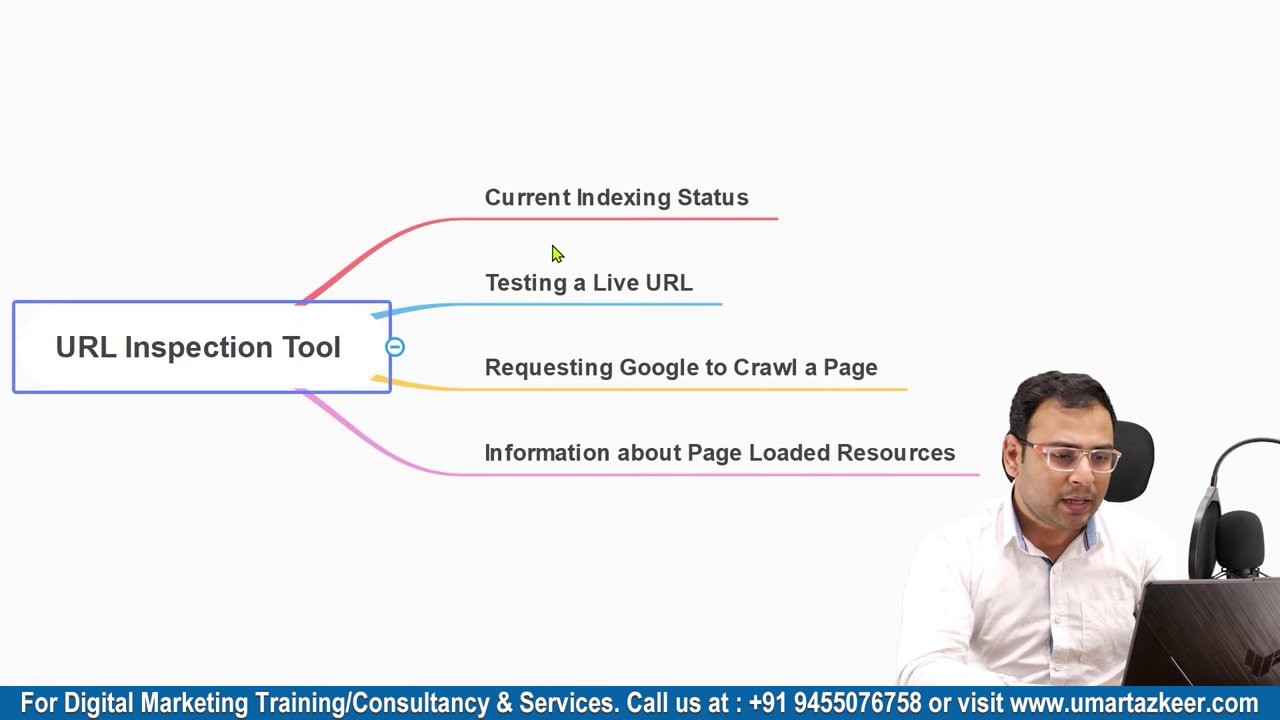
Switch back to the thelanguagecouncil.com window and review the homepage's indexing status, Coverage and Request Indexing option.
key("alt+Tab")
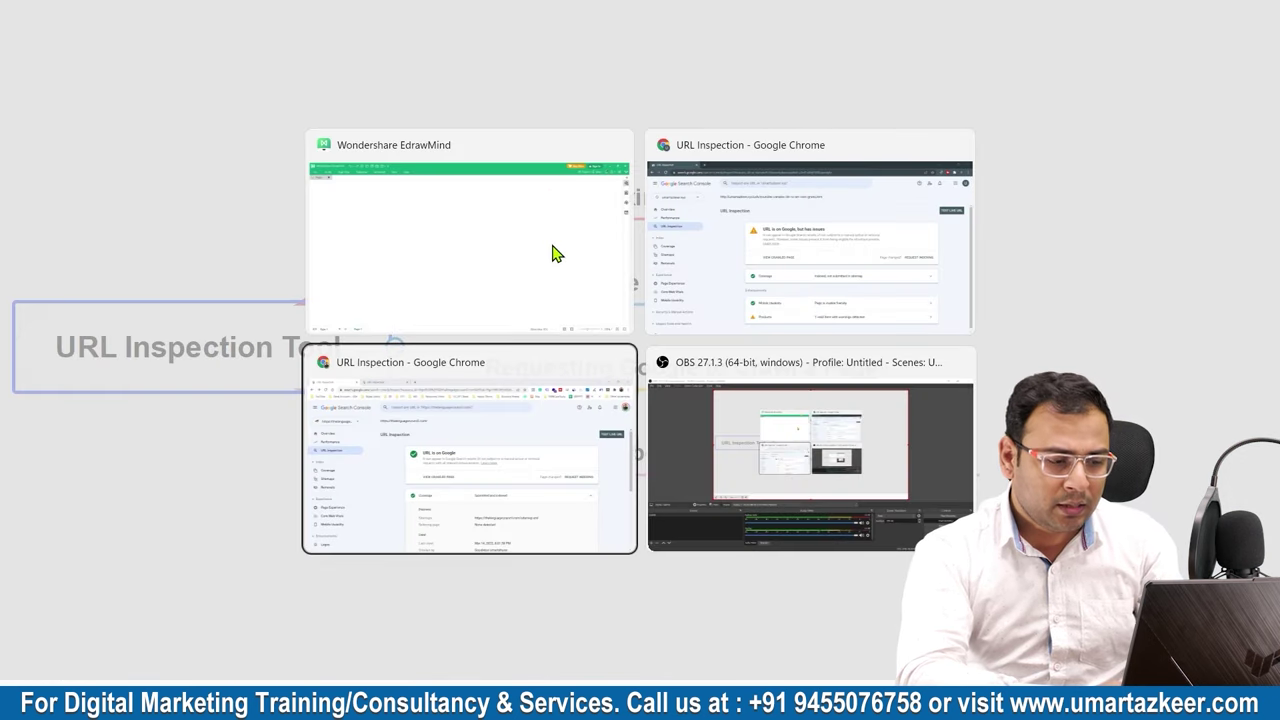
scroll(624, 373, "down", 1)
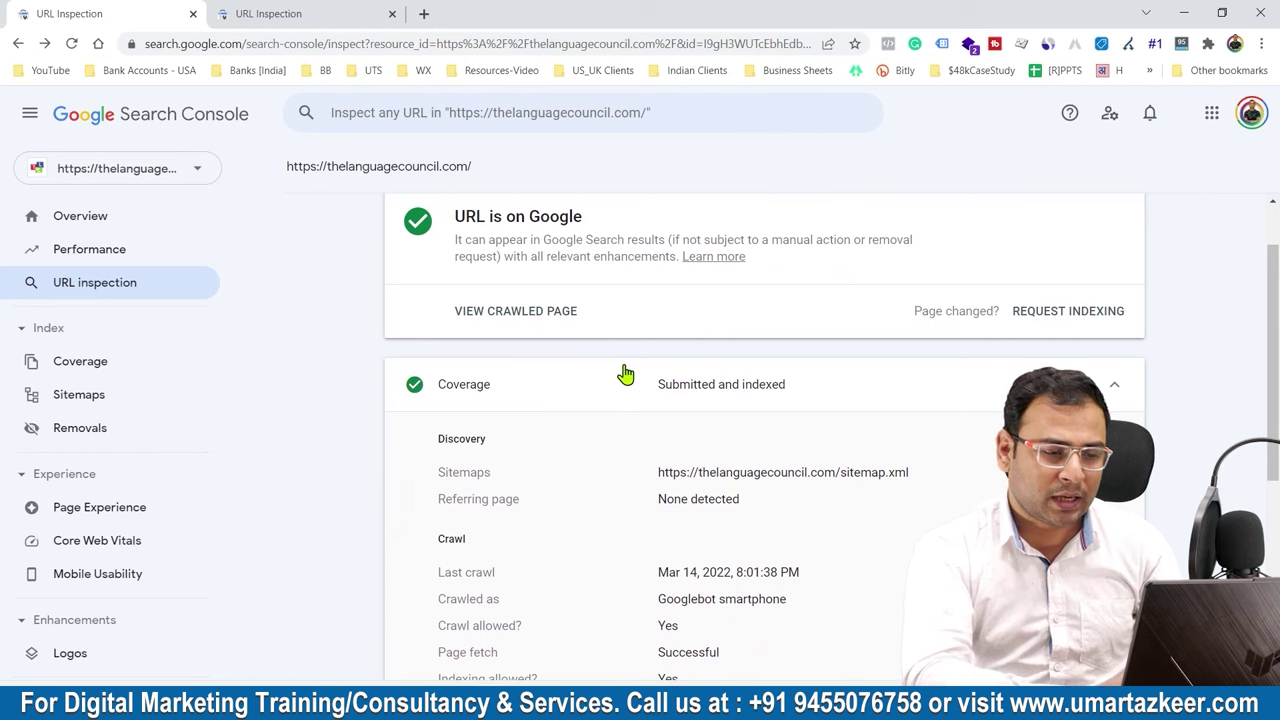
scroll(874, 471, "down", 1)
scroll(880, 480, "up", 2)
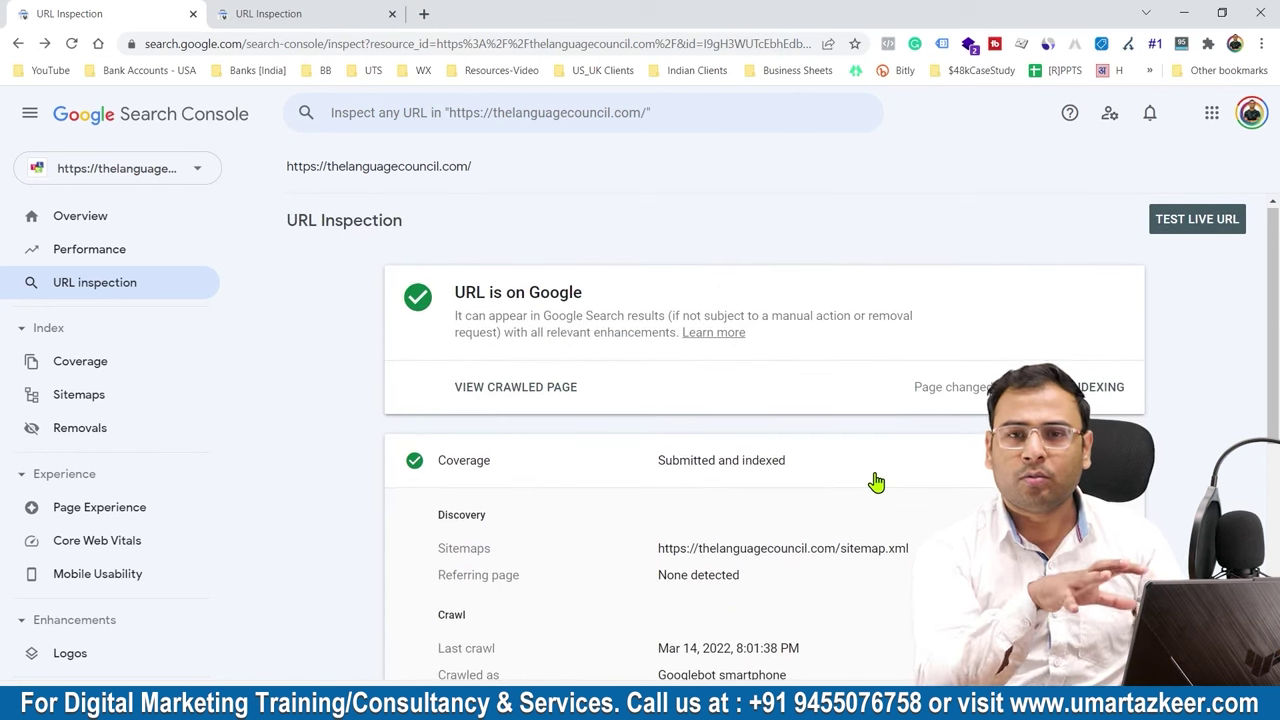
scroll(876, 482, "down", 1)
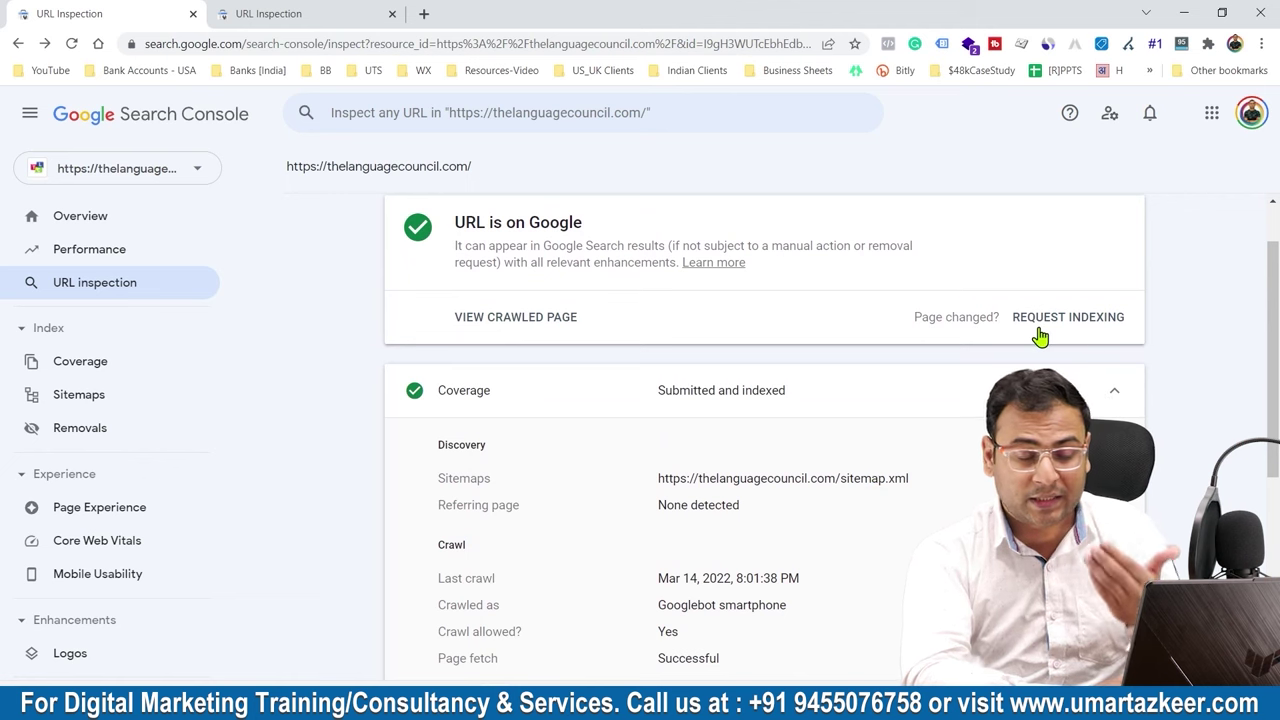
scroll(580, 363, "up", 1)
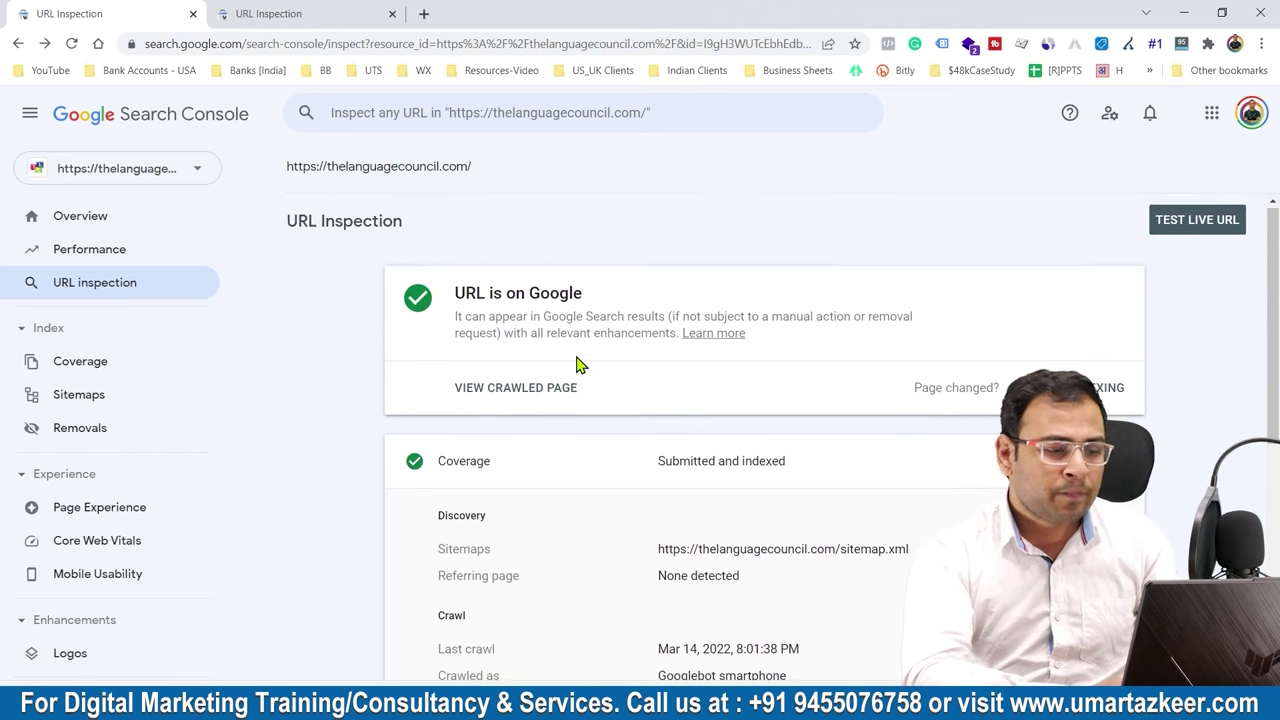
View the homepage's crawled page and look through the HTML that Google retrieved.
left_click(529, 389)
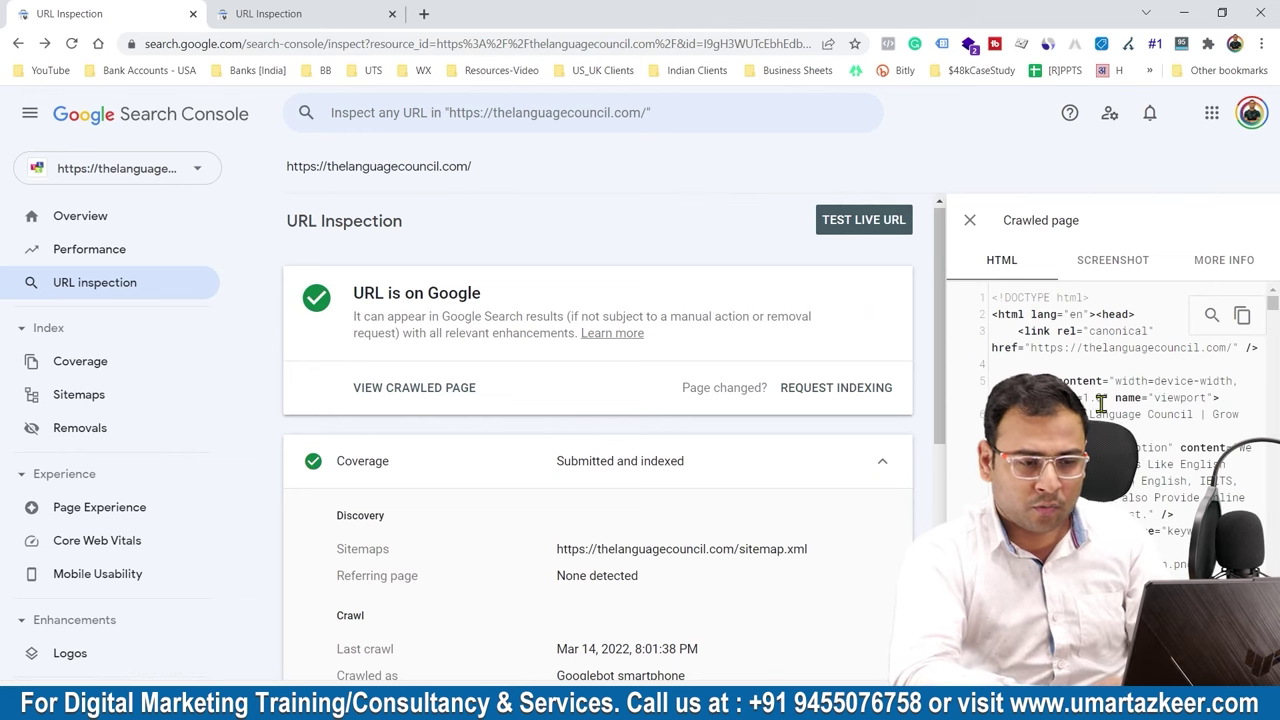
scroll(1100, 450, "down", 3)
scroll(1100, 420, "down", 10)
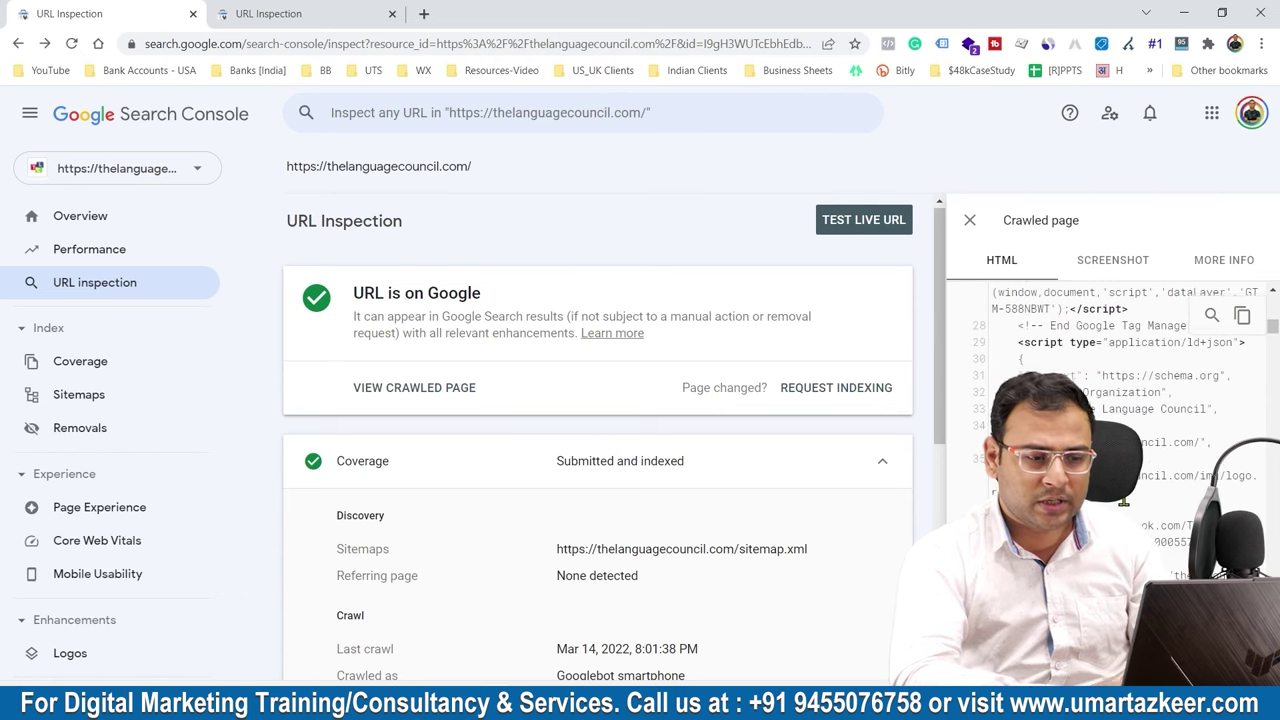
Run a live test of the homepage URL and compare the Live Test results with the Google Index results.
left_click(848, 240)
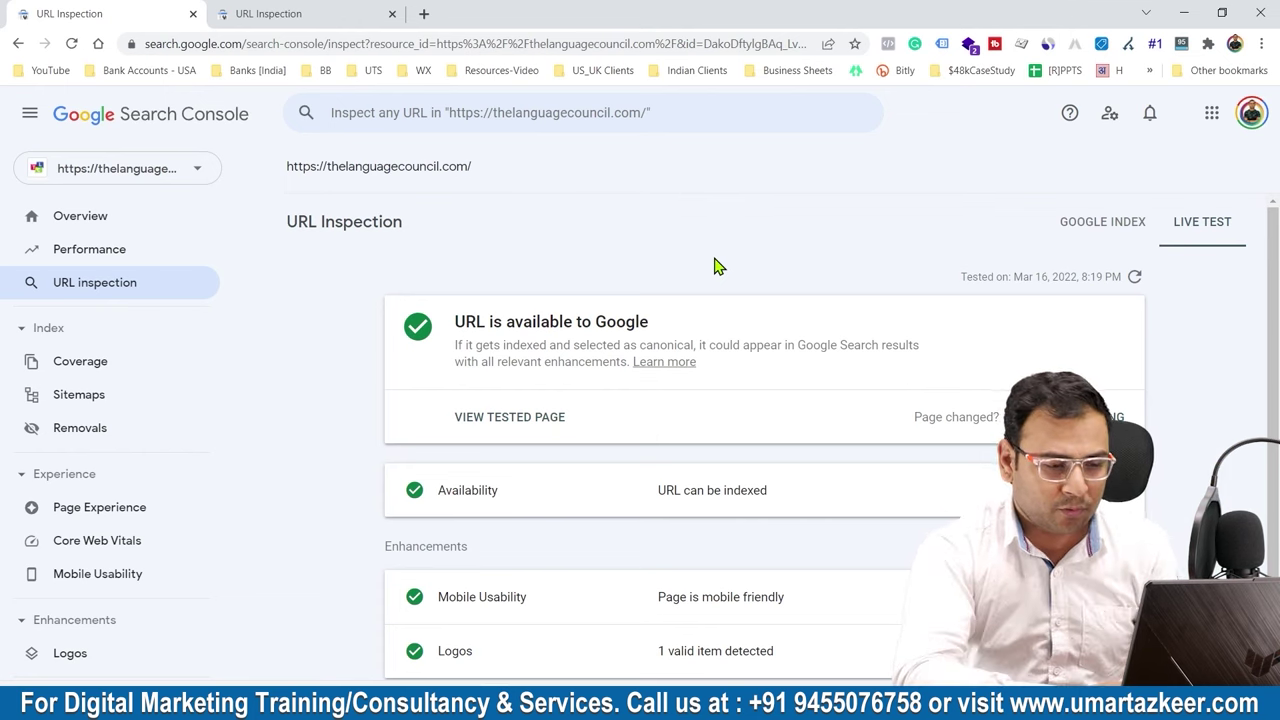
left_click(1089, 229)
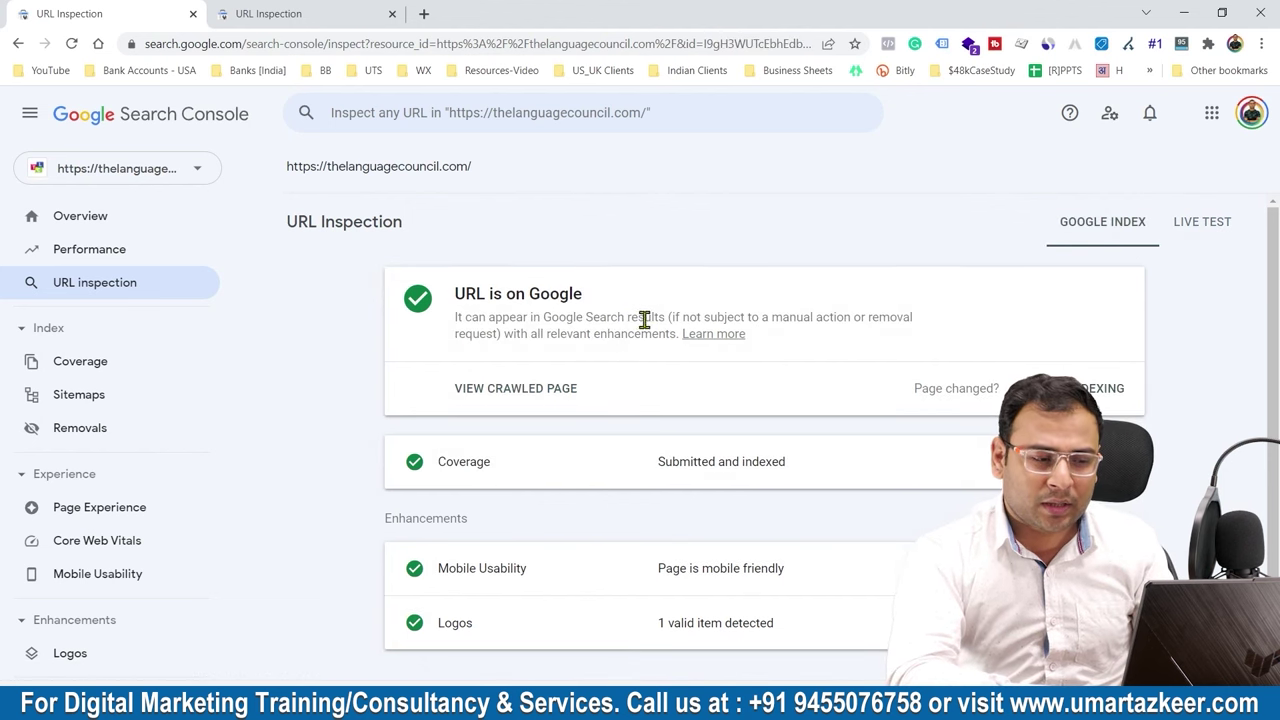
scroll(700, 480, "down", 1)
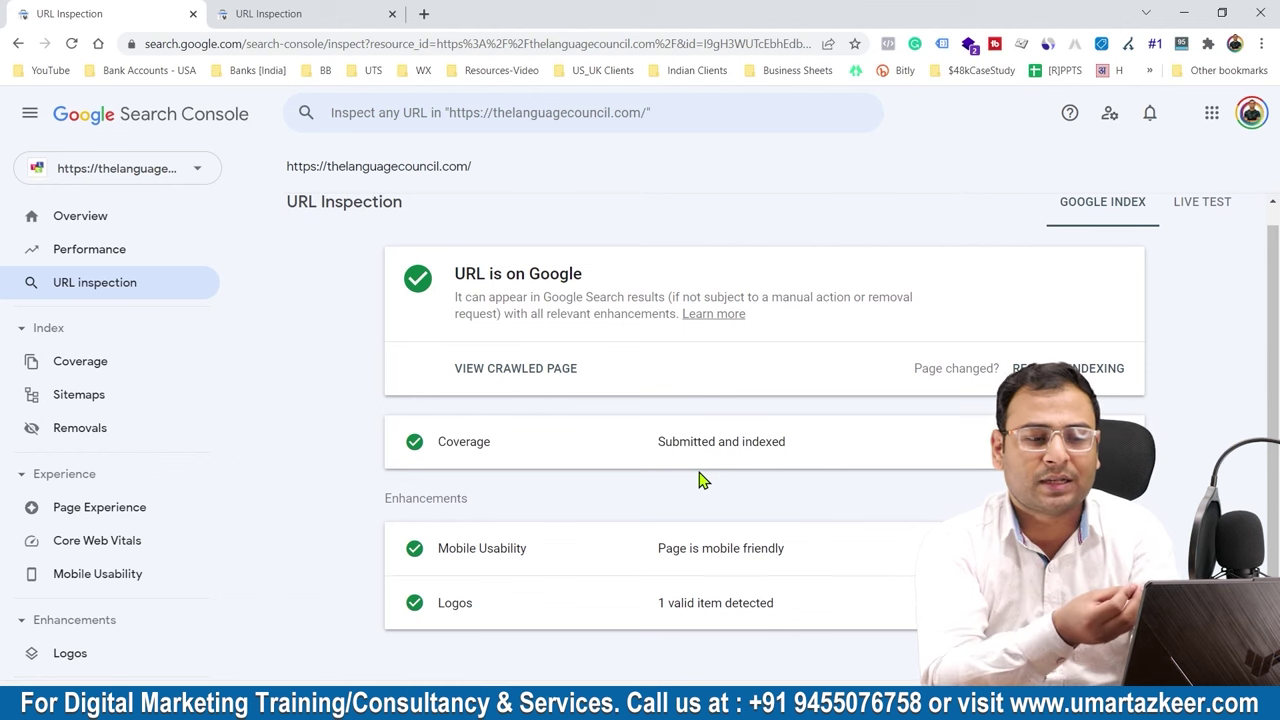
left_click(1203, 203)
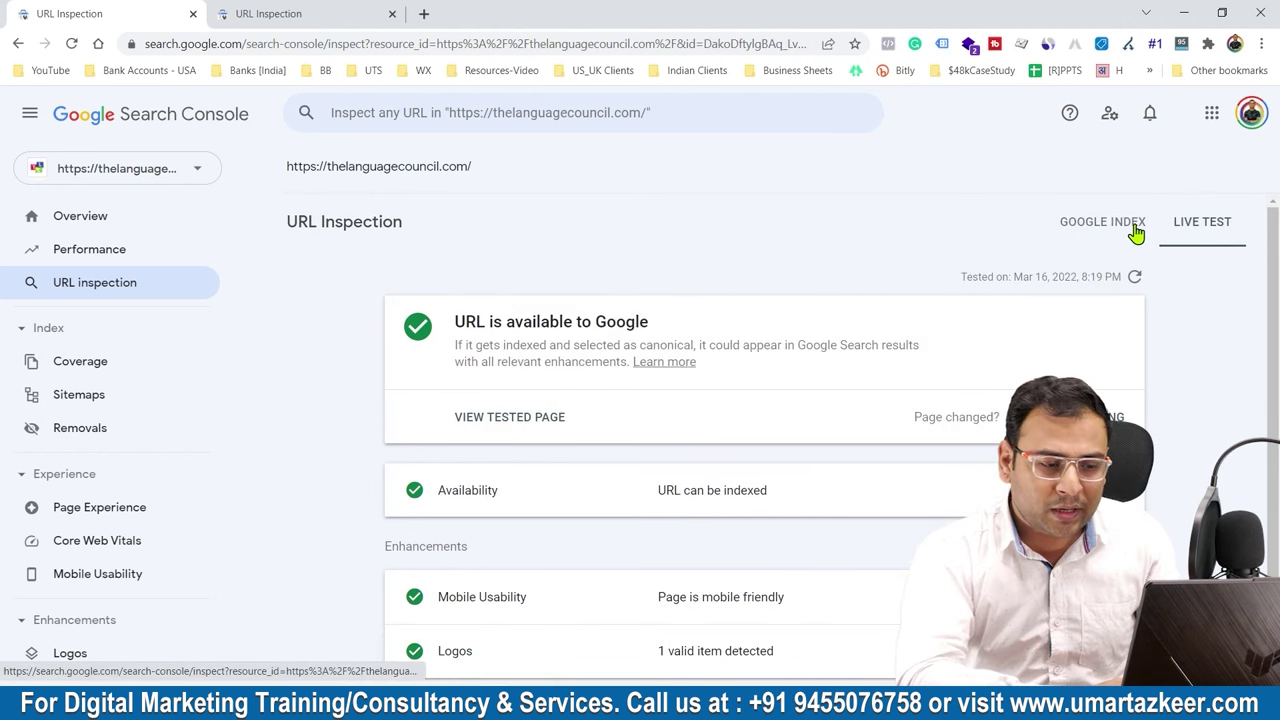
scroll(776, 505, "down", 1)
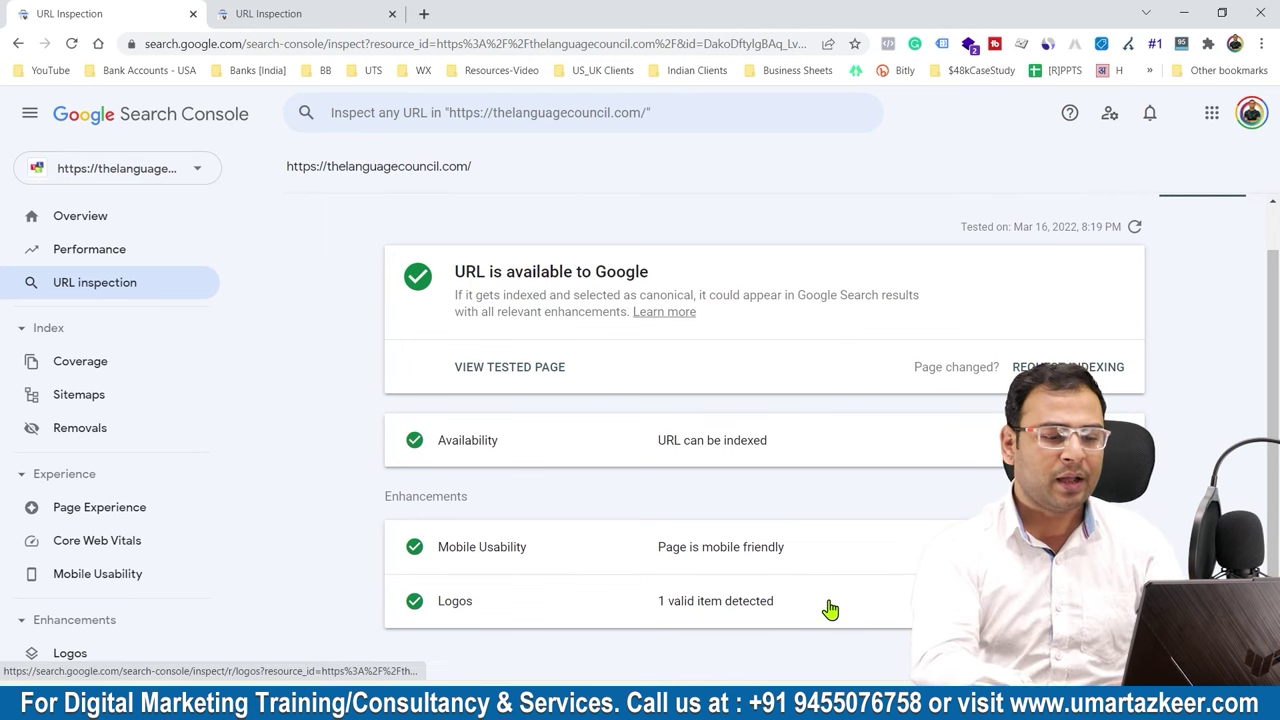
scroll(828, 608, "up", 1)
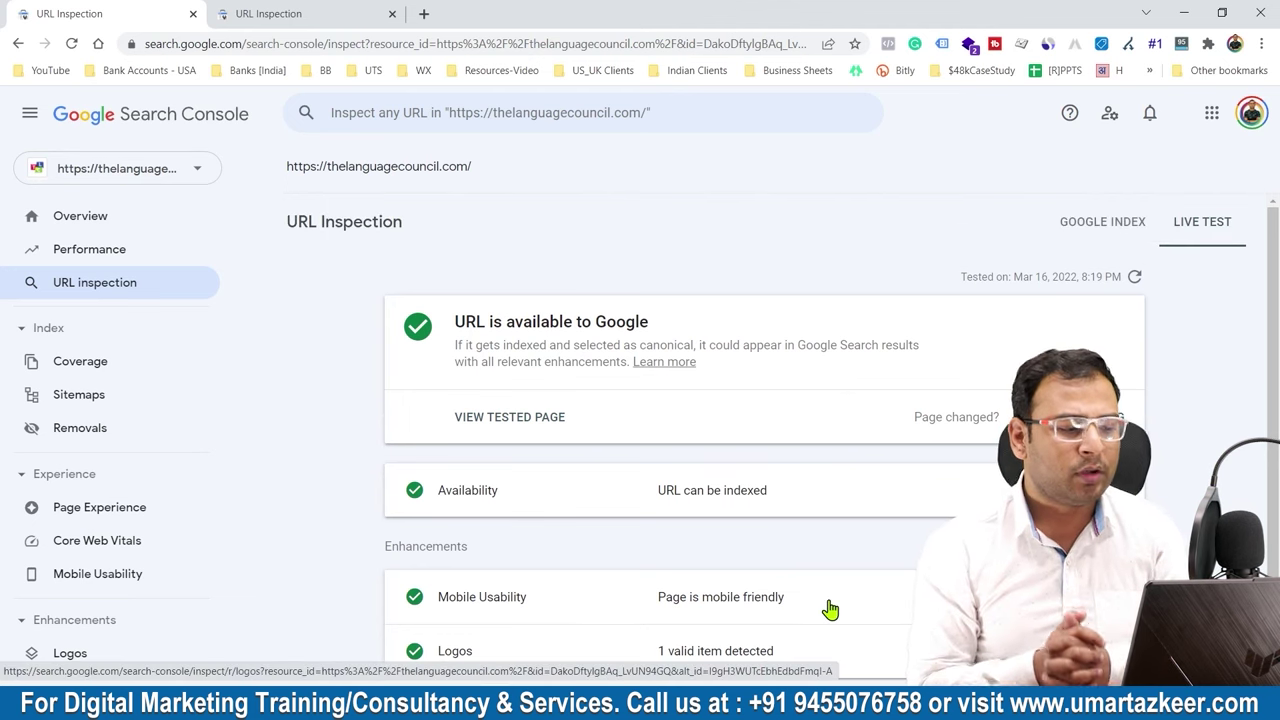
Switch to the Performance report window, open Google in a new browser tab and search for India.
key("alt+Tab")
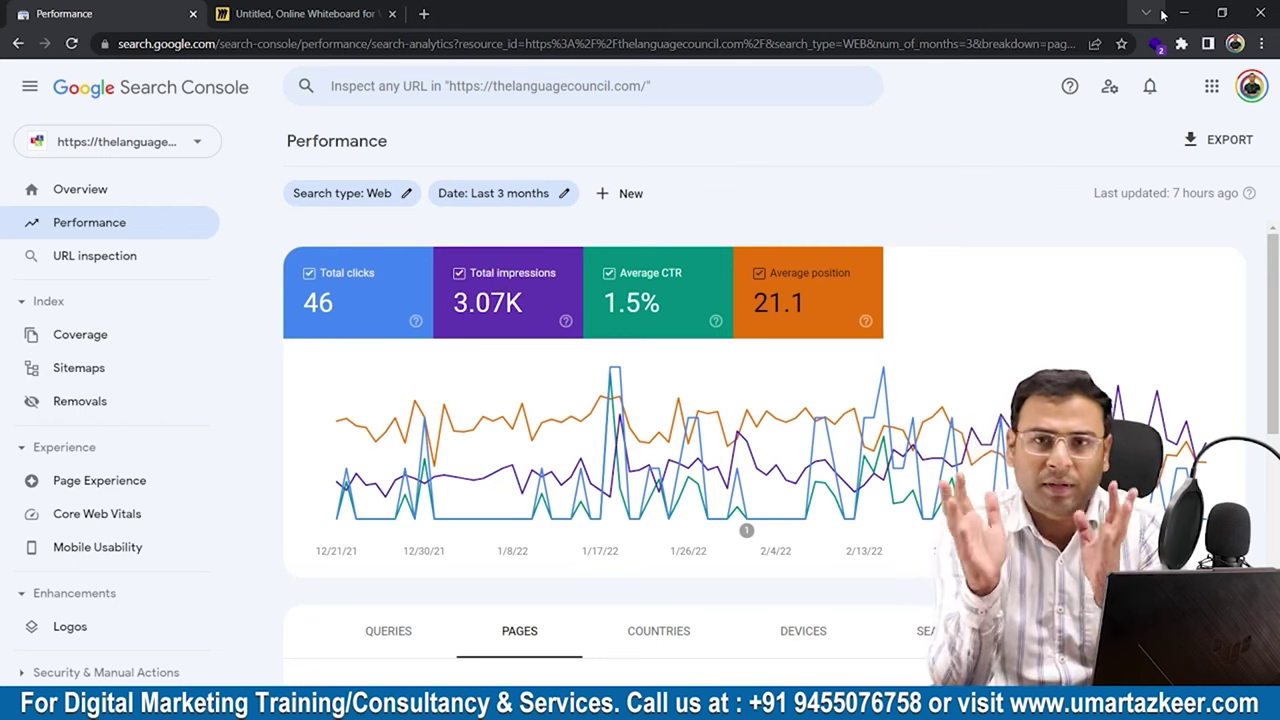
left_click(424, 14)
type("g")
key("Return")
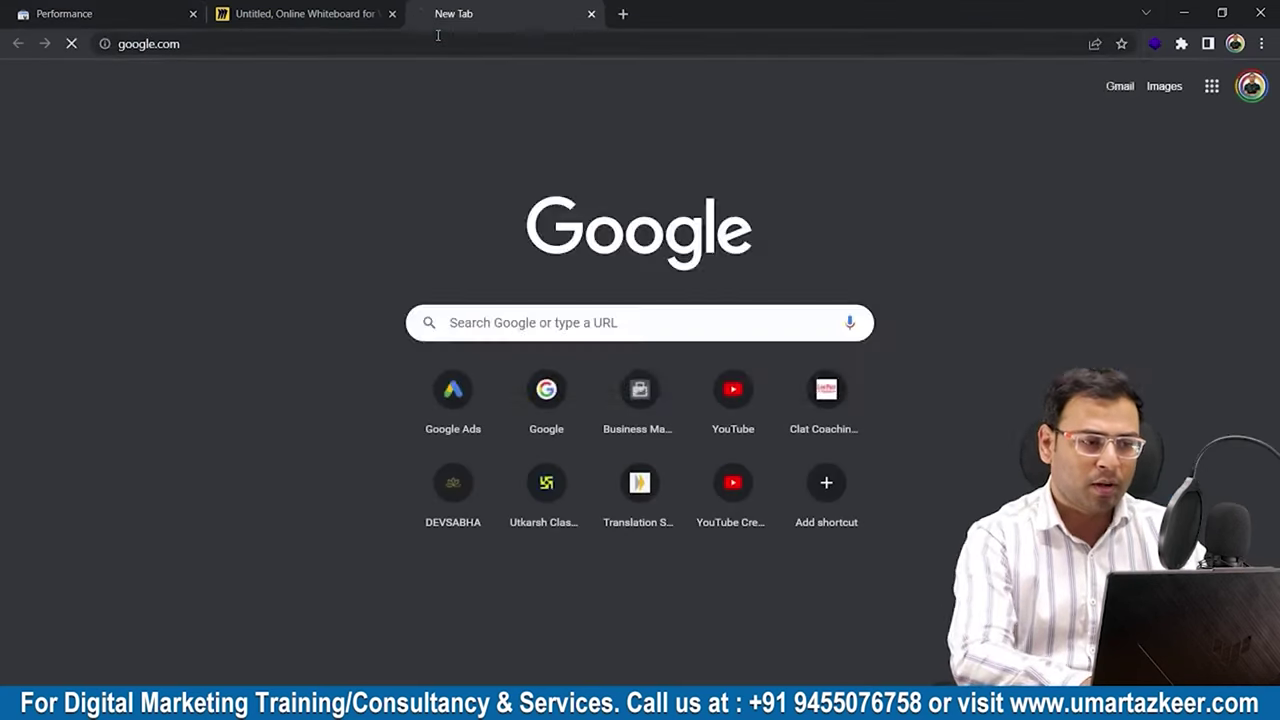
type("ia")
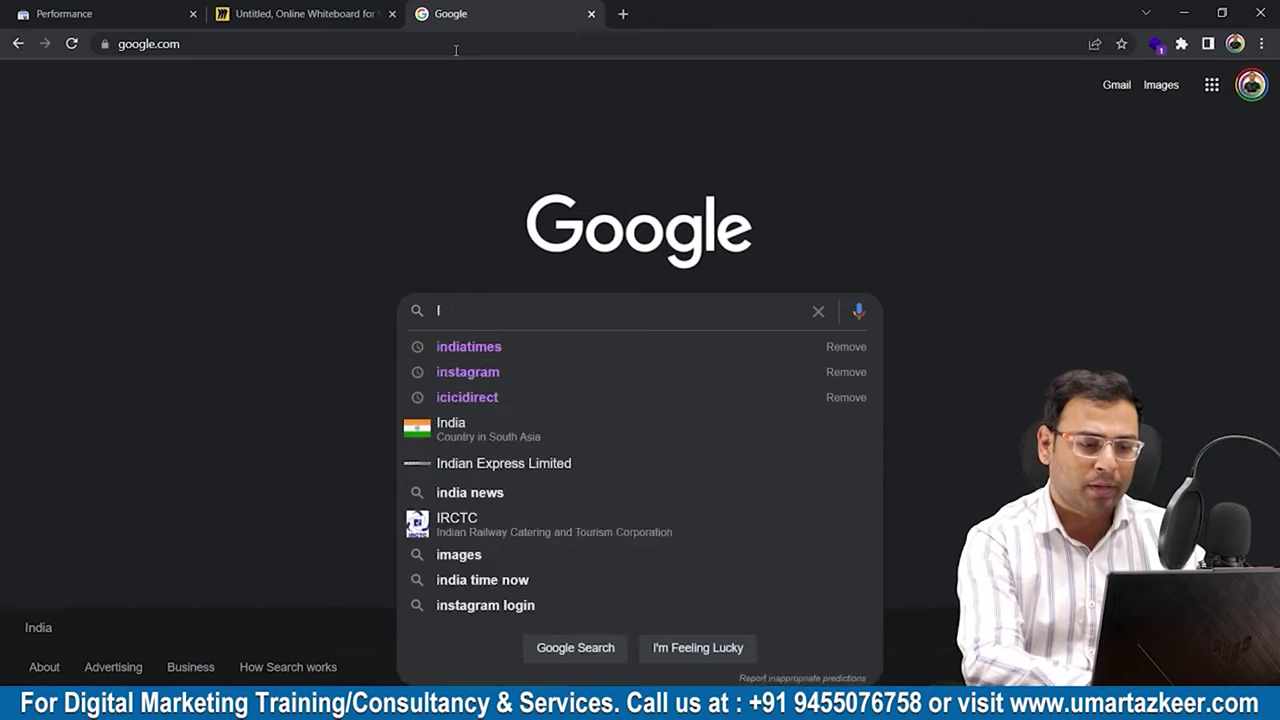
type("ndia")
key("Return")
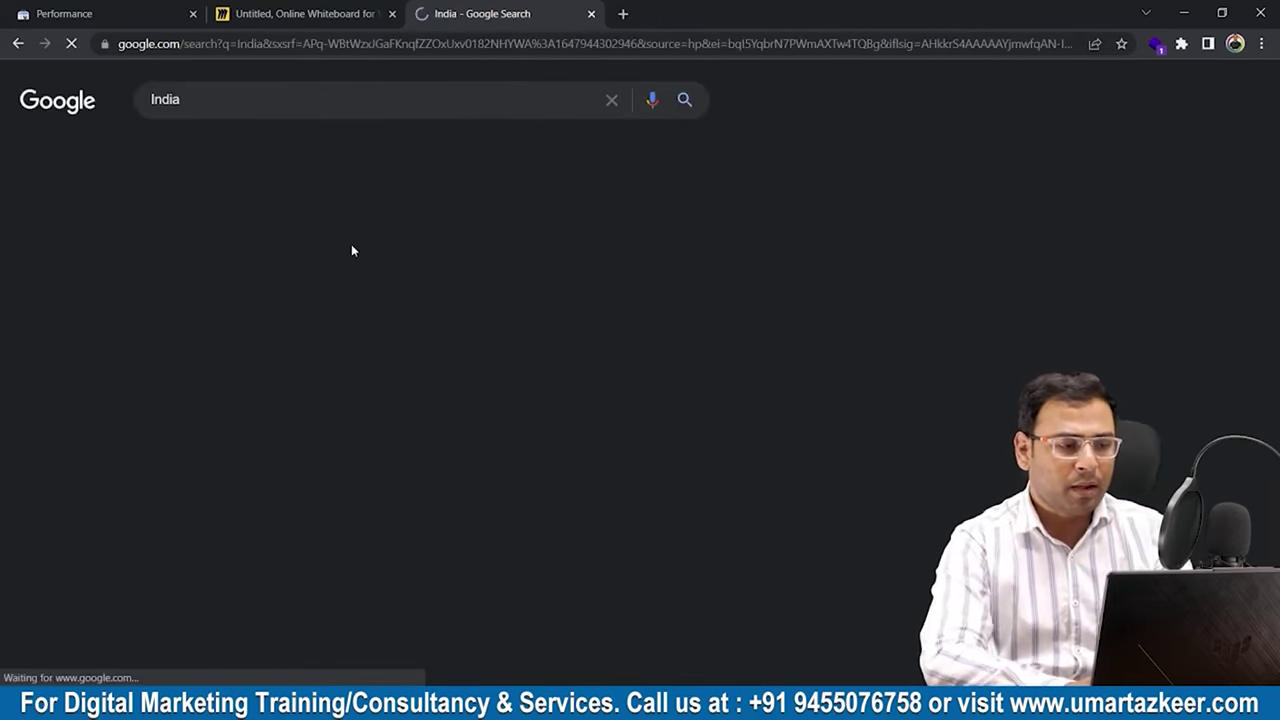
Look through the images, videos and website listings in the India search results, including the Reserve Bank of India entry.
scroll(395, 378, "down", 15)
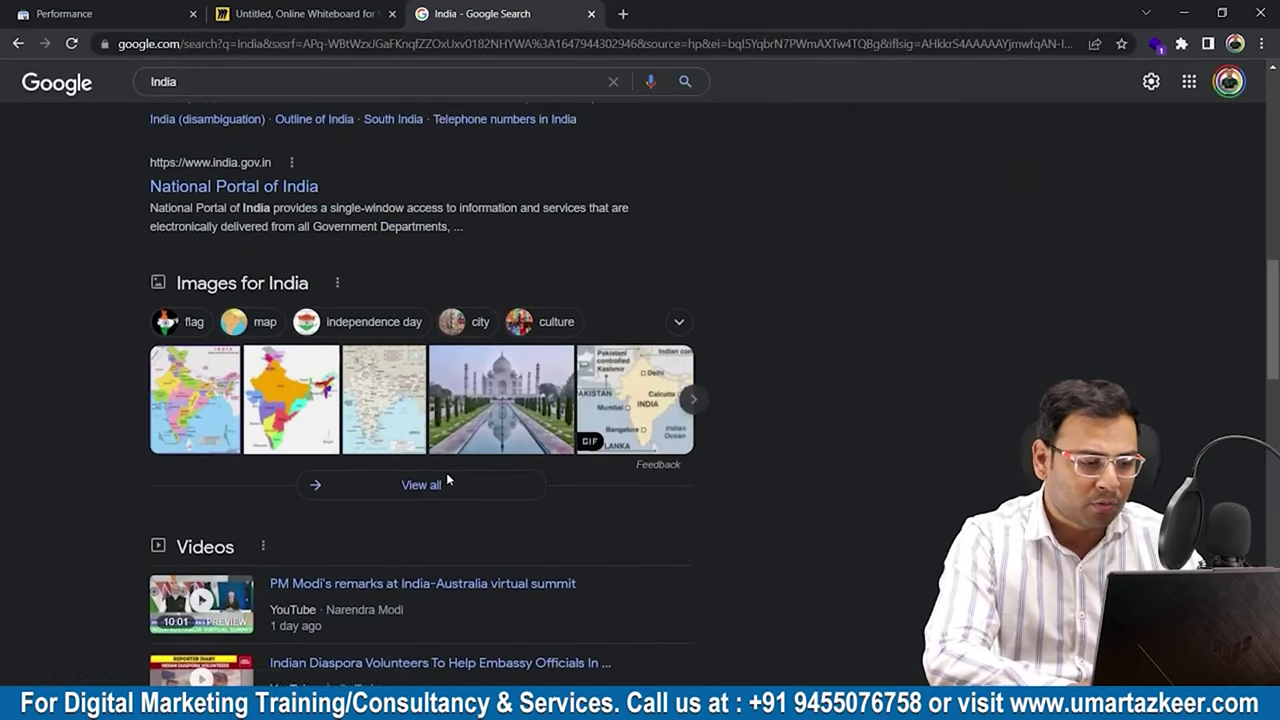
scroll(404, 464, "down", 9)
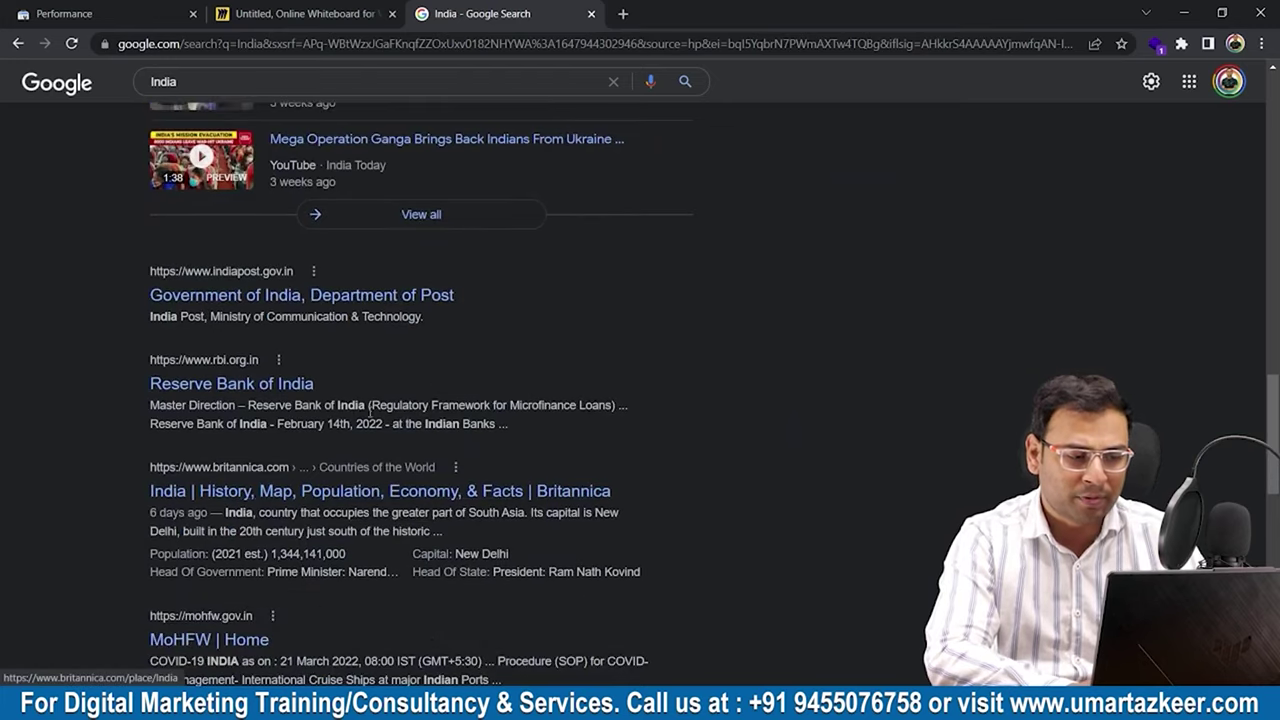
scroll(271, 434, "down", 1)
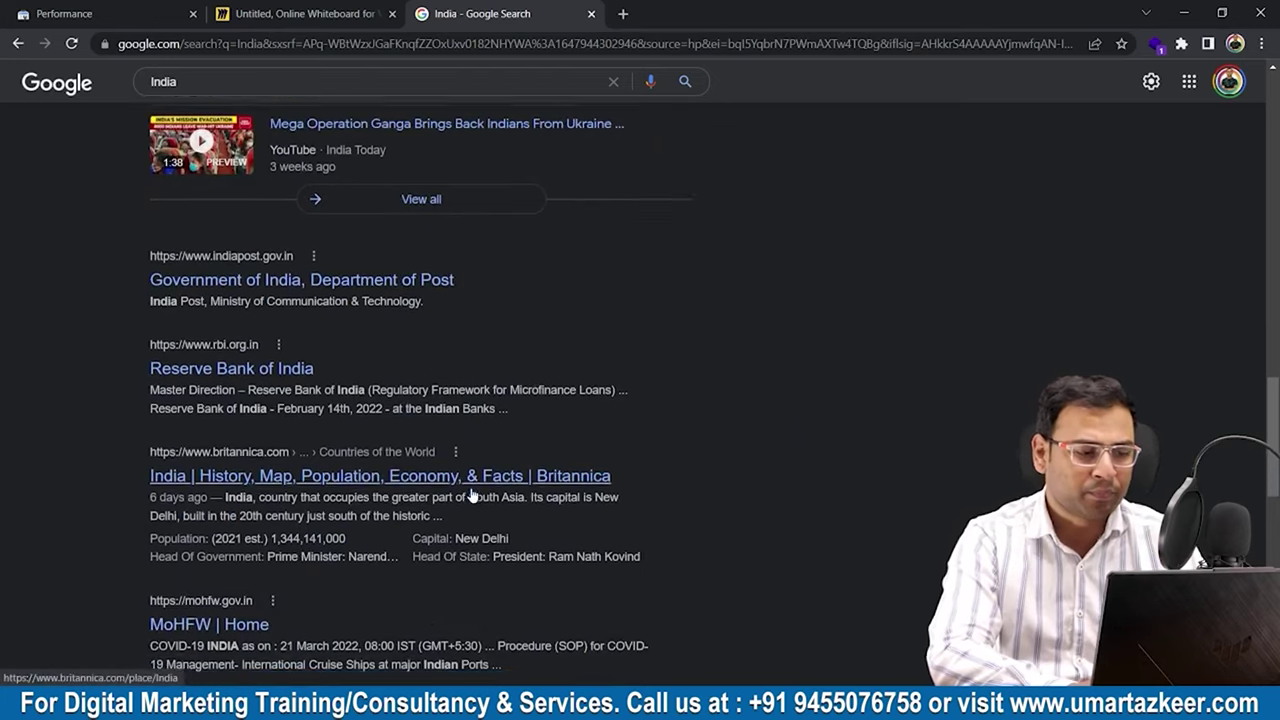
left_click_drag(126, 312, 380, 324)
left_click(458, 340)
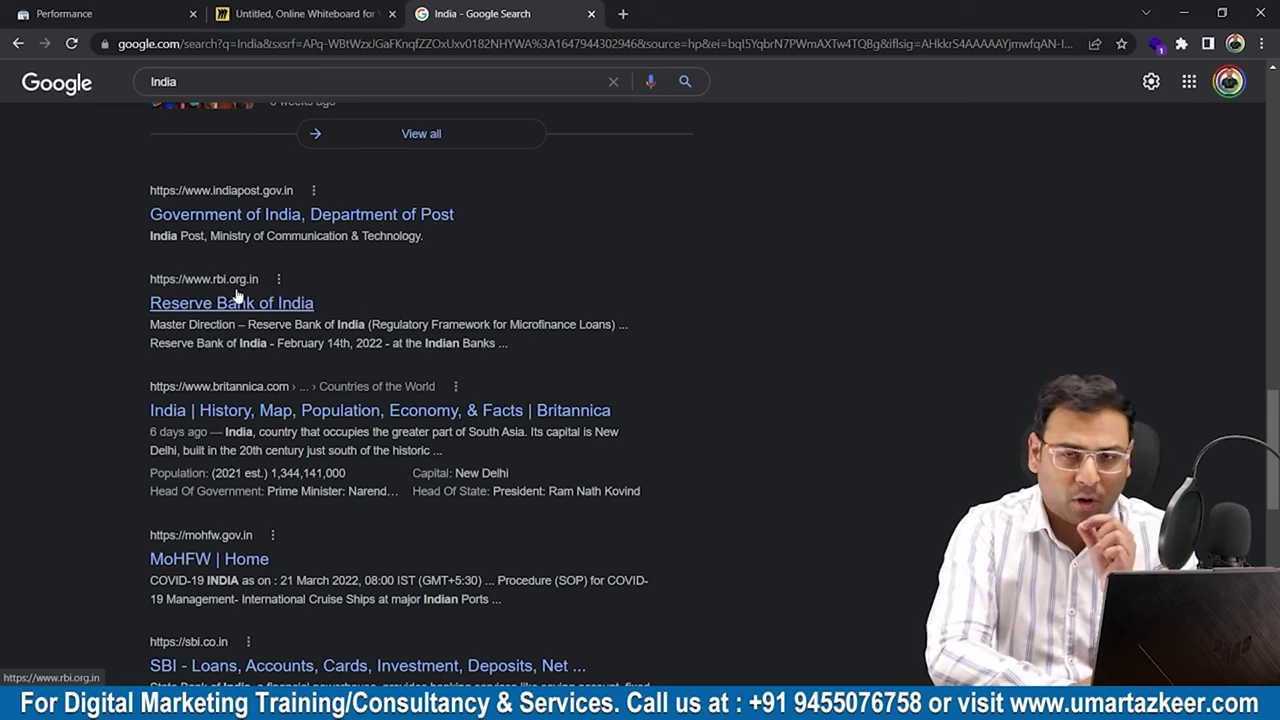
left_click(179, 82)
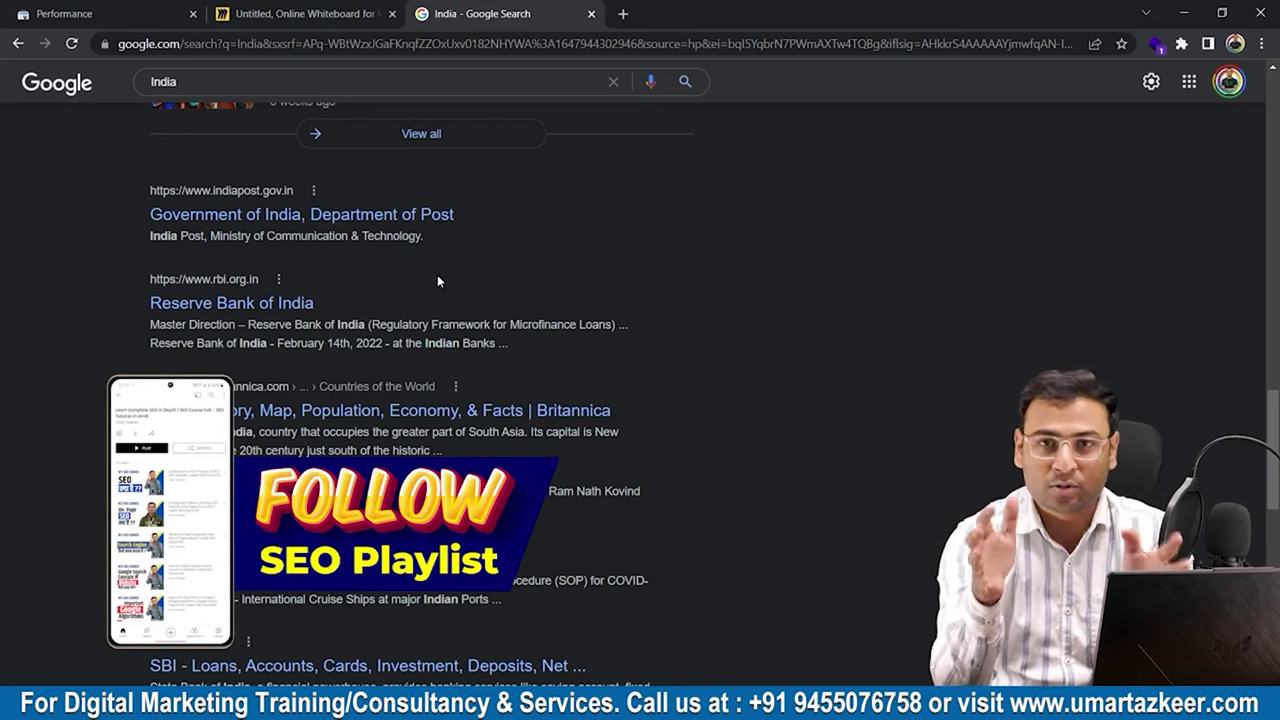
Return to the Search Console Performance report and review the top pages table against the overall click, impression, CTR and position metrics.
left_click(64, 13)
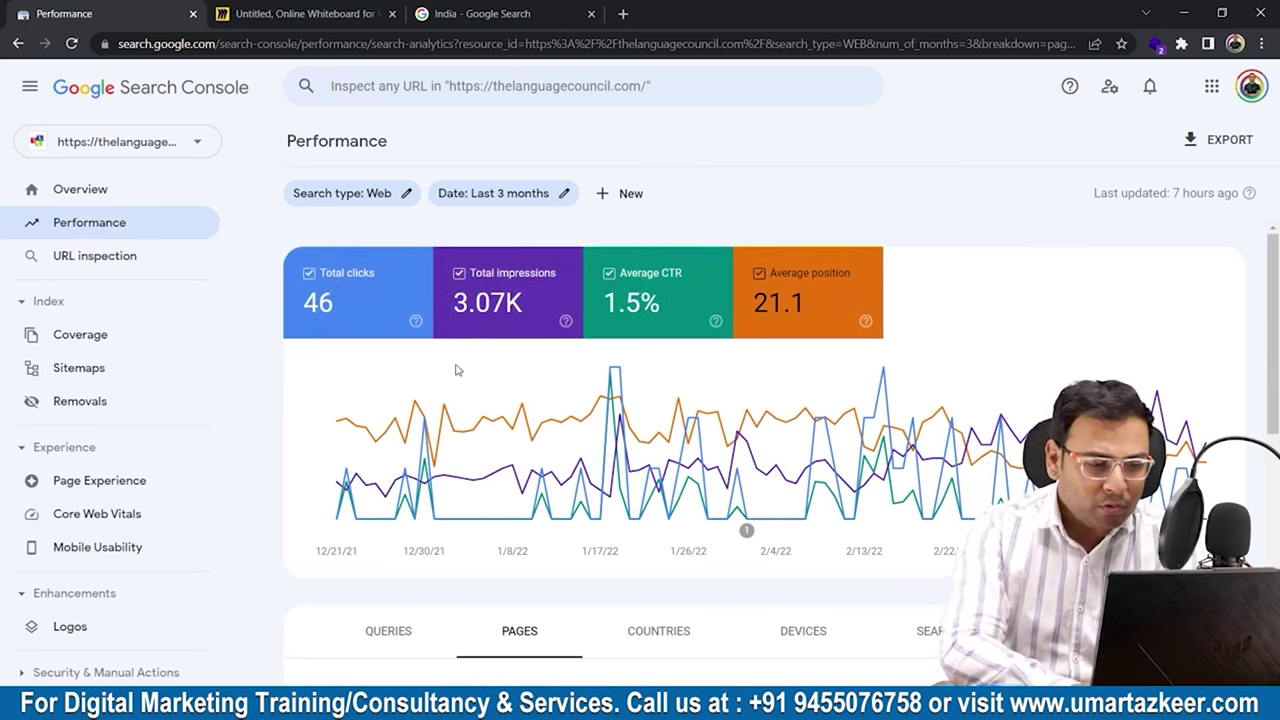
scroll(714, 471, "down", 6)
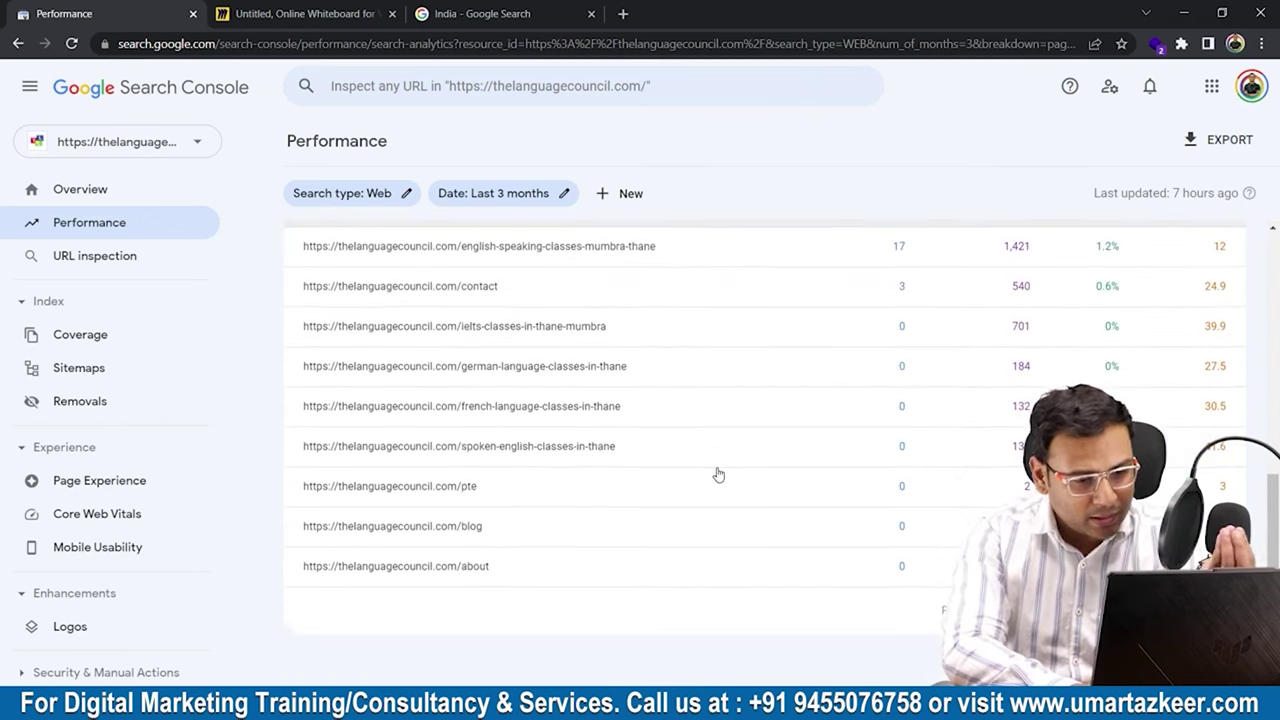
scroll(714, 471, "up", 5)
scroll(718, 474, "up", 1)
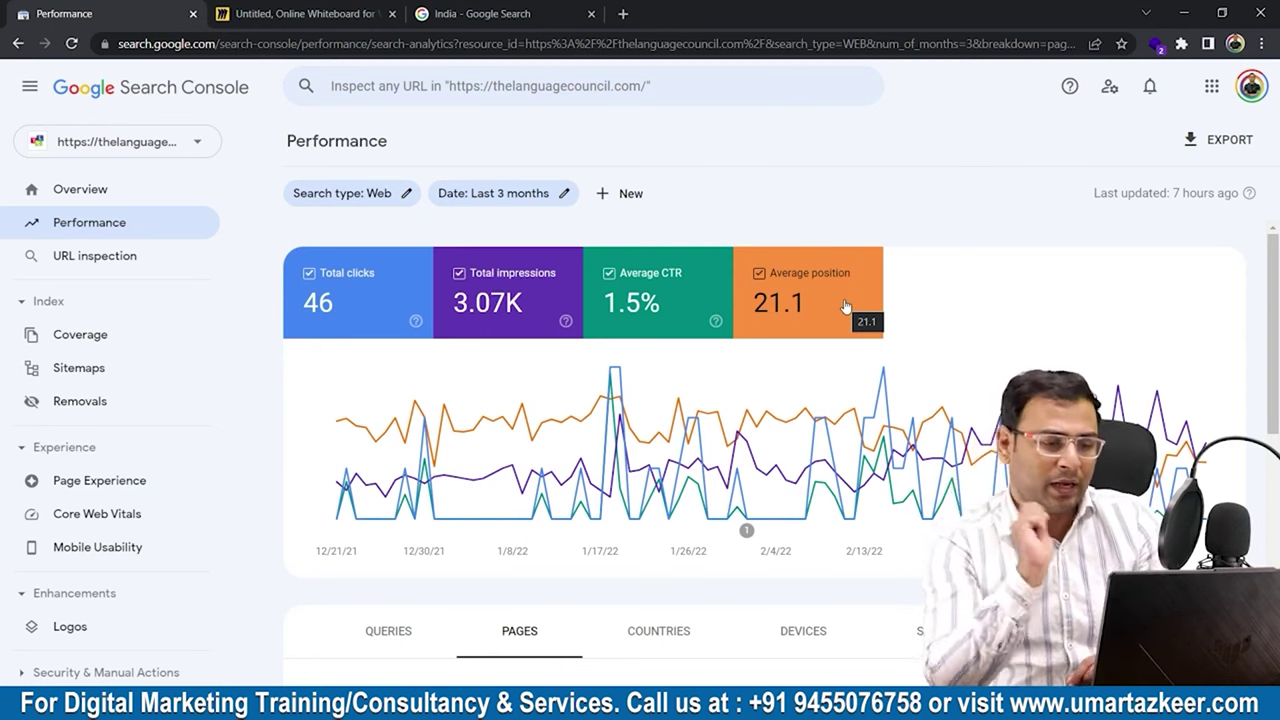
scroll(779, 445, "down", 5)
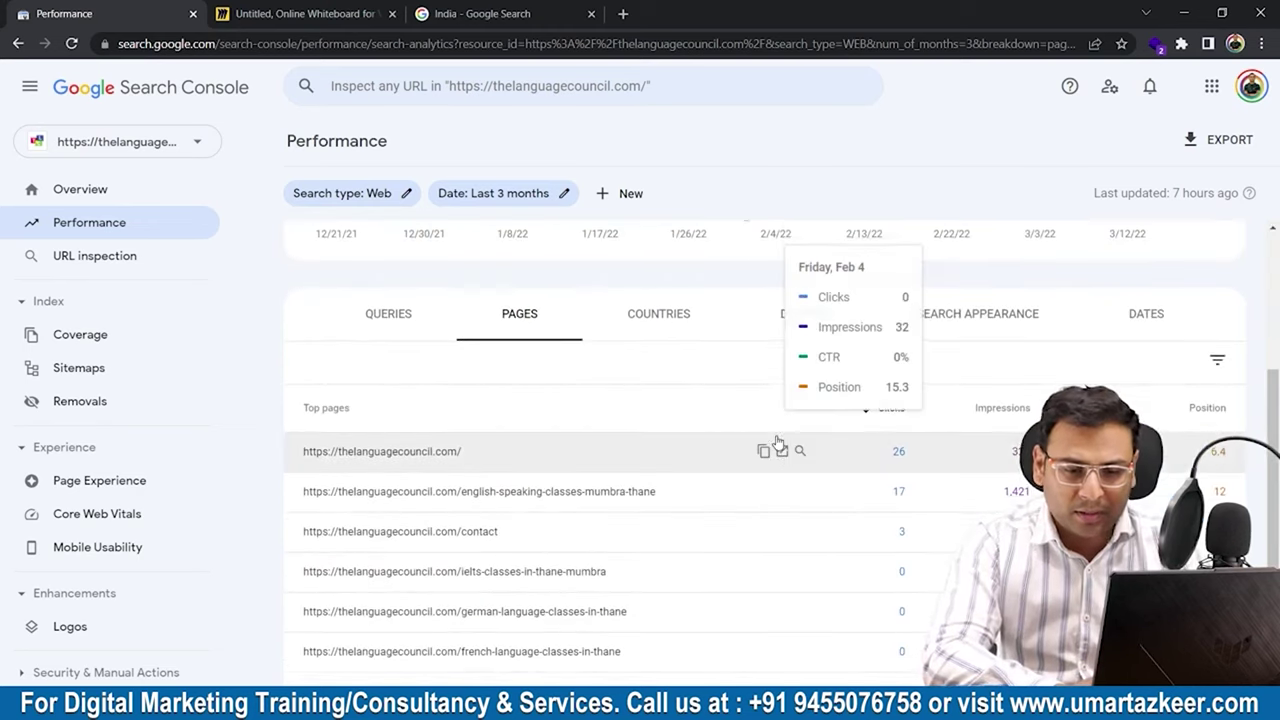
scroll(779, 445, "up", 5)
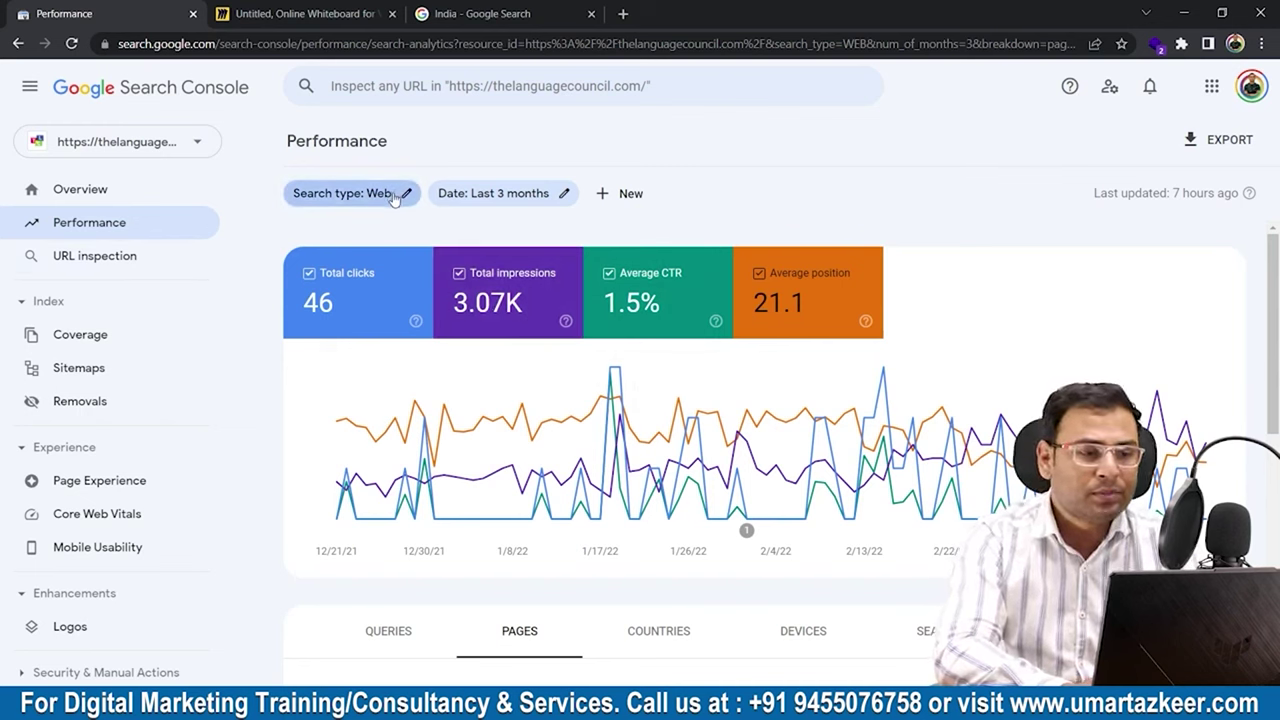
Go back to the India search results, review the different result types on the page and show the Images results.
left_click(495, 12)
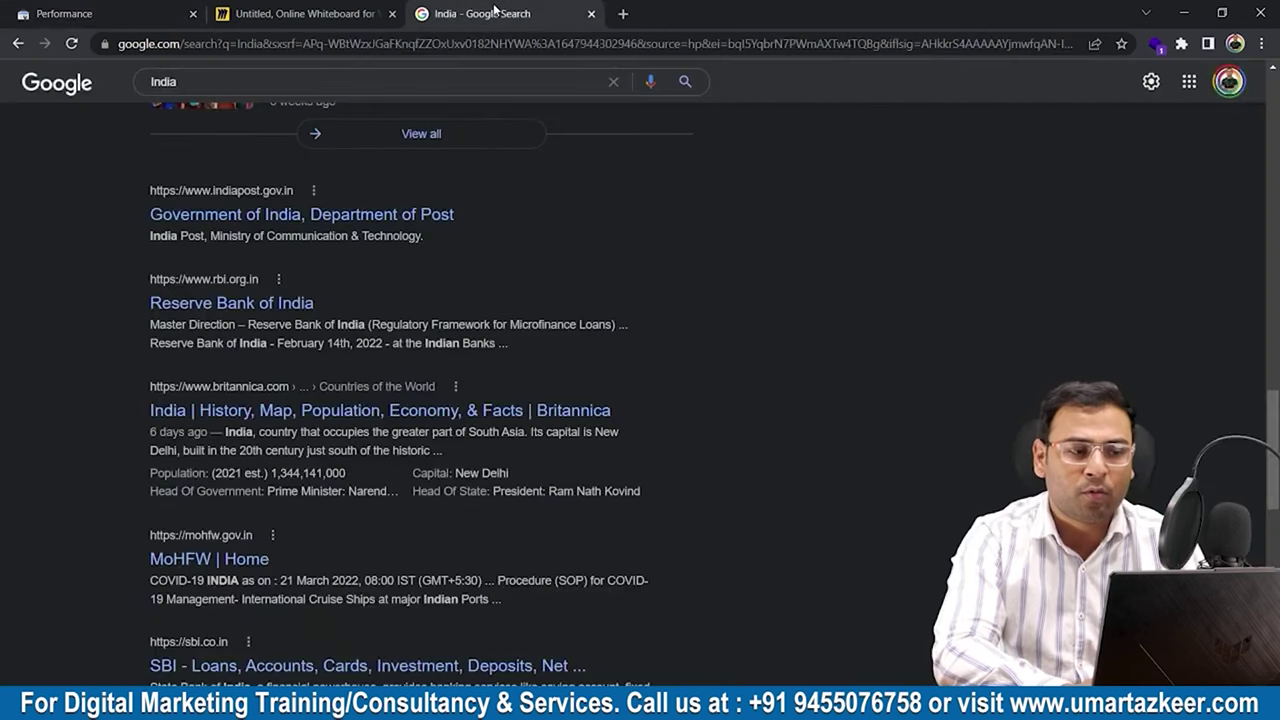
scroll(378, 226, "up", 3)
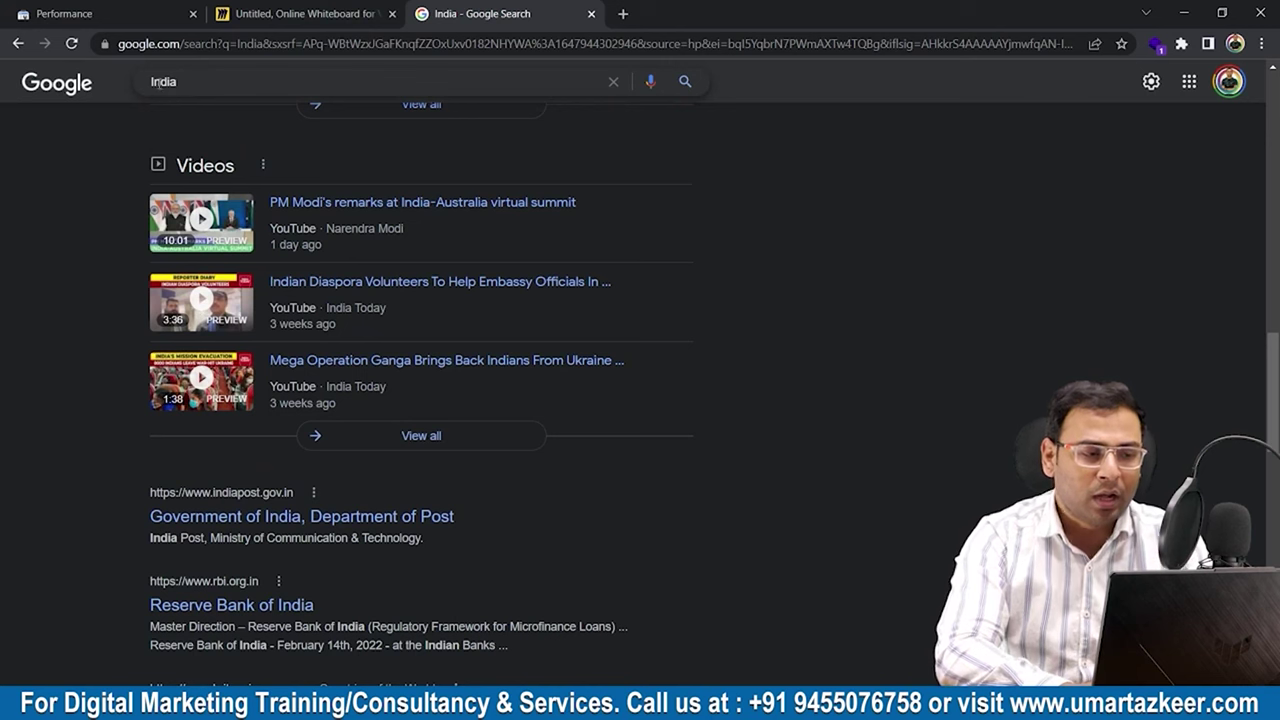
scroll(660, 328, "down", 6)
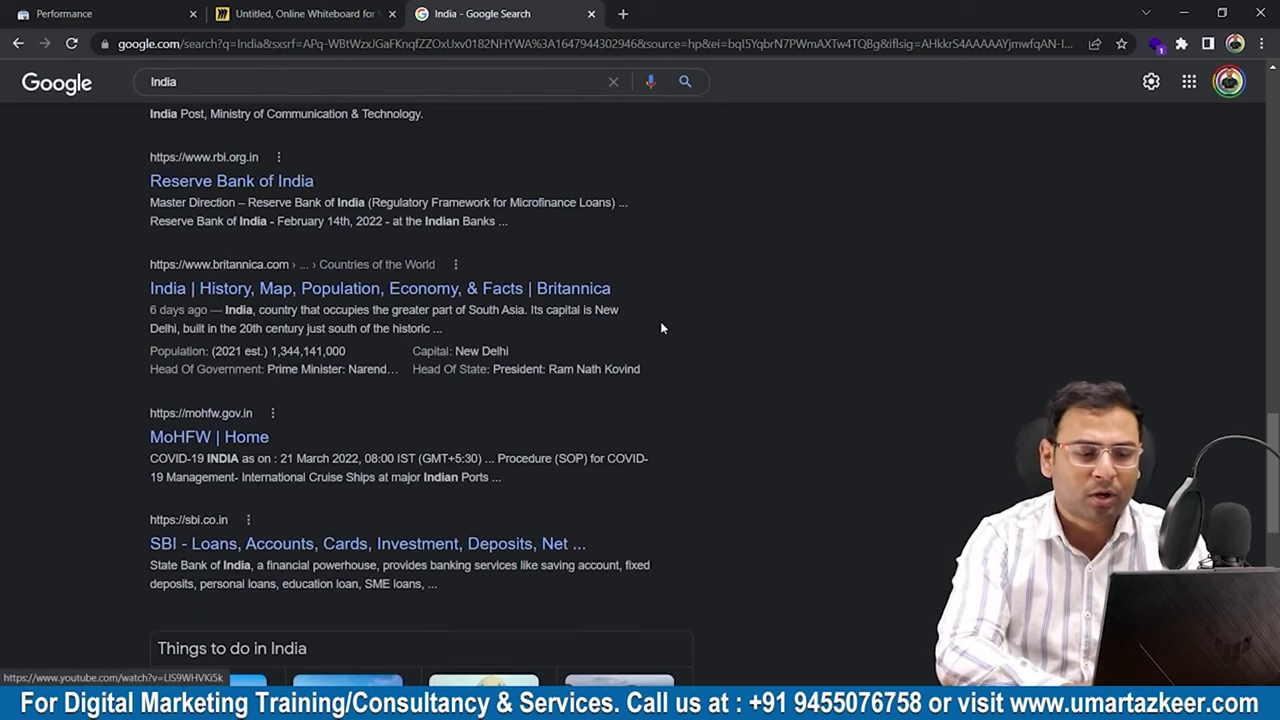
scroll(660, 328, "up", 4)
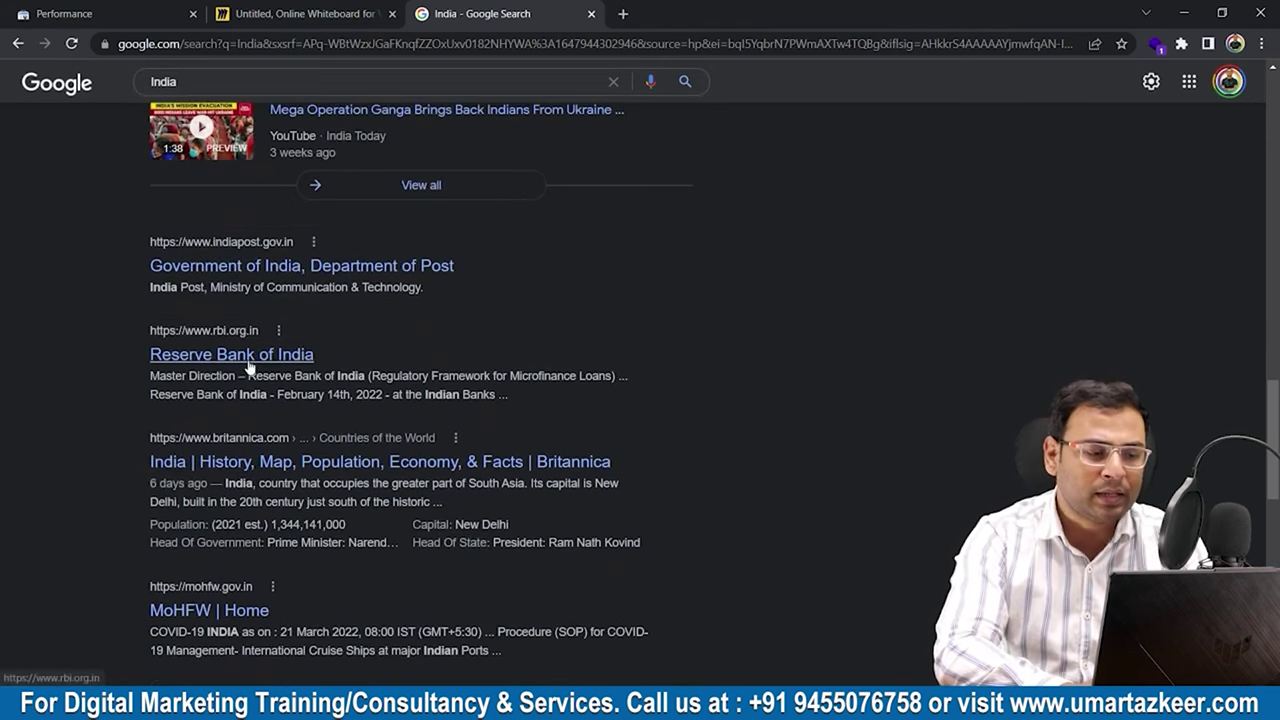
left_click_drag(112, 354, 374, 348)
left_click(373, 348)
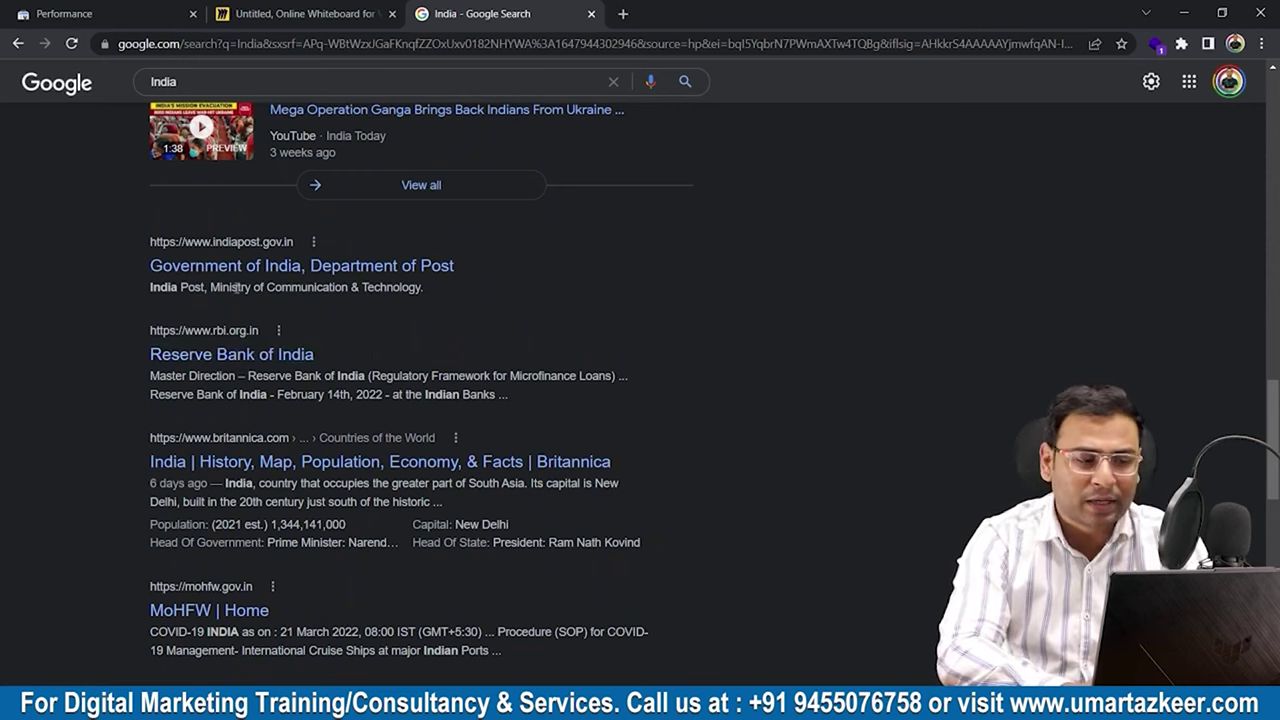
scroll(230, 288, "up", 3)
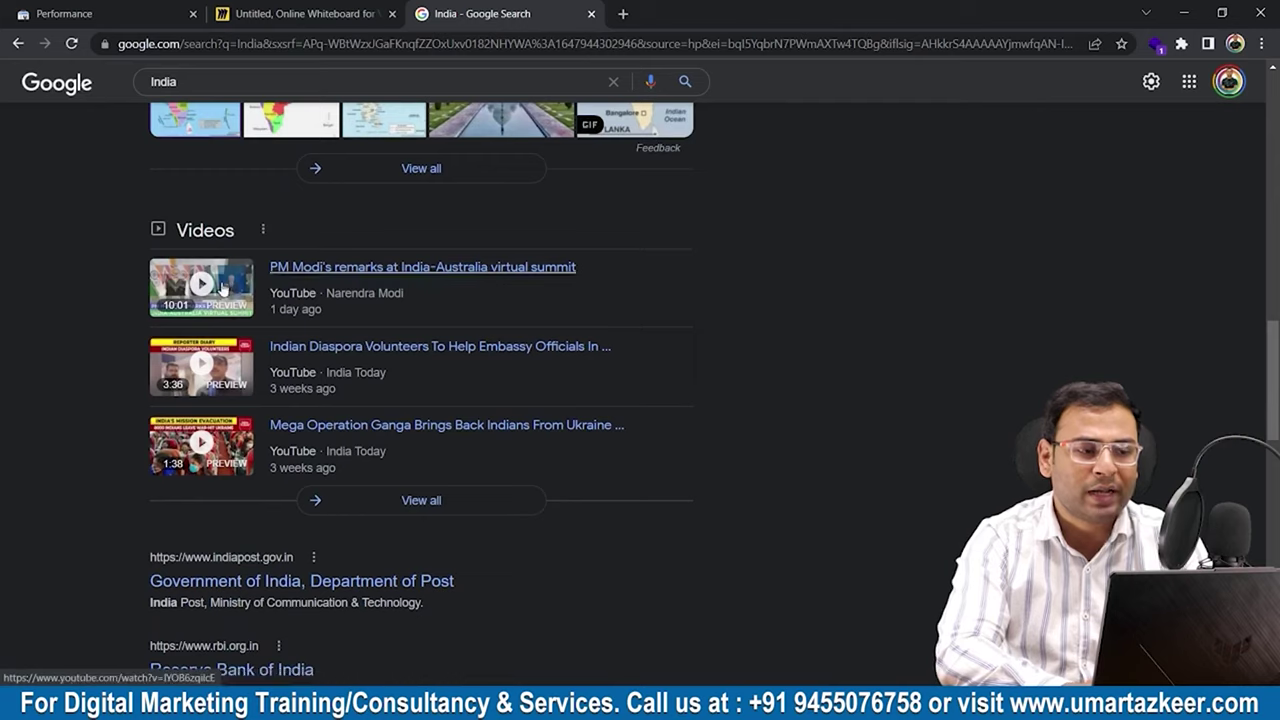
scroll(222, 288, "up", 5)
scroll(352, 383, "up", 5)
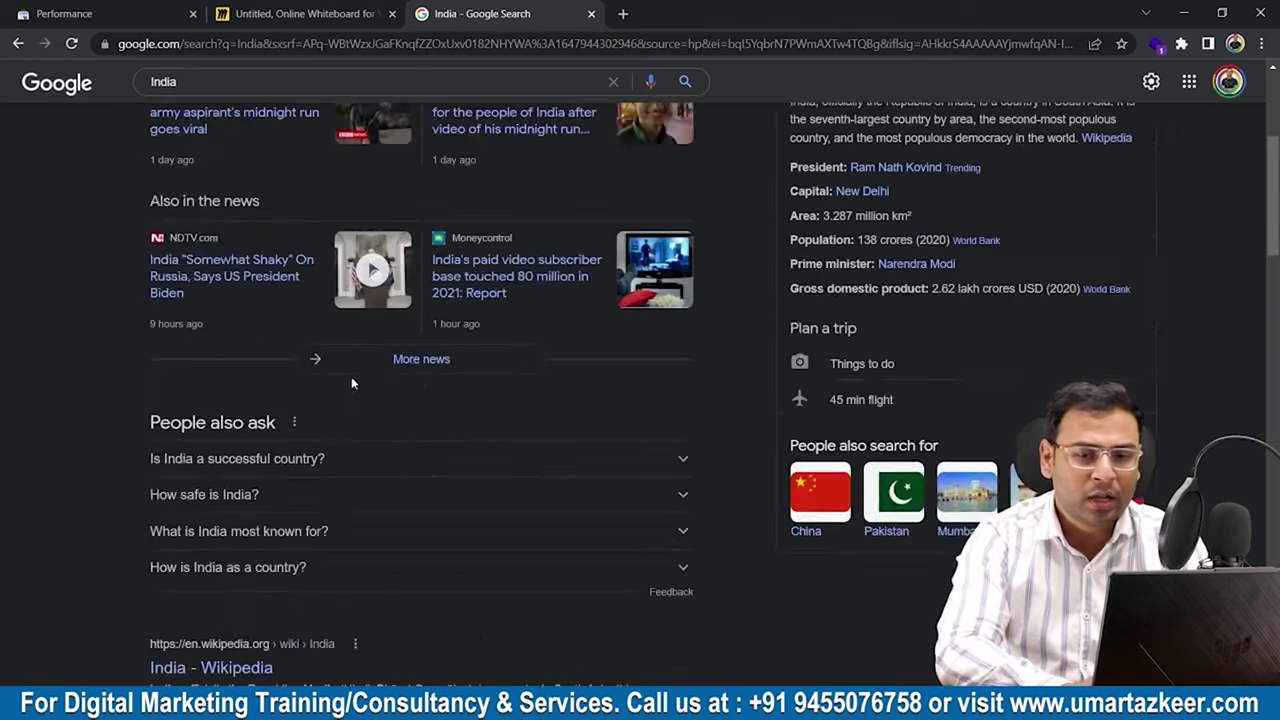
scroll(351, 383, "up", 4)
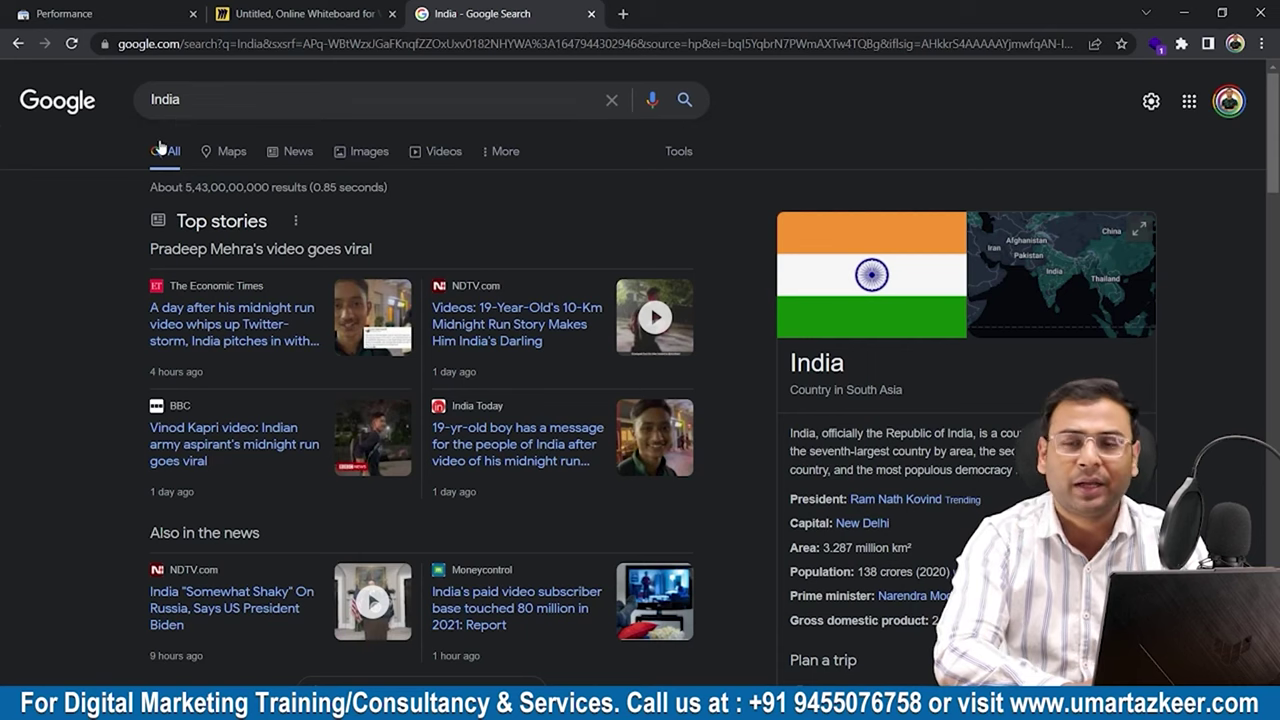
left_click(366, 156)
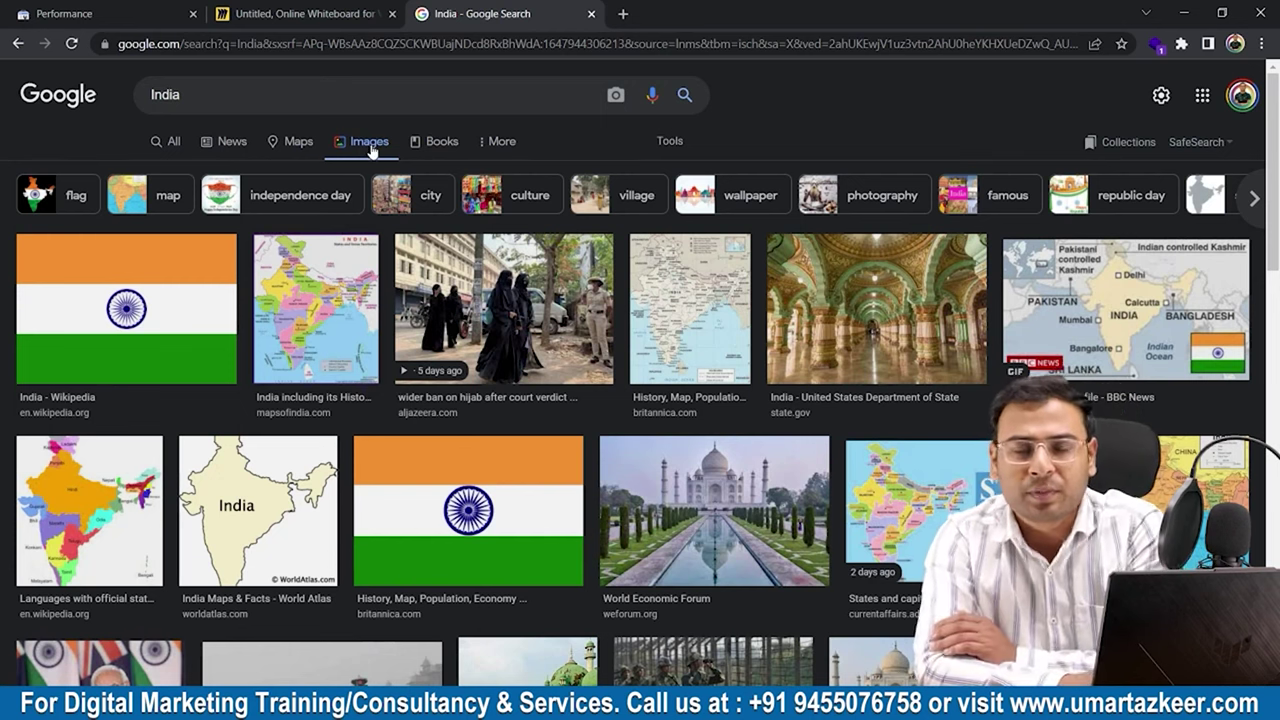
Filter the Search Console Performance report by the Image search type, checking it against the Google Images results.
left_click(110, 13)
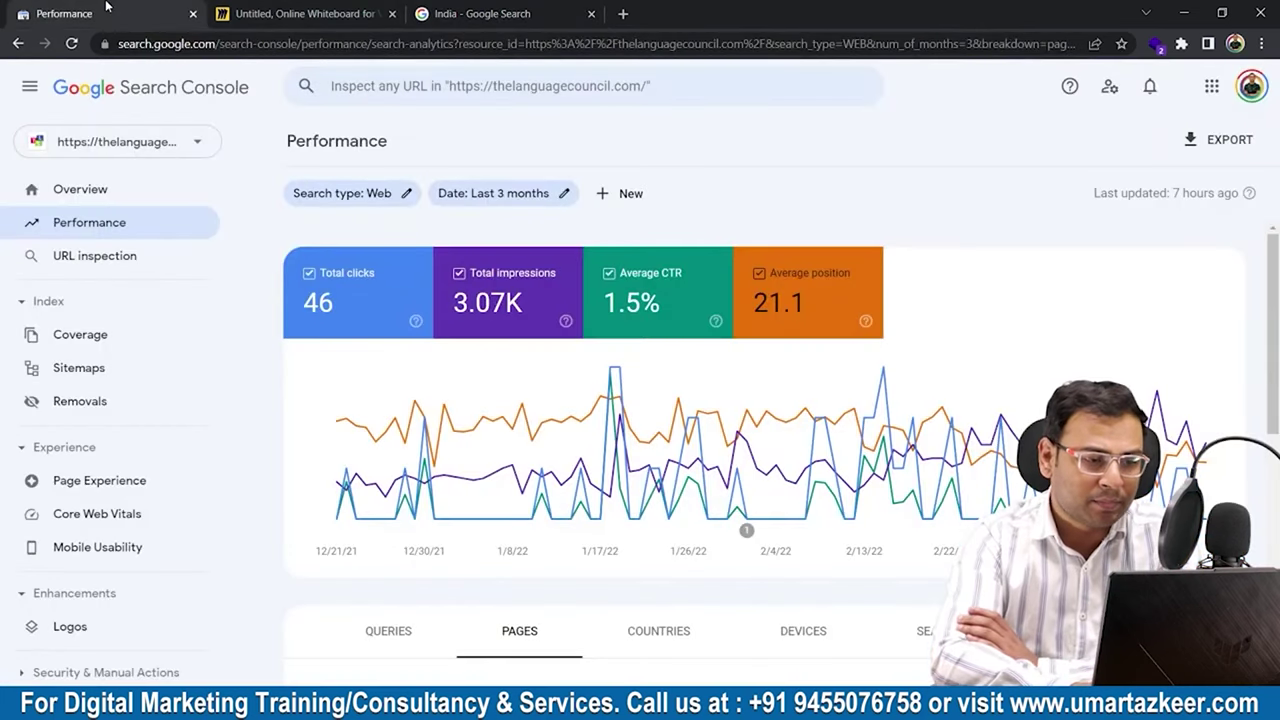
left_click(350, 198)
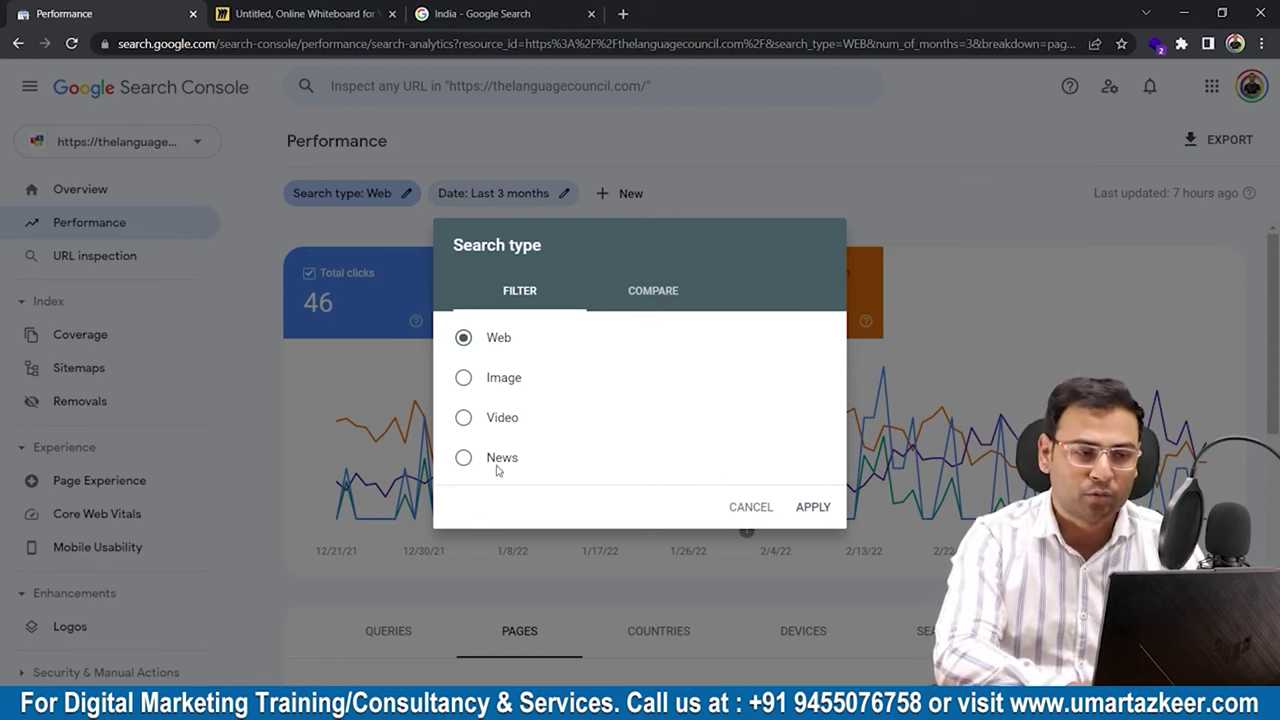
left_click(488, 8)
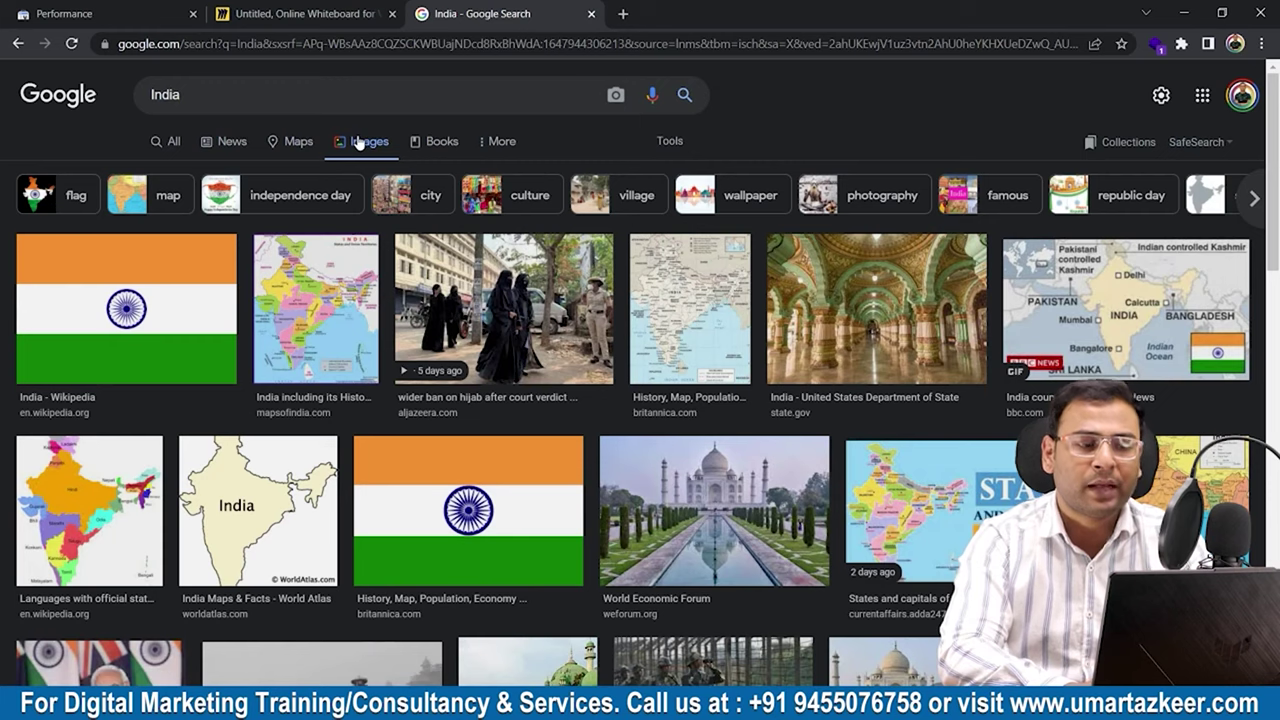
left_click(145, 8)
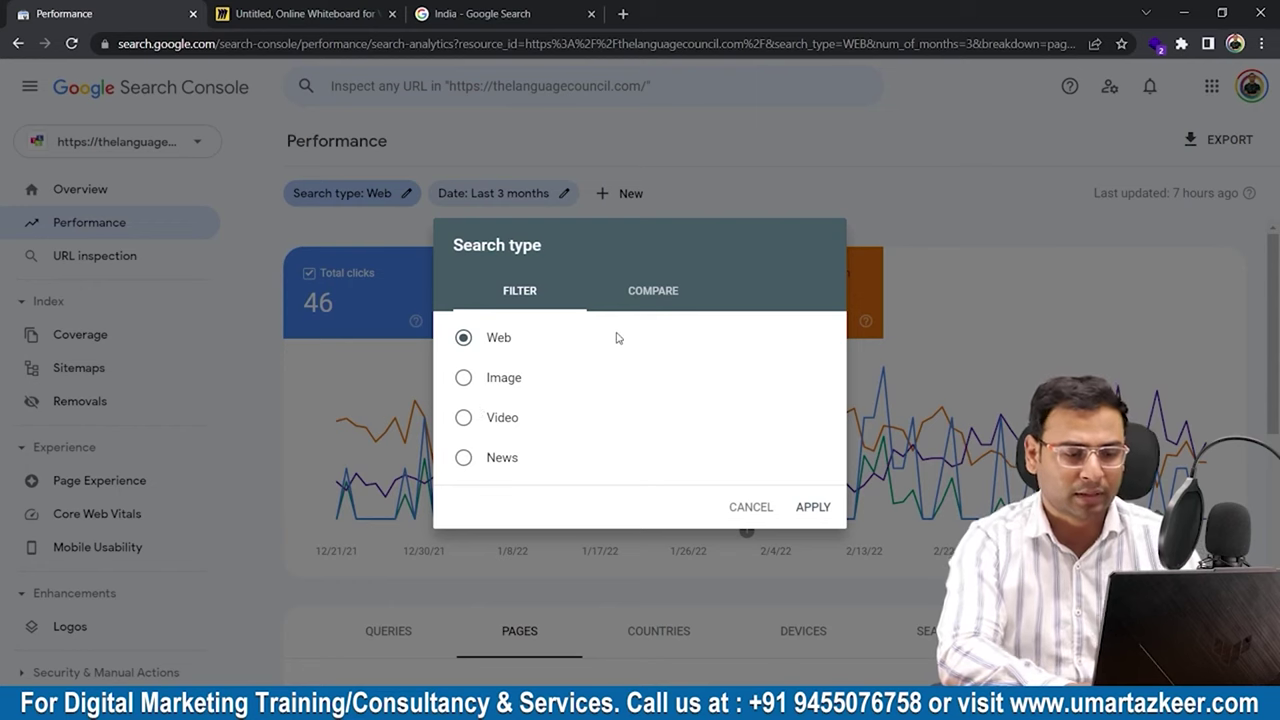
left_click(497, 377)
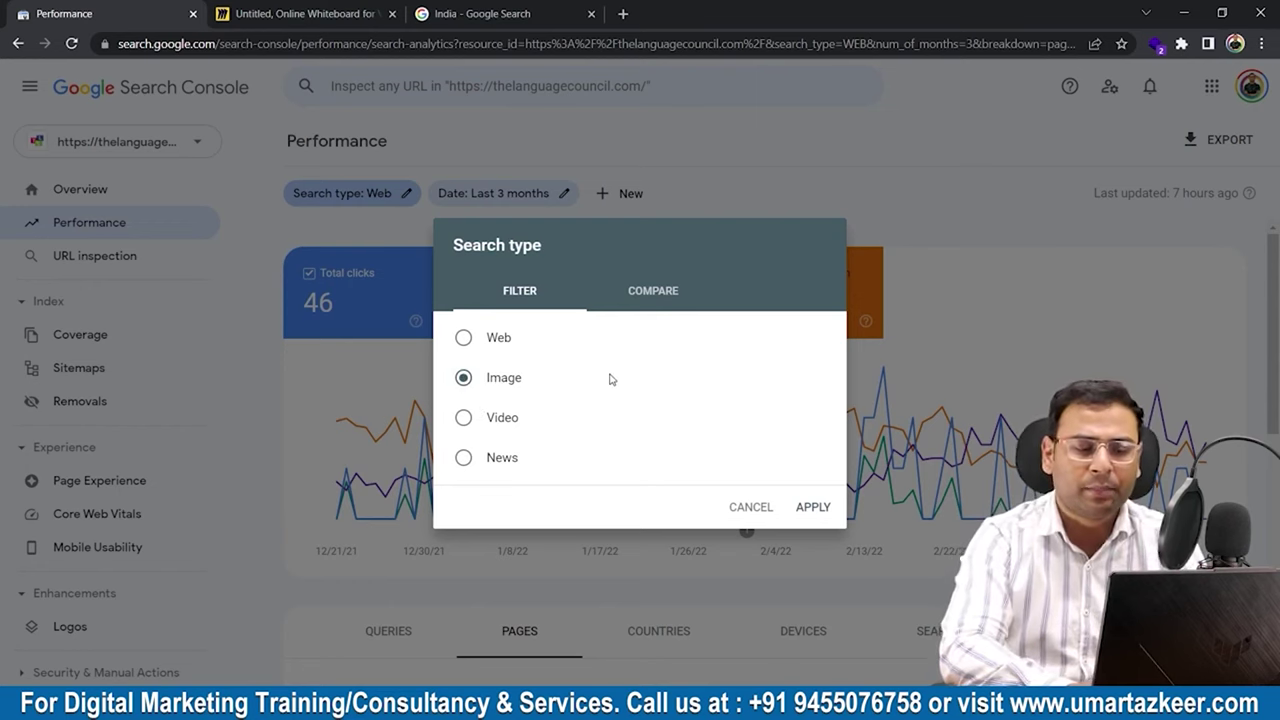
left_click(816, 514)
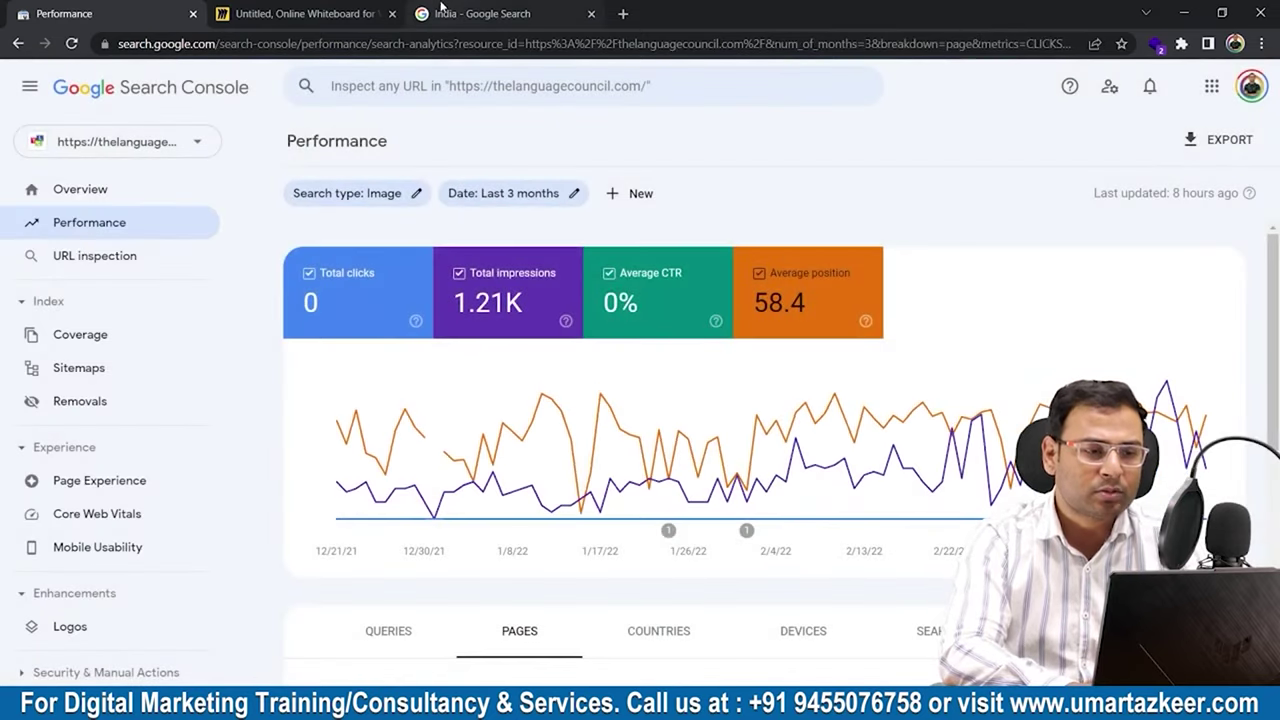
Check the Google Images results for India and review the total impressions for Image search in the Performance report.
left_click(441, 9)
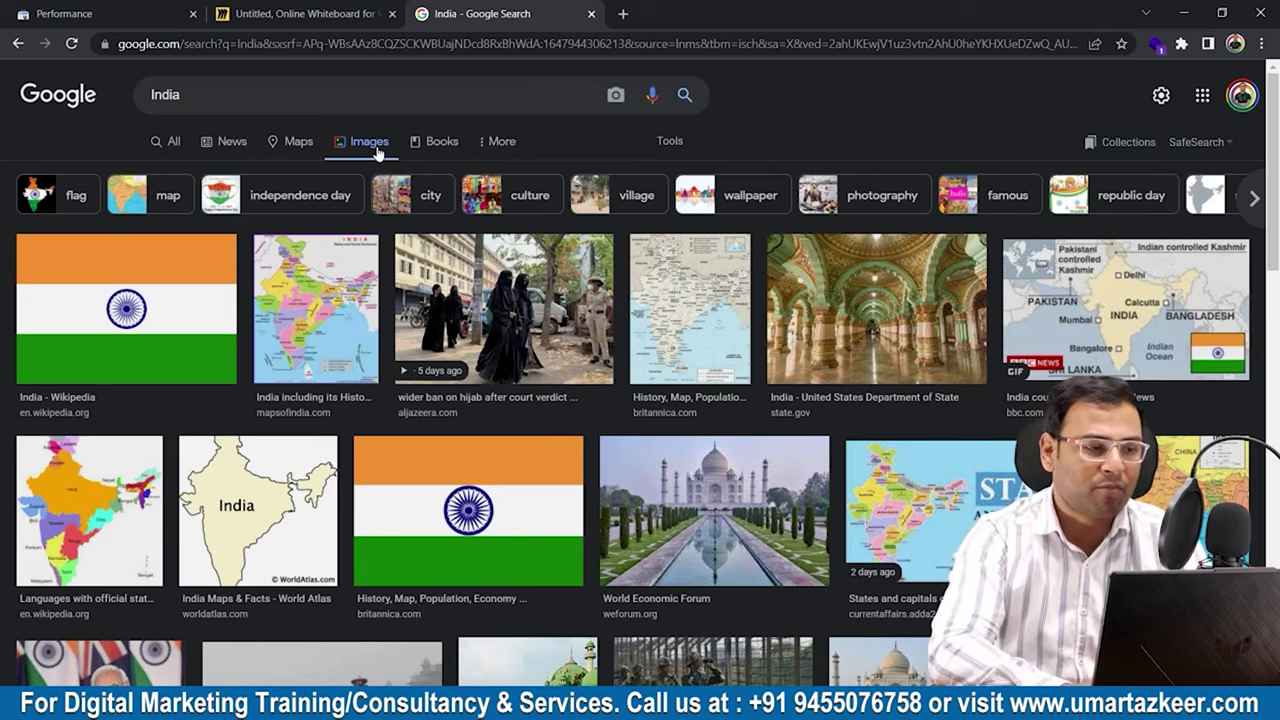
left_click(118, 10)
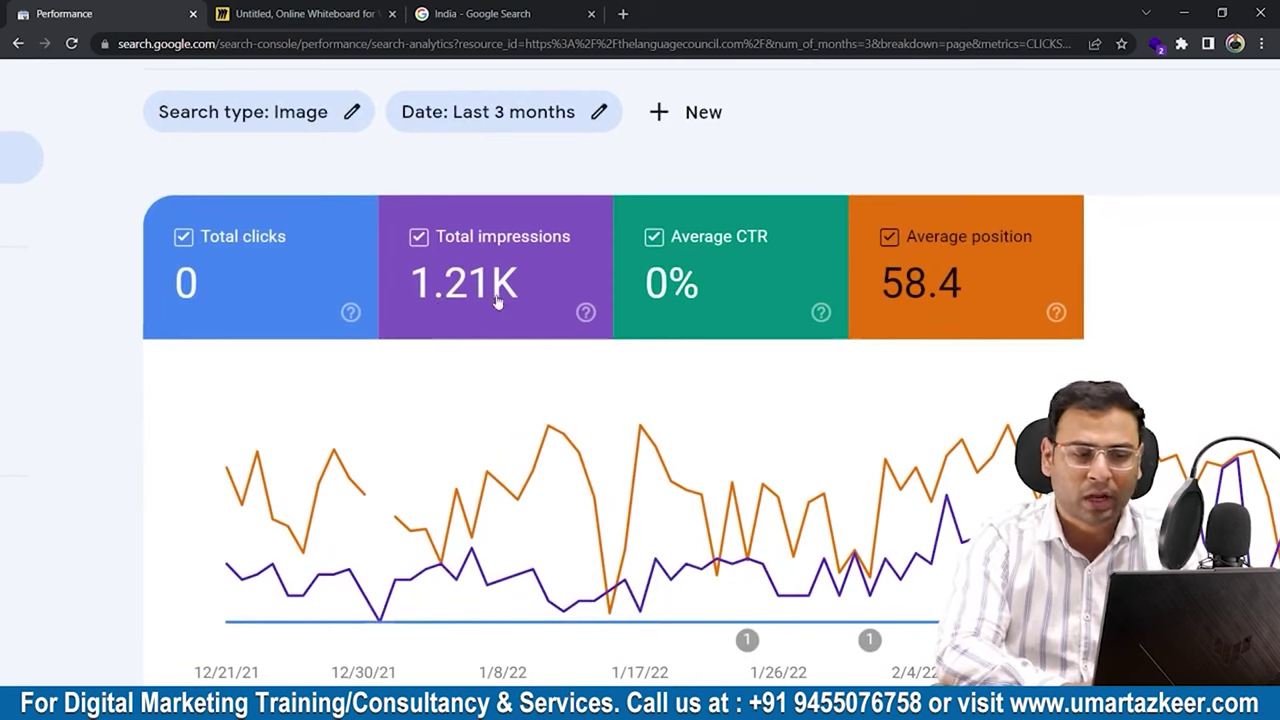
mouse_move(510, 277)
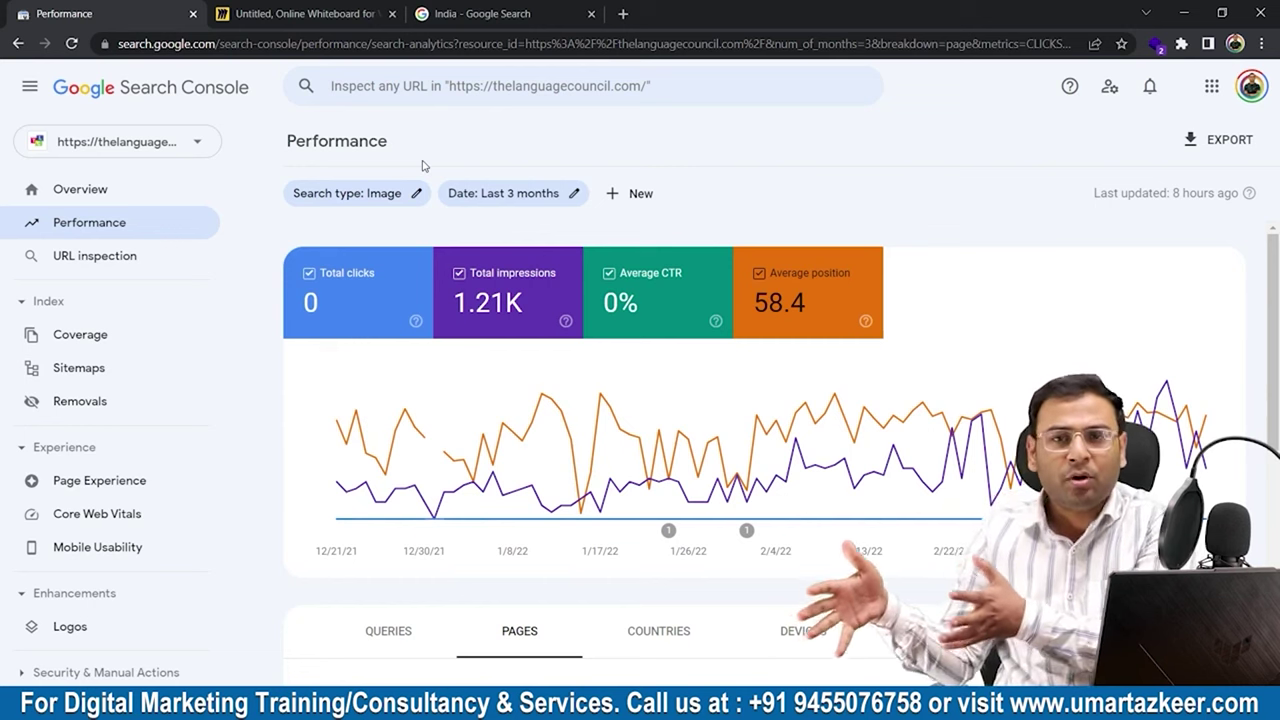
Browse further through the Google Images results for India and compare them with the Performance report's Image search metrics.
left_click(465, 14)
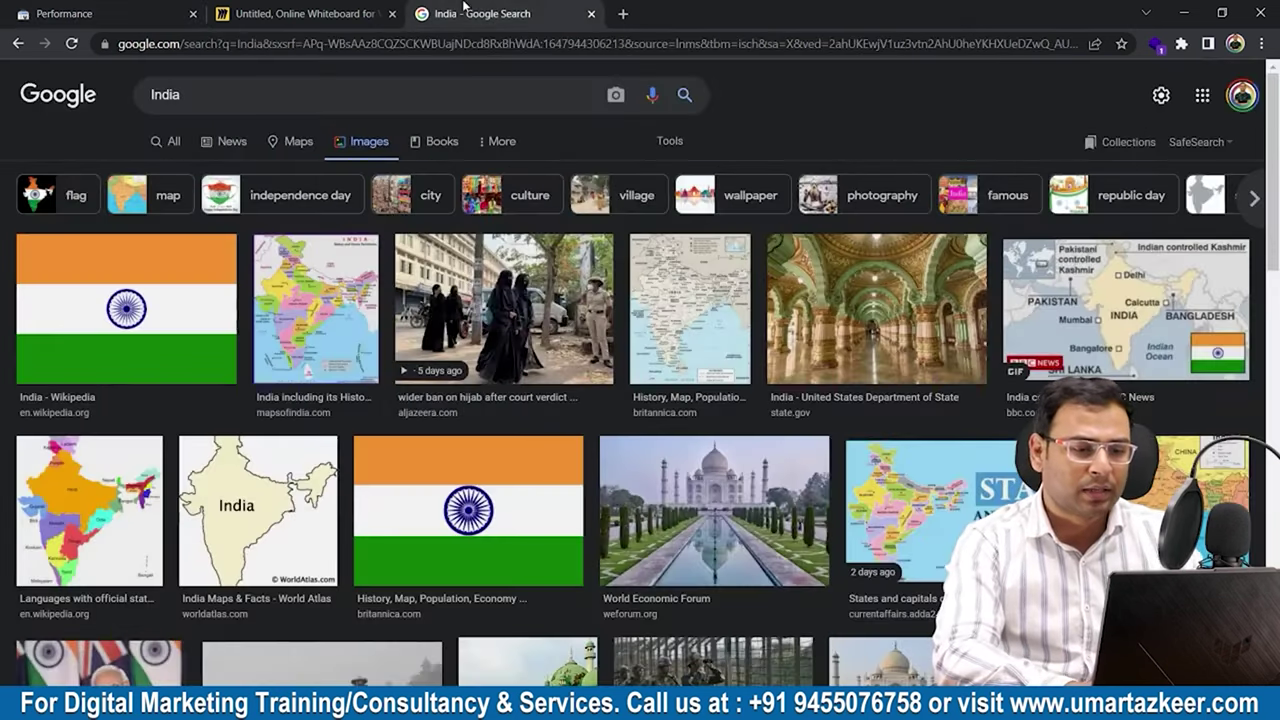
scroll(607, 430, "down", 3)
scroll(607, 430, "down", 15)
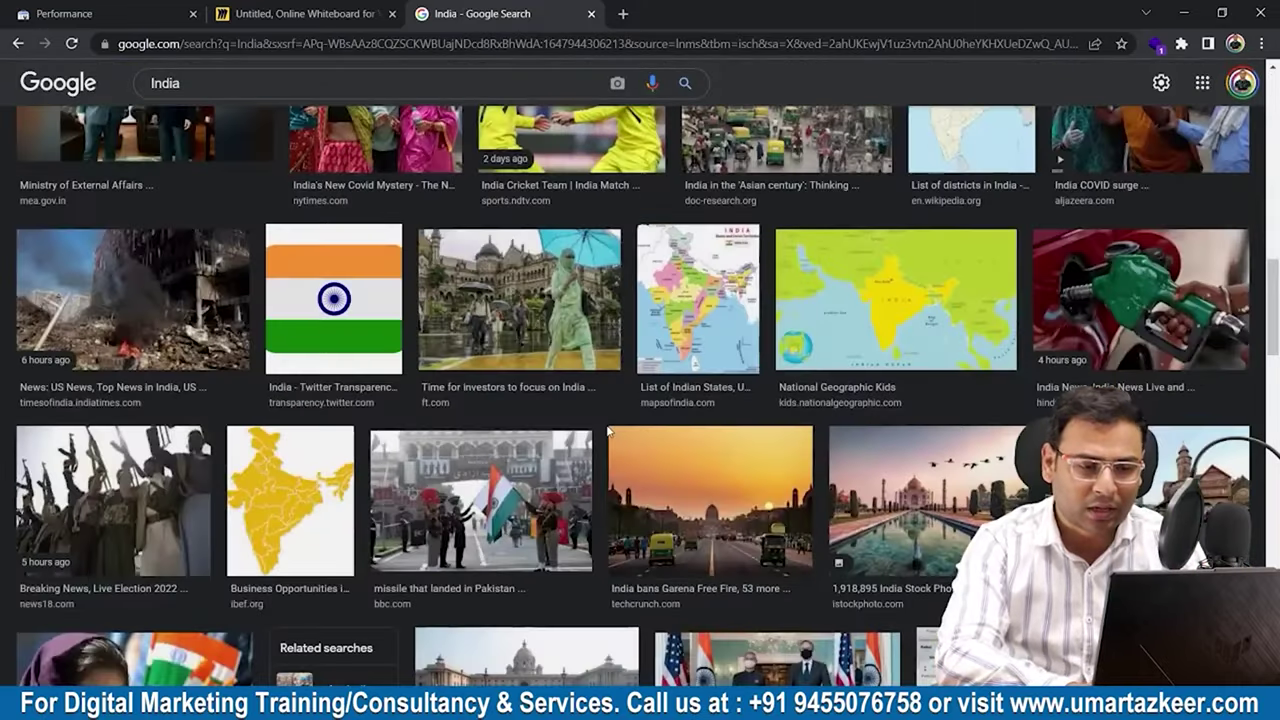
scroll(607, 432, "down", 9)
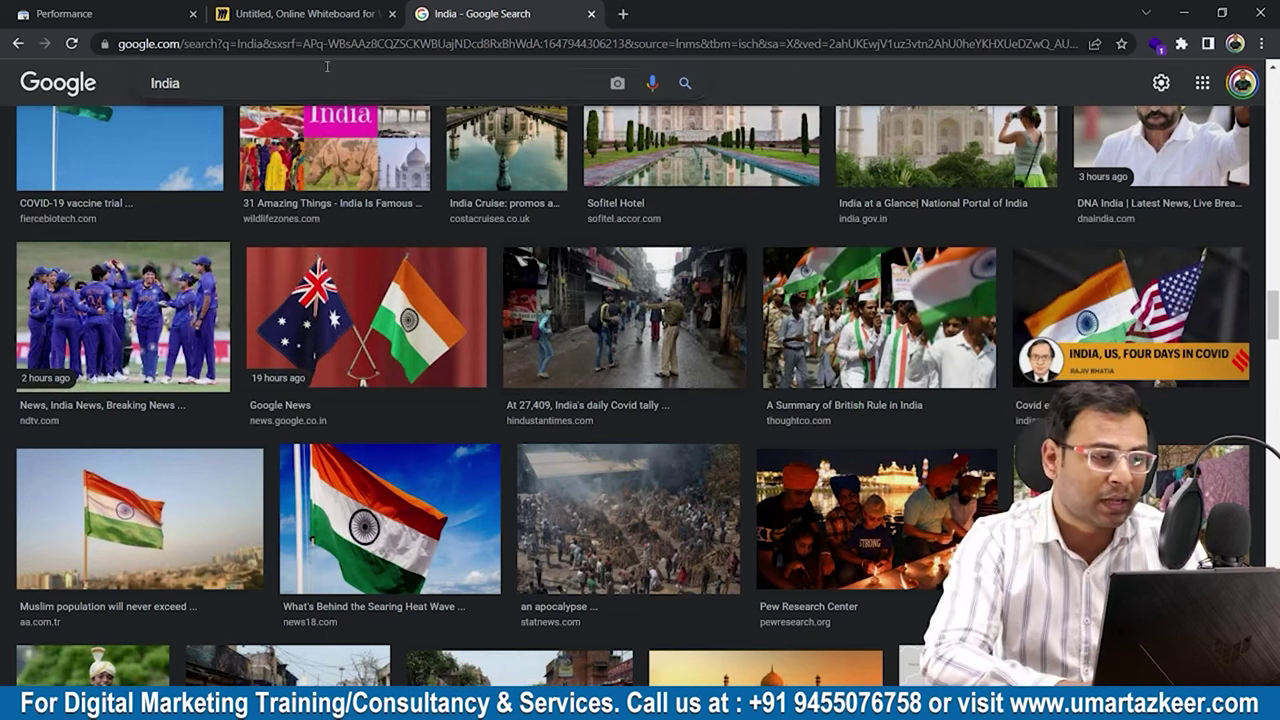
left_click(70, 14)
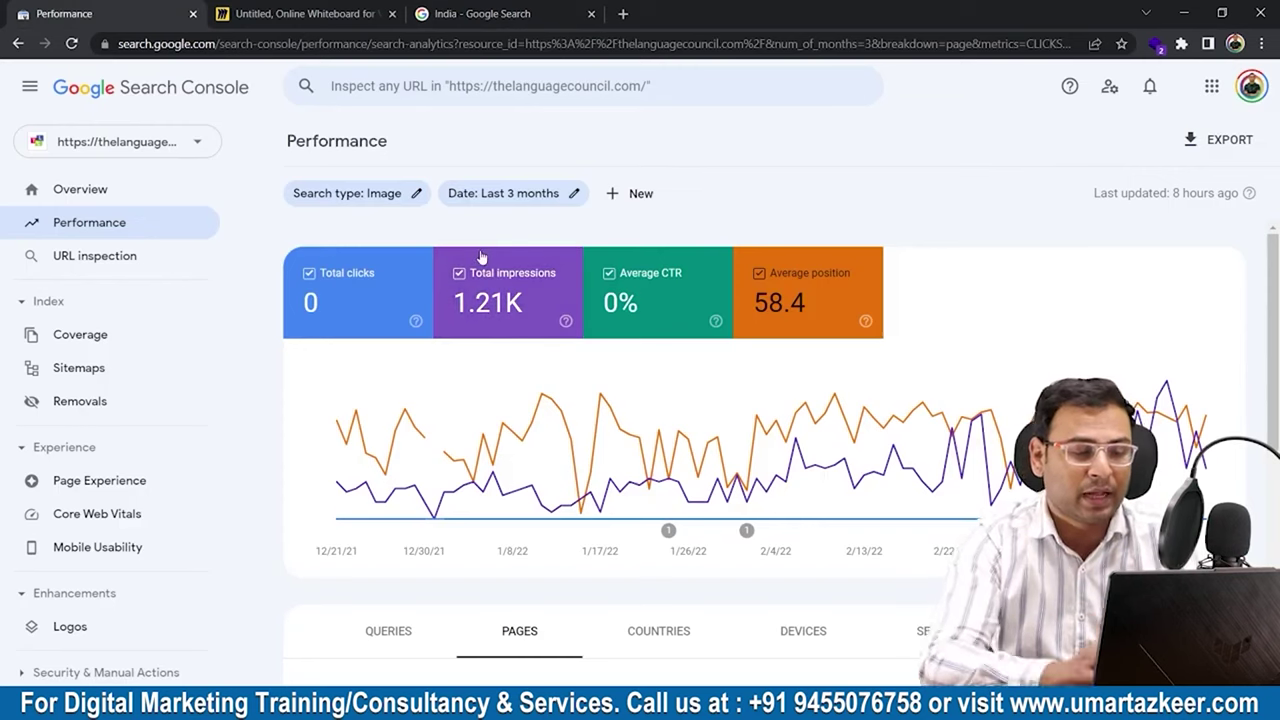
left_click(555, 7)
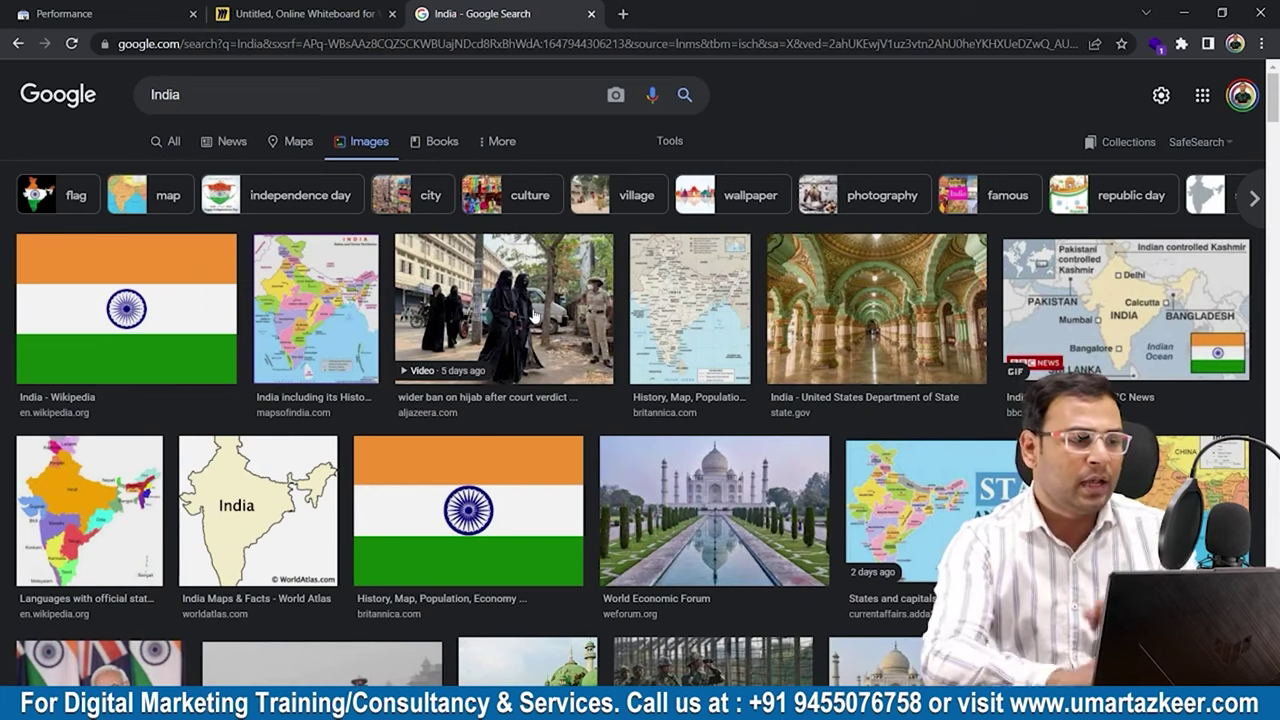
Switch to the Search Console performance report and set its search type filter to Web.
key("ctrl+1")
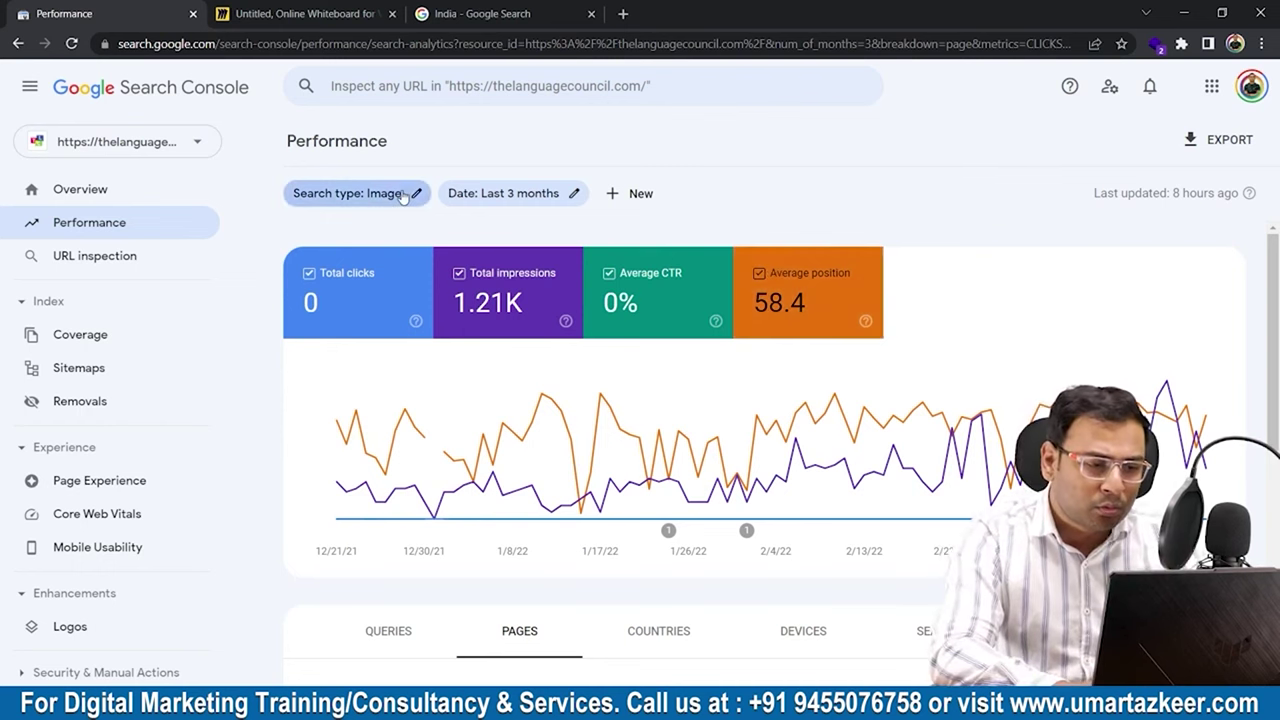
left_click(348, 193)
left_click(494, 340)
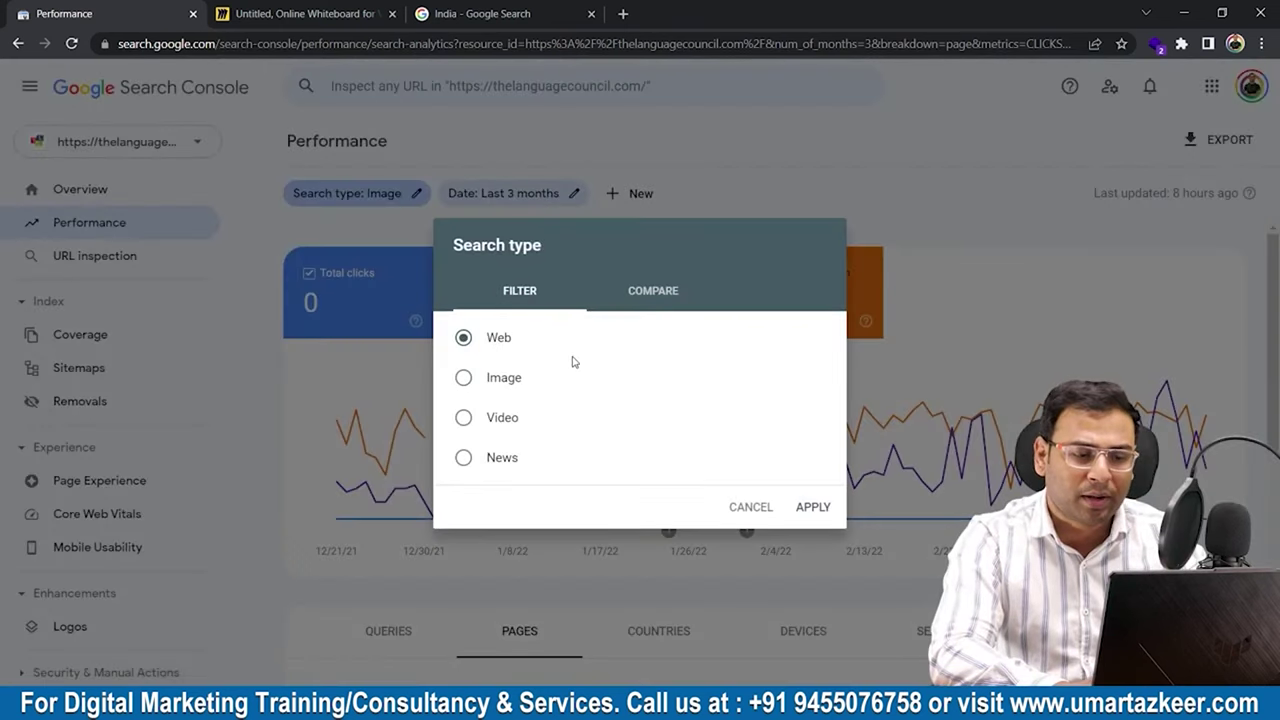
left_click(809, 512)
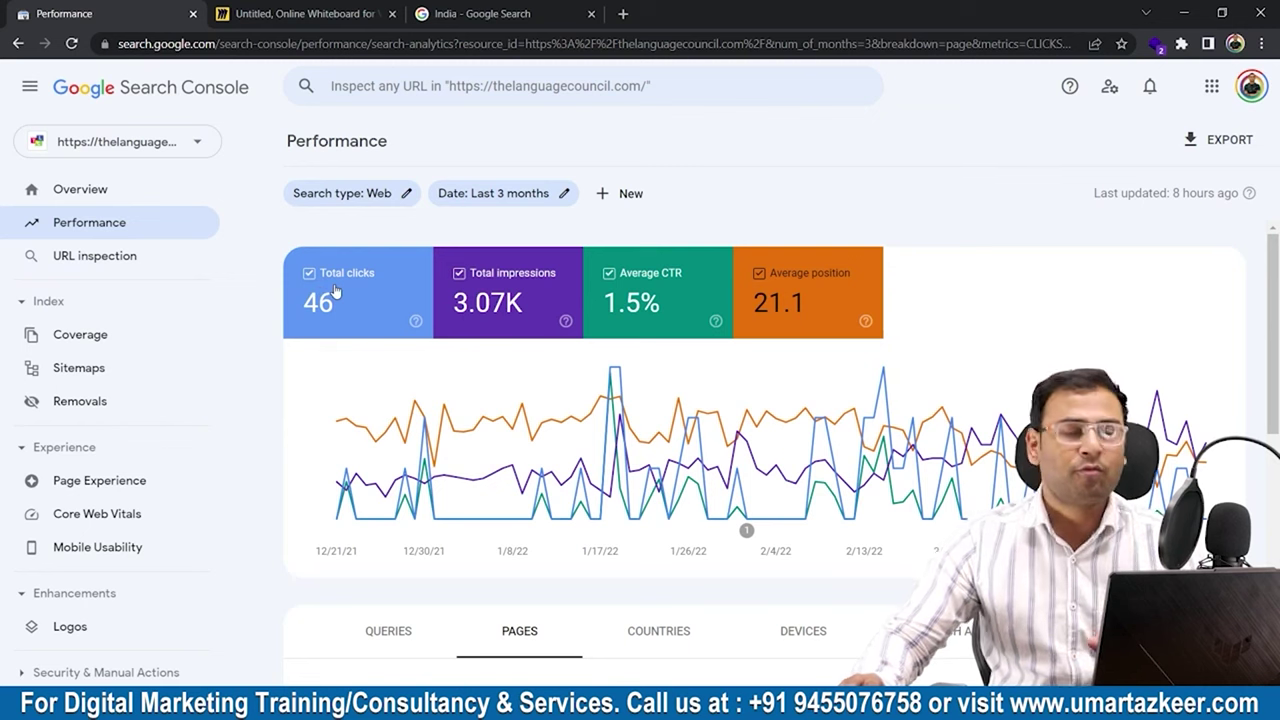
Set the report's date range to compare the last 3 months to the previous period.
left_click(549, 208)
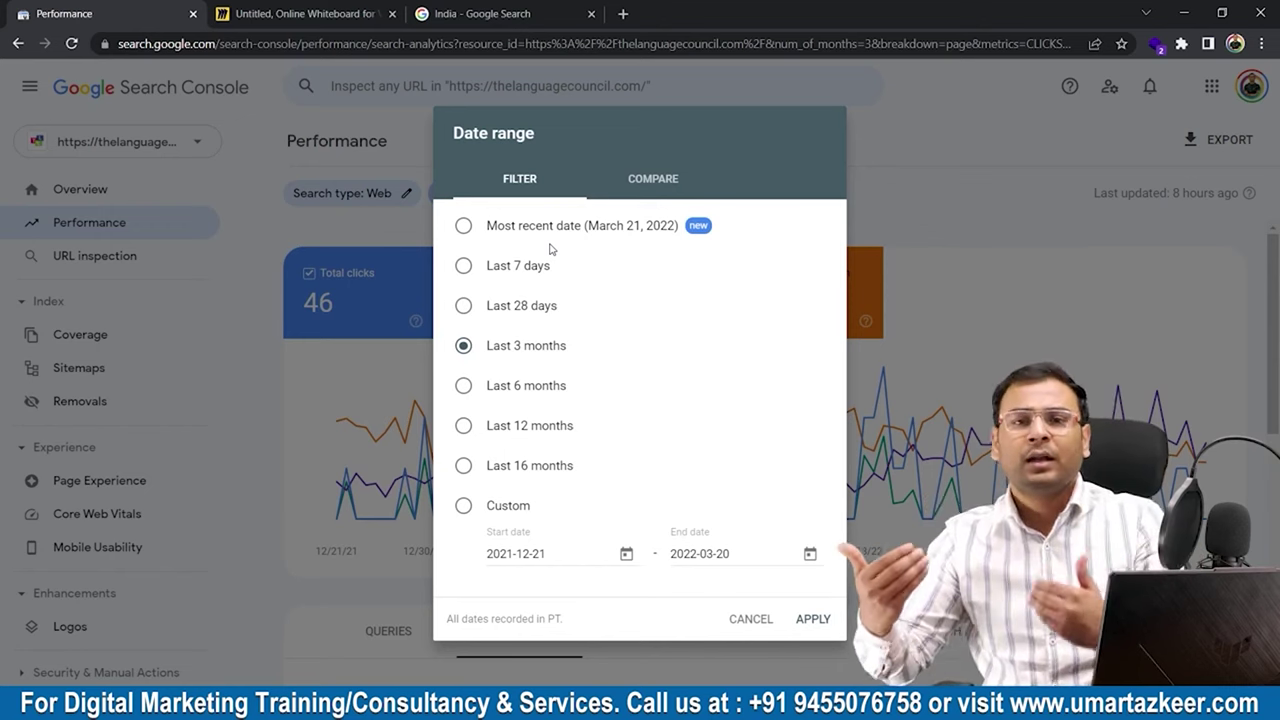
left_click(508, 306)
left_click(506, 268)
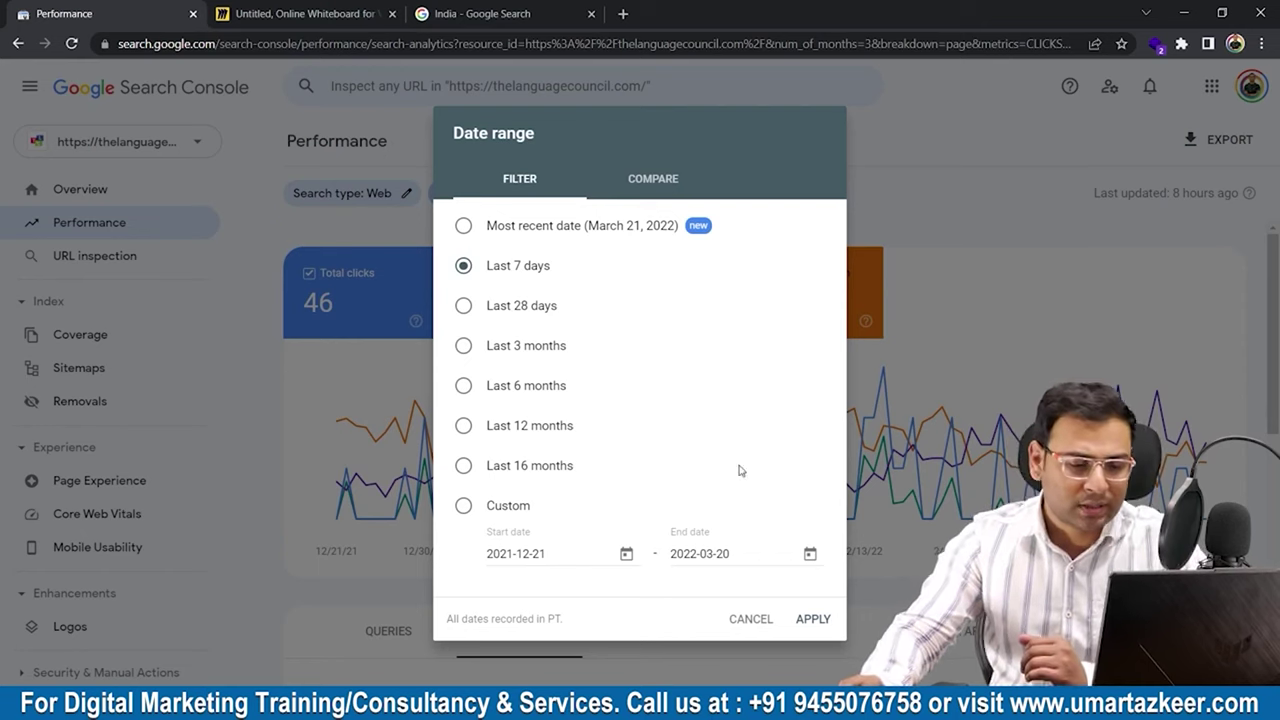
left_click(638, 180)
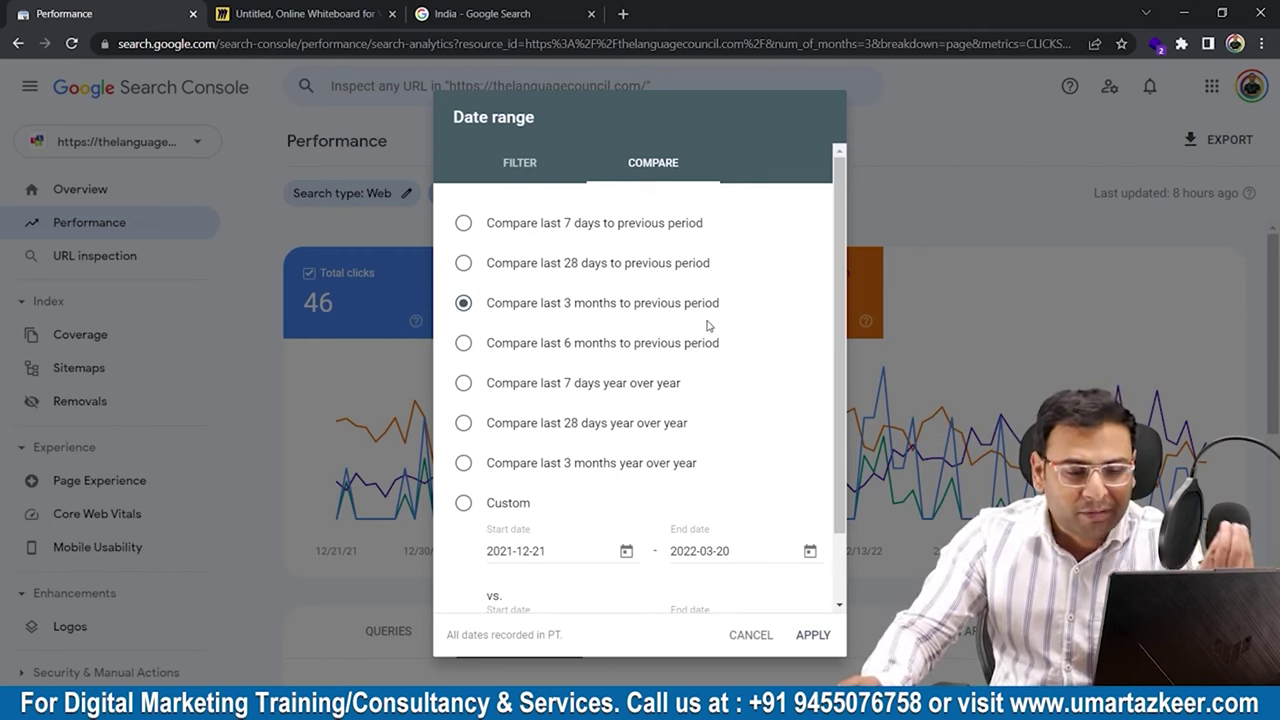
left_click(813, 635)
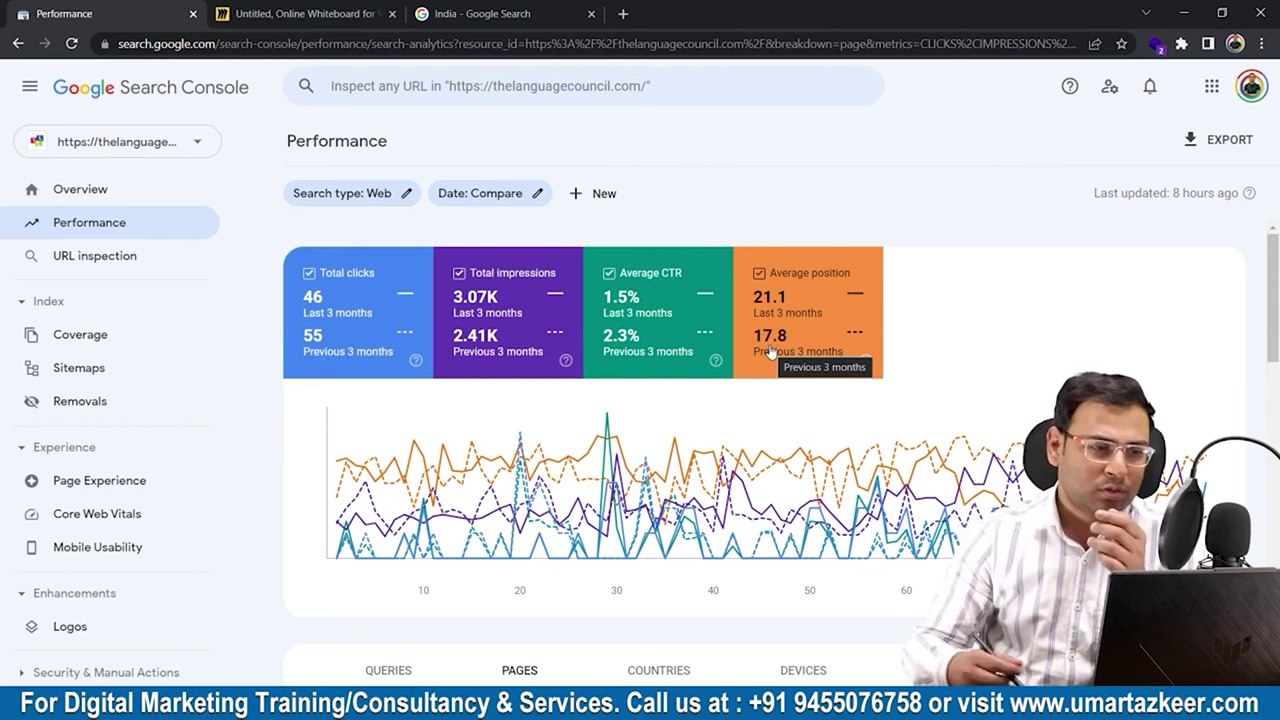
Switch to the Miro whiteboard, handwrite Q1, Q2 and Q3 in a column, and link Q1 by arrows to P1 and 5p.
left_click(305, 14)
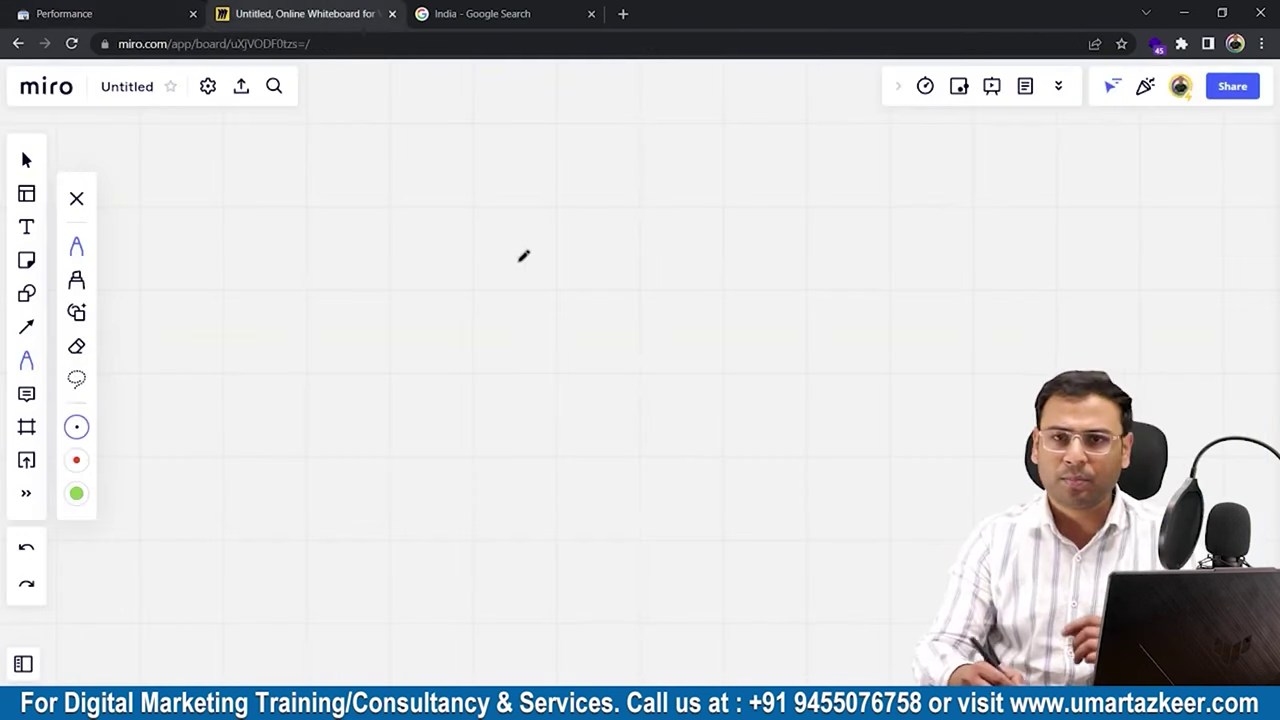
mouse_move(380, 166)
left_mouse_down()
mouse_move(376, 184)
mouse_move(387, 184)
left_mouse_up()
mouse_move(390, 174)
left_mouse_down()
mouse_move(377, 242)
mouse_move(404, 245)
mouse_move(392, 308)
mouse_move(418, 313)
left_mouse_up()
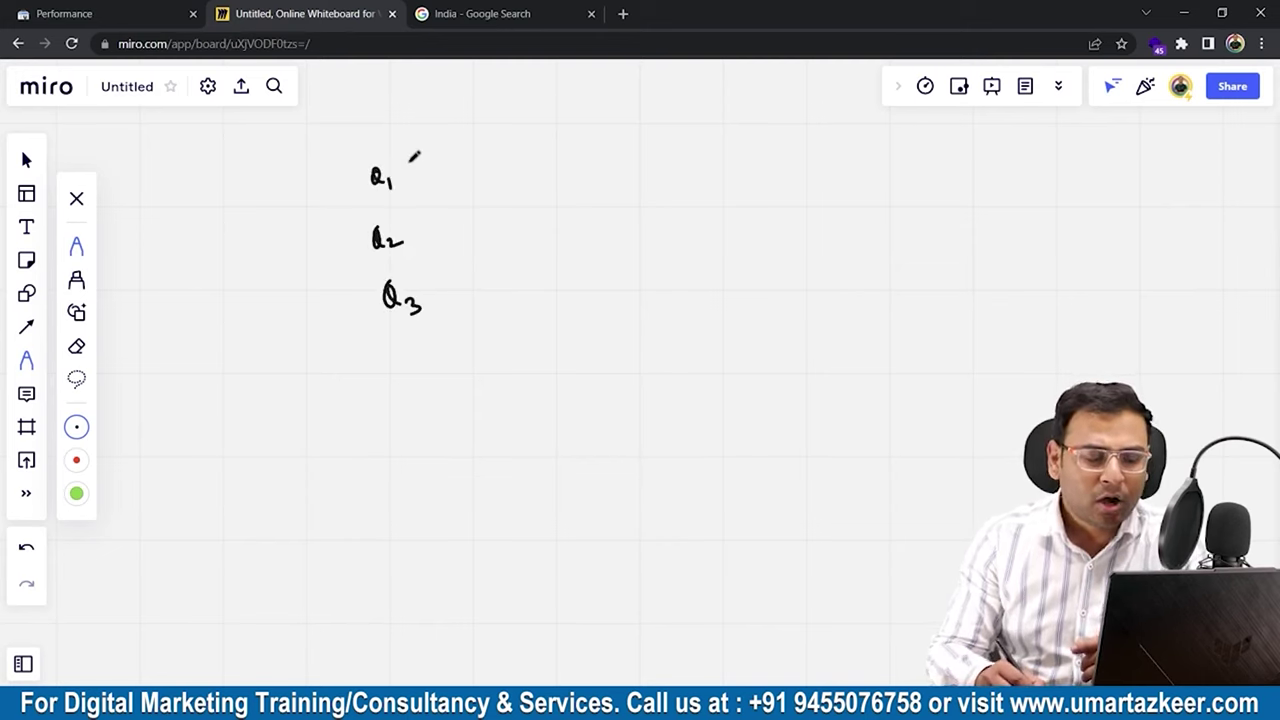
mouse_move(403, 170)
left_mouse_down()
mouse_move(444, 140)
mouse_move(442, 151)
mouse_move(480, 142)
left_mouse_up()
mouse_move(494, 125)
left_mouse_down()
mouse_move(580, 132)
mouse_move(587, 120)
left_mouse_up()
left_click(604, 114)
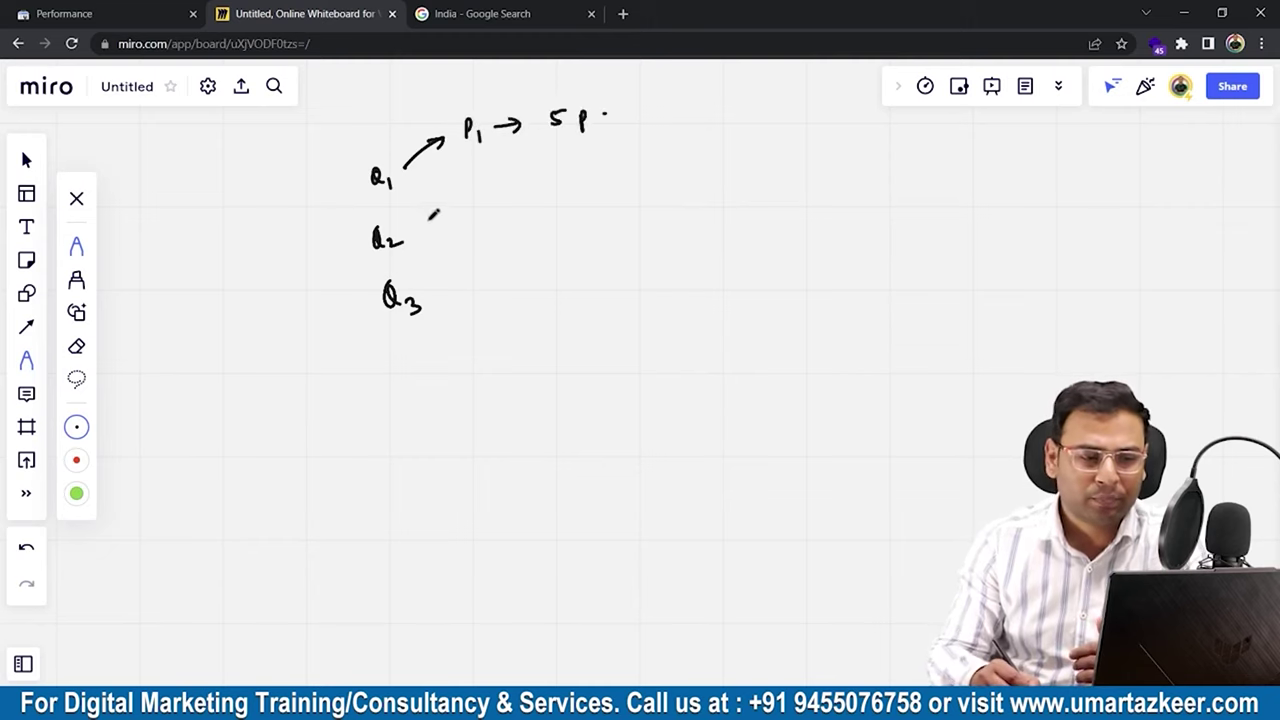
Draw arrows linking Q2 to P2 and P2 to 6p on the second row.
left_click_drag(418, 230, 452, 216)
left_click_drag(438, 212, 485, 206)
mouse_move(489, 202)
left_mouse_down()
mouse_move(501, 214)
mouse_move(549, 199)
left_mouse_up()
mouse_move(537, 193)
left_mouse_down()
mouse_move(583, 178)
mouse_move(578, 190)
left_mouse_up()
mouse_move(593, 182)
left_mouse_down()
mouse_move(594, 200)
mouse_move(598, 190)
left_mouse_up()
left_click(613, 180)
Draw arrows linking Q3 to P3 and P3 to 4p on the third row.
left_click_drag(422, 296, 488, 300)
mouse_move(488, 274)
left_mouse_down()
mouse_move(490, 288)
mouse_move(563, 265)
left_mouse_up()
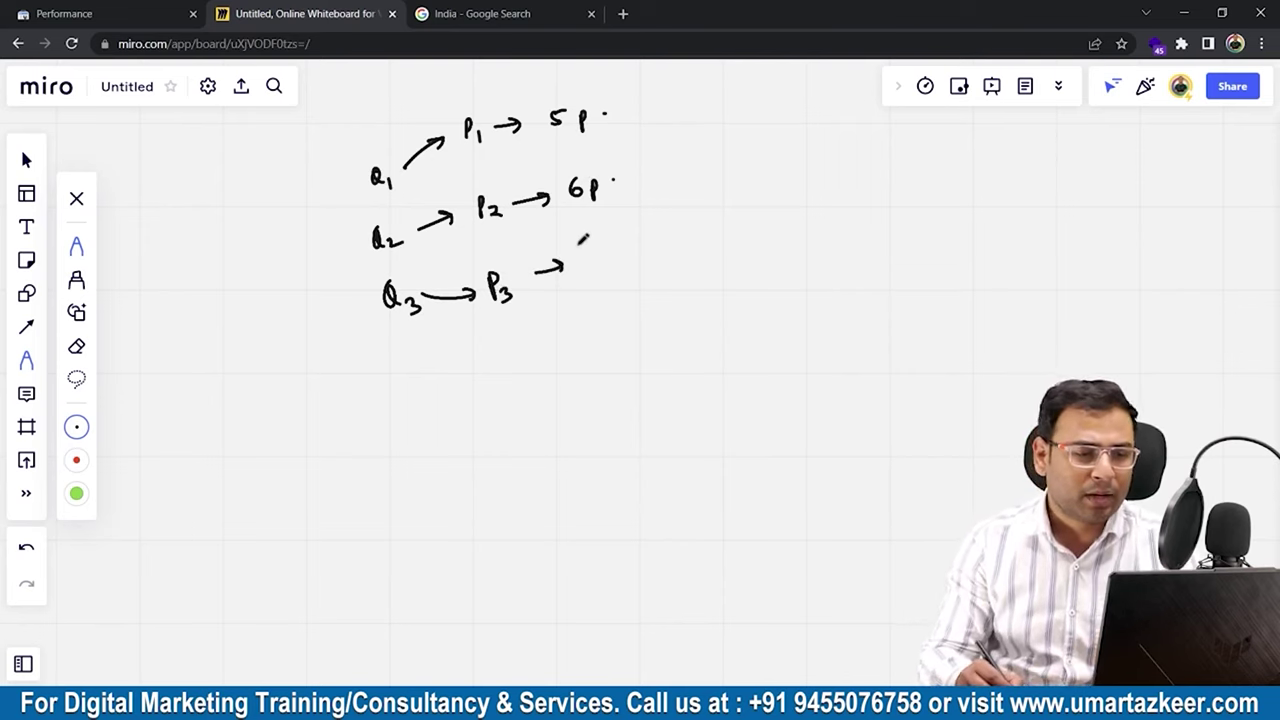
left_click(567, 119)
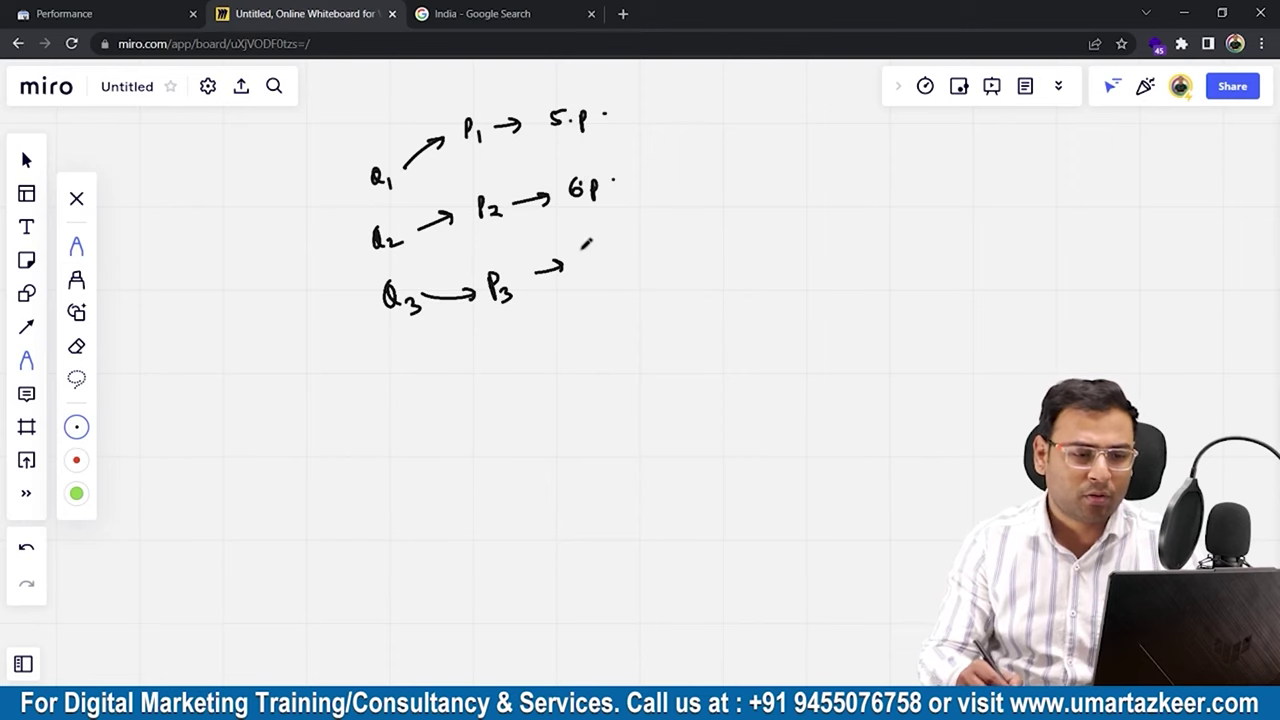
mouse_move(587, 238)
left_mouse_down()
mouse_move(586, 258)
mouse_move(612, 278)
left_mouse_up()
left_click(632, 245)
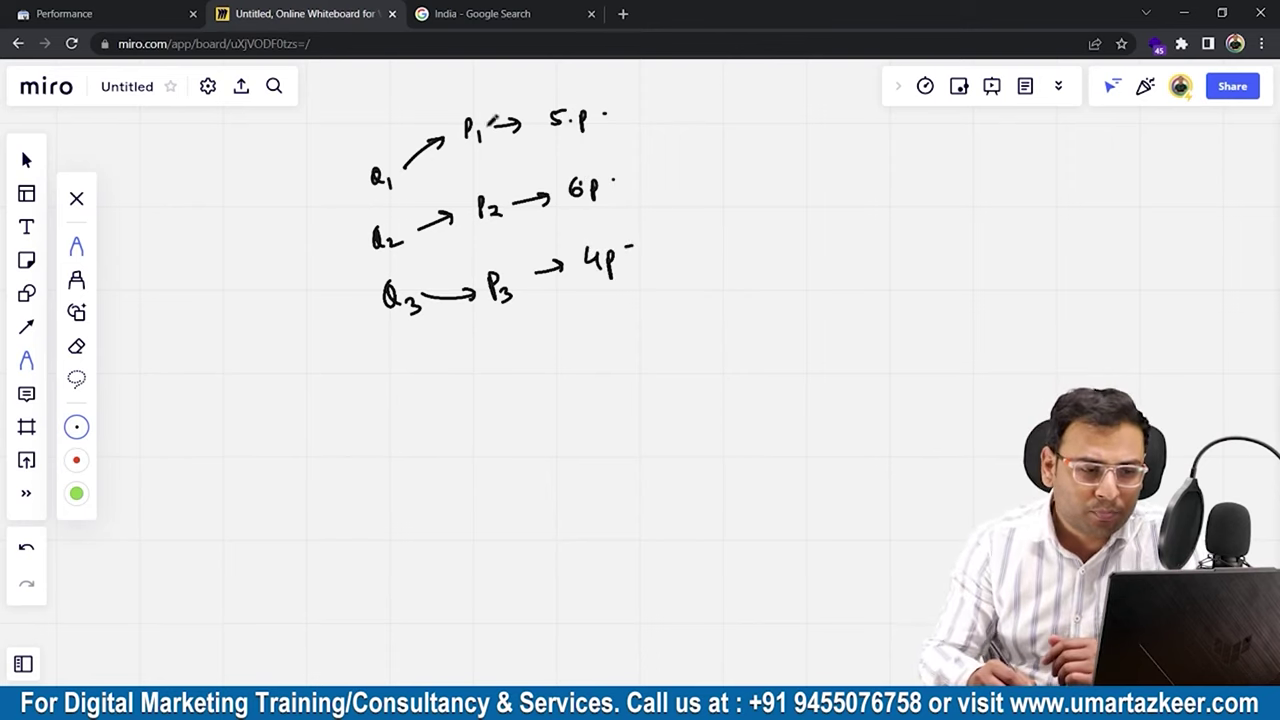
Circle P1, P2 and P3 and underline the position value beside each one.
mouse_move(480, 108)
left_mouse_down()
mouse_move(450, 118)
mouse_move(474, 104)
left_mouse_up()
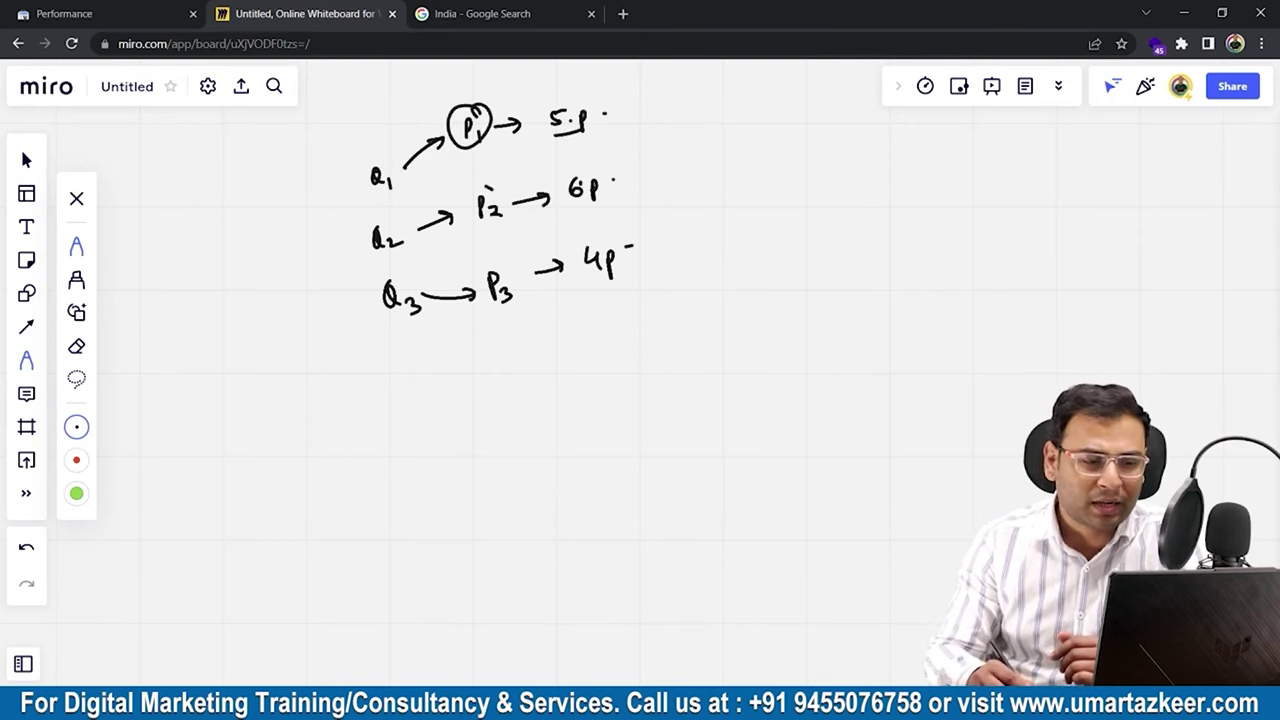
left_click_drag(490, 188, 600, 207)
mouse_move(505, 262)
left_mouse_down()
mouse_move(479, 276)
mouse_move(508, 259)
left_mouse_up()
left_click_drag(586, 292, 626, 281)
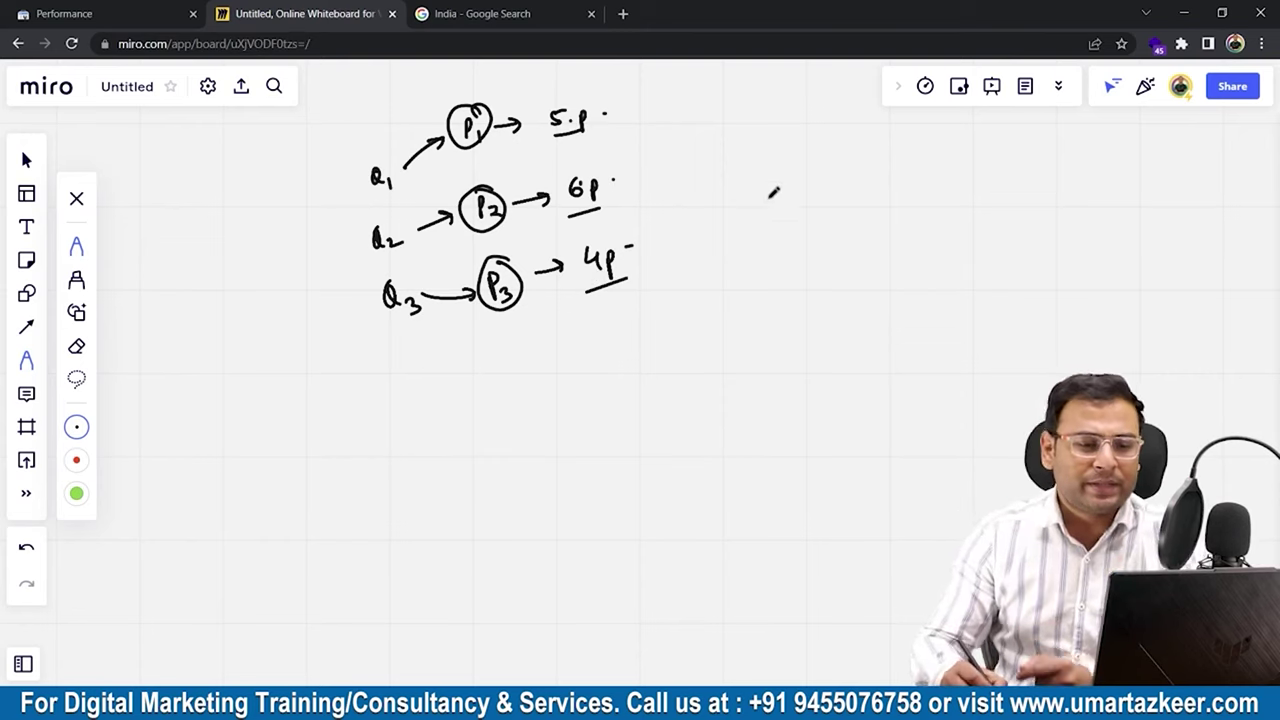
Handwrite the average calculation = 15/3 = 5p beside the three rows and circle 5p.
left_click_drag(756, 181, 772, 179)
left_click_drag(756, 189, 773, 187)
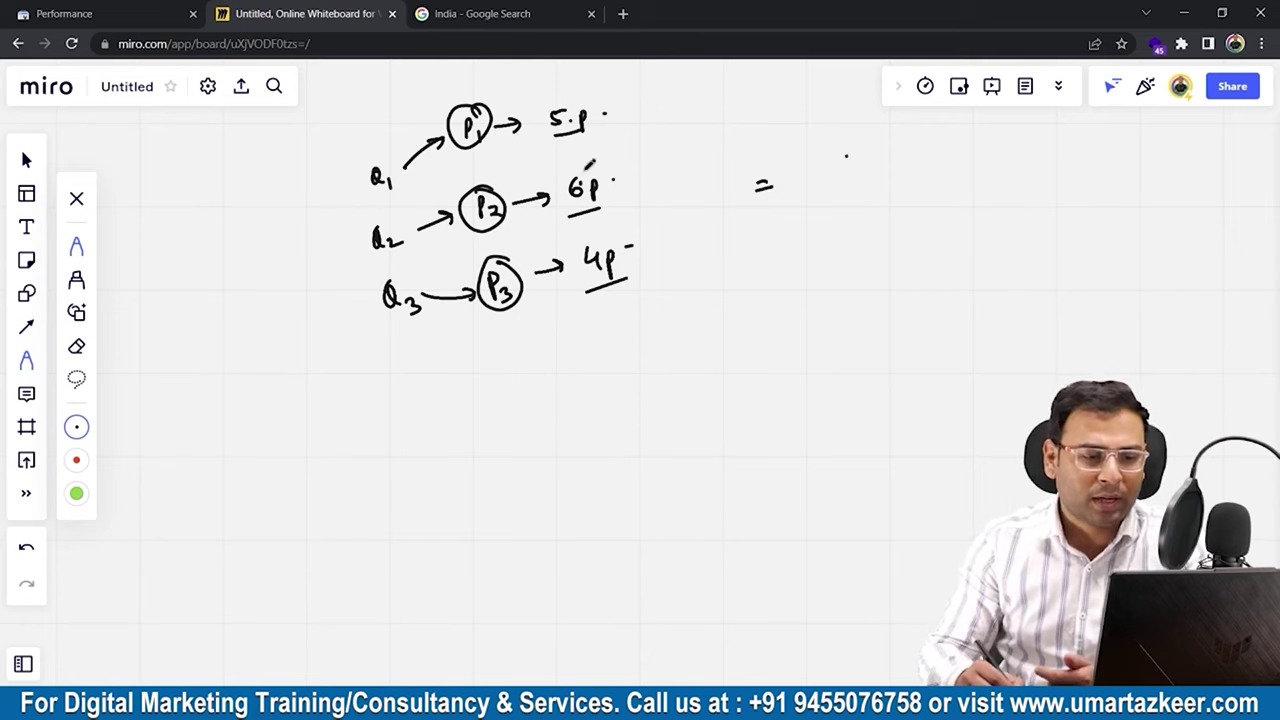
left_click_drag(880, 161, 881, 178)
mouse_move(900, 162)
left_mouse_down()
mouse_move(889, 178)
mouse_move(910, 182)
left_mouse_up()
left_click_drag(886, 192, 889, 212)
left_click_drag(985, 154, 972, 176)
left_click_drag(995, 165, 996, 185)
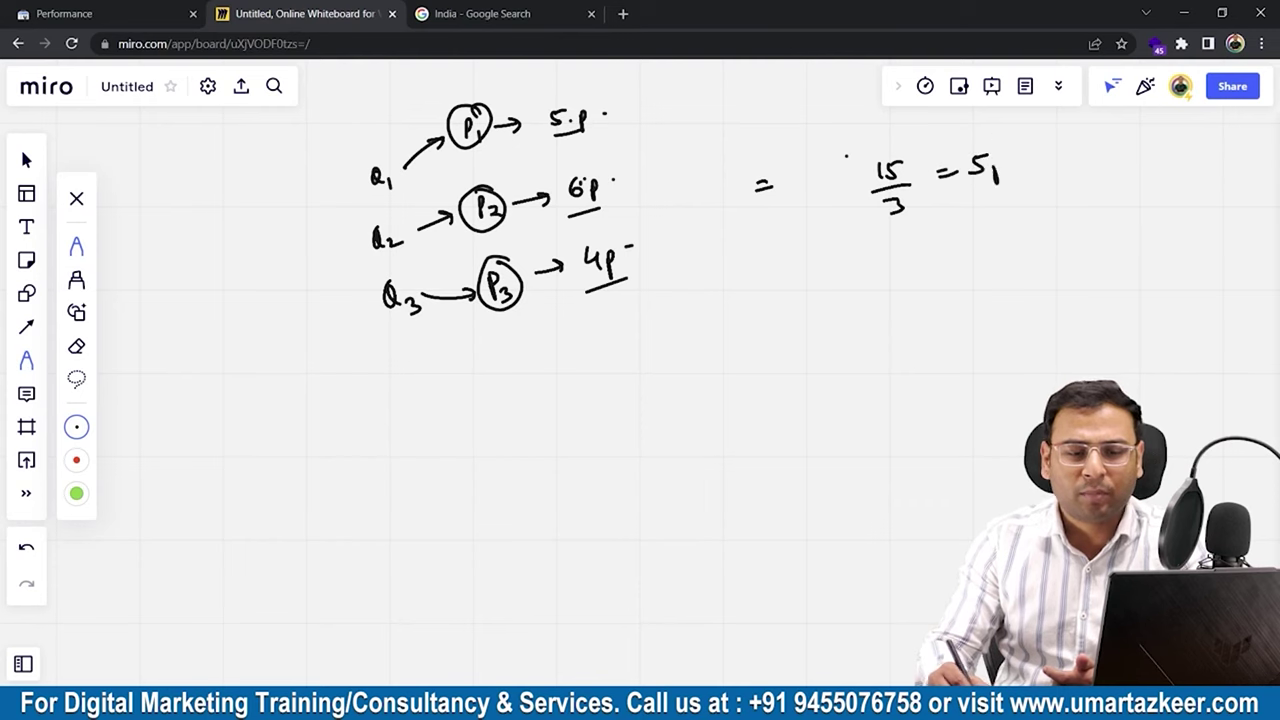
left_click_drag(995, 135, 1005, 137)
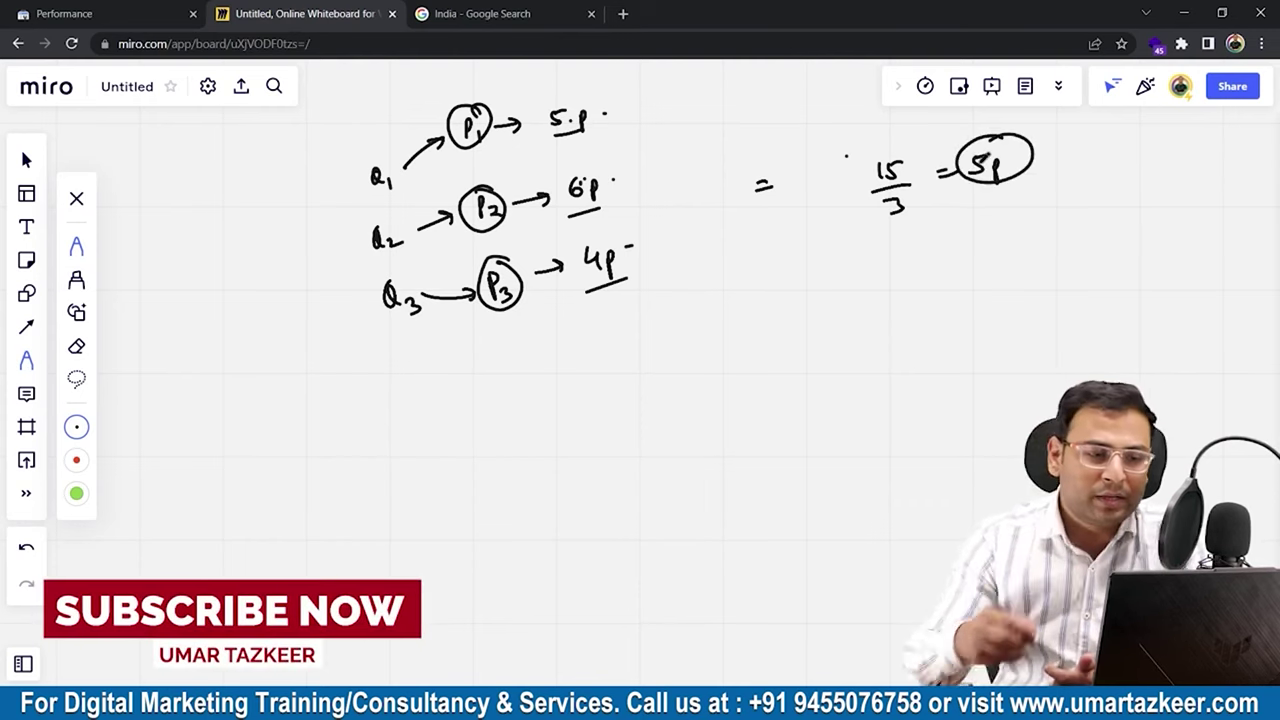
Mark P1 with a curved arrow and a tick, circle P2 again, and tick the 6p and 4p values.
mouse_move(453, 118)
left_mouse_down()
mouse_move(378, 128)
mouse_move(392, 108)
left_mouse_up()
left_click_drag(470, 90, 502, 82)
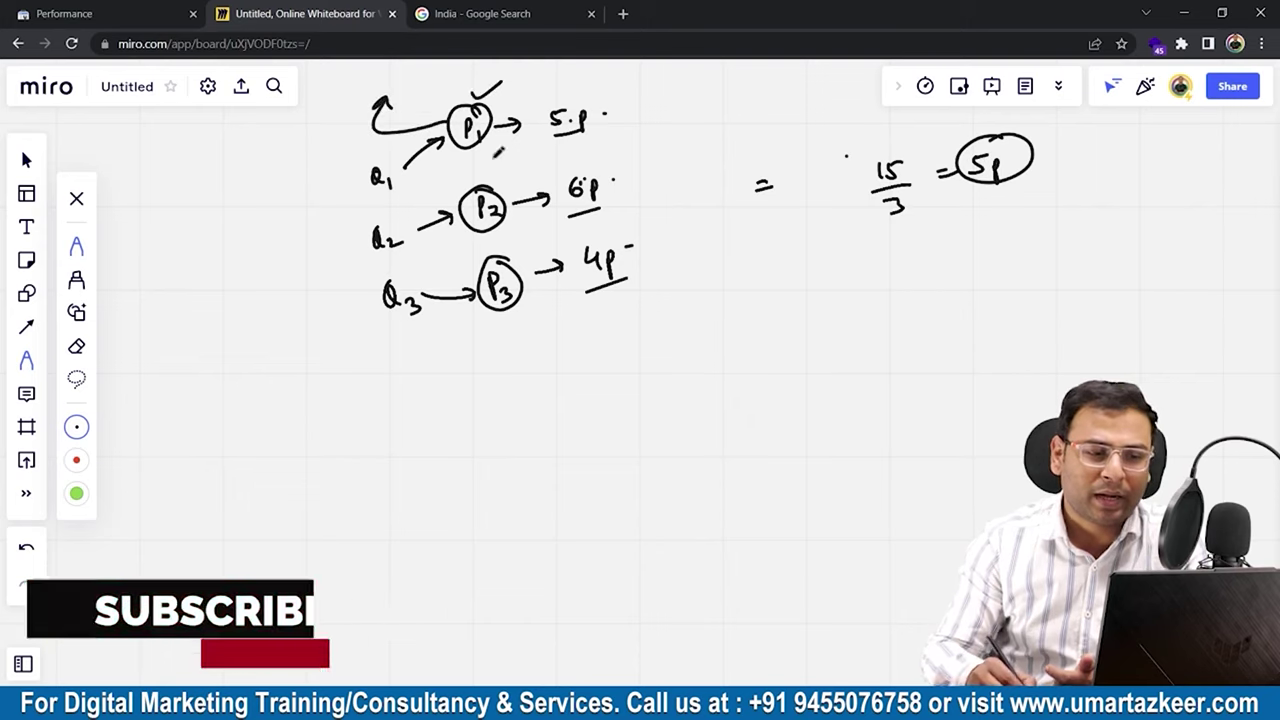
left_click_drag(482, 180, 490, 182)
left_click_drag(568, 202, 612, 186)
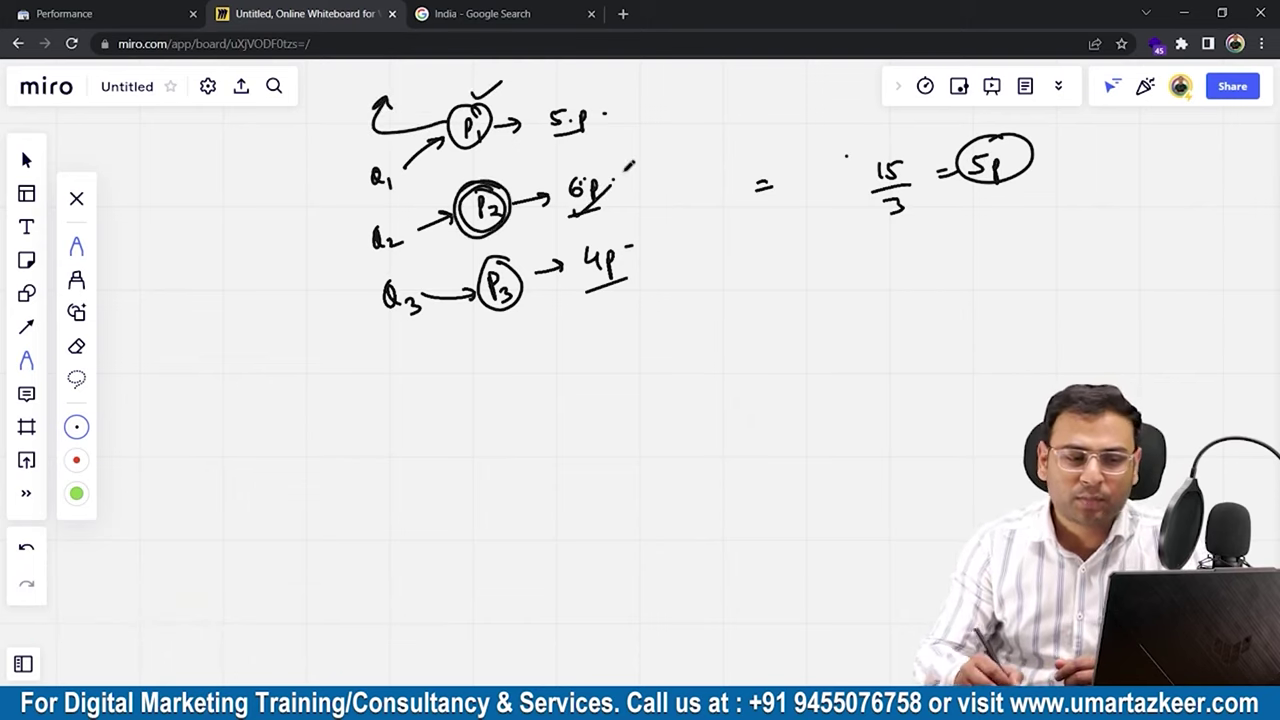
left_click_drag(598, 281, 608, 290)
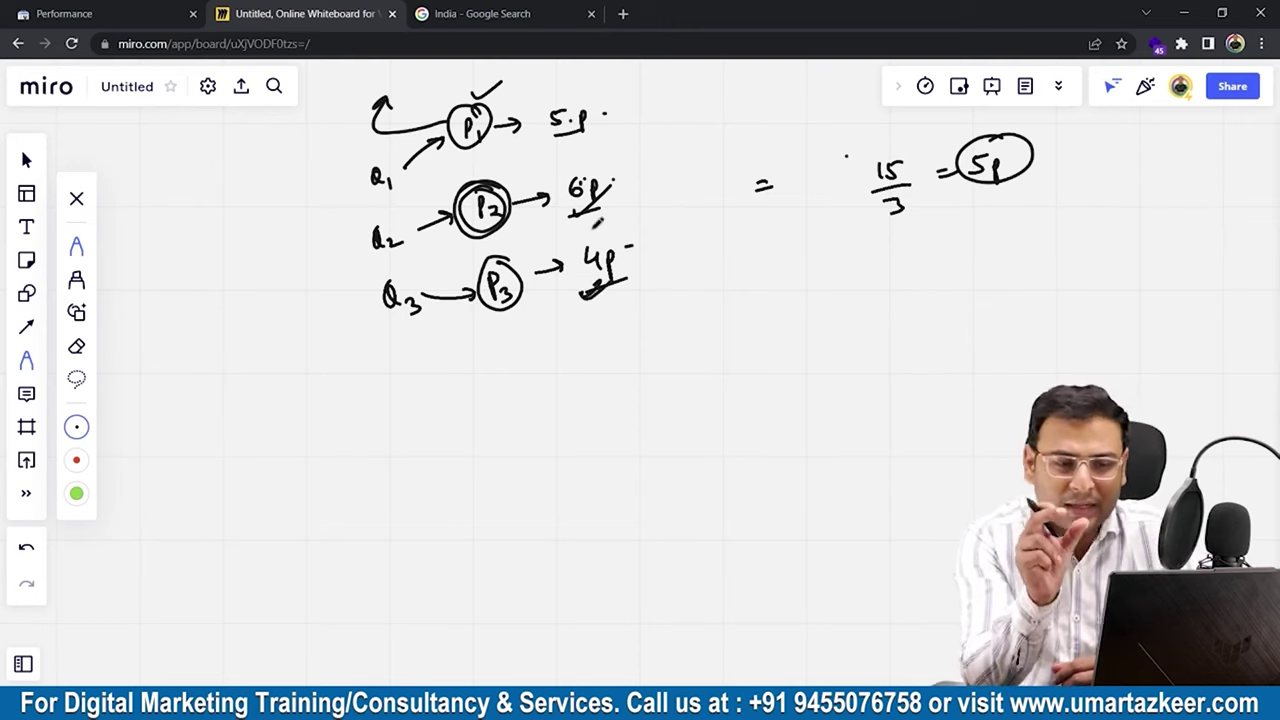
Handwrite an arrow and WAP = 5 below the 15/3 calculation, circling AP.
left_click_drag(800, 307, 829, 285)
left_click_drag(815, 286, 827, 300)
mouse_move(845, 270)
left_mouse_down()
mouse_move(850, 286)
mouse_move(866, 266)
mouse_move(899, 276)
mouse_move(906, 254)
left_mouse_up()
mouse_move(912, 244)
left_mouse_down()
mouse_move(872, 284)
mouse_move(918, 246)
left_mouse_up()
left_click_drag(950, 250, 966, 245)
left_click_drag(952, 258, 982, 250)
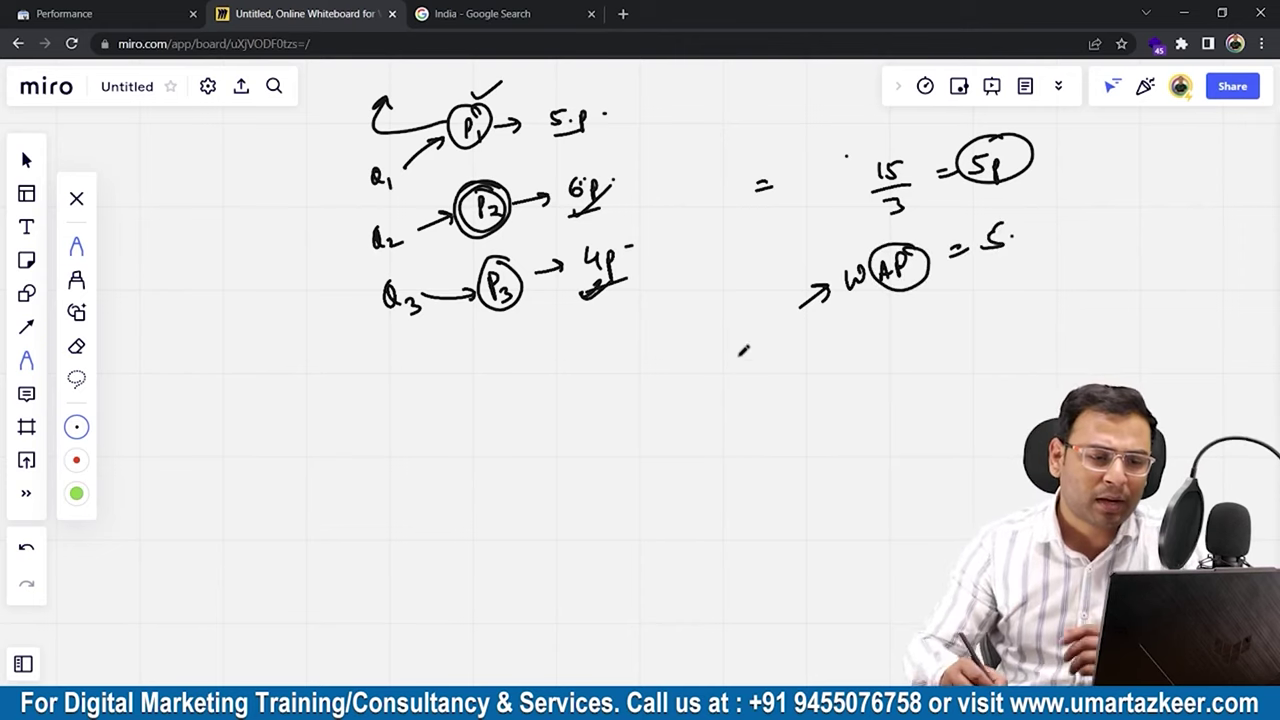
Overwrite the Q3 row's position with 5p and handwrite 16/3 = 5.33 average position below, underlining 5.33.
mouse_move(580, 252)
left_mouse_down()
mouse_move(584, 284)
mouse_move(606, 274)
left_mouse_up()
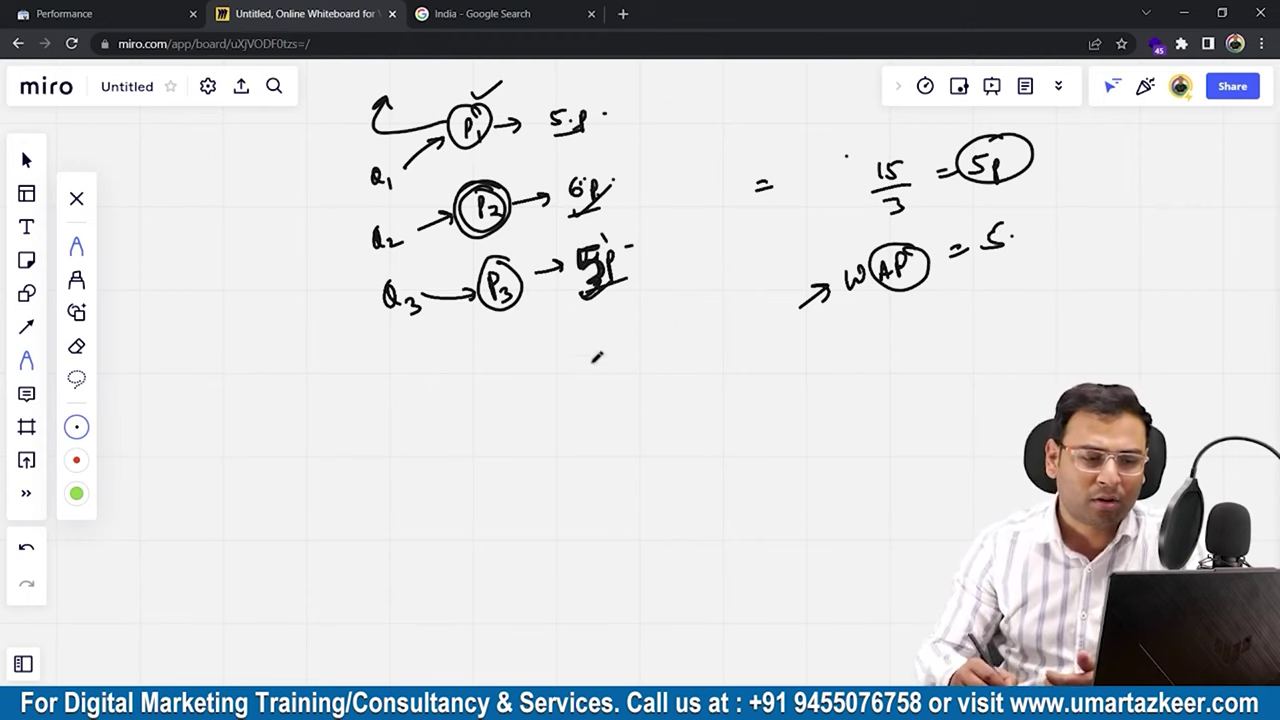
left_click_drag(574, 362, 576, 392)
left_click_drag(598, 368, 590, 386)
mouse_move(578, 406)
left_mouse_down()
mouse_move(615, 386)
mouse_move(602, 426)
left_mouse_up()
left_click_drag(637, 388, 657, 380)
left_click_drag(639, 394, 659, 386)
left_click_drag(690, 352, 672, 380)
mouse_move(703, 370)
left_mouse_down()
mouse_move(738, 375)
mouse_move(884, 318)
mouse_move(977, 300)
left_mouse_up()
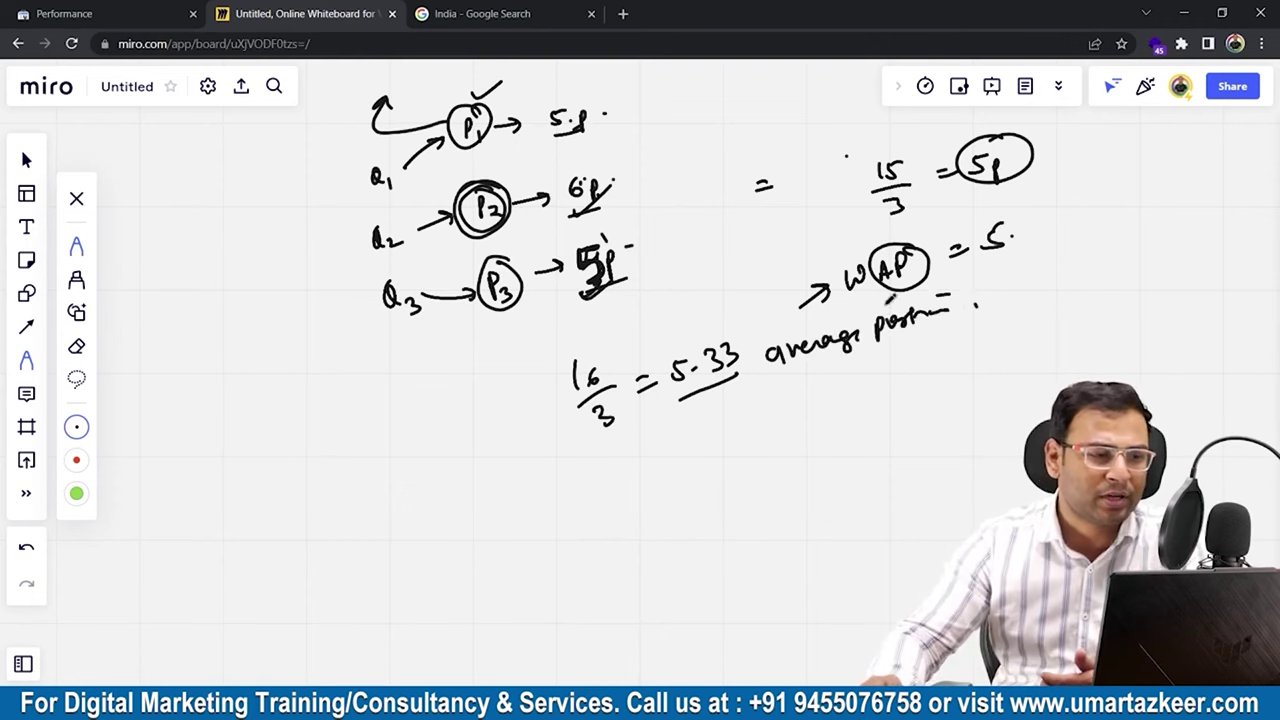
Check the average position comparison in the Search Console report and return to the Miro whiteboard.
key("ctrl+1")
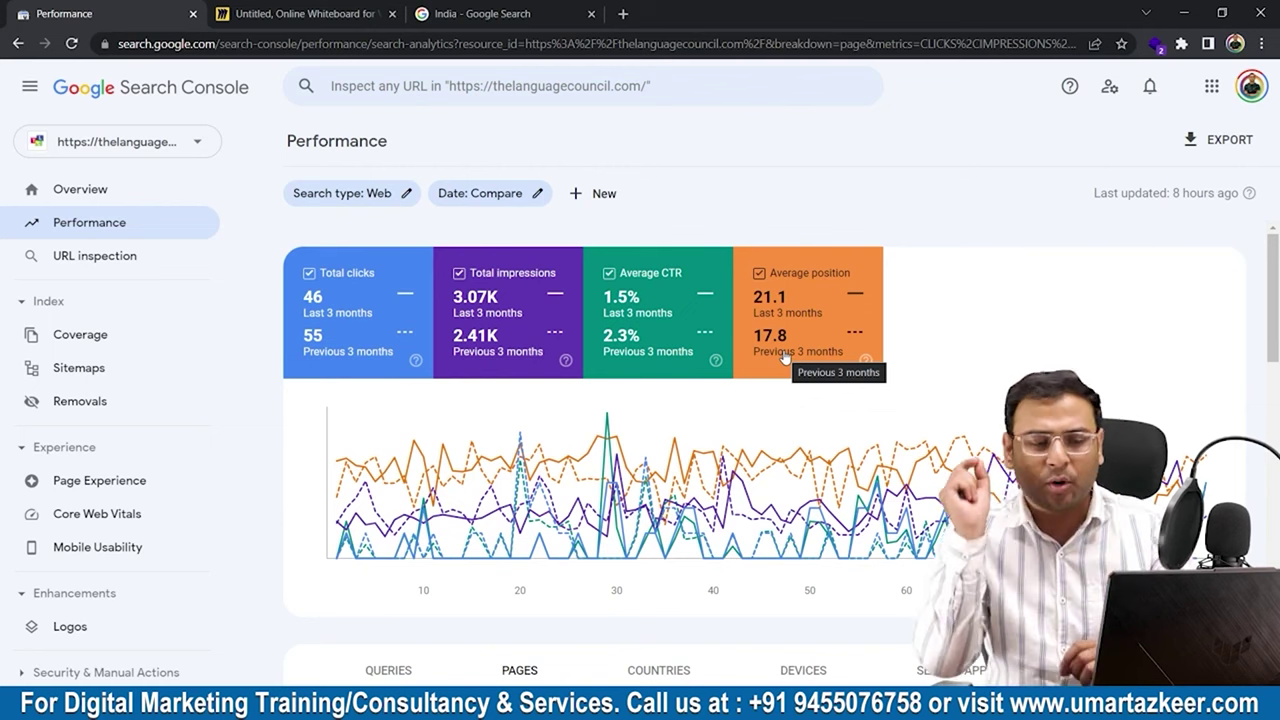
left_click(290, 14)
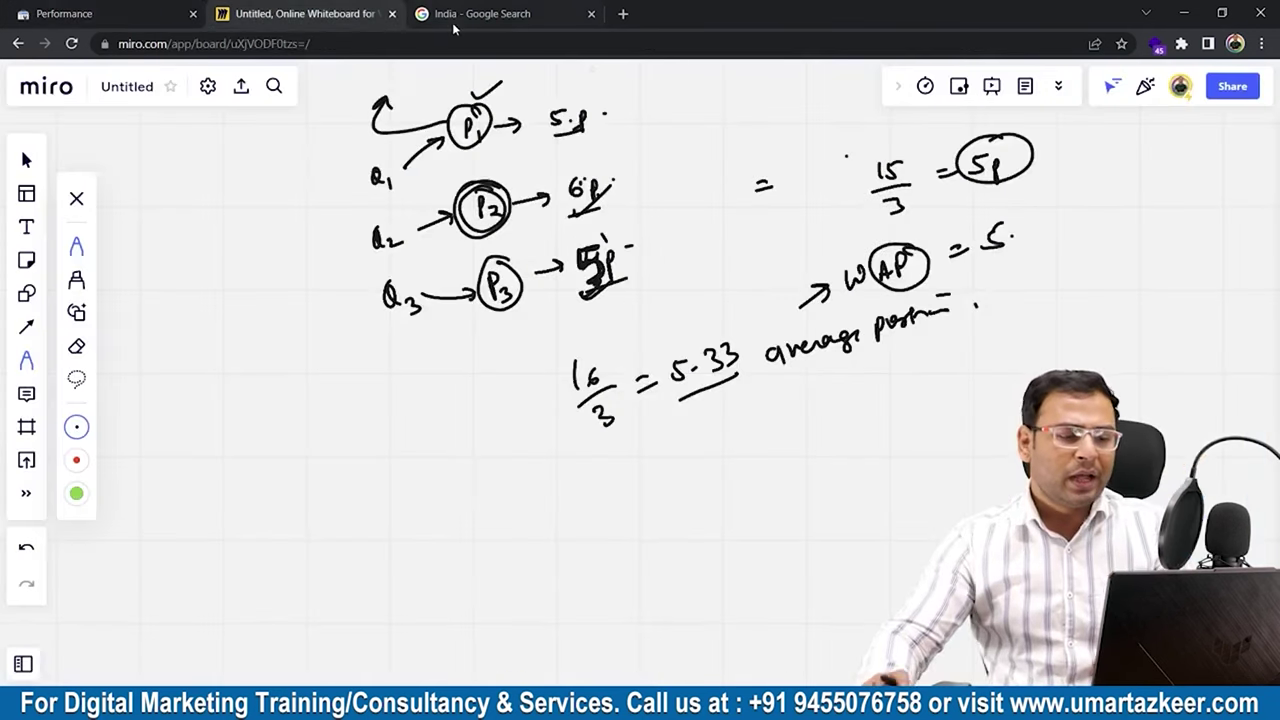
With a red pen, handwrite the trainer's full name in an empty area of the board and underline it twice.
scroll(595, 355, "down", 5)
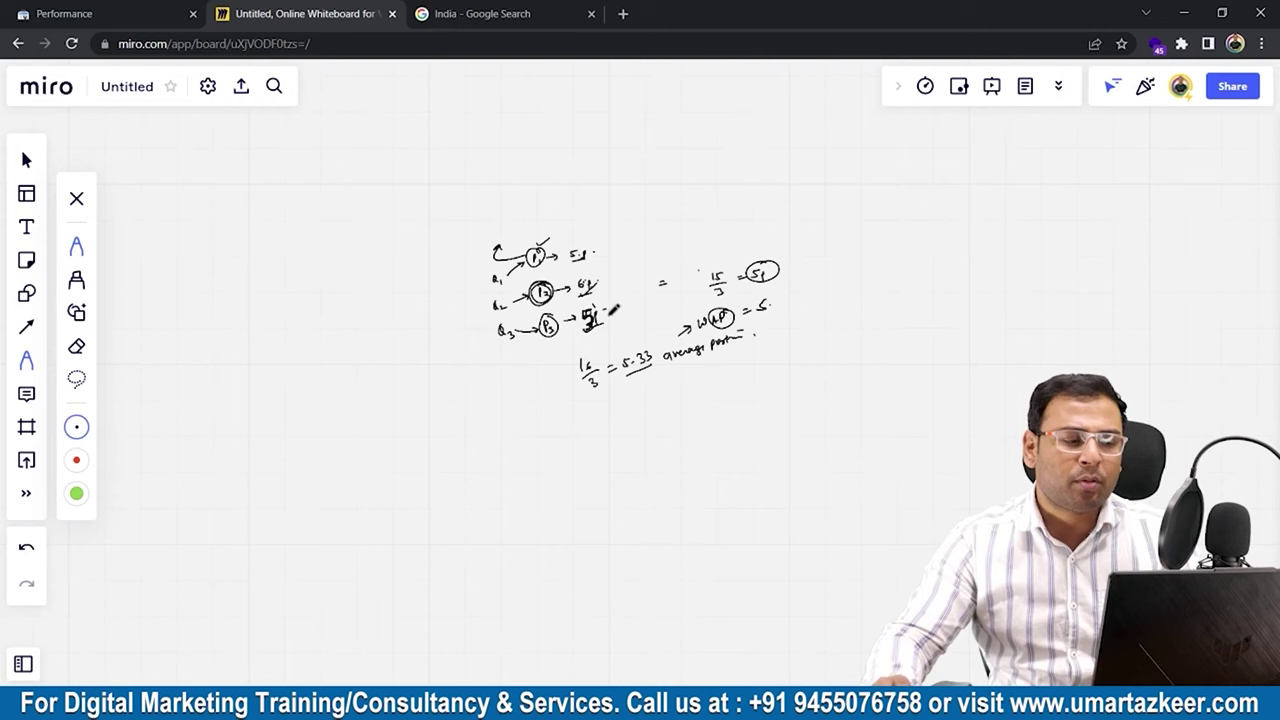
key("v")
scroll(859, 379, "down", 2)
scroll(857, 378, "up", 6)
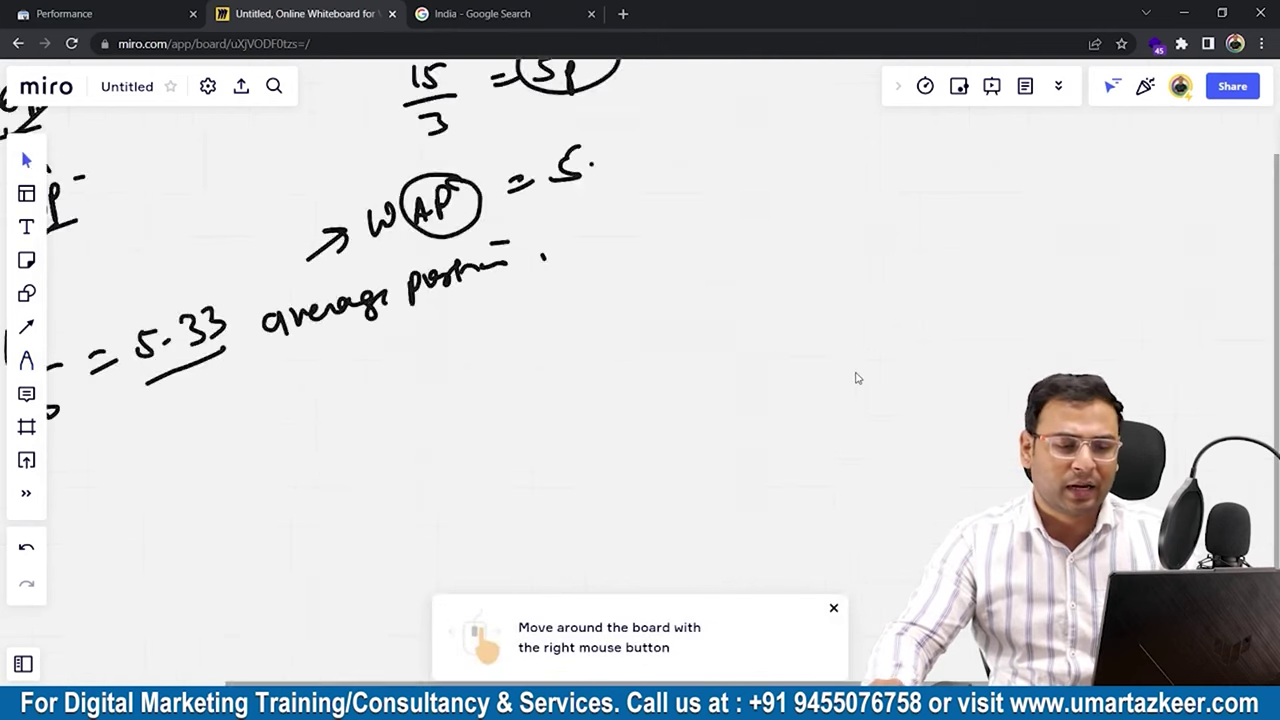
scroll(857, 378, "up", 3)
scroll(209, 373, "down", 2)
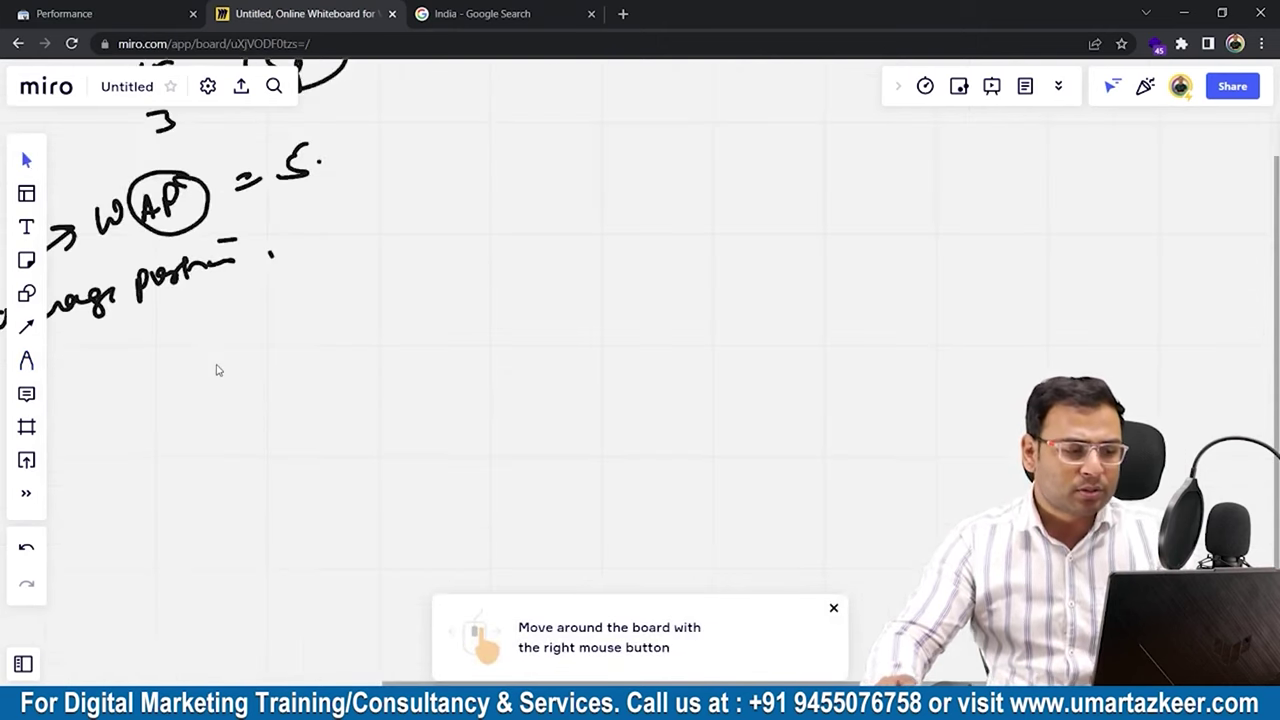
left_click(26, 360)
left_click(80, 432)
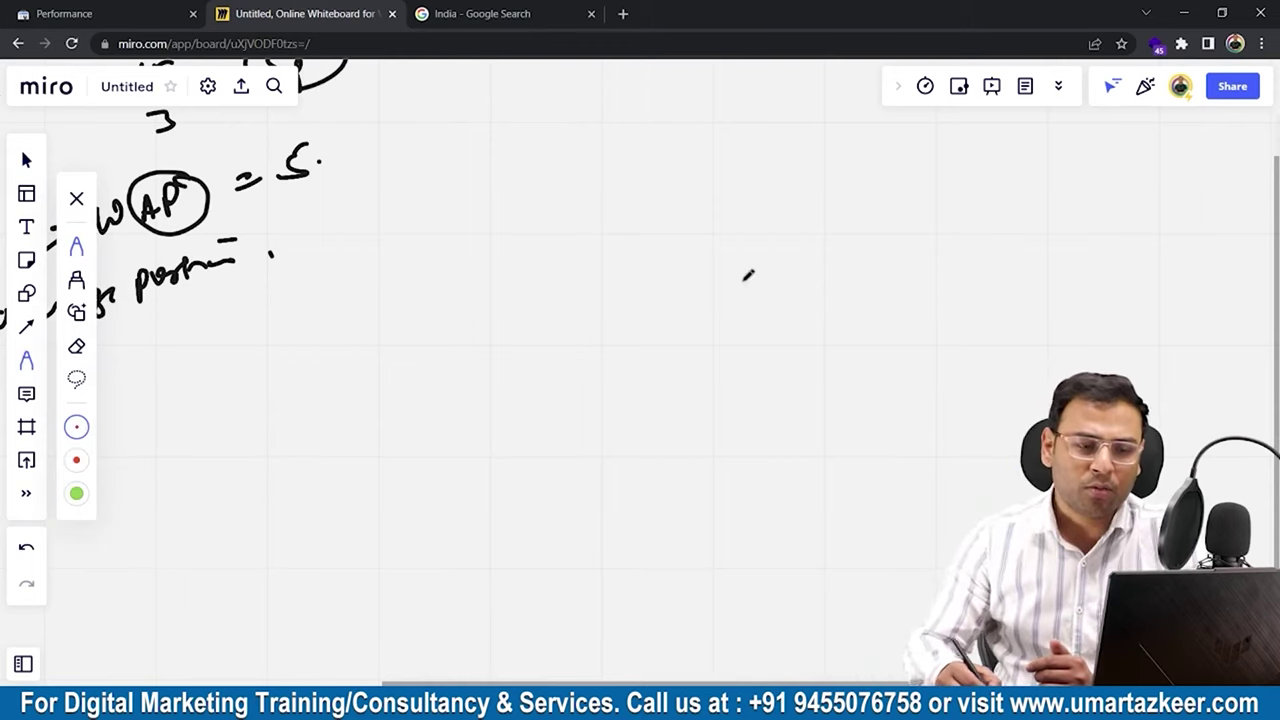
mouse_move(614, 166)
left_mouse_down()
mouse_move(676, 152)
mouse_move(700, 166)
mouse_move(746, 147)
left_mouse_up()
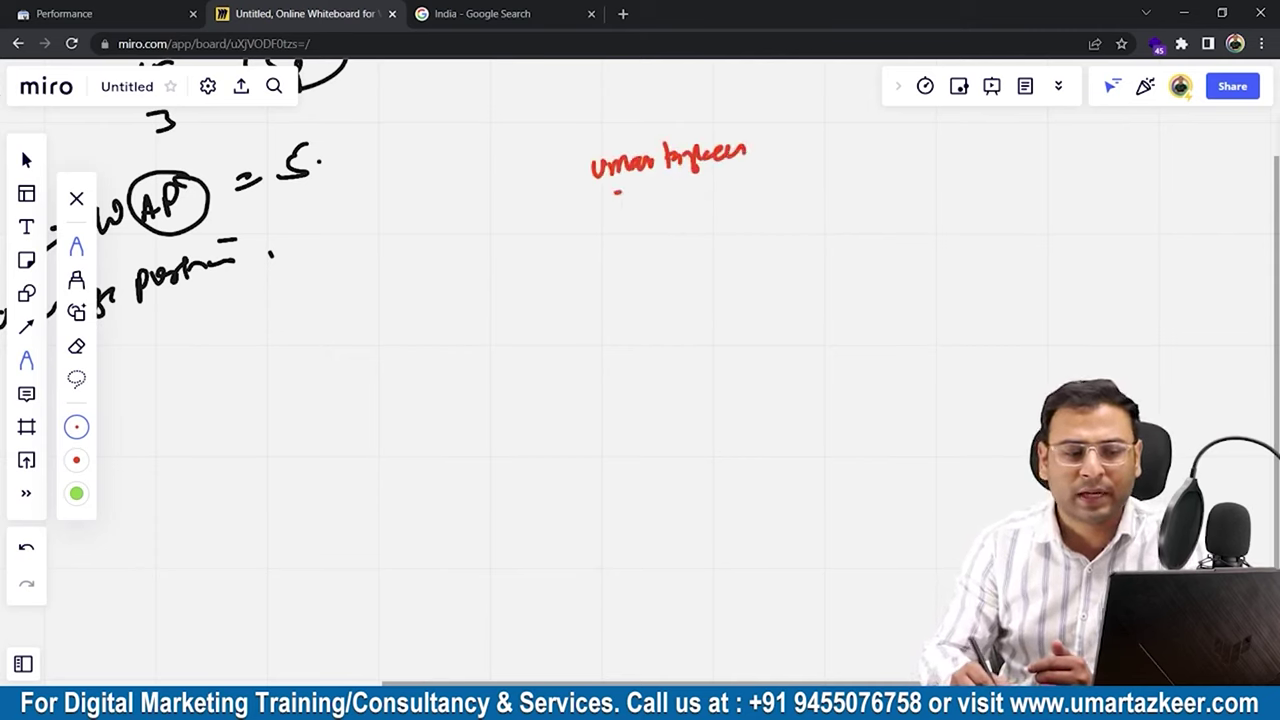
left_click_drag(614, 192, 726, 176)
left_click_drag(614, 205, 716, 190)
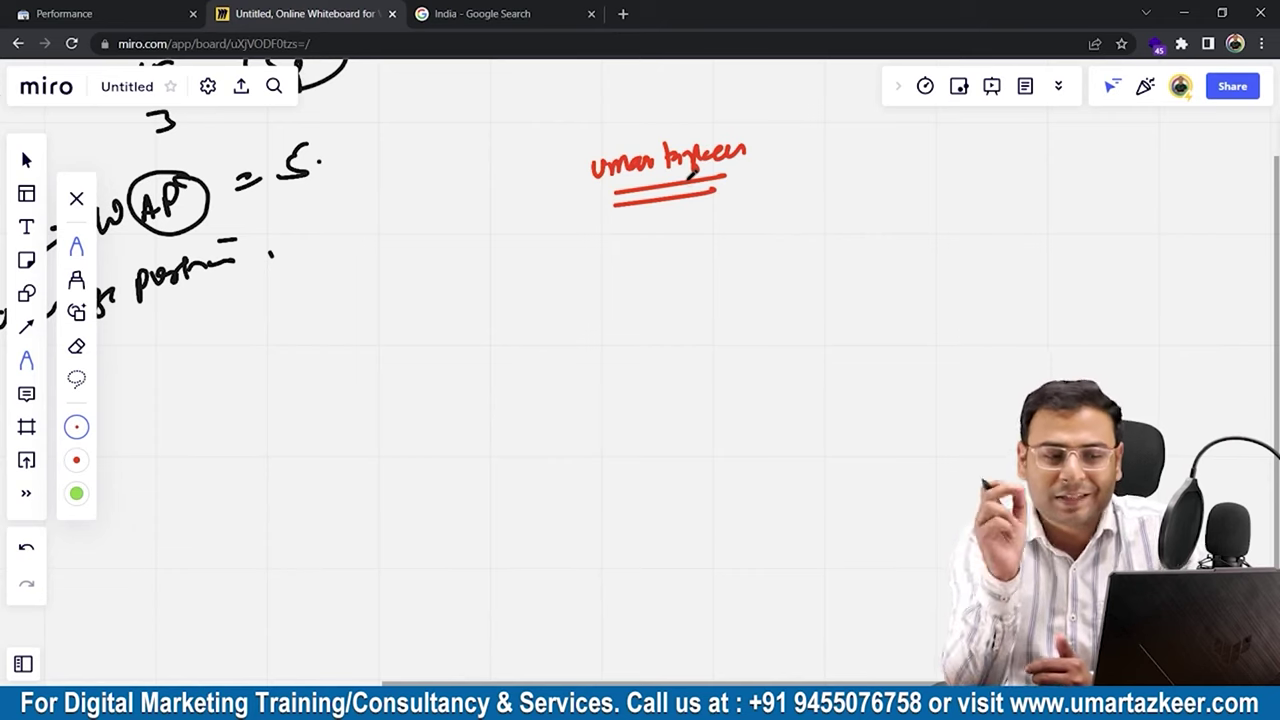
Draw a curved red arrow from the handwritten name to a circled 1.
left_click_drag(783, 163, 900, 152)
left_click_drag(1000, 145, 1000, 162)
left_click_drag(998, 134, 968, 145)
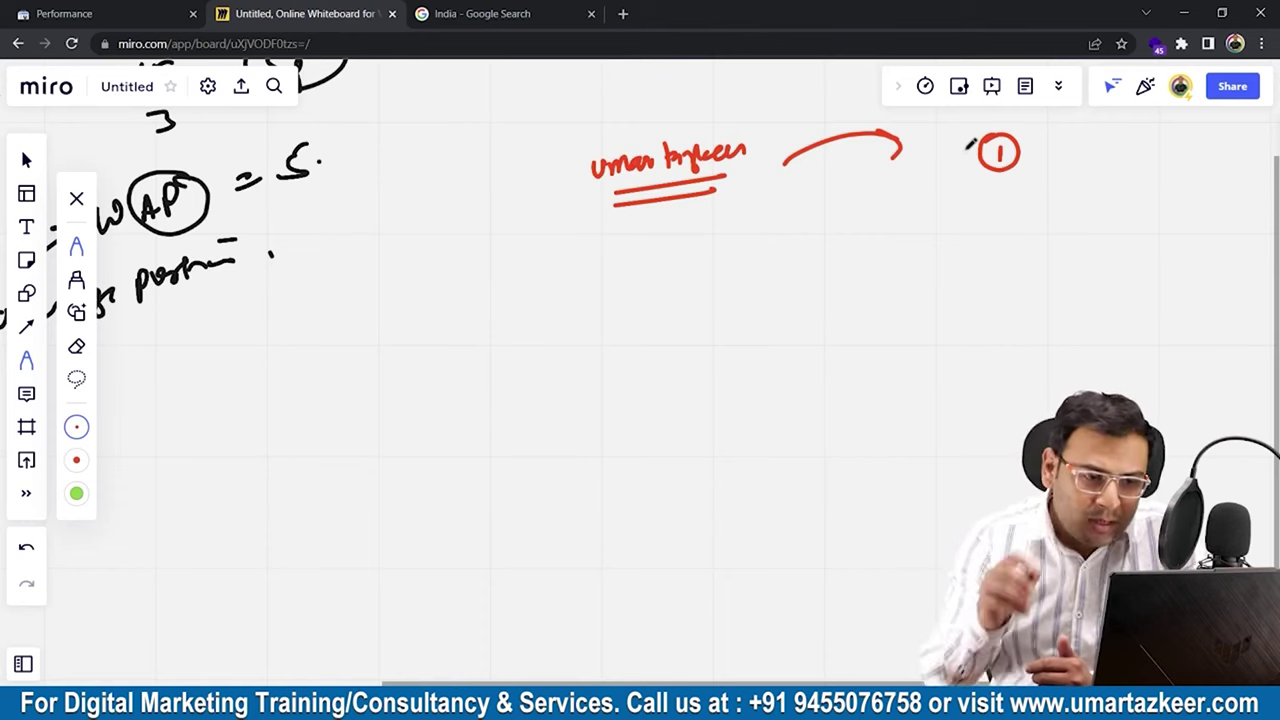
Add short red arrows before both rows, write DM Trainer below the name, and link it by arrow to a circled 10.
left_click_drag(527, 221, 553, 222)
left_click_drag(530, 312, 618, 314)
mouse_move(642, 314)
left_mouse_down()
mouse_move(652, 288)
mouse_move(661, 312)
left_mouse_up()
left_click_drag(680, 286, 688, 306)
mouse_move(692, 302)
left_mouse_down()
mouse_move(928, 244)
mouse_move(912, 262)
left_mouse_up()
left_click_drag(1012, 228, 1014, 250)
left_click_drag(1026, 230, 1011, 226)
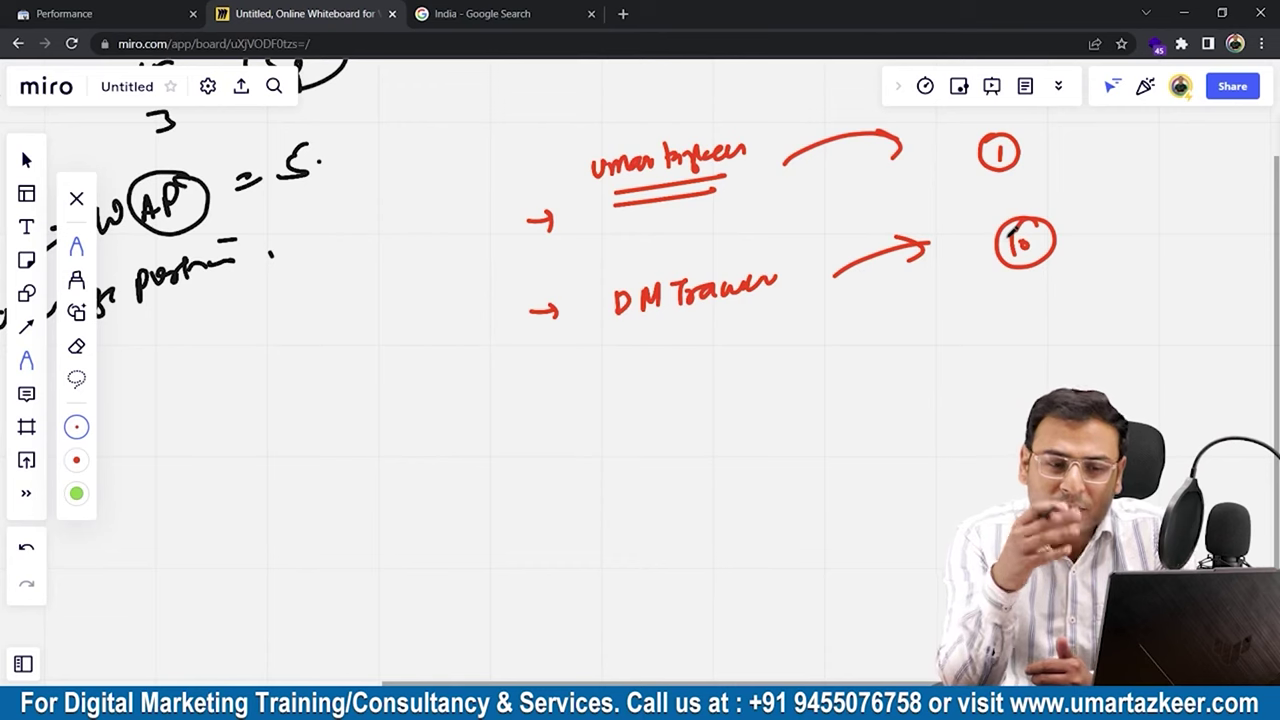
Handwrite the average calculation 11/2 = 5.5 in red below the two rows.
left_click(668, 393)
left_click_drag(682, 380, 692, 406)
left_click_drag(668, 408, 702, 410)
left_click_drag(678, 420, 706, 432)
left_click_drag(740, 388, 754, 388)
left_click_drag(740, 398, 756, 398)
mouse_move(814, 362)
left_mouse_down()
mouse_move(810, 386)
mouse_move(850, 382)
left_mouse_up()
left_click(840, 376)
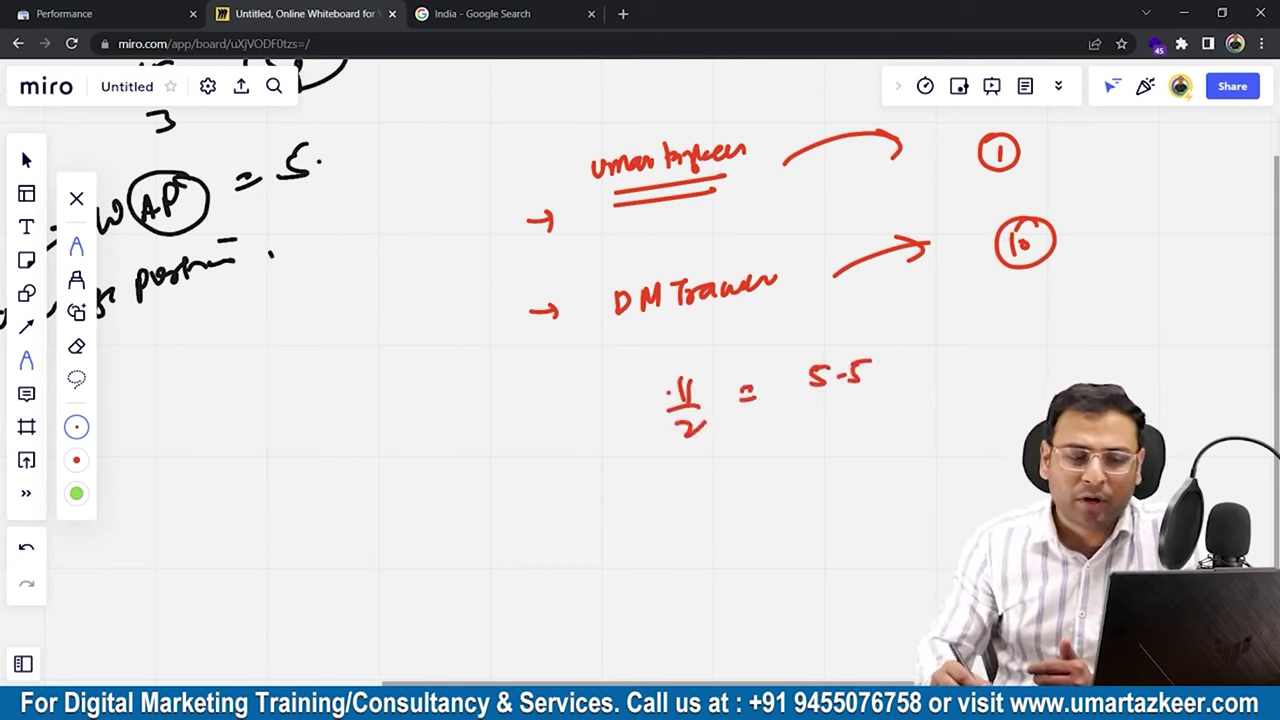
Circle the 5.5 result of the average calculation in red.
left_click_drag(830, 338, 862, 336)
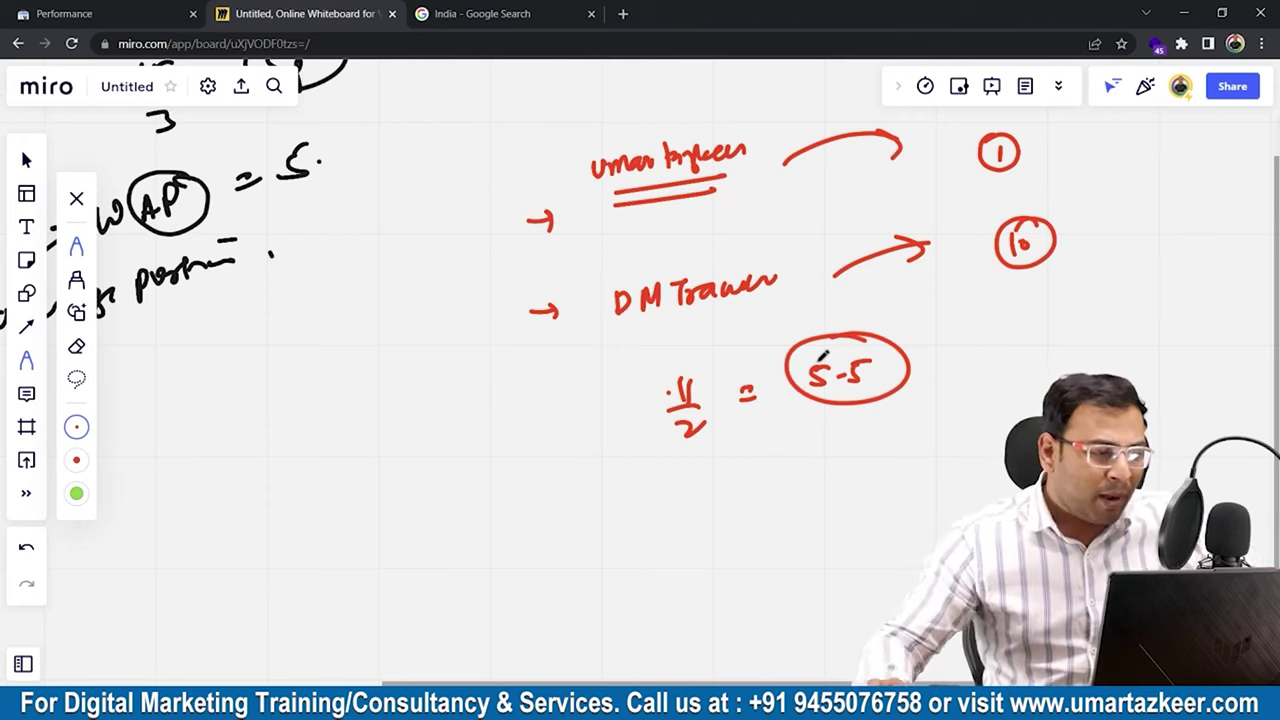
Switch to the Search Console performance report and examine the date comparison options, metric totals, trend chart and pages table.
left_click(45, 14)
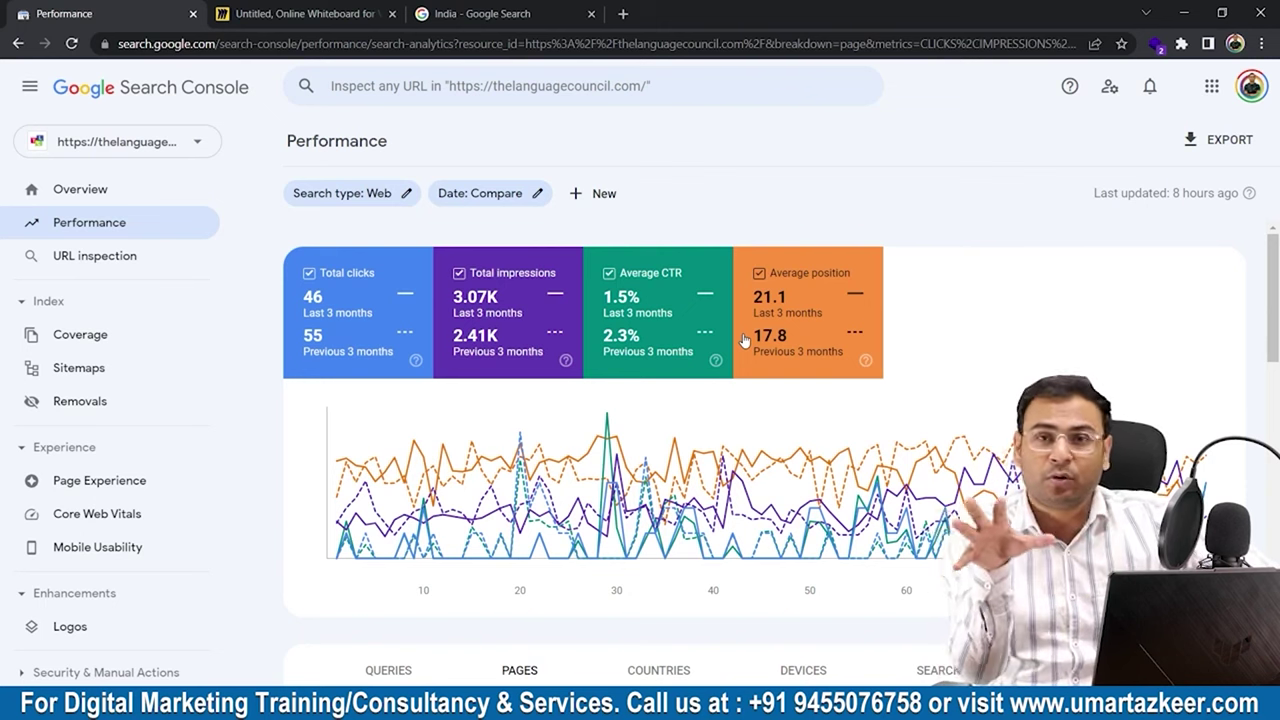
left_click(525, 205)
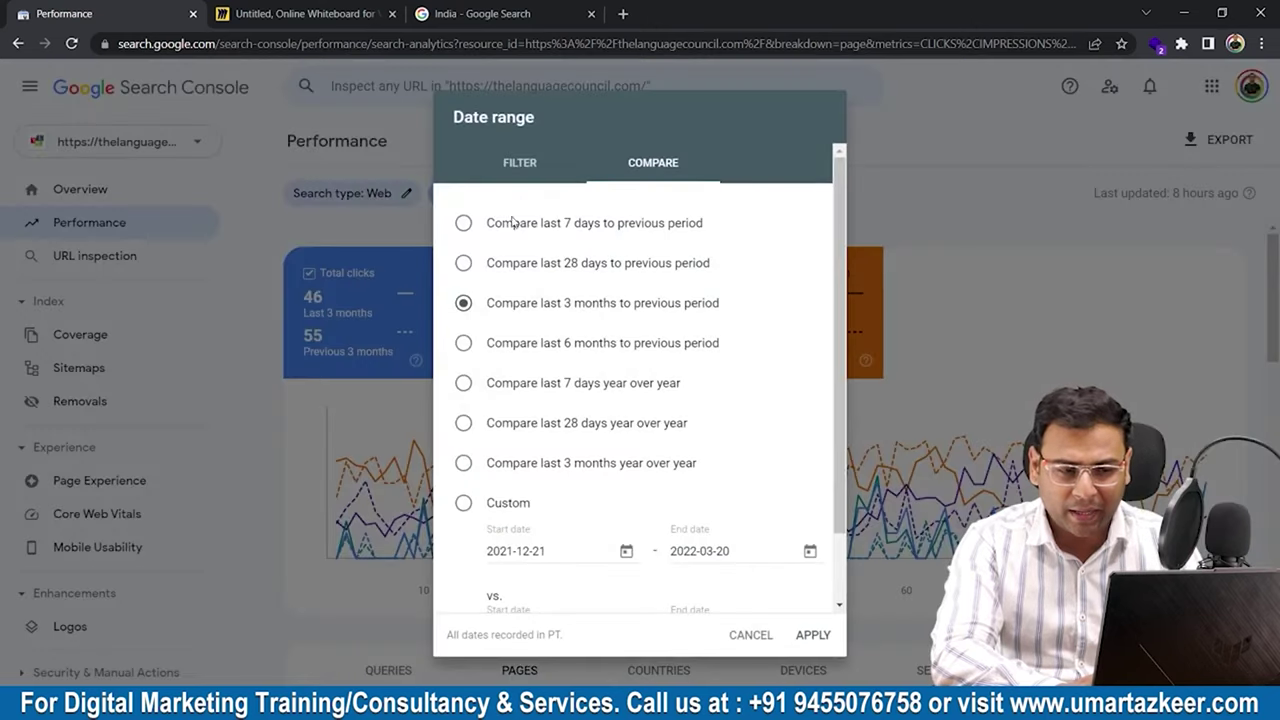
left_click(750, 635)
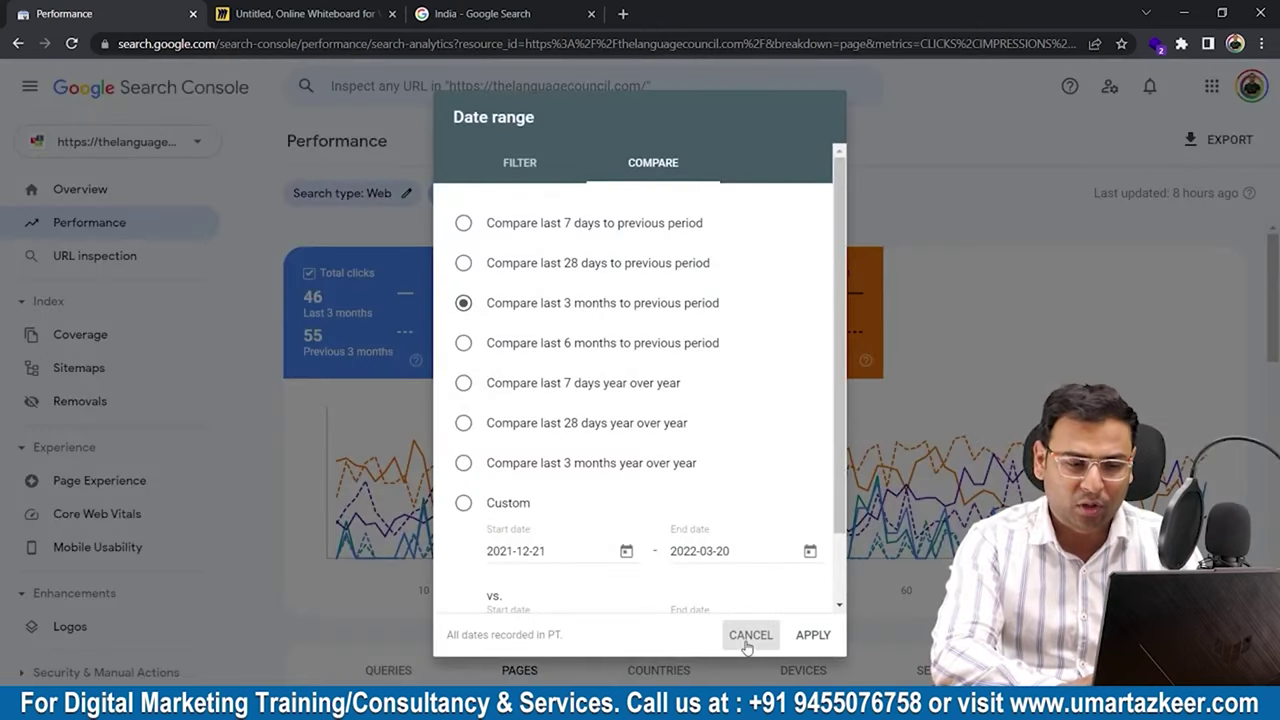
scroll(817, 341, "down", 2)
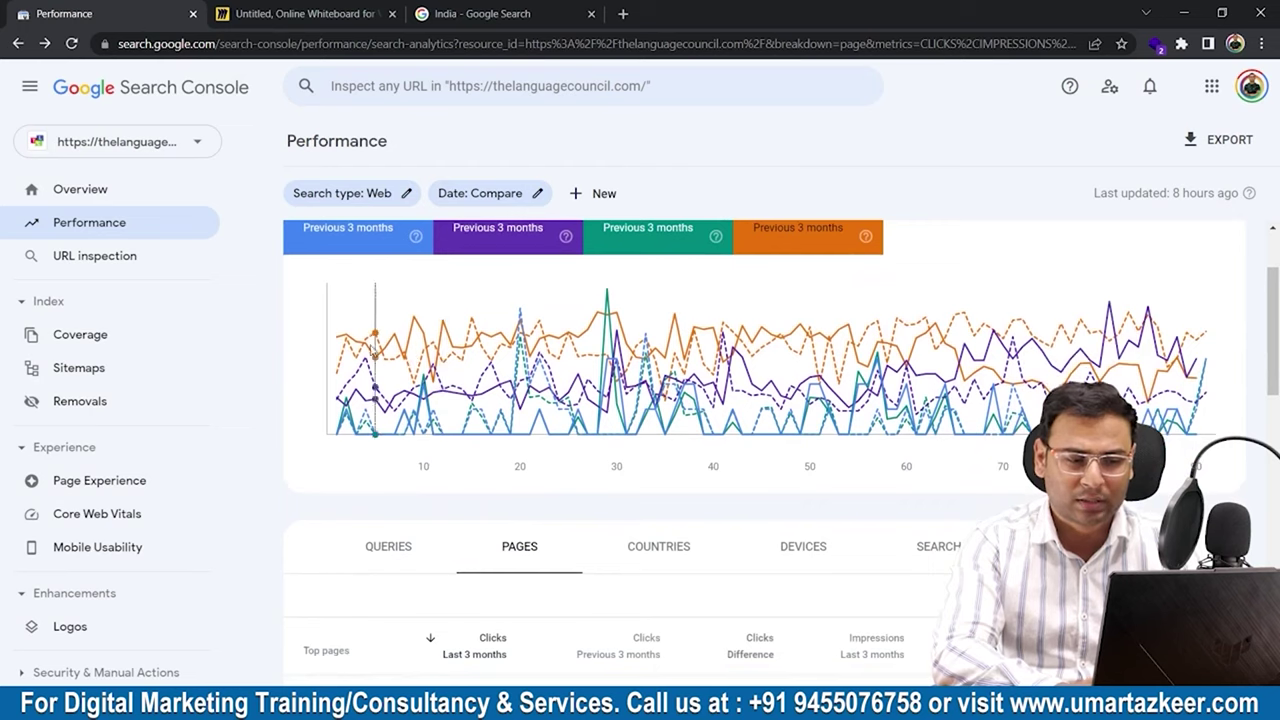
scroll(530, 400, "up", 1)
scroll(467, 400, "down", 1)
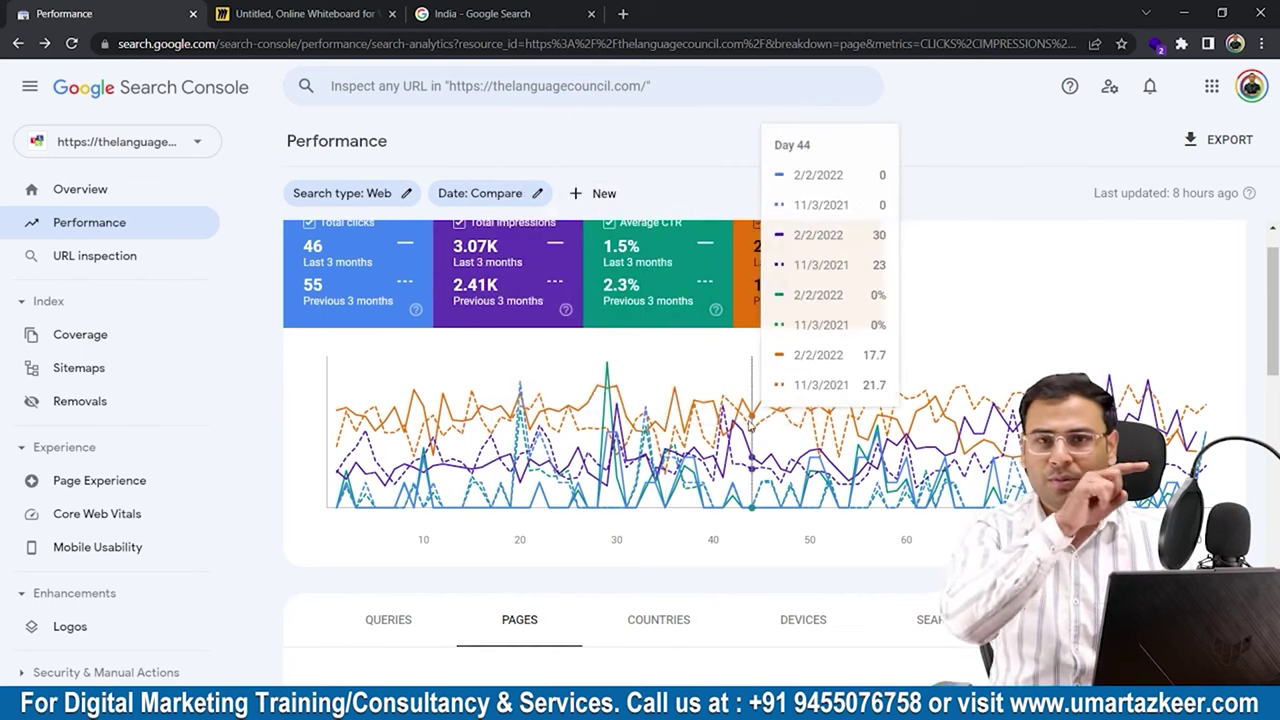
scroll(727, 400, "up", 1)
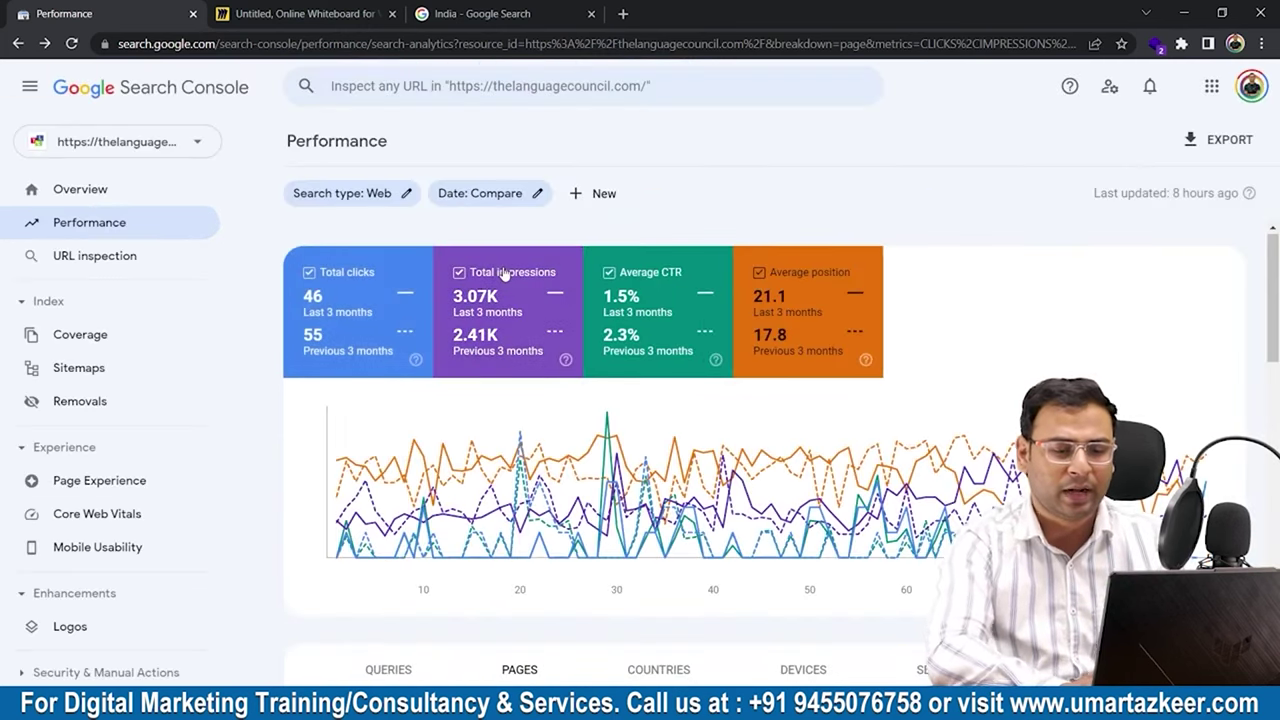
scroll(503, 270, "down", 3)
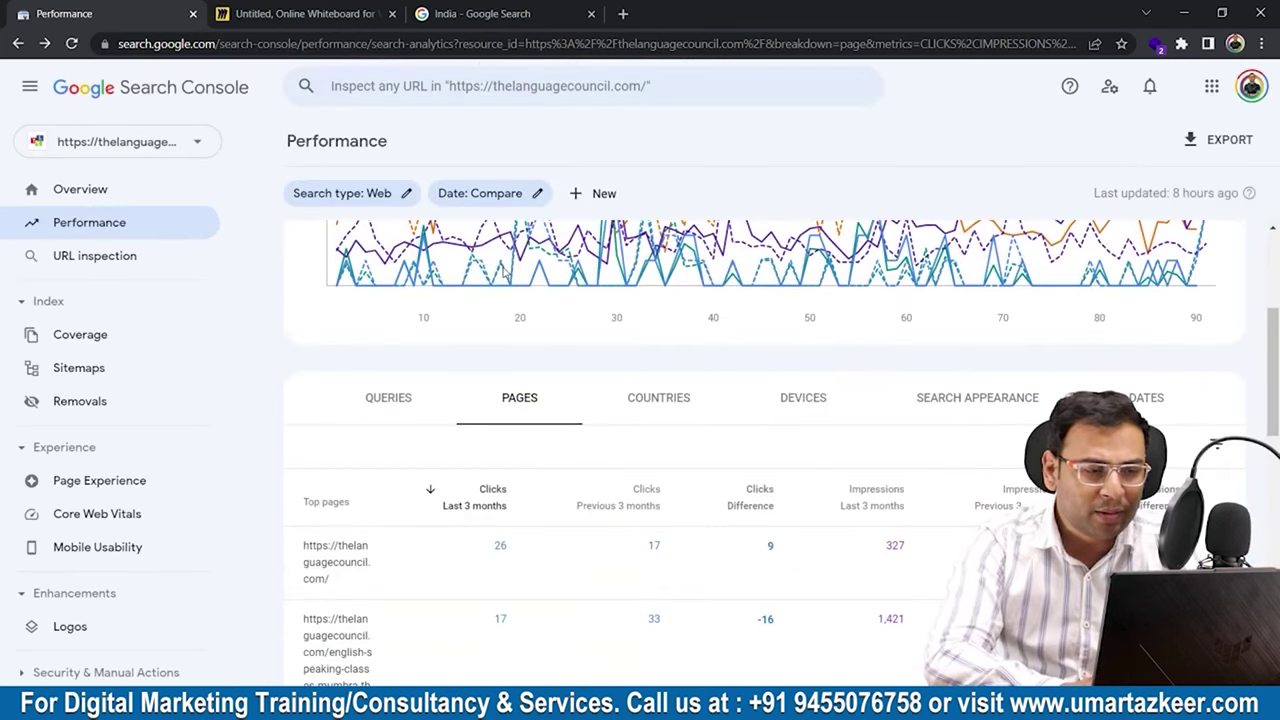
scroll(503, 272, "up", 3)
Replace the report's date comparison with a single date range filter of Last 3 months.
left_click(485, 195)
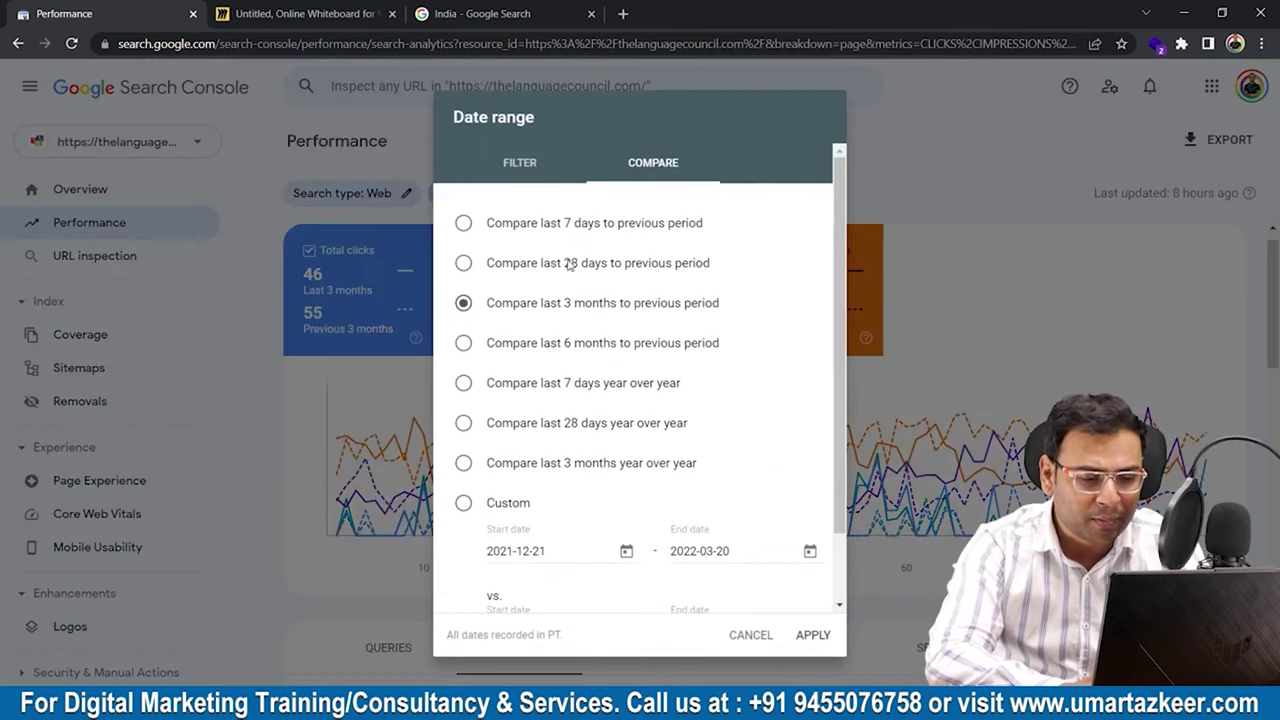
scroll(688, 520, "down", 2)
scroll(688, 495, "up", 2)
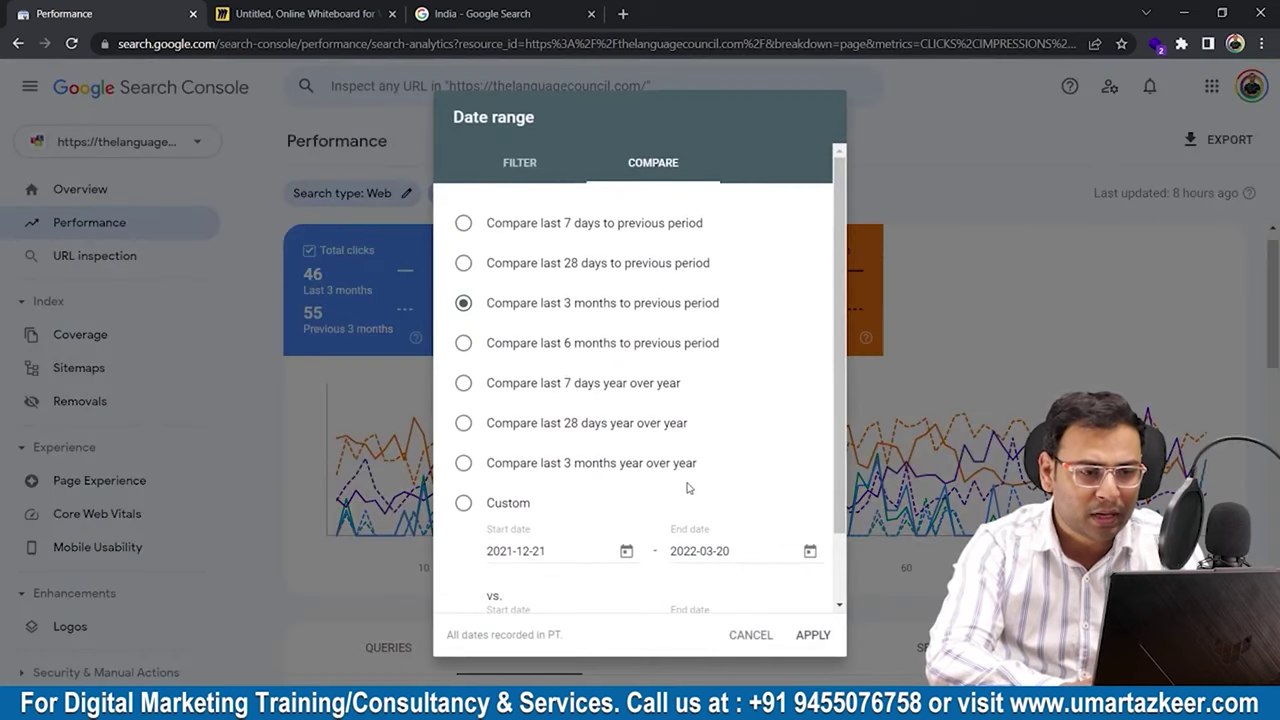
left_click(520, 168)
left_click(522, 307)
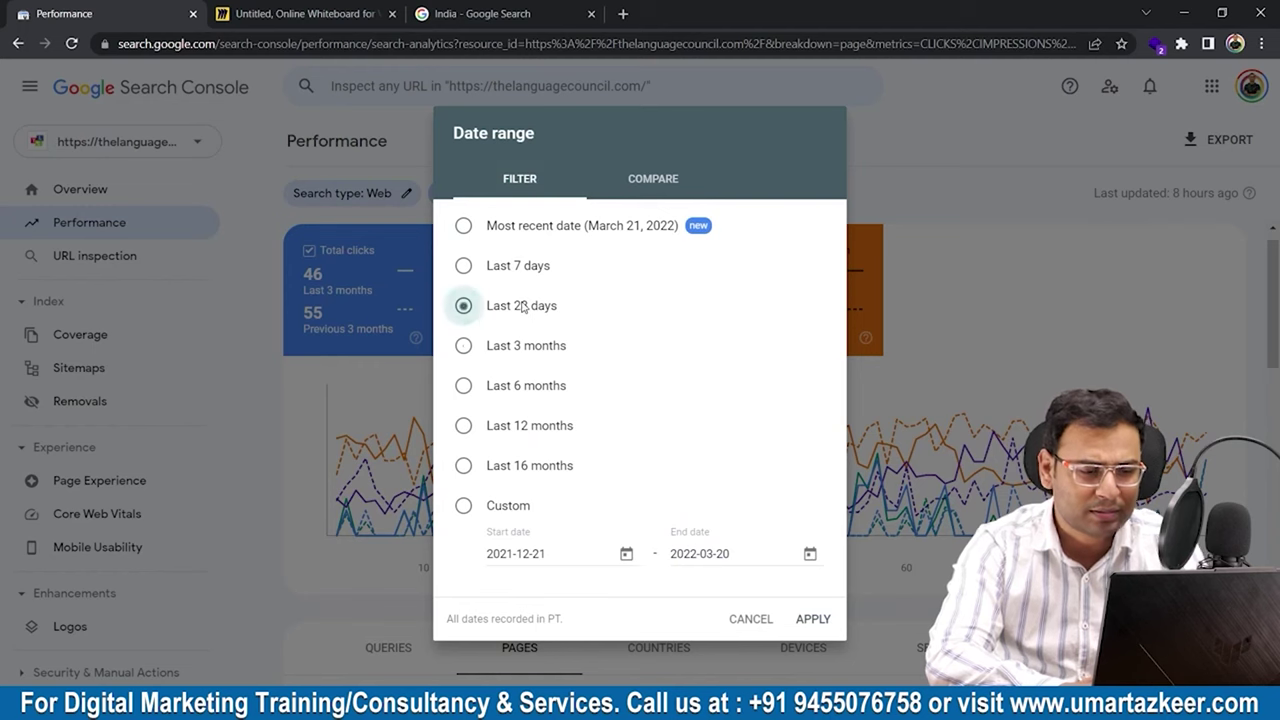
left_click(528, 344)
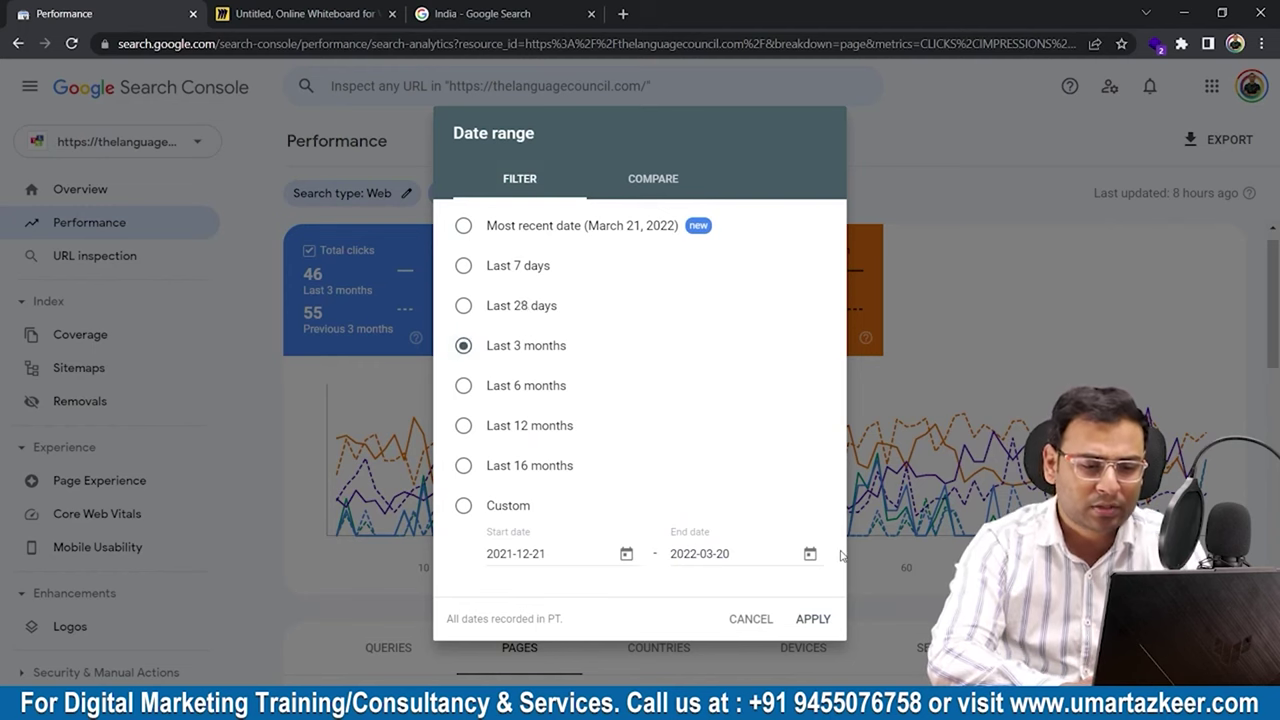
left_click(813, 619)
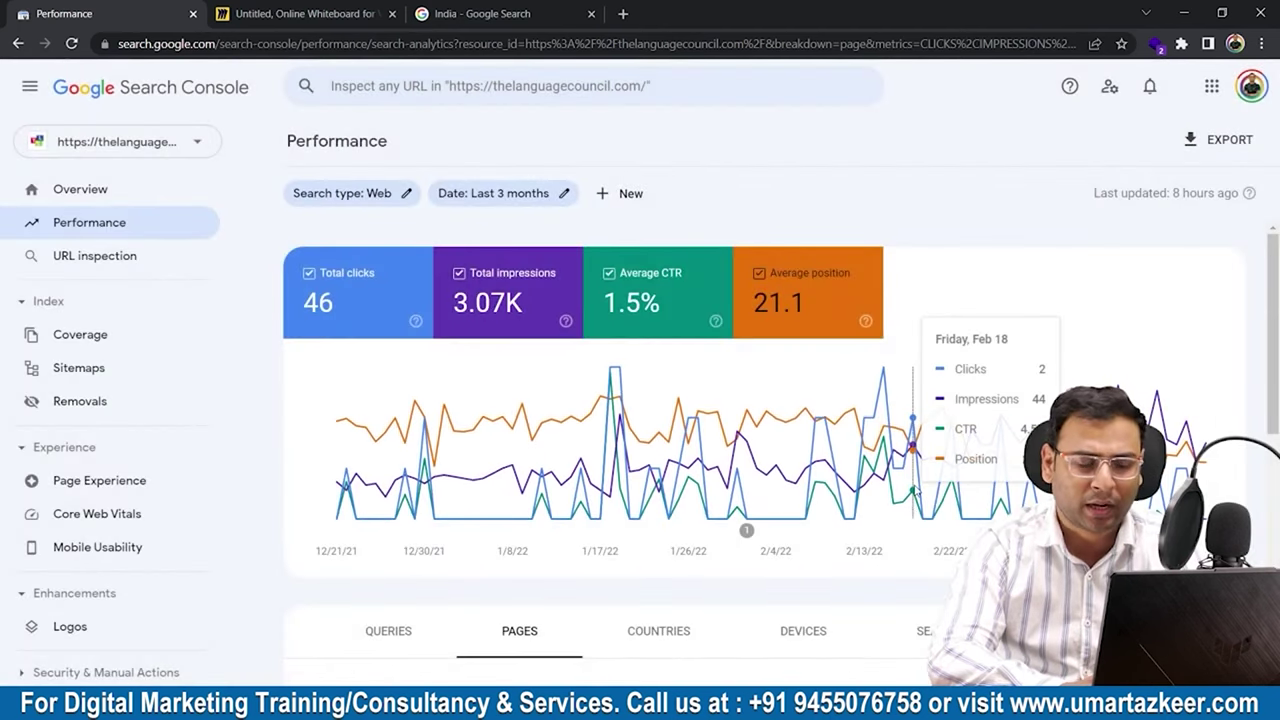
scroll(762, 290, "down", 3)
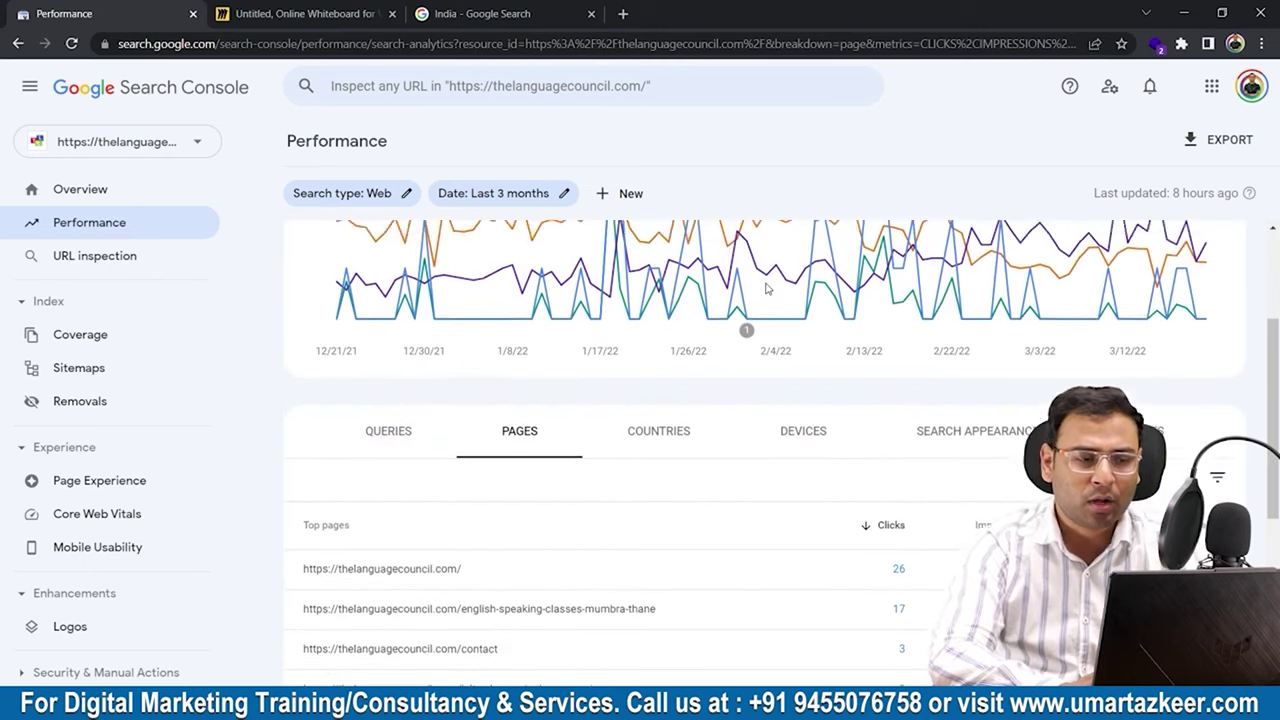
scroll(766, 288, "down", 1)
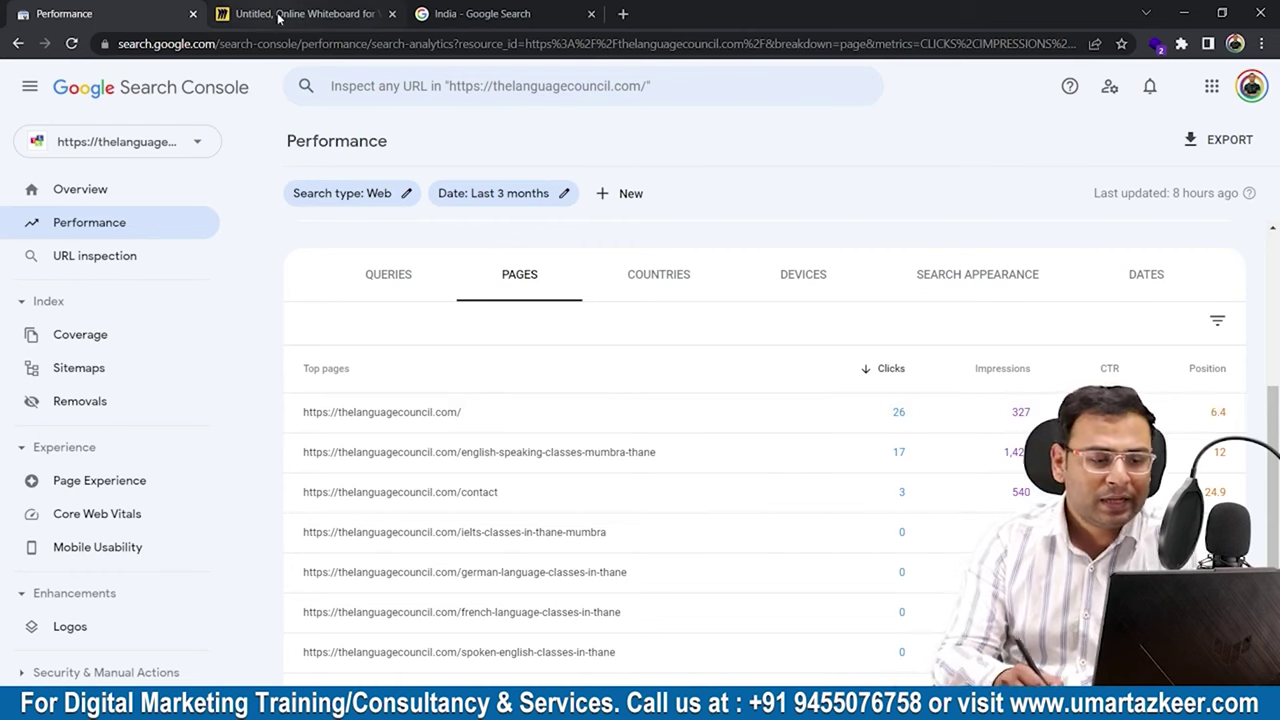
Switch to the Miro board and handwrite Q1 - P with an arrow to a circled 3 in red below the calculation.
left_click(240, 18)
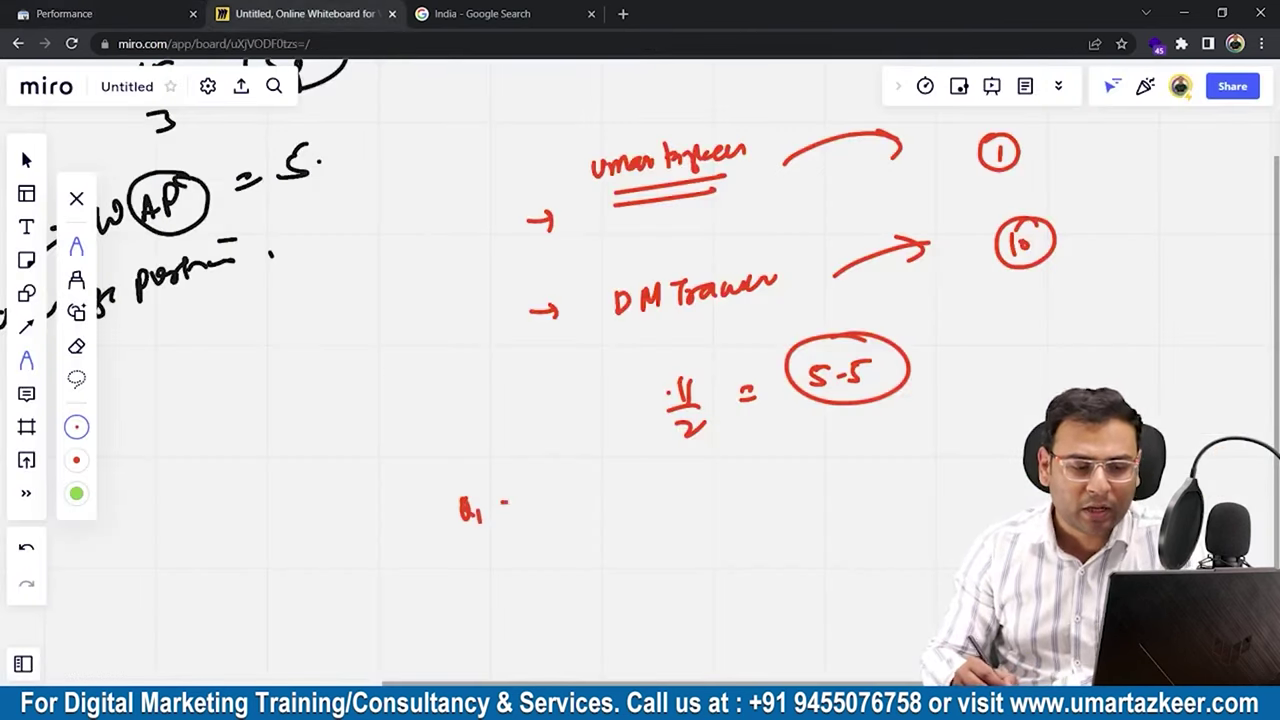
mouse_move(548, 482)
left_mouse_down()
mouse_move(549, 504)
mouse_move(550, 492)
left_mouse_up()
left_click_drag(582, 489, 609, 487)
mouse_move(600, 479)
left_mouse_down()
mouse_move(610, 488)
mouse_move(652, 468)
left_mouse_up()
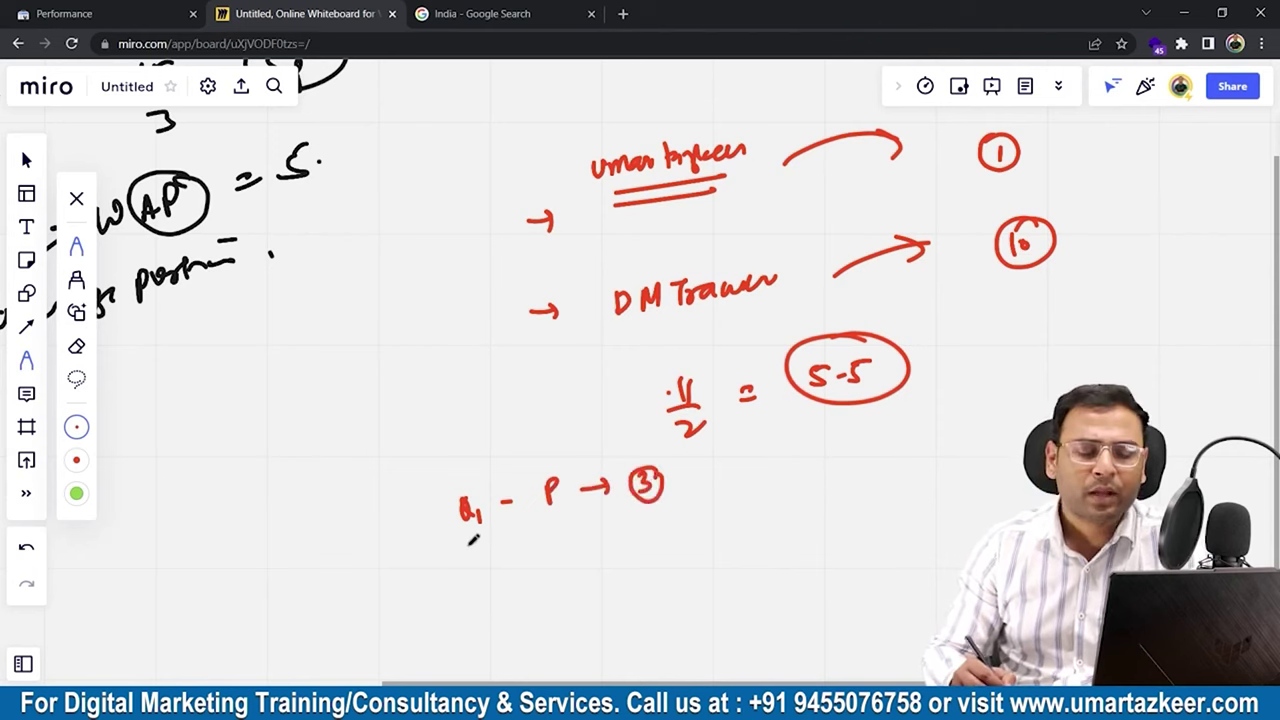
Add a row Q2 → P → circled 5 below the Q1 row and link the two rows with a curved arrow.
mouse_move(472, 540)
left_mouse_down()
mouse_move(466, 558)
mouse_move(484, 568)
left_mouse_up()
left_click_drag(490, 556, 506, 572)
left_click_drag(565, 532, 566, 558)
left_click_drag(565, 532, 568, 548)
left_click_drag(590, 541, 628, 540)
left_click_drag(614, 530, 630, 540)
mouse_move(672, 520)
left_mouse_down()
mouse_move(664, 545)
mouse_move(670, 512)
left_mouse_up()
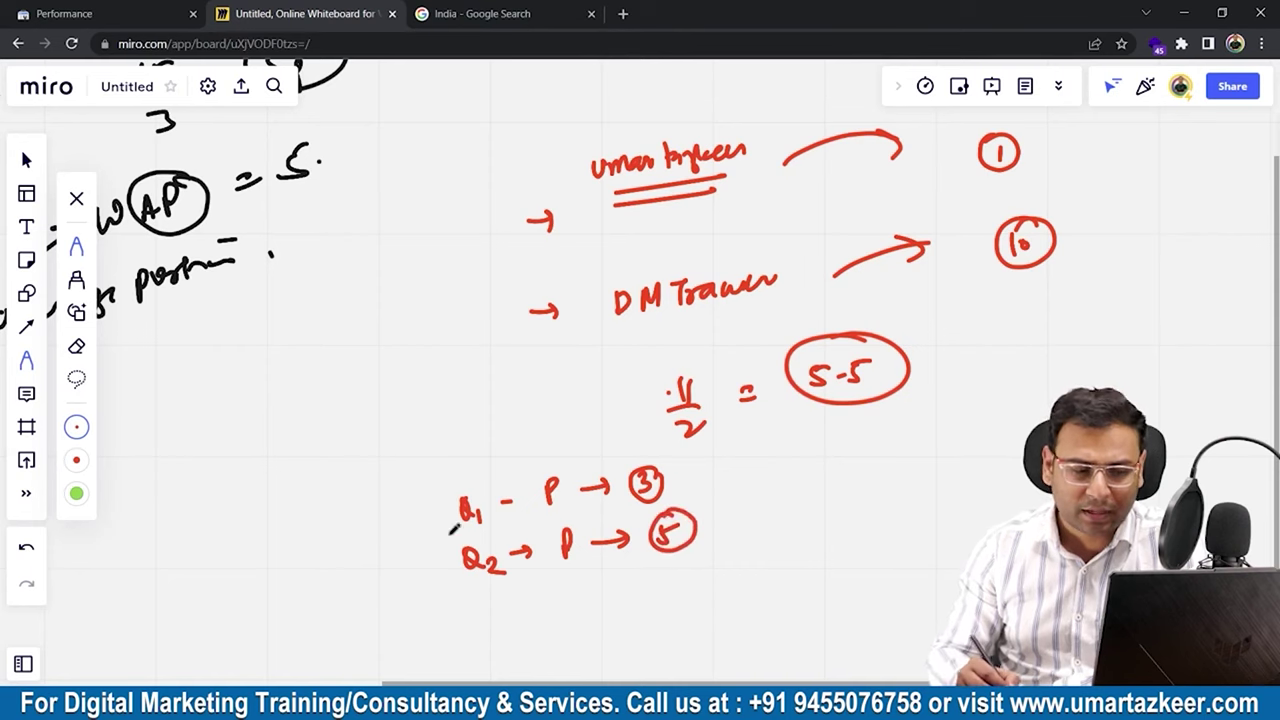
left_click_drag(434, 510, 452, 566)
Handwrite DMC in red above the Q1 row, with an arrow to a circled 3.
left_click_drag(334, 404, 330, 432)
mouse_move(334, 404)
left_mouse_down()
mouse_move(346, 424)
mouse_move(382, 402)
left_mouse_up()
left_click_drag(400, 384, 426, 374)
left_click_drag(414, 368, 426, 380)
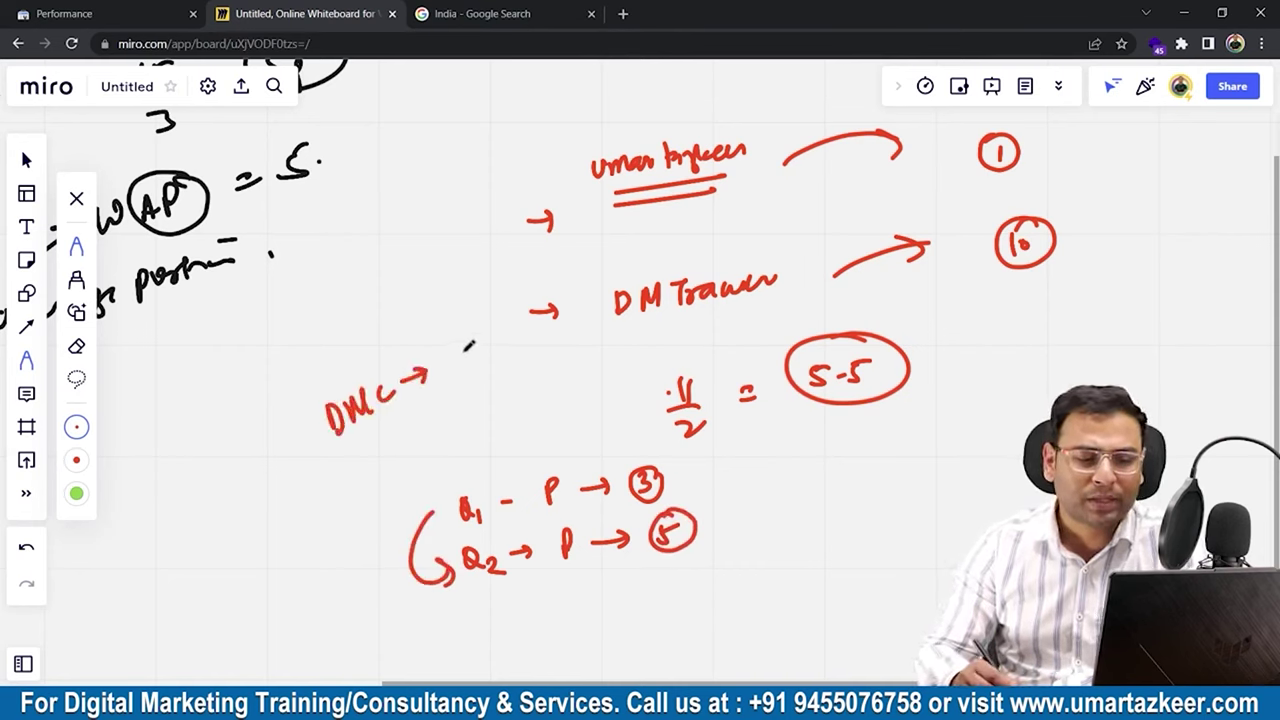
mouse_move(464, 338)
left_mouse_down()
mouse_move(468, 362)
mouse_move(484, 336)
left_mouse_up()
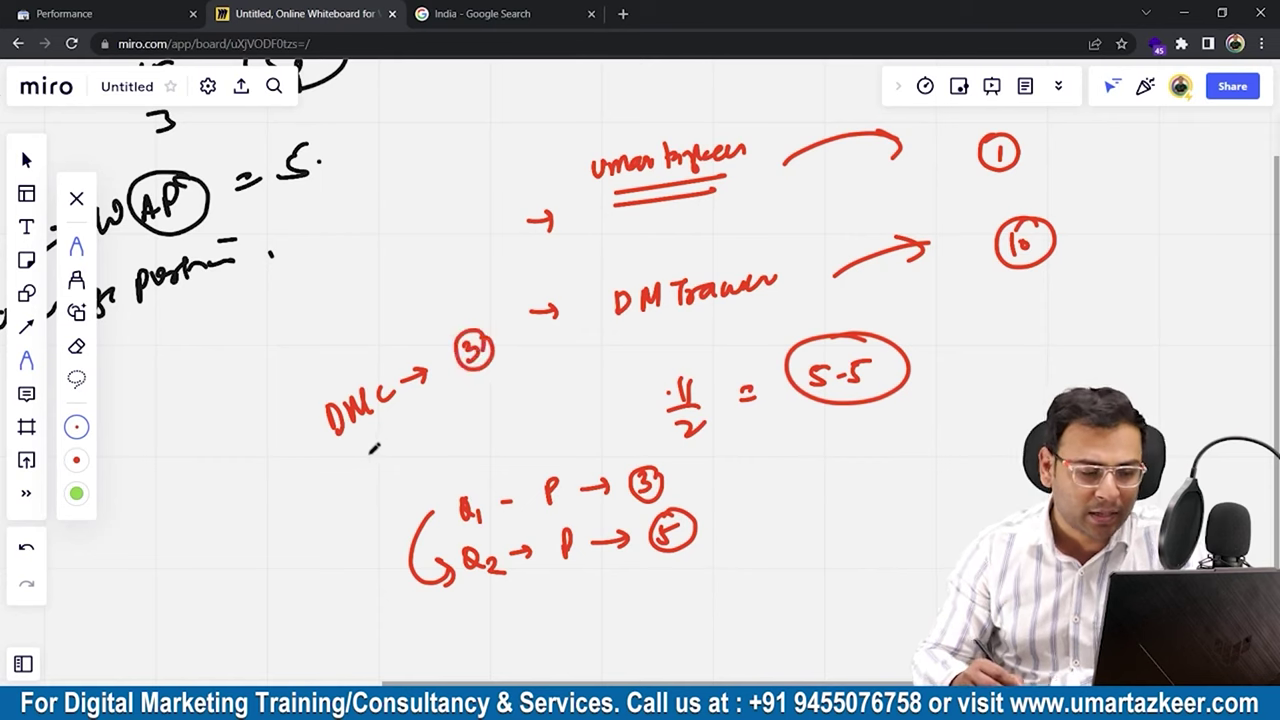
Handwrite DMT below DMC, with an arrow to a circled 5.
mouse_move(352, 470)
left_mouse_down()
mouse_move(373, 468)
mouse_move(332, 488)
mouse_move(344, 482)
left_mouse_up()
left_click_drag(374, 432, 390, 430)
mouse_move(382, 432)
left_mouse_down()
mouse_move(380, 458)
mouse_move(434, 422)
left_mouse_up()
left_click_drag(420, 418, 430, 434)
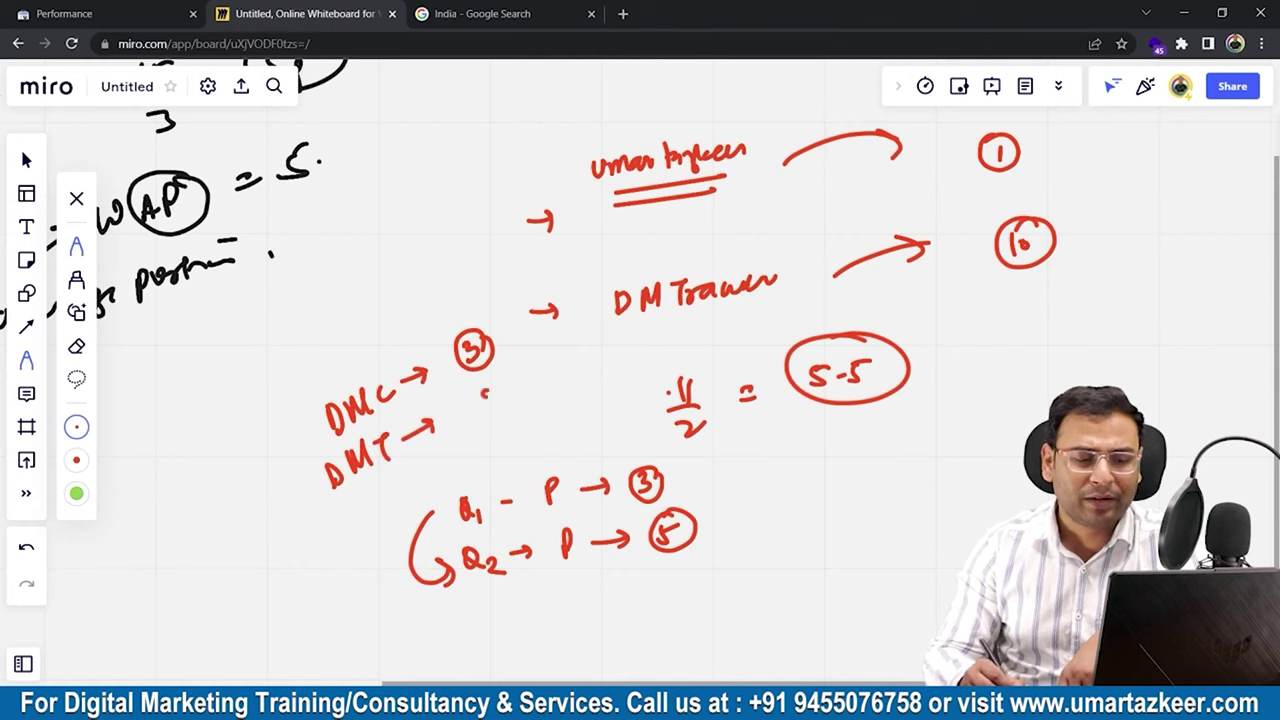
left_click_drag(480, 378, 470, 418)
mouse_move(494, 384)
left_mouse_down()
mouse_move(486, 412)
mouse_move(450, 424)
left_mouse_up()
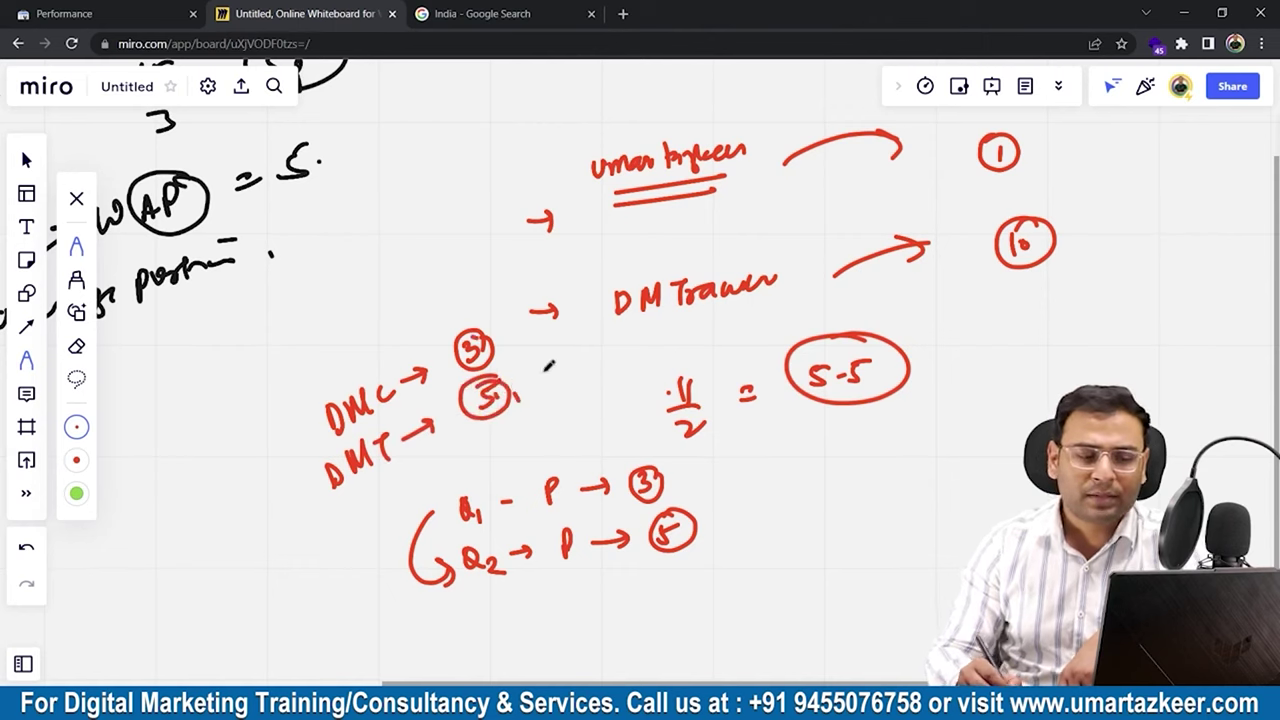
Handwrite the average calculation 8/2 = 4 av beside the DMC and DMT rows and underline the average.
left_click_drag(576, 356, 576, 400)
mouse_move(592, 378)
left_mouse_down()
mouse_move(610, 390)
mouse_move(644, 352)
left_mouse_up()
left_click_drag(628, 368, 646, 362)
left_click_drag(668, 340, 684, 350)
mouse_move(678, 340)
left_mouse_down()
mouse_move(678, 360)
mouse_move(732, 344)
left_mouse_up()
left_click_drag(712, 366, 744, 352)
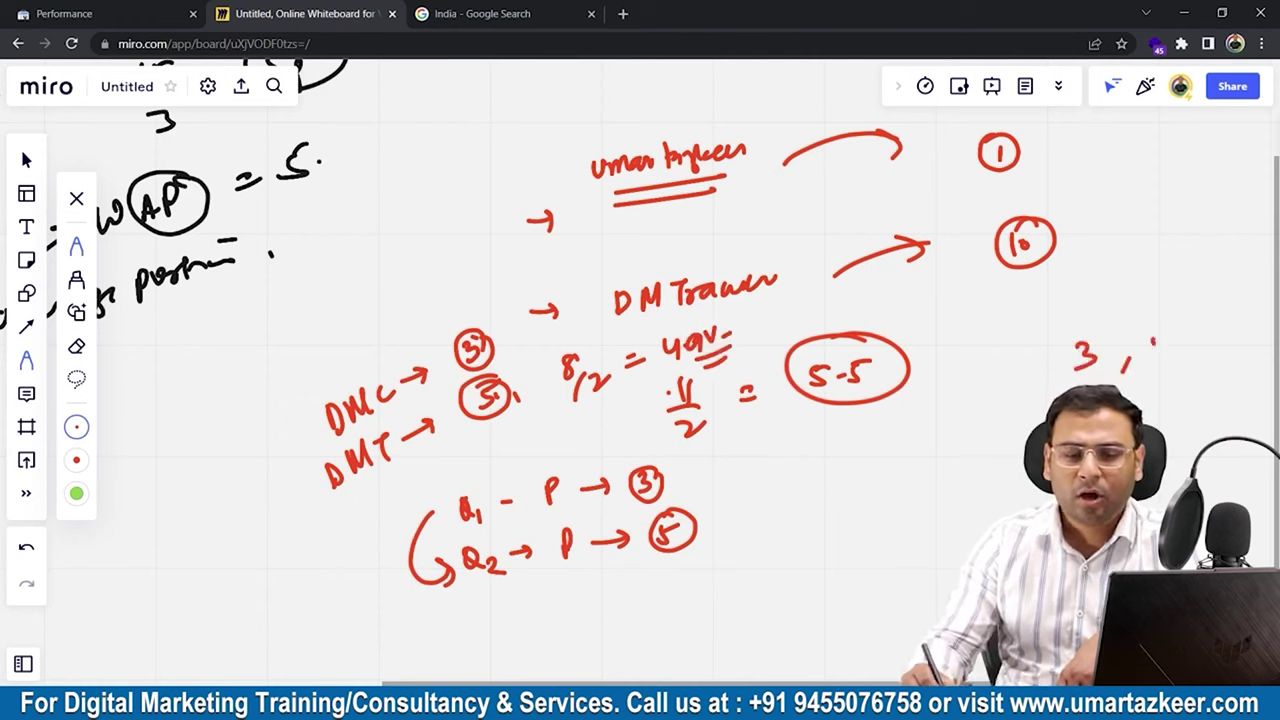
Write the positions 3, 2 in red below the circled 10, underline them, and link the 2 by arrow to Q2.
left_click_drag(1153, 341, 1182, 346)
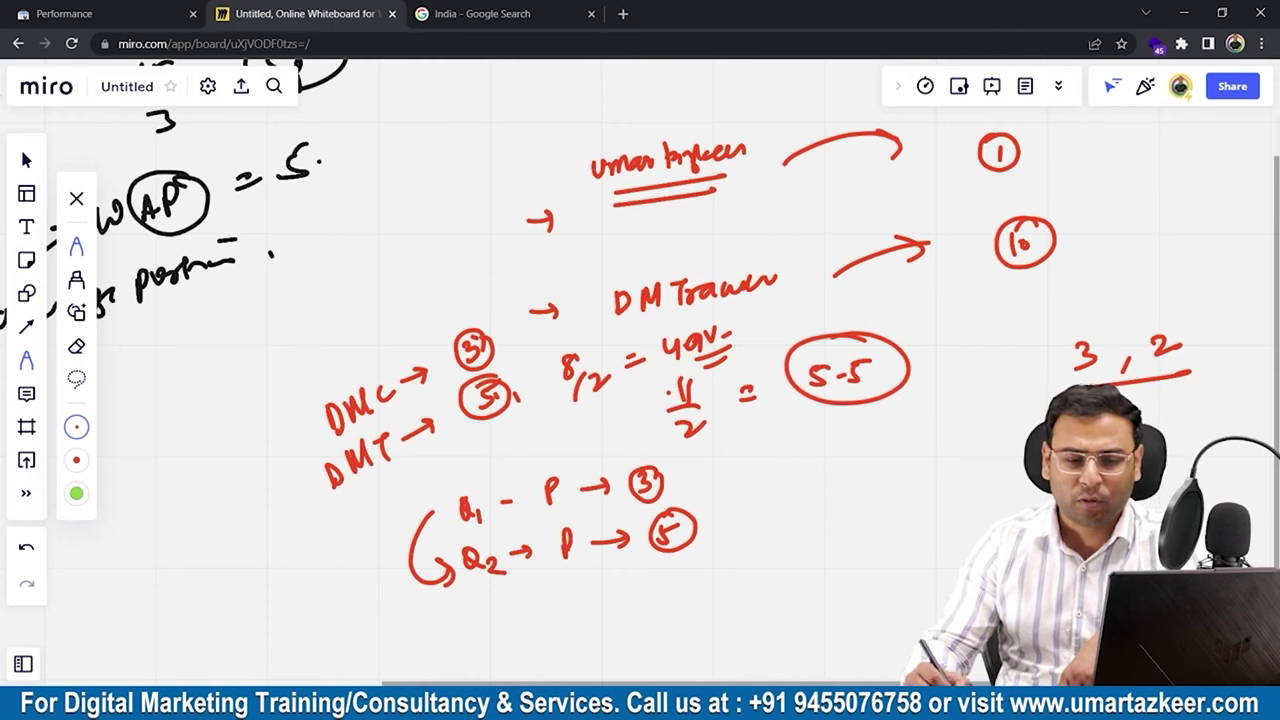
mouse_move(1142, 332)
left_mouse_down()
mouse_move(1157, 278)
mouse_move(1162, 296)
left_mouse_up()
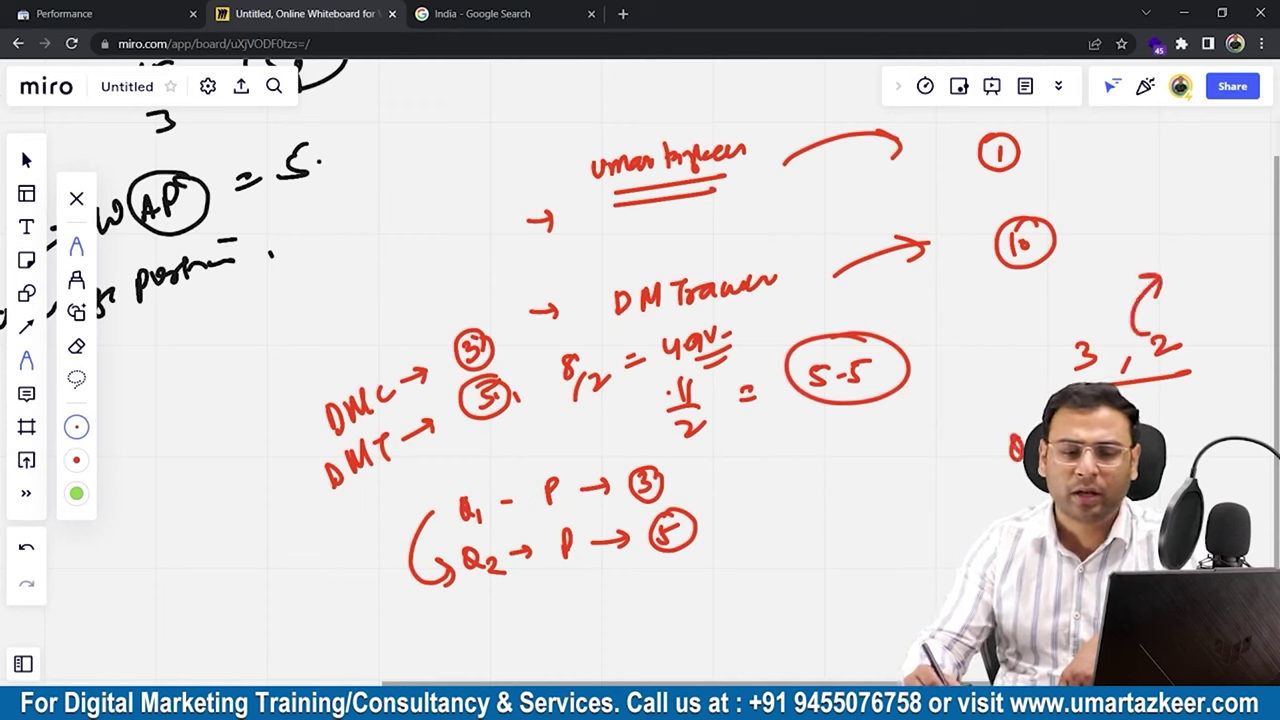
left_click_drag(1138, 226, 1140, 246)
left_click_drag(1148, 228, 1166, 236)
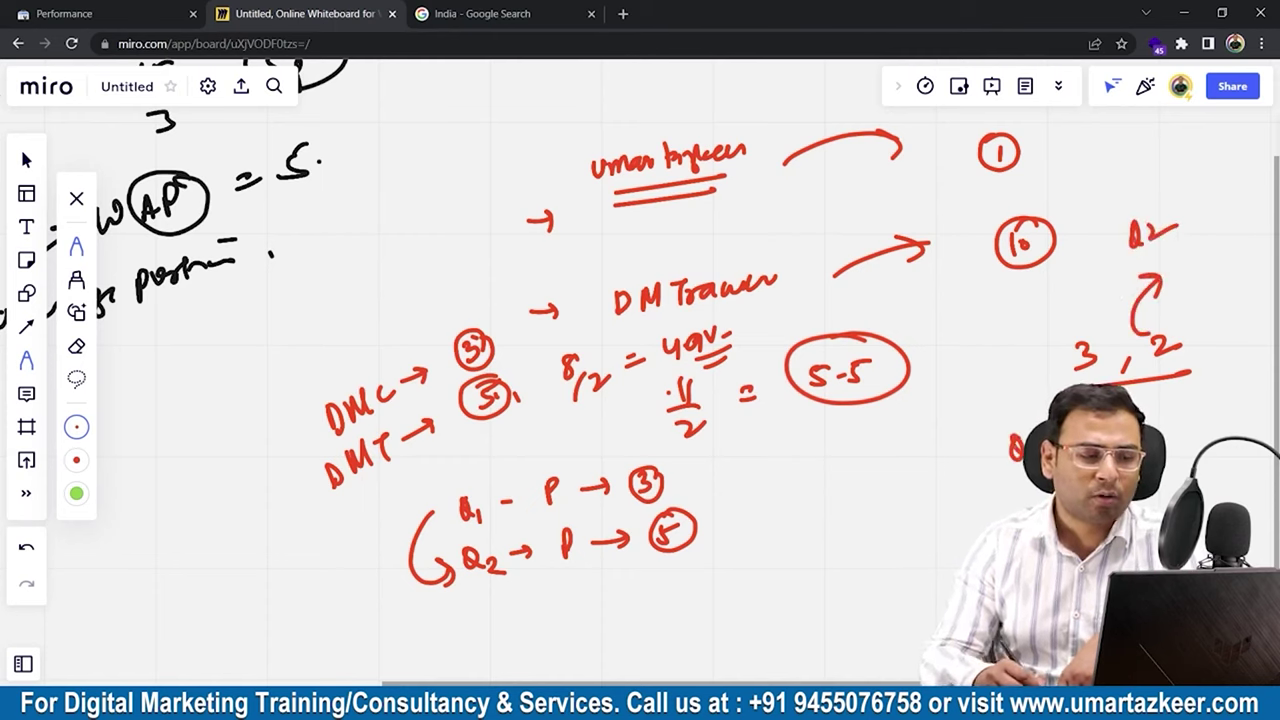
Handwrite the average position calculation 5/2 = 2.5 AV P in red above DMC.
left_click_drag(258, 284, 246, 312)
mouse_move(272, 290)
left_mouse_down()
mouse_move(266, 318)
mouse_move(296, 312)
left_mouse_up()
mouse_move(296, 282)
left_mouse_down()
mouse_move(362, 258)
mouse_move(404, 220)
mouse_move(414, 238)
left_mouse_up()
mouse_move(430, 200)
left_mouse_down()
mouse_move(432, 222)
mouse_move(446, 206)
left_mouse_up()
left_click_drag(444, 228, 410, 252)
left_click_drag(442, 196, 447, 200)
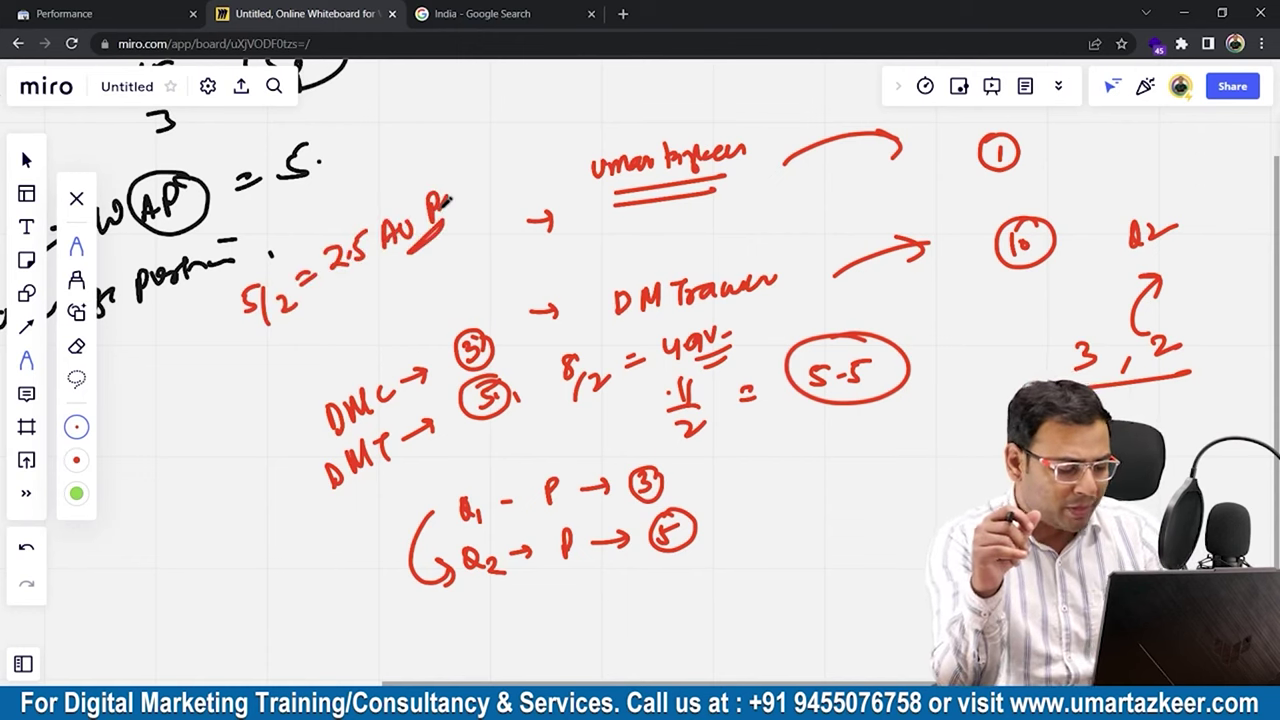
Select everything on the whiteboard and delete all of its content.
key("ctrl+a")
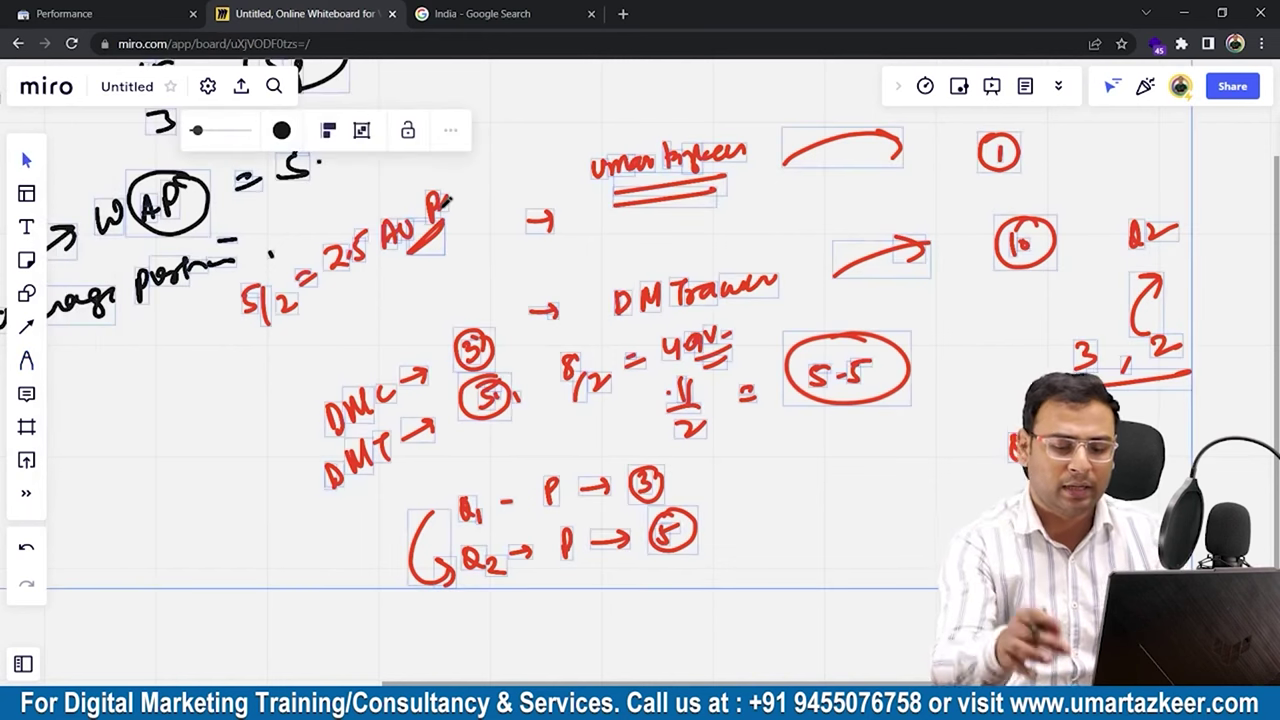
key("Delete")
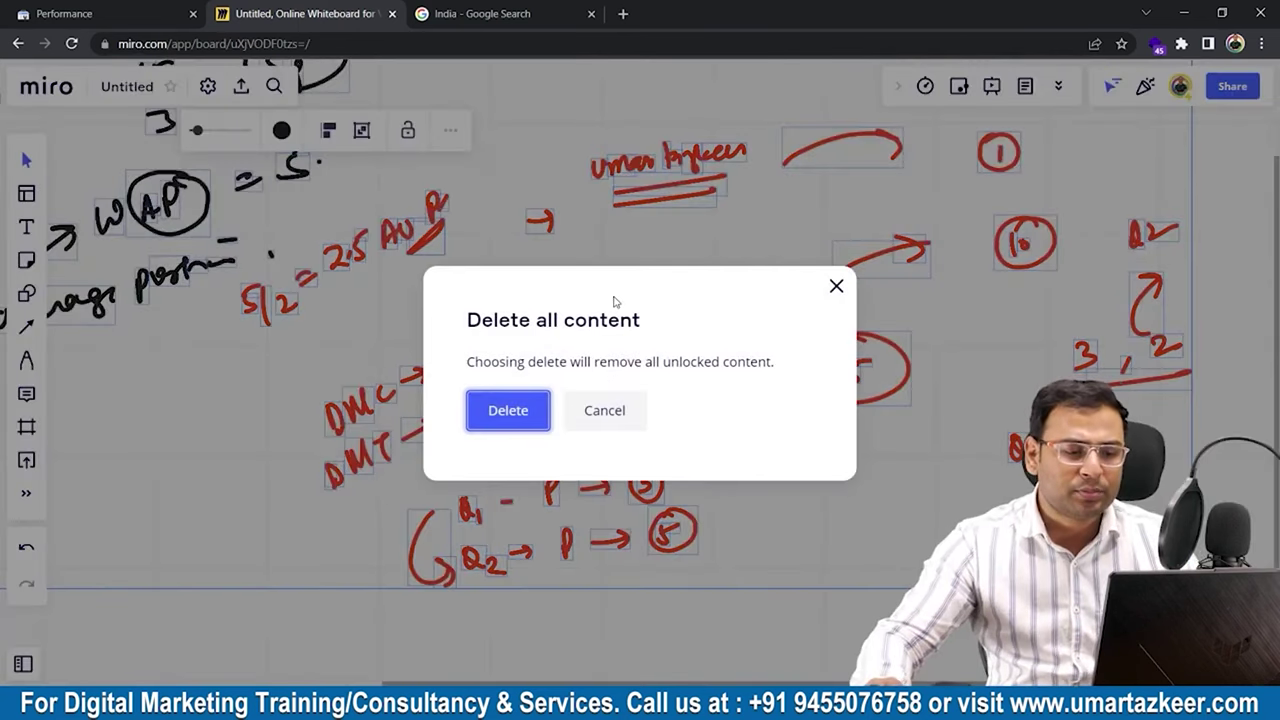
left_click(526, 424)
Switch to Search Console, examine the average positions in the pages table, and briefly view the spoken-english-classes-in-thane page's report.
left_click(66, 16)
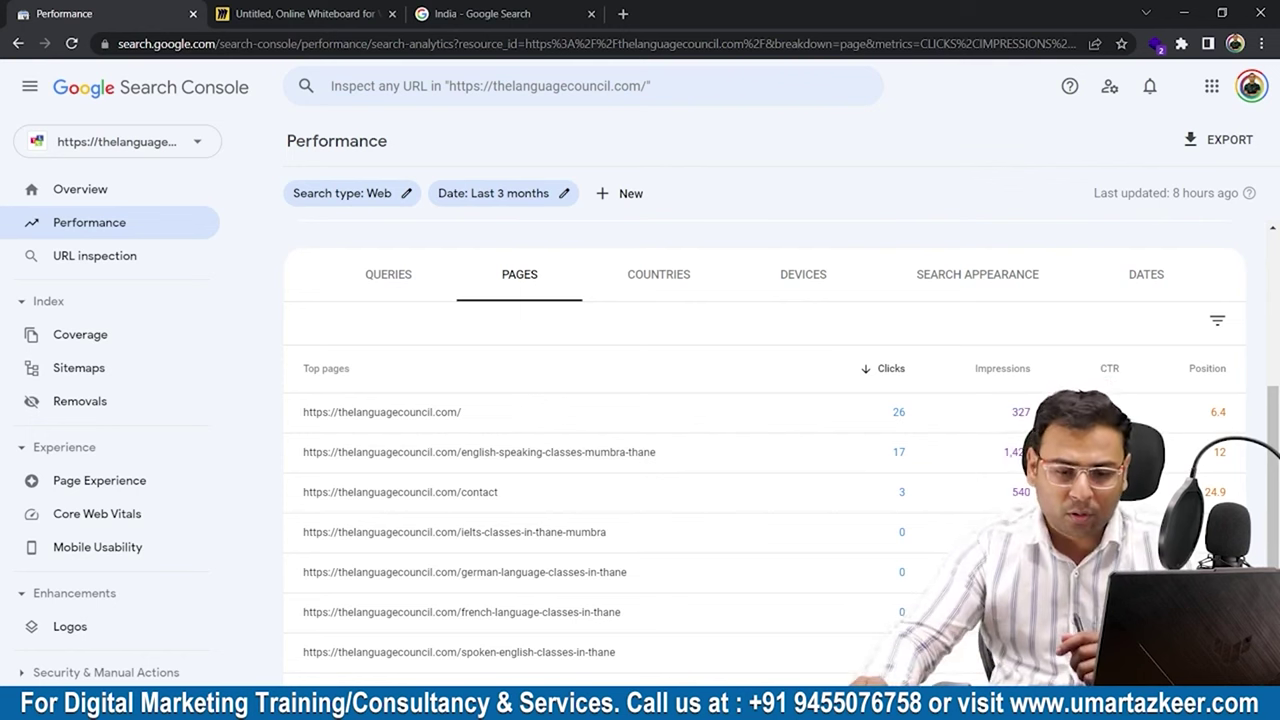
scroll(1222, 440, "down", 3)
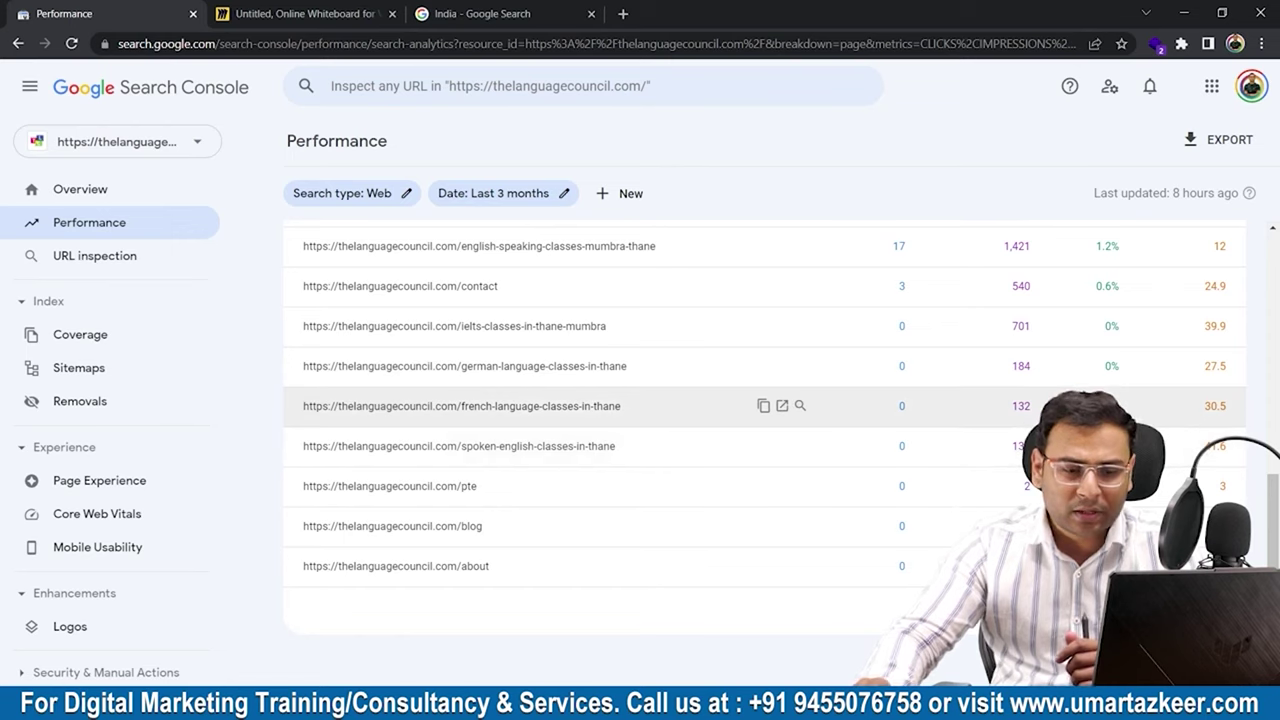
scroll(1030, 410, "up", 1)
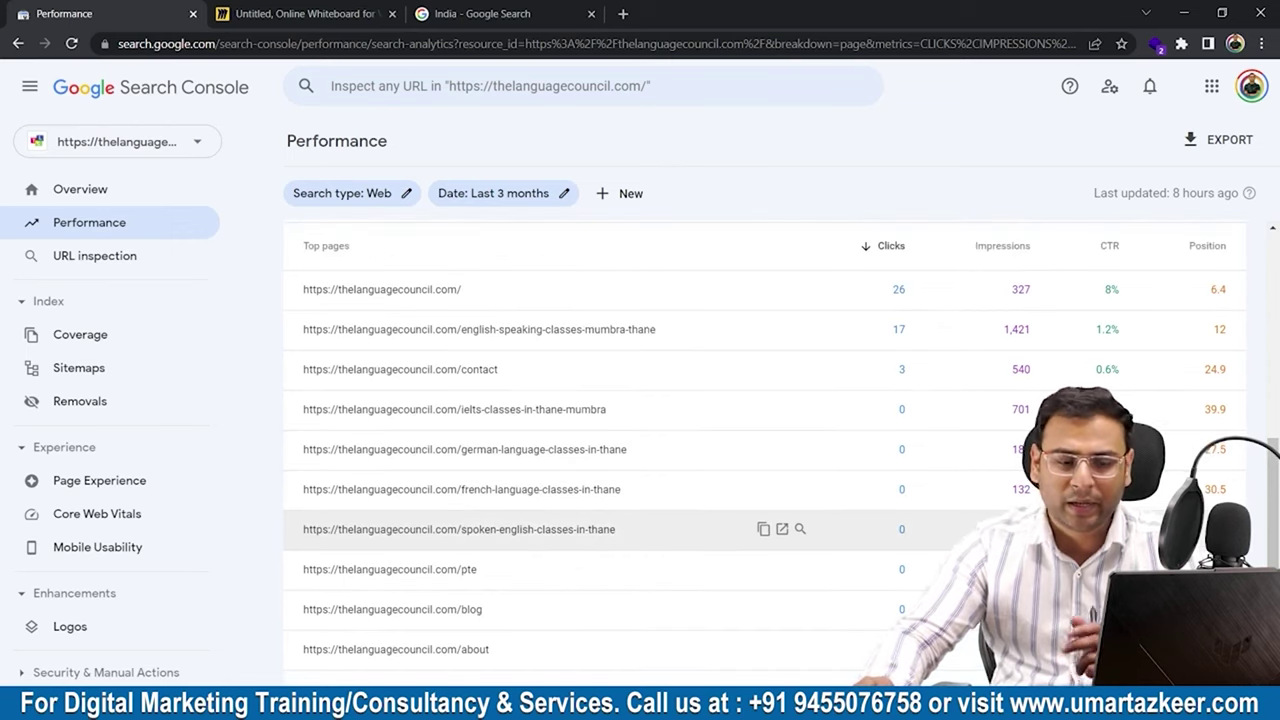
left_click(1080, 529)
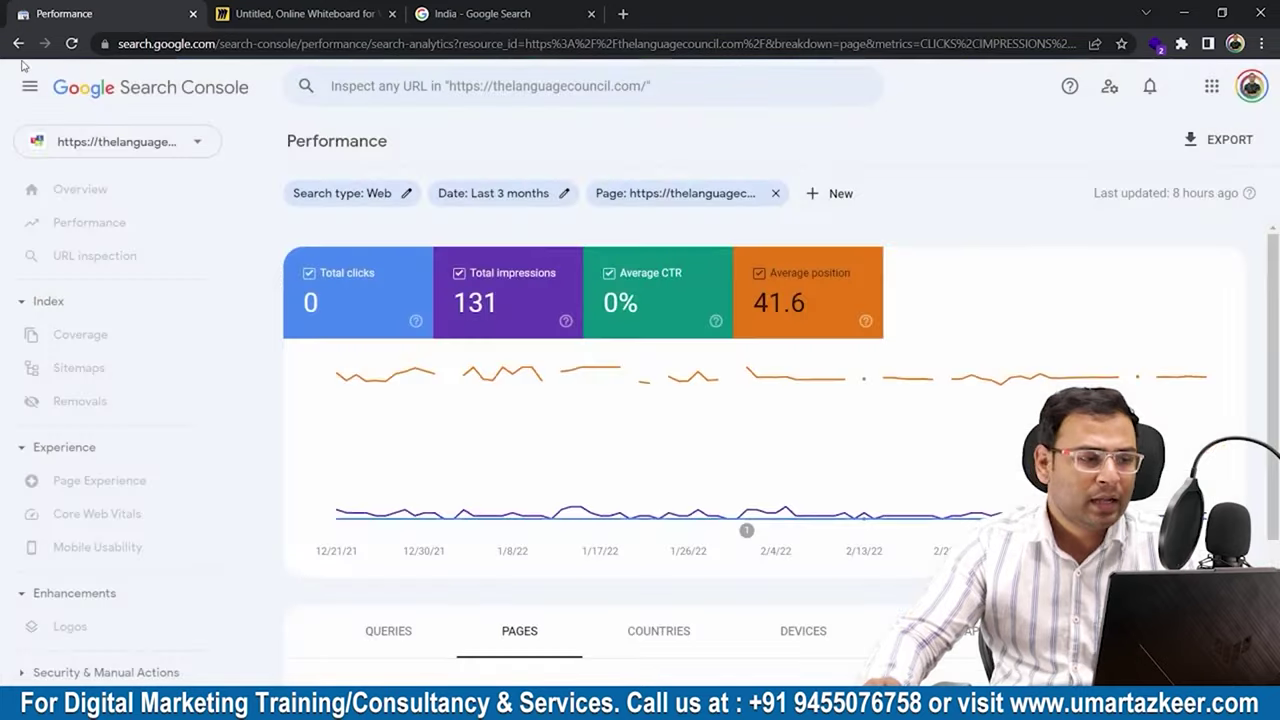
left_click(18, 44)
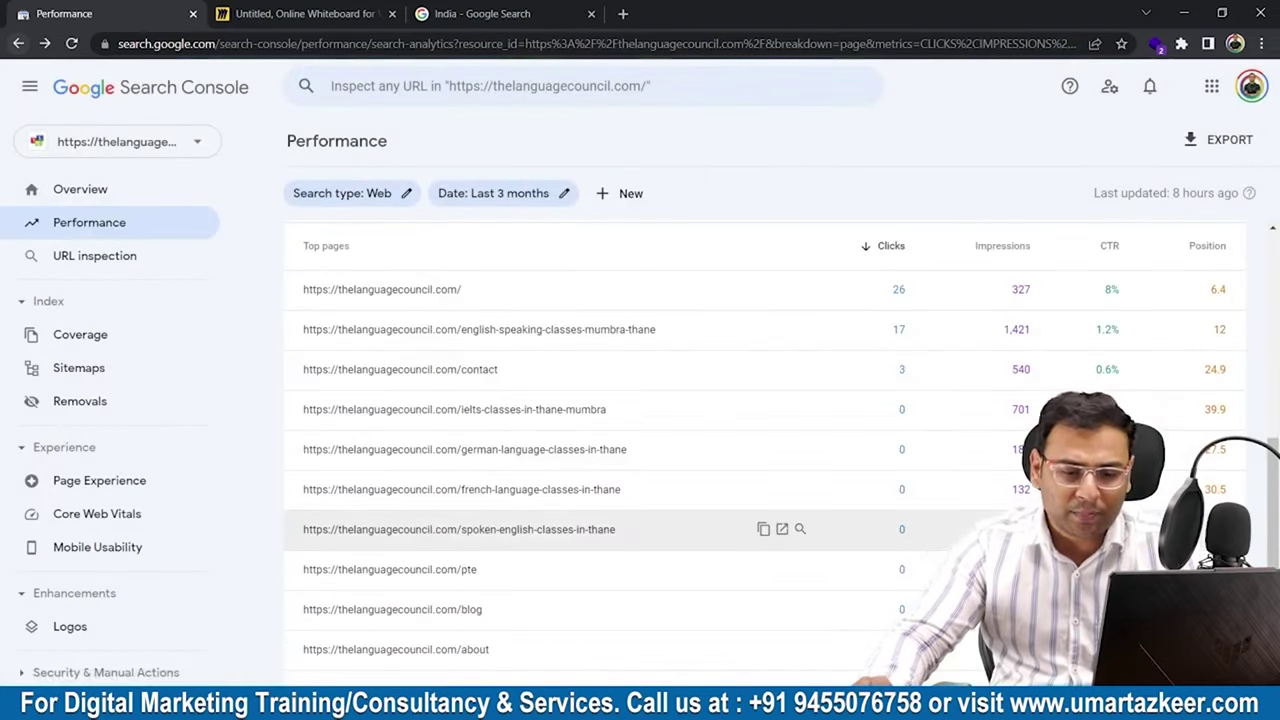
scroll(1080, 520, "down", 1)
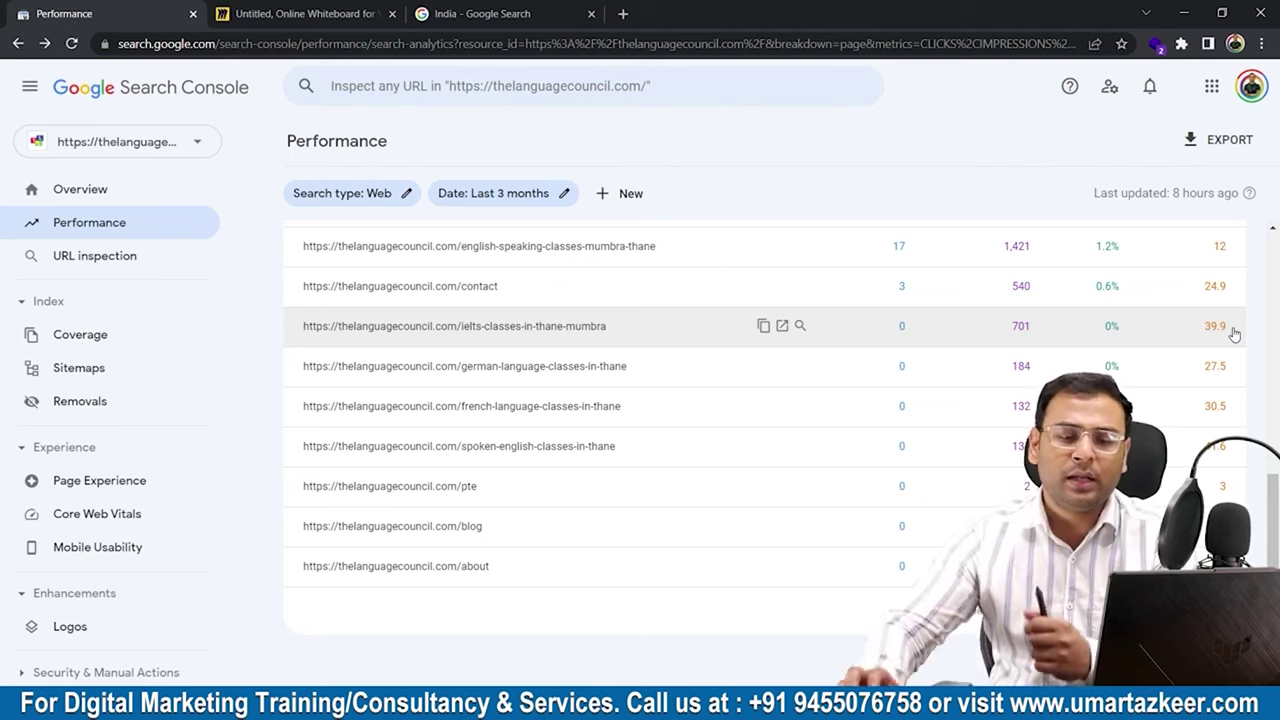
Review the average positions in the pages table, and open the countries breakdown to examine positions by country.
scroll(1234, 334, "up", 5)
scroll(1232, 290, "down", 4)
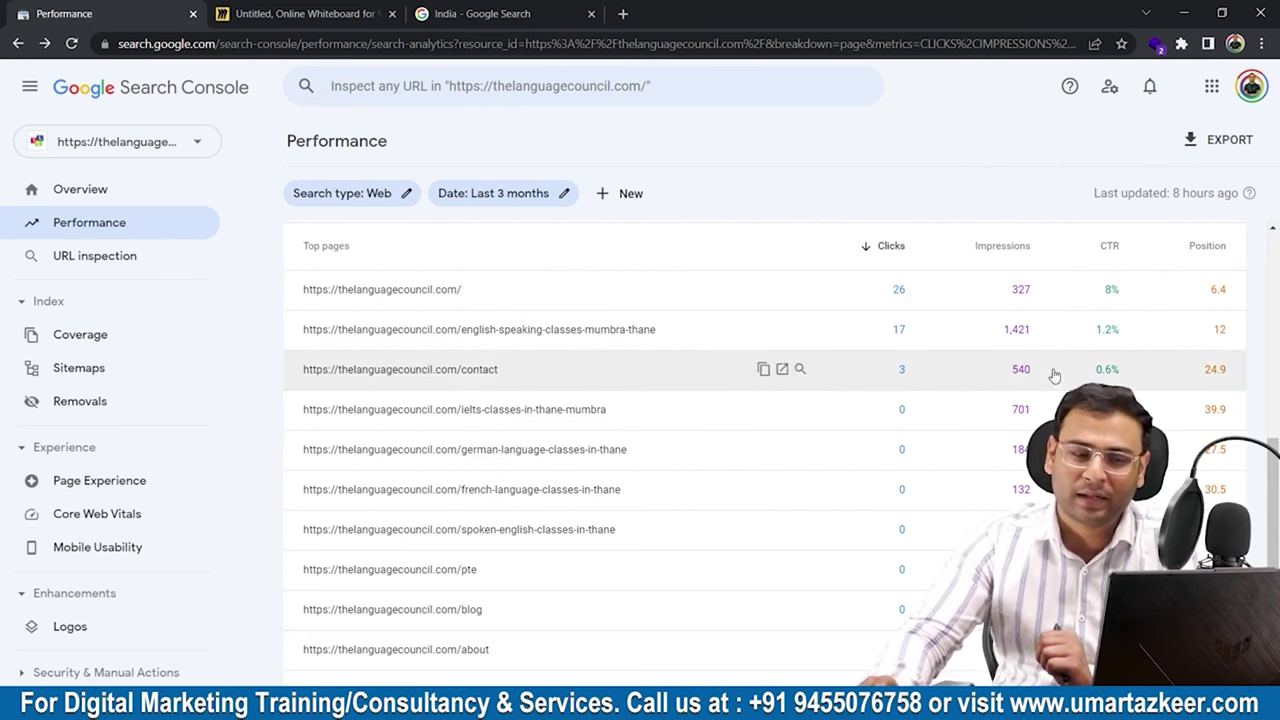
scroll(1057, 371, "up", 5)
scroll(779, 338, "down", 3)
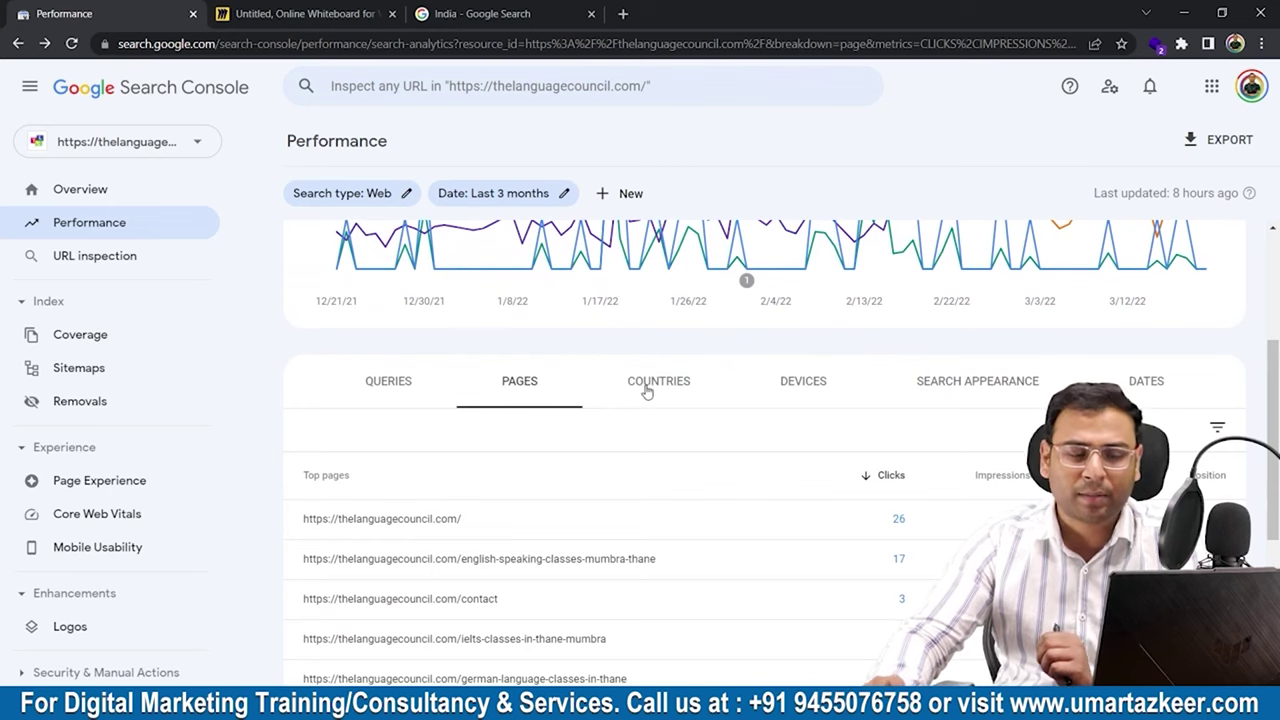
left_click(613, 386)
scroll(646, 394, "down", 3)
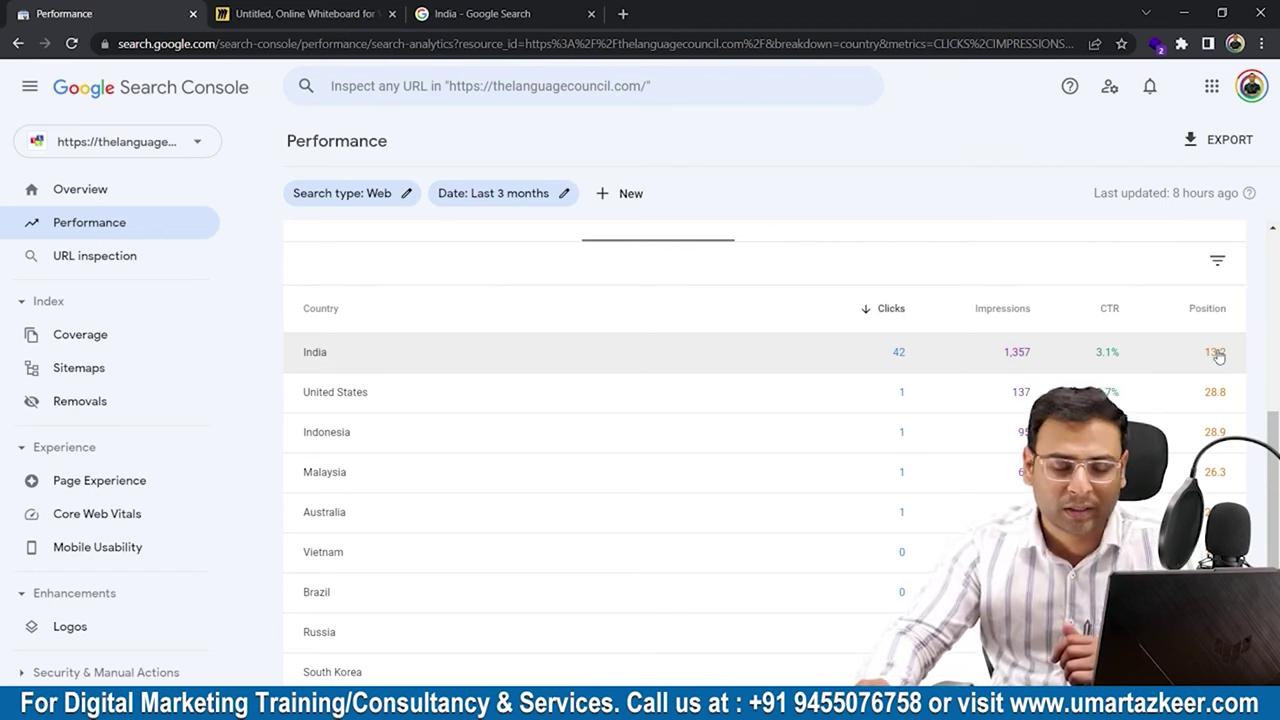
Examine the devices breakdown, followed by the daily average positions in the dates breakdown.
scroll(1218, 356, "up", 3)
left_click(820, 472)
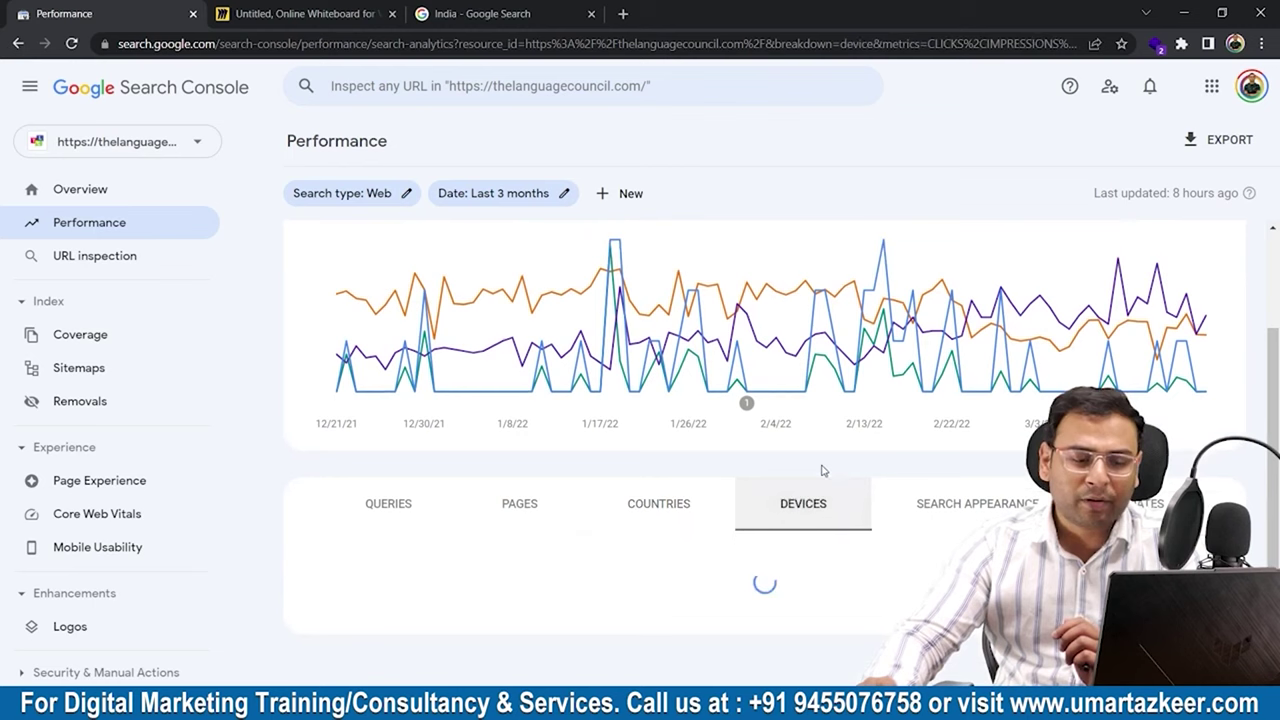
scroll(854, 466, "down", 2)
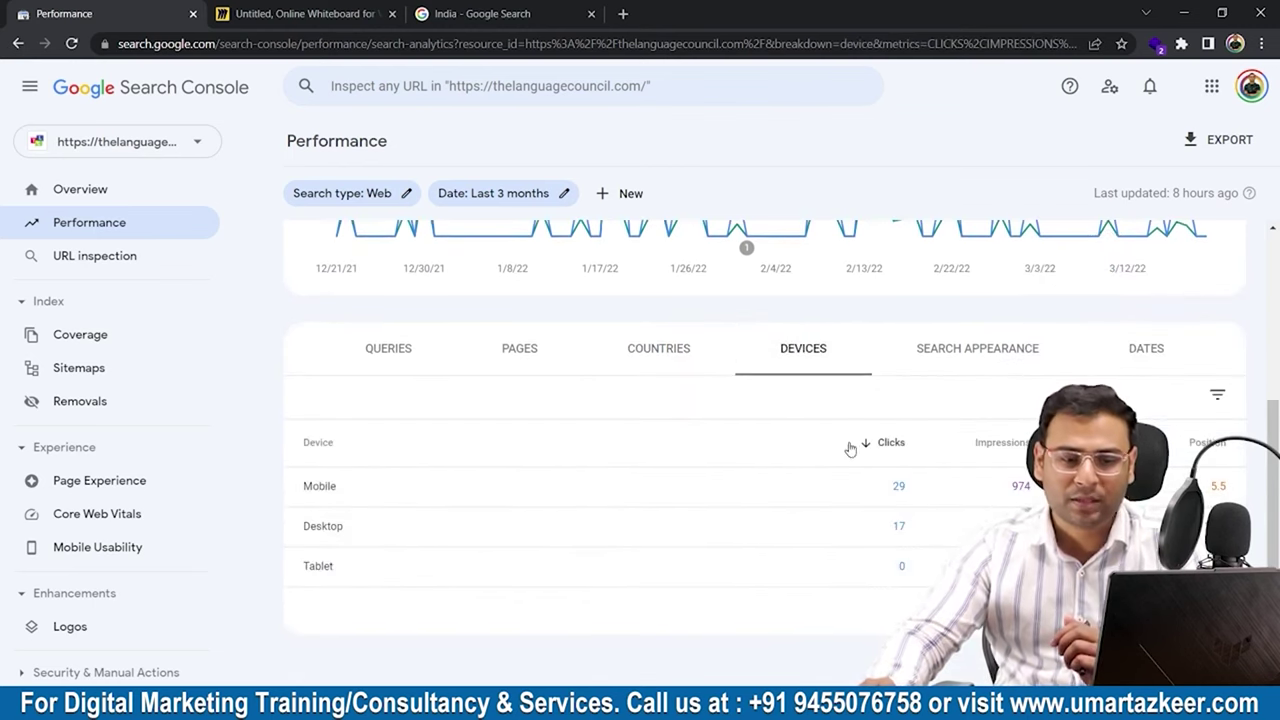
left_click(1150, 347)
scroll(950, 470, "down", 3)
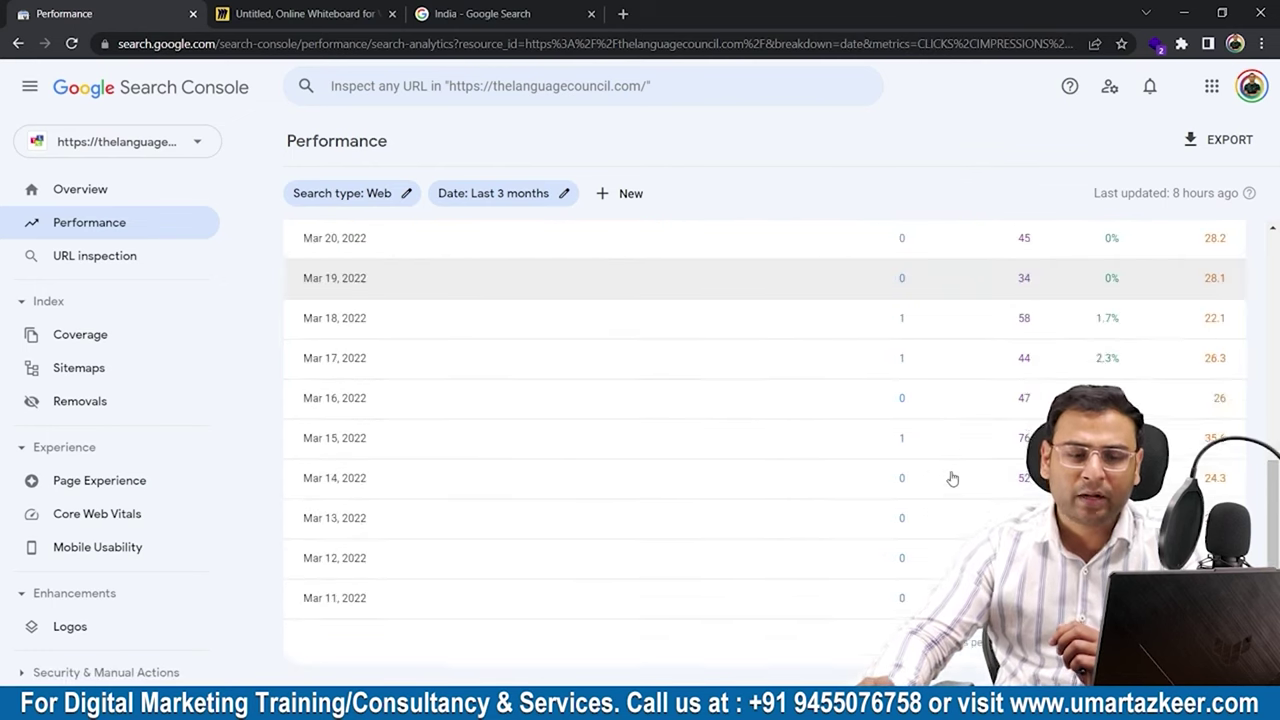
scroll(424, 347, "up", 1)
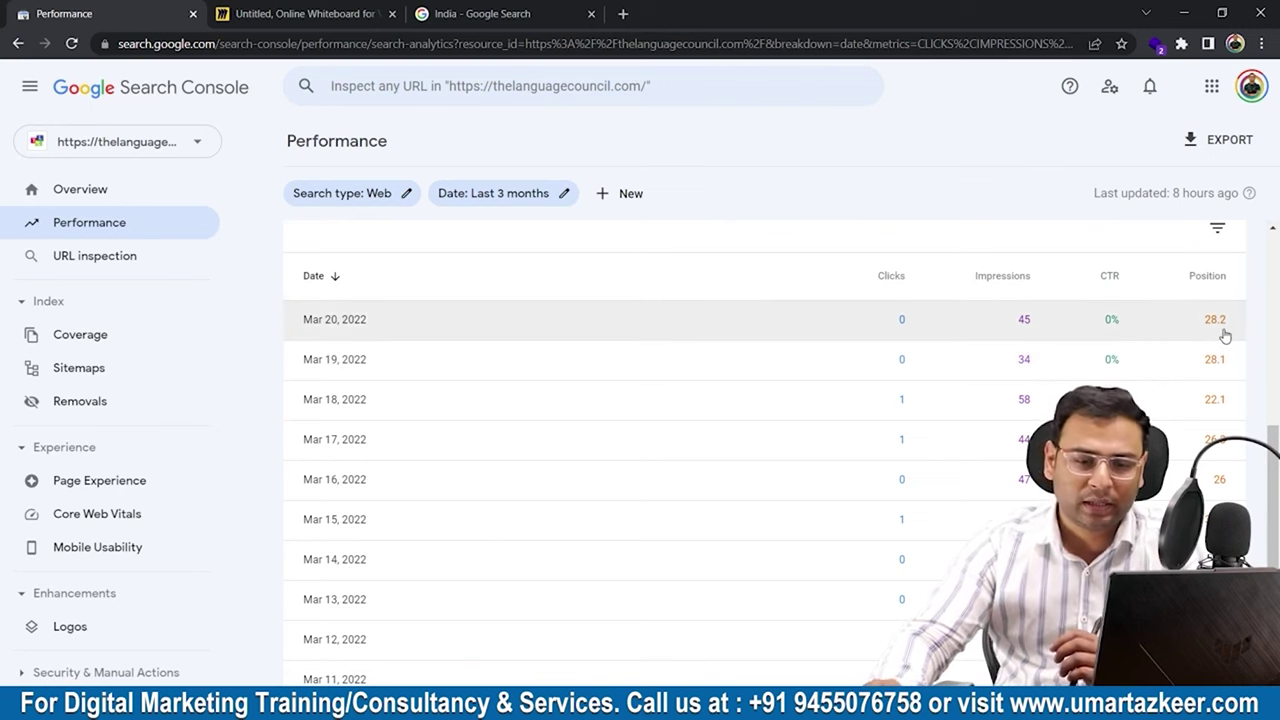
scroll(1222, 340, "down", 1)
scroll(1050, 526, "up", 4)
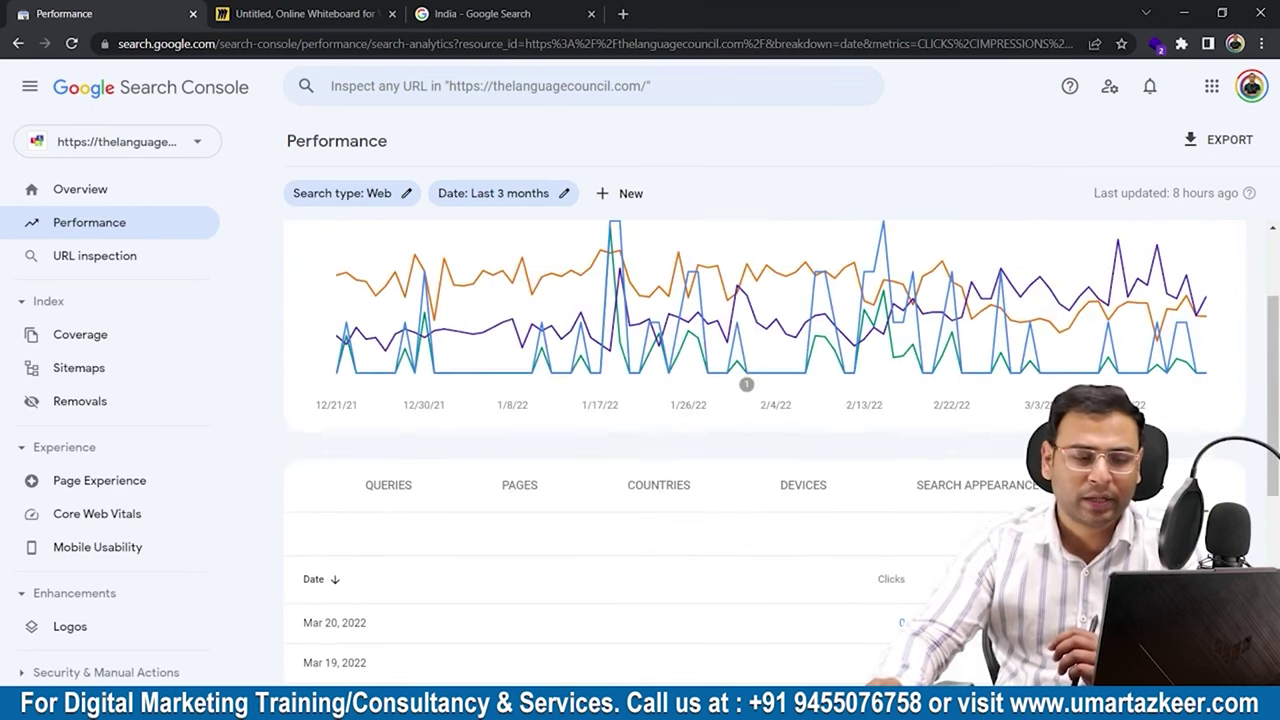
Return to the queries breakdown and examine the clicks, impressions and positions of the top queries.
left_click(388, 490)
scroll(943, 371, "down", 2)
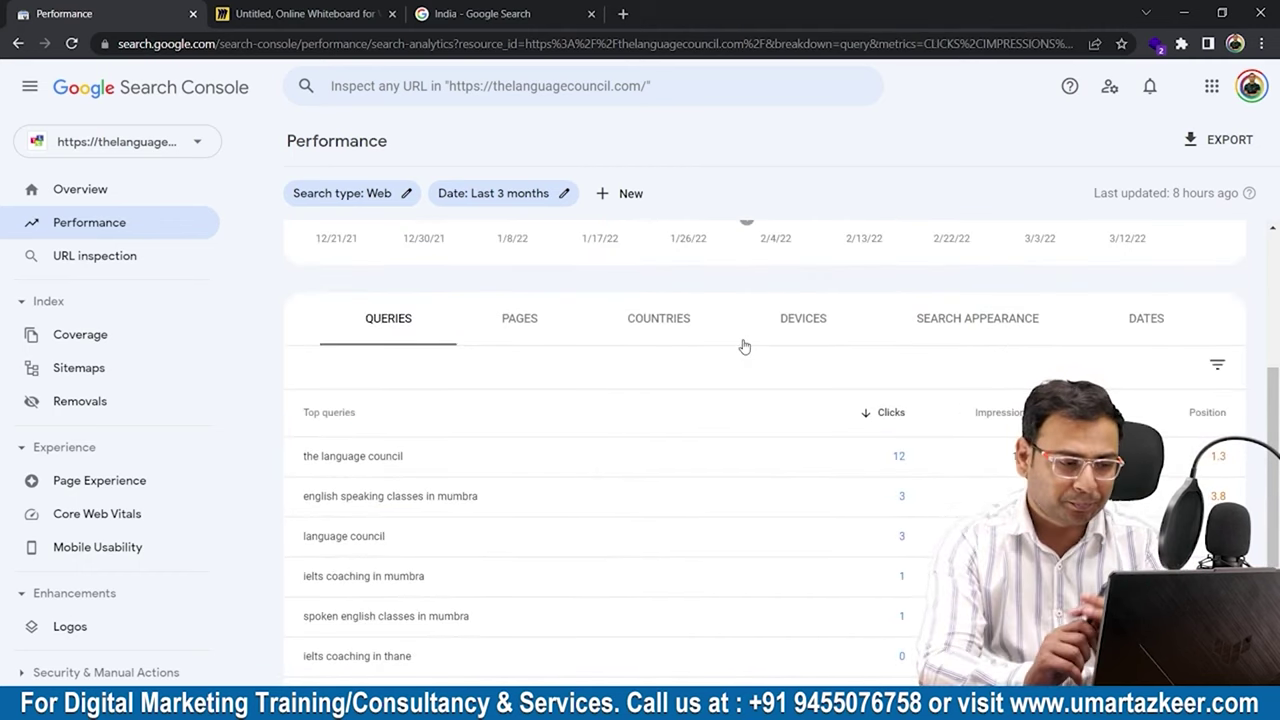
scroll(743, 346, "down", 1)
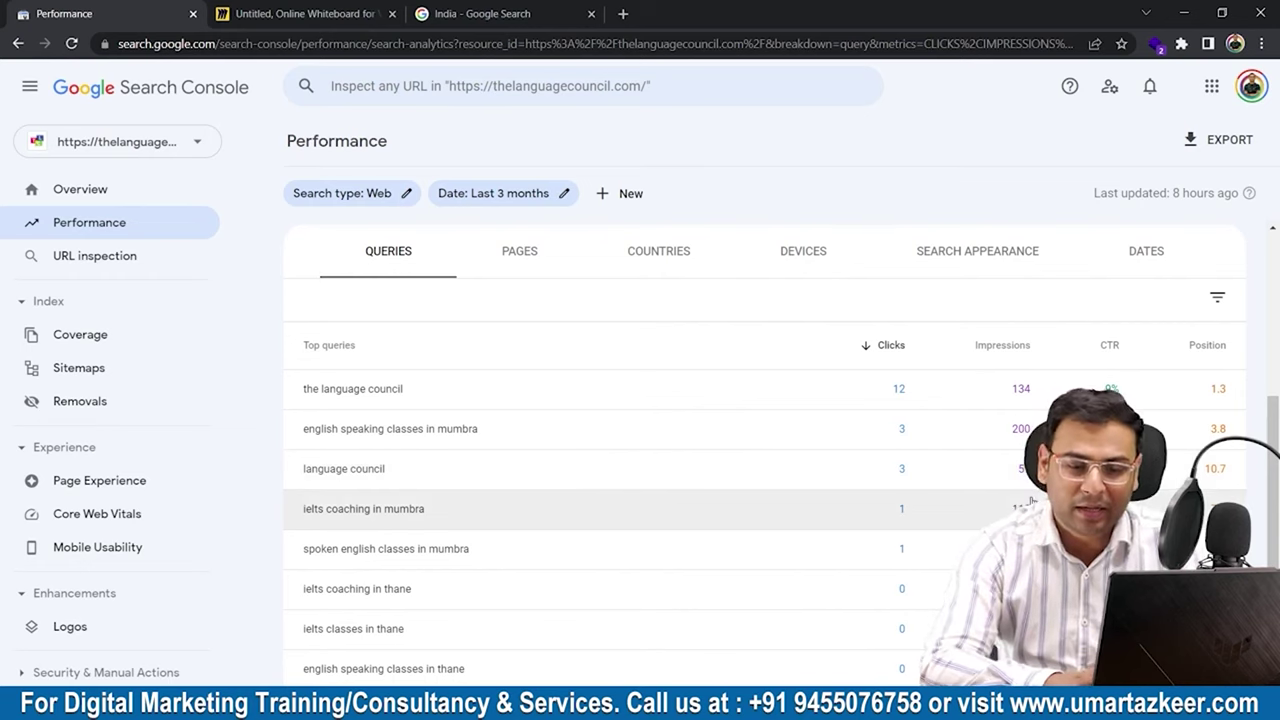
scroll(1060, 495, "down", 1)
scroll(1032, 500, "up", 1)
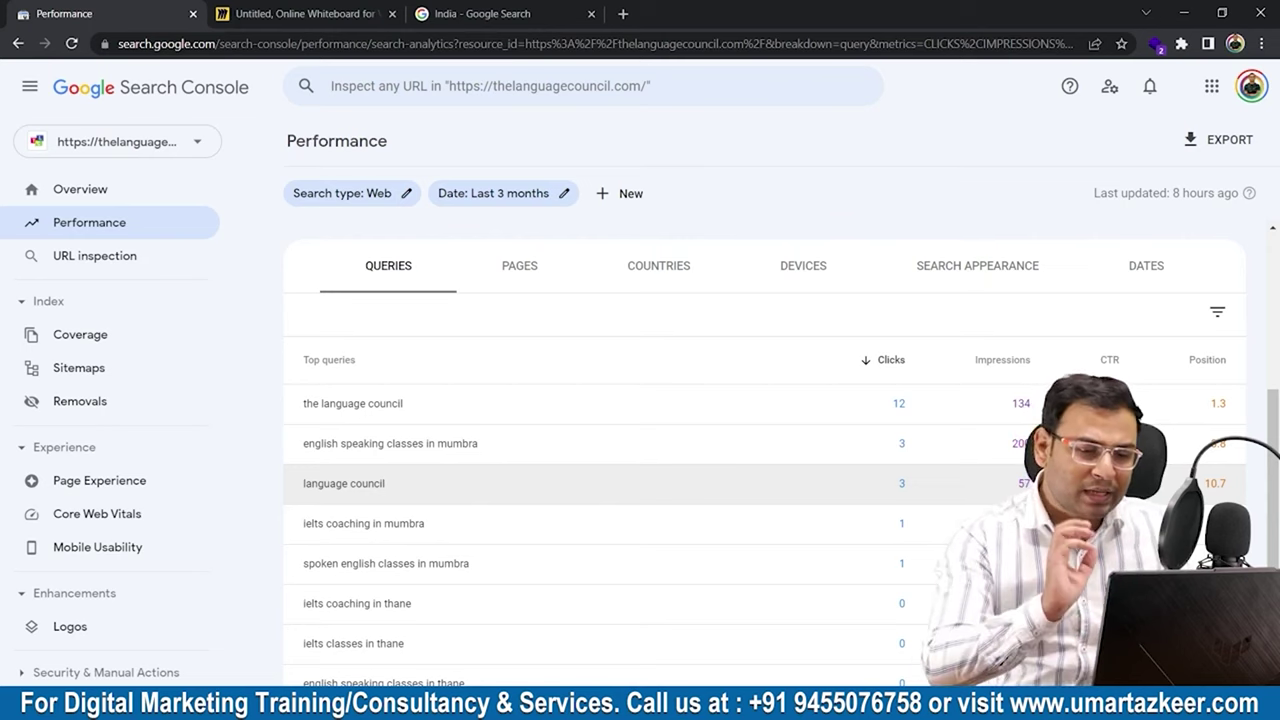
Filter the report to the query "english speaking classes in mumbra" and examine its pages and countries breakdowns.
left_click(415, 455)
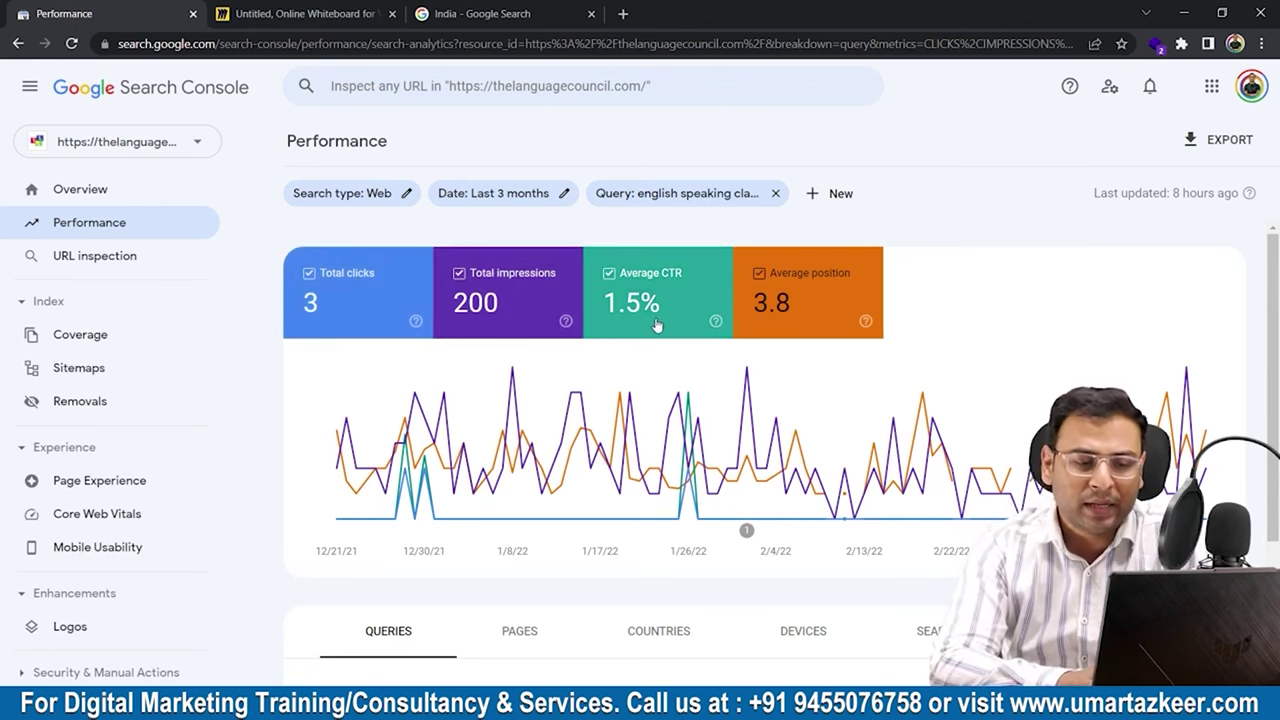
scroll(663, 527, "down", 2)
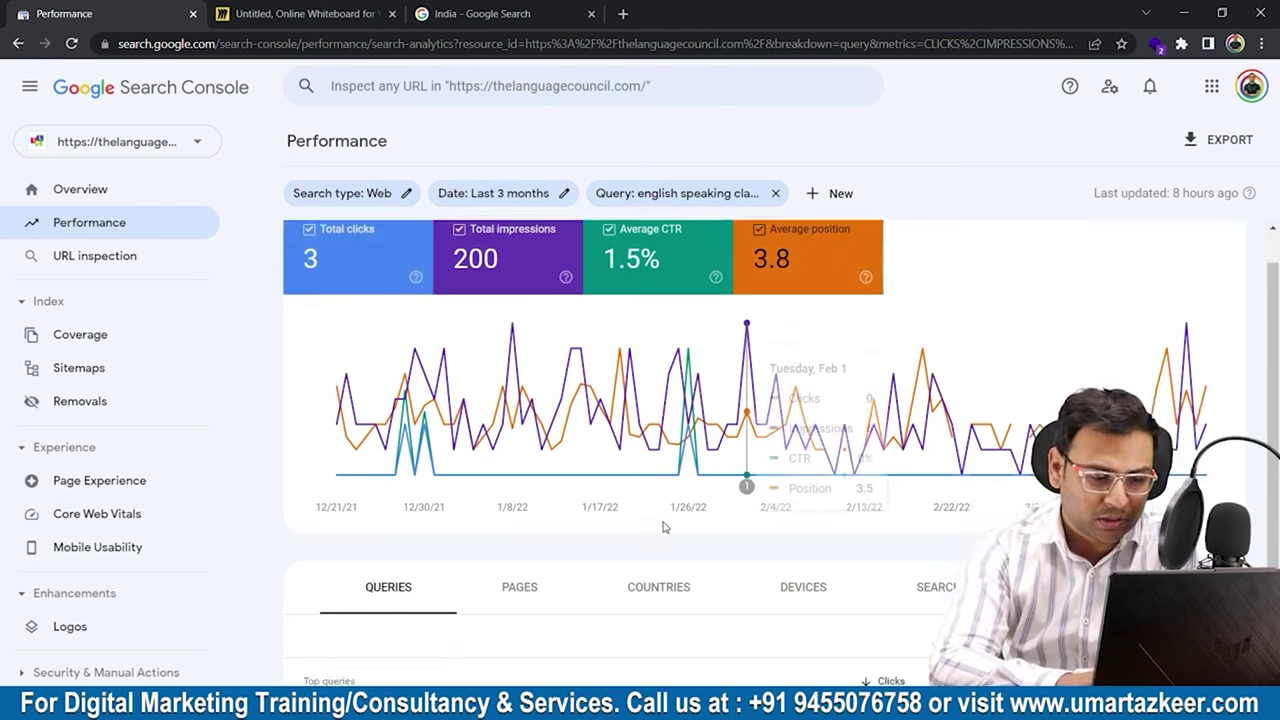
left_click(512, 430)
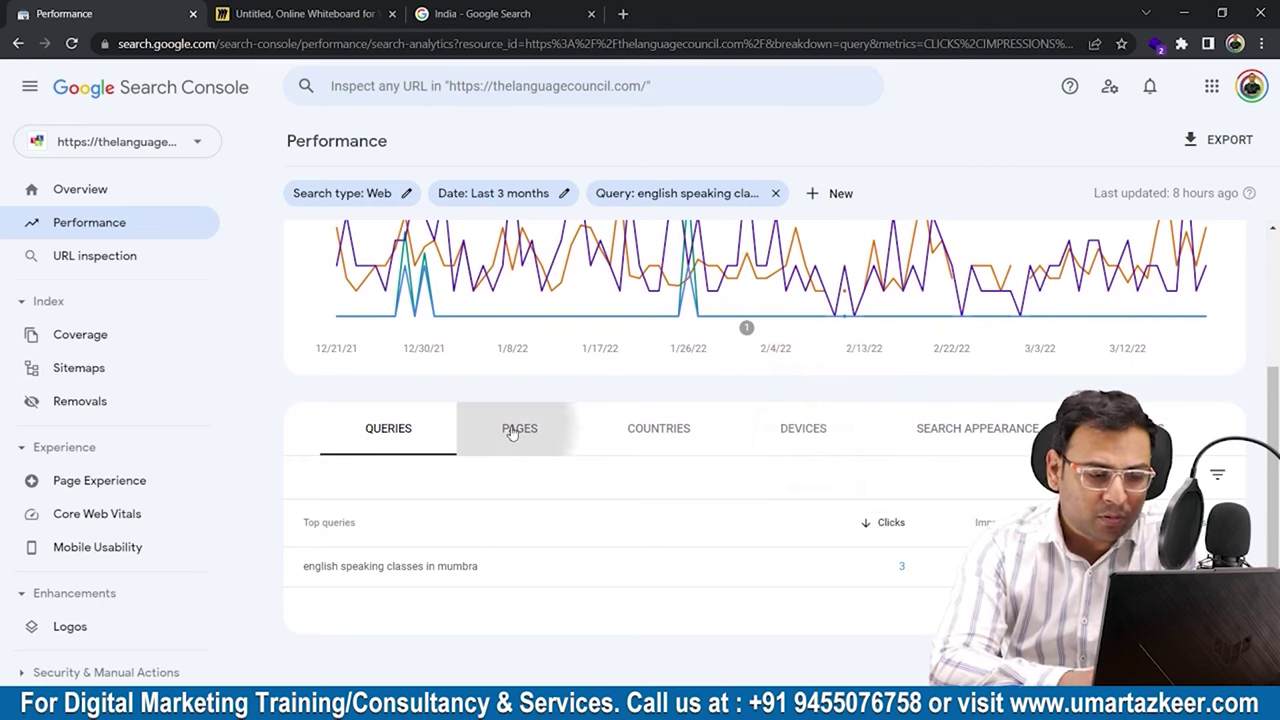
scroll(540, 520, "down", 1)
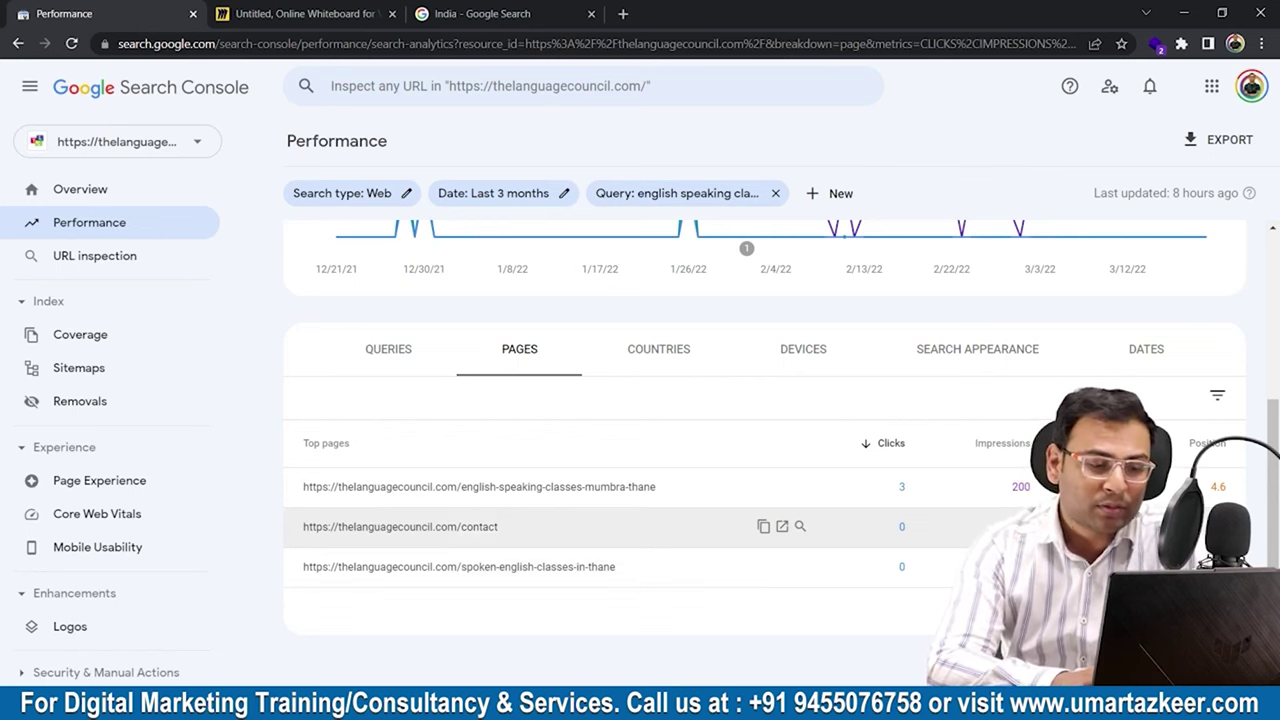
scroll(765, 450, "up", 3)
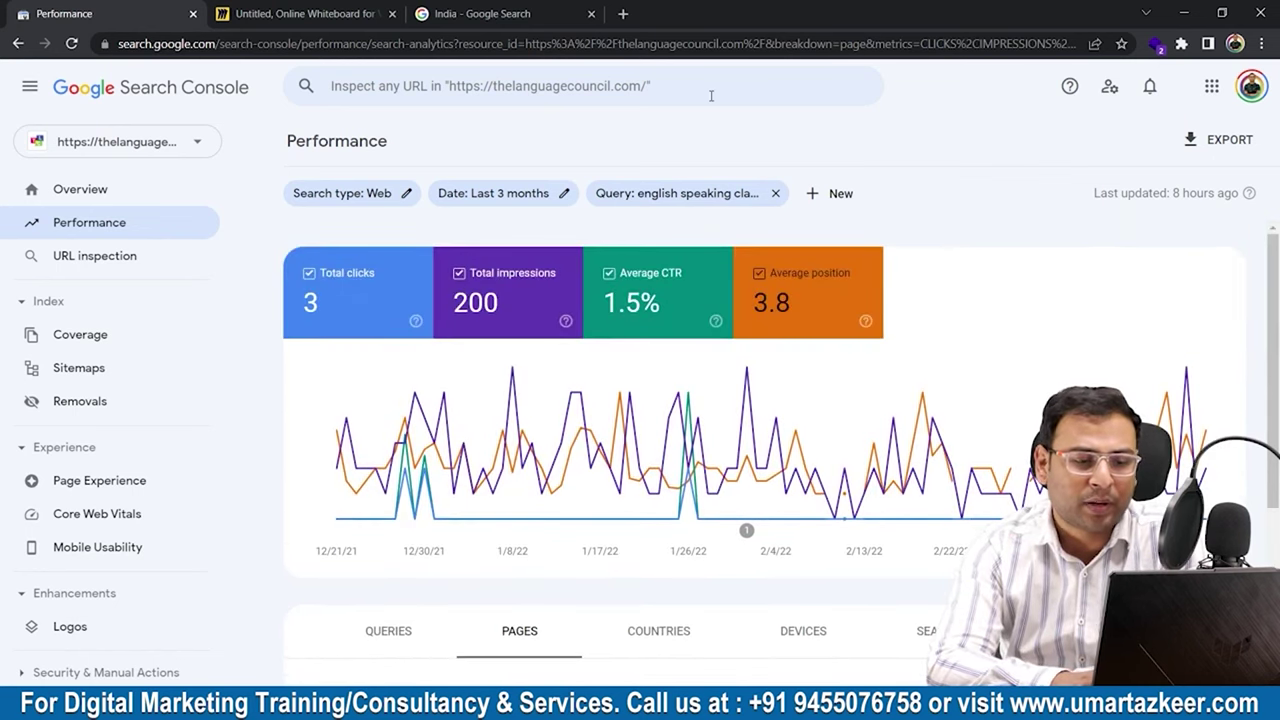
scroll(926, 567, "down", 3)
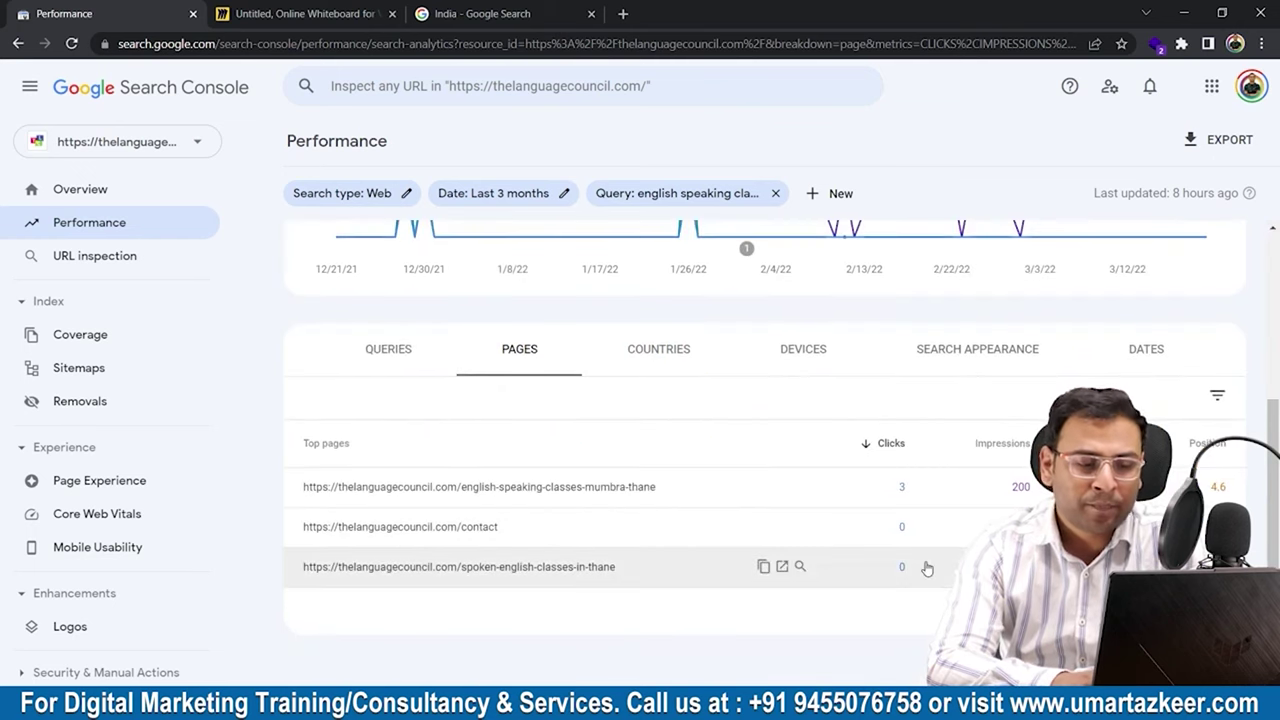
left_click(664, 346)
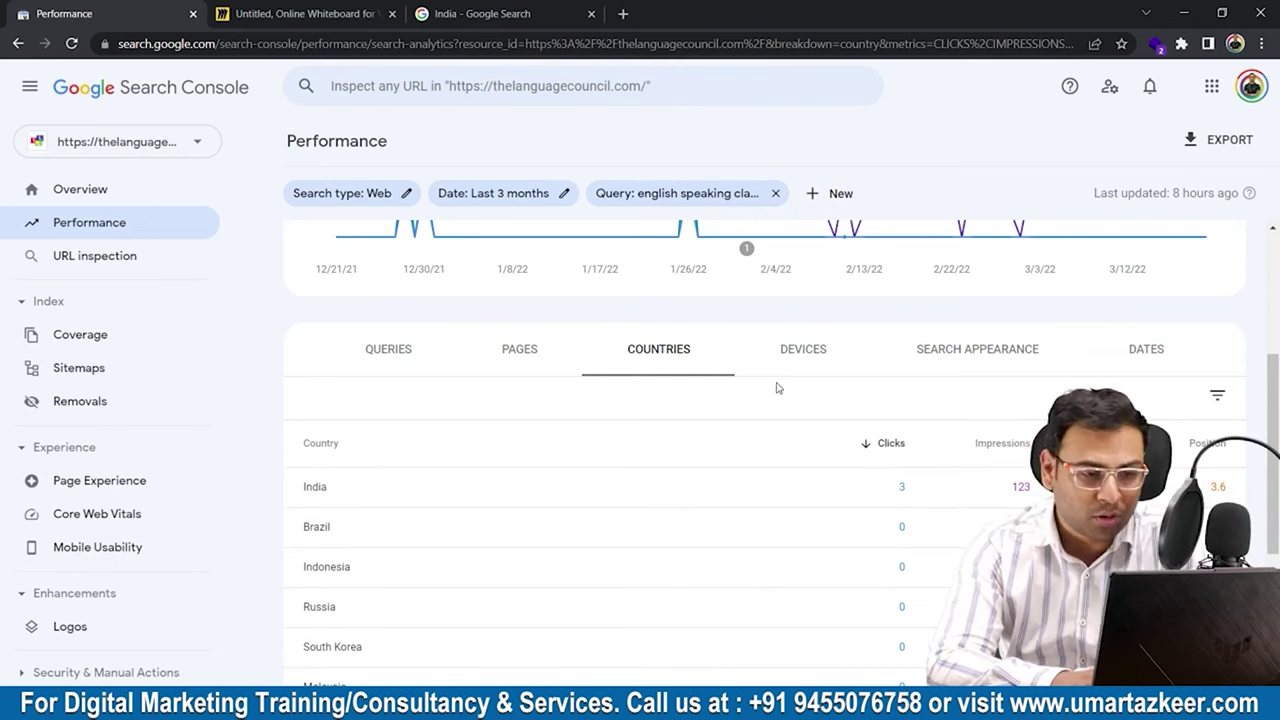
scroll(790, 260, "up", 3)
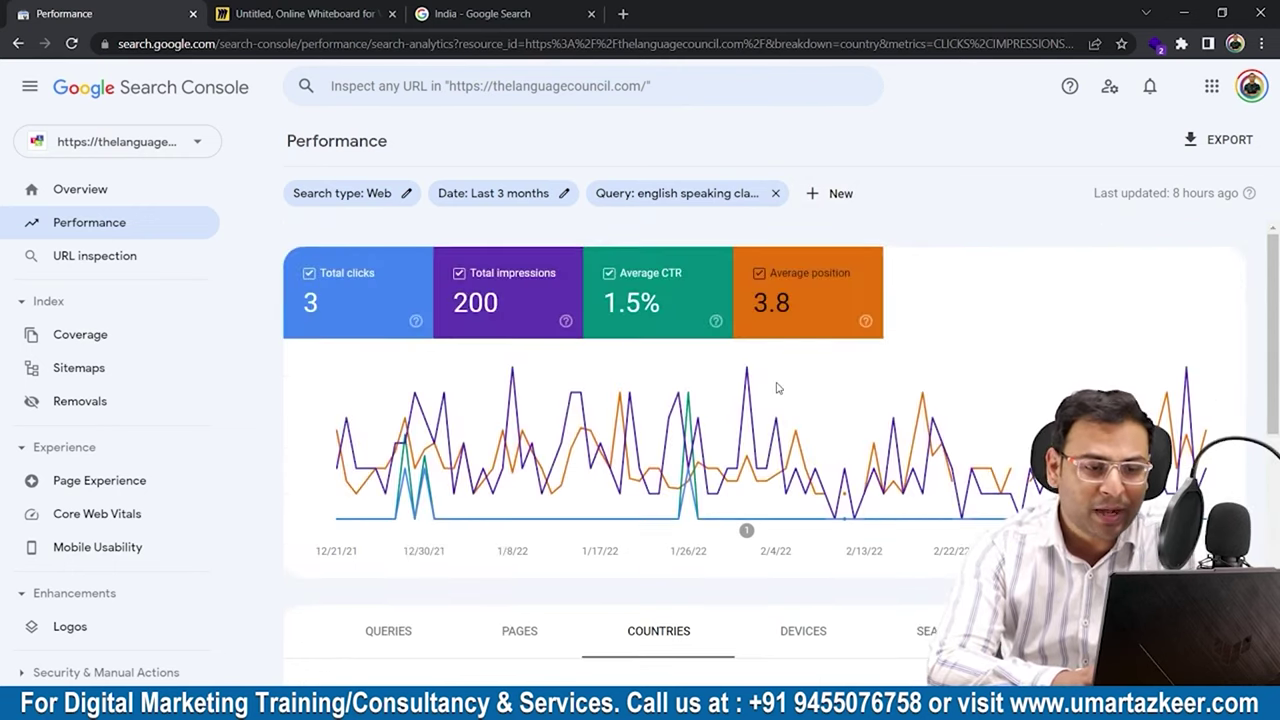
Remove the query filter, apply a country filter for United States, and review the filtered metrics and chart.
left_click(833, 193)
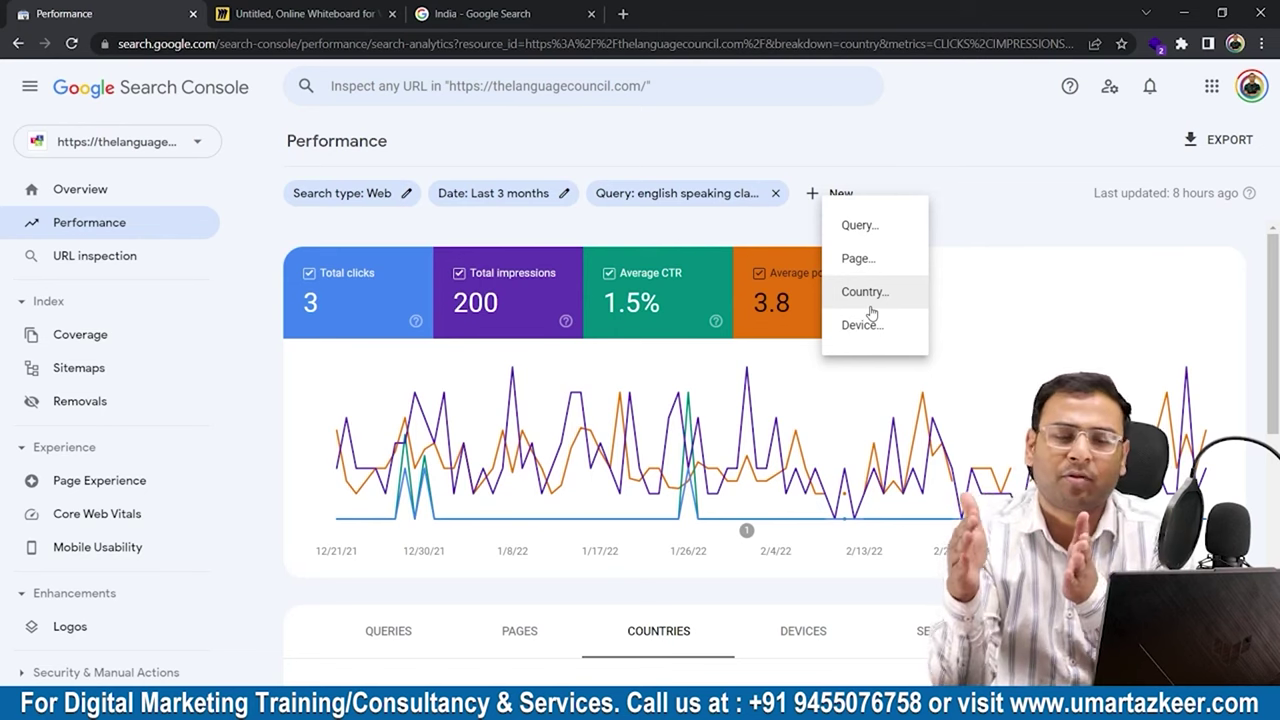
left_click(775, 193)
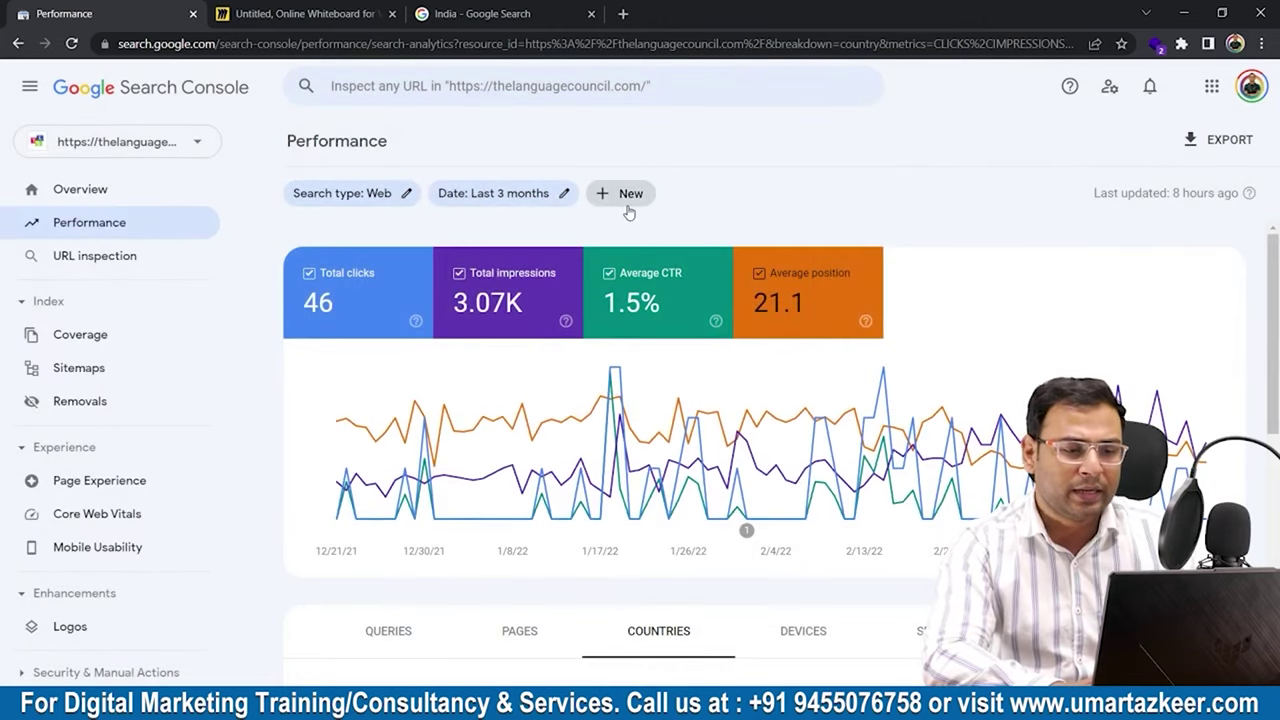
left_click(627, 205)
left_click(690, 305)
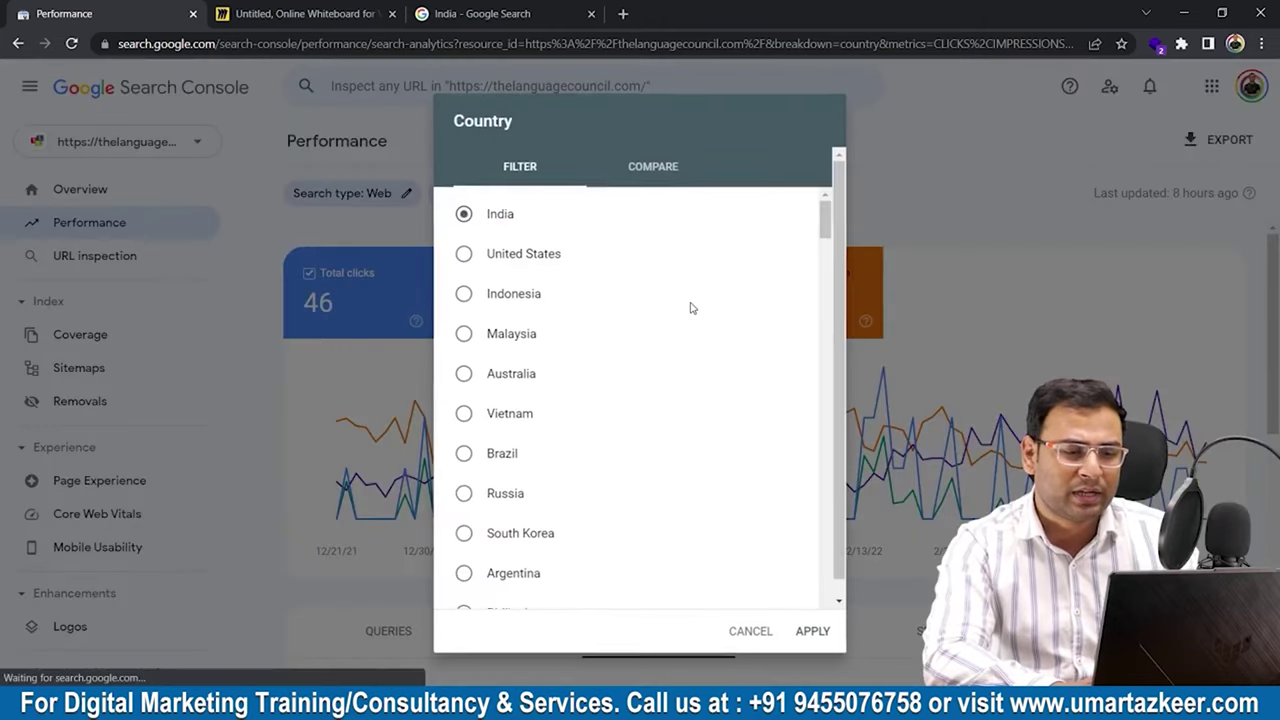
left_click(474, 257)
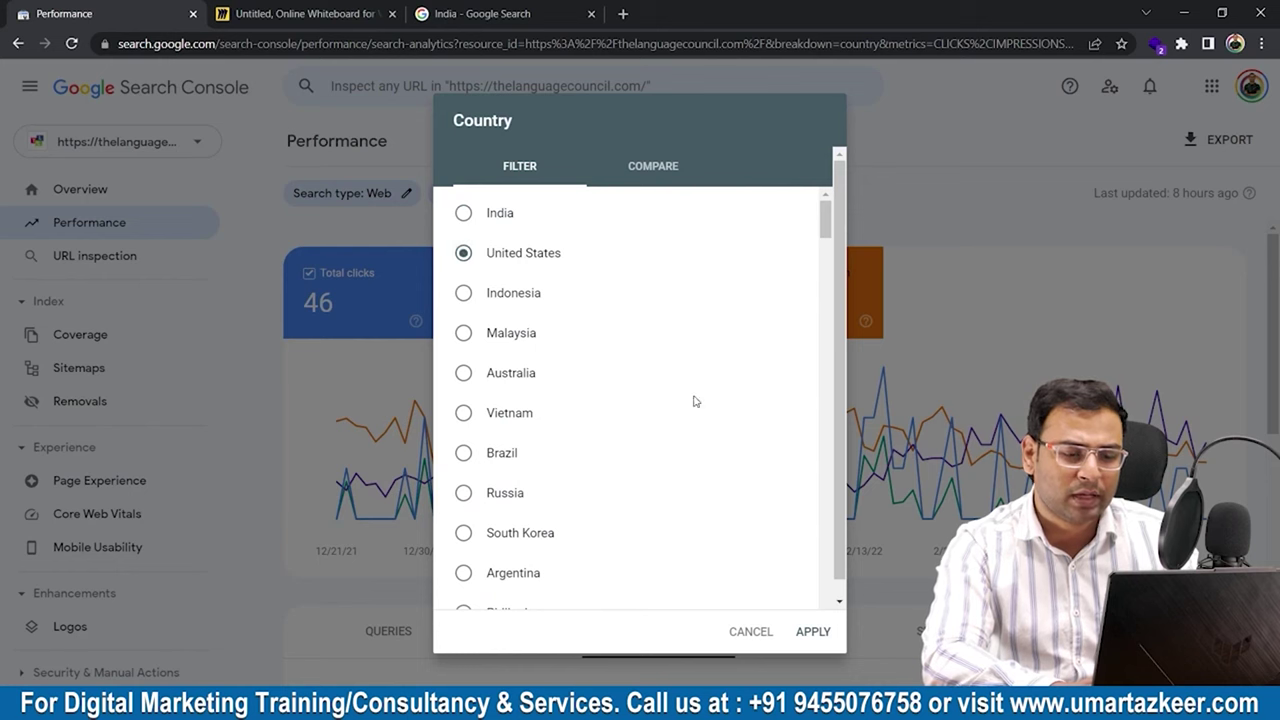
left_click(814, 631)
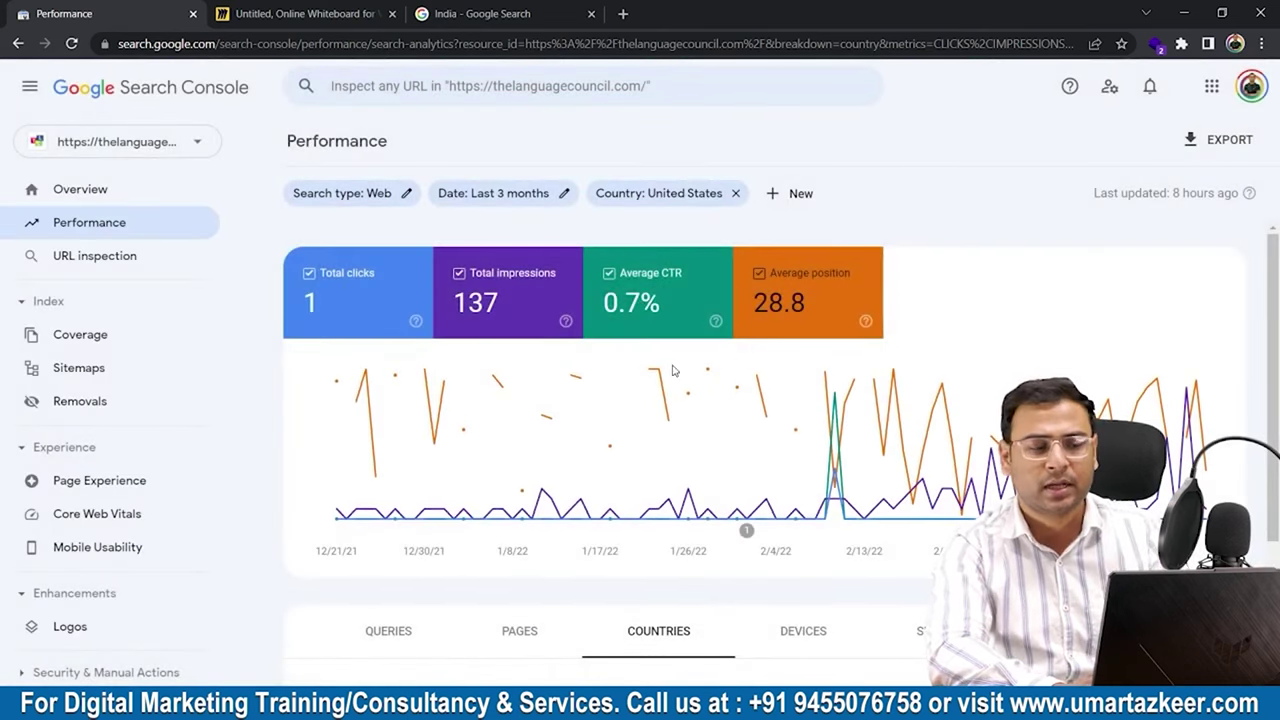
scroll(705, 440, "down", 1)
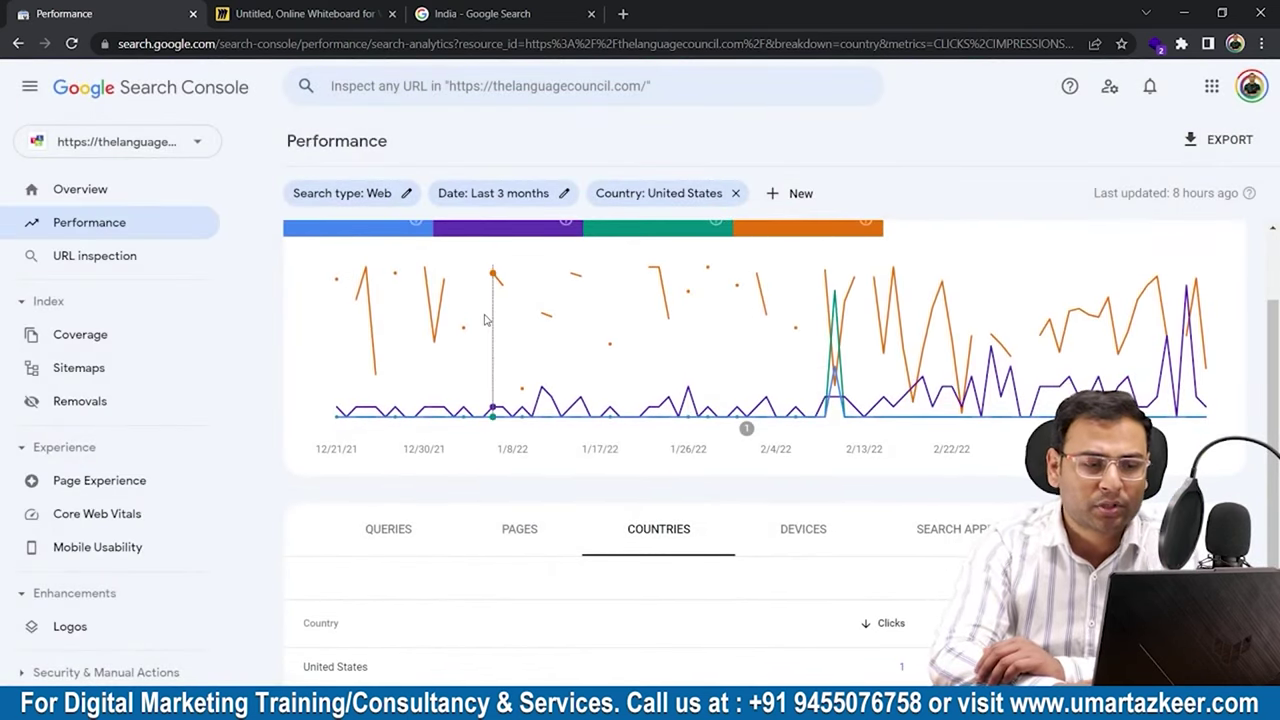
scroll(500, 280, "up", 1)
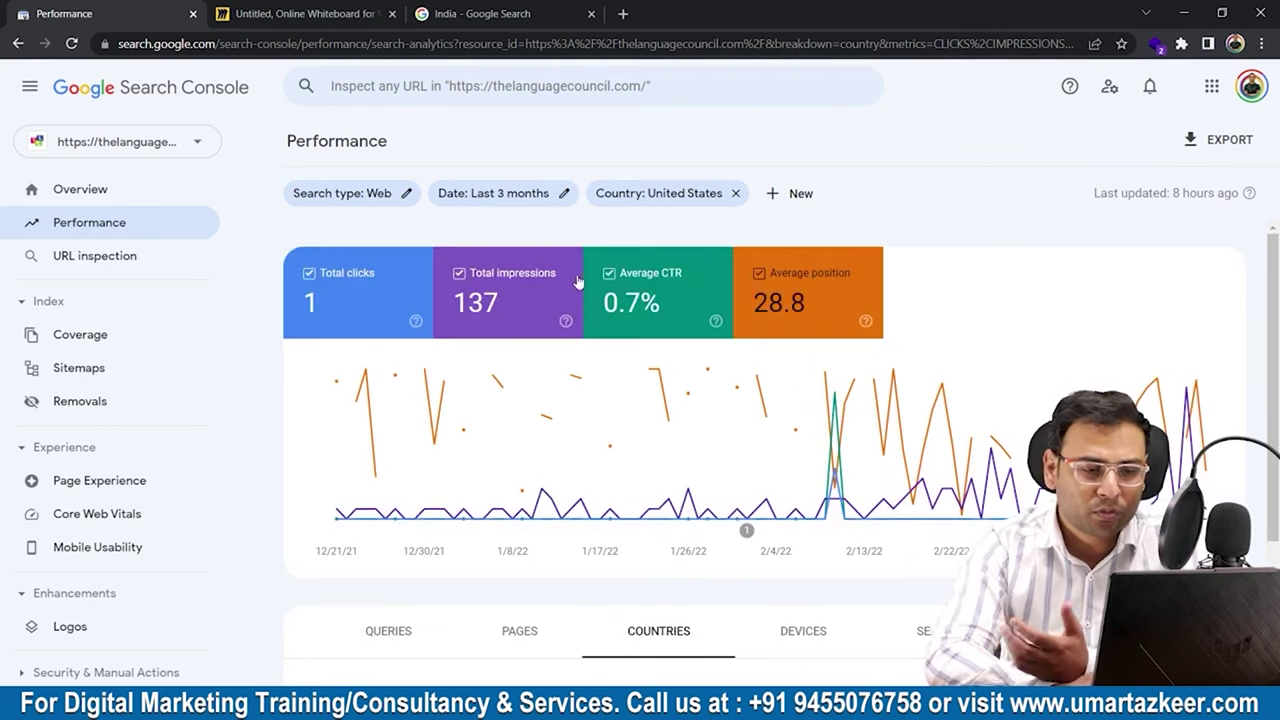
Remove the United States country filter and switch the table from countries to queries.
left_click(735, 193)
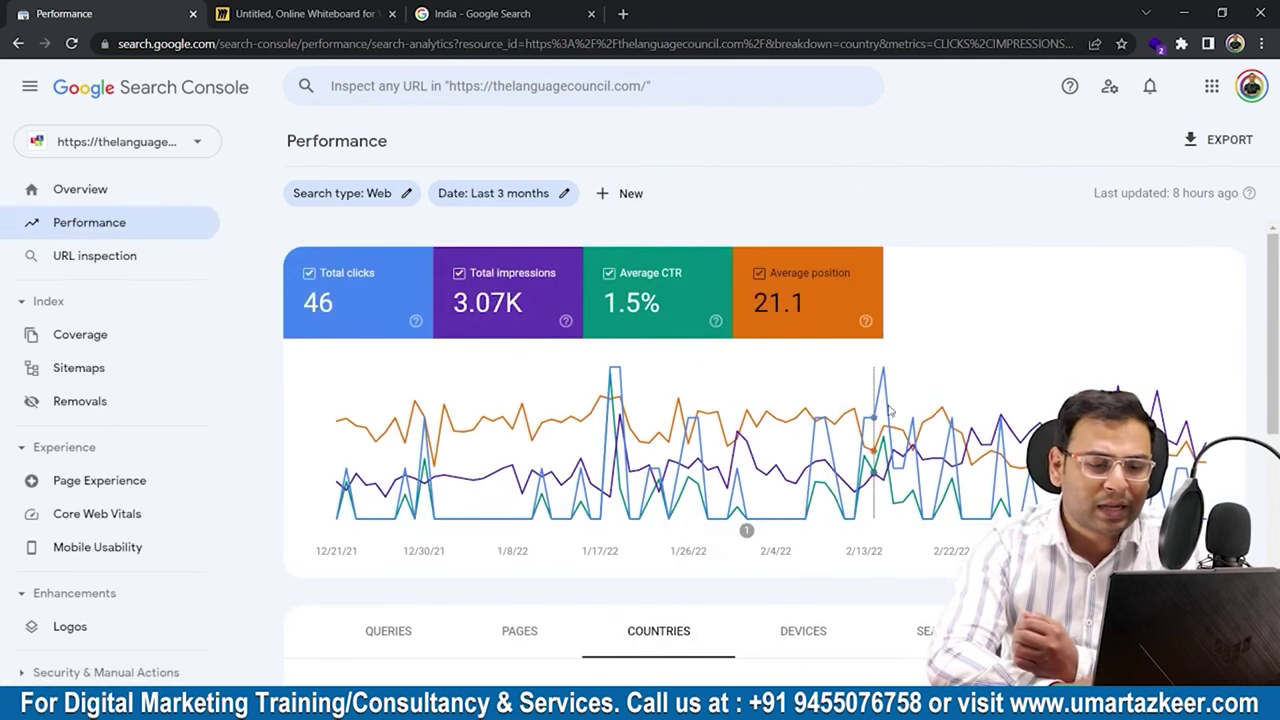
scroll(867, 489, "down", 3)
scroll(867, 489, "up", 3)
scroll(867, 489, "down", 4)
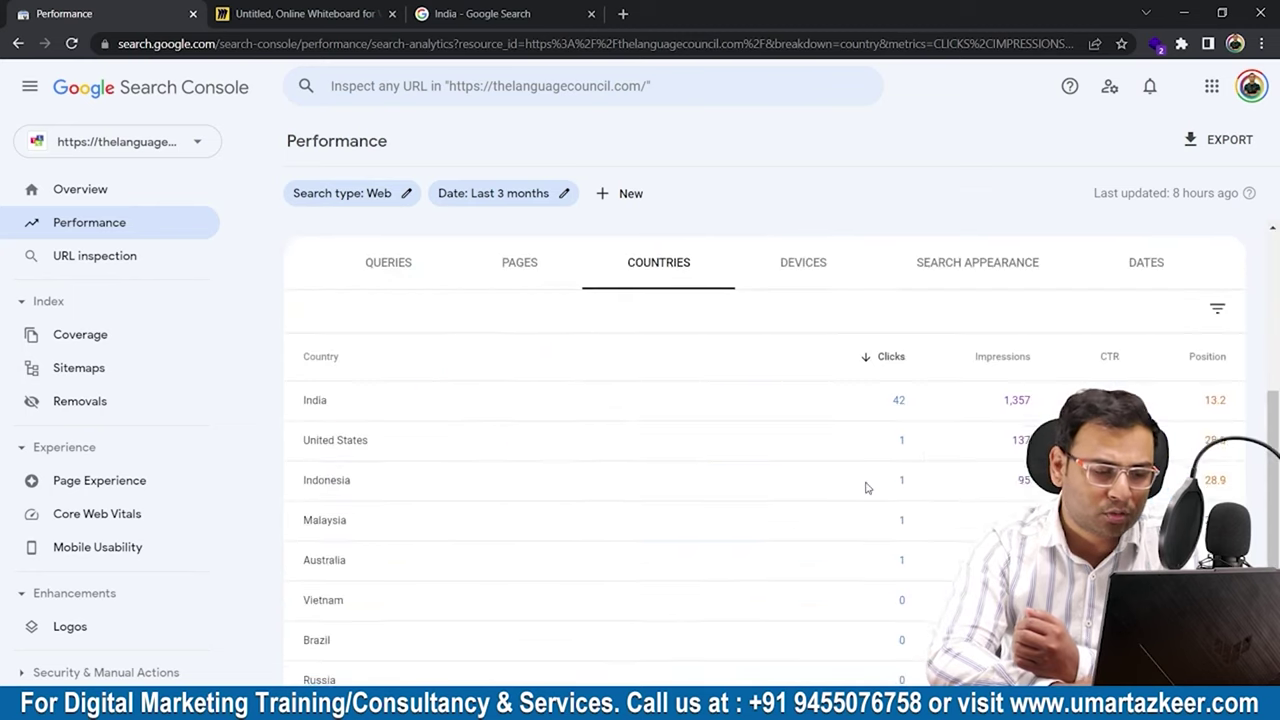
left_click(393, 268)
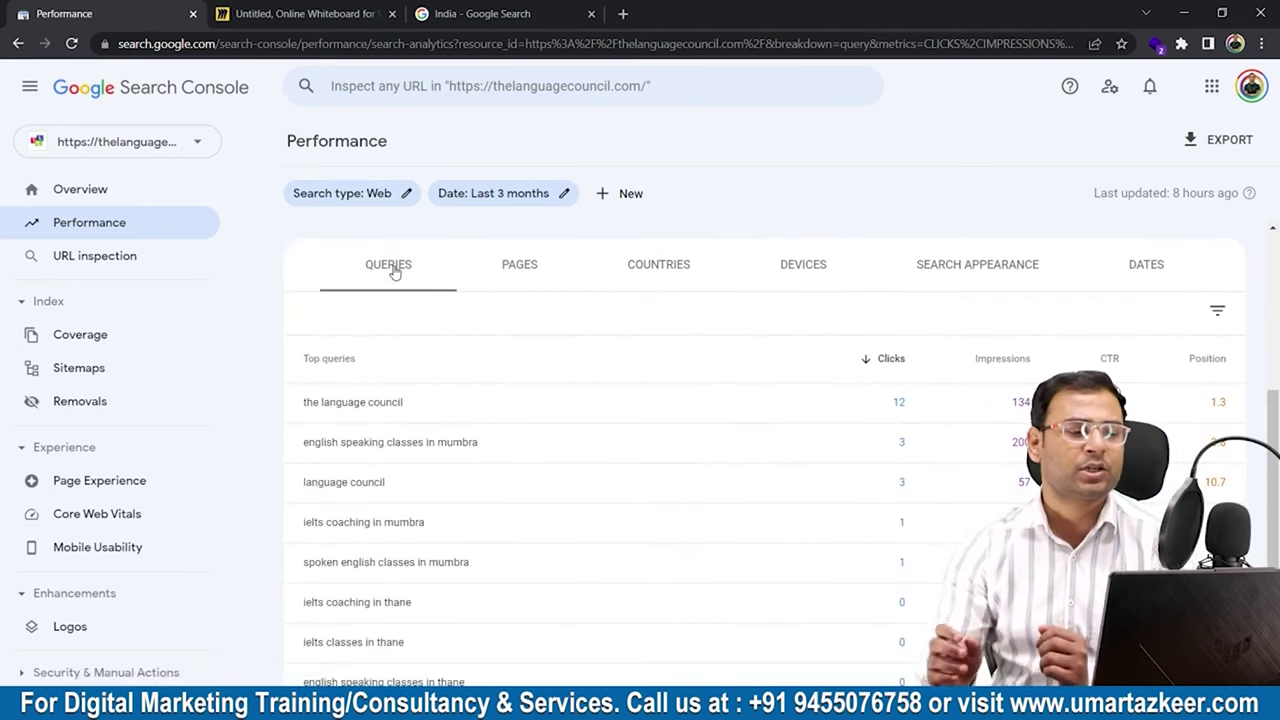
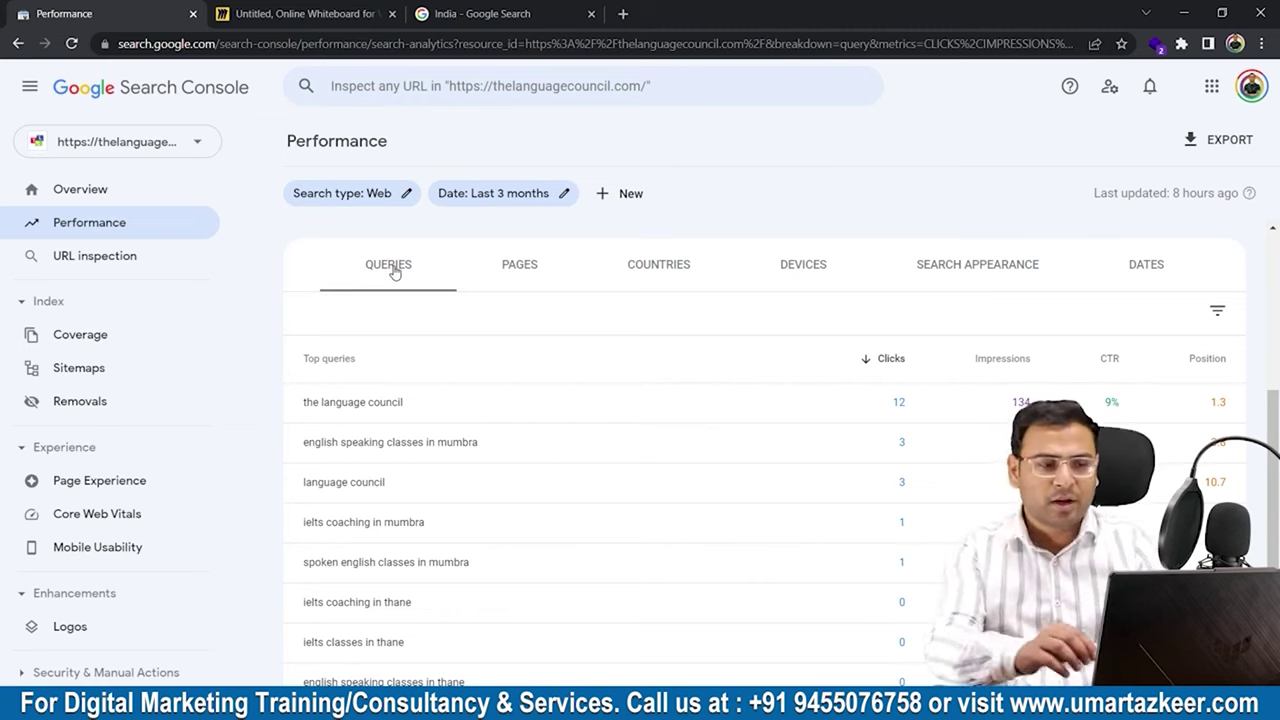
Expand the queries table to more rows and examine the full list of queries with their impressions and positions.
scroll(563, 537, "down", 2)
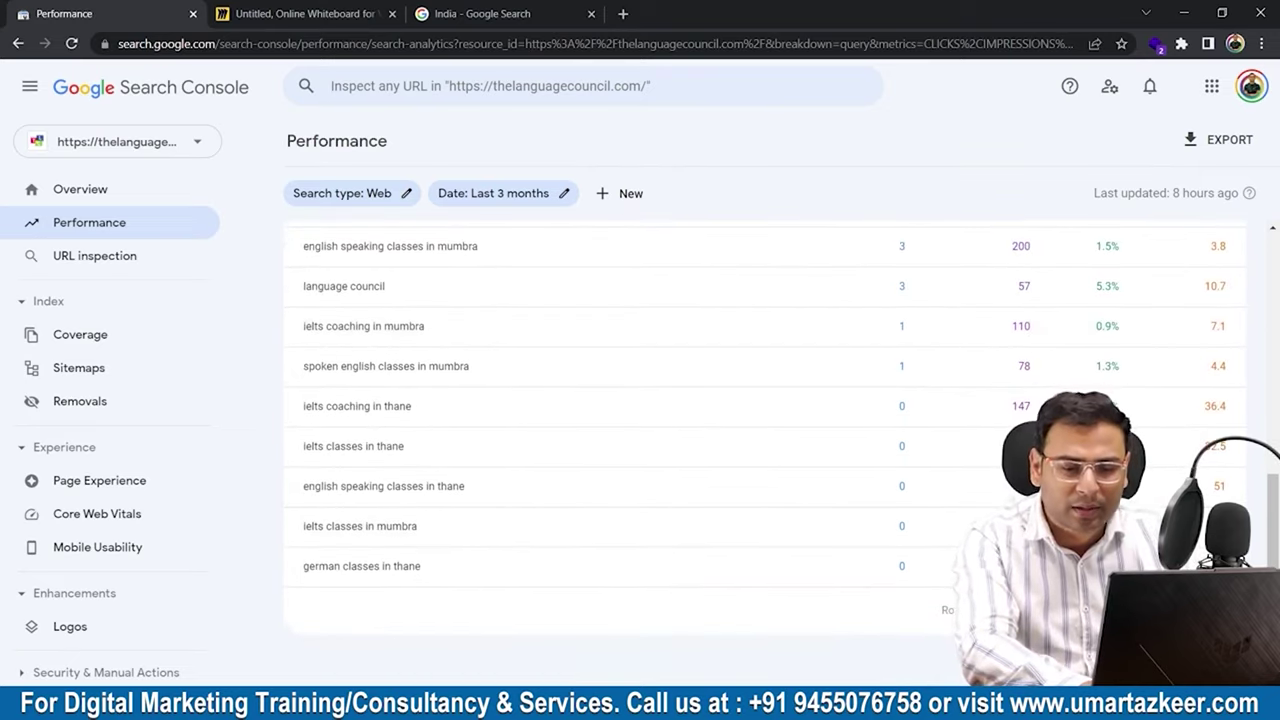
scroll(929, 563, "down", 10)
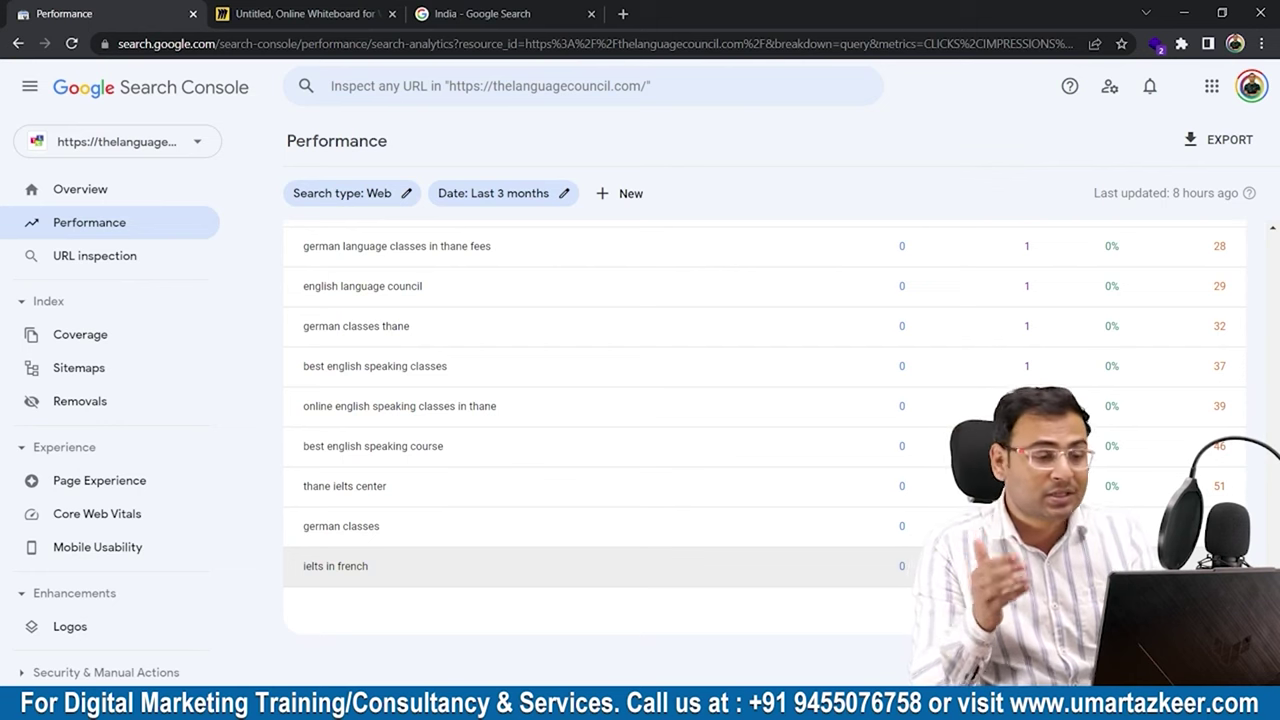
scroll(831, 491, "up", 4)
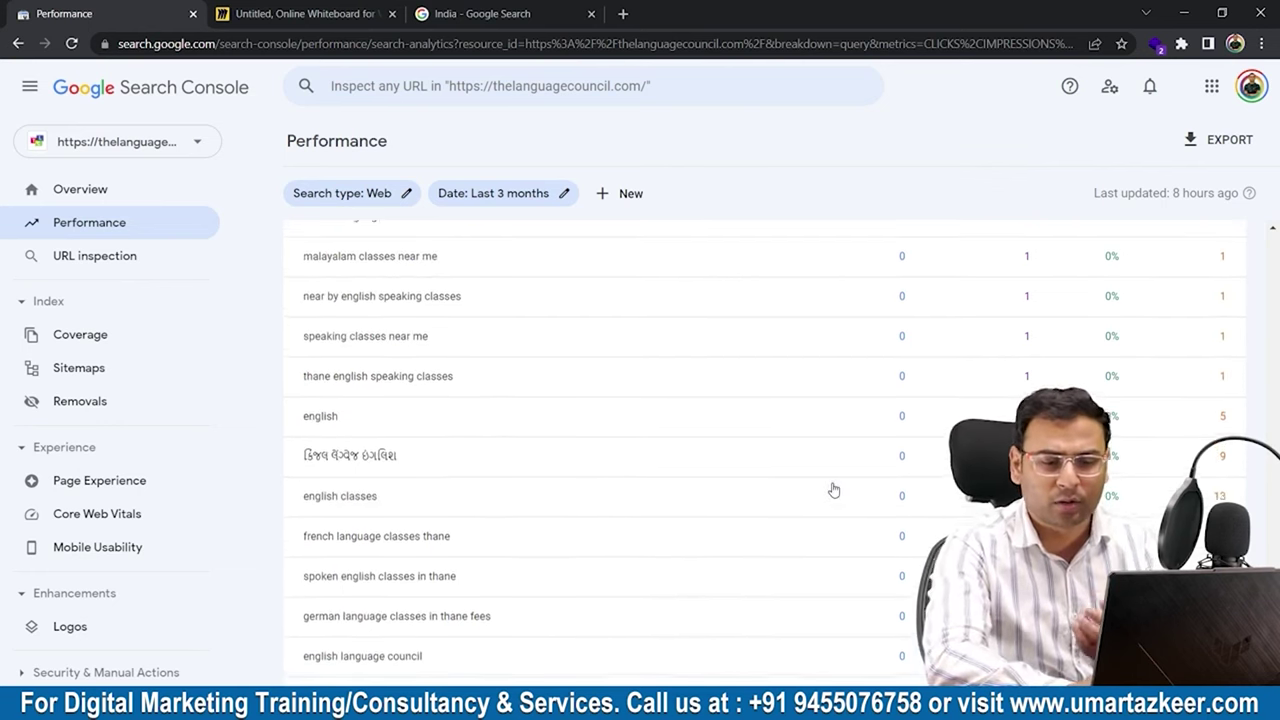
scroll(833, 490, "up", 6)
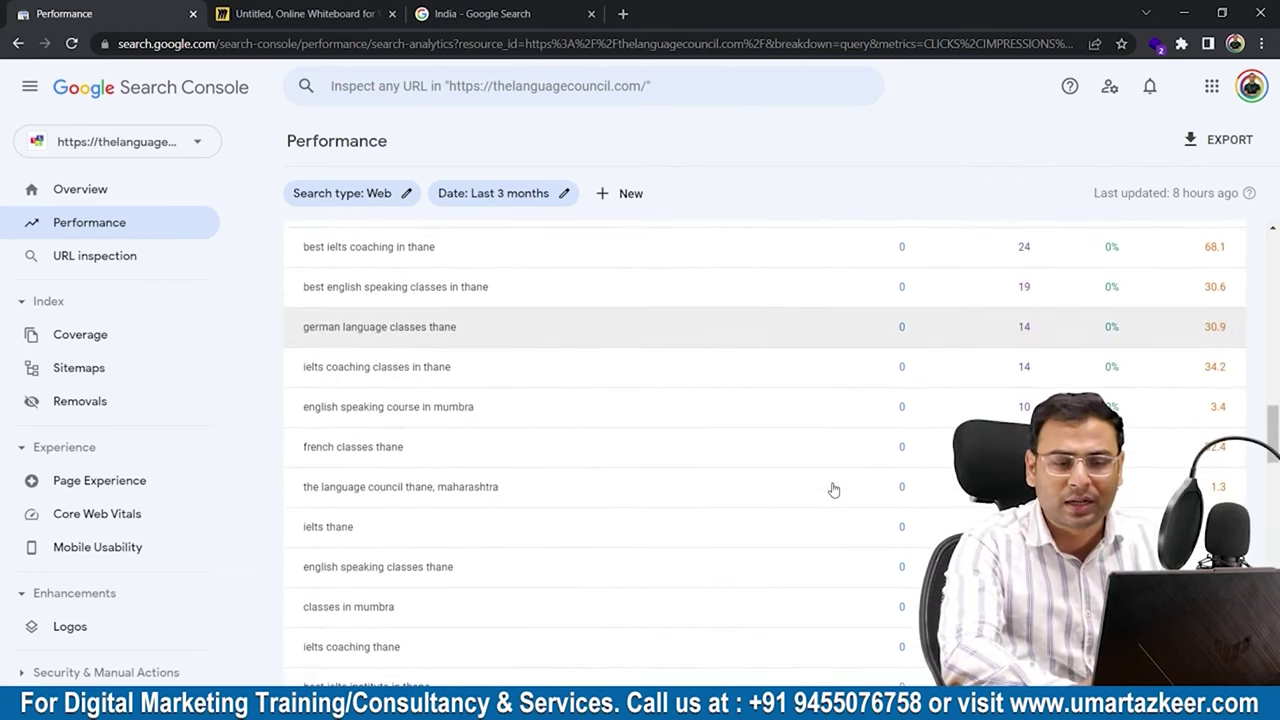
scroll(833, 490, "up", 8)
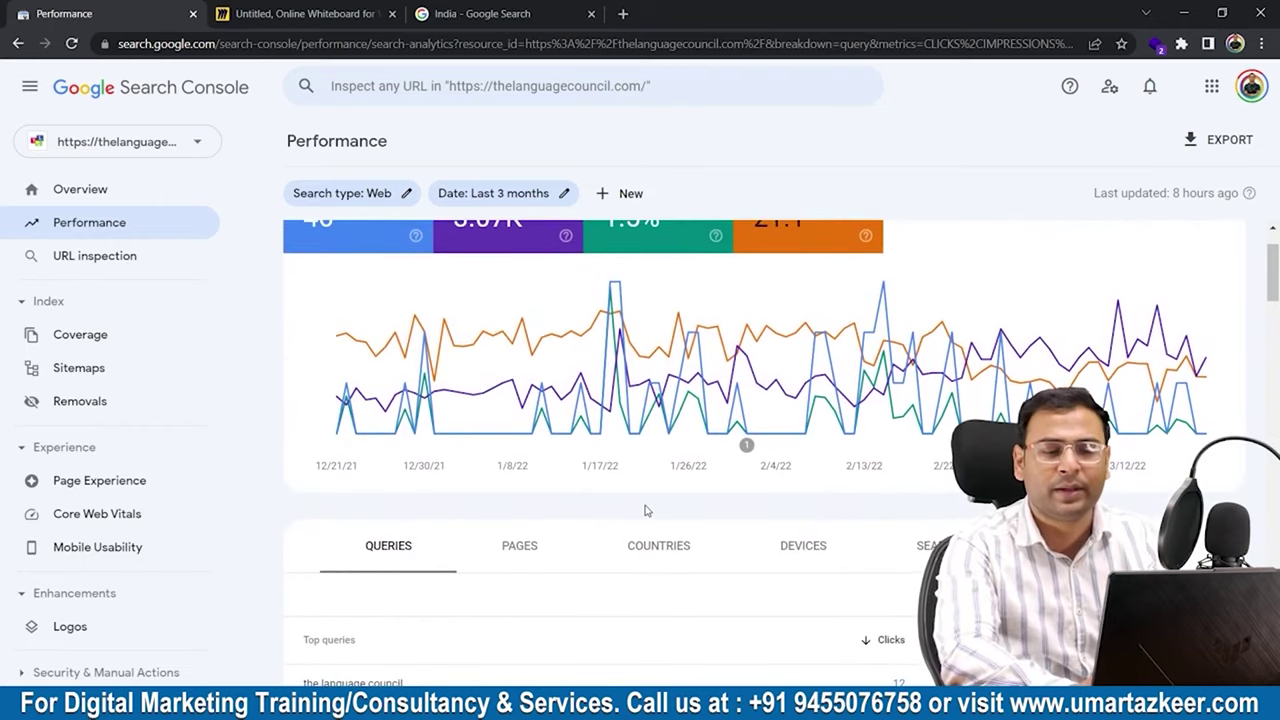
Review the top queries in the performance report together with the overall average position.
scroll(645, 511, "down", 2)
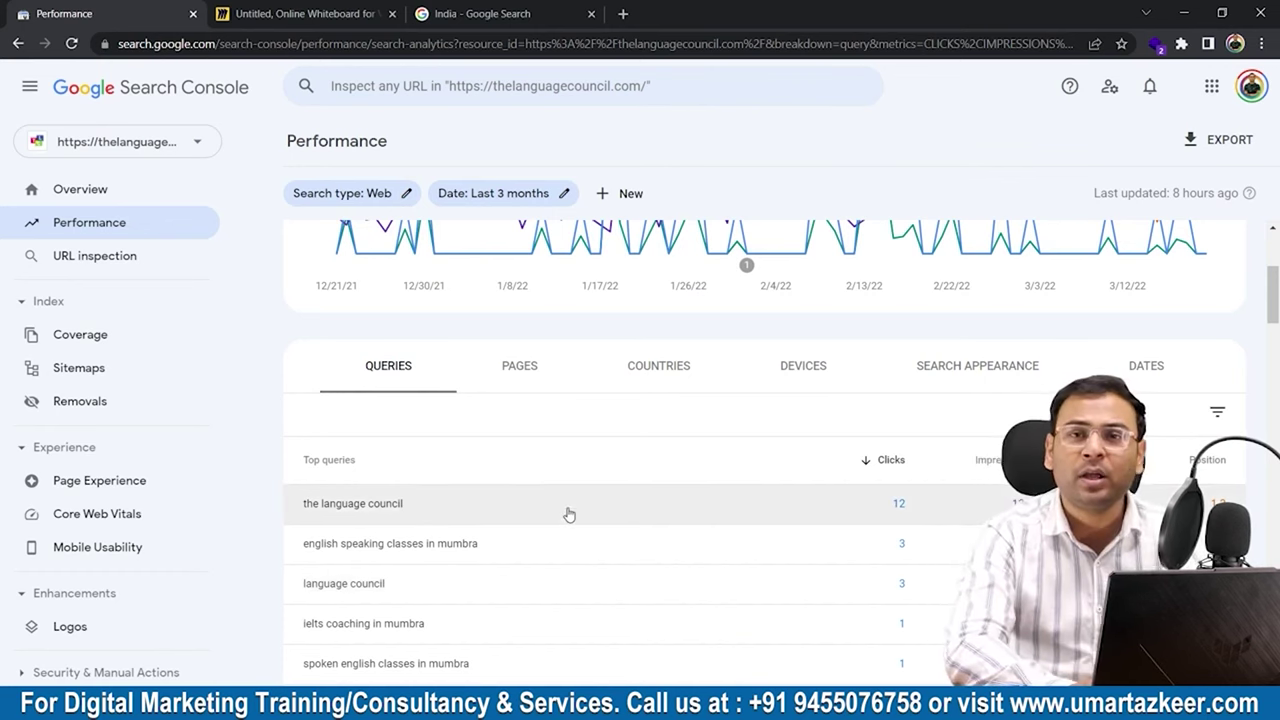
scroll(592, 329, "up", 3)
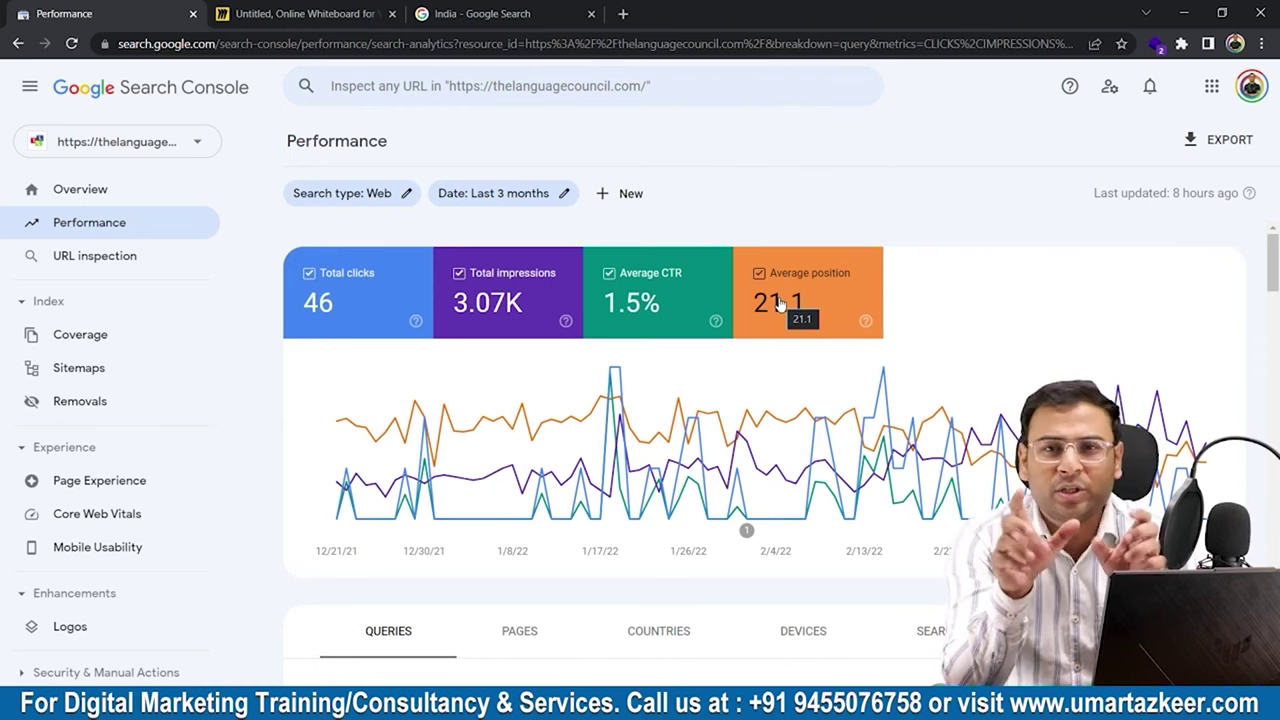
scroll(938, 490, "down", 6)
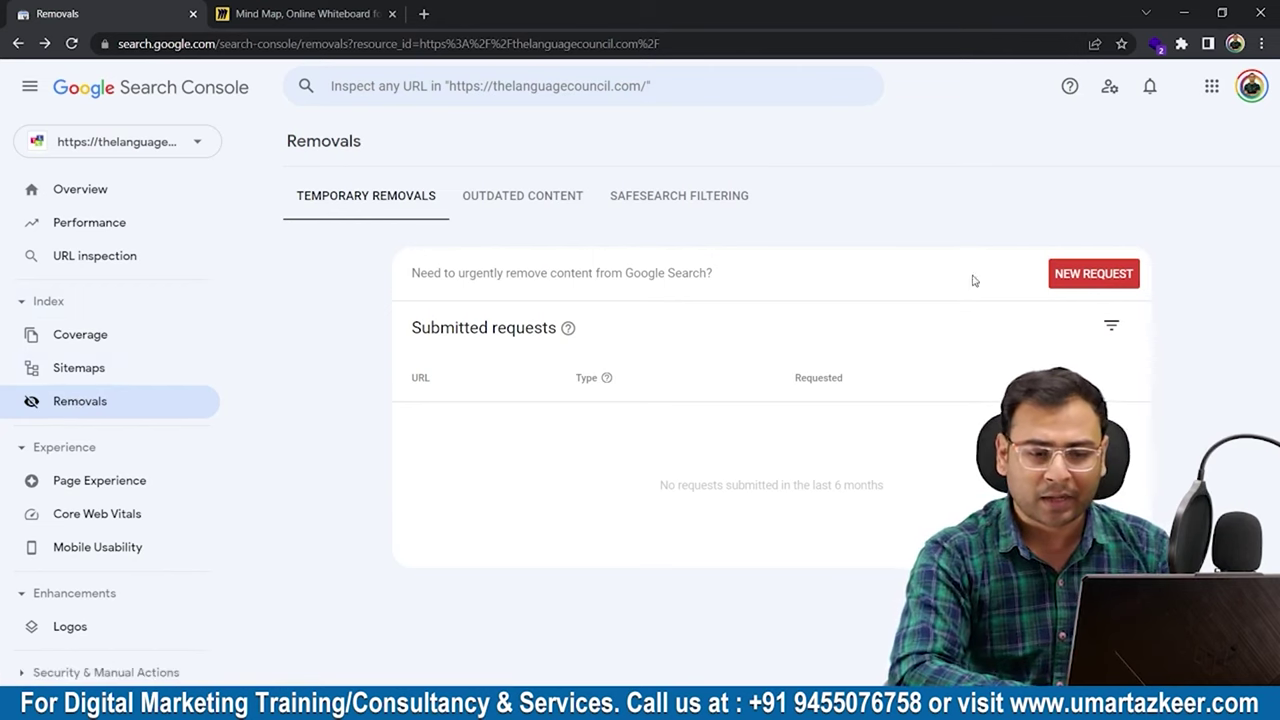
Examine the options of a new temporary URL removal request and close it without submitting.
left_click(1095, 273)
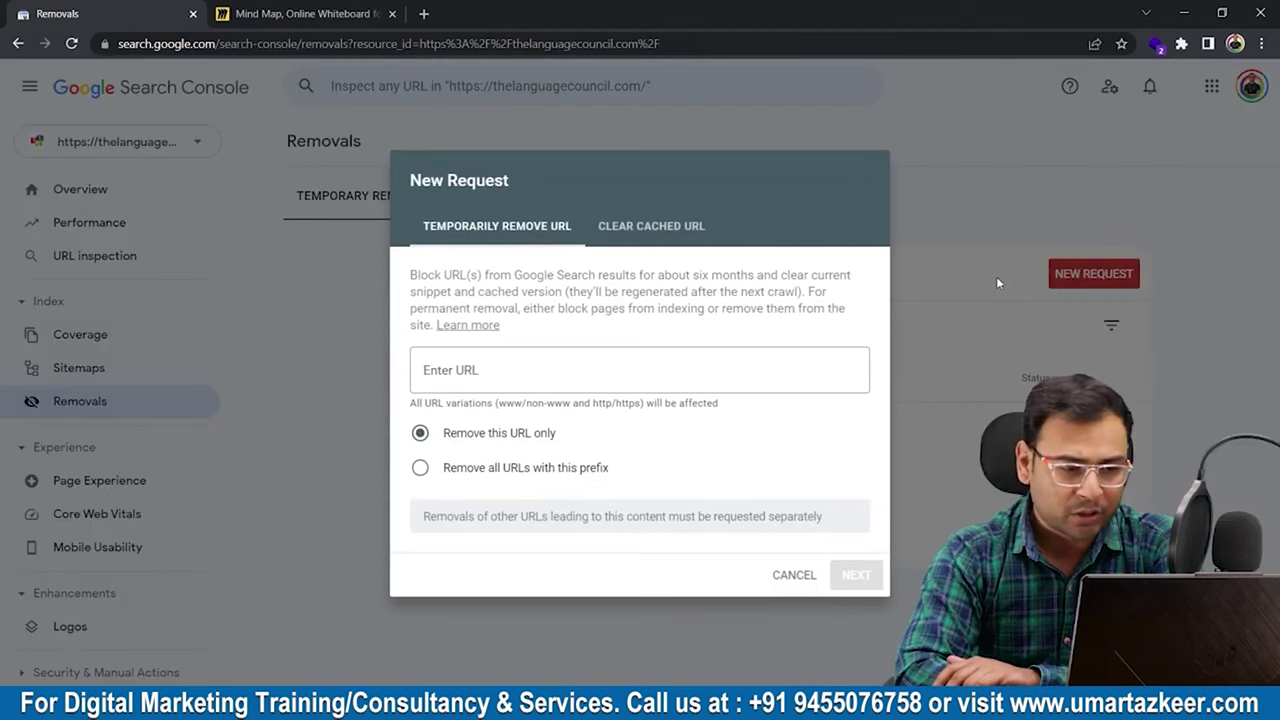
left_click(502, 367)
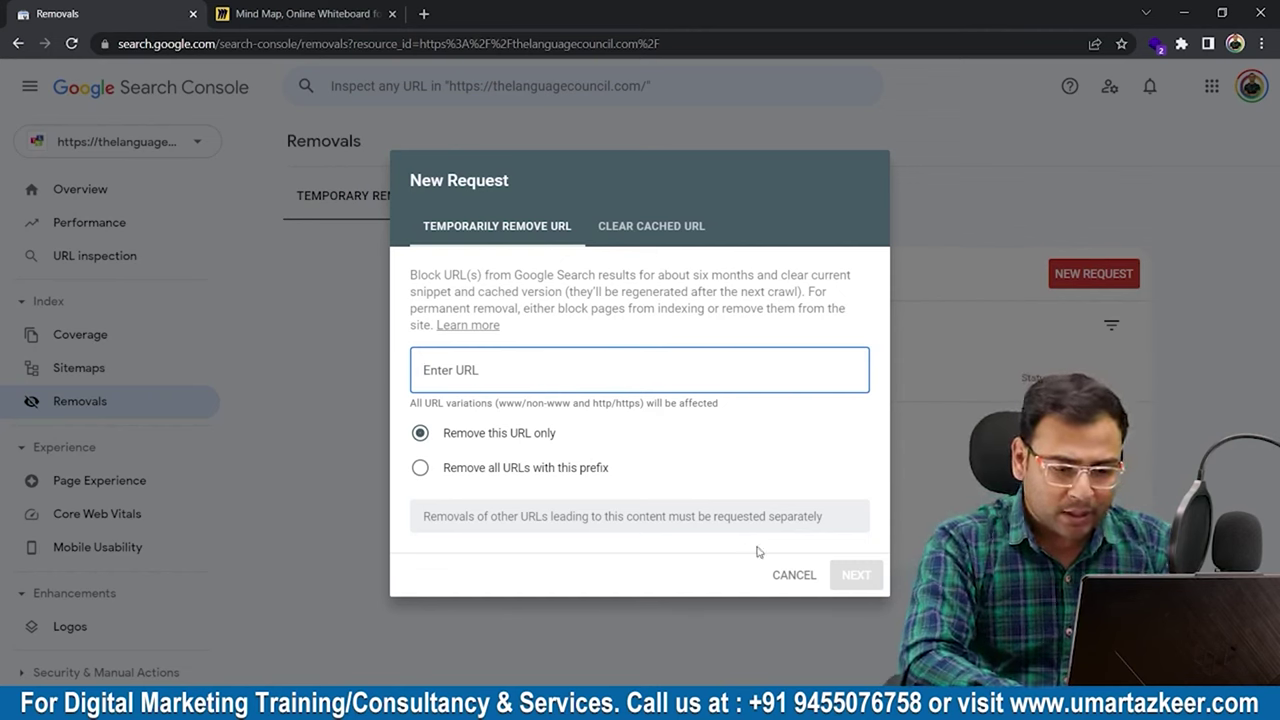
left_click(790, 577)
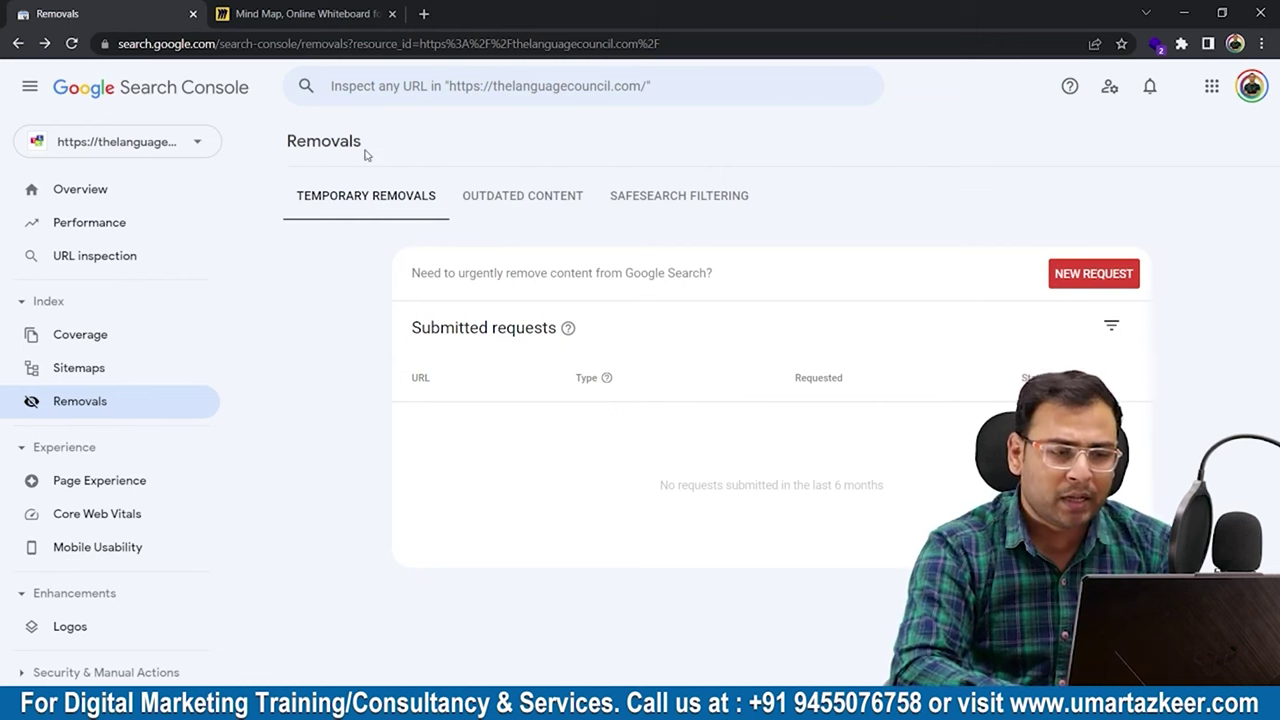
left_click(1105, 276)
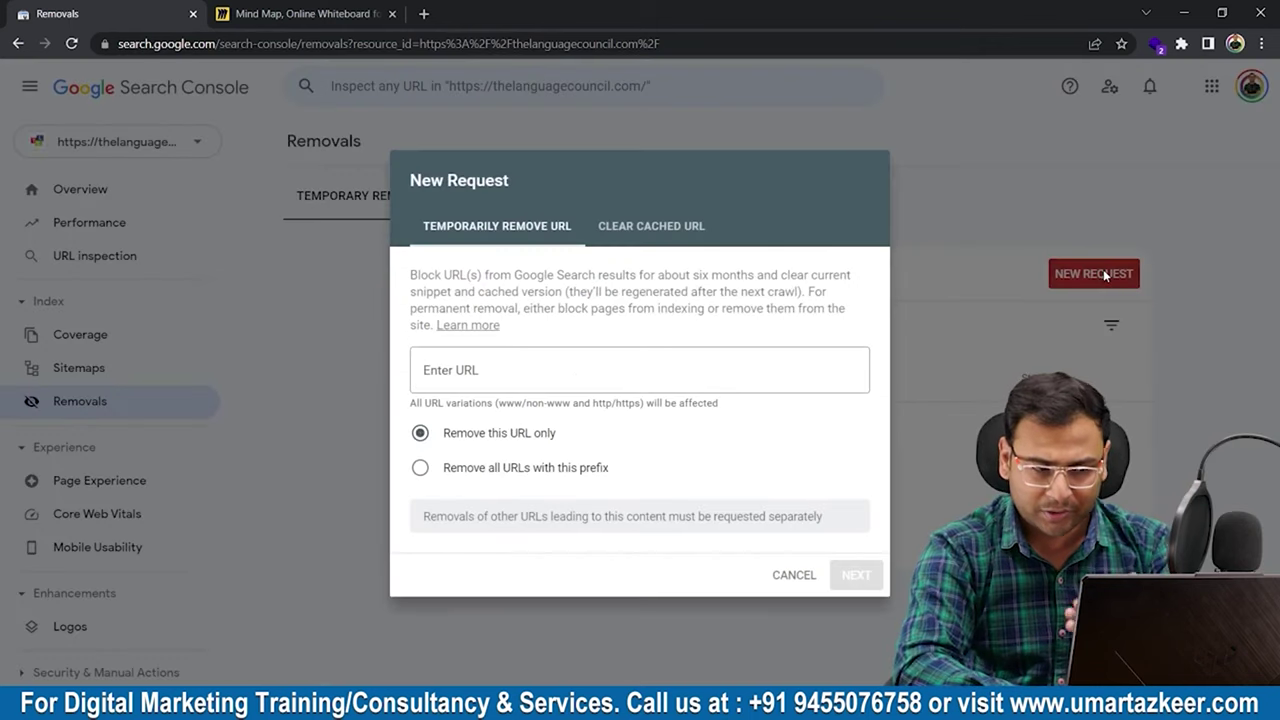
left_click(498, 368)
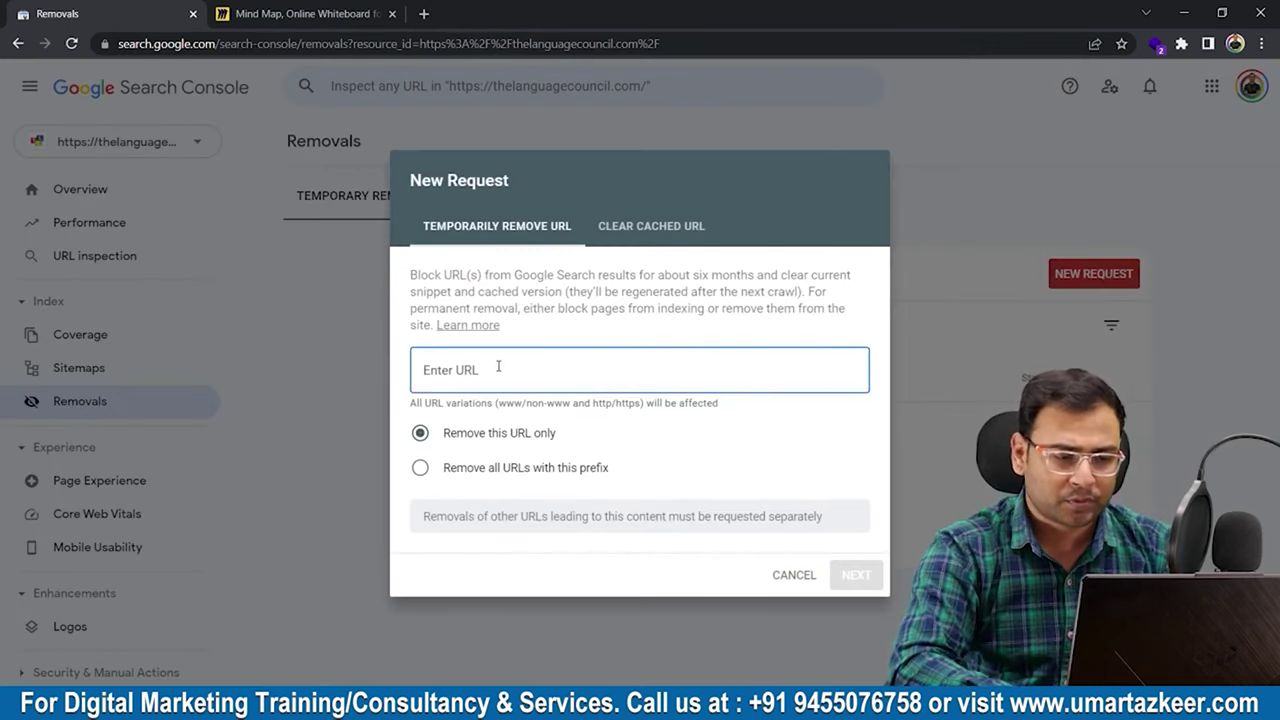
type("h")
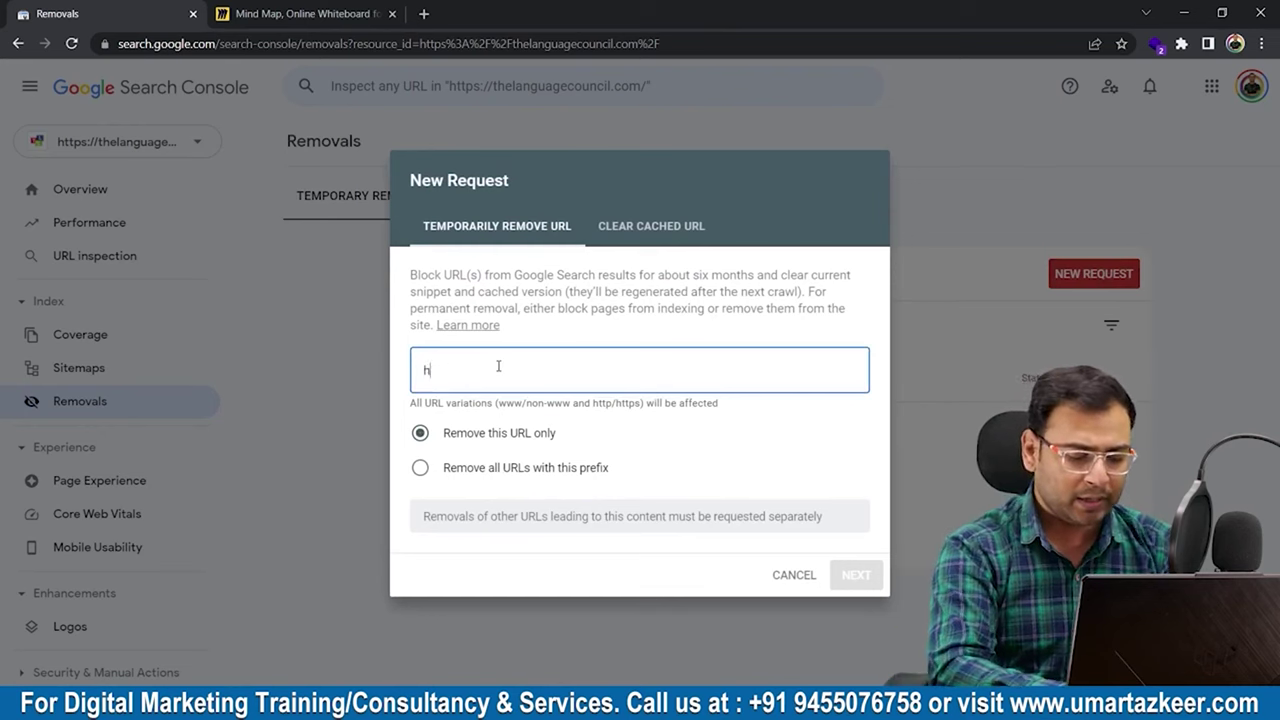
type("ttps://u")
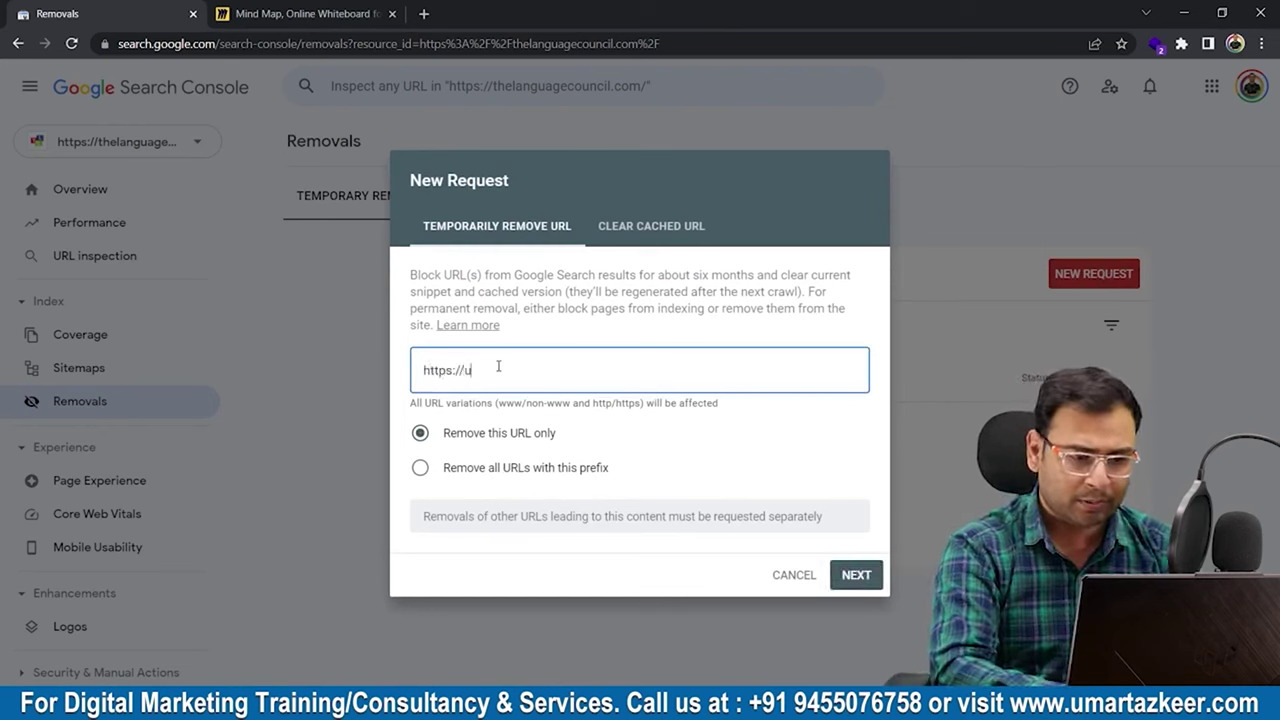
type("martazkeer.com/a")
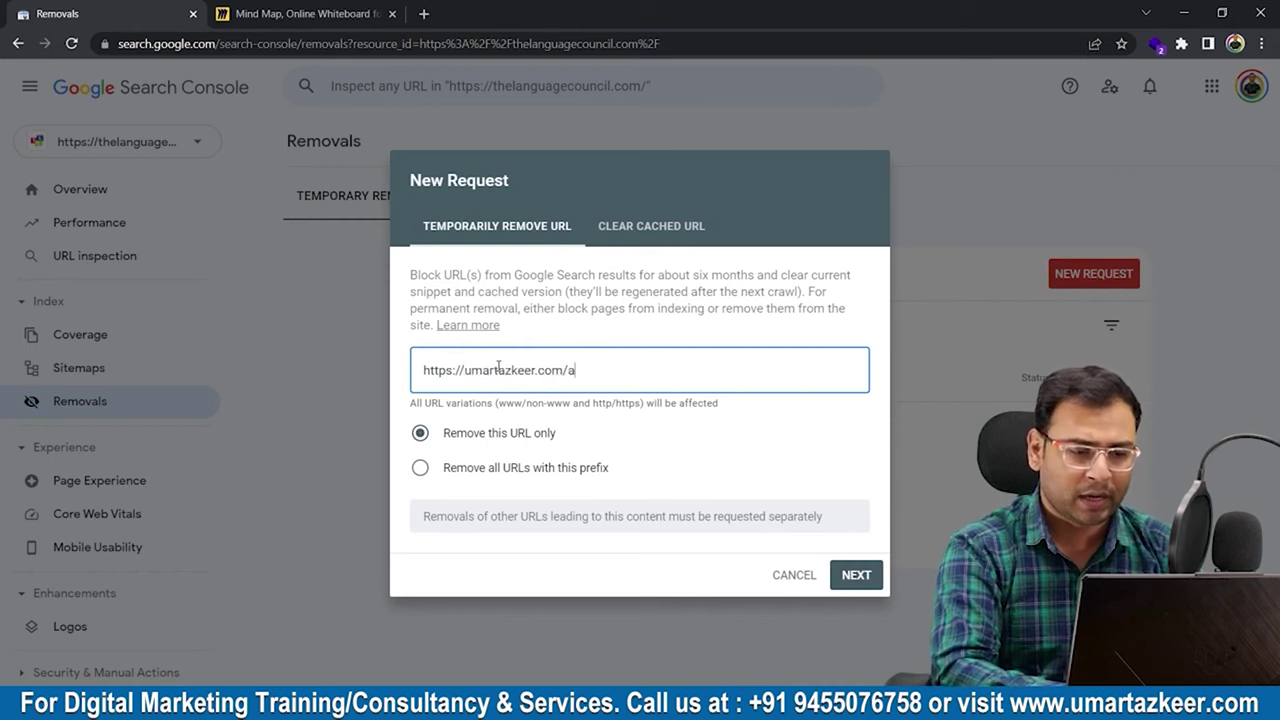
type("c")
key("BackSpace")
type("bo")
key("BackSpace")
key("BackSpace")
type("bc")
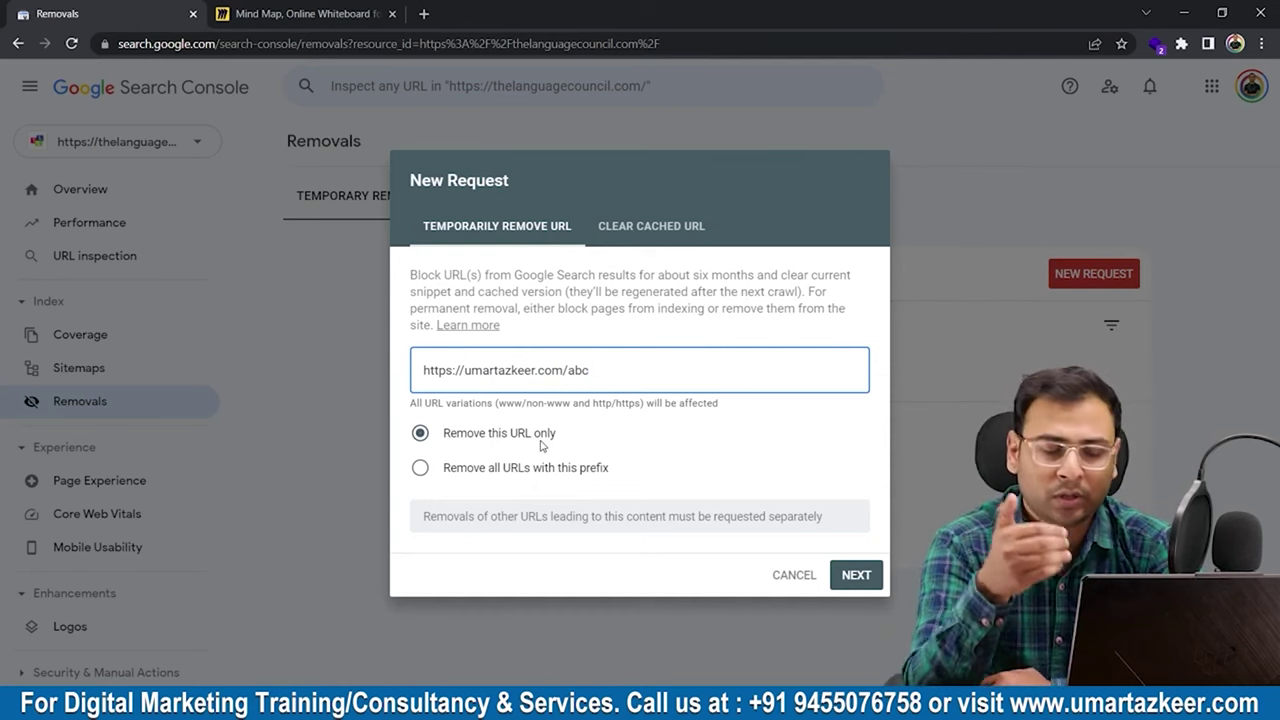
Set the request to remove all URLs with this prefix, and try sample subpaths after /abc/ before erasing them.
left_click(485, 478)
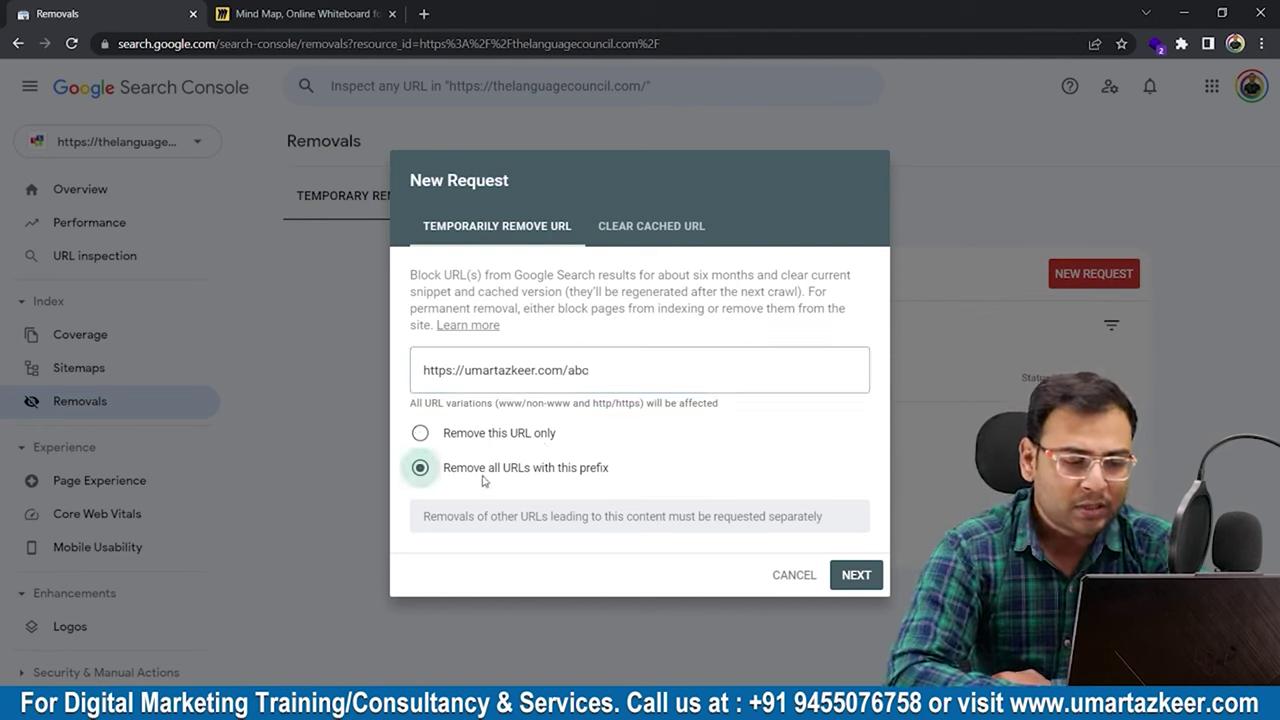
left_click(606, 371)
type("/")
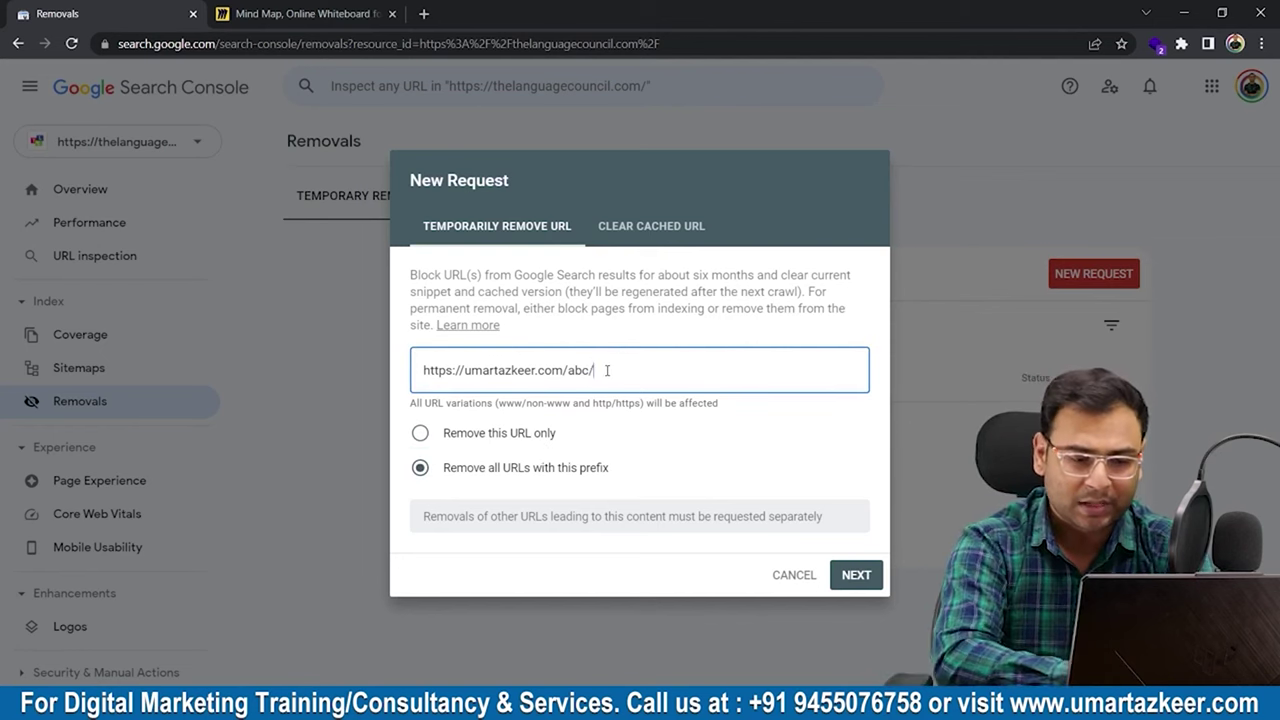
type("jhgjhf")
key("BackSpace")
key("BackSpace")
key("BackSpace")
key("BackSpace")
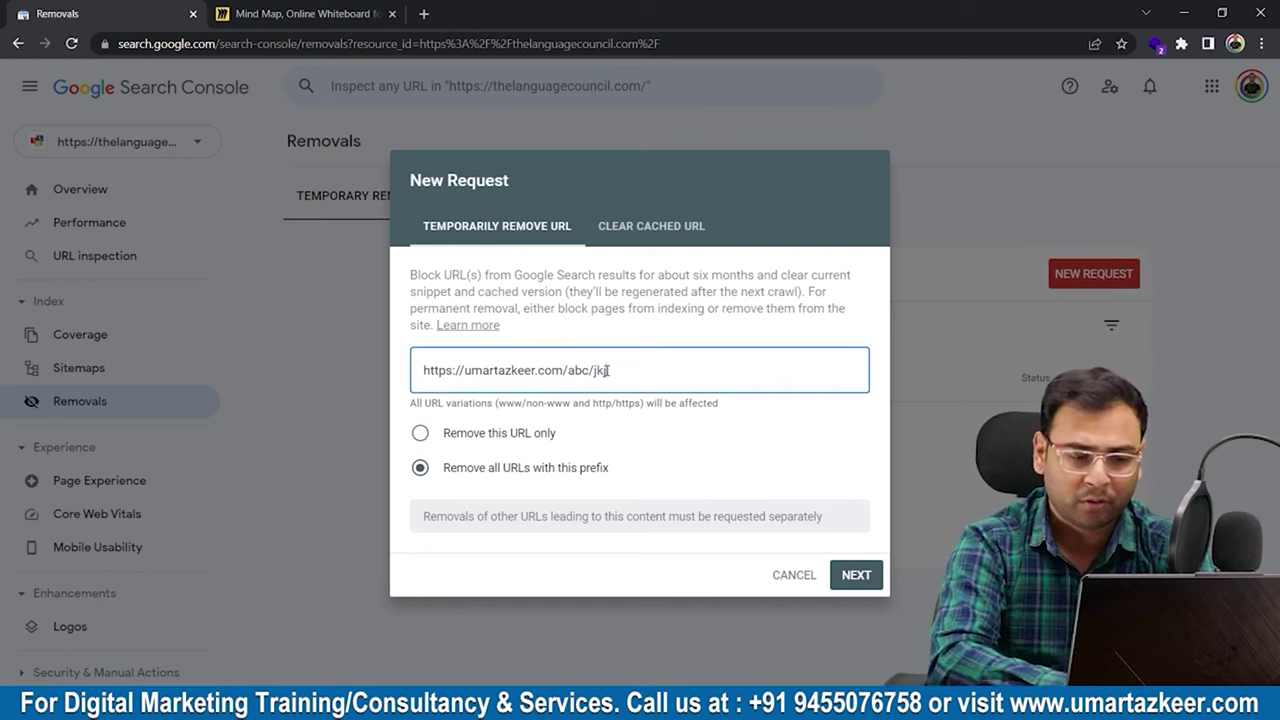
type("khbbj")
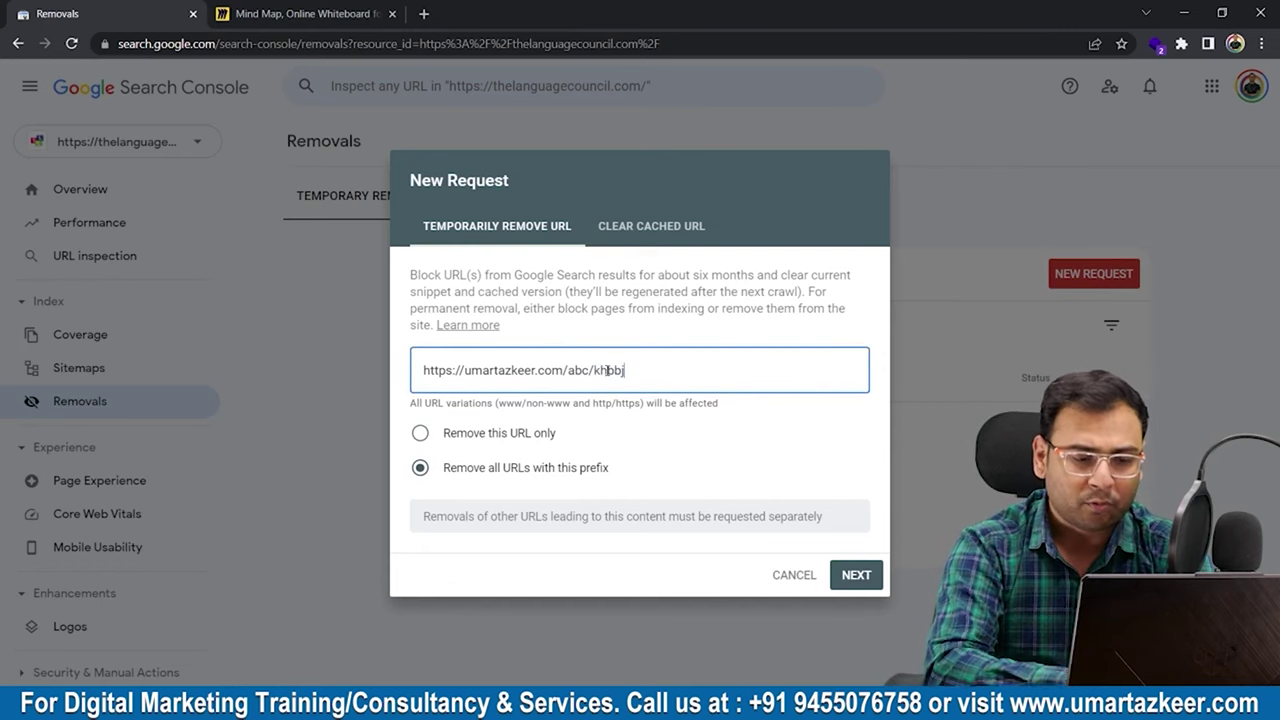
key("BackSpace")
key("BackSpace")
key("BackSpace")
key("BackSpace")
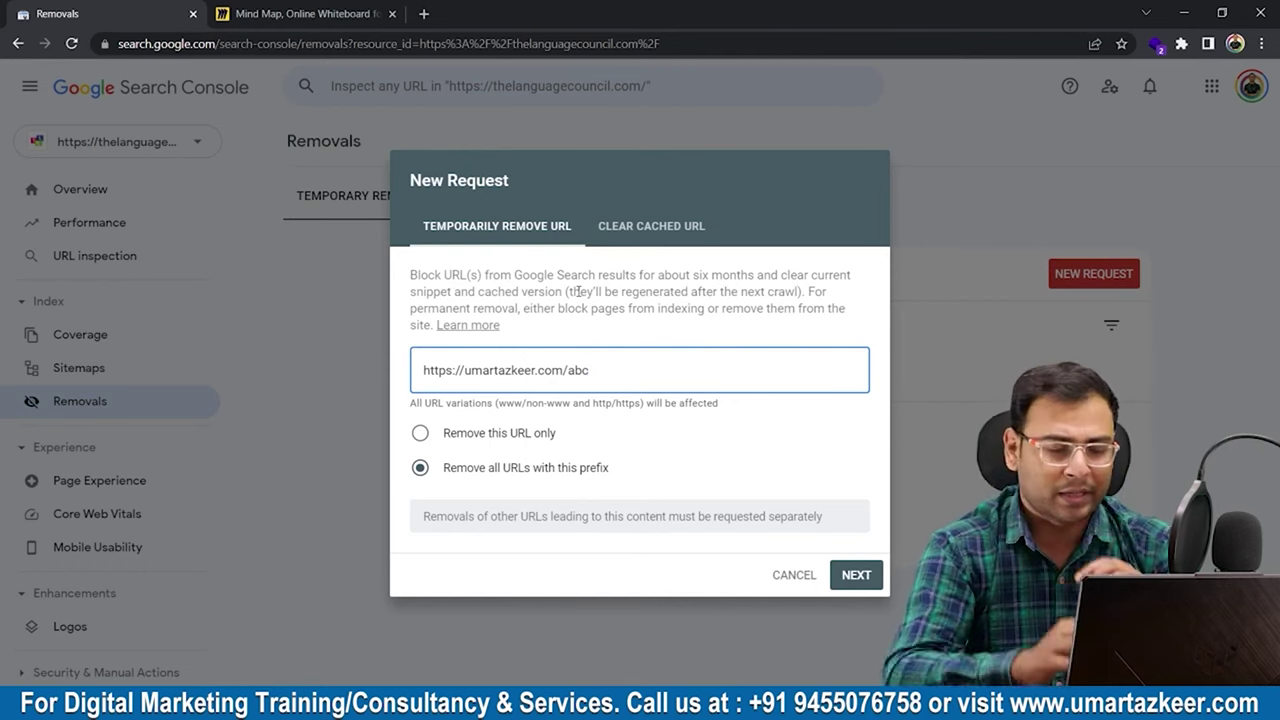
Open Google in a new browser tab and search for "digital marketing".
left_click(345, 14)
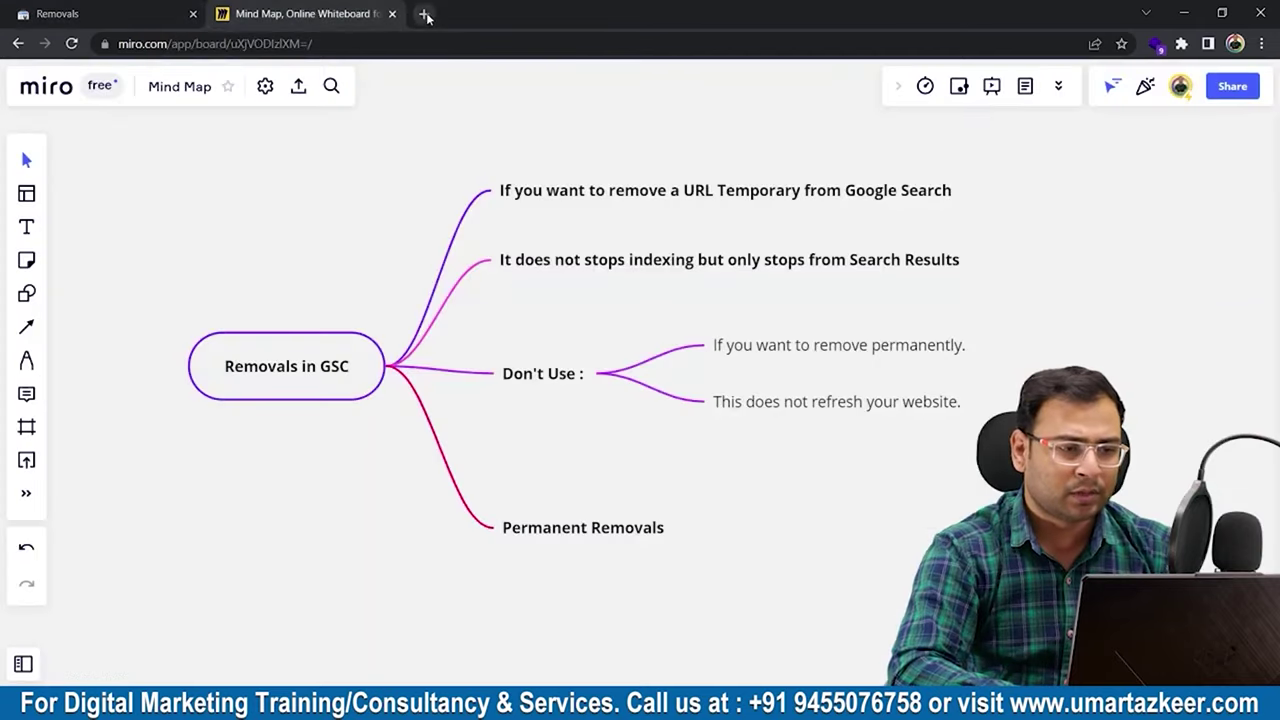
left_click(425, 14)
type("Google")
key("Return")
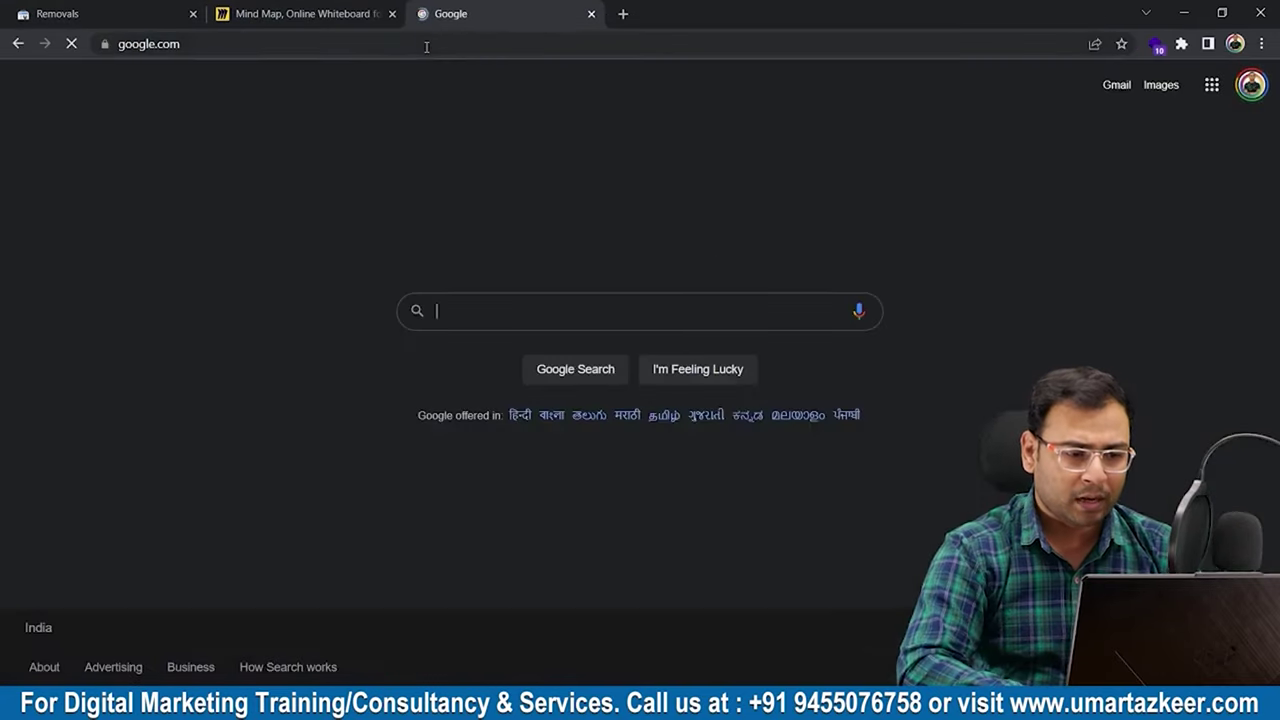
type("D")
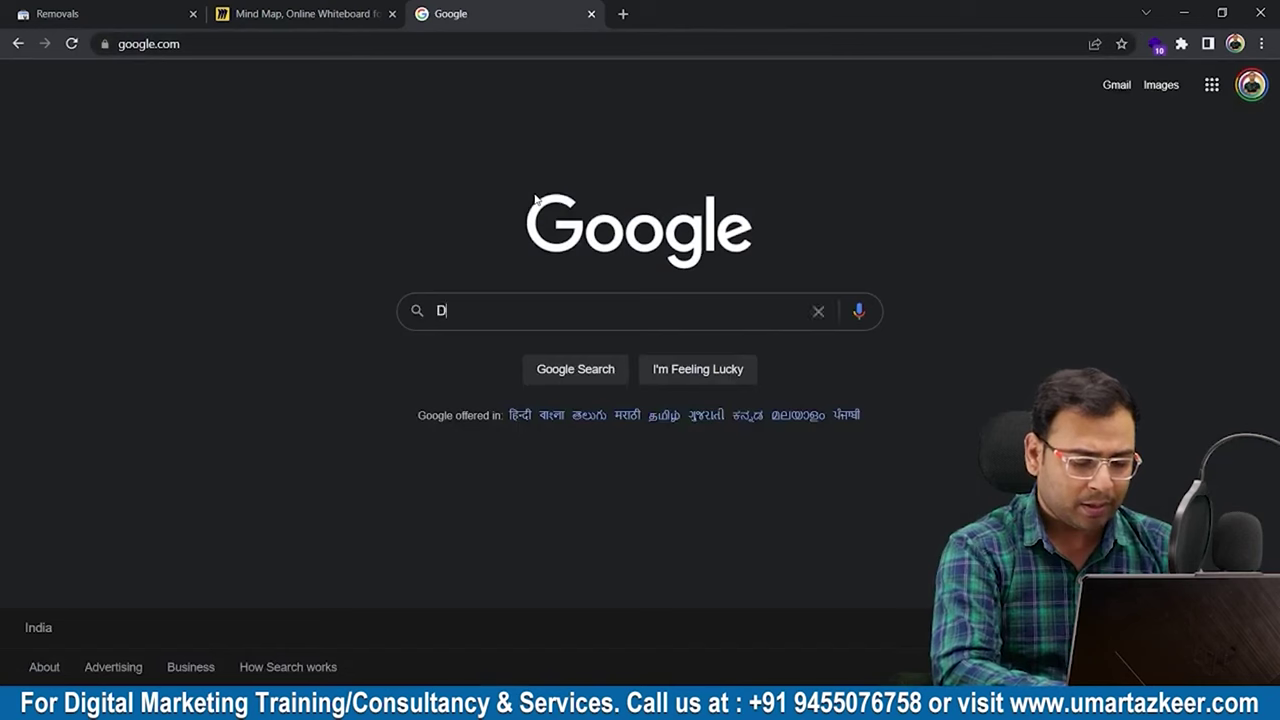
type("igital marieting")
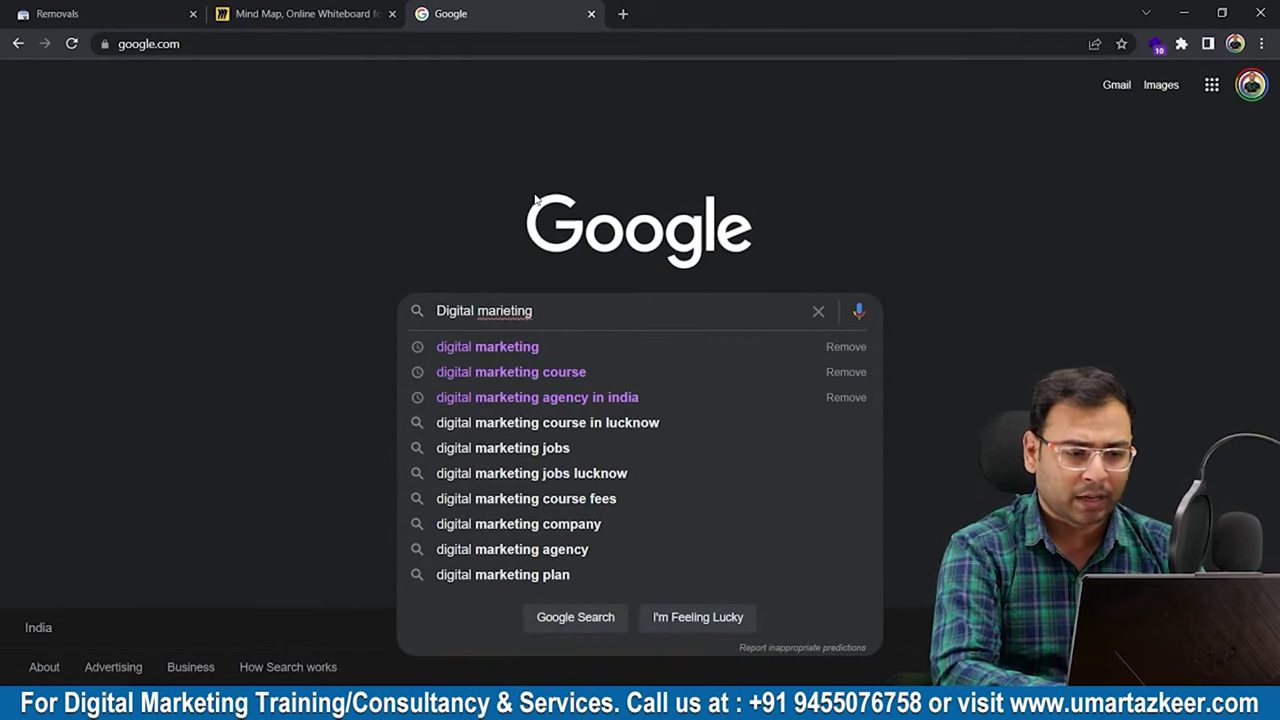
key("Down")
key("Return")
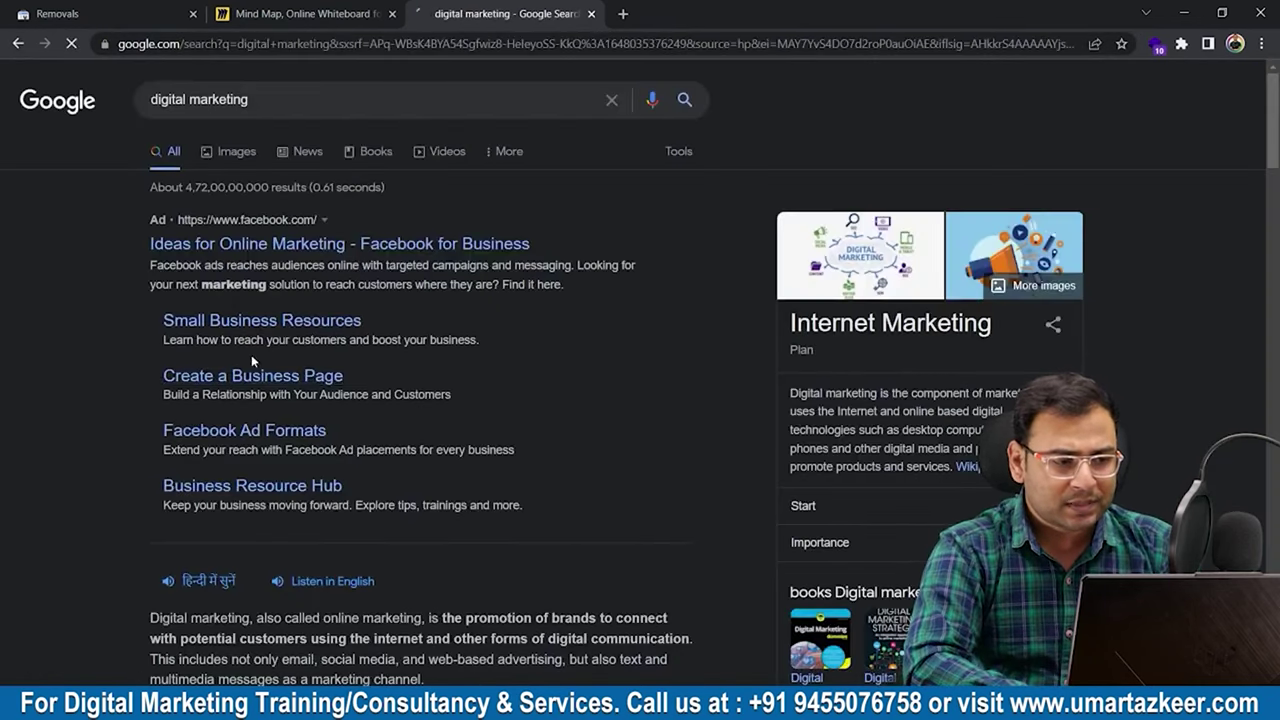
Find the HubSpot Blog result for digital marketing and examine its snippet and "About this result" details.
scroll(587, 545, "down", 8)
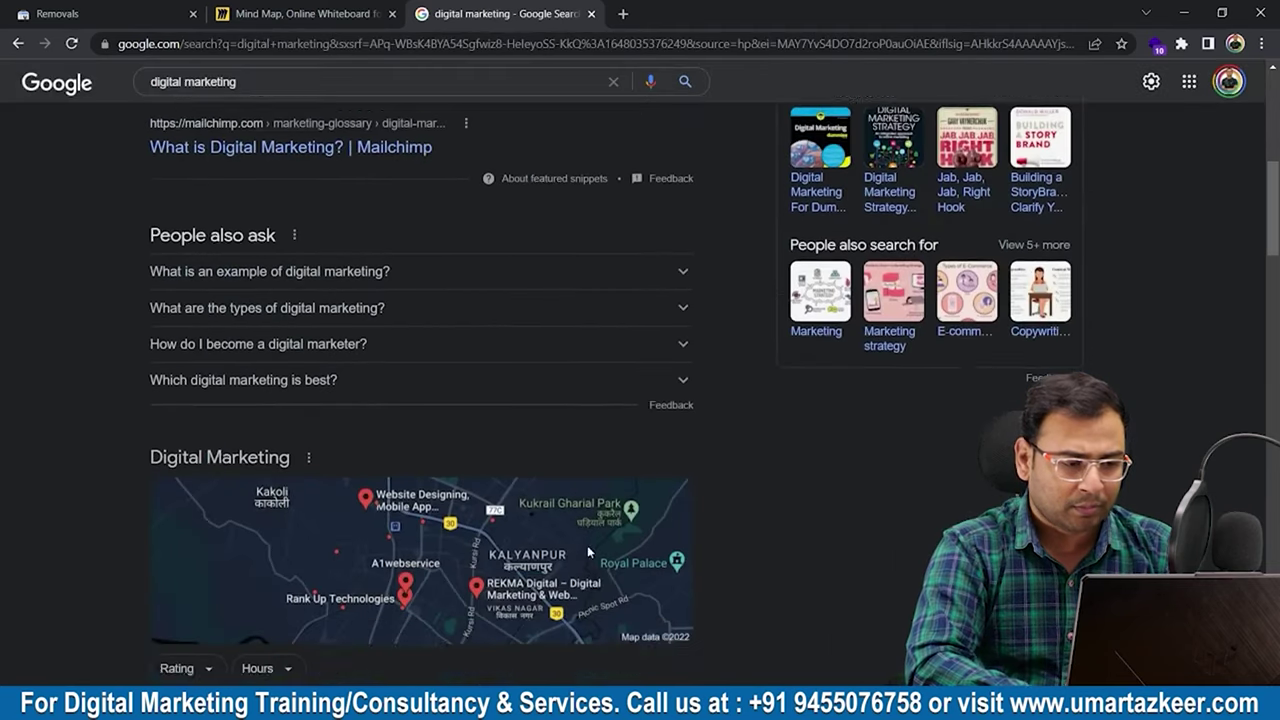
scroll(858, 446, "down", 5)
scroll(858, 451, "down", 3)
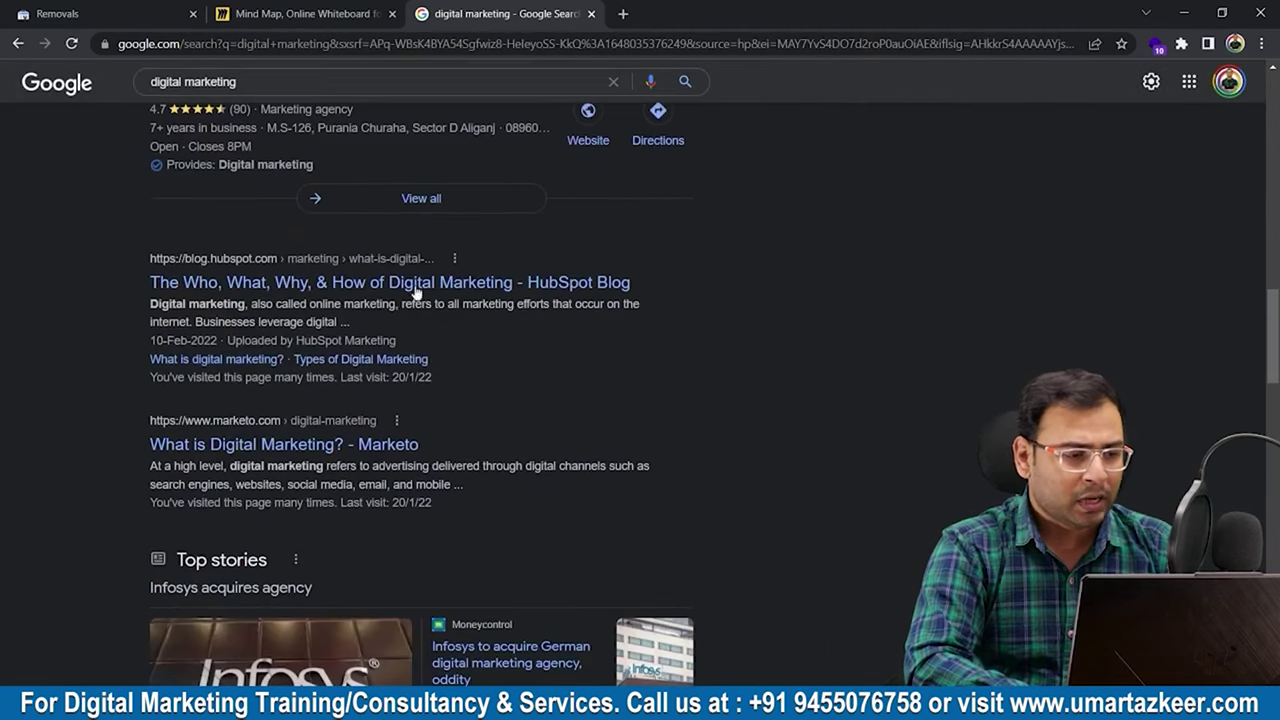
left_click_drag(103, 269, 430, 362)
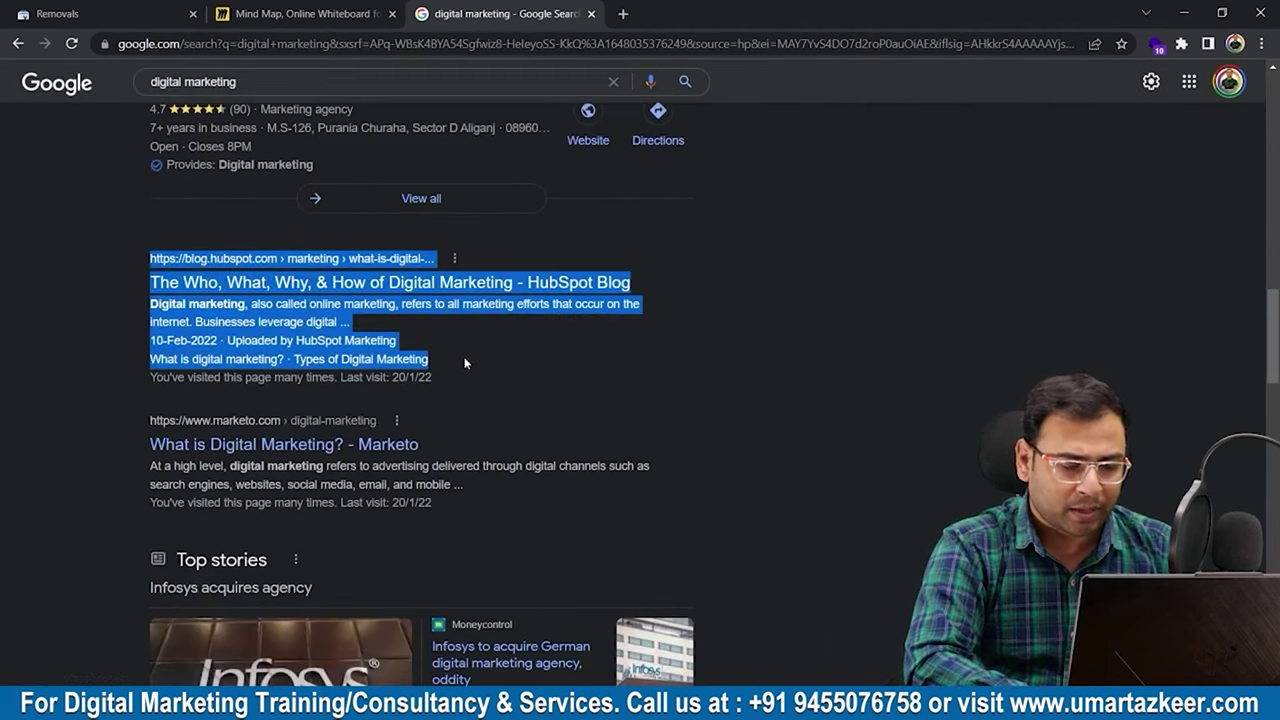
left_click(544, 359)
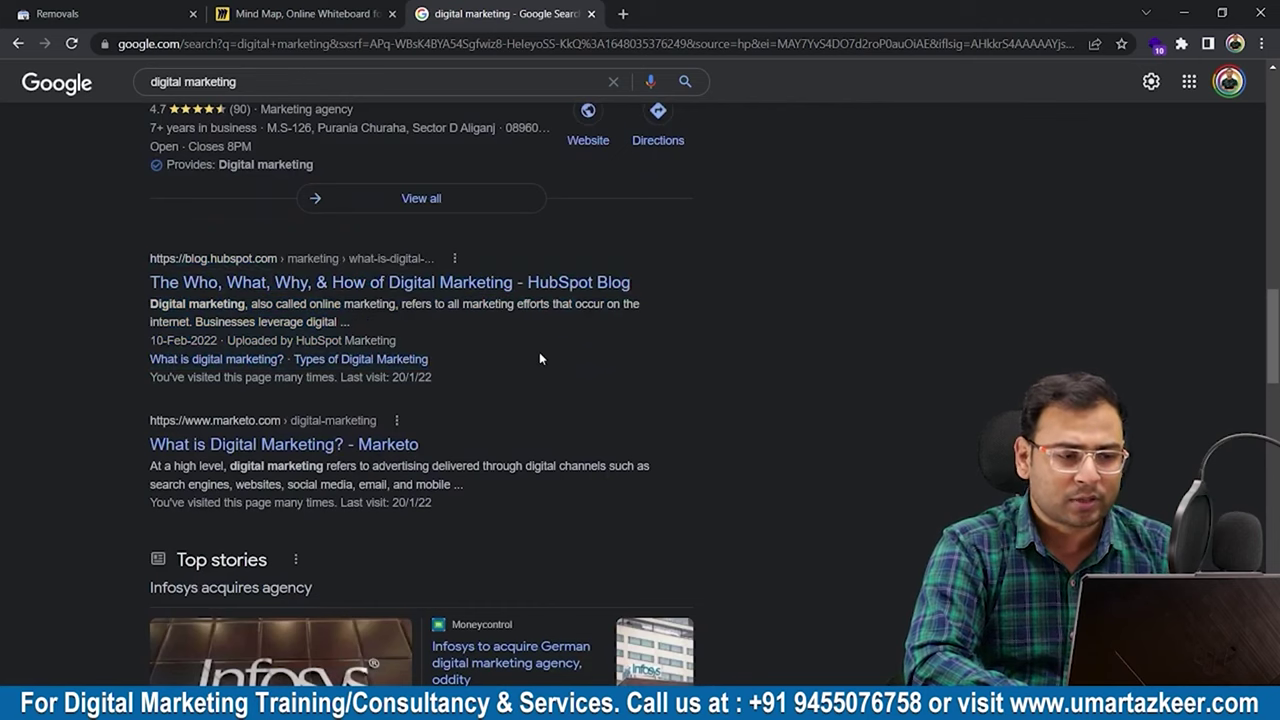
left_click(455, 260)
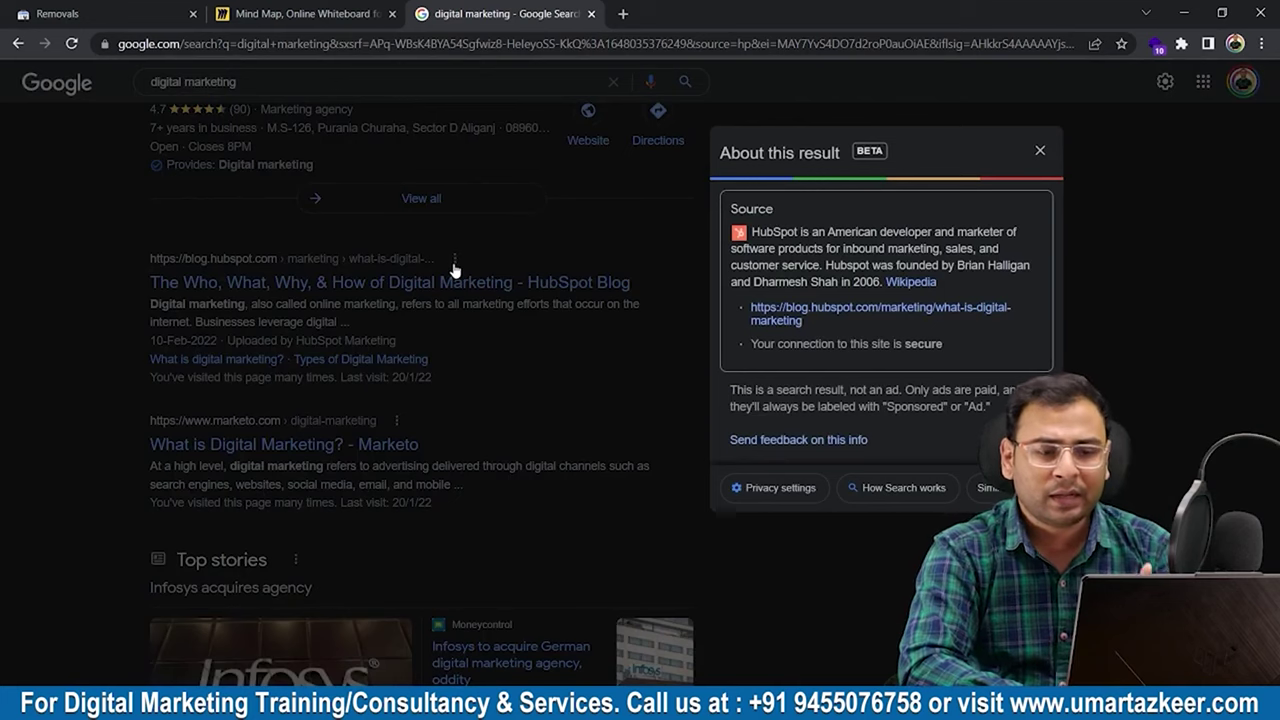
left_click(1040, 153)
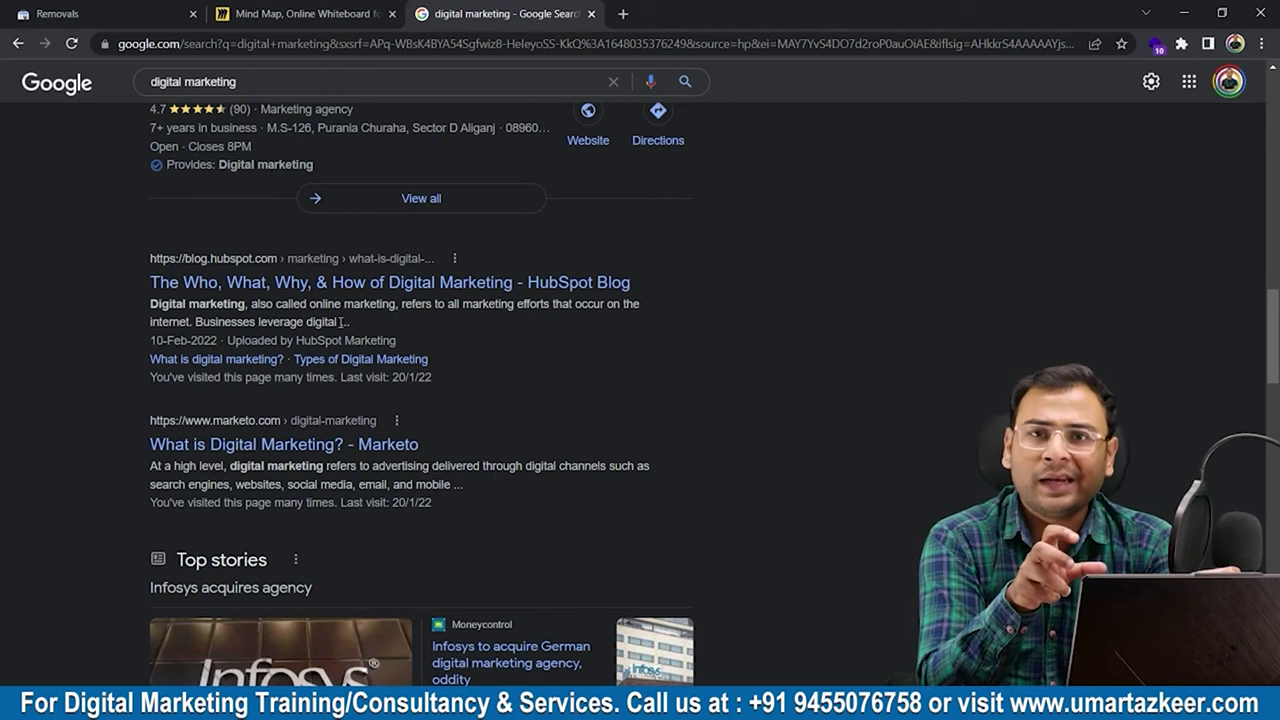
Cancel the open removal request in Search Console and view the outdated content and SafeSearch filtering sections of Removals.
left_click(60, 14)
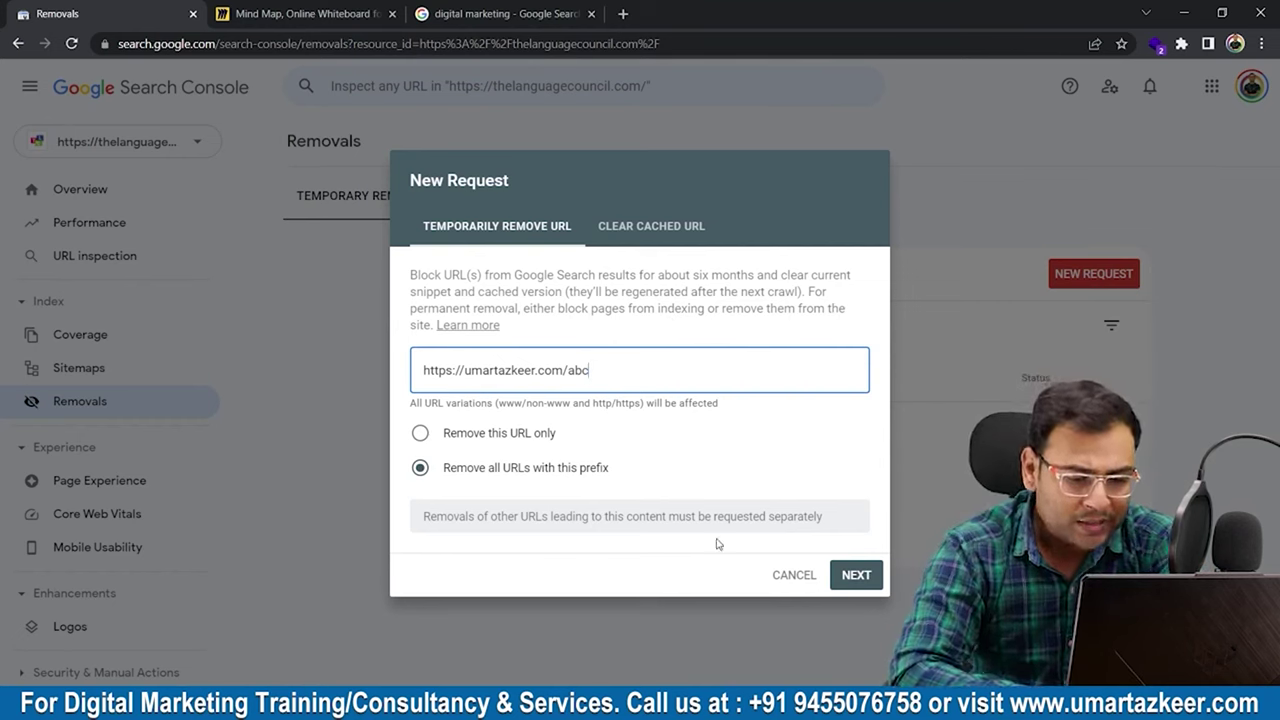
left_click(789, 575)
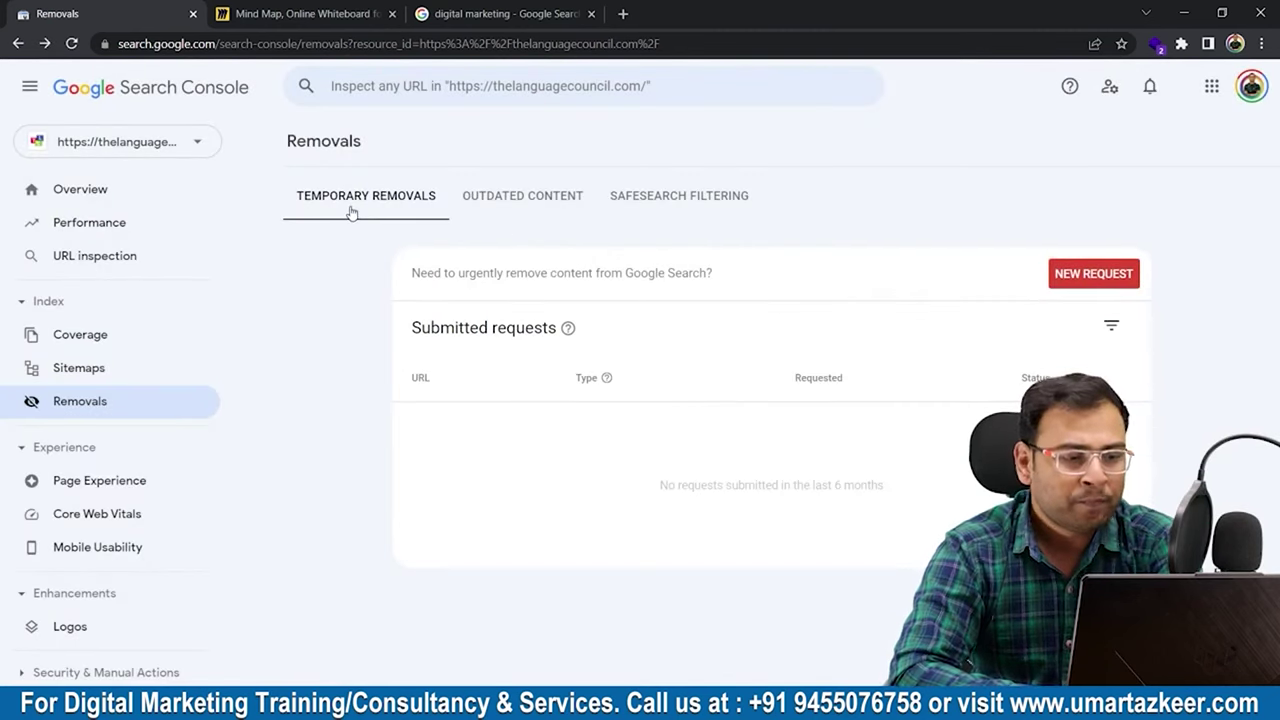
left_click(511, 206)
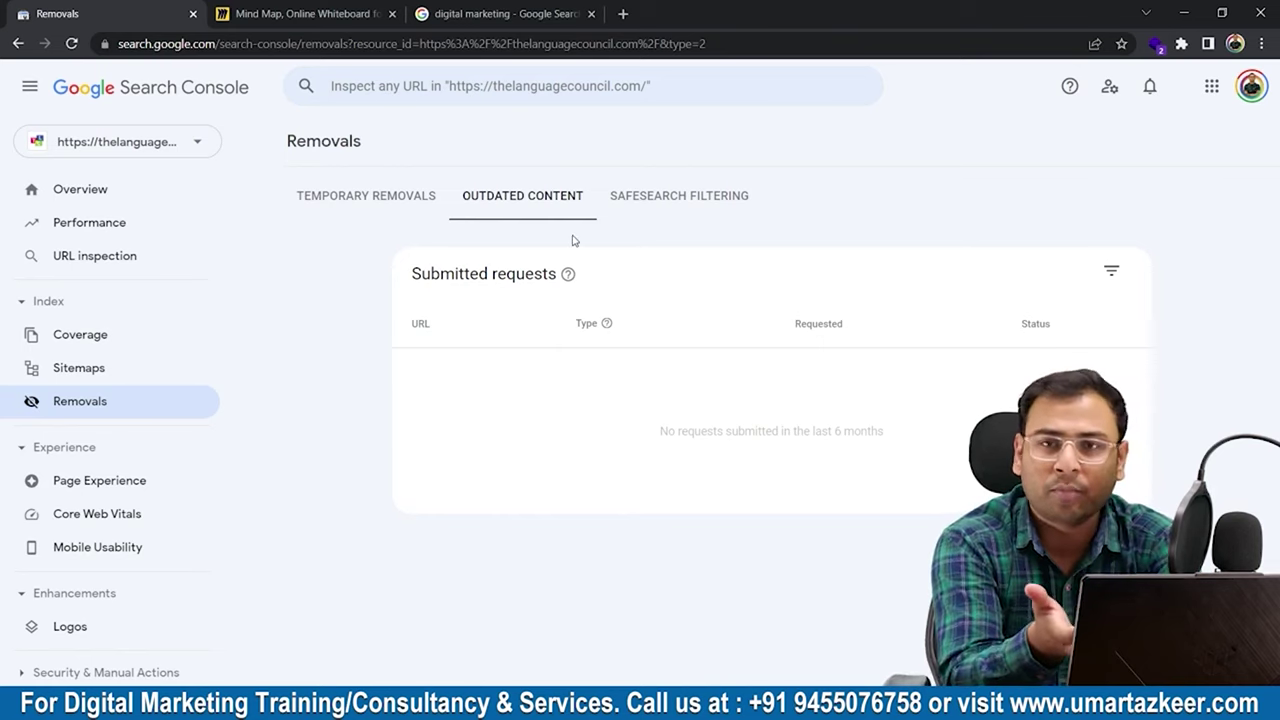
left_click(405, 198)
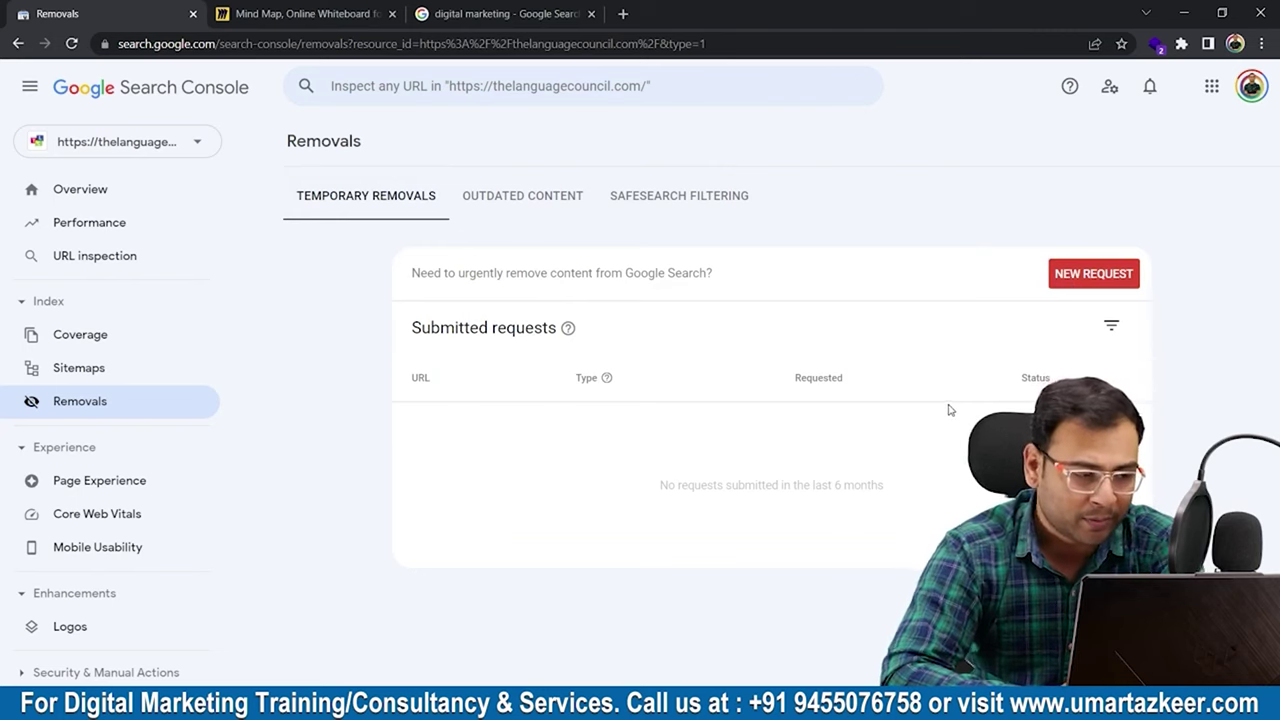
left_click(682, 195)
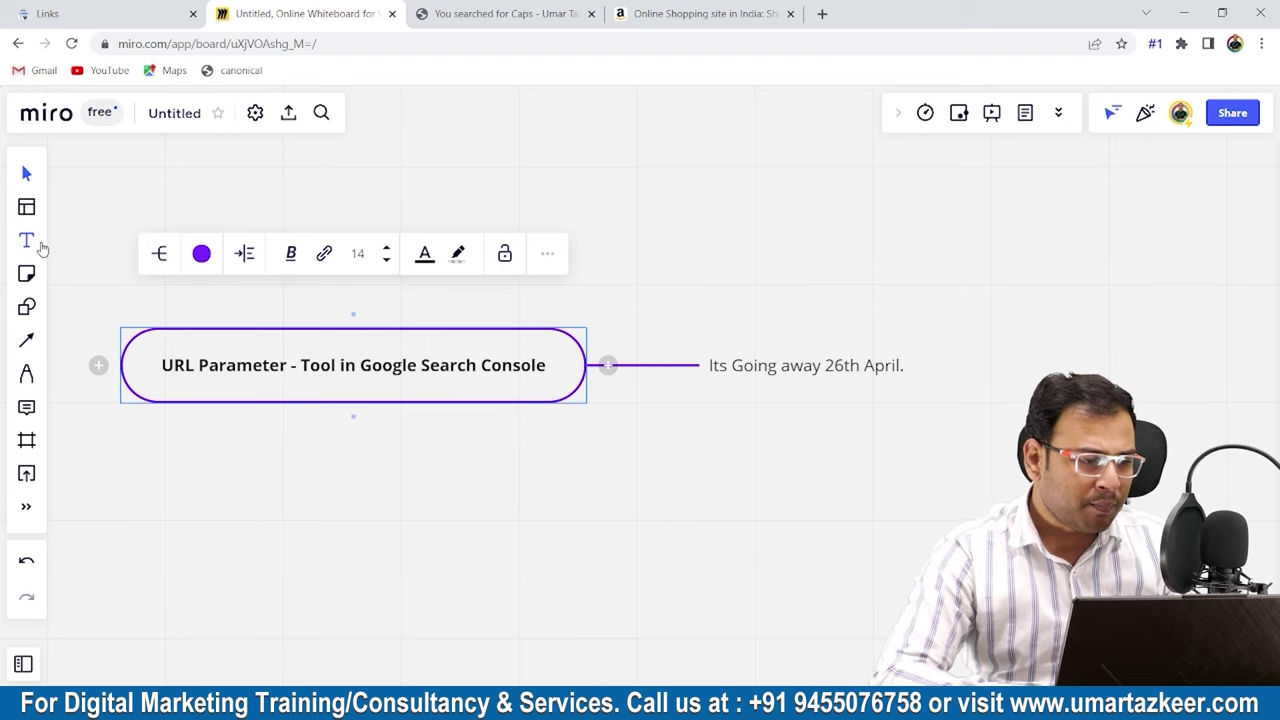
Open the legacy URL parameters tool for the property in Search Console and read its availability notice.
left_click(128, 8)
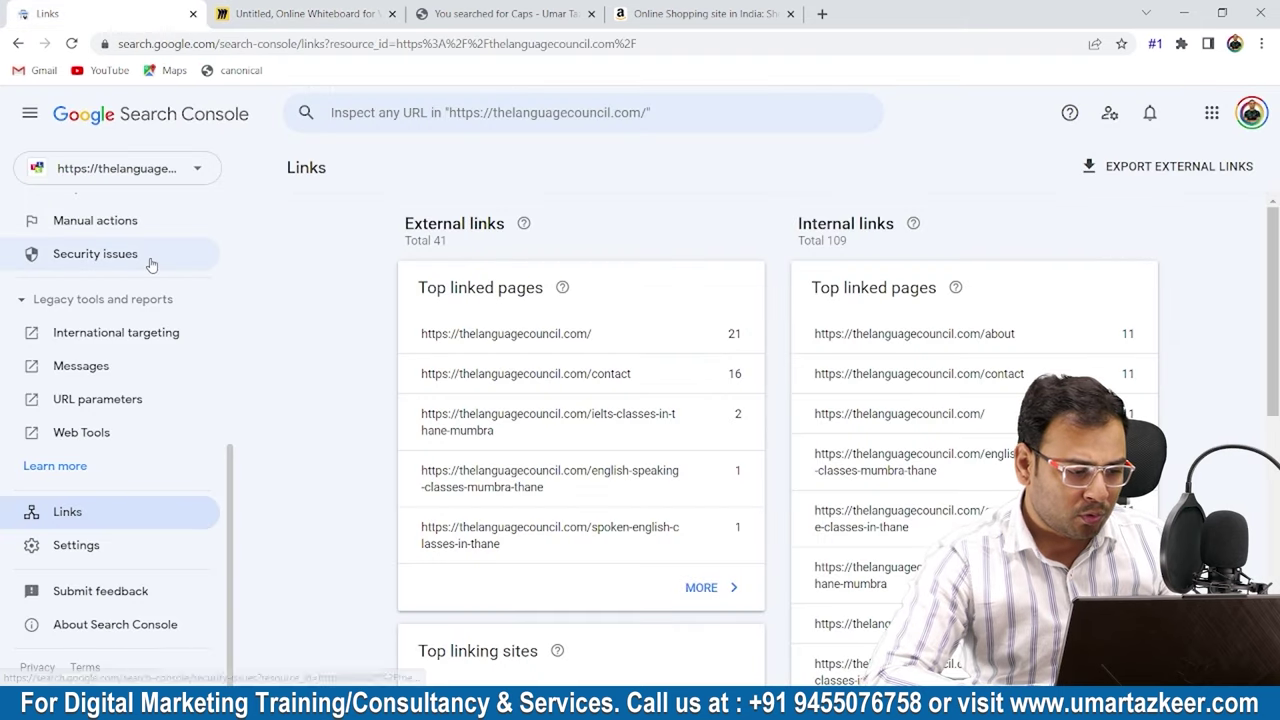
scroll(147, 408, "up", 2)
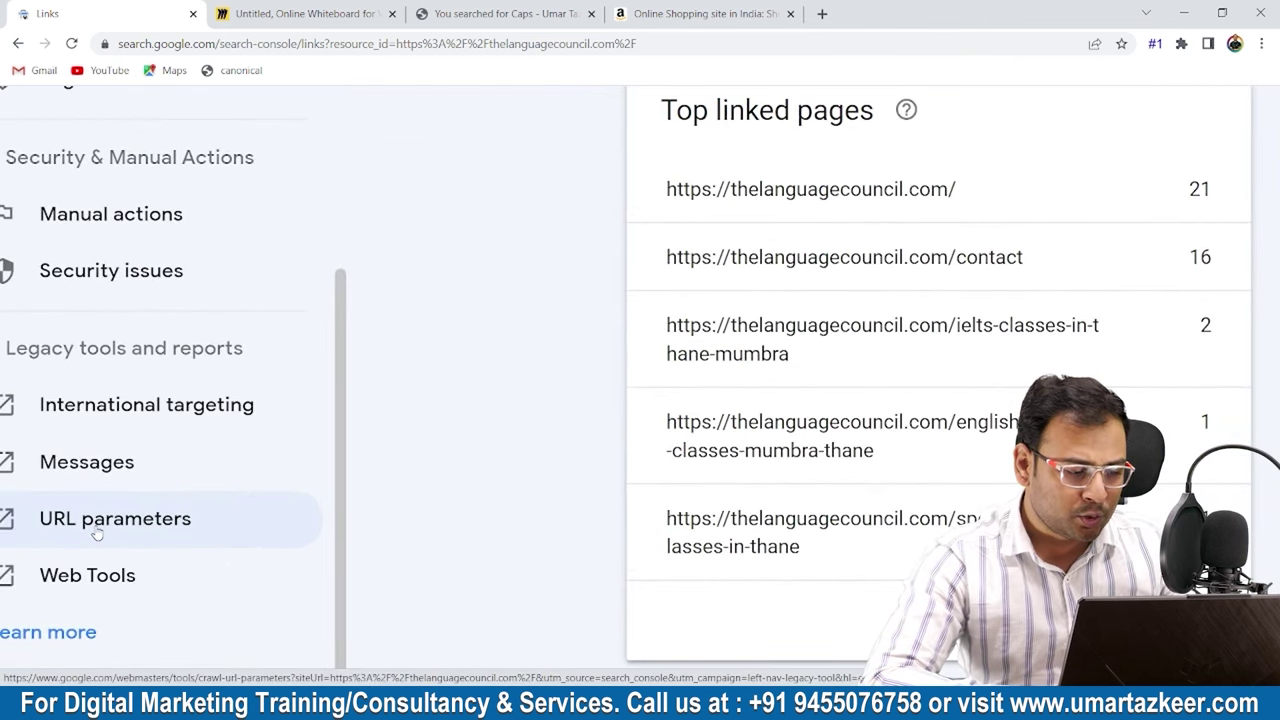
left_click(92, 532)
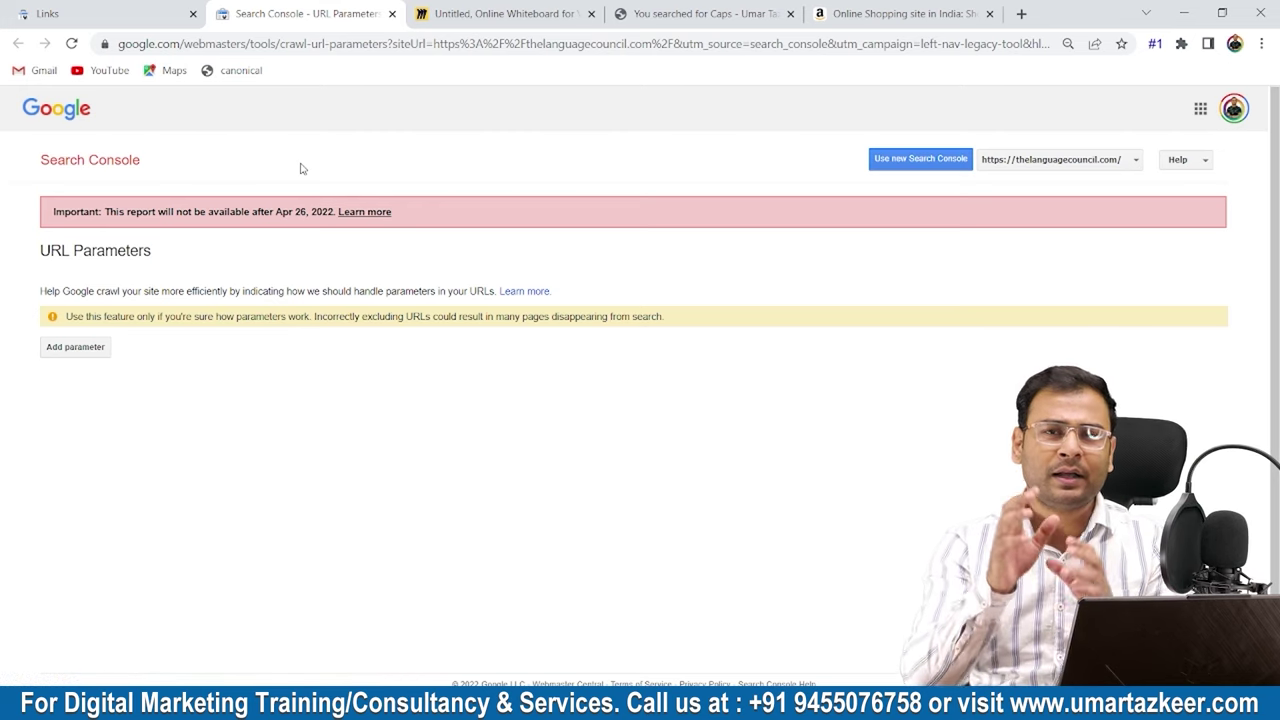
scroll(300, 168, "up", 4)
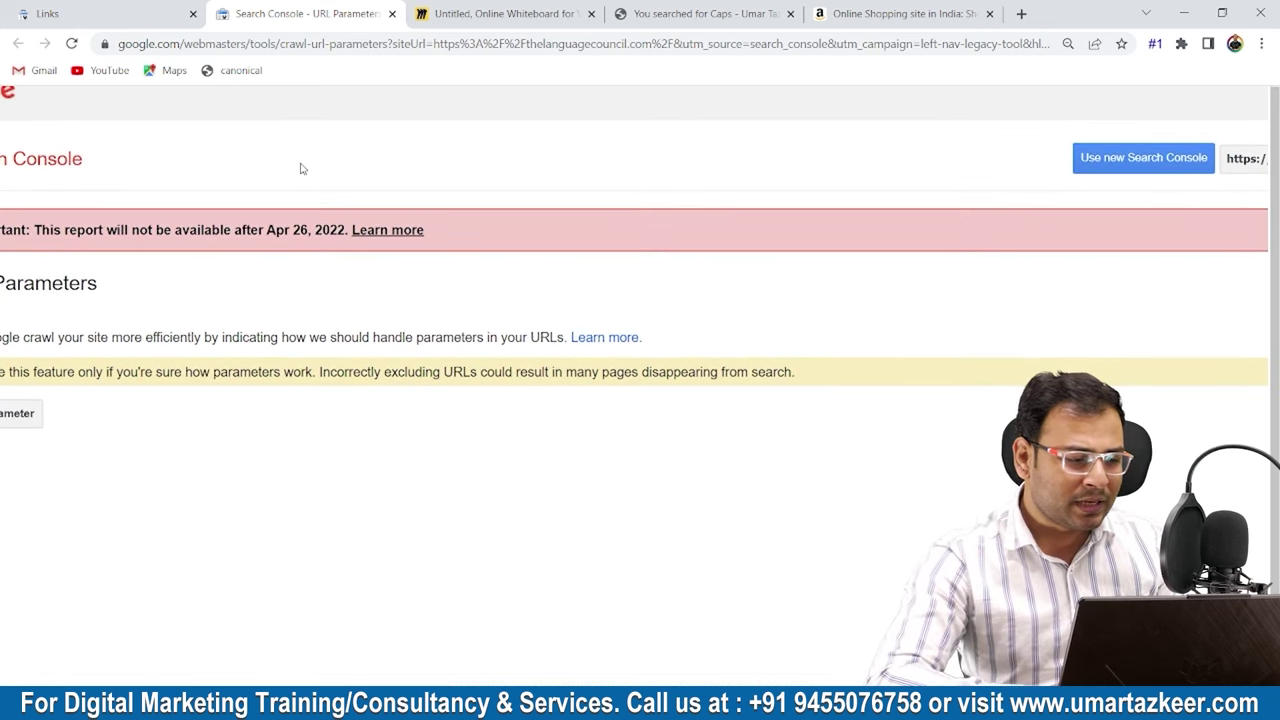
scroll(300, 168, "down", 1)
left_click_drag(82, 214, 203, 216)
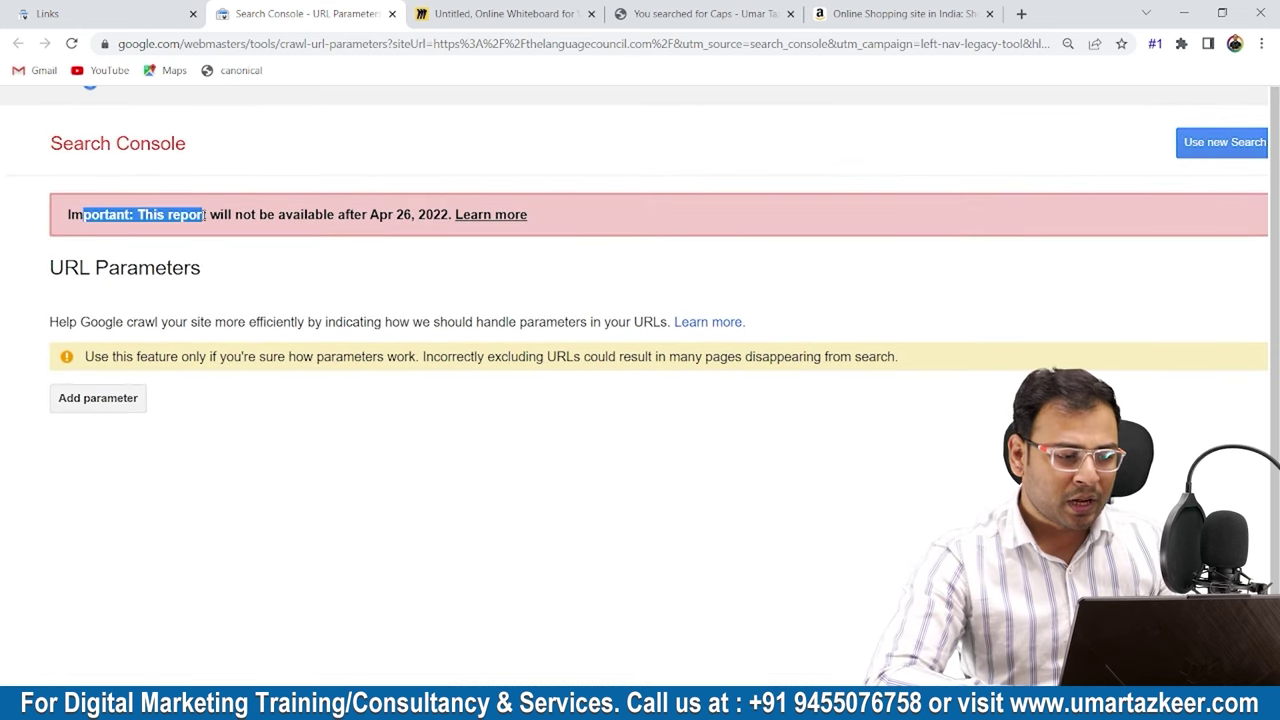
scroll(280, 266, "up", 1)
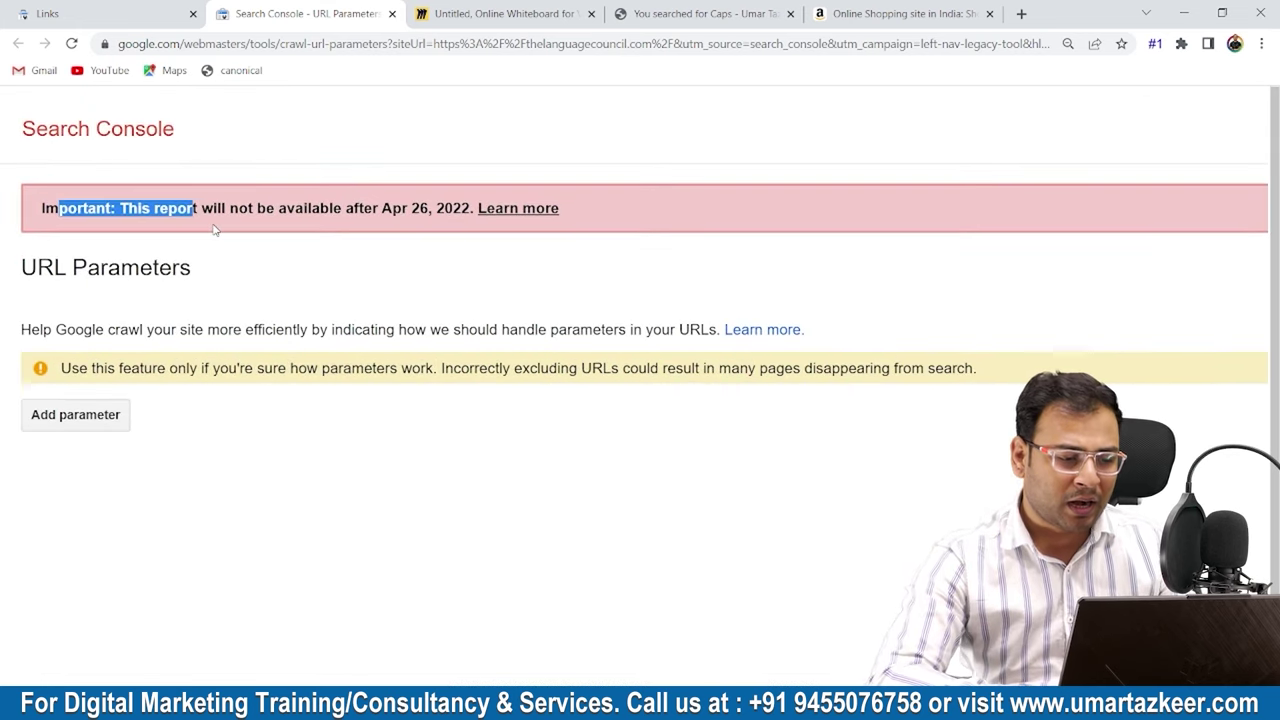
Launch Notepad and reposition its blank window over the URL Parameters page.
key("super+r")
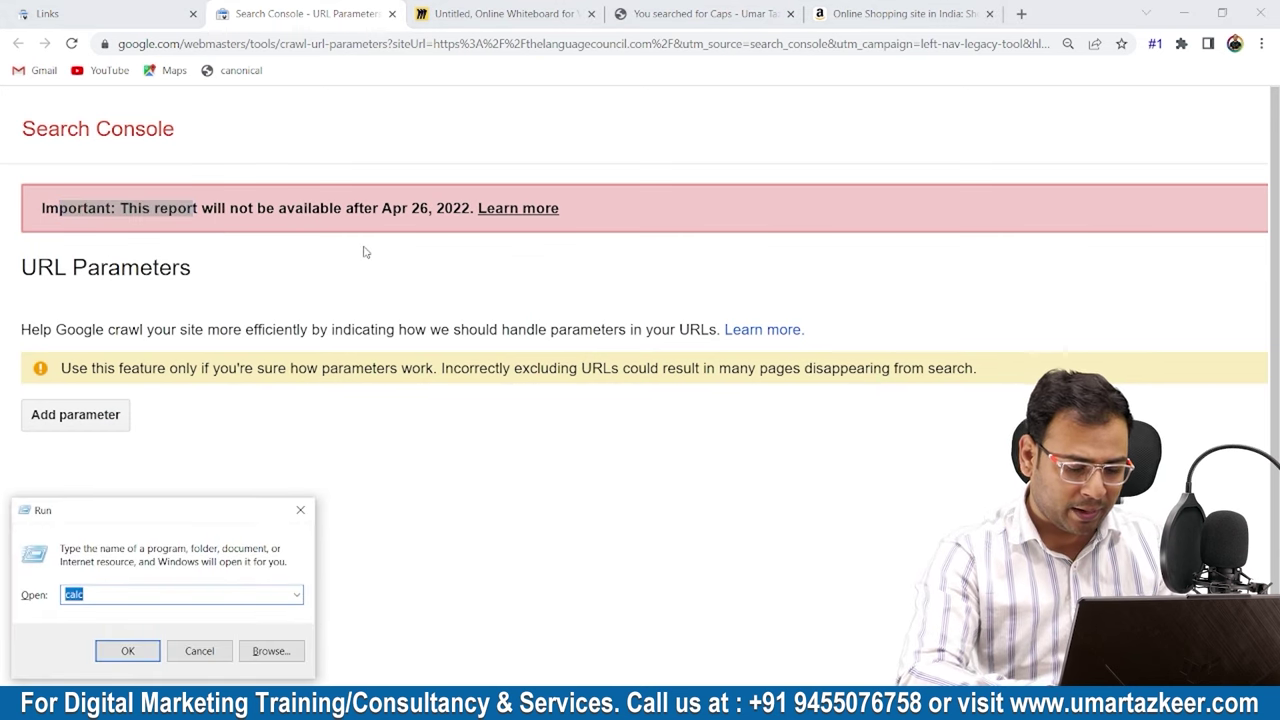
type("notepad")
key("Return")
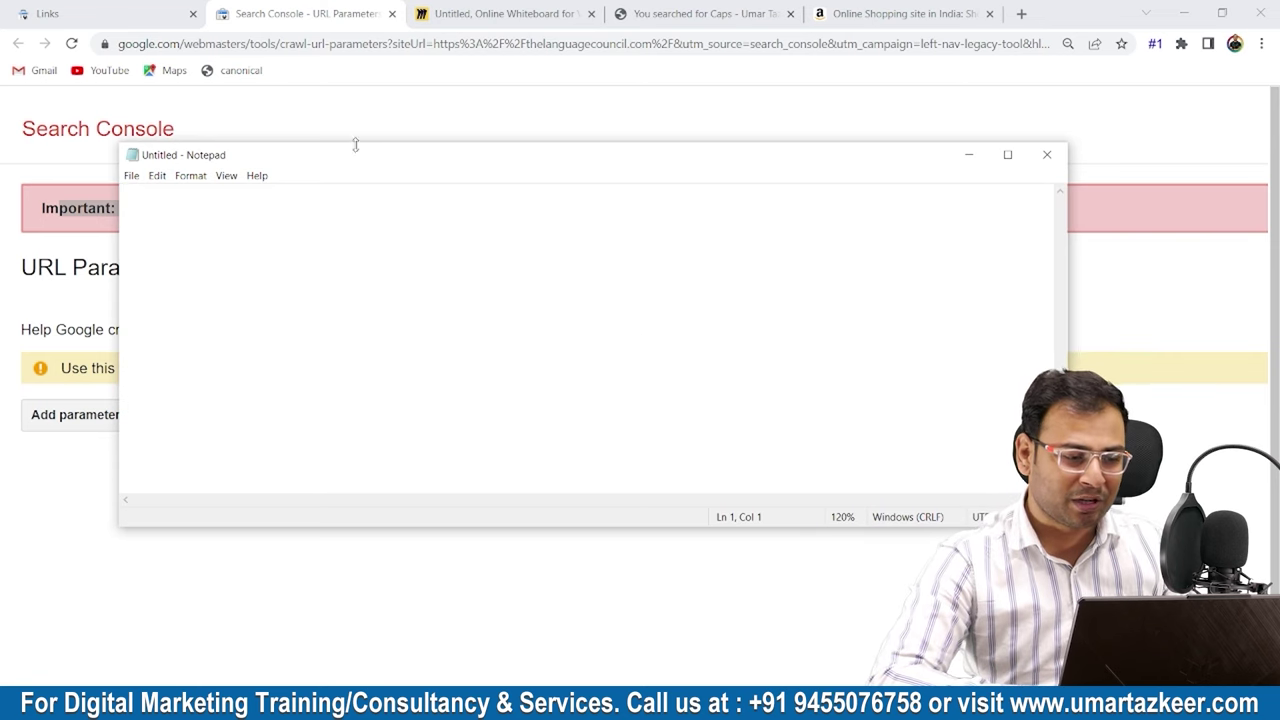
left_click_drag(351, 156, 512, 210)
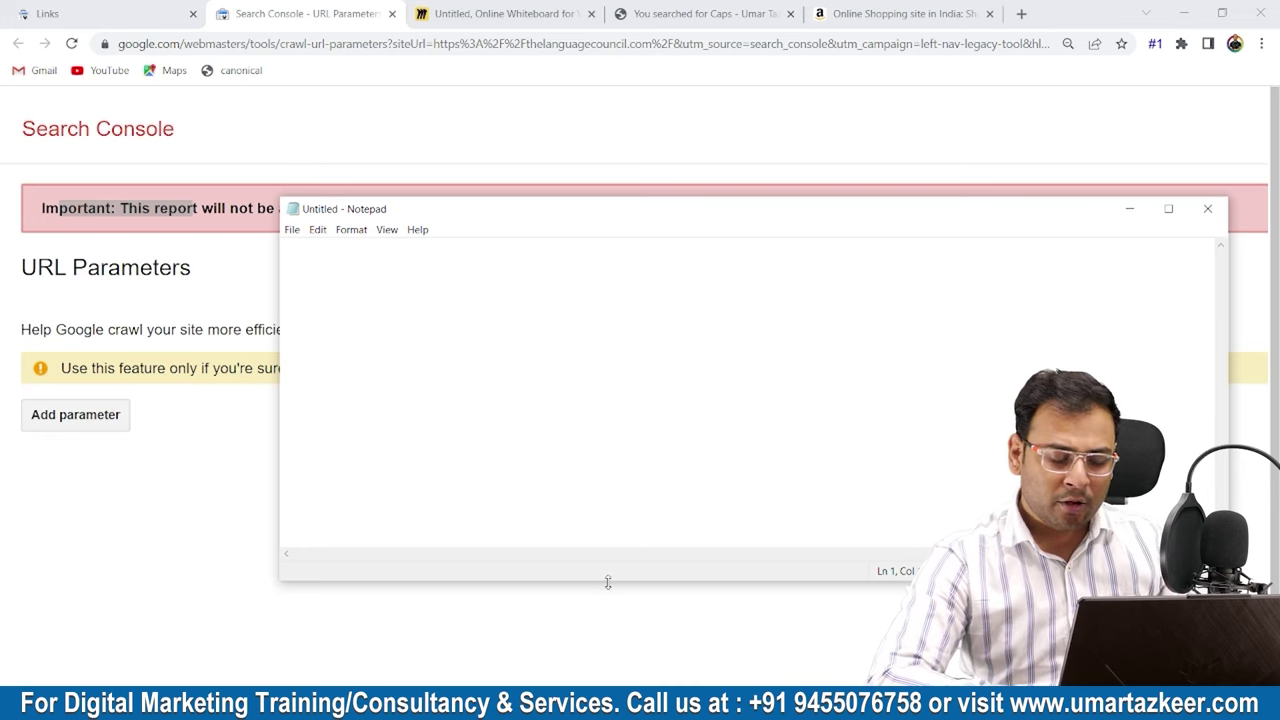
left_click_drag(610, 582, 612, 650)
left_click_drag(641, 214, 611, 163)
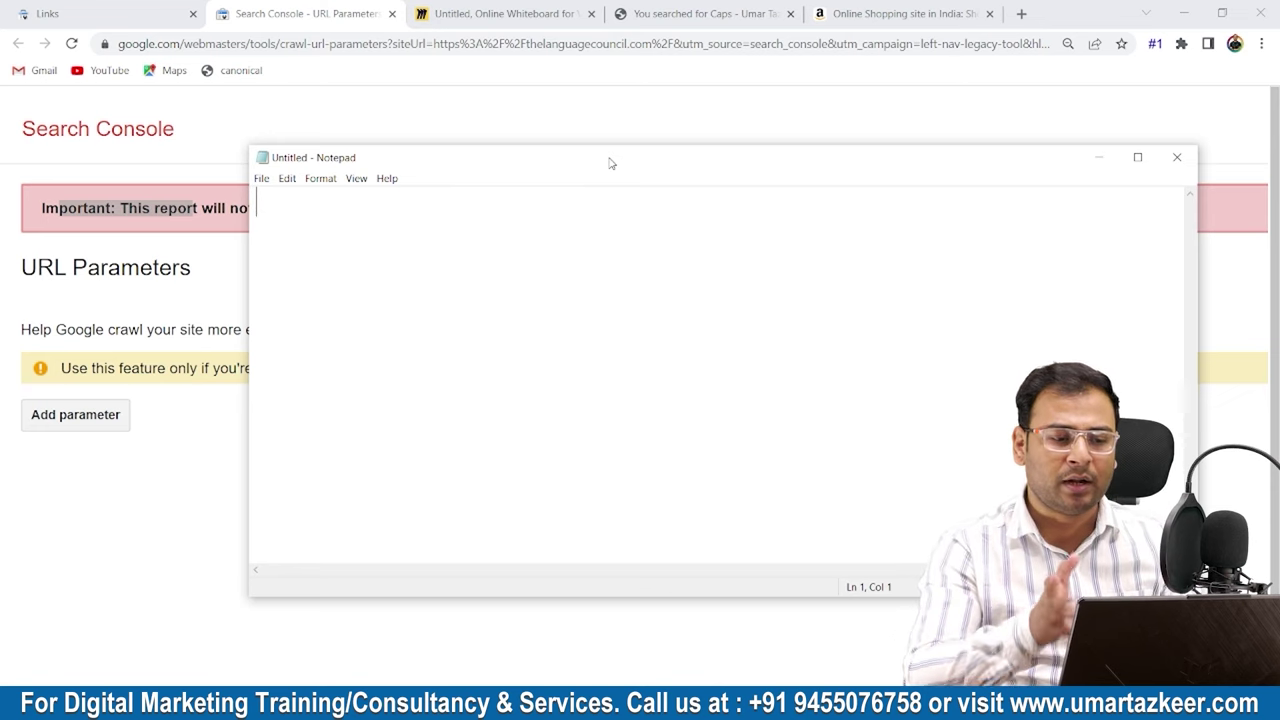
Switch to the demo store site and load its homepage by removing the ?s=Caps query from the address.
left_click(757, 9)
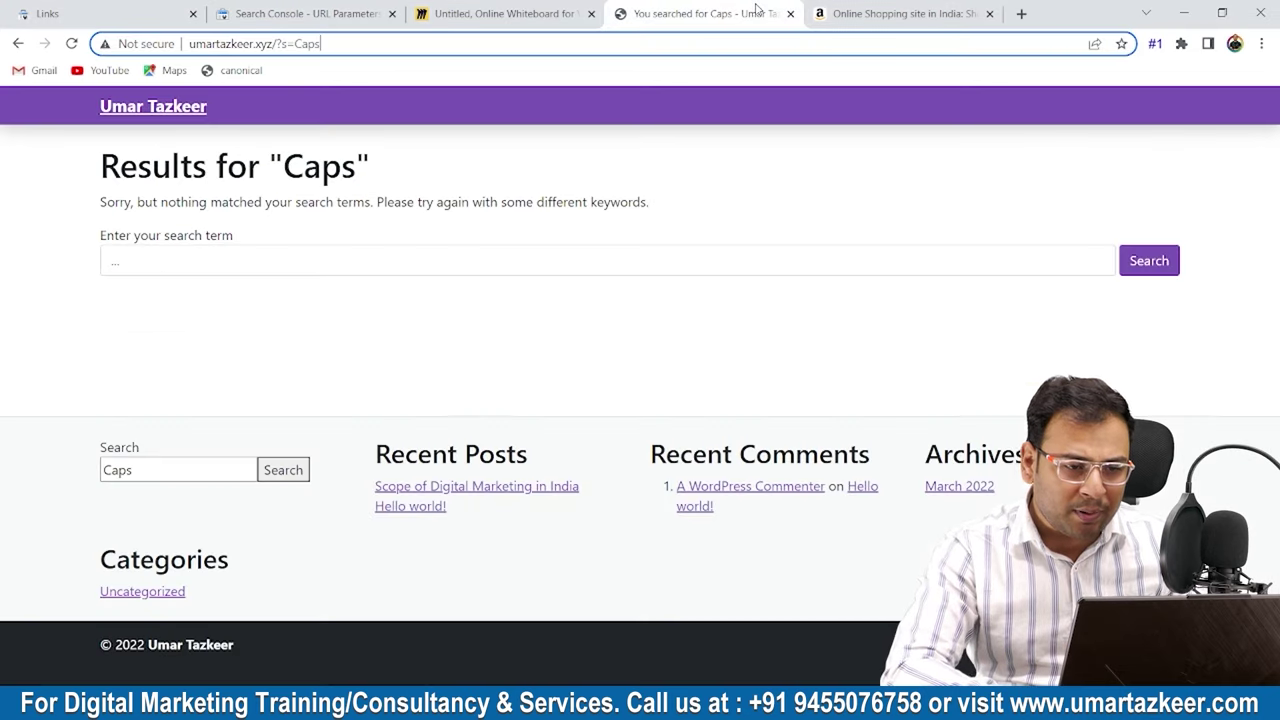
left_click_drag(276, 44, 320, 44)
key("BackSpace")
key("Return")
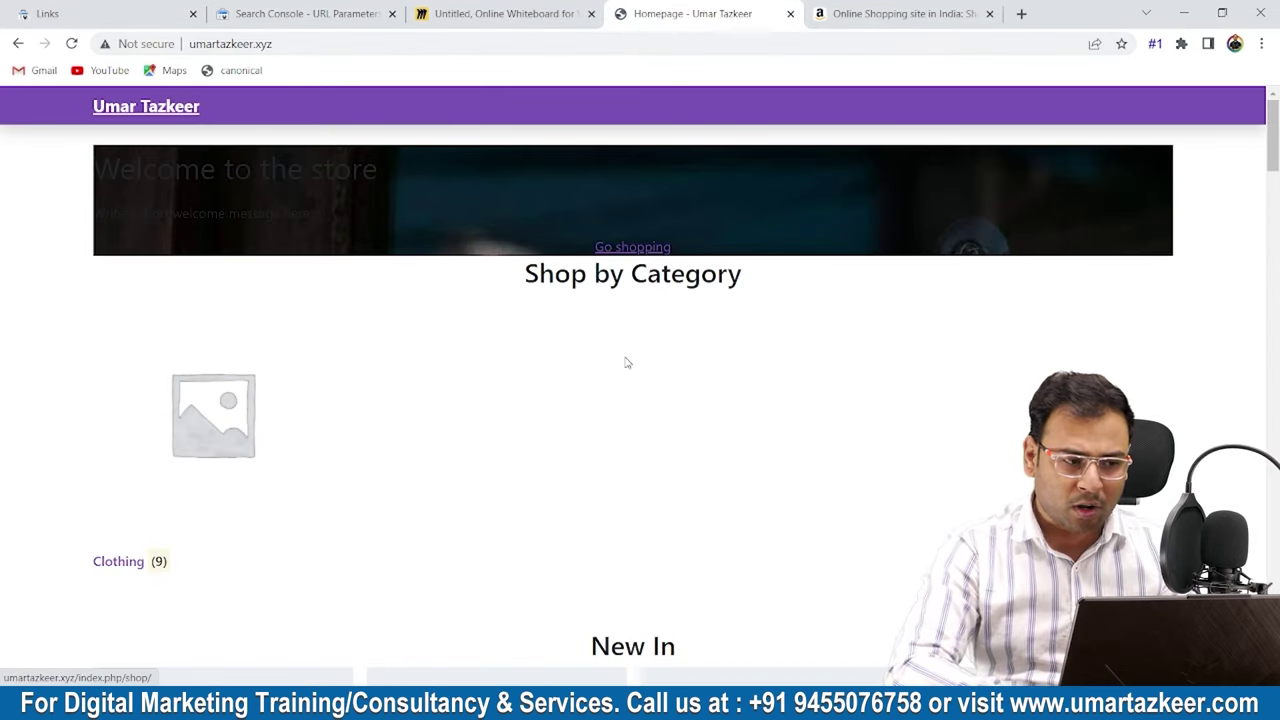
Find the V-Neck T-Shirt among the homepage products, open its product page and select the page address.
scroll(627, 363, "down", 3)
scroll(626, 362, "down", 10)
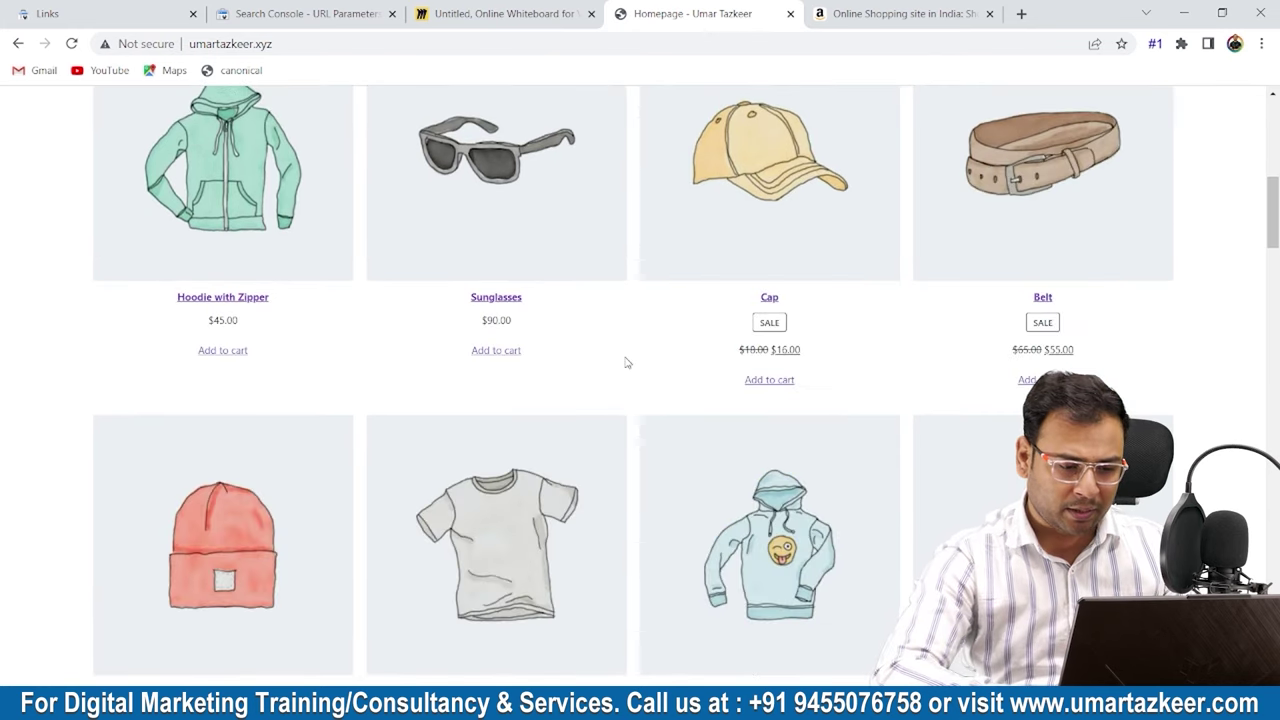
scroll(626, 362, "up", 1)
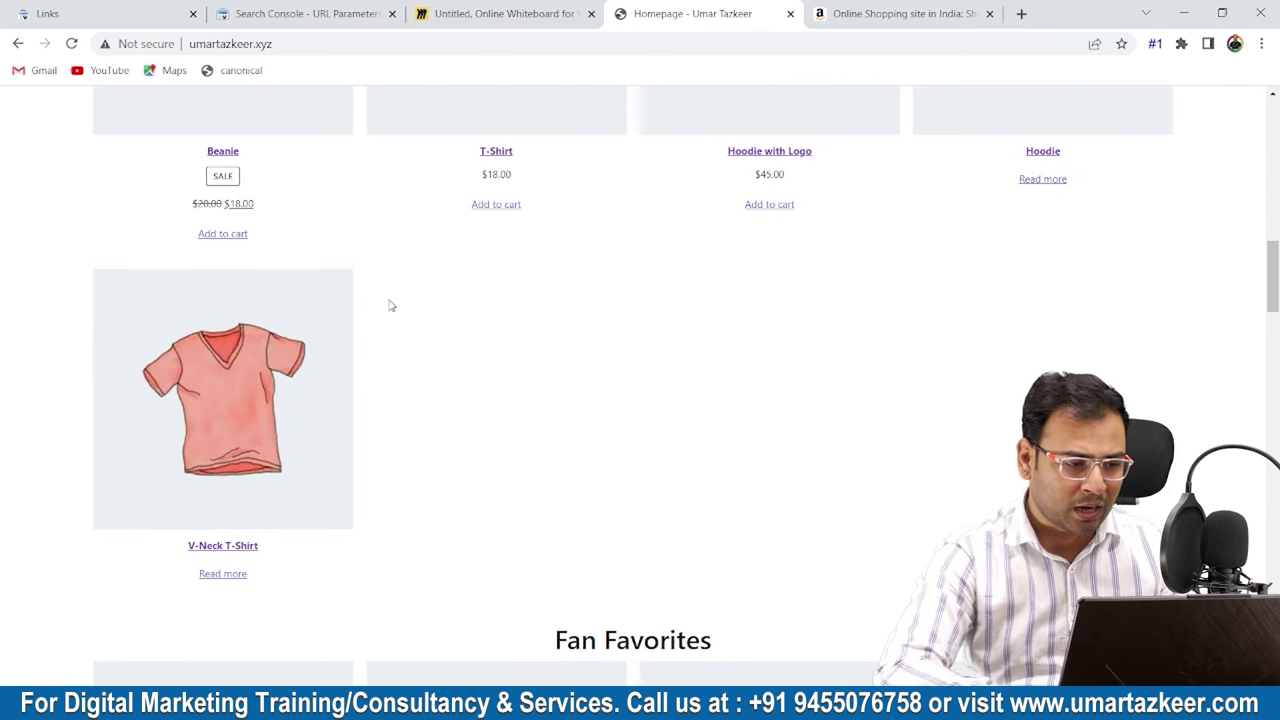
left_click(228, 385)
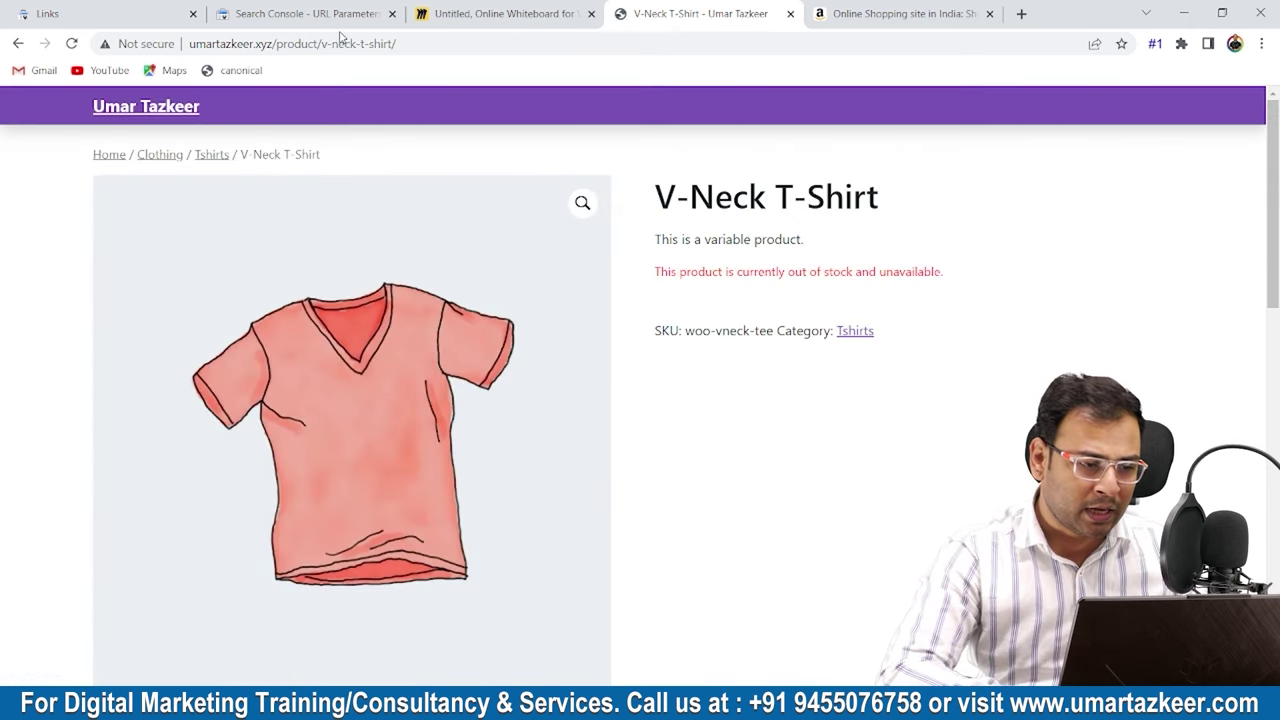
left_click(342, 44)
Search the demo store for "new" and highlight the ?s parameter in the results page address.
scroll(933, 503, "down", 3)
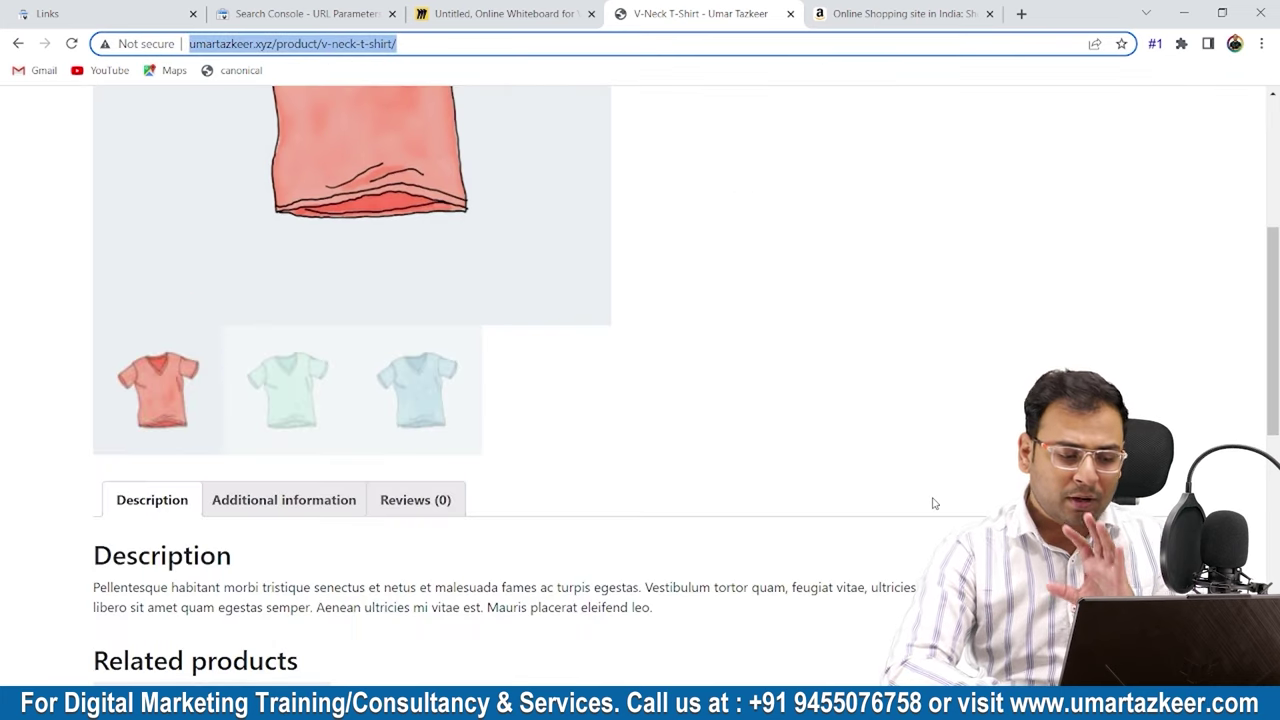
scroll(933, 503, "down", 6)
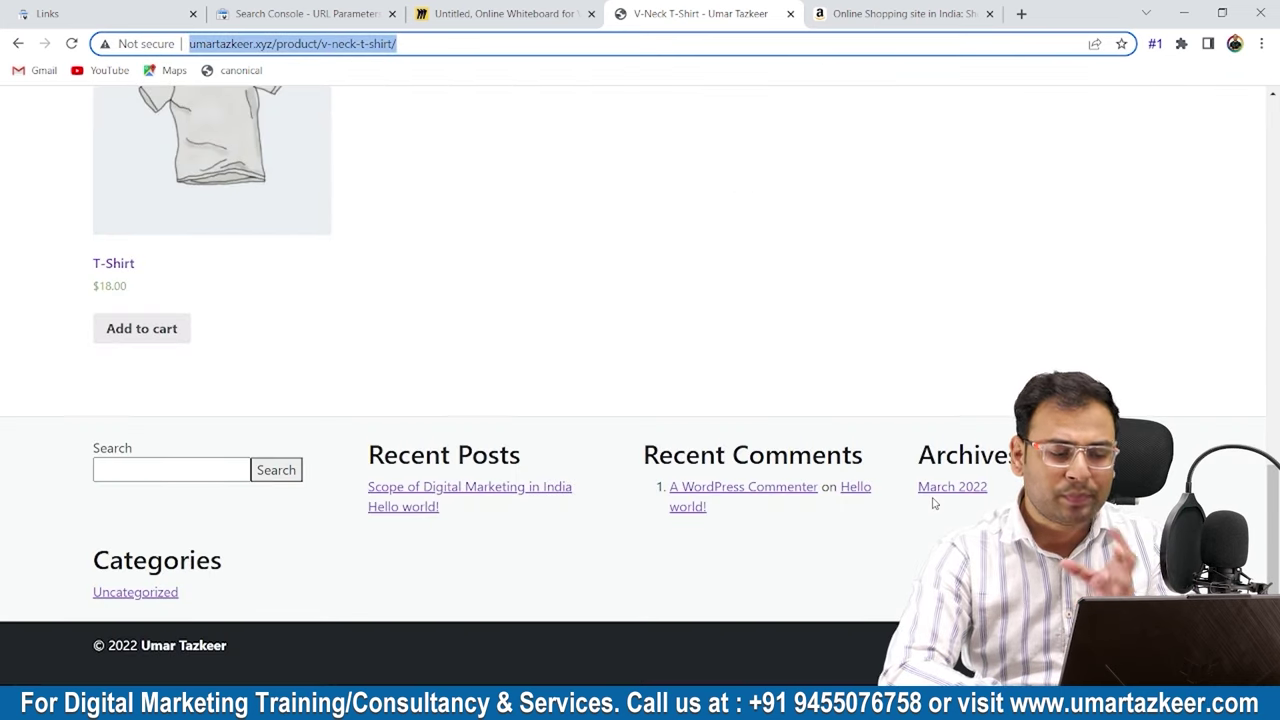
left_click(152, 466)
type("new")
key("Return")
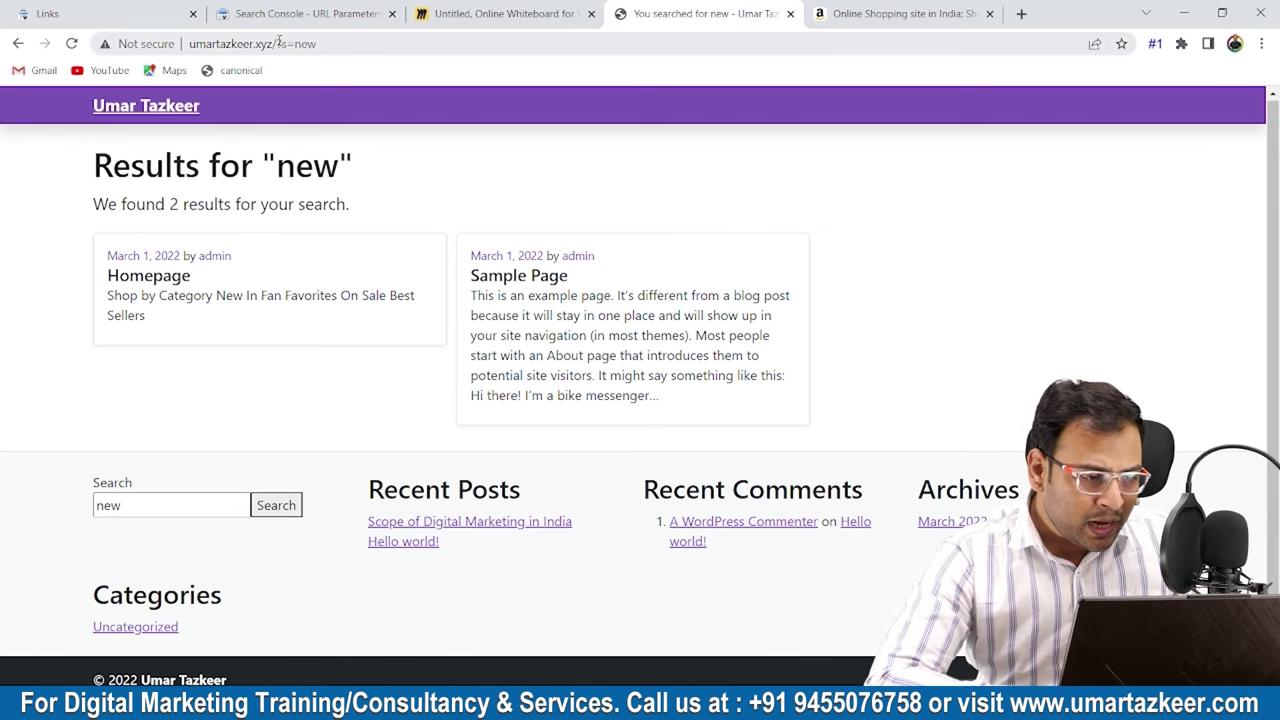
left_click(281, 43)
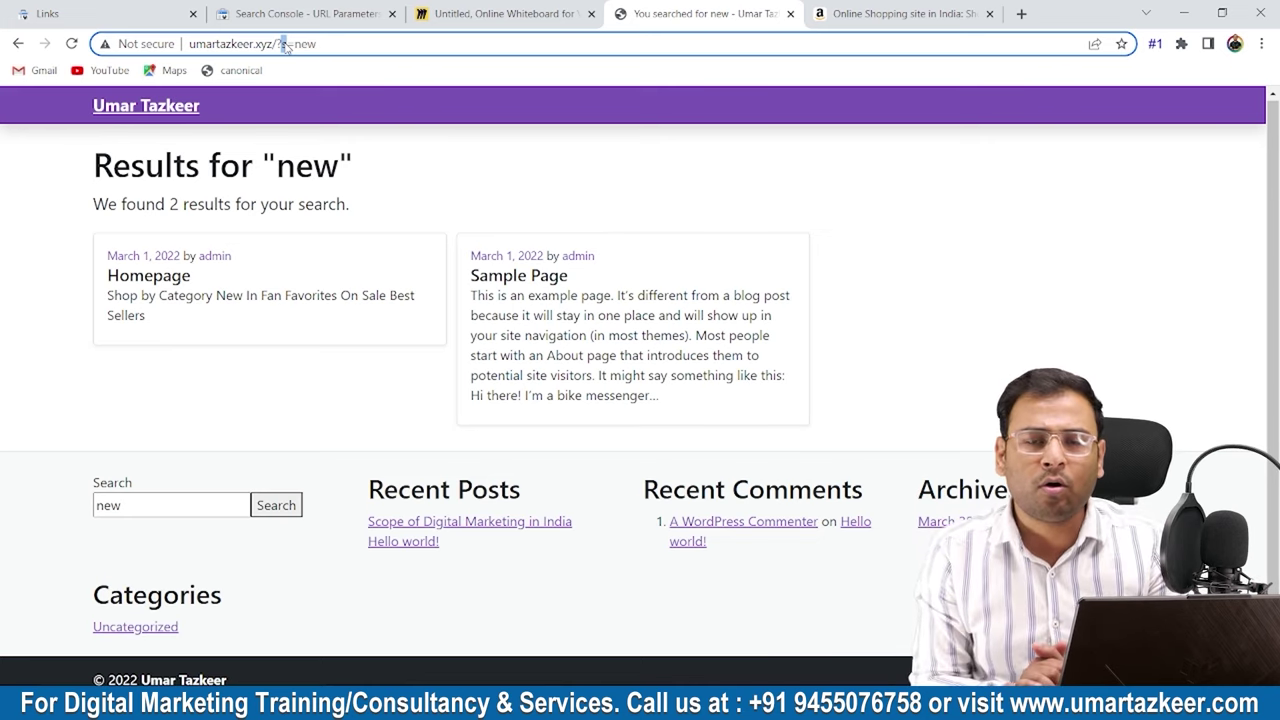
left_click(331, 43)
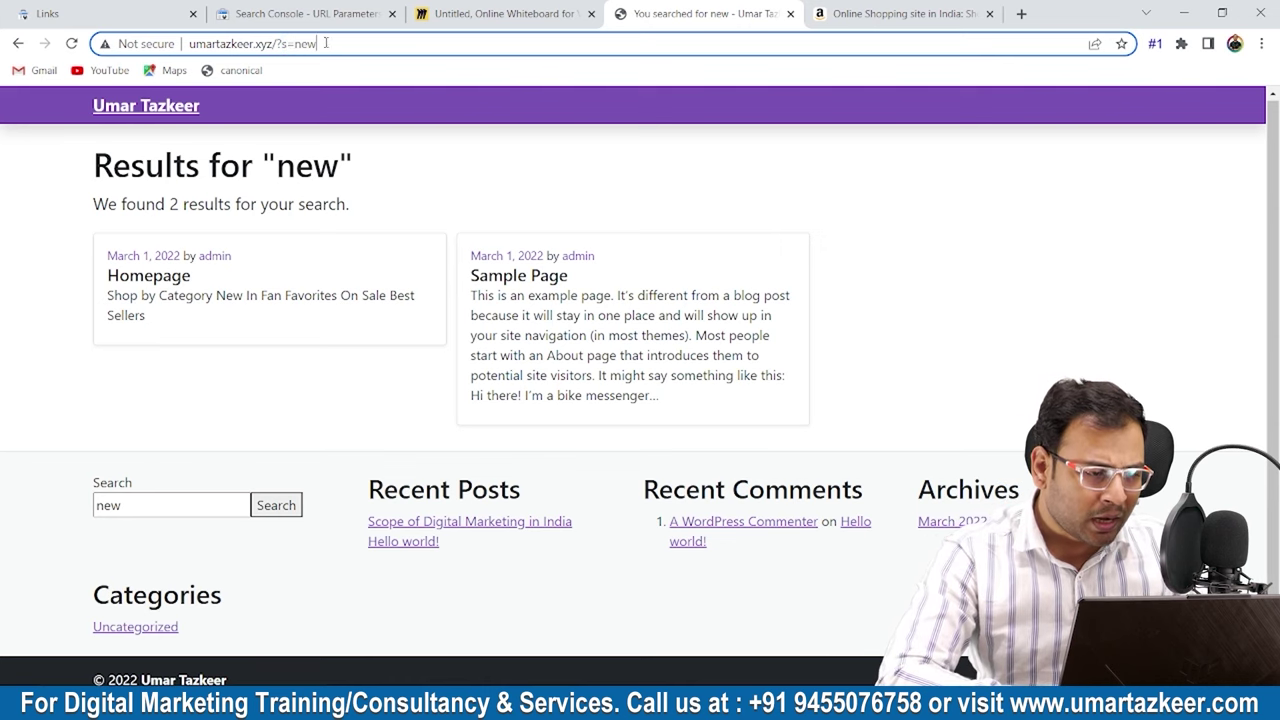
left_click_drag(276, 43, 288, 43)
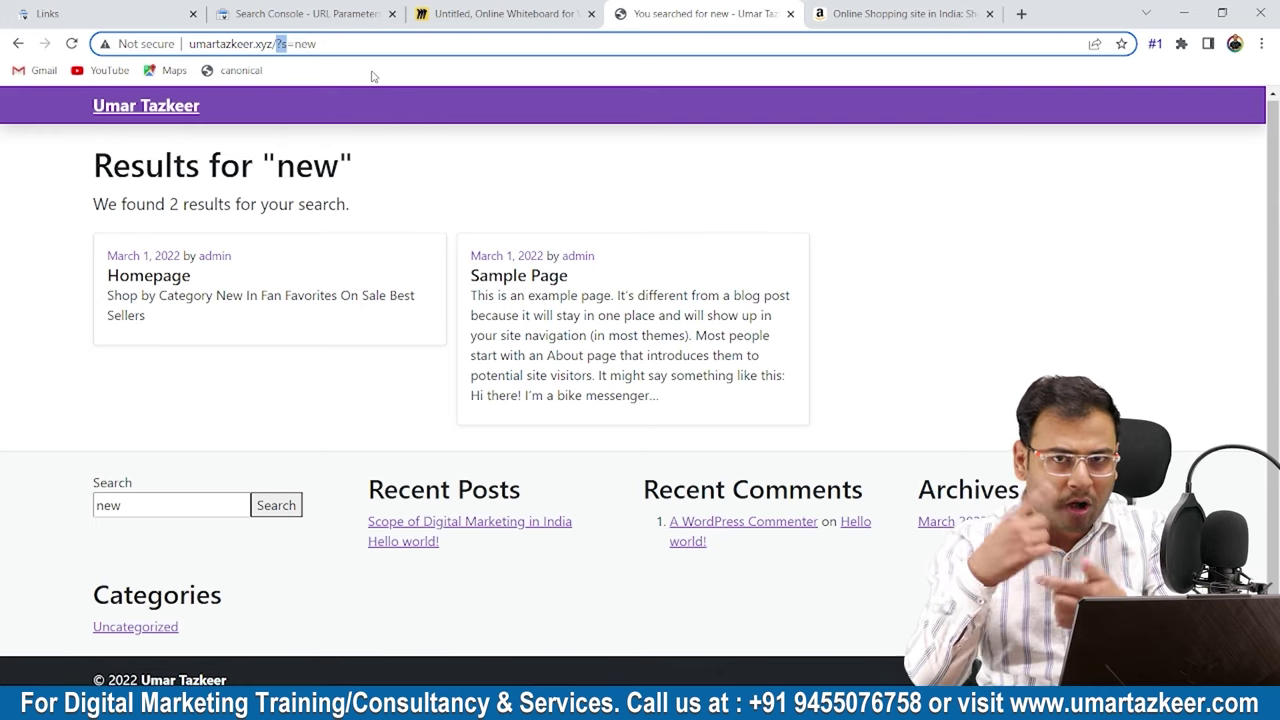
Switch to the Amazon India site and search it for "laptop".
left_click(878, 8)
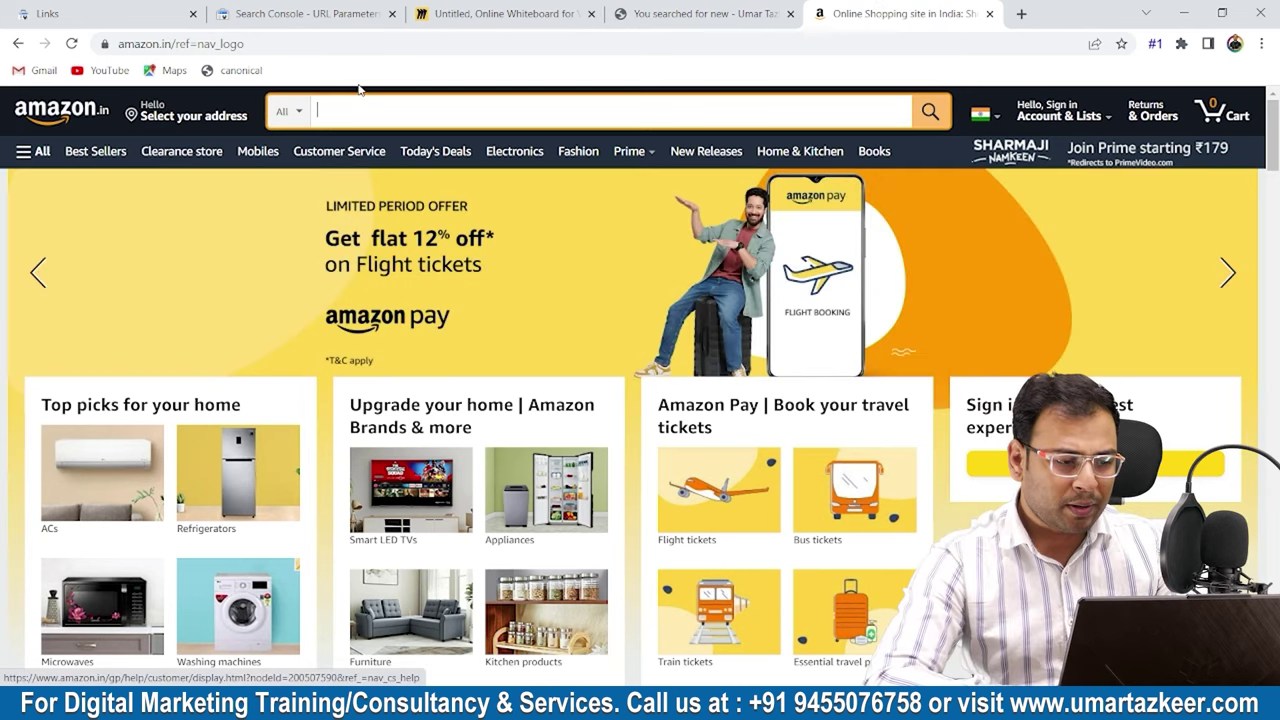
left_click(355, 99)
type("lapt")
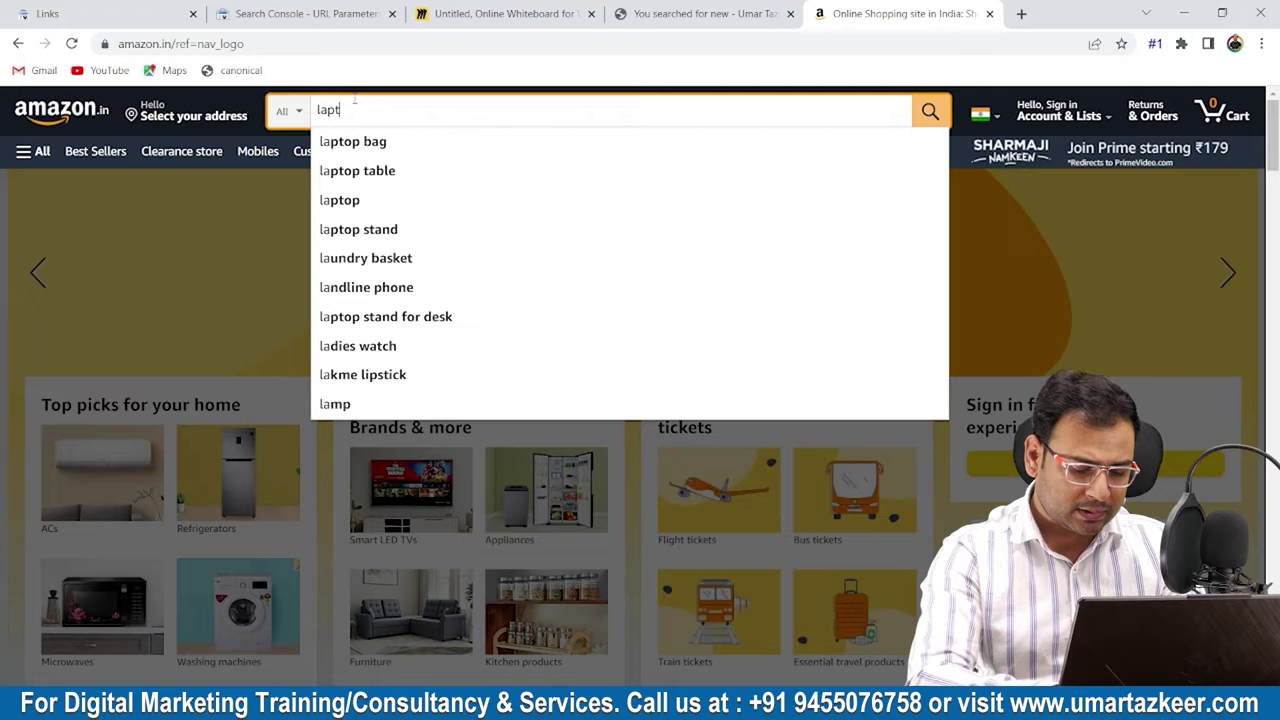
type("op")
key("Return")
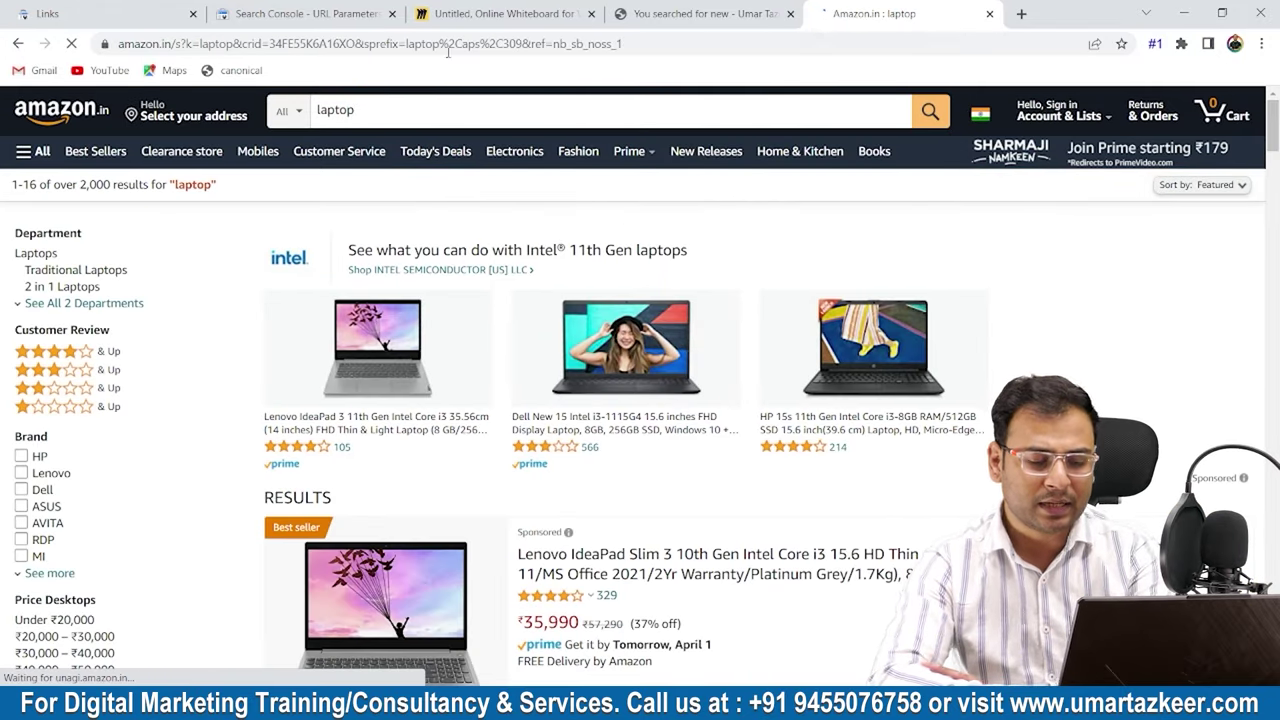
Examine the laptop search results, including the listed products and the available filter categories.
scroll(541, 510, "down", 3)
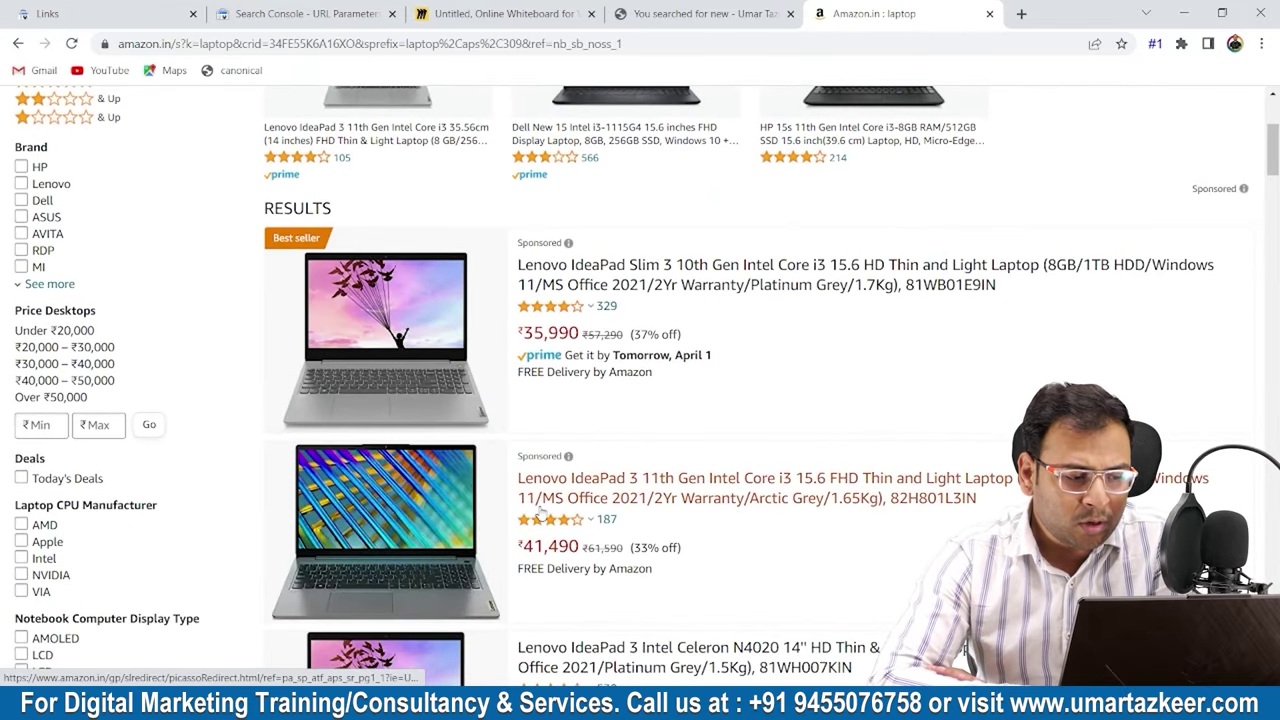
scroll(541, 510, "down", 10)
scroll(541, 510, "up", 8)
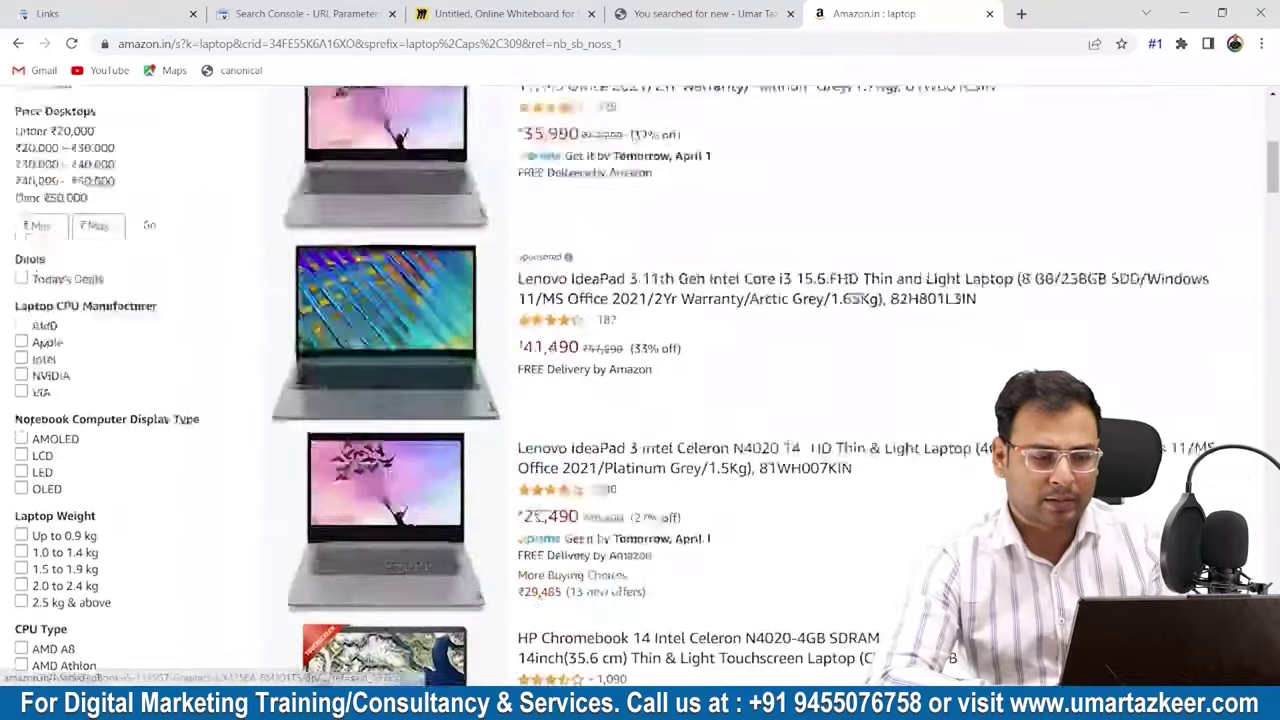
scroll(540, 513, "up", 5)
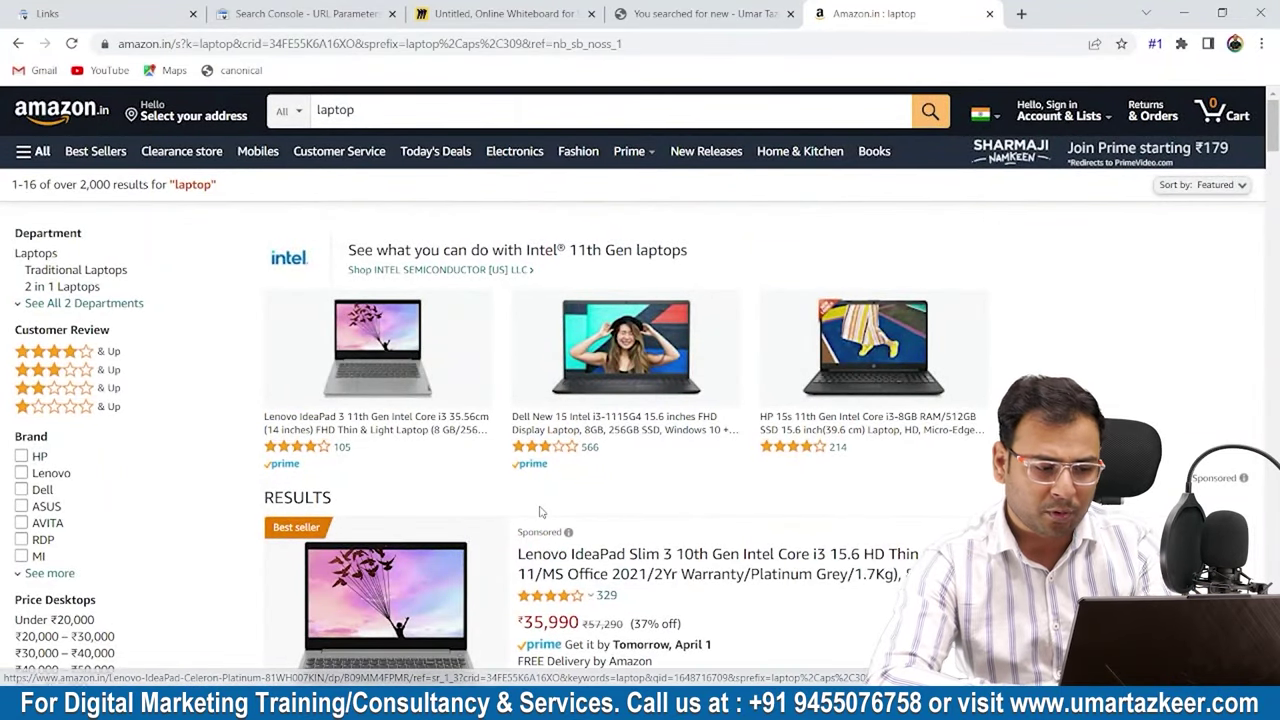
scroll(540, 513, "down", 4)
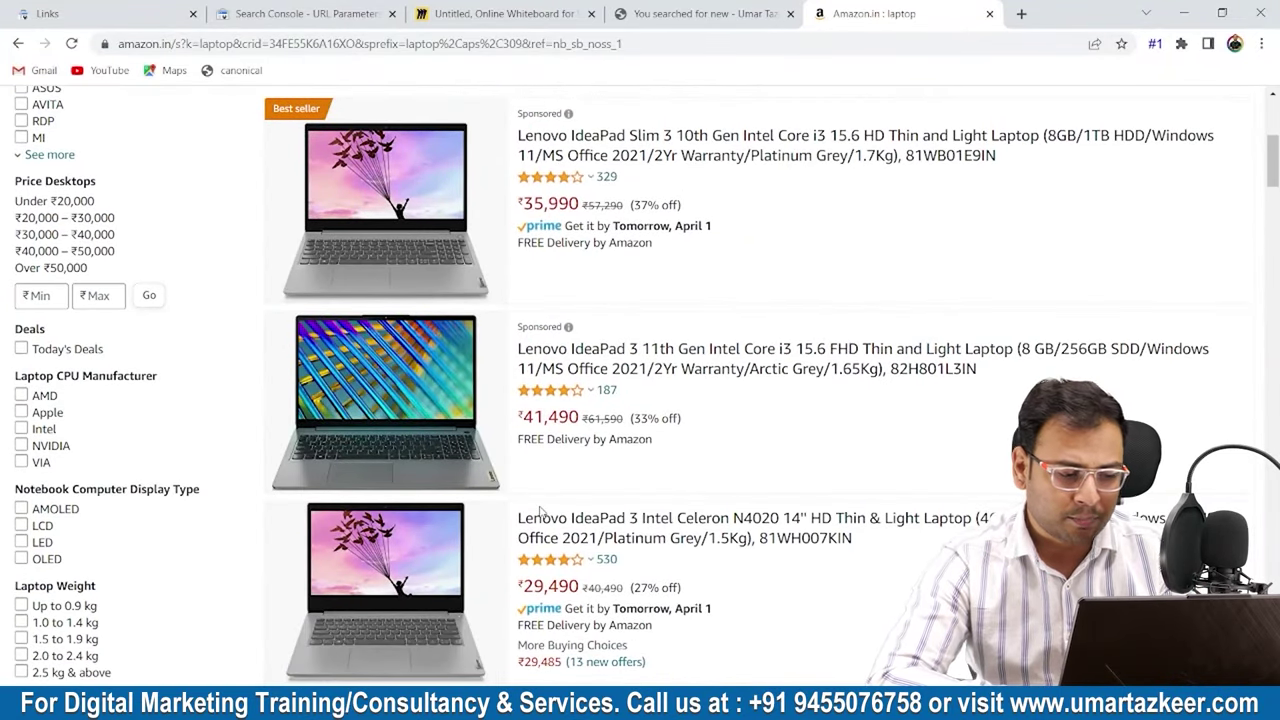
scroll(540, 512, "down", 4)
scroll(540, 512, "up", 6)
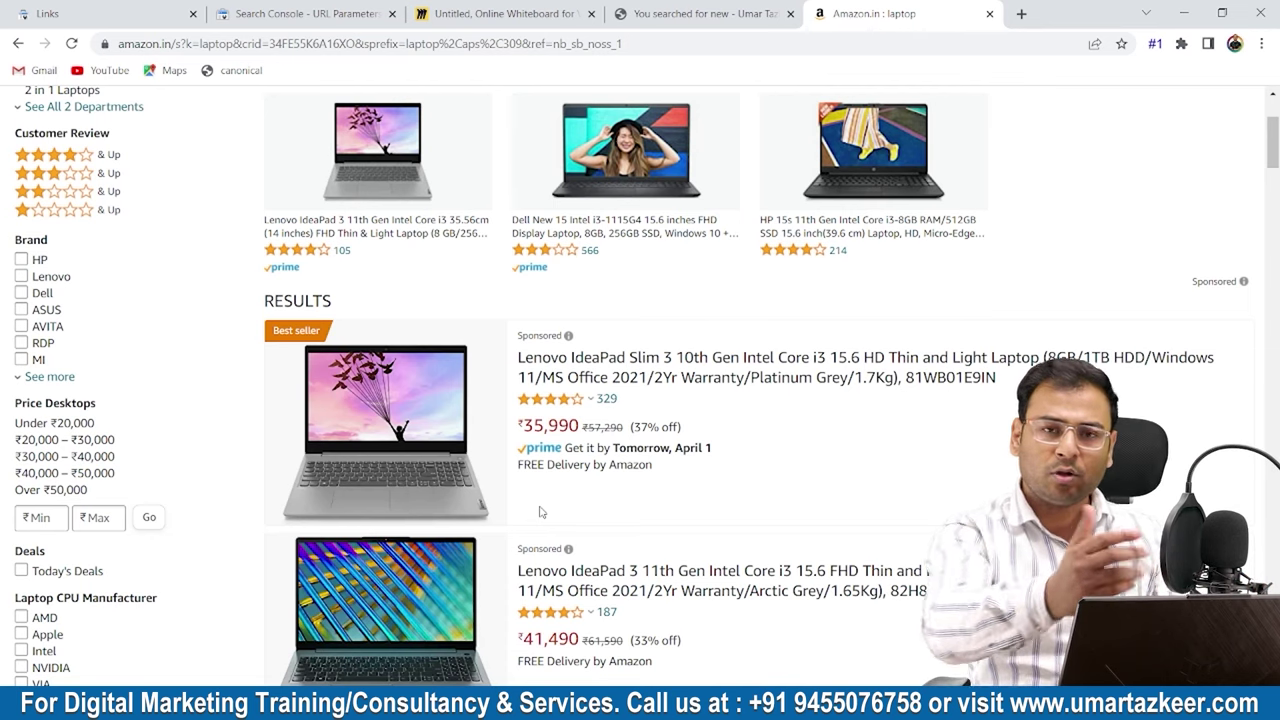
scroll(540, 512, "down", 5)
scroll(540, 512, "up", 5)
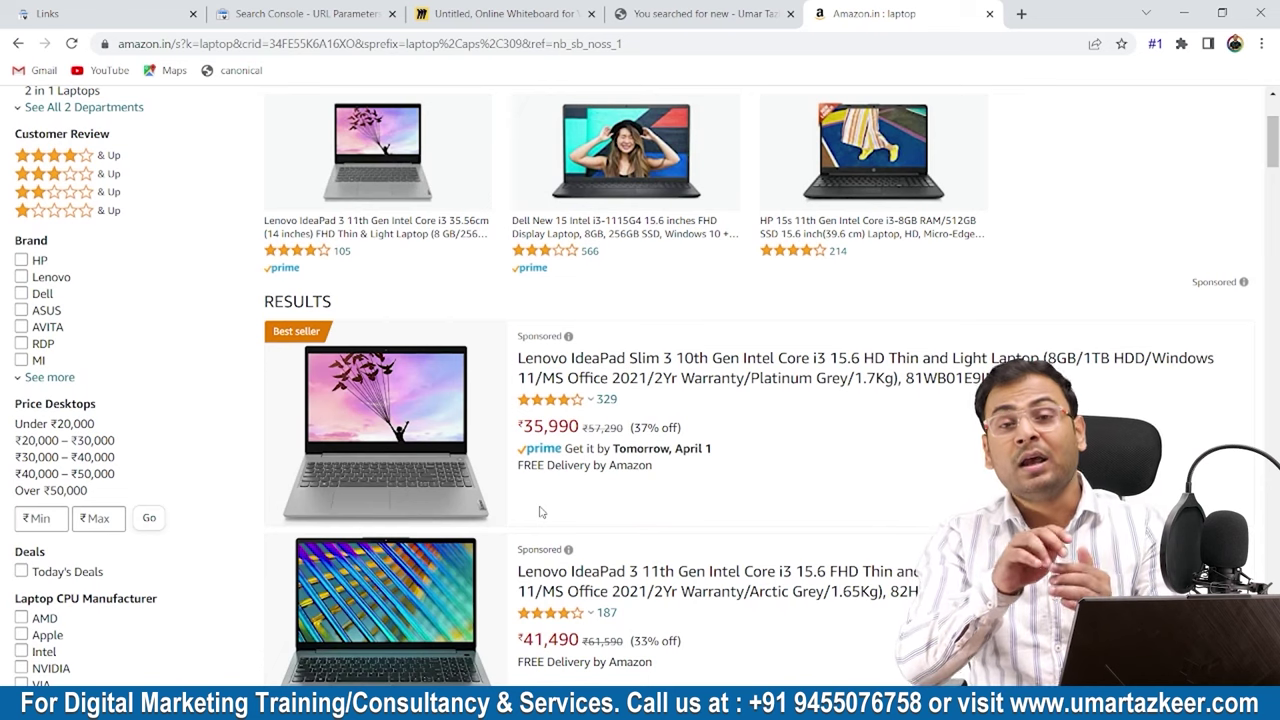
scroll(930, 497, "down", 2)
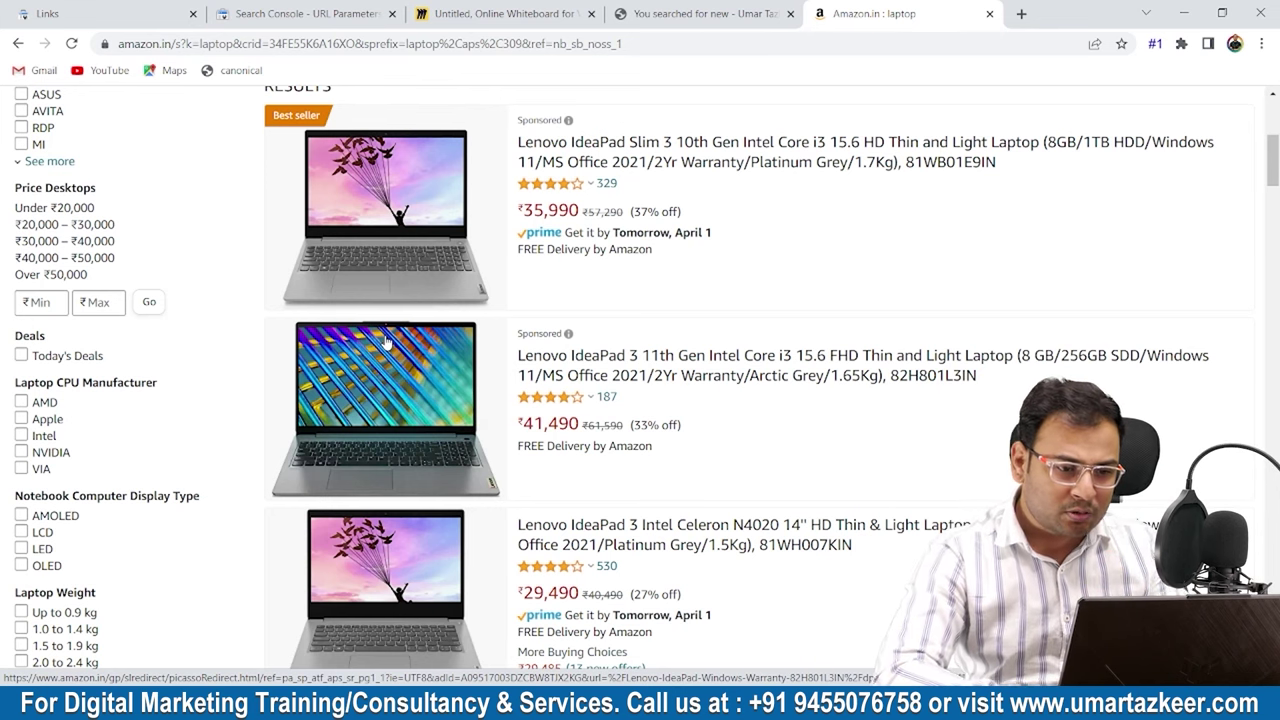
Sort the laptop results by Price: High to Low and highlight the s parameter in the page address.
scroll(386, 342, "up", 5)
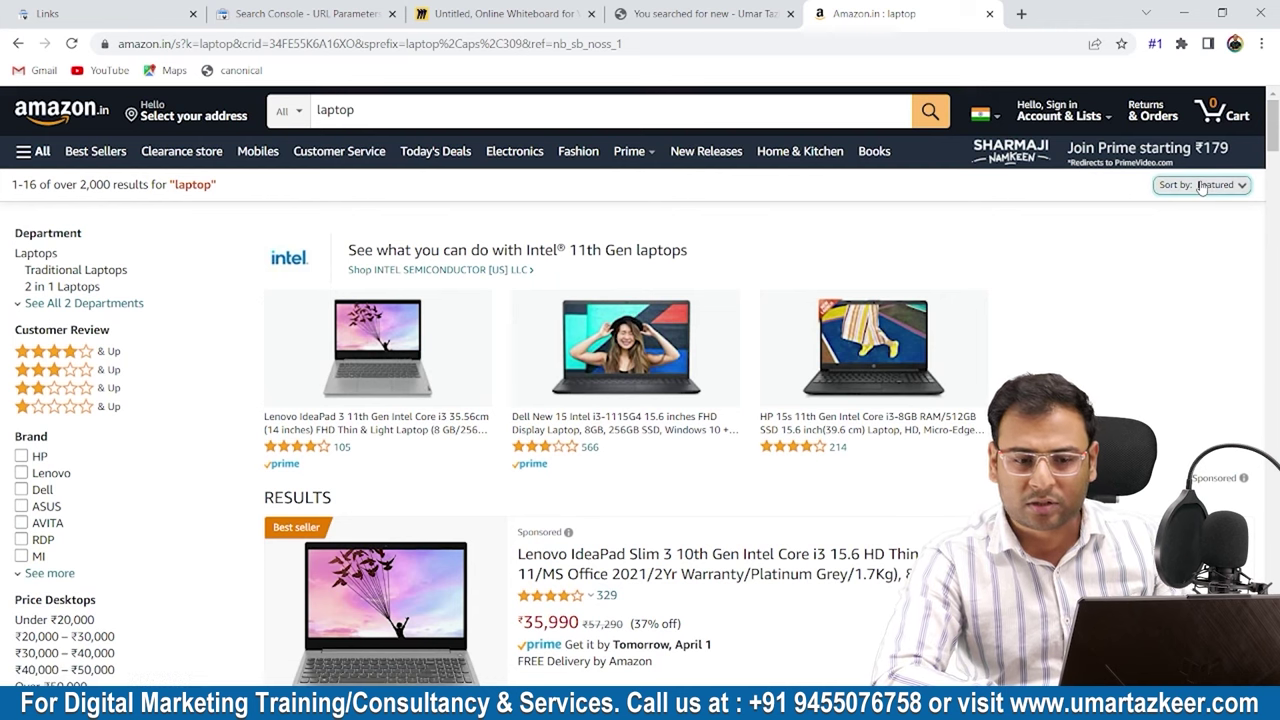
left_click(1202, 186)
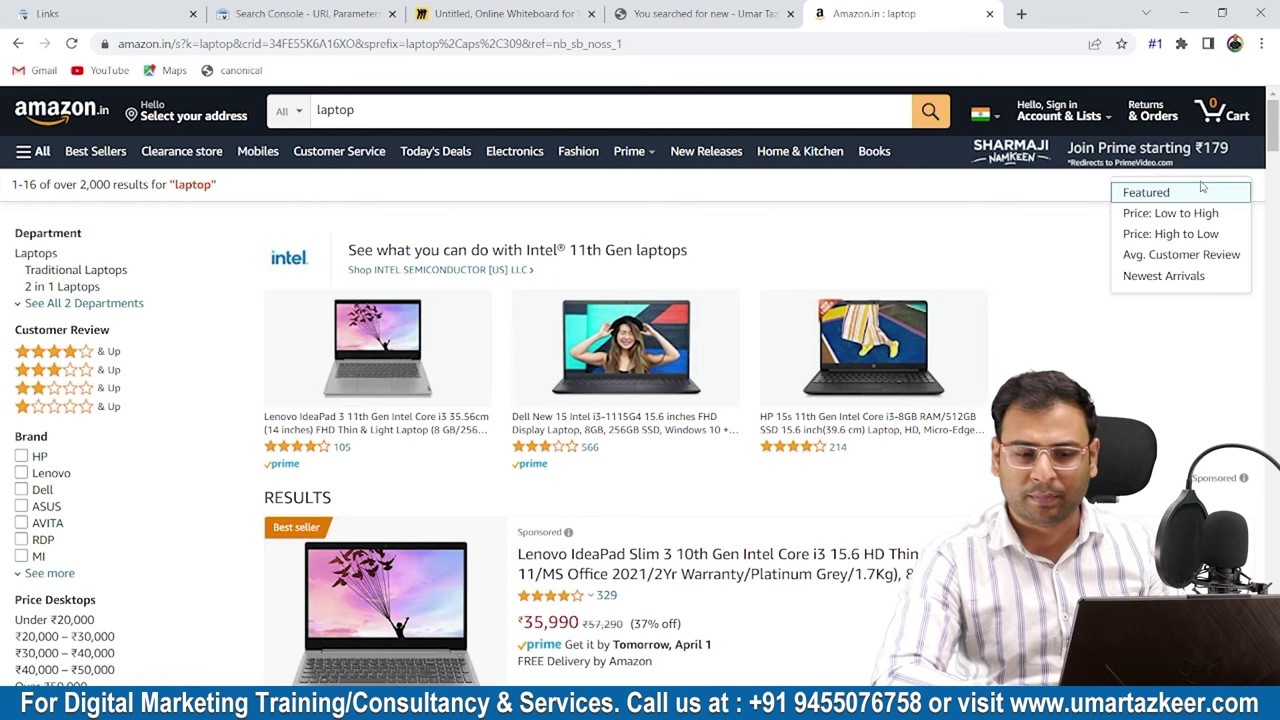
left_click(1170, 234)
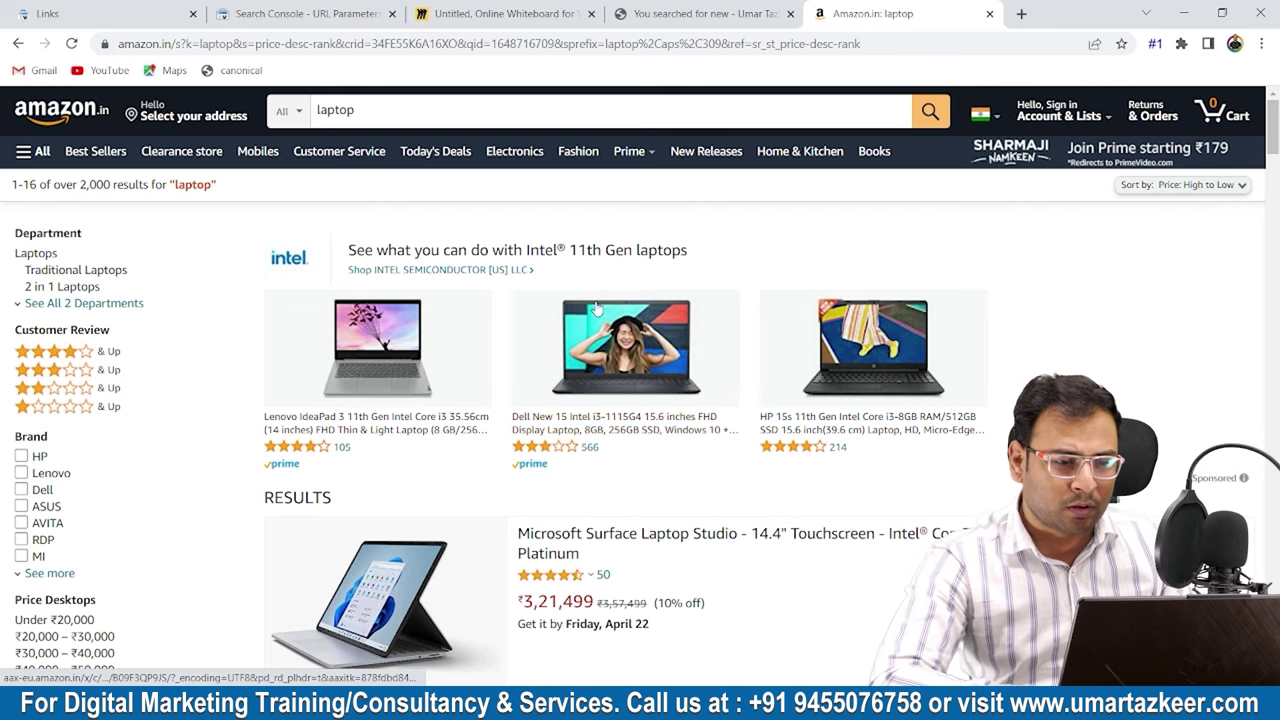
left_click(244, 44)
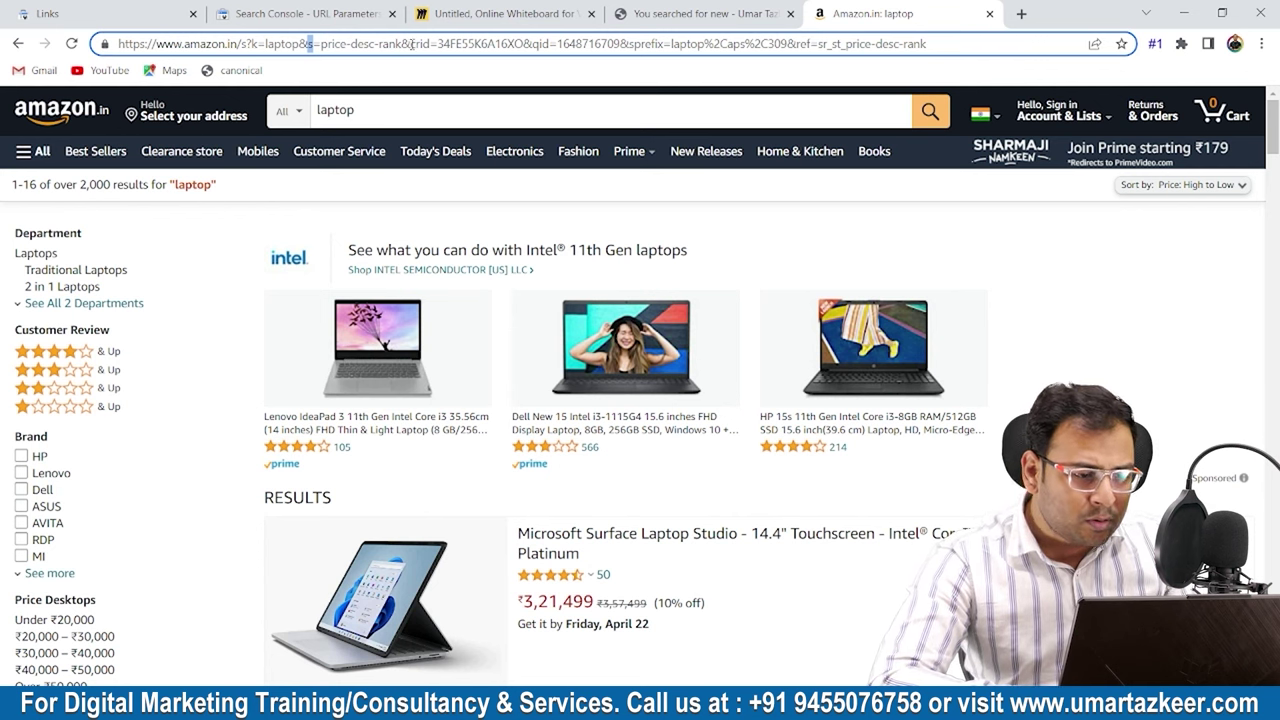
Highlight the crid, qid and ref parameters one after another in the Amazon results page address.
left_click_drag(410, 44, 428, 44)
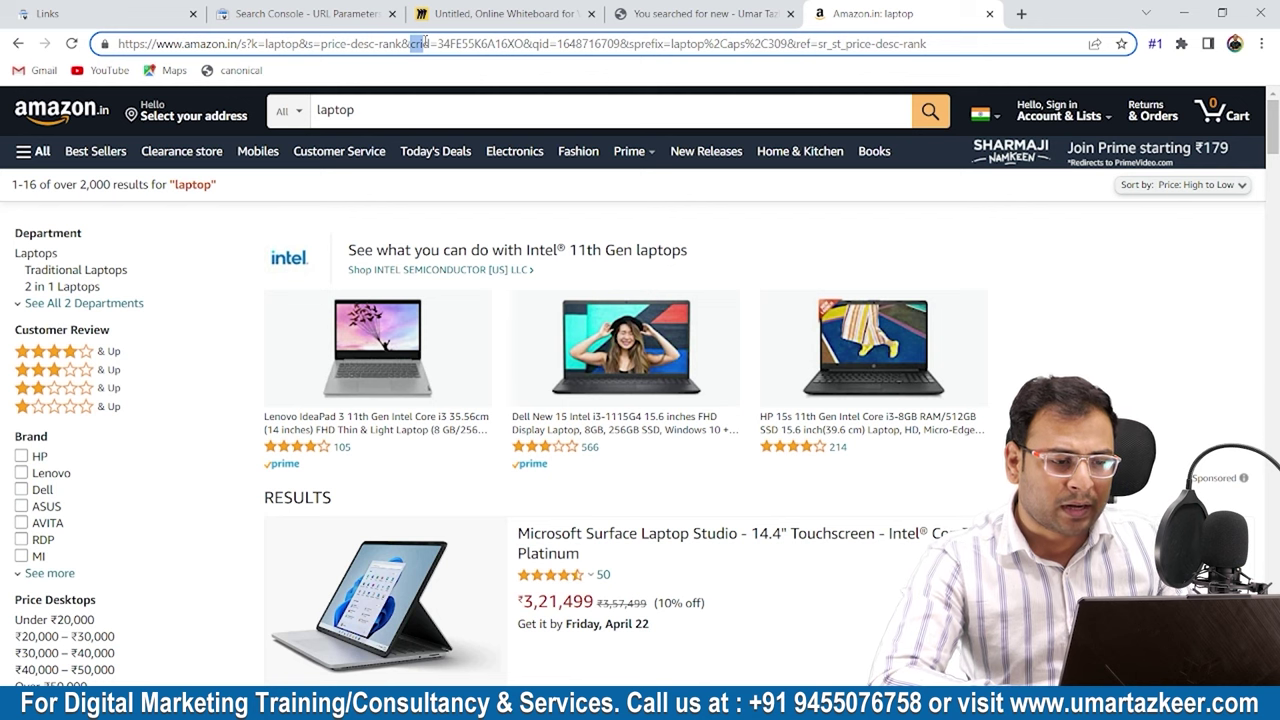
left_click_drag(532, 44, 546, 43)
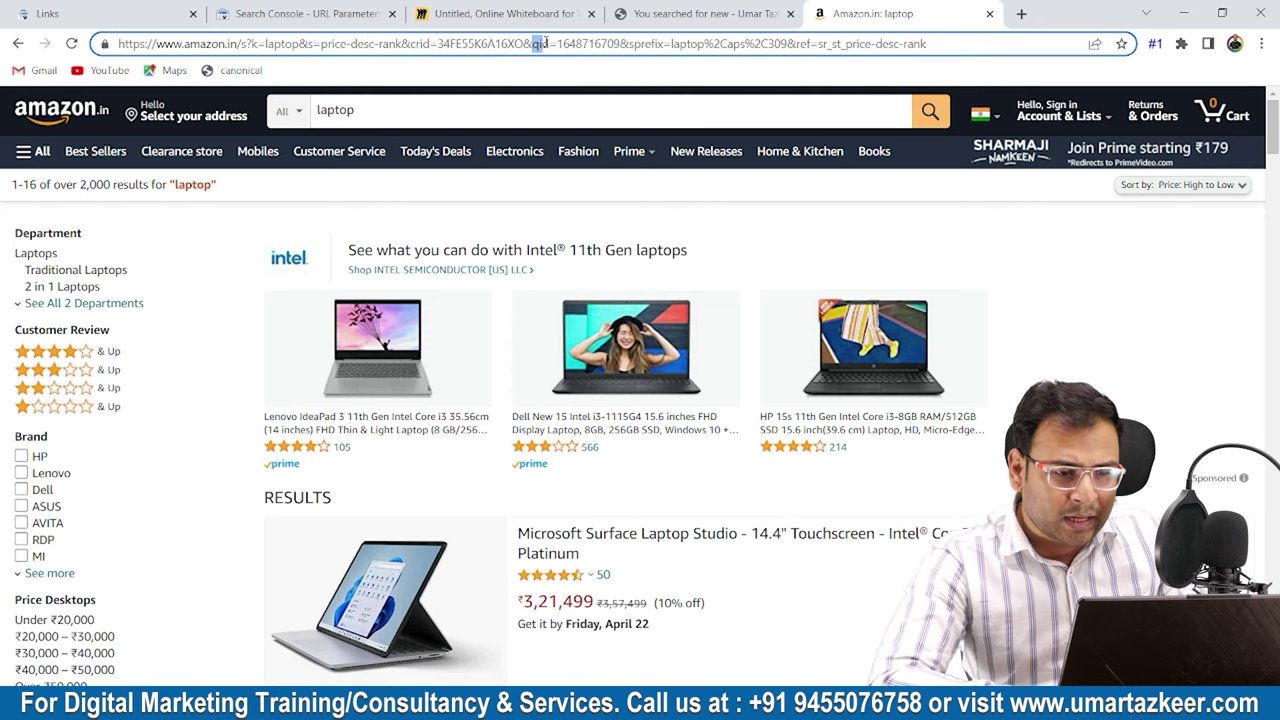
left_click_drag(796, 44, 810, 44)
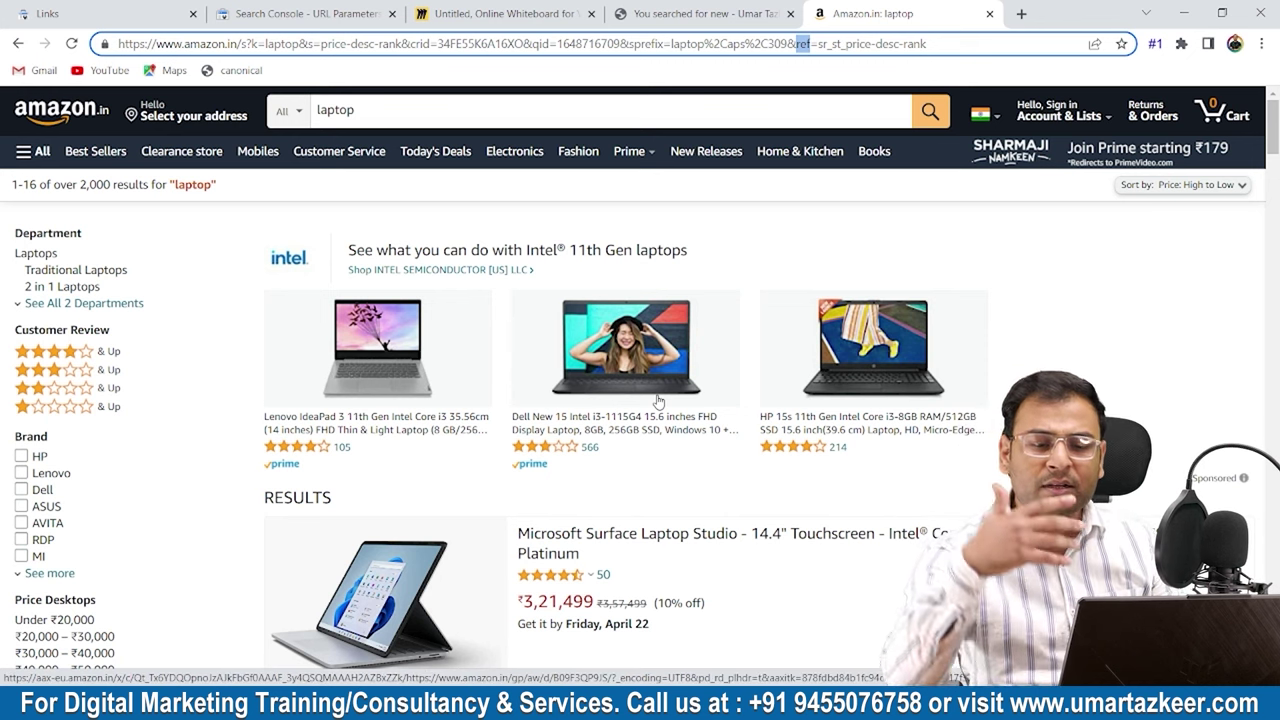
Sort the laptop results by Price: Low to High and look through the reordered listings.
left_click(1210, 180)
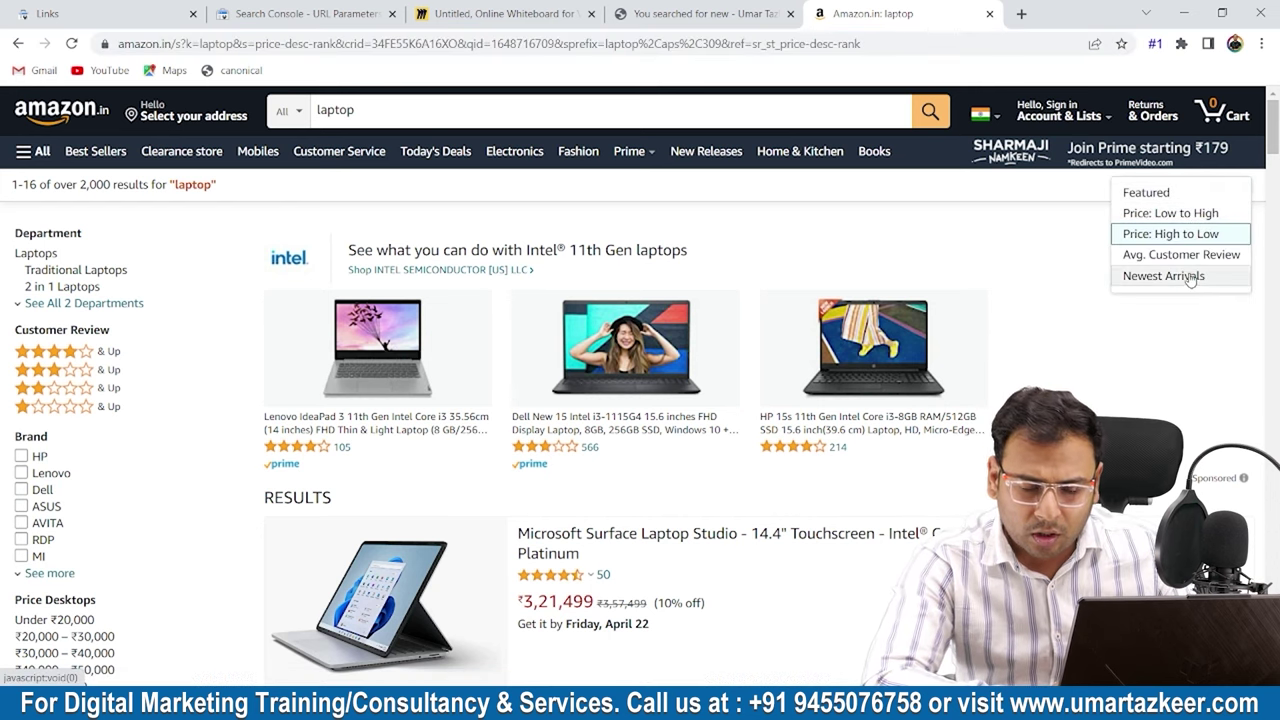
left_click(1185, 213)
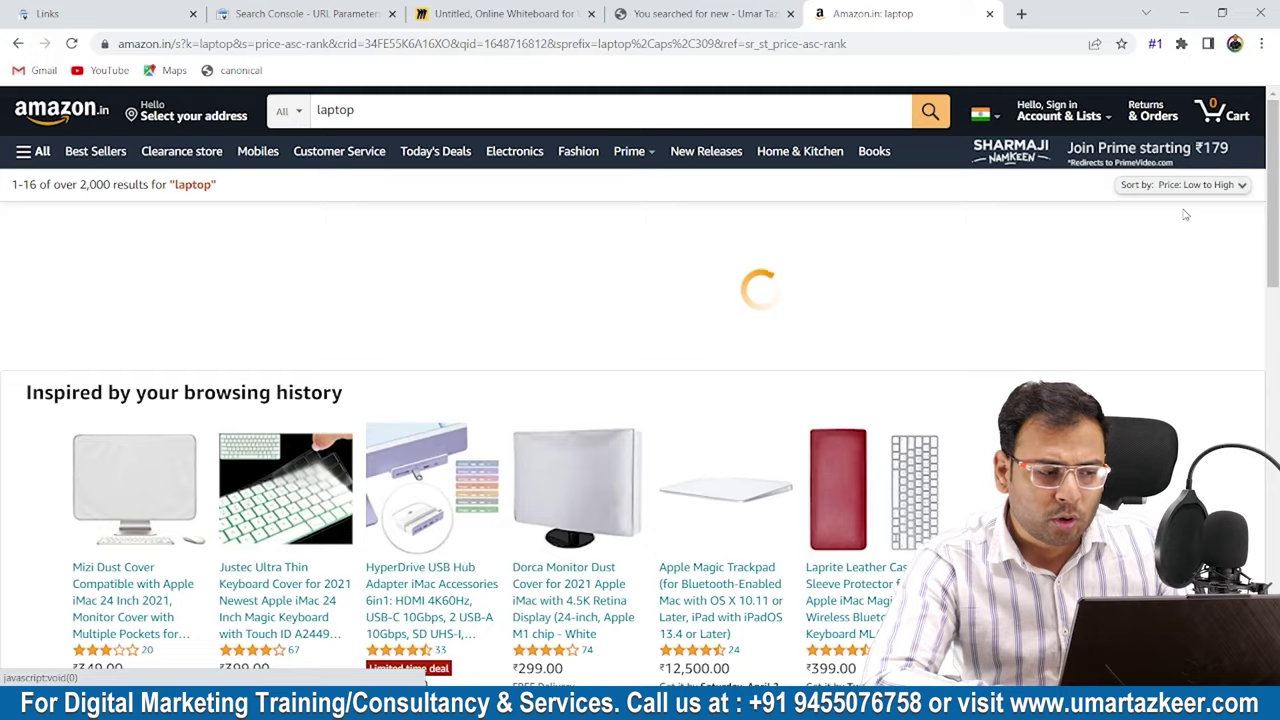
scroll(873, 532, "down", 20)
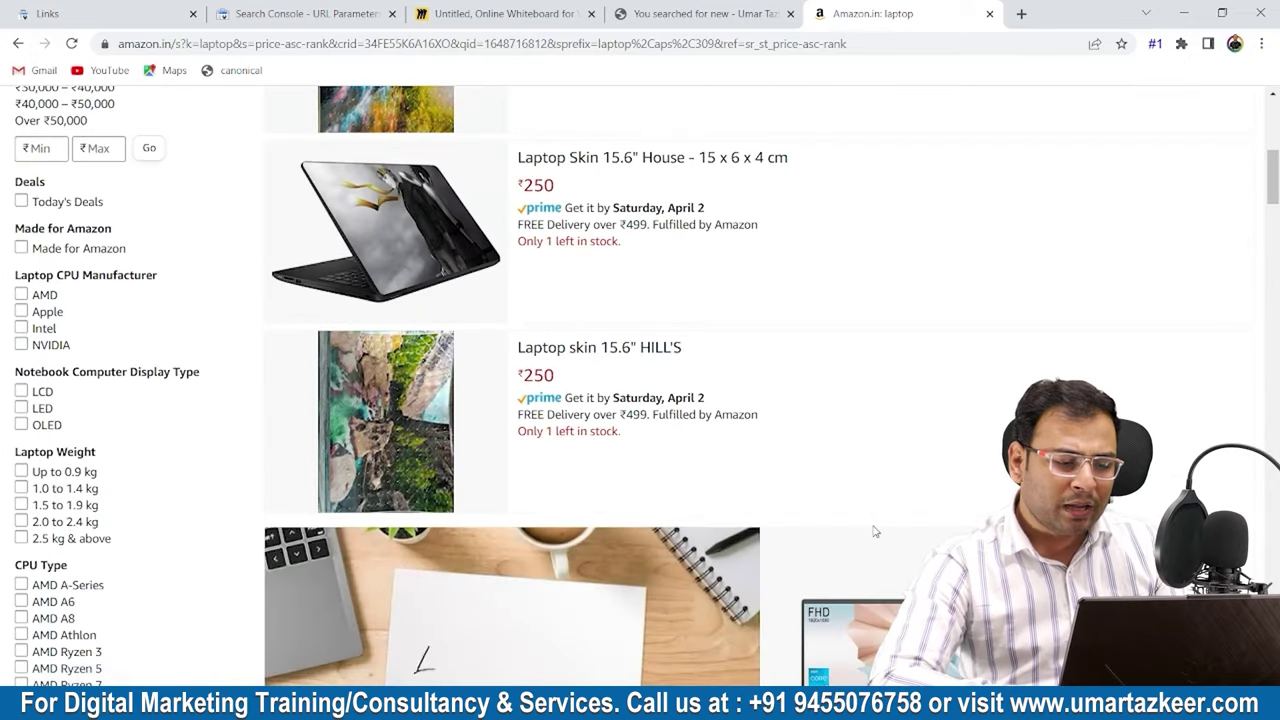
scroll(873, 532, "down", 15)
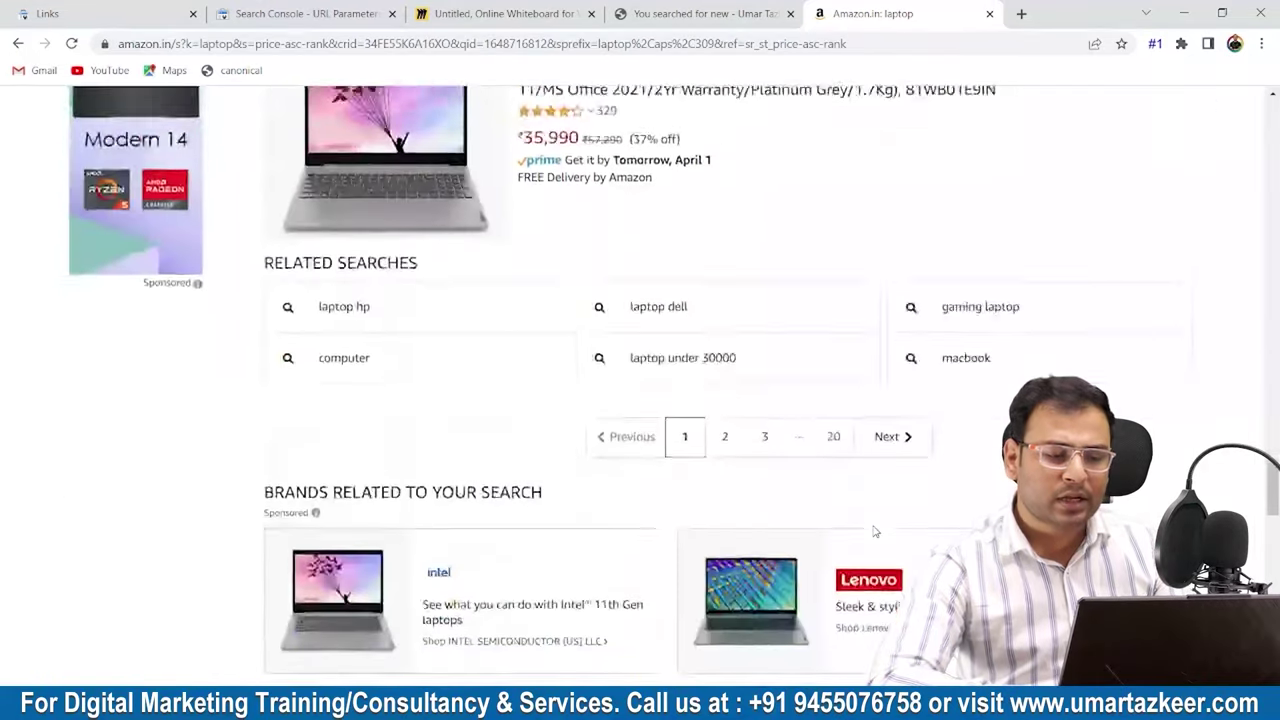
scroll(873, 532, "up", 20)
scroll(873, 532, "up", 6)
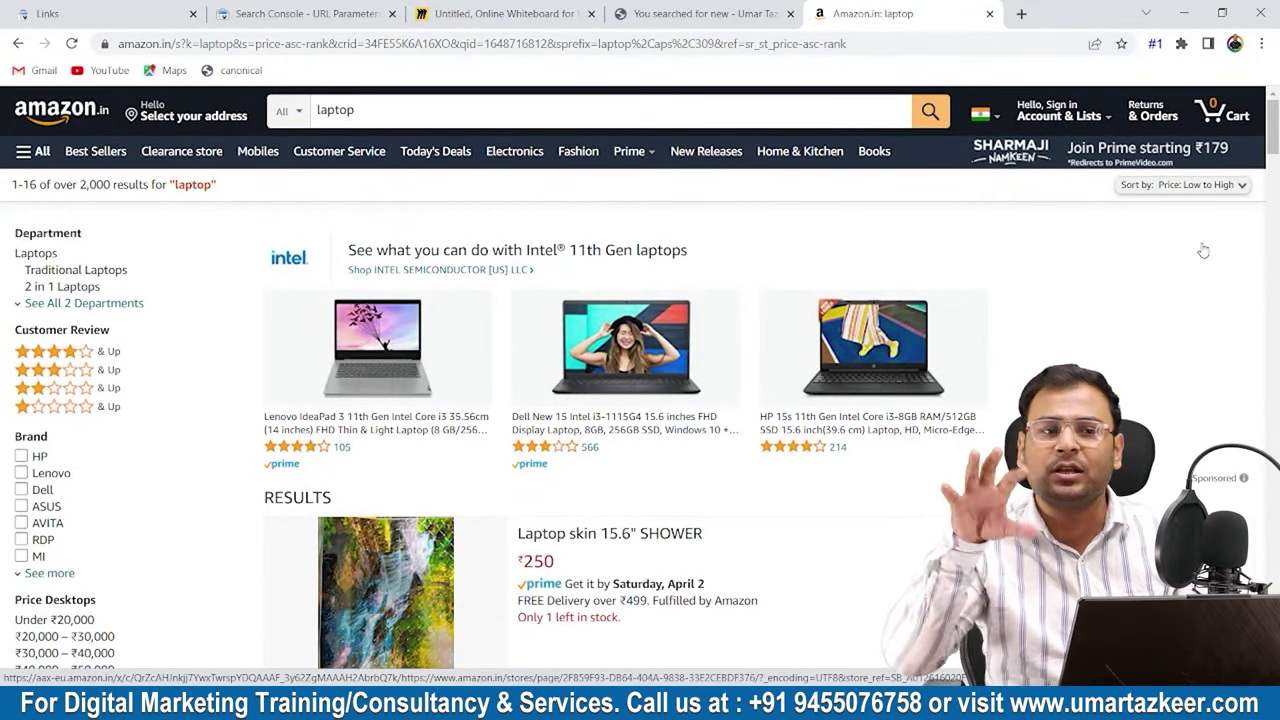
Return to the demo store's search results and highlight the value "new" and the s parameter in the page address.
mouse_move(1085, 113)
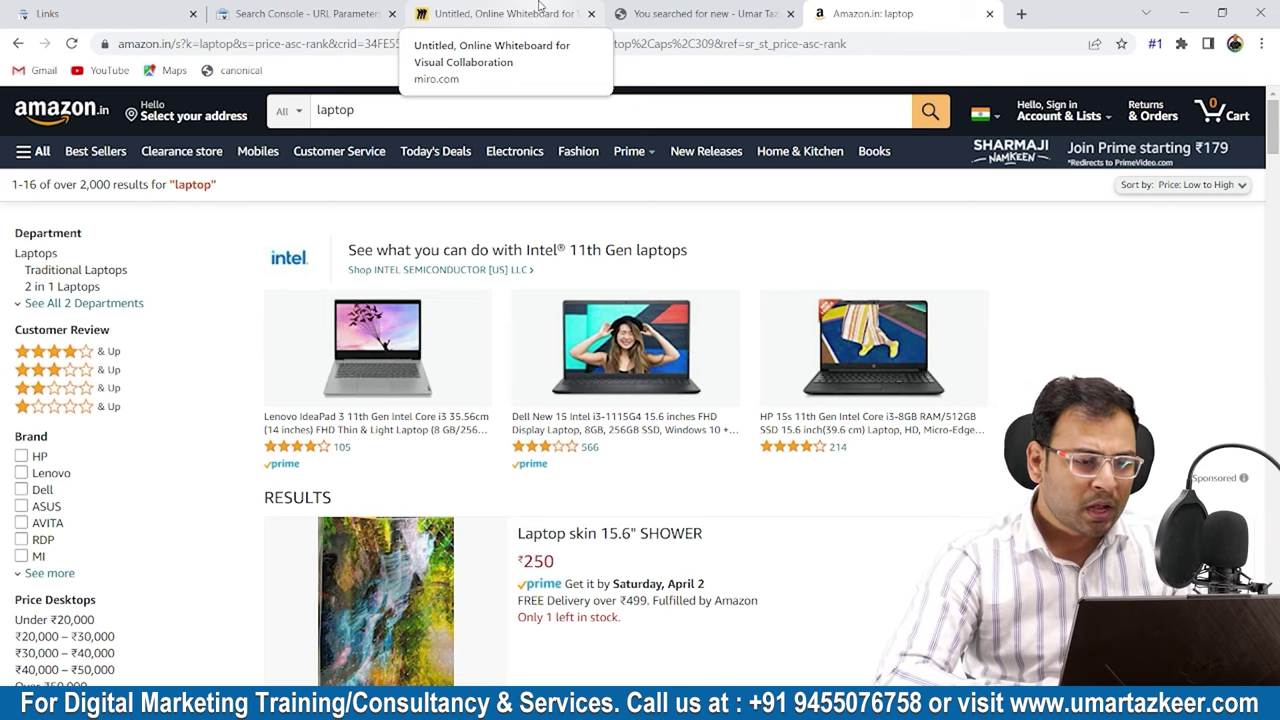
left_click(670, 10)
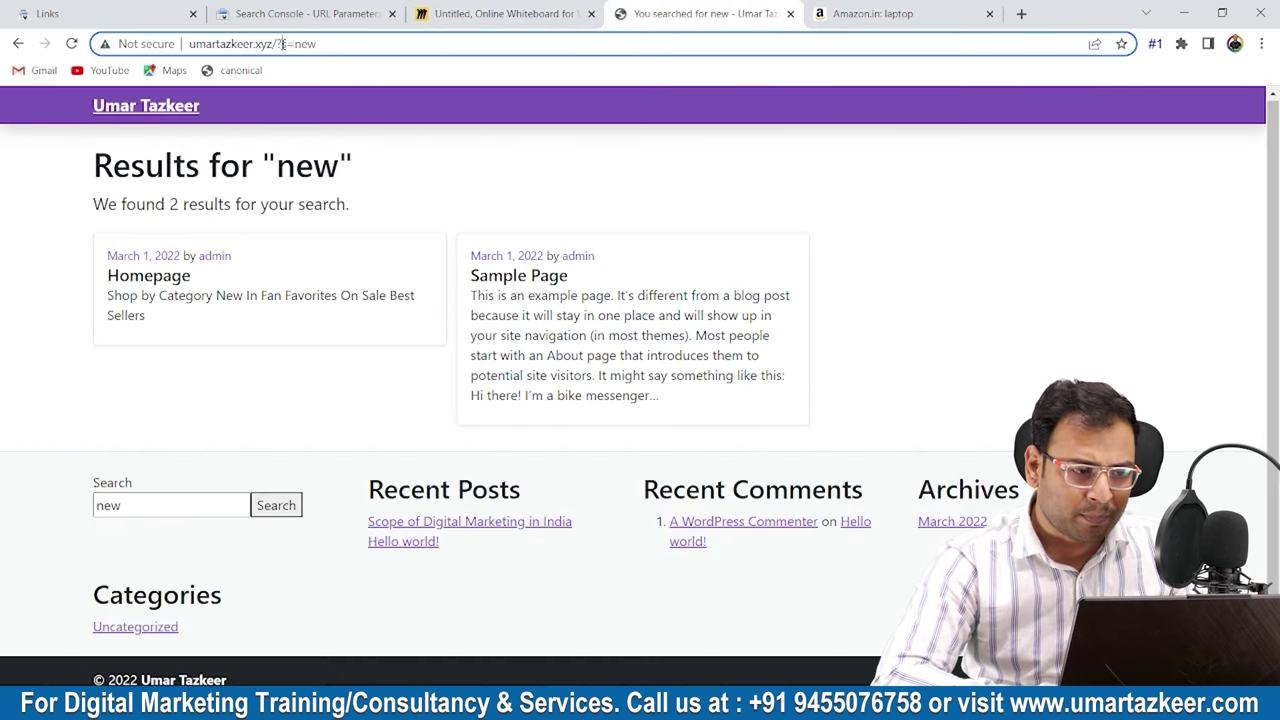
mouse_move(281, 43)
left_mouse_down()
mouse_move(306, 44)
mouse_move(295, 44)
left_mouse_up()
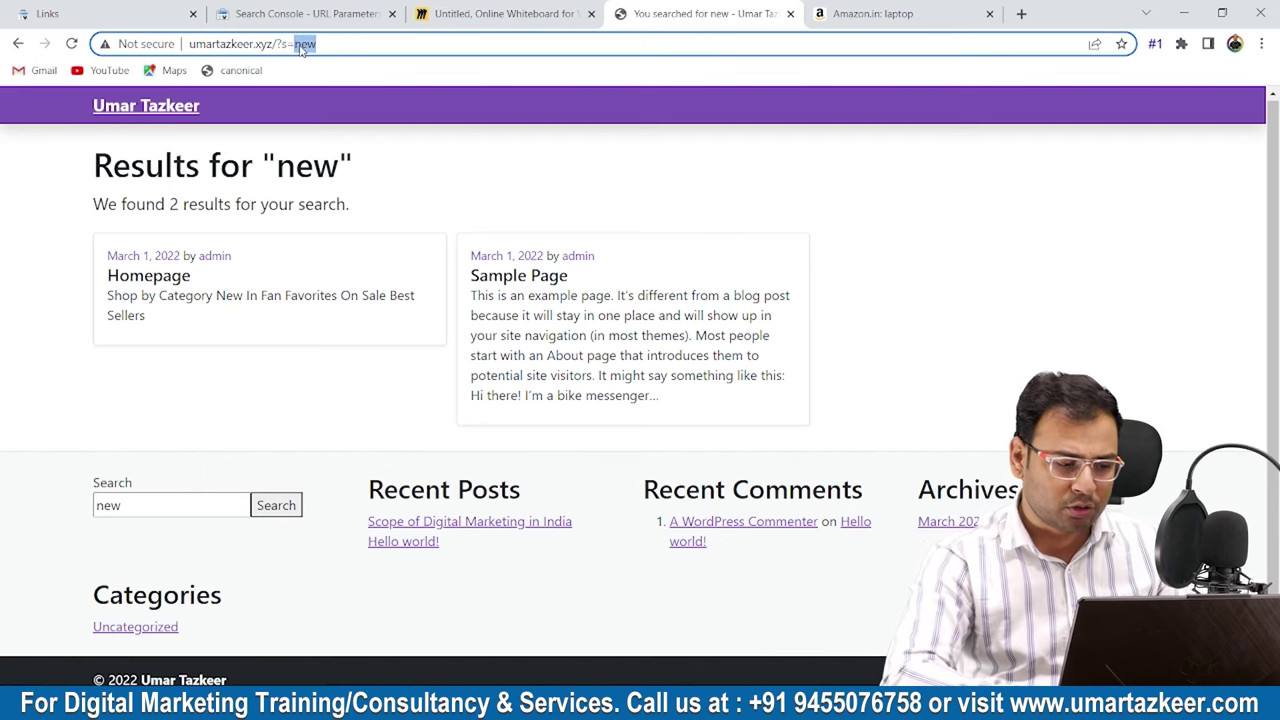
left_click_drag(289, 44, 281, 44)
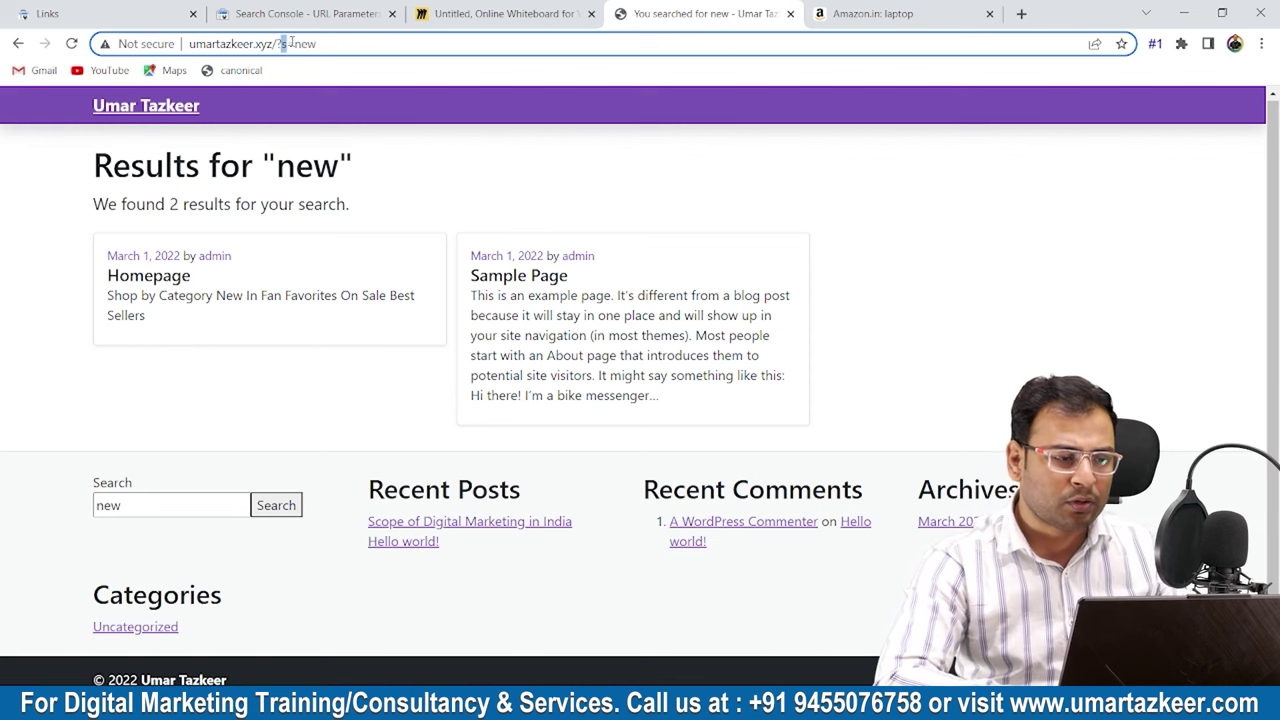
In the Search Console URL Parameters tool, add parameter "s" and set it to Yes: Changes, reorders, or narrows page content.
left_click(314, 10)
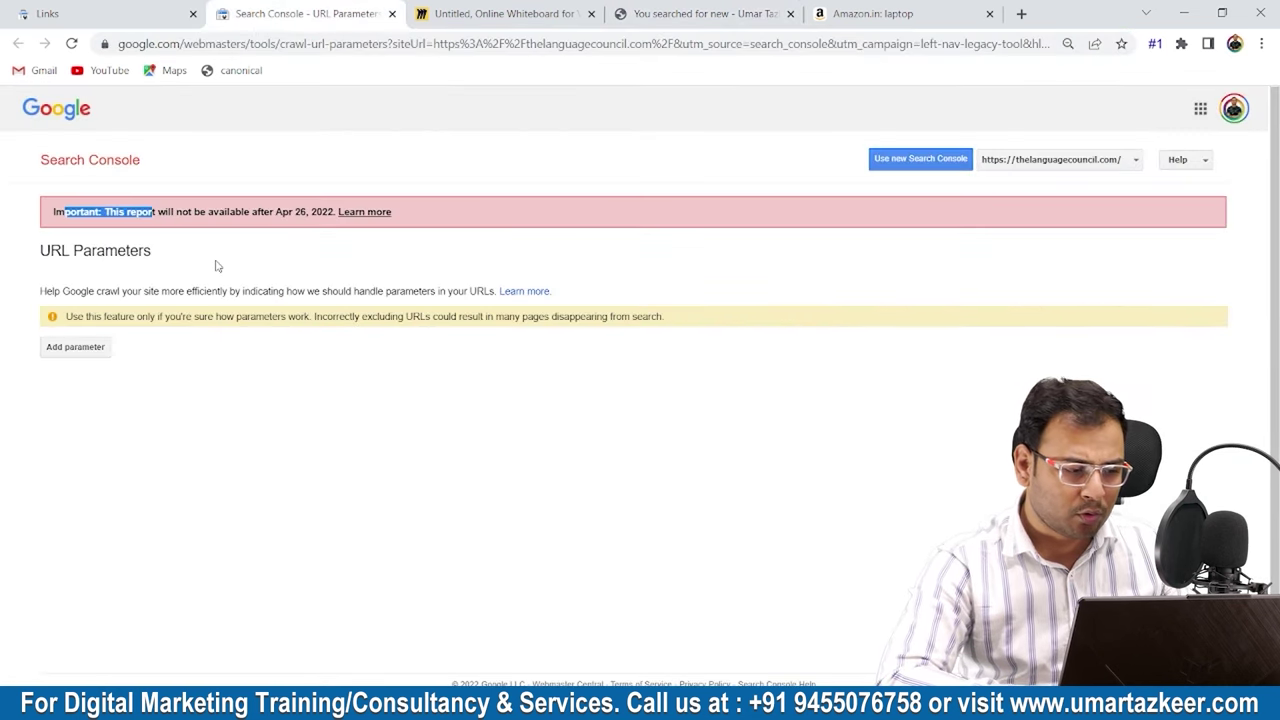
left_click(74, 352)
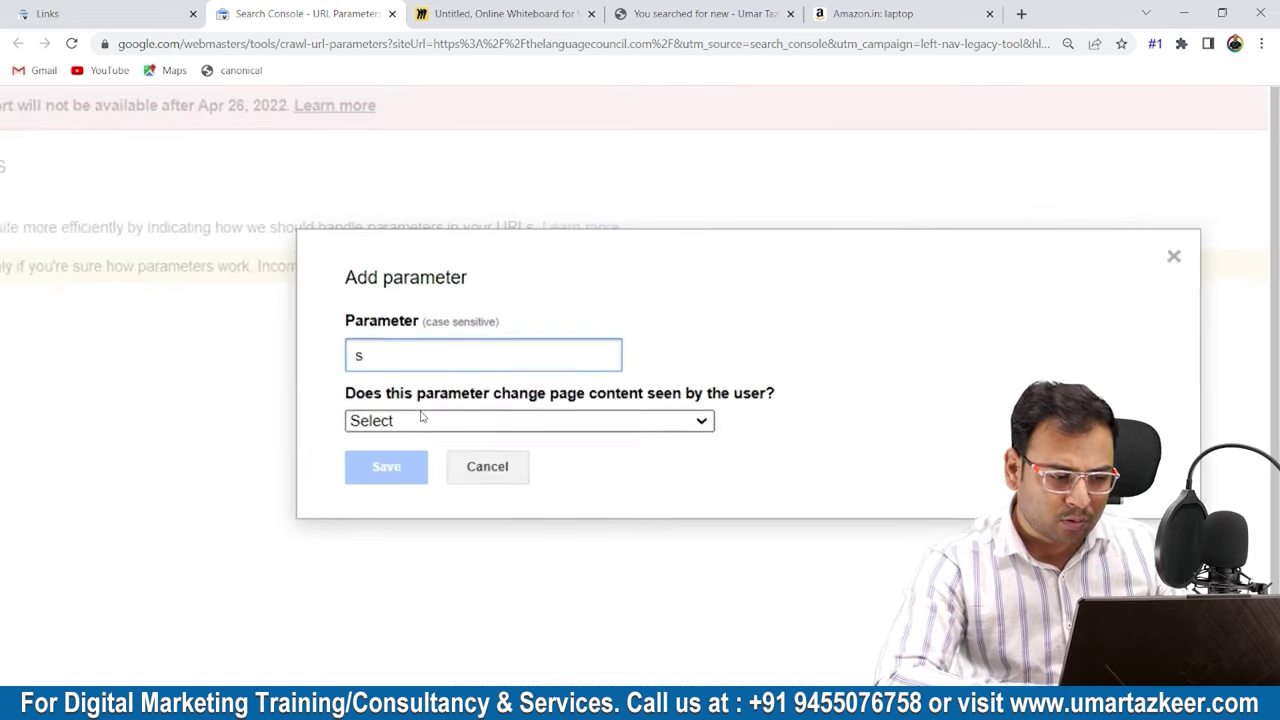
scroll(452, 440, "right", 3)
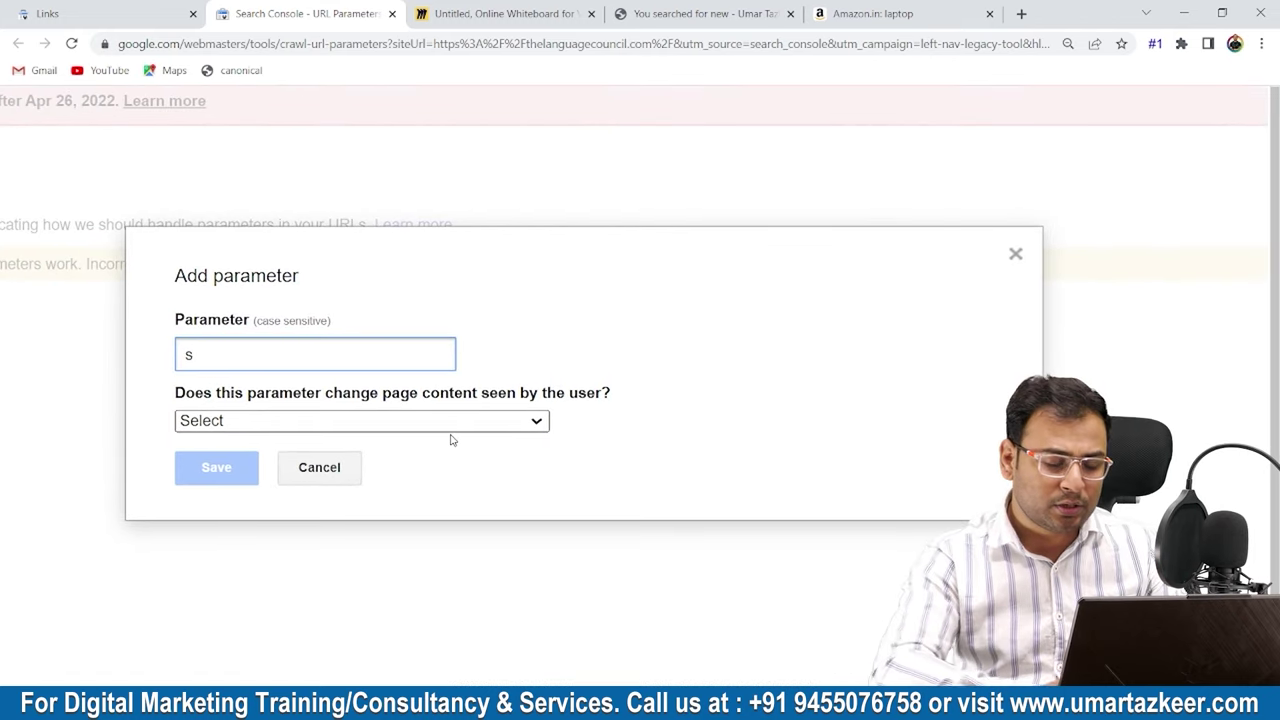
left_click(448, 428)
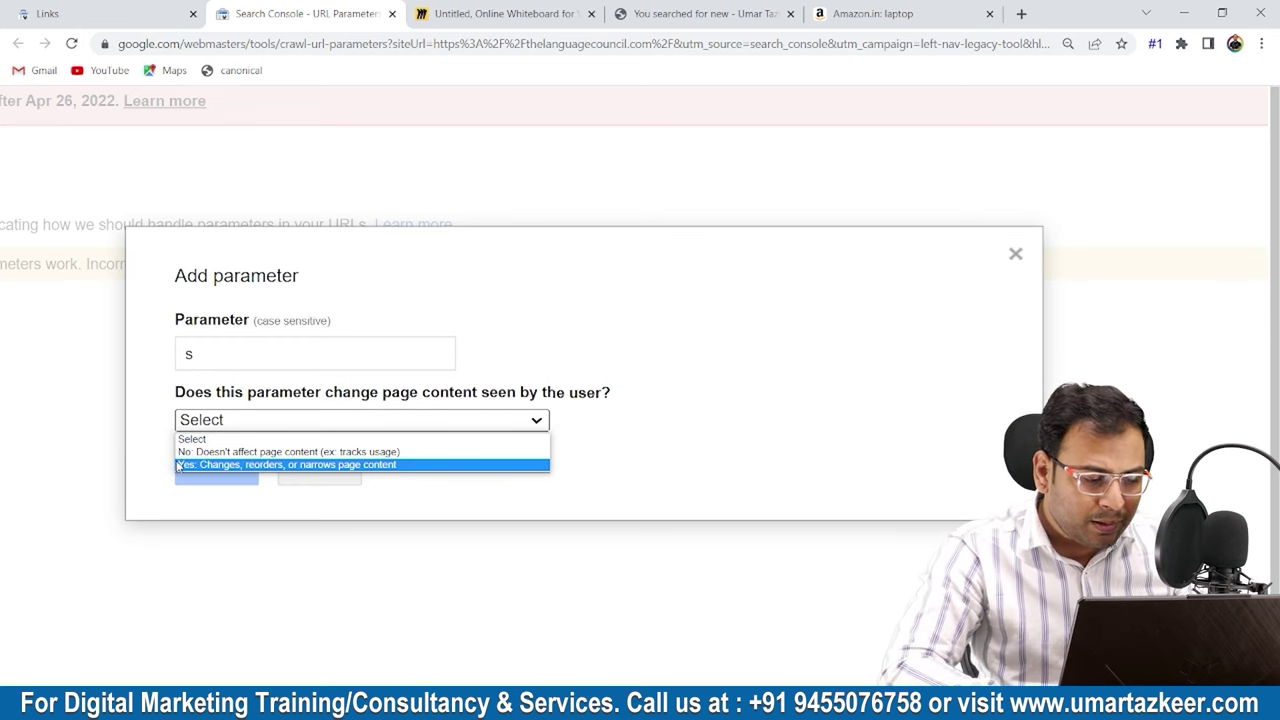
left_click(265, 466)
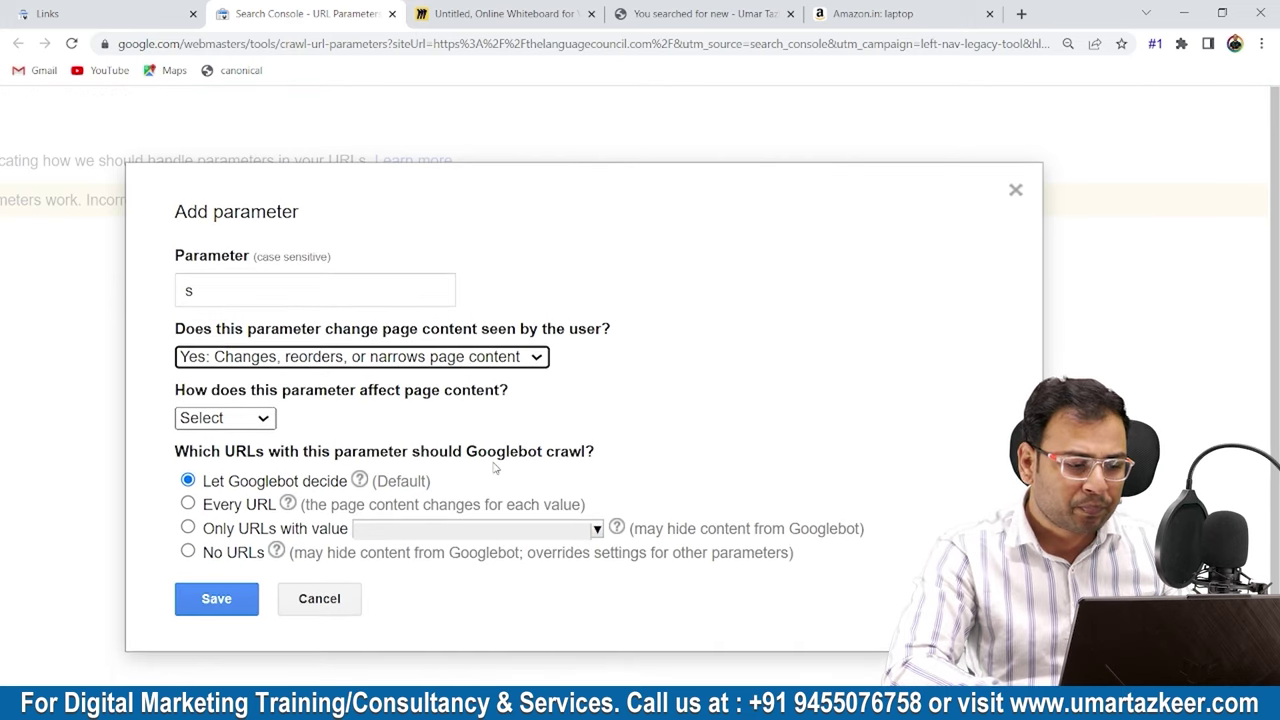
Set how the s parameter affects page content to Sorts.
left_click(218, 420)
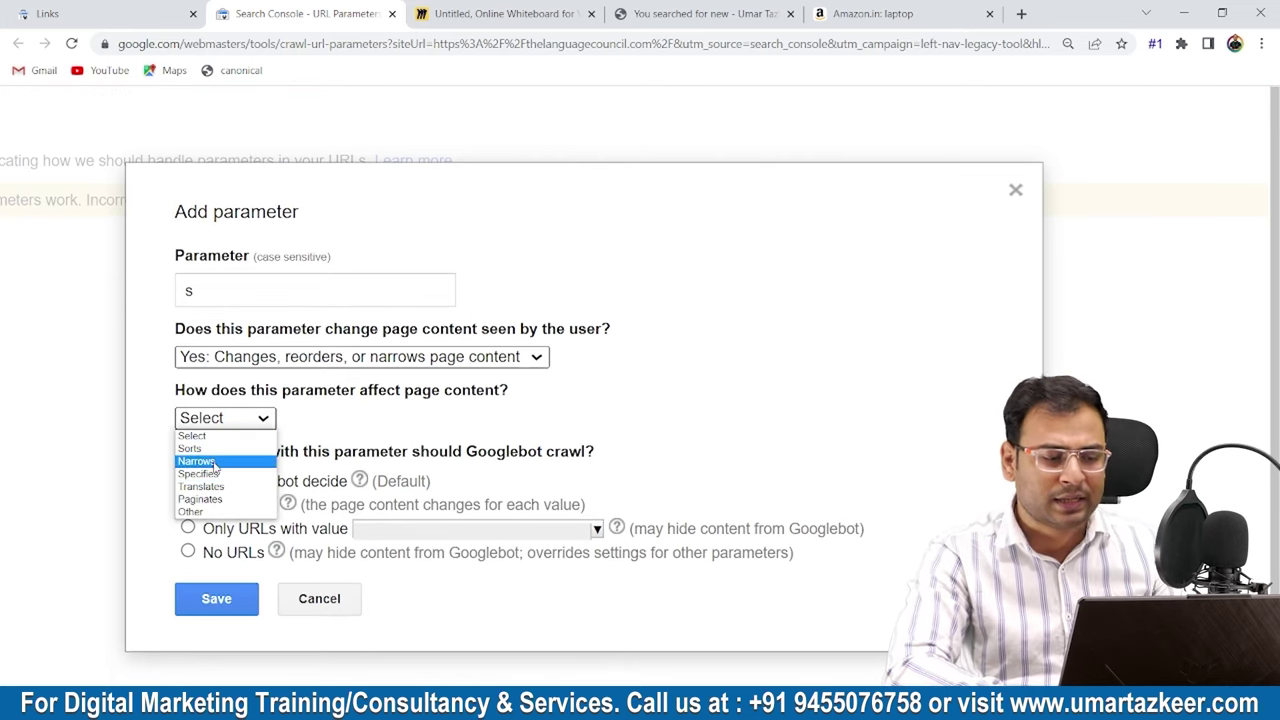
left_click(217, 461)
left_click(225, 424)
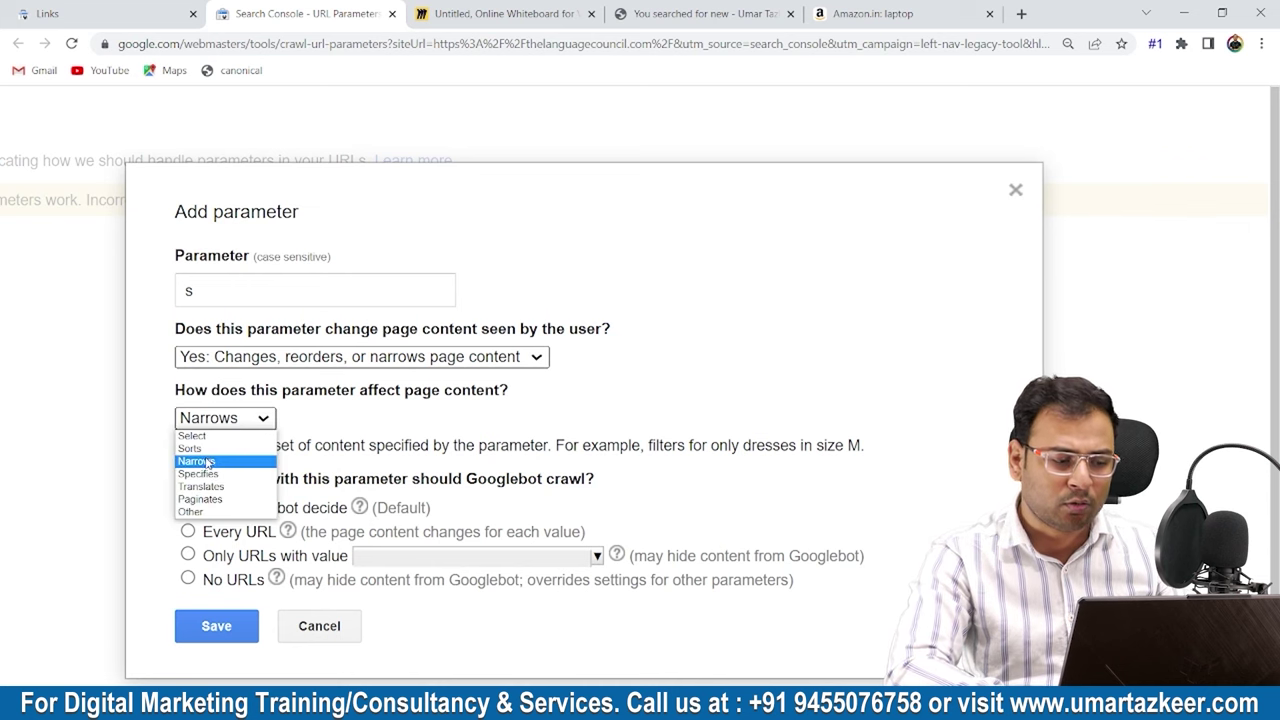
left_click(208, 451)
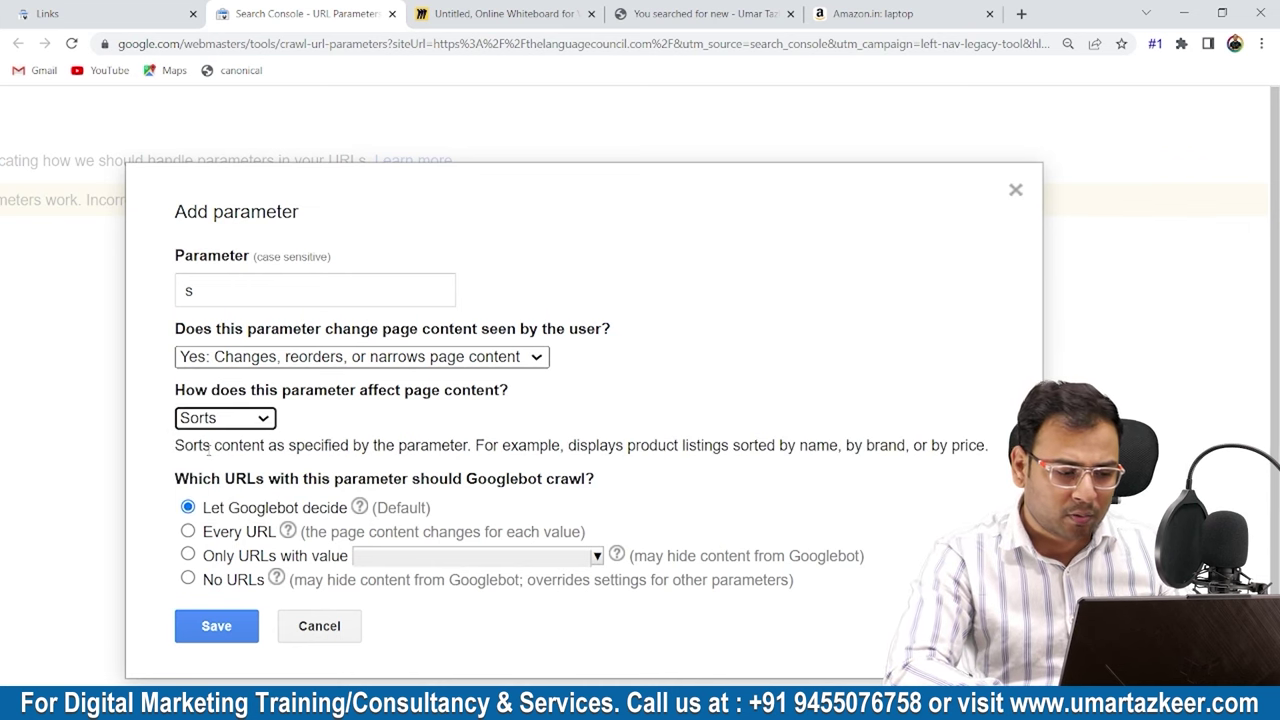
Highlight the question about which URLs Googlebot should crawl and choose No URLs.
scroll(208, 452, "down", 2)
left_click_drag(175, 390, 600, 383)
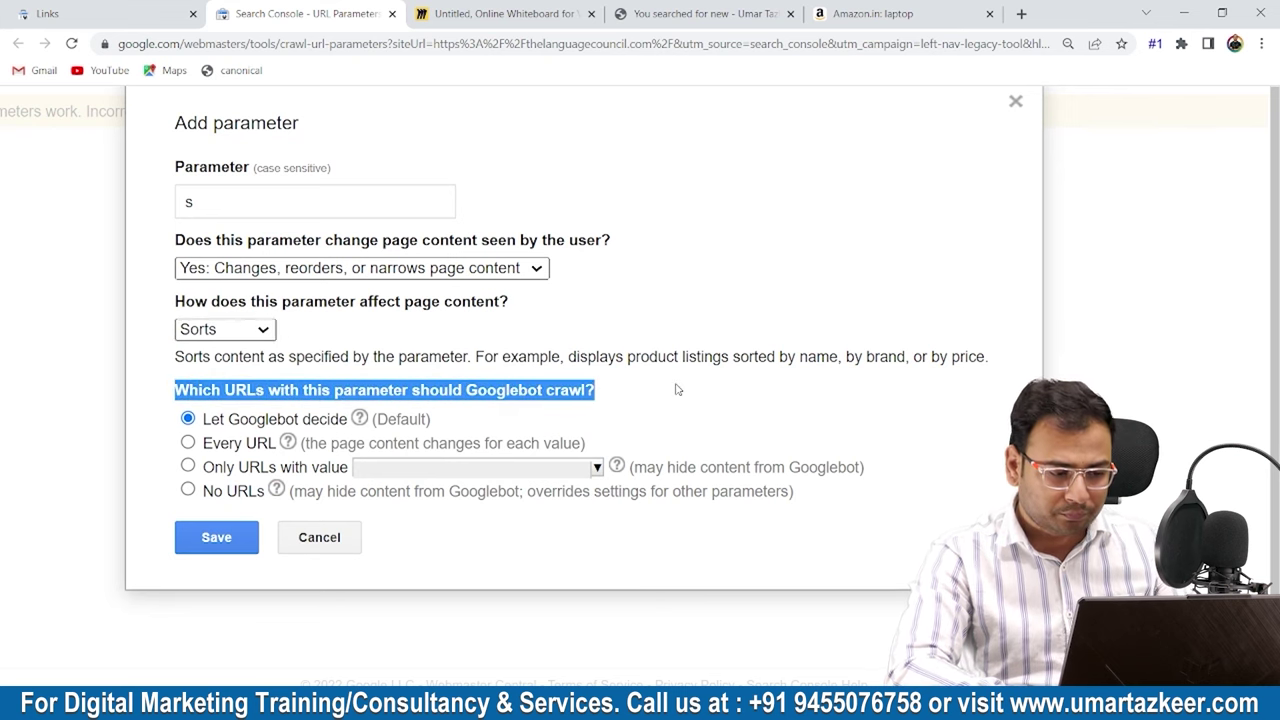
left_click(602, 398)
left_click(187, 490)
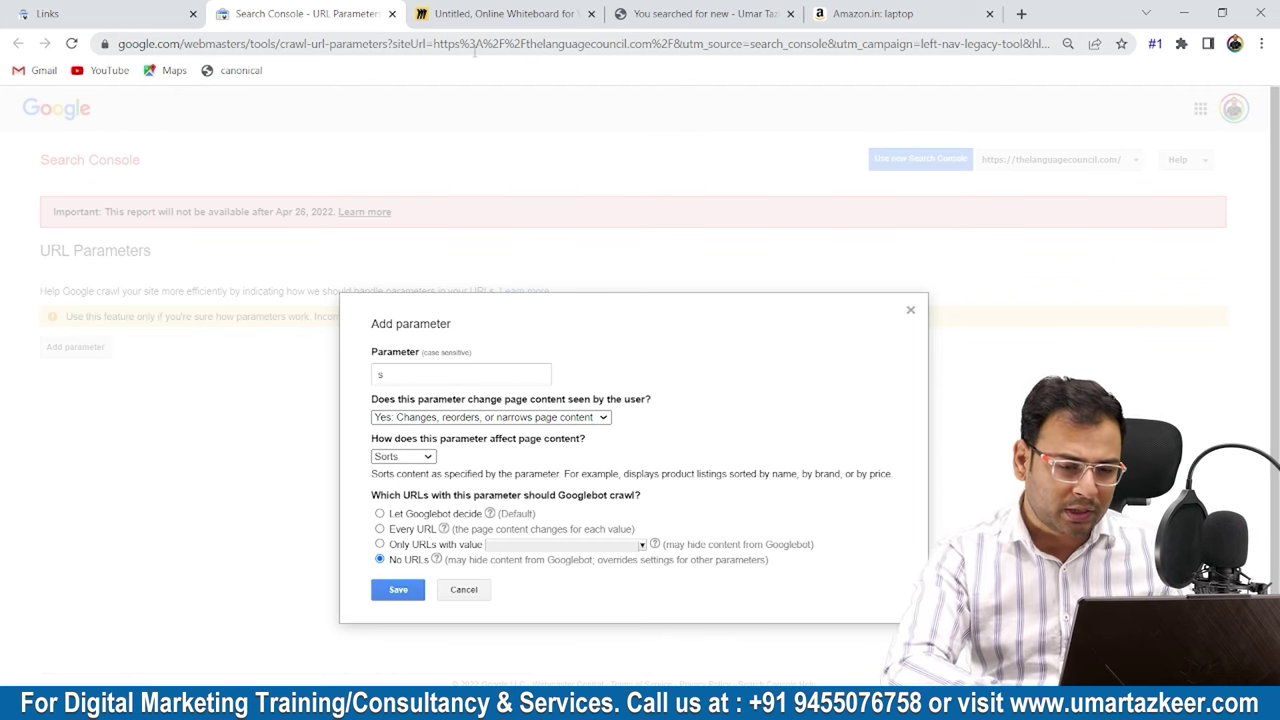
Open myntra.com/robots.txt in a new browser tab and enlarge its text for reading the Disallow rules.
left_click(1021, 13)
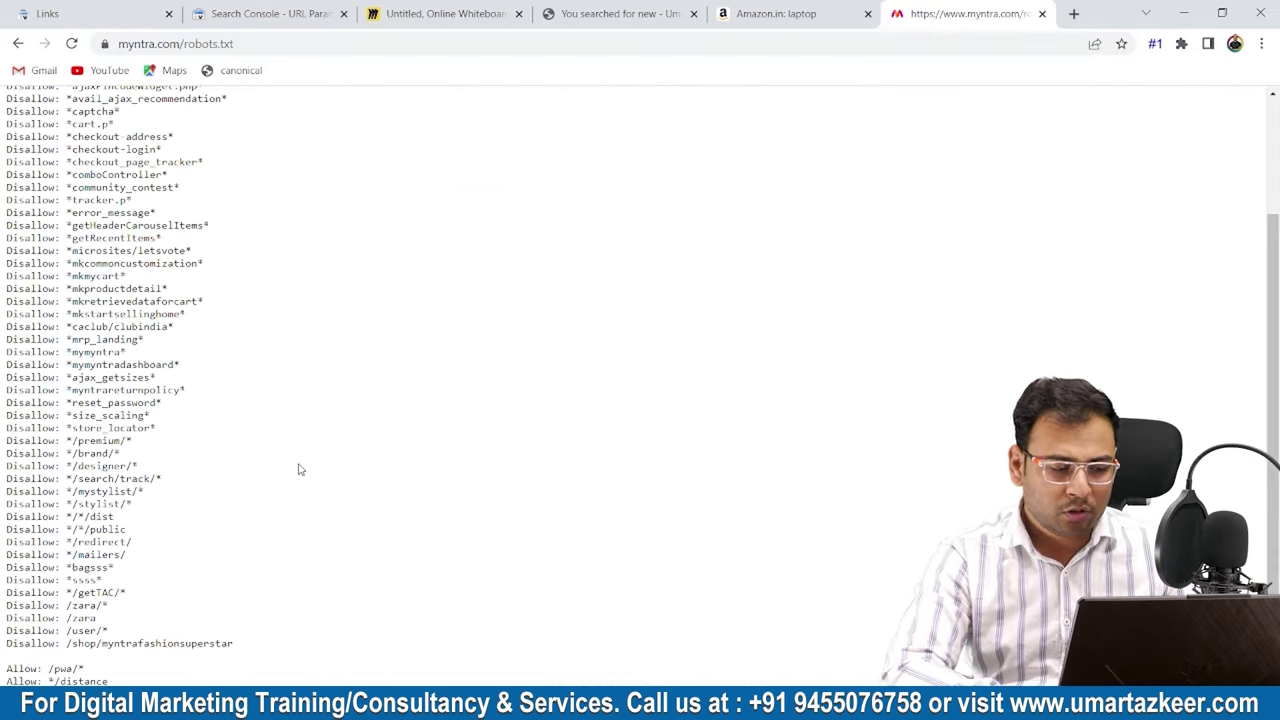
key("ctrl+plus")
key("ctrl+plus")
key("ctrl+plus")
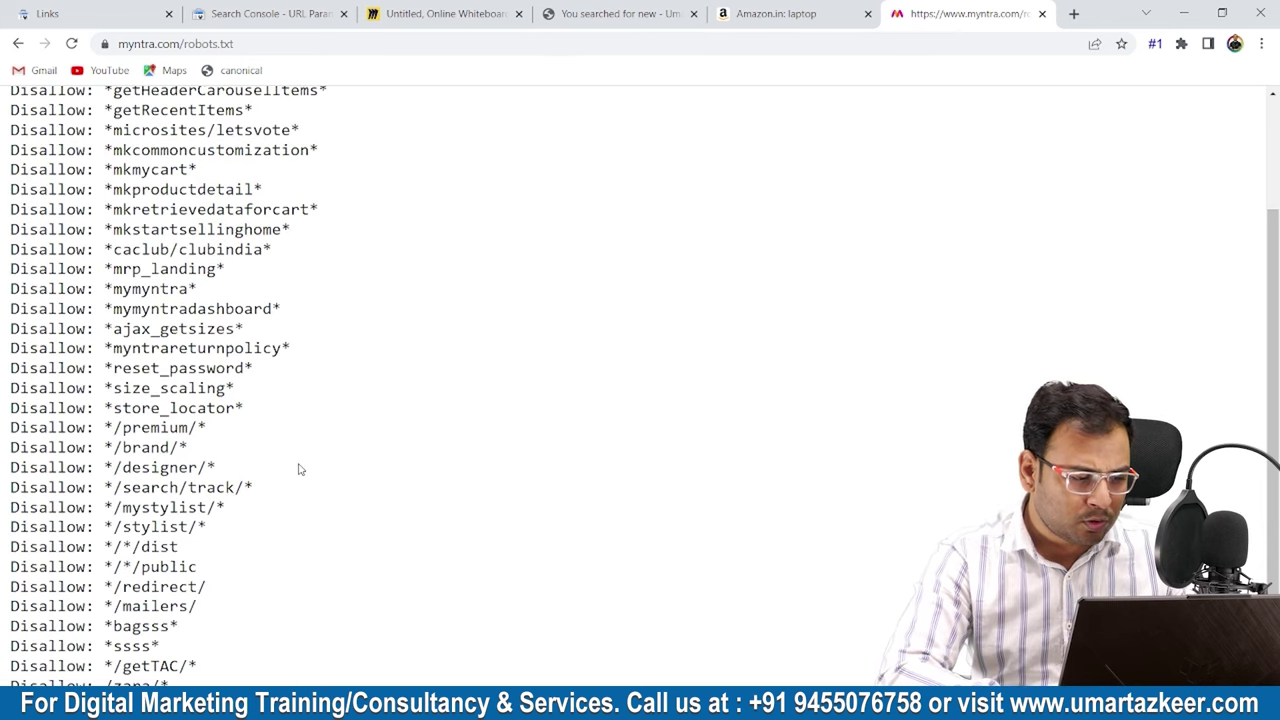
key("ctrl+plus")
key("ctrl+plus")
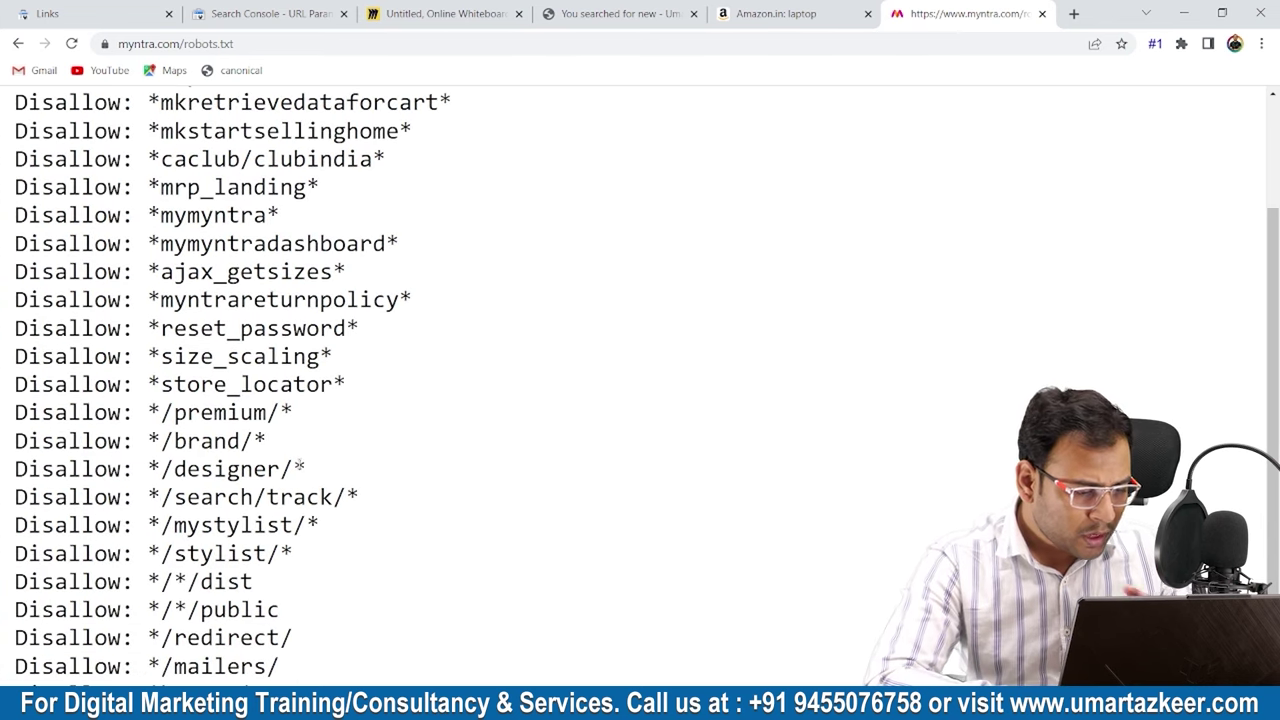
scroll(299, 466, "up", 1)
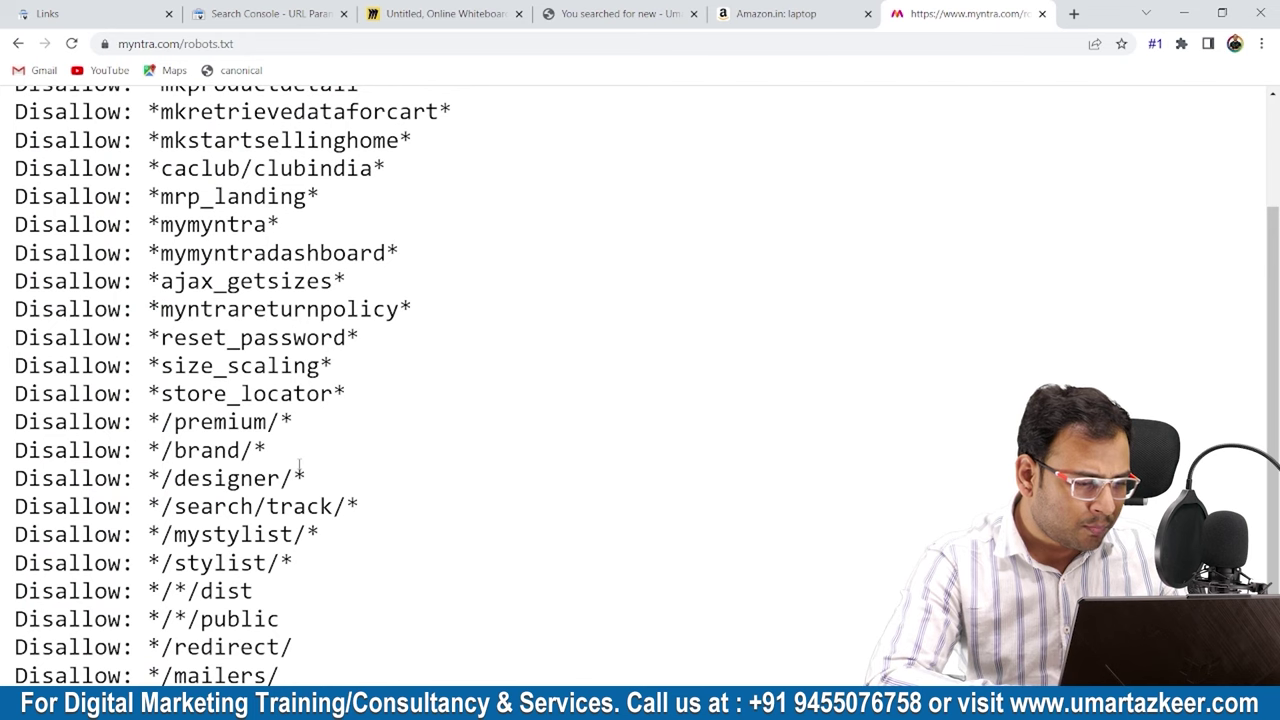
key("ctrl+minus")
key("ctrl+minus")
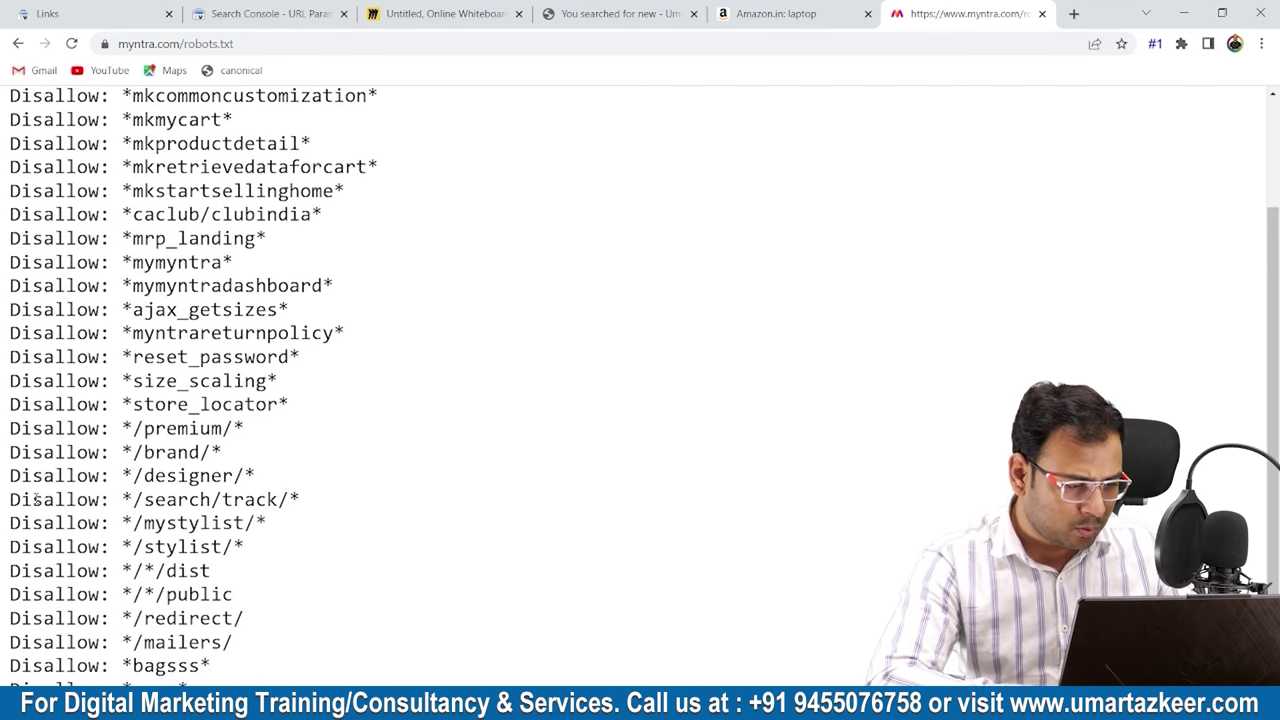
Highlight the */search/track/* Disallow rule in the Myntra robots.txt and restore the normal text size.
left_click_drag(11, 499, 214, 499)
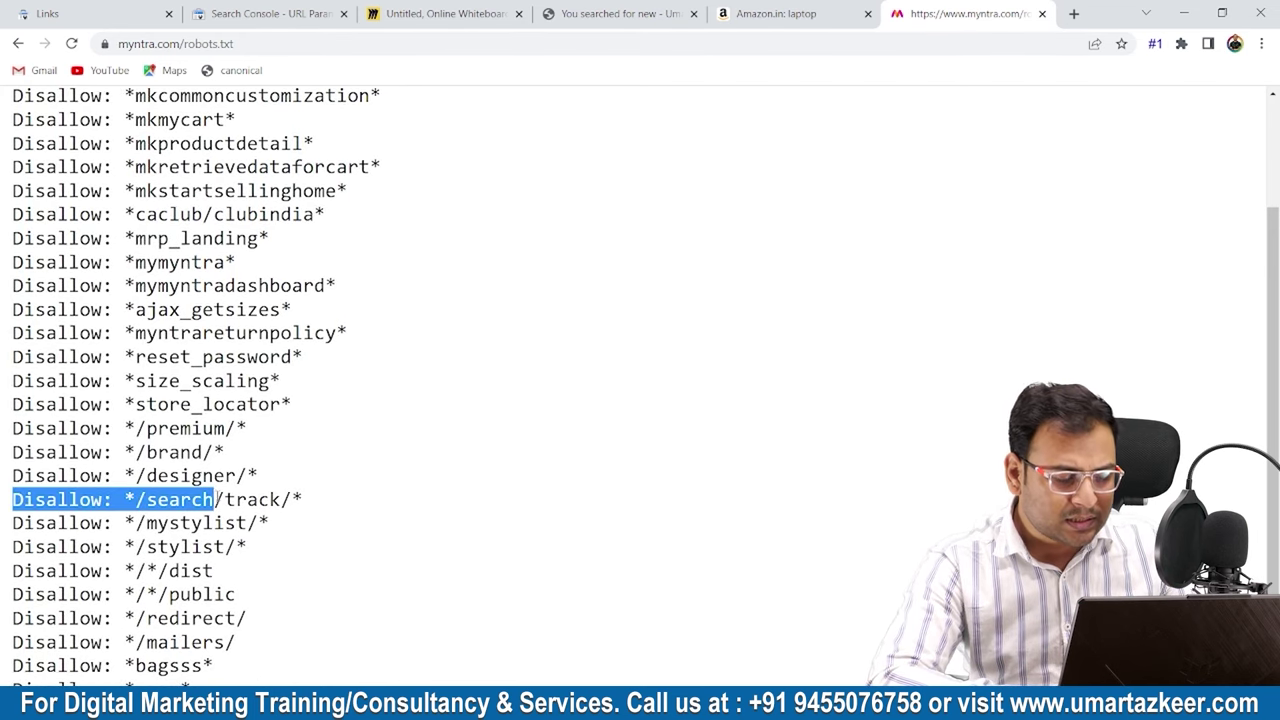
left_click(282, 492)
left_click_drag(353, 501, 270, 499)
left_click(191, 502)
left_click(517, 541)
key("ctrl+minus")
key("ctrl+minus")
key("ctrl+minus")
key("ctrl+minus")
key("ctrl+minus")
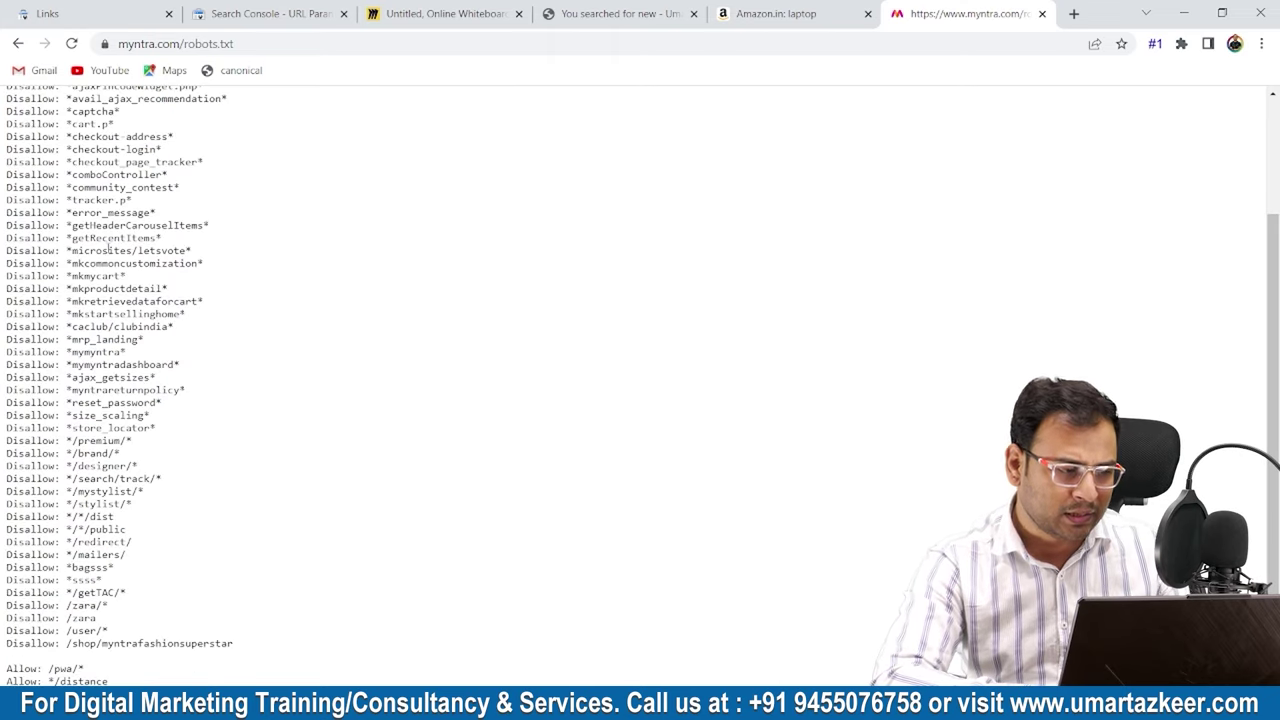
Open amazon.in/robots.txt and highlight the Disallow rule /s?k=*&rh=n*p_*p_*p_ in enlarged text.
scroll(143, 451, "down", 1)
scroll(145, 452, "up", 2)
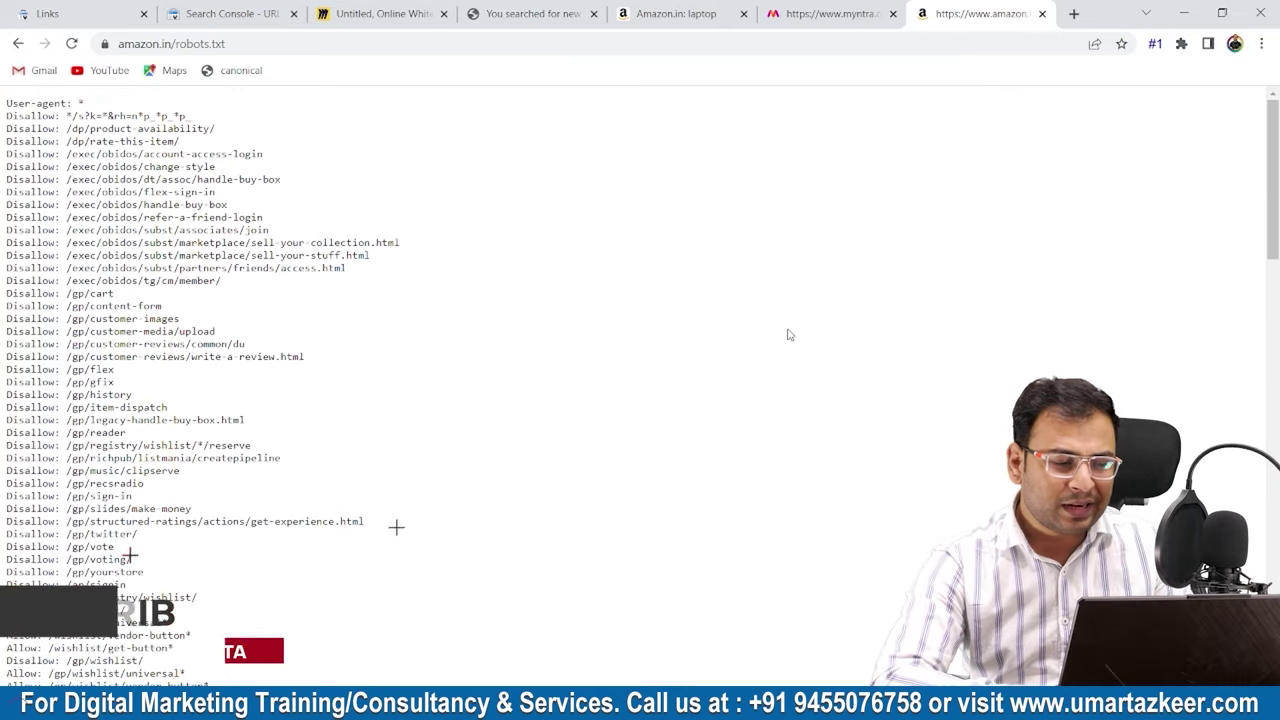
scroll(200, 200, "up", 5)
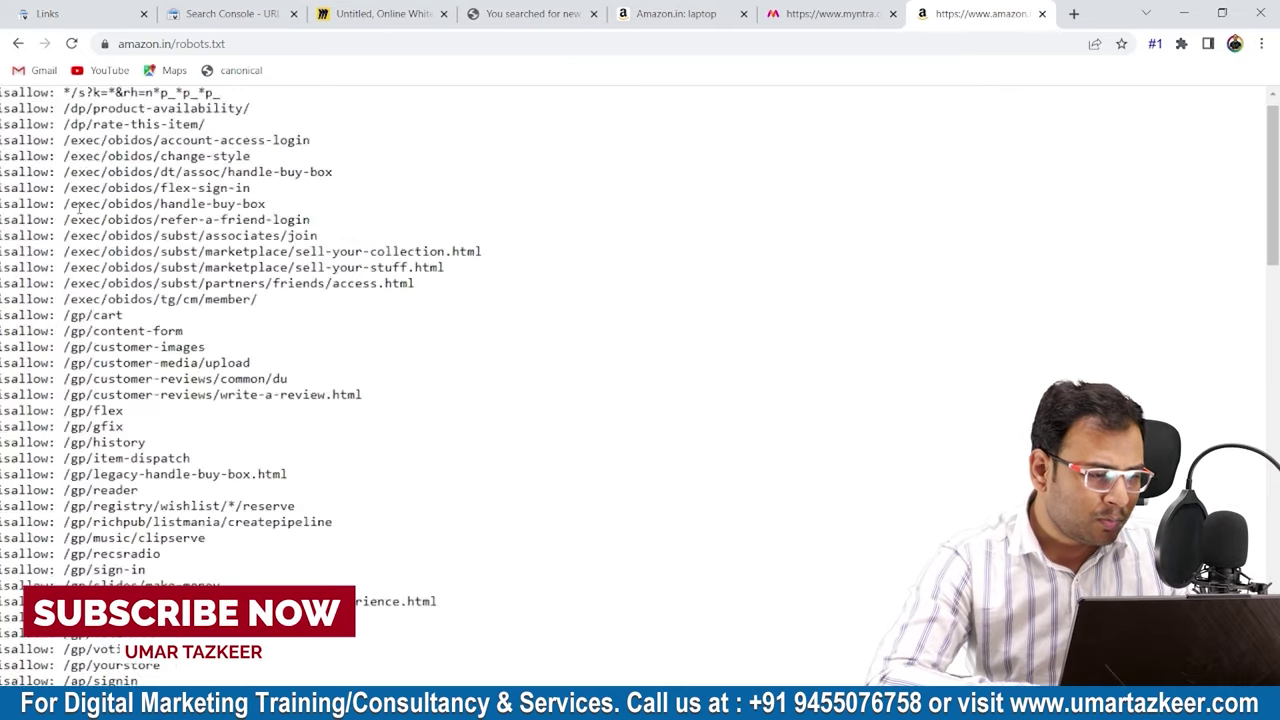
scroll(80, 207, "up", 3)
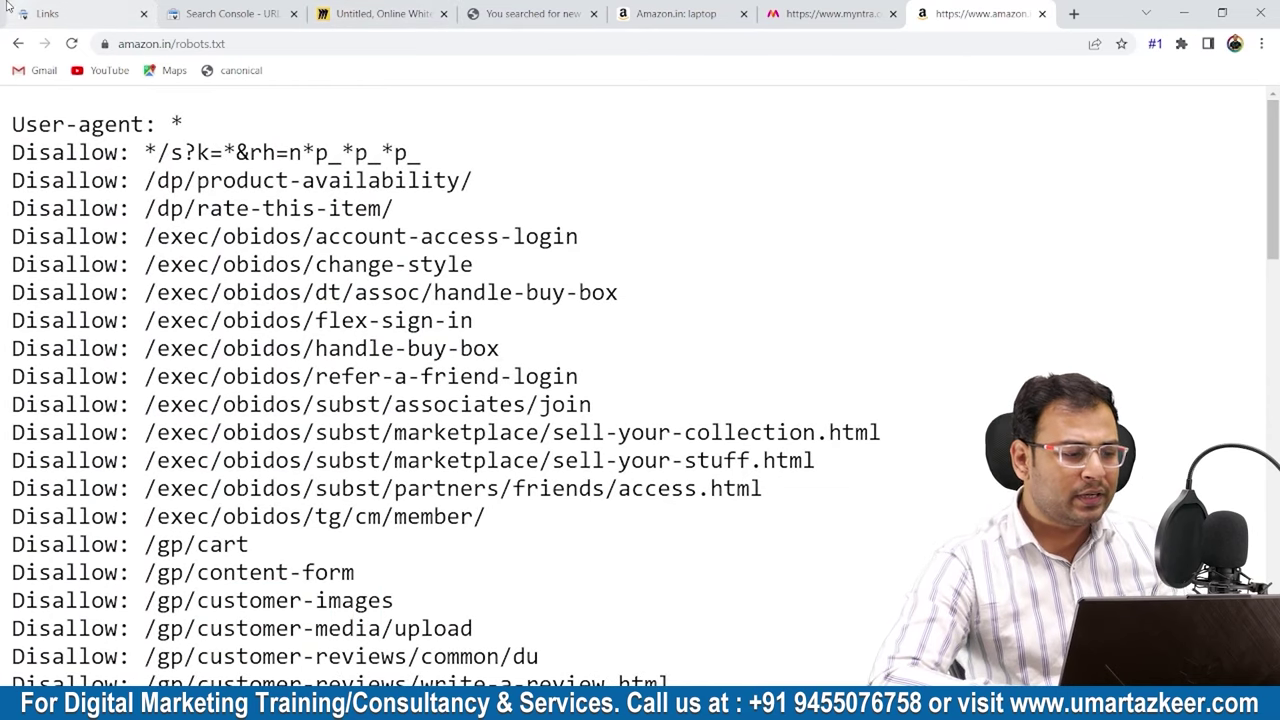
left_click_drag(157, 153, 436, 154)
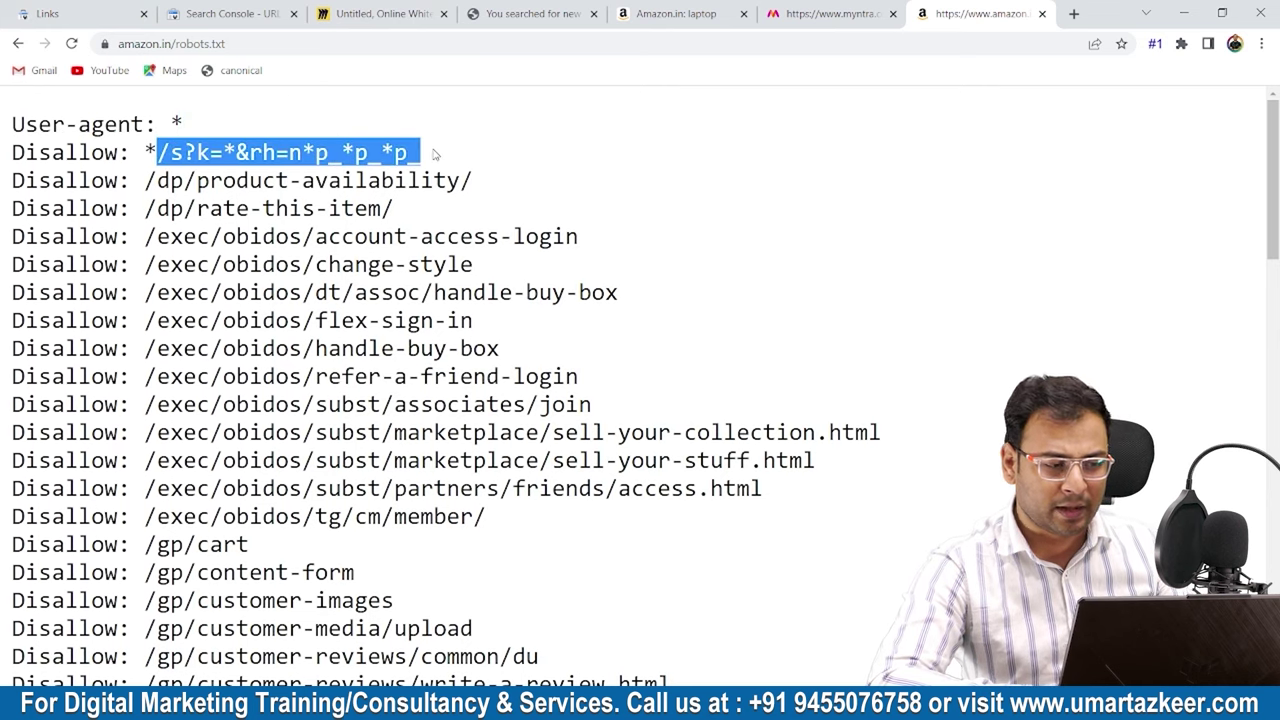
Switch back to the Amazon laptop results and highlight the &s parameter in the page address.
left_click(830, 13)
left_click(700, 12)
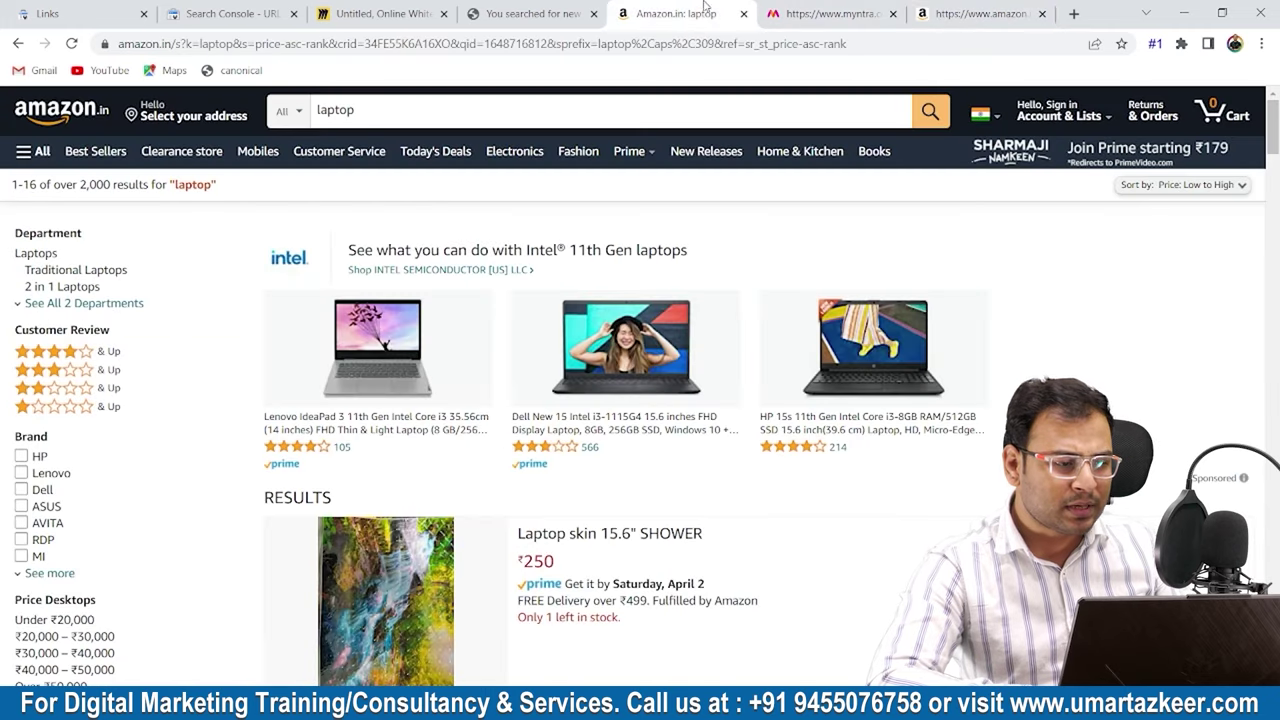
left_click(180, 44)
left_click_drag(180, 44, 206, 44)
left_click_drag(299, 44, 314, 44)
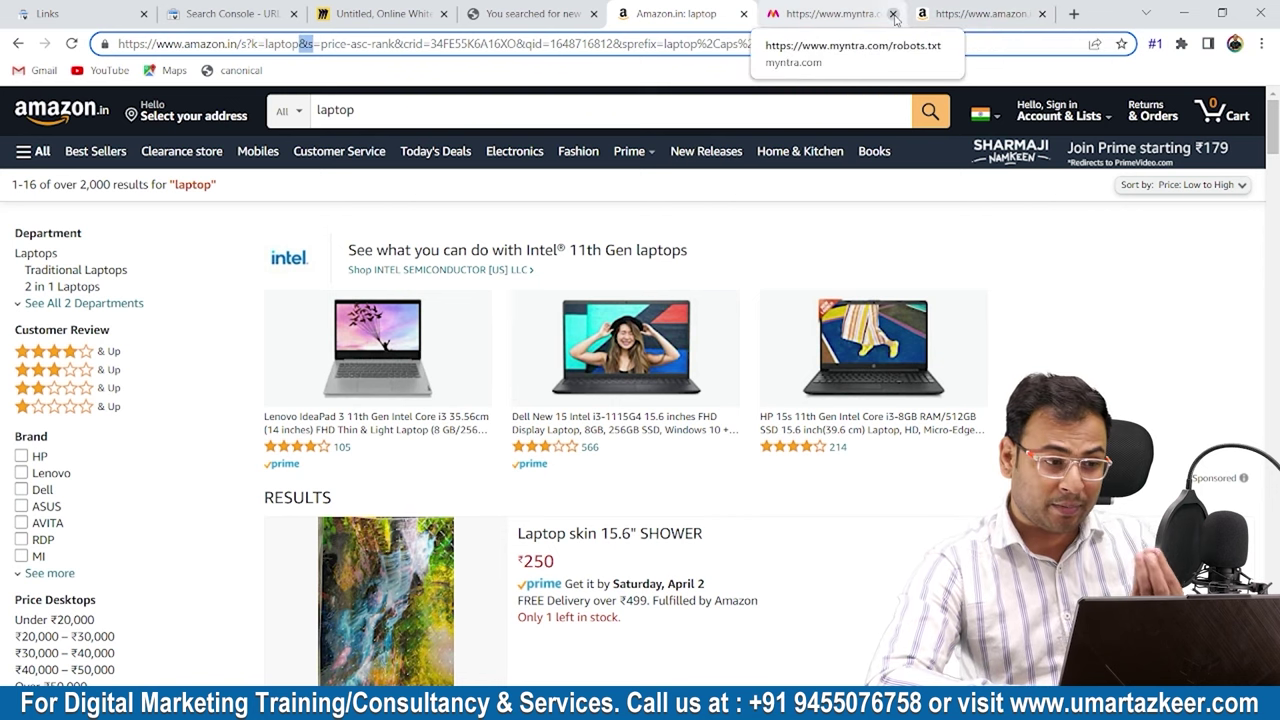
Revisit Amazon's robots.txt Disallow rules and close the Add parameter form in the URL Parameters tool without saving.
left_click(975, 14)
left_click_drag(184, 265, 157, 290)
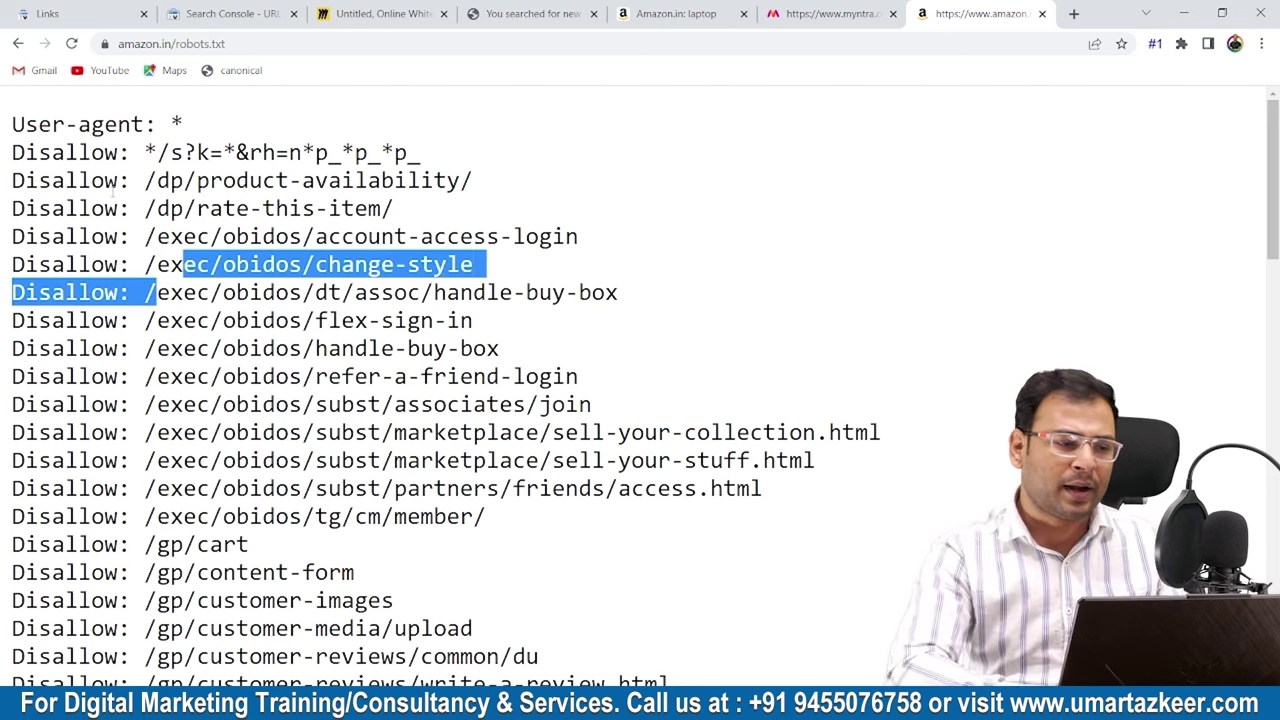
left_click(200, 10)
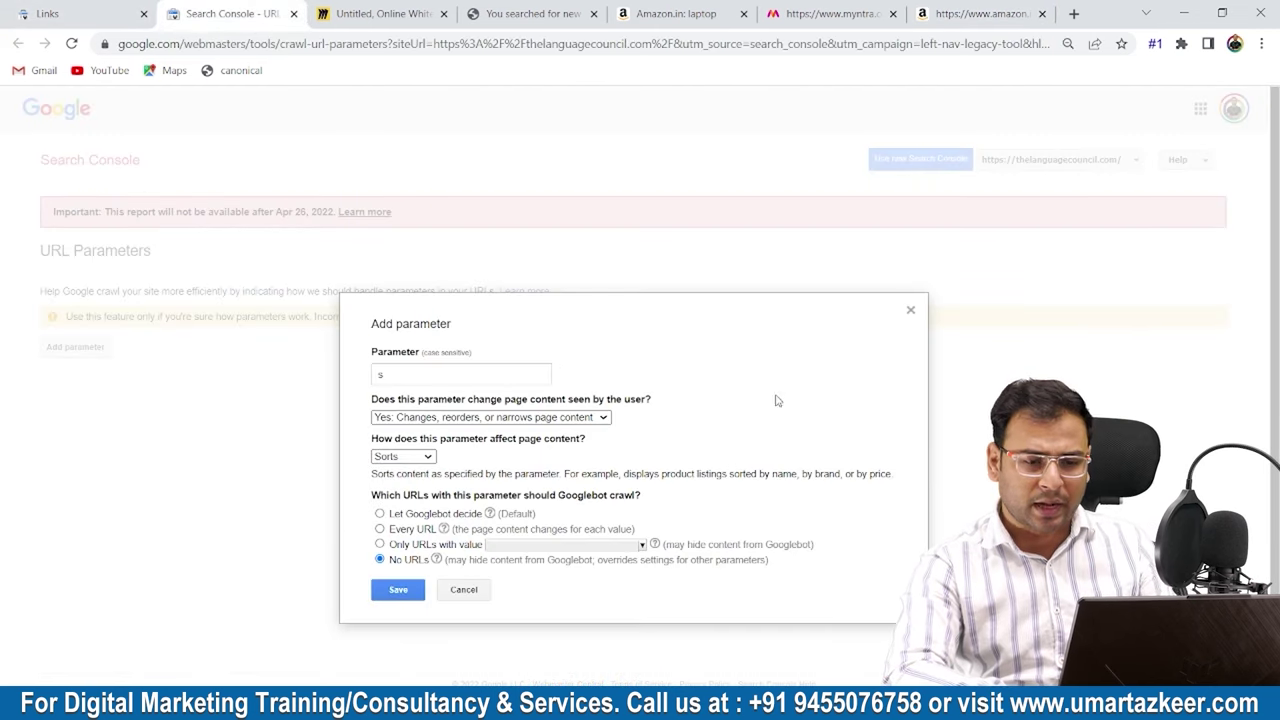
left_click(910, 309)
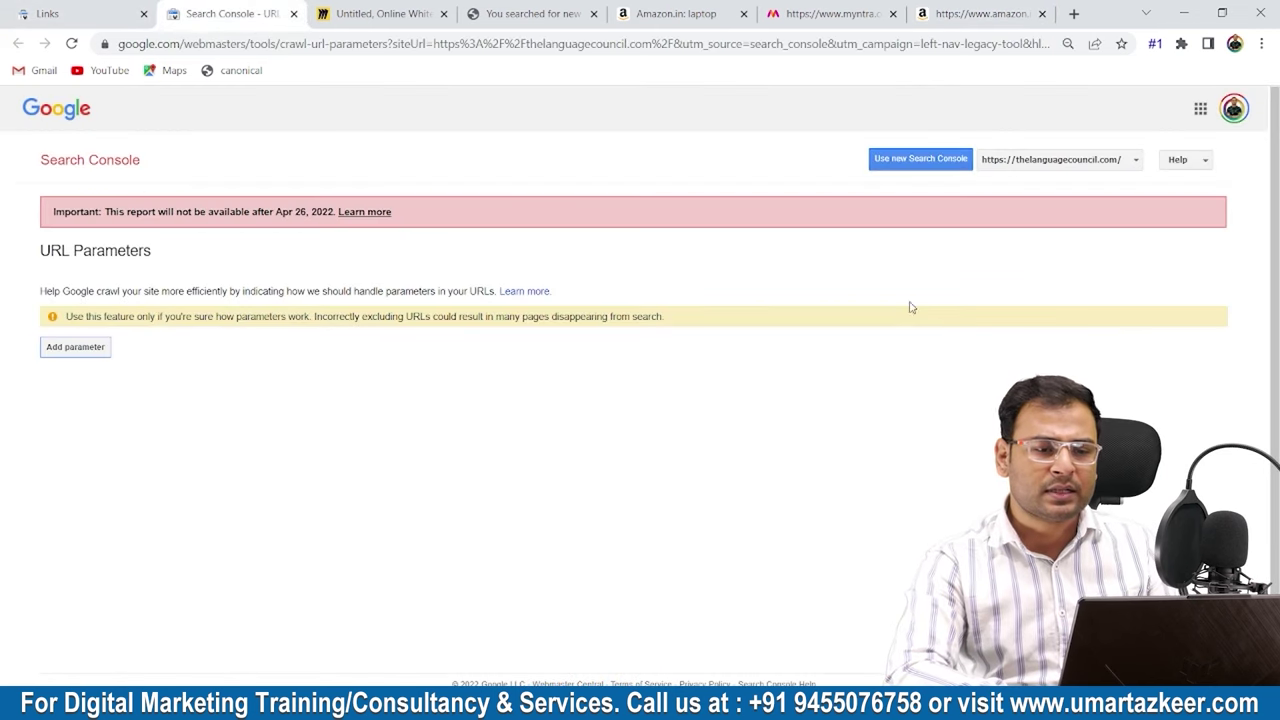
left_click(968, 10)
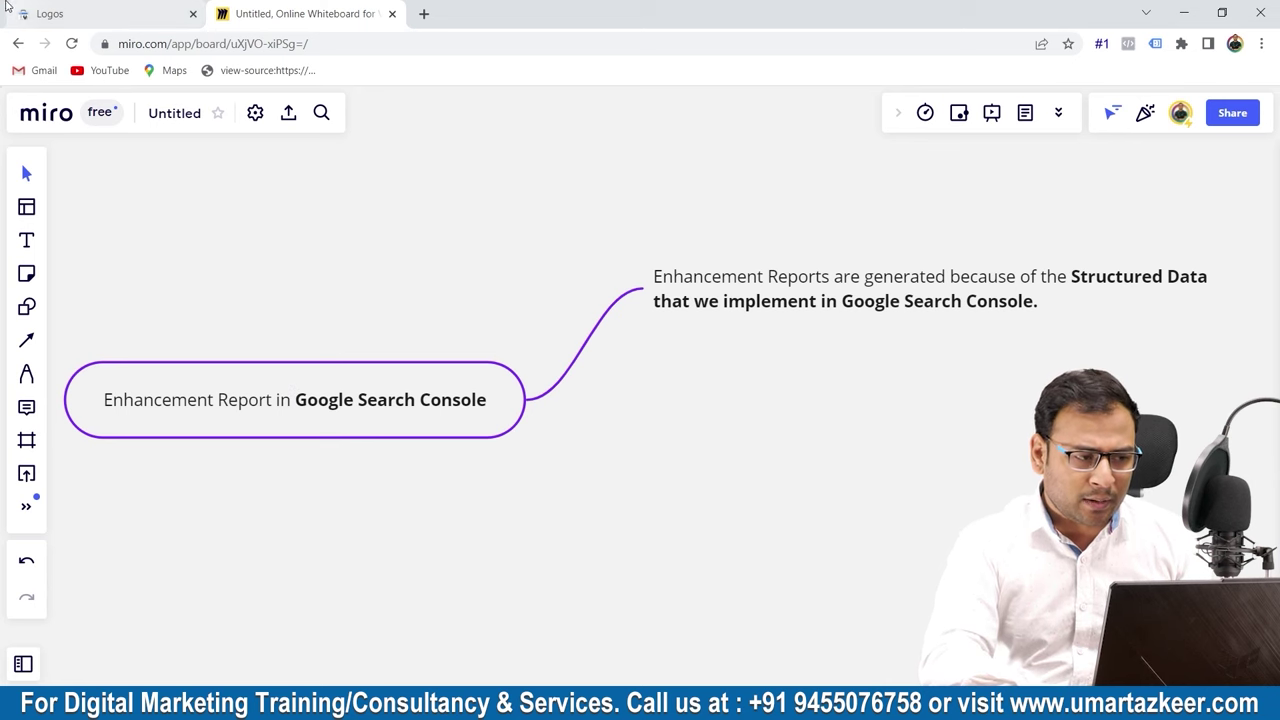
View the Logos report among the Search Console enhancement reports and return to the Miro whiteboard on enhancement reports.
left_click(97, 8)
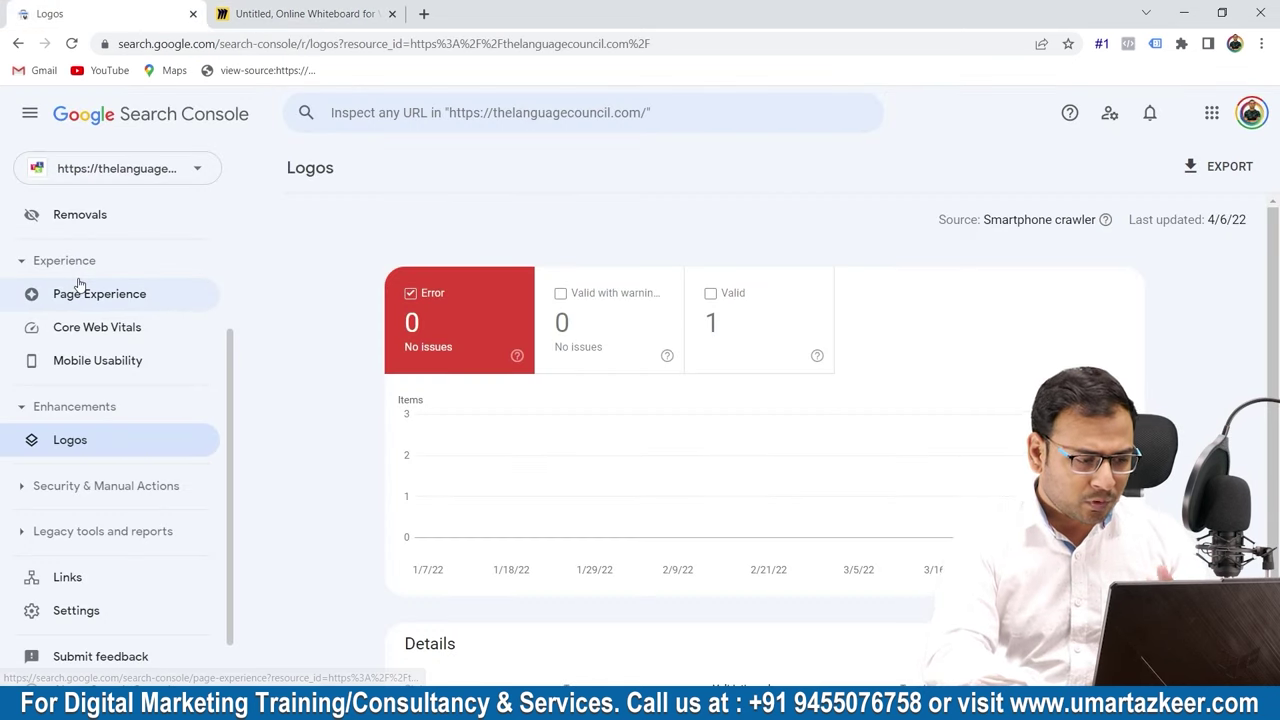
scroll(114, 366, "down", 1)
scroll(114, 367, "up", 1)
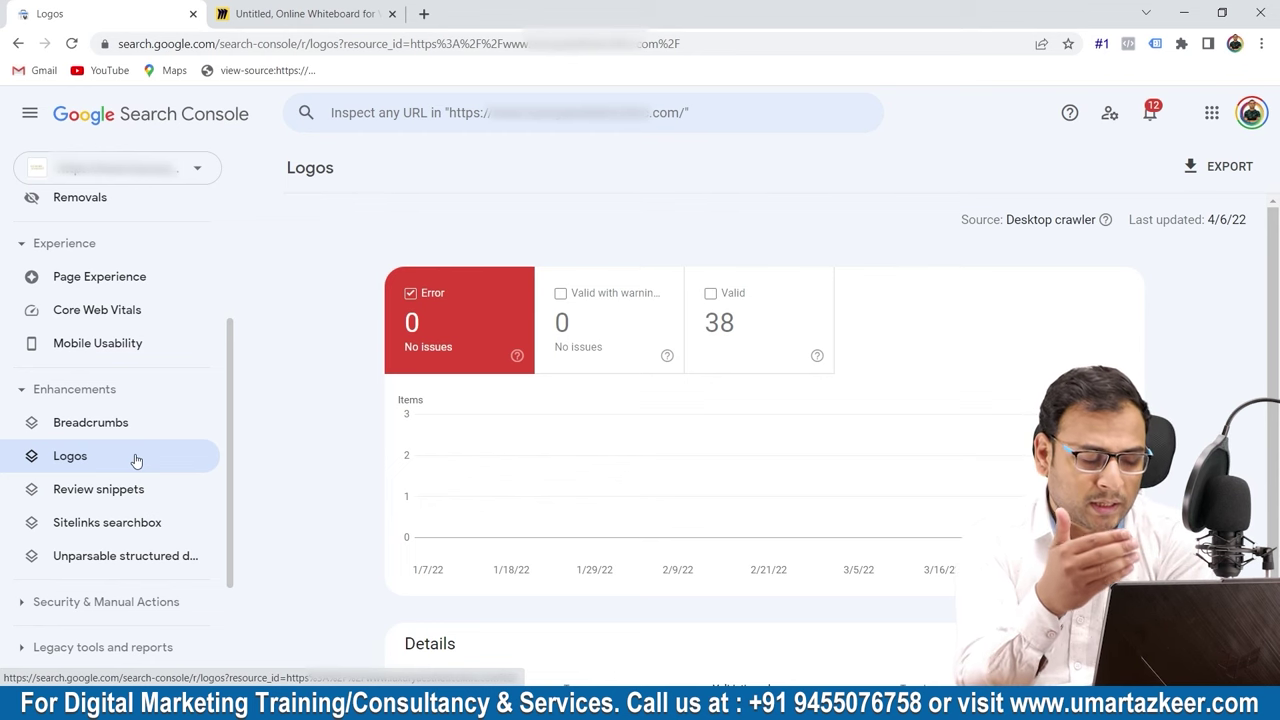
left_click(251, 11)
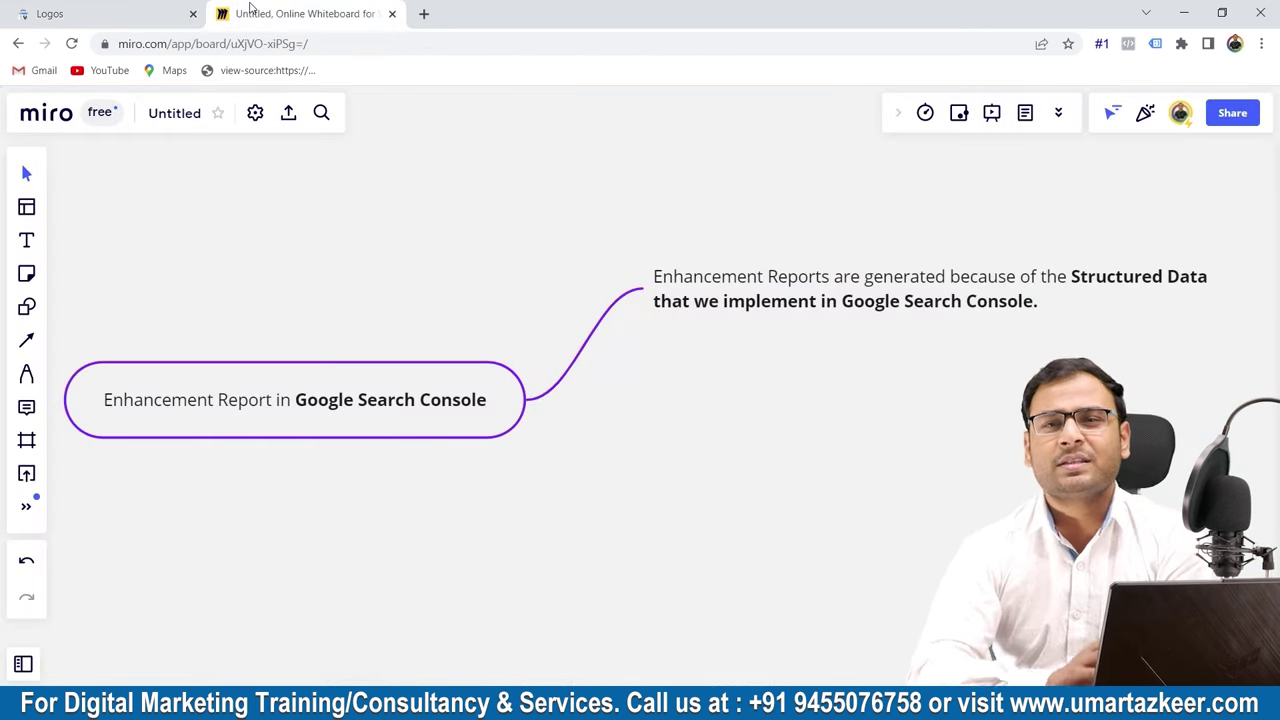
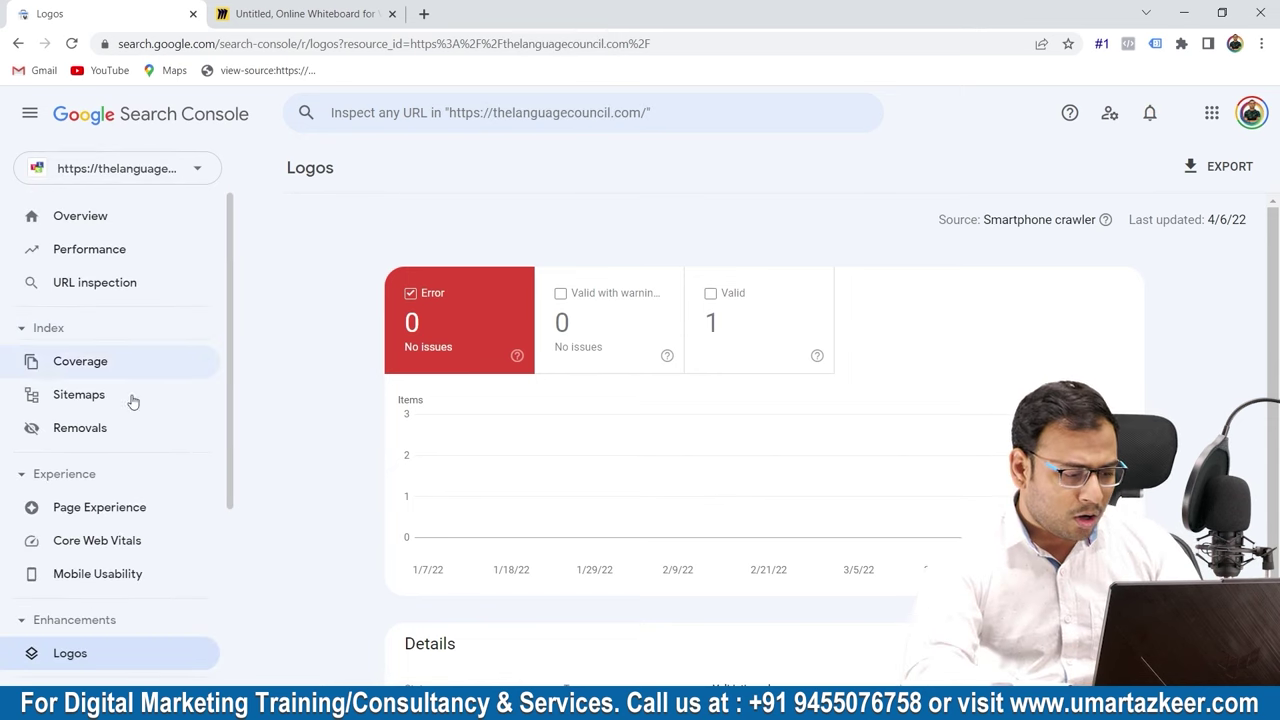
Include valid items in the Logos report for thelanguagecouncil.com and open the Complete items details.
scroll(100, 450, "down", 5)
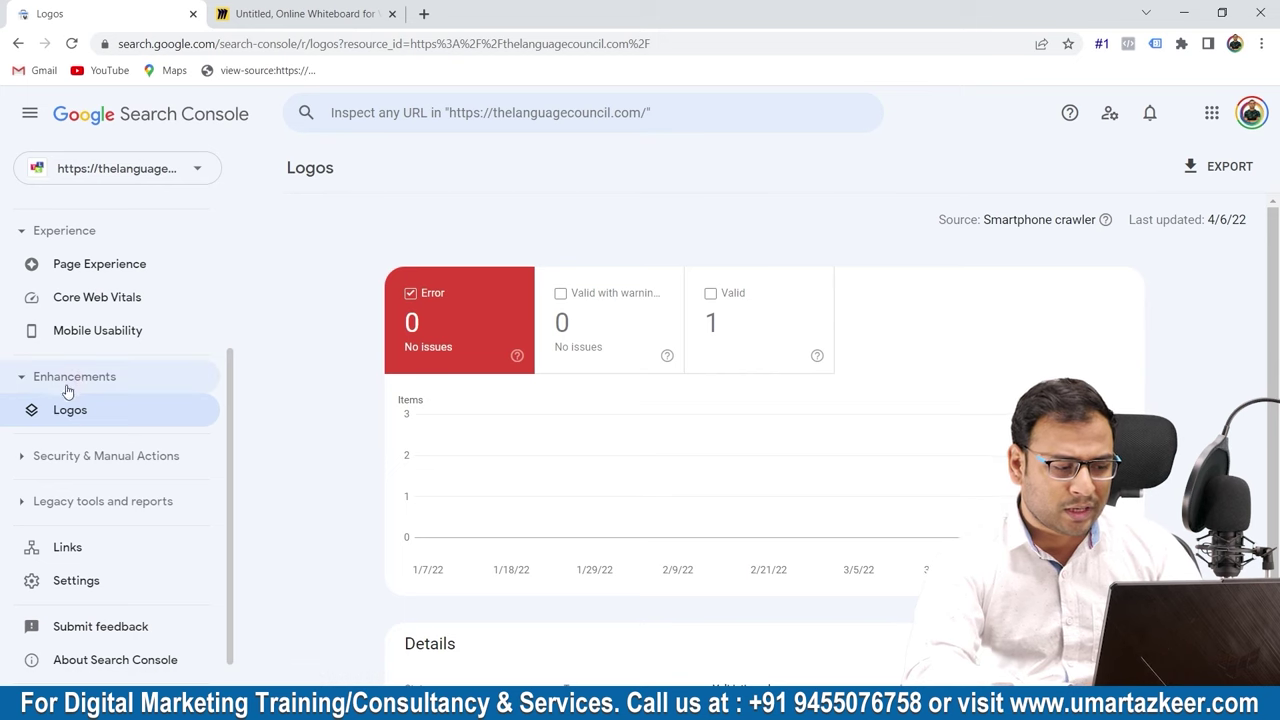
scroll(371, 486, "down", 1)
scroll(371, 486, "up", 1)
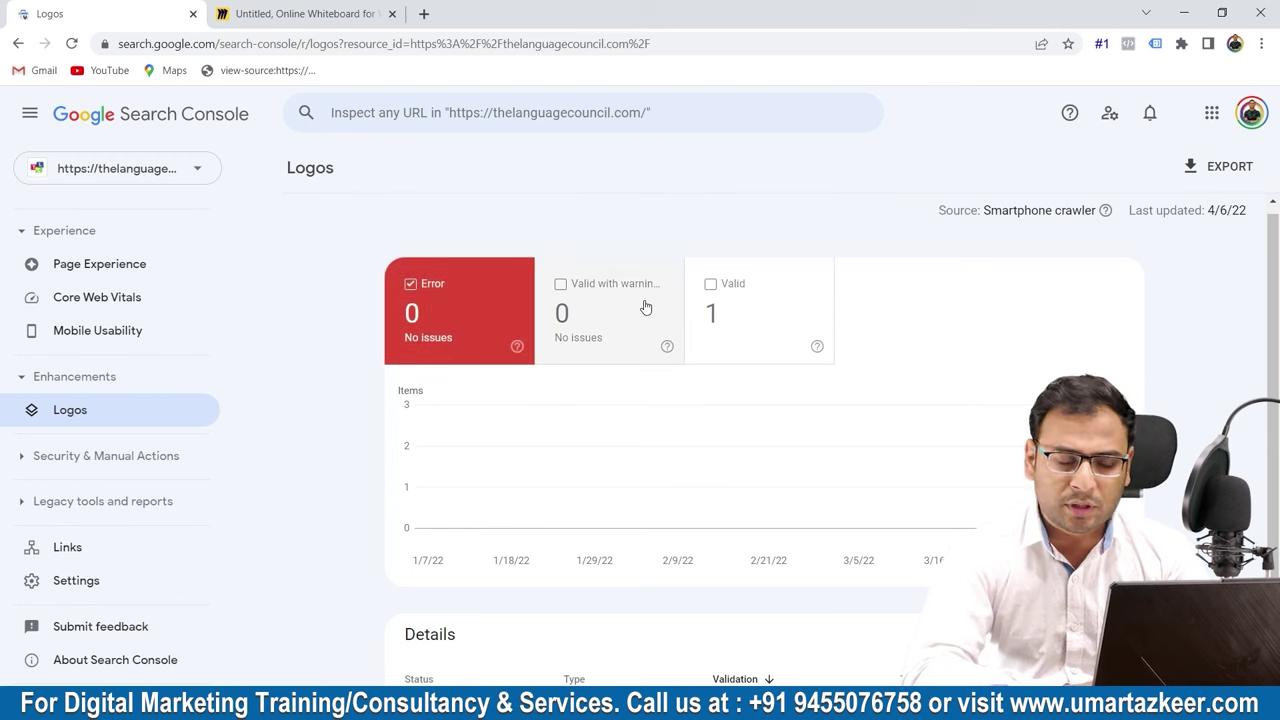
scroll(710, 362, "down", 1)
left_click(735, 253)
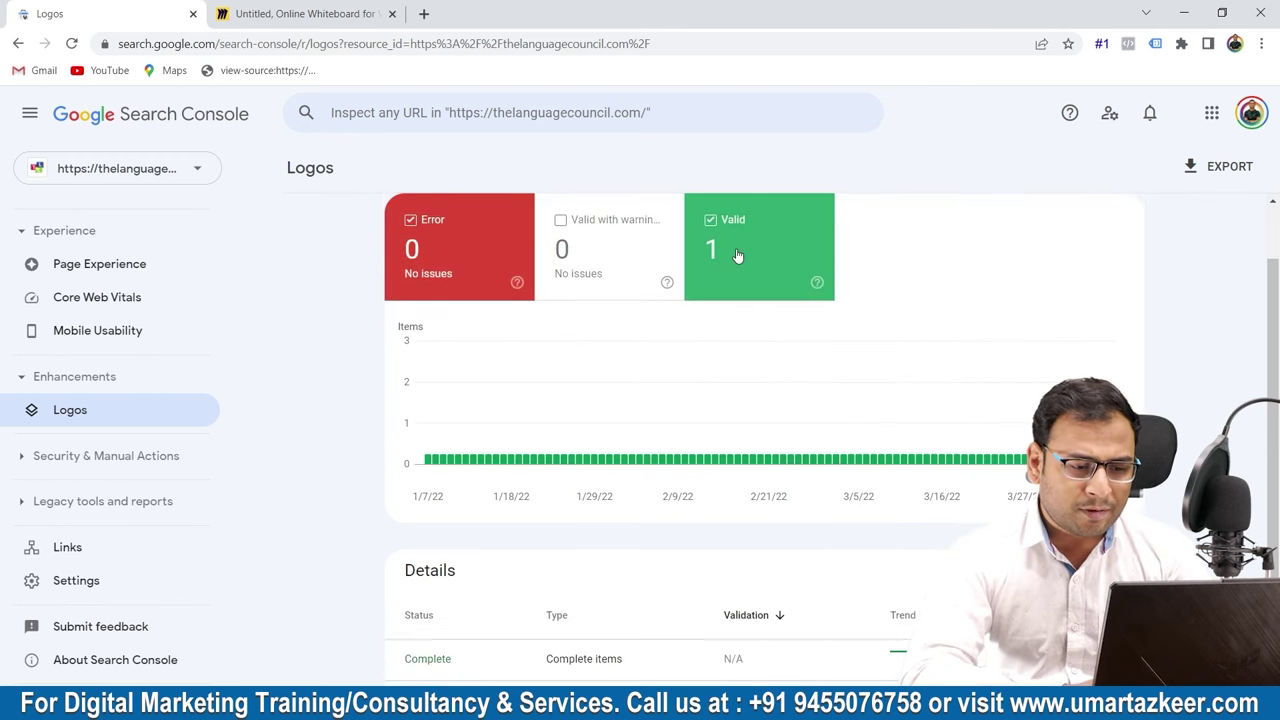
scroll(737, 270, "down", 1)
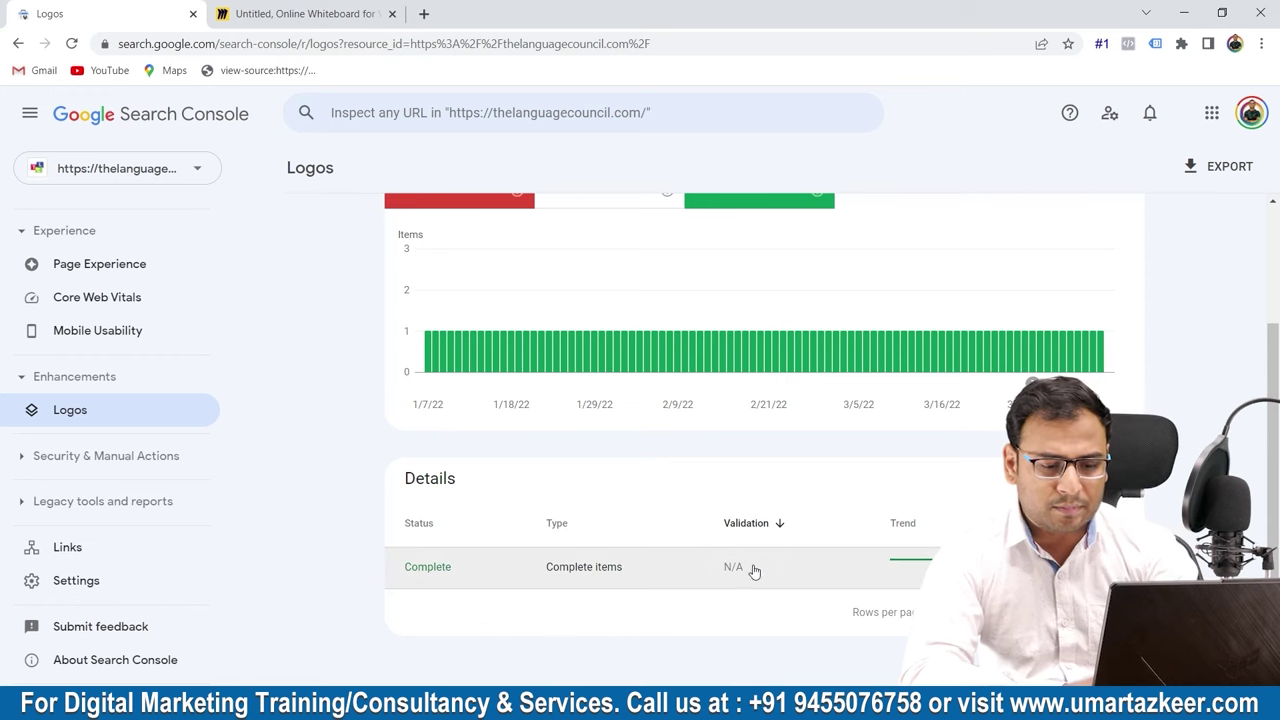
left_click(850, 577)
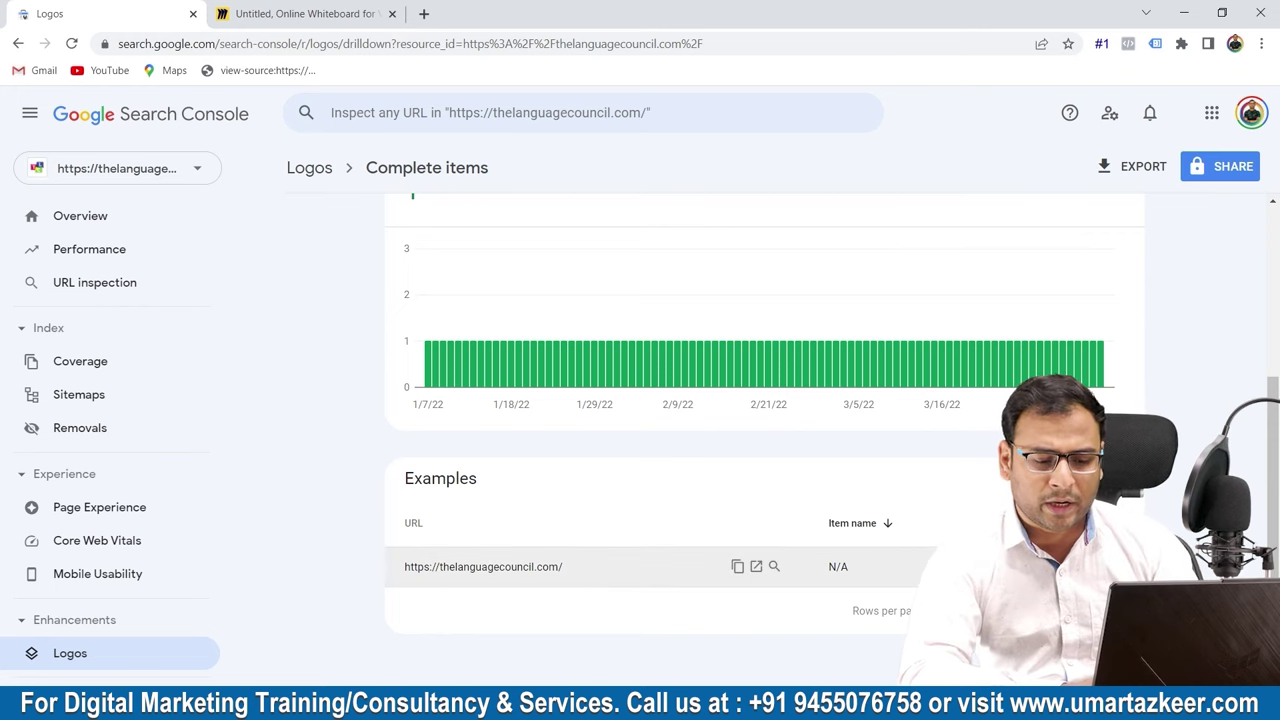
Open the source code of the thelanguagecouncil.com example and examine its Organization structured data, including the logo and sameAs entries.
left_click(857, 568)
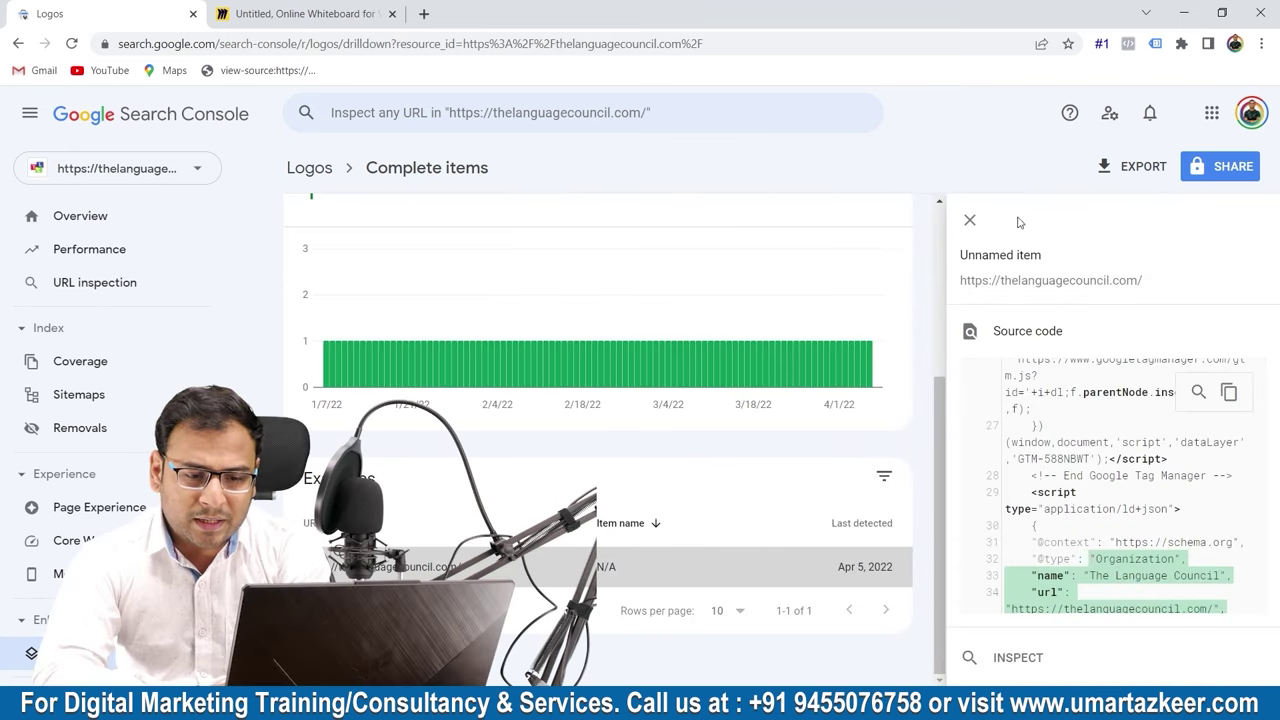
scroll(1090, 434, "down", 3)
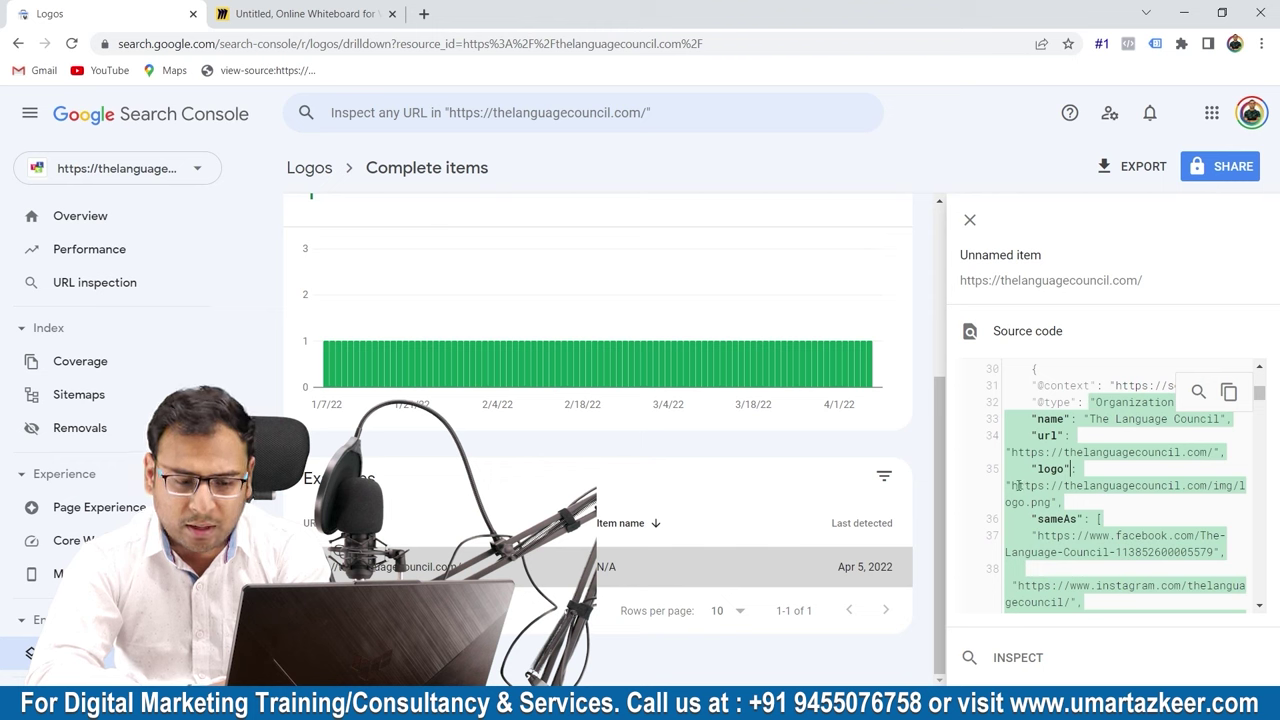
left_click_drag(1048, 498, 1228, 552)
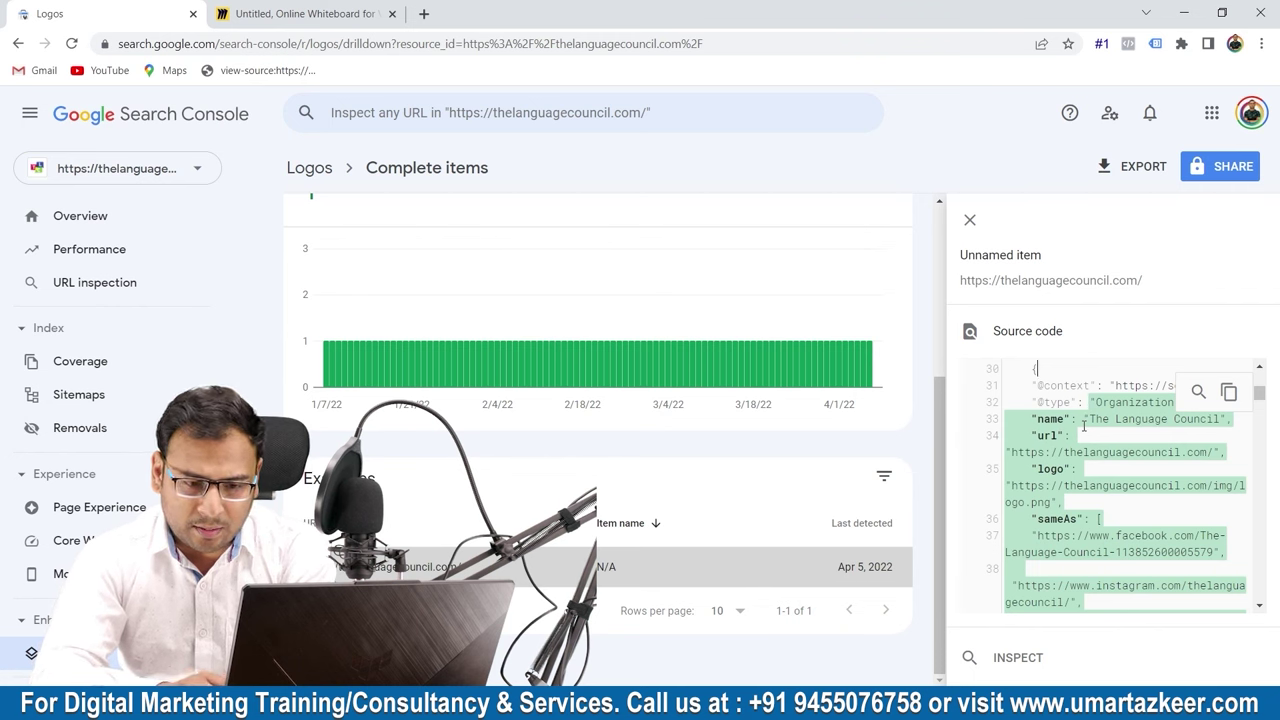
scroll(1084, 425, "up", 1)
scroll(1084, 425, "up", 3)
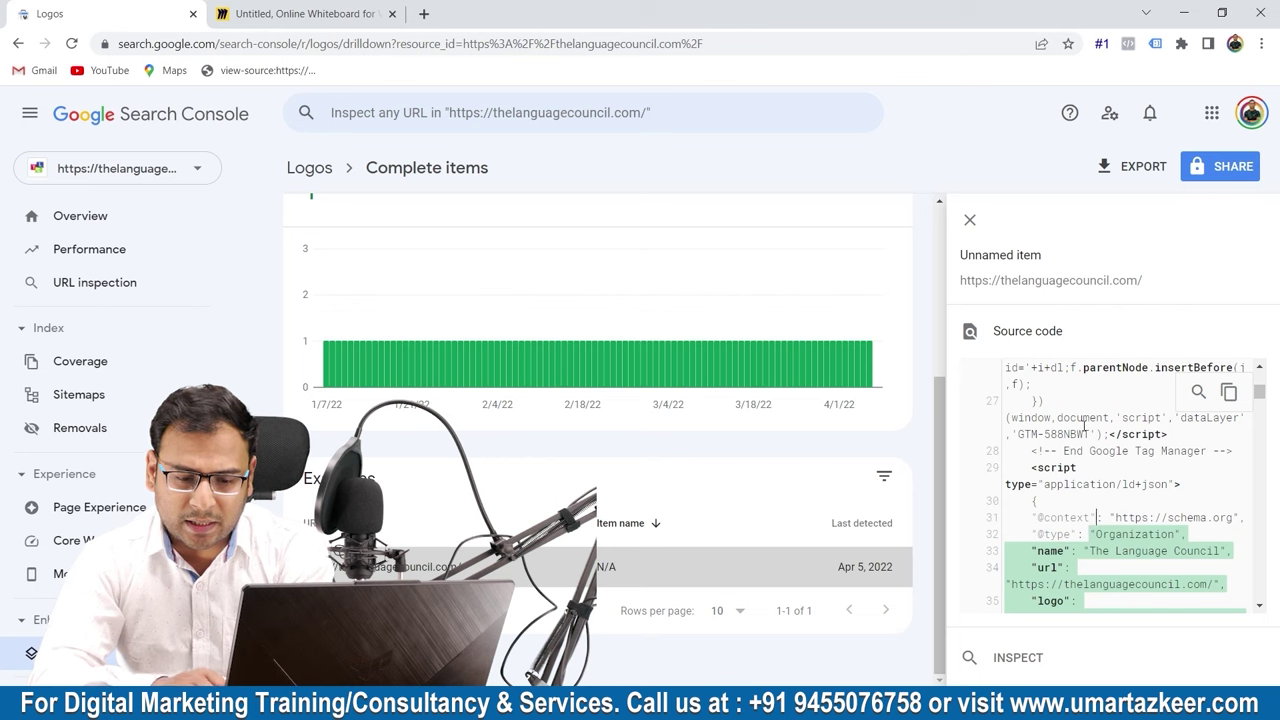
key("Right")
key("Right")
key("Right")
key("Right")
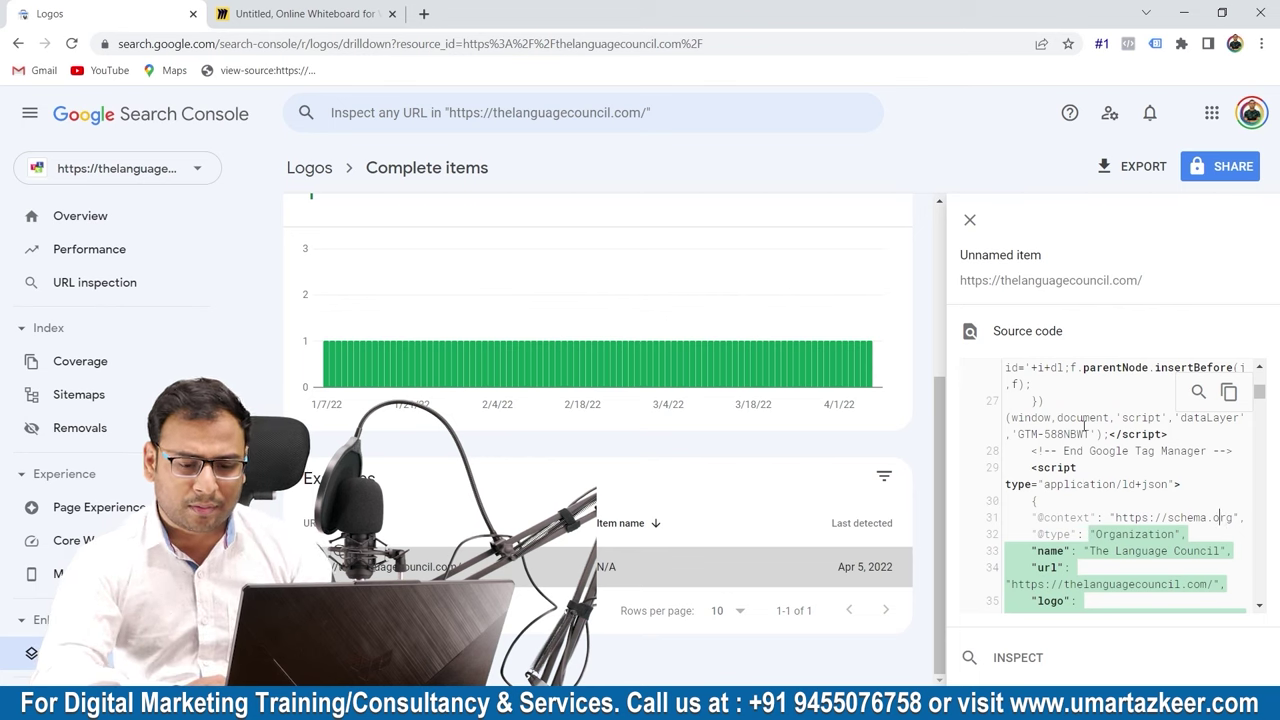
key("Left")
key("Left")
key("Left")
key("Left")
key("Left")
key("Left")
key("Left")
key("Left")
key("Left")
key("Left")
key("Left")
key("Left")
key("Left")
key("Left")
key("Left")
key("Left")
key("Left")
key("Left")
key("Left")
key("Left")
key("shift+Down")
key("shift+Down")
key("shift+Down")
key("shift+Down")
key("shift+Down")
key("shift+Down")
key("shift+Down")
key("shift+Down")
key("shift+Down")
key("shift+Down")
key("shift+Down")
key("shift+Down")
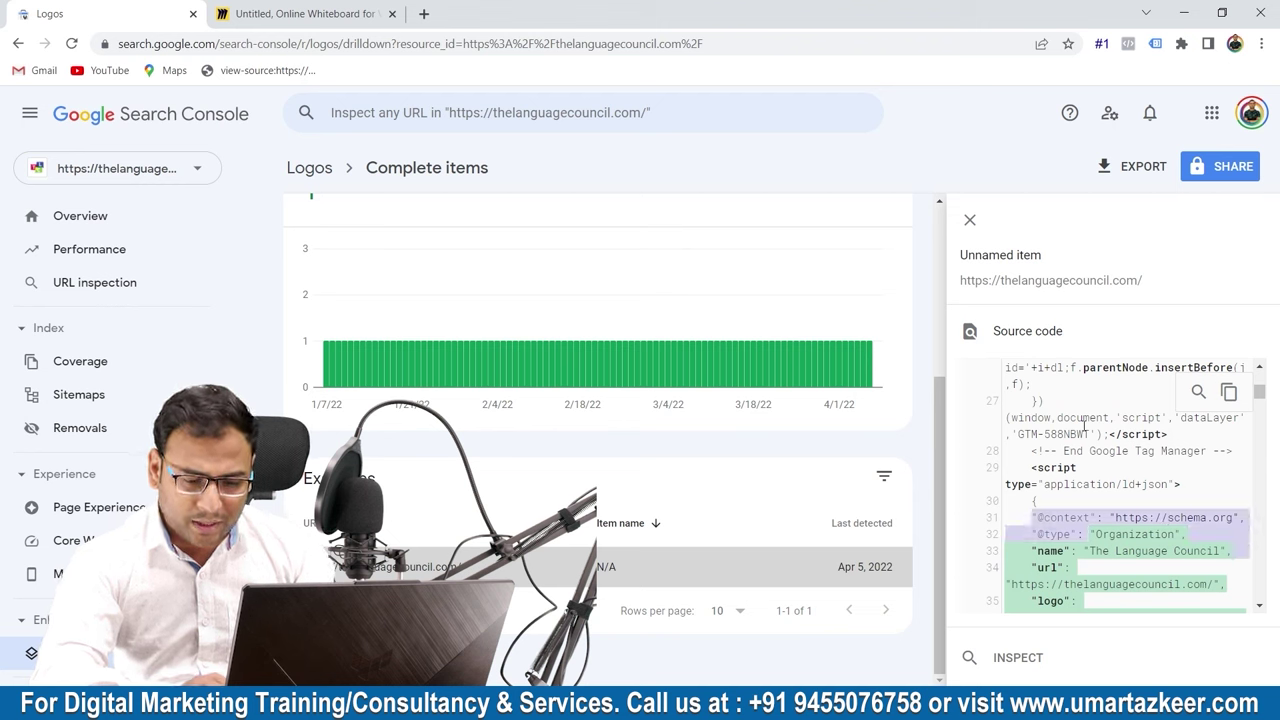
key("shift+Down")
key("shift+Down")
key("shift+Down")
key("shift+Down")
key("ctrl+c")
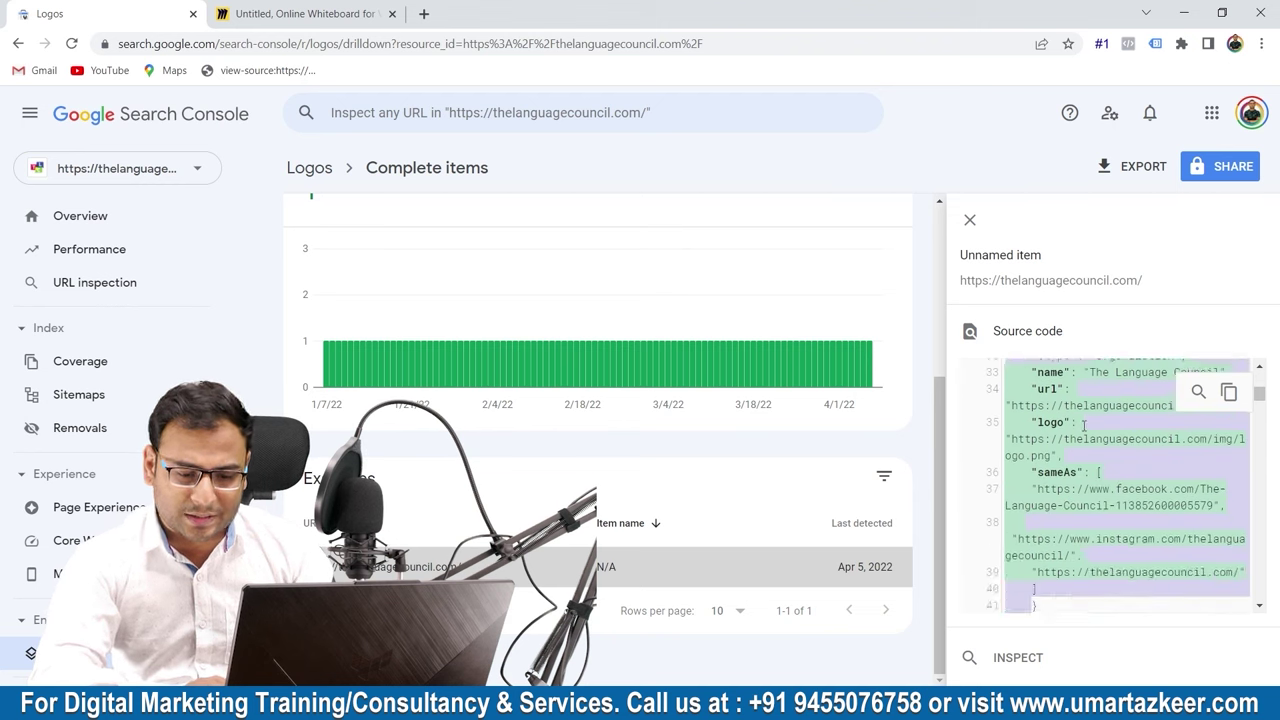
key("shift+Down")
key("shift+Down")
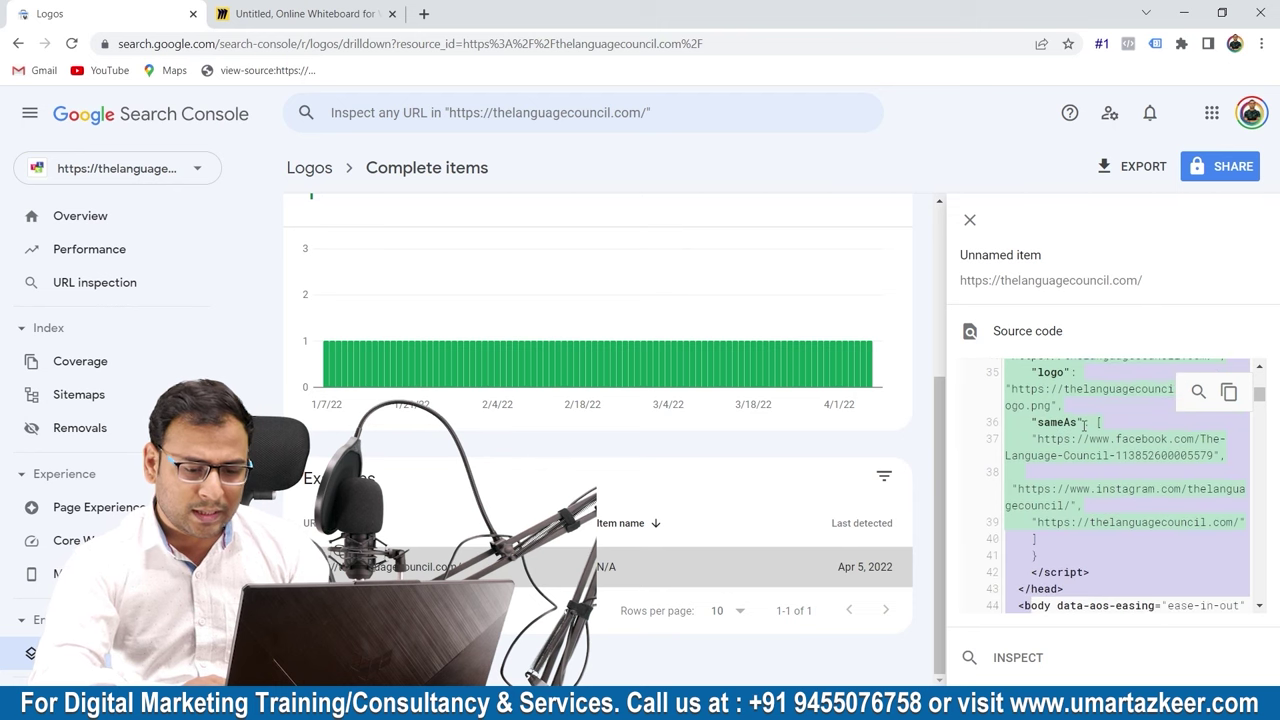
key("shift+Down")
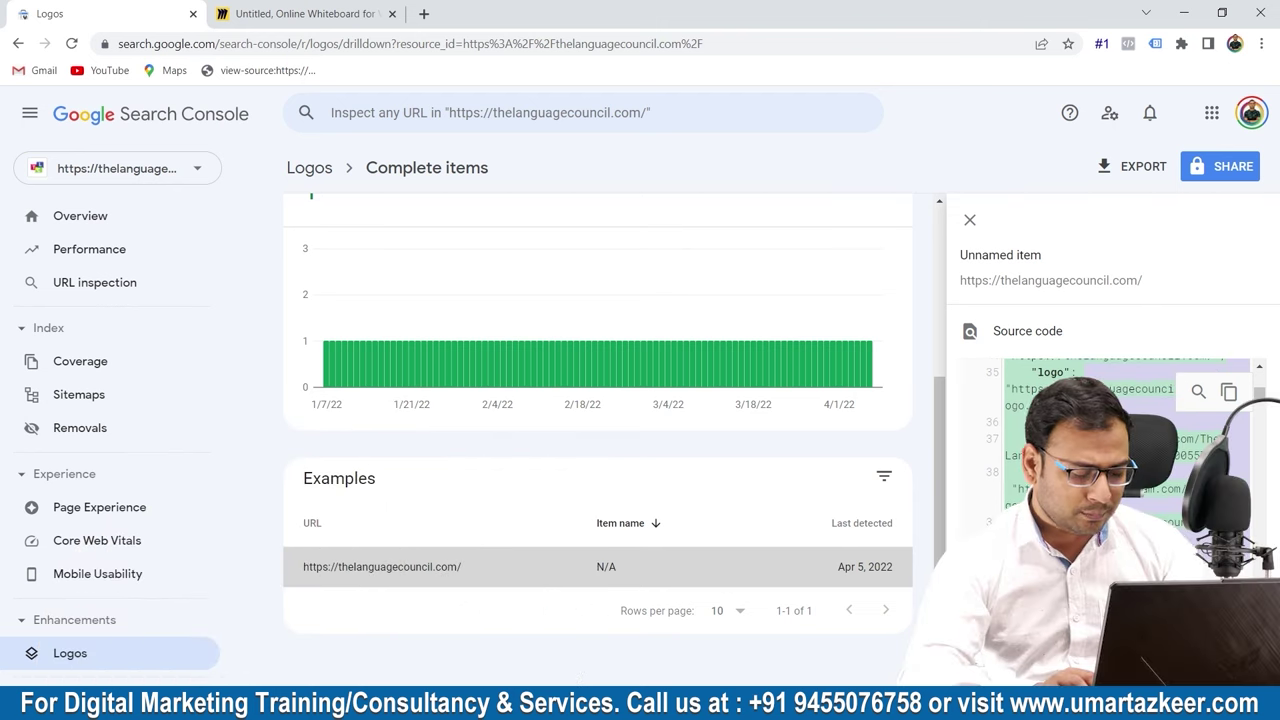
Open Notepad, move its window over the report, and paste the copied structured data.
key("super+r")
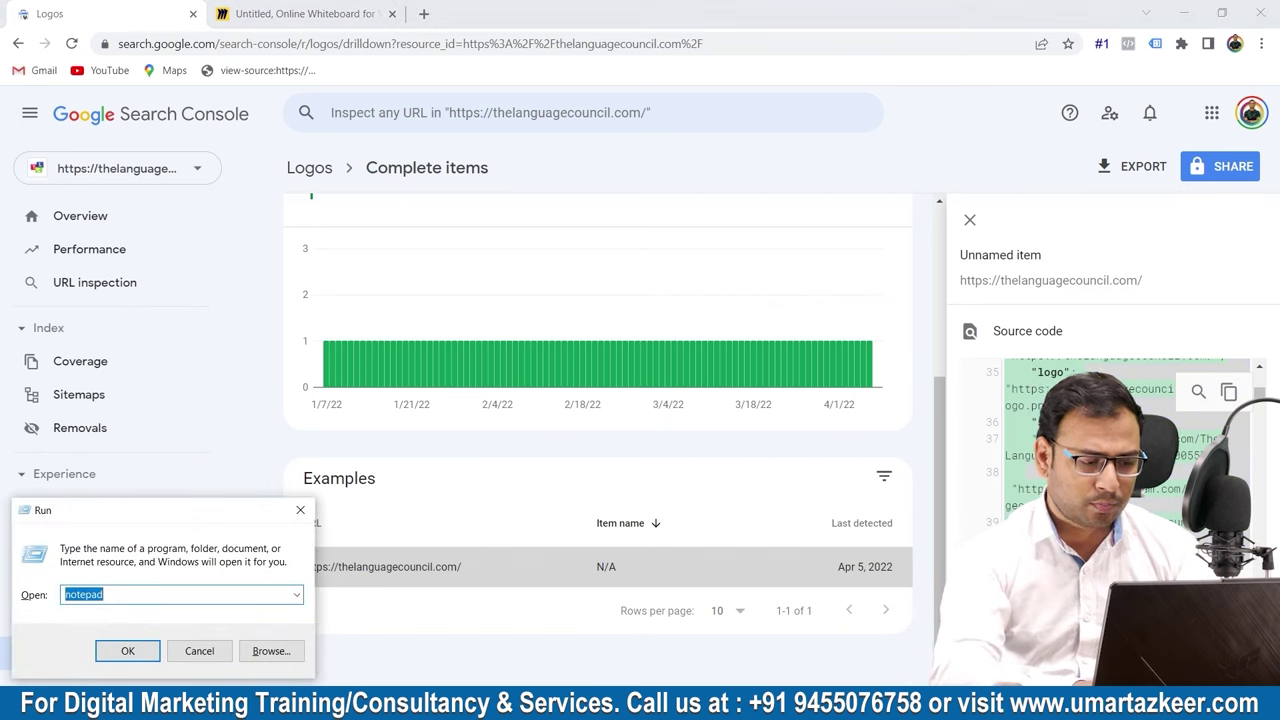
type("notepad")
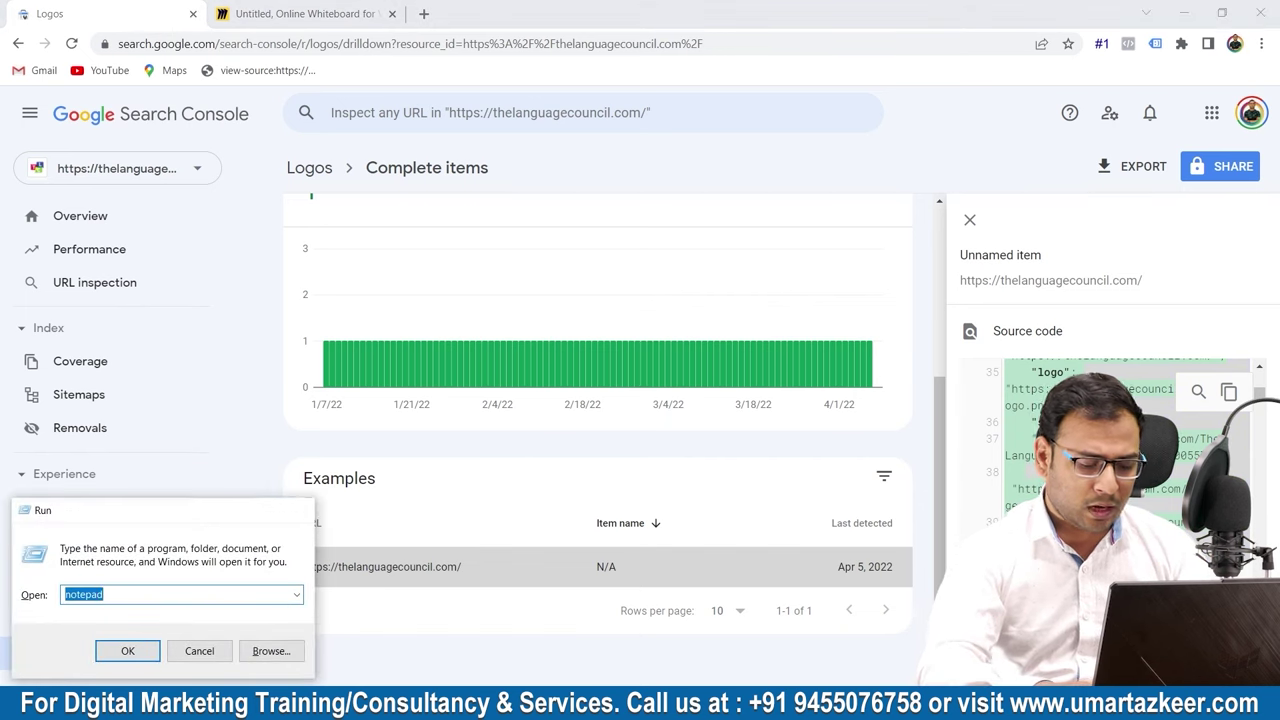
key("Return")
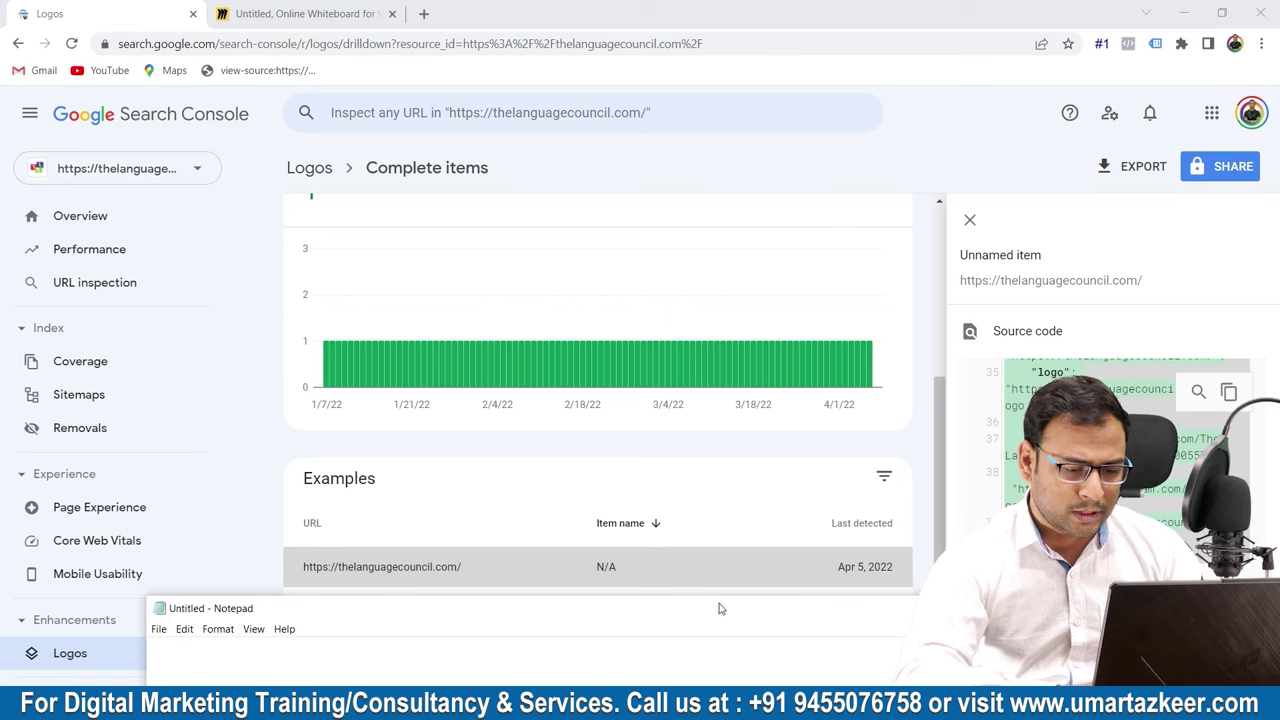
left_click_drag(717, 608, 816, 199)
key("ctrl+v")
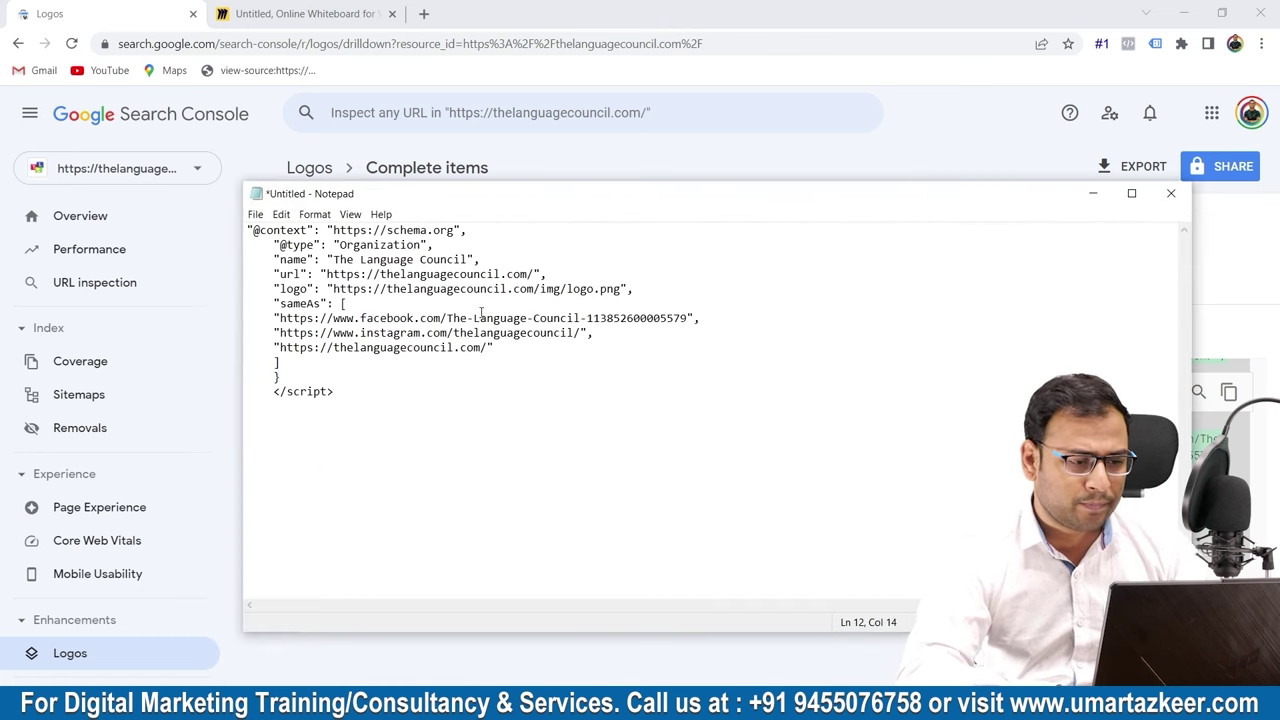
Highlight schema.org, parts of the type and name entries, and the whole logo line in the pasted structured data.
left_click_drag(386, 234, 457, 225)
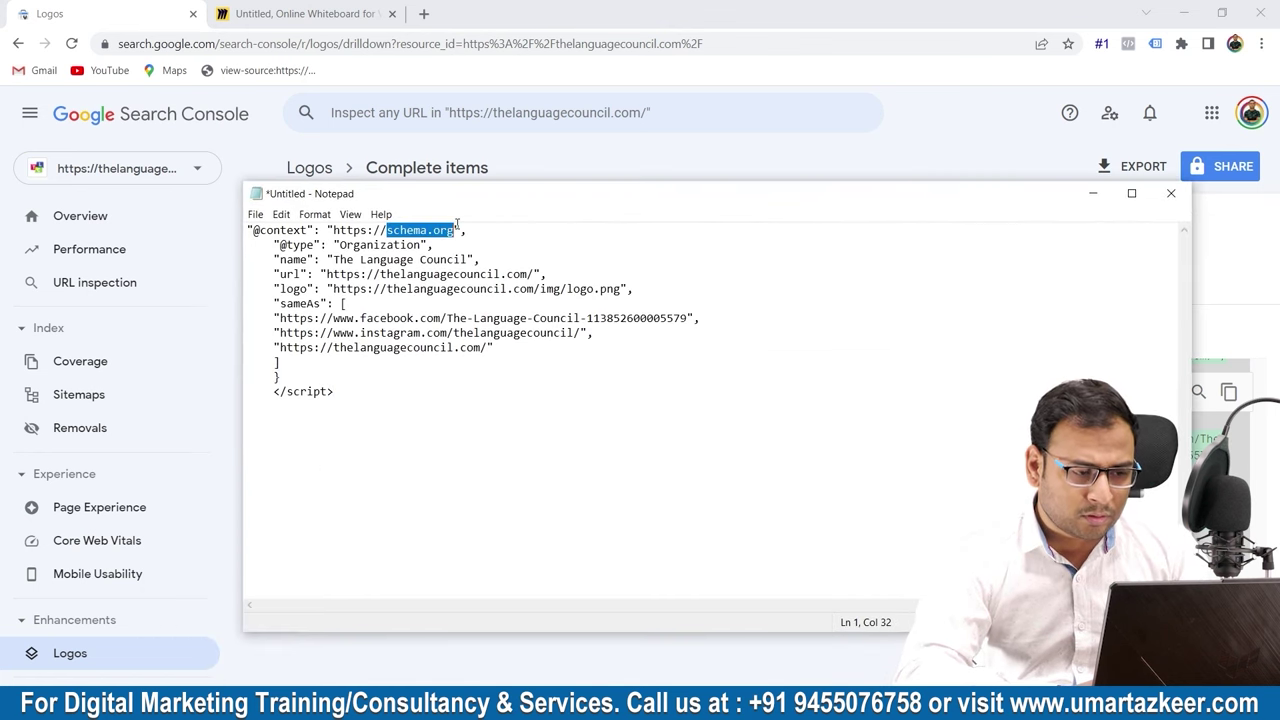
left_click_drag(330, 245, 402, 230)
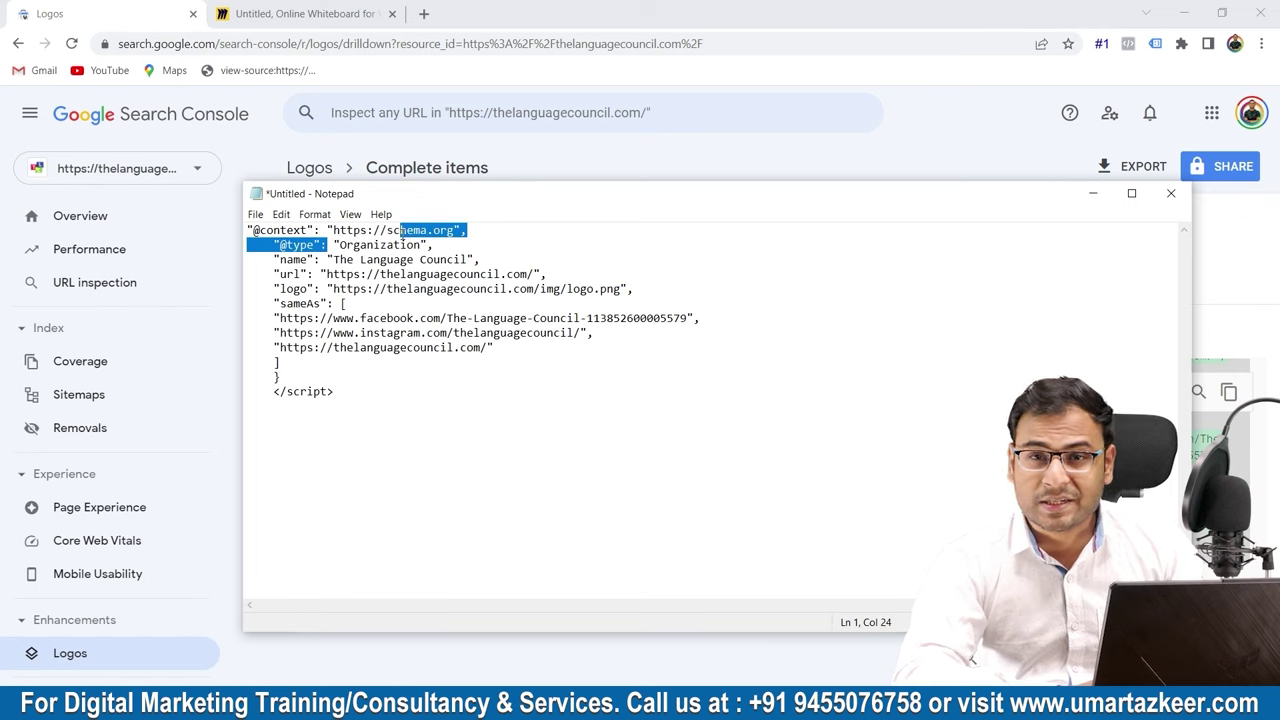
left_click(381, 274)
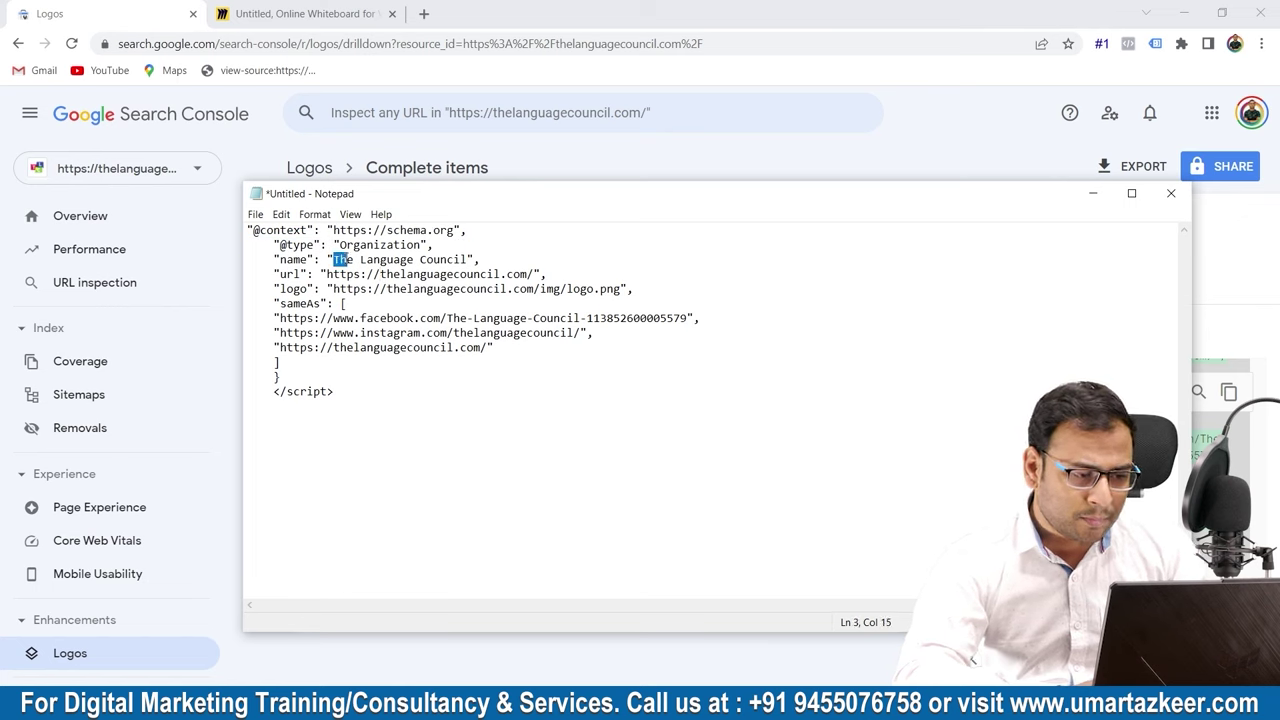
left_click_drag(300, 289, 382, 289)
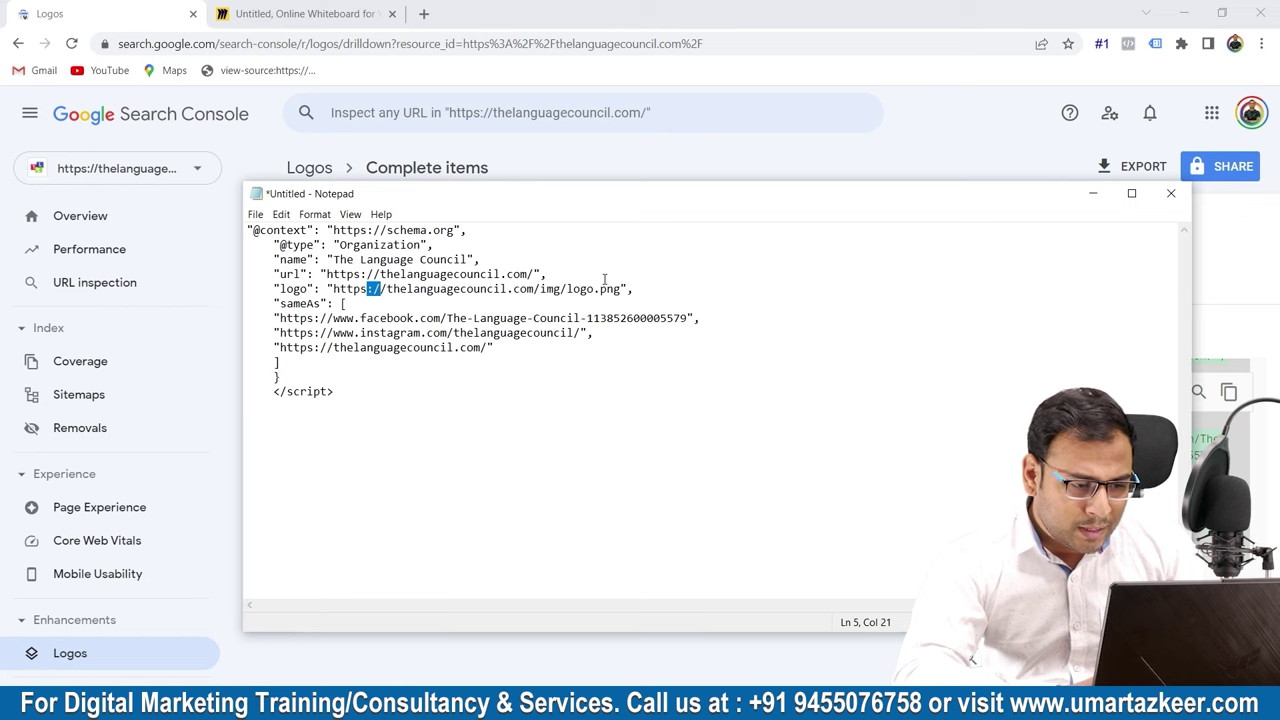
left_click_drag(636, 289, 274, 289)
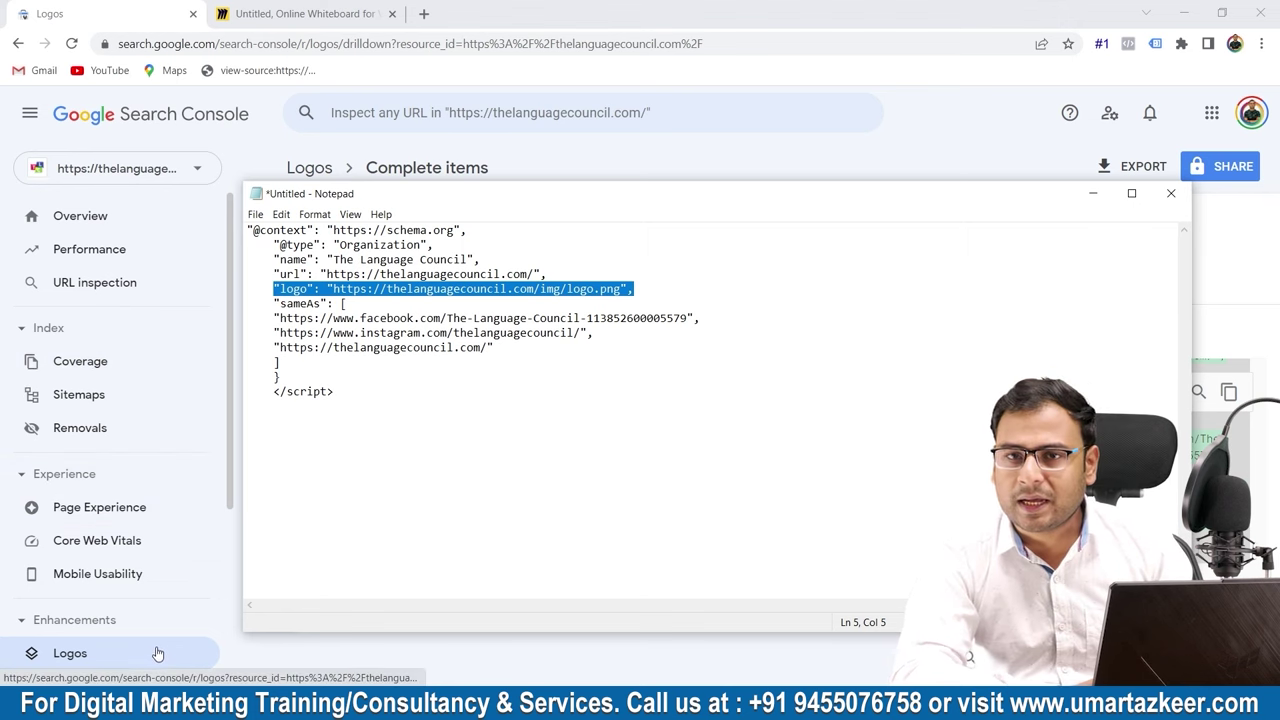
Point out Logos under Enhancements, minimize Notepad, and close the example's source code details.
scroll(157, 651, "down", 2)
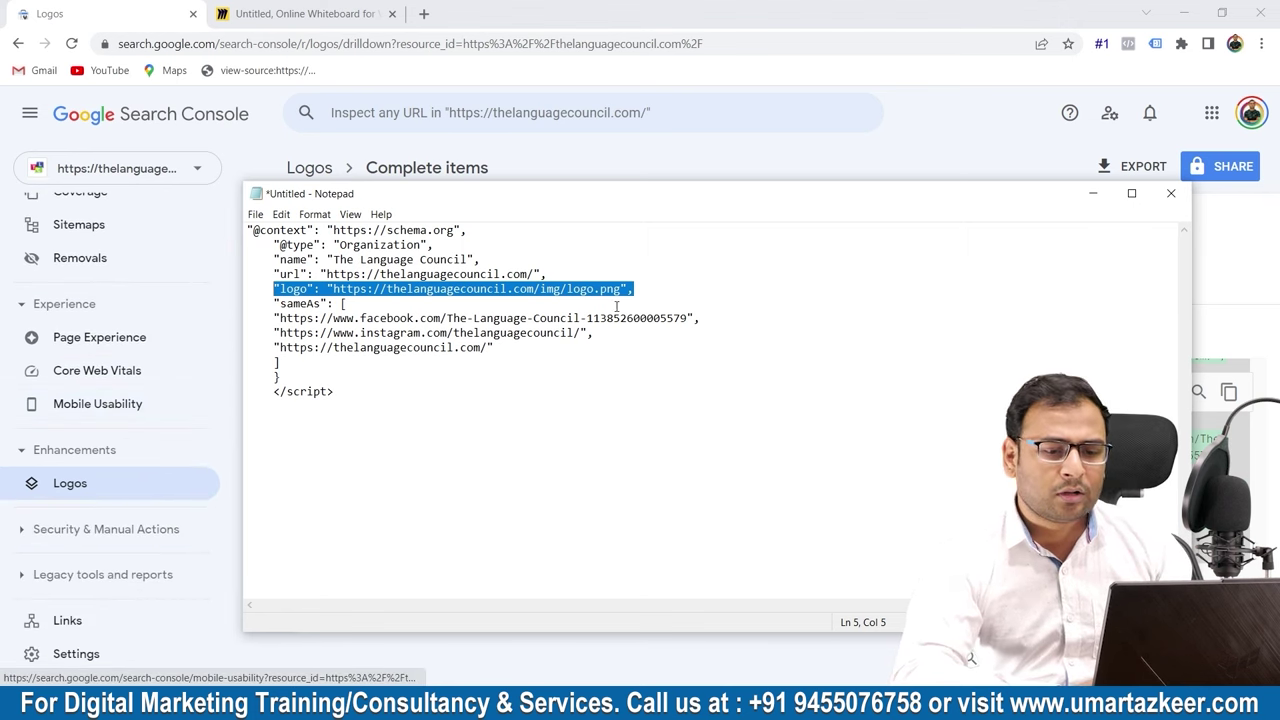
left_click(1092, 193)
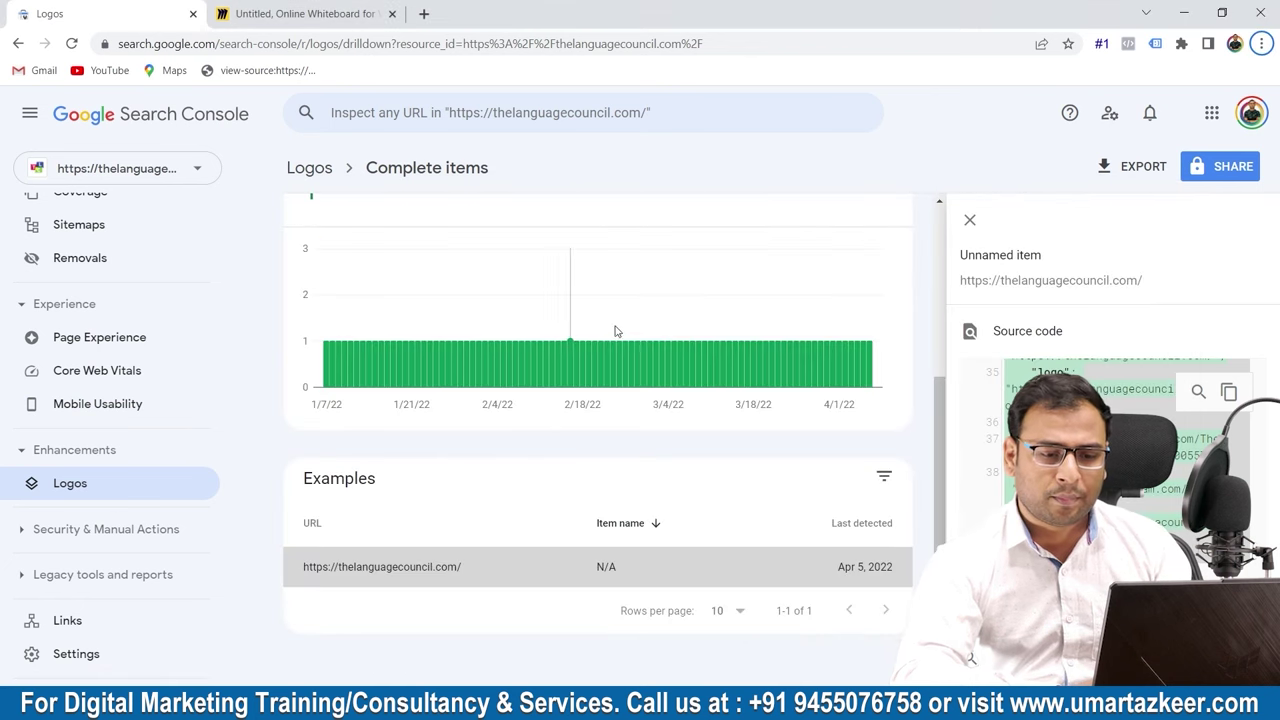
left_click(970, 220)
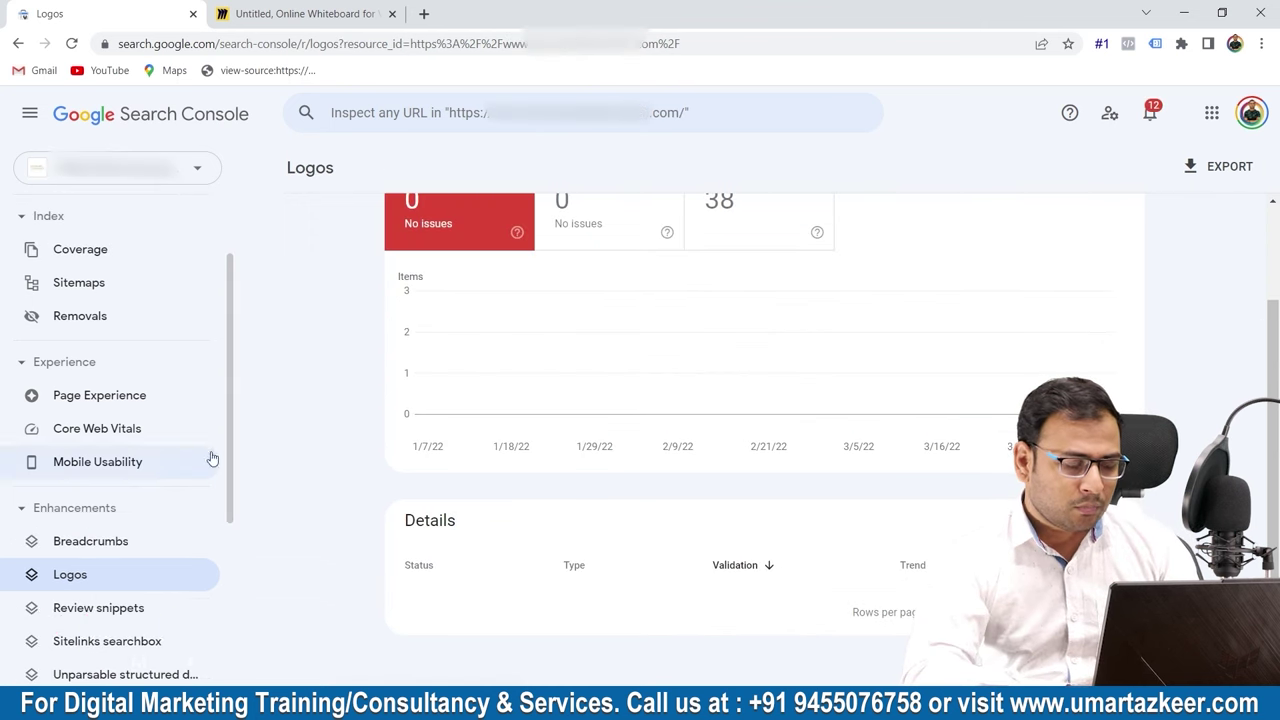
Open the Unparsable structured data report under Enhancements and review its error chart and Details table.
scroll(100, 480, "down", 3)
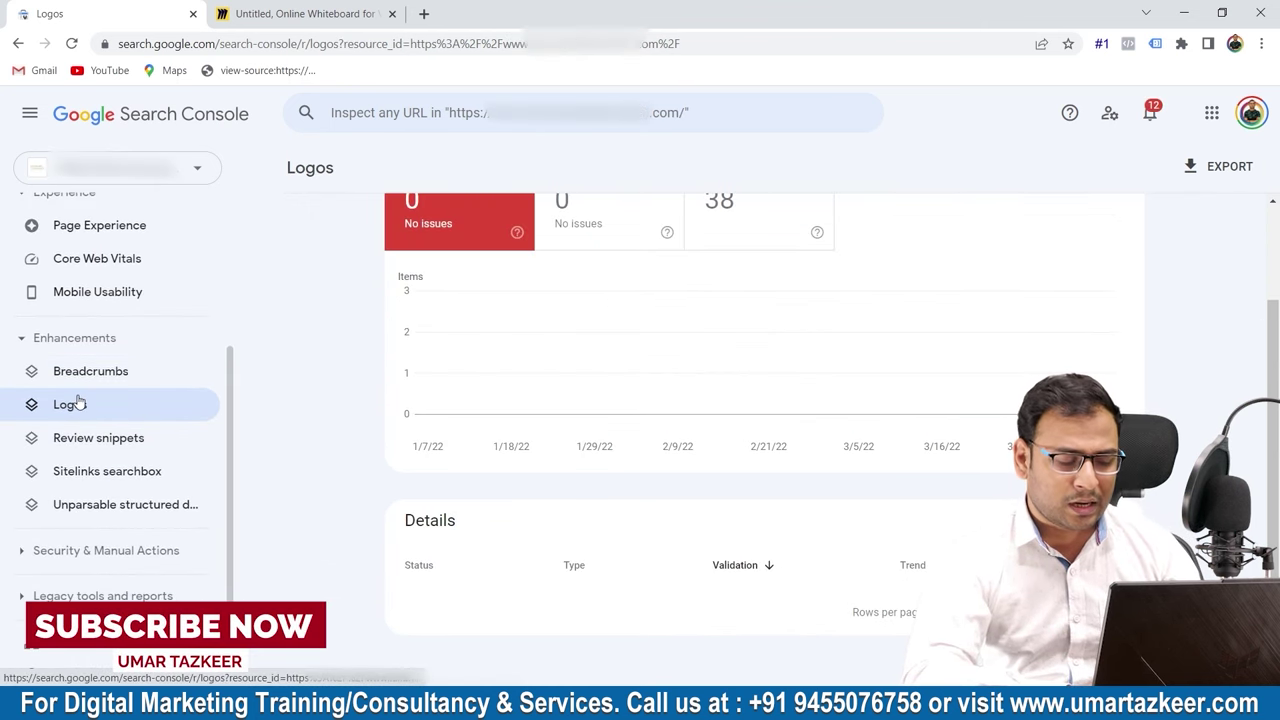
left_click(101, 507)
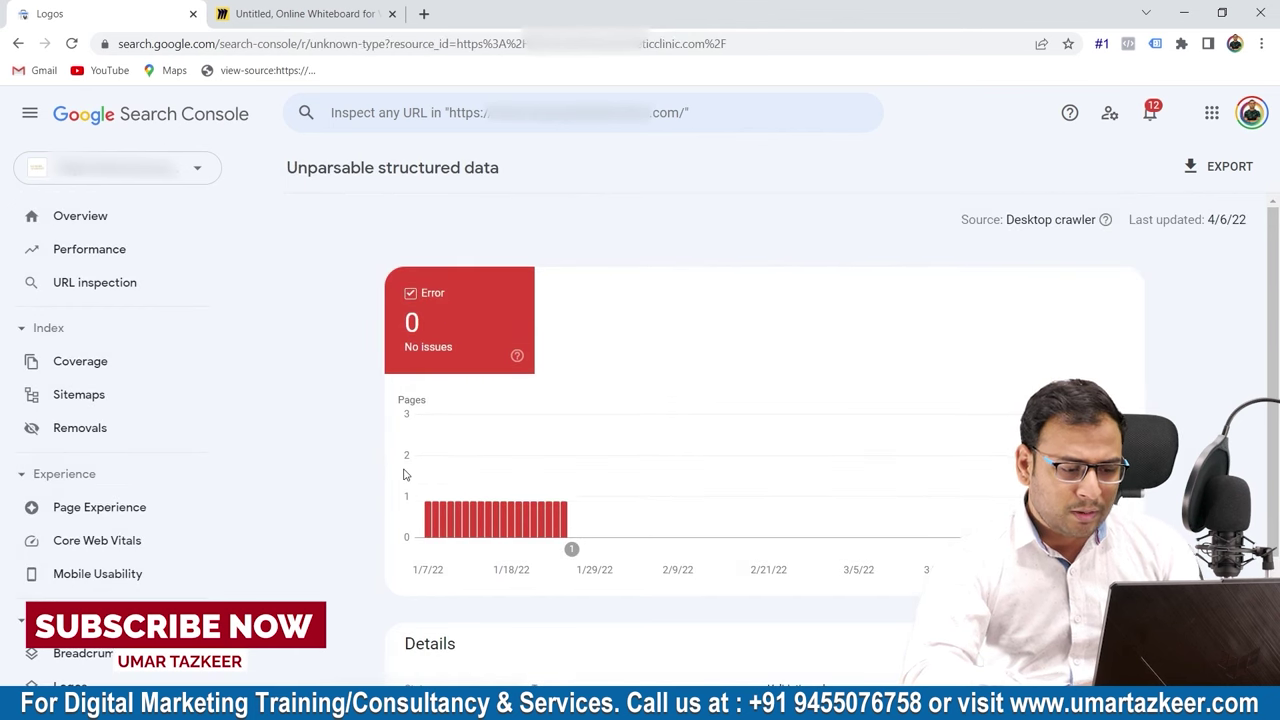
scroll(590, 490, "down", 2)
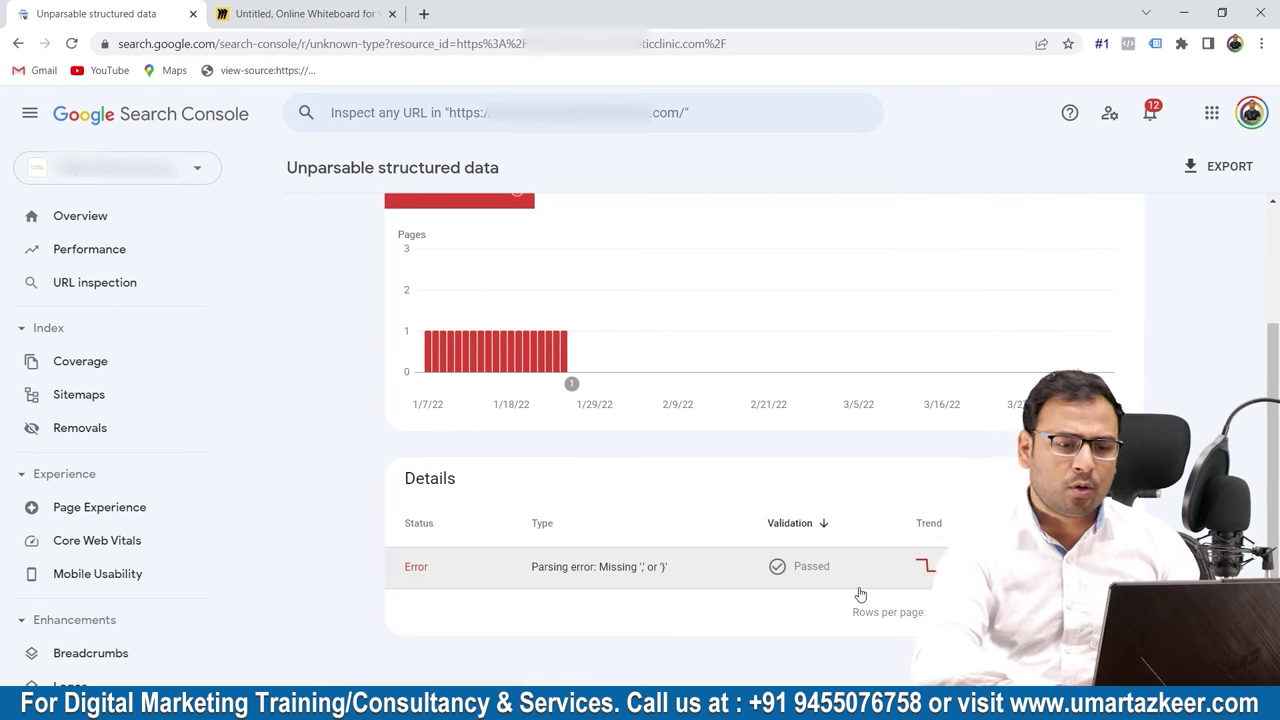
scroll(968, 277, "up", 1)
scroll(968, 277, "up", 1)
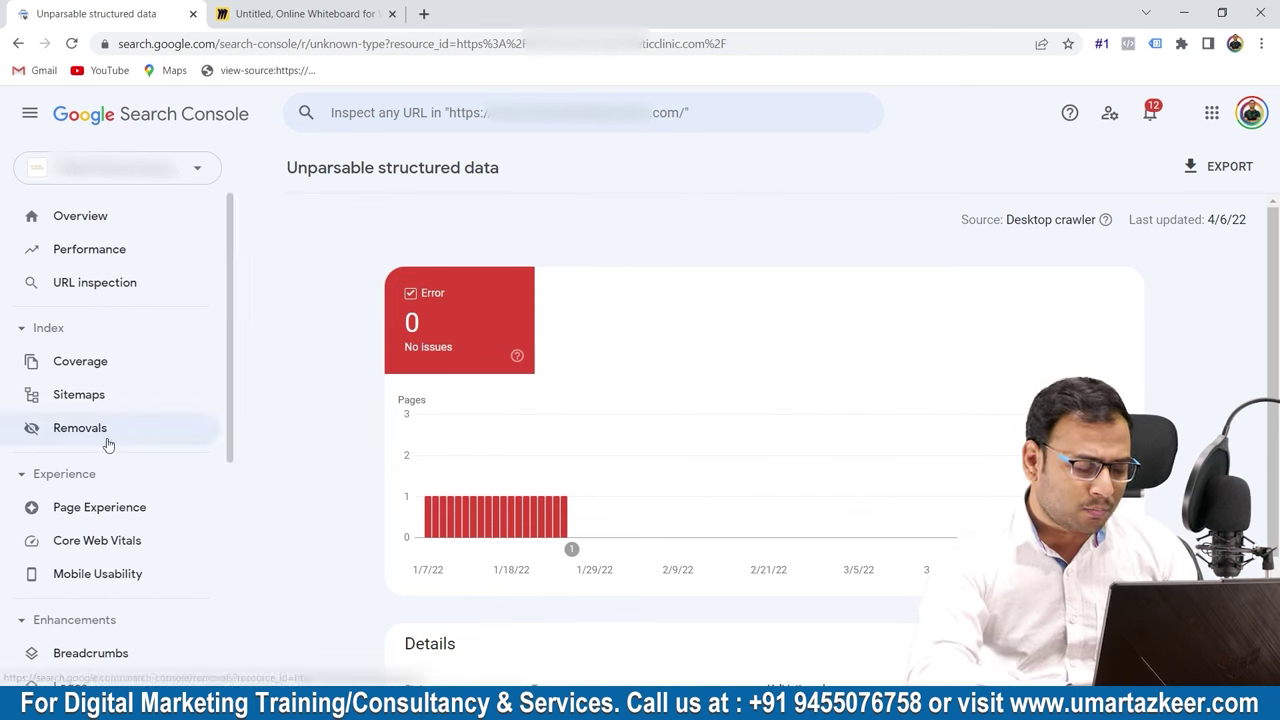
scroll(105, 442, "down", 2)
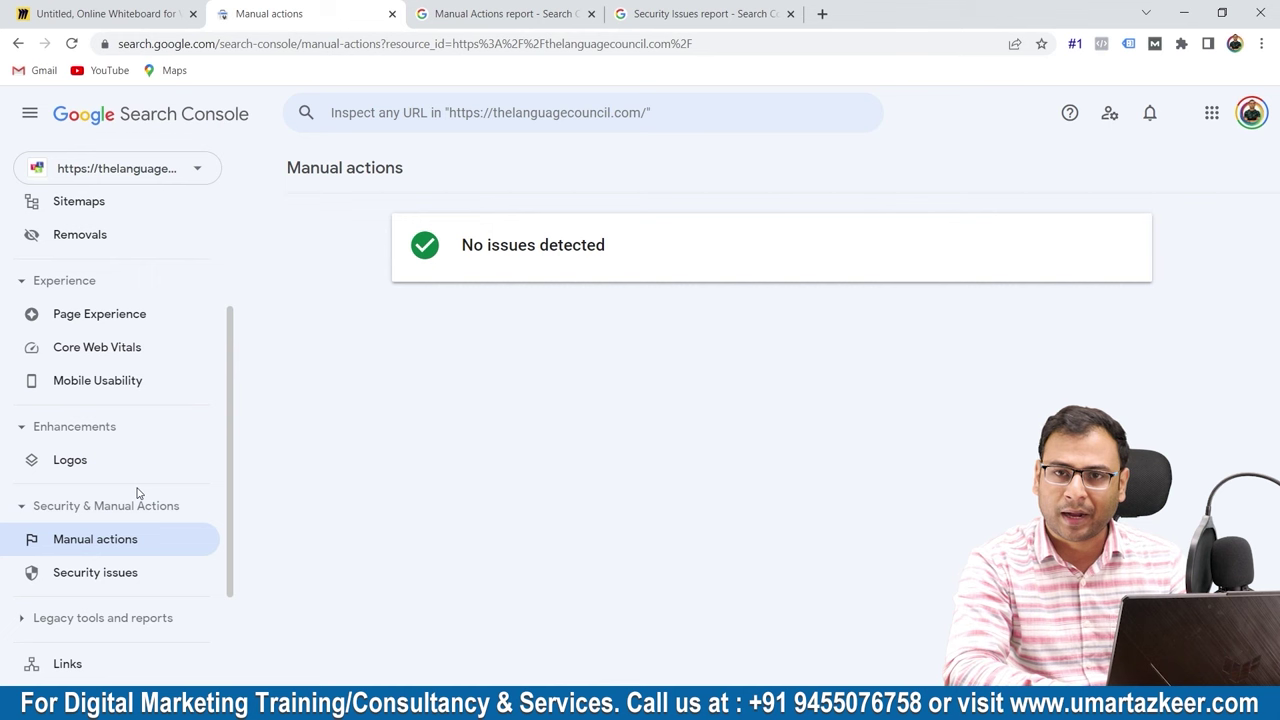
scroll(138, 492, "down", 1)
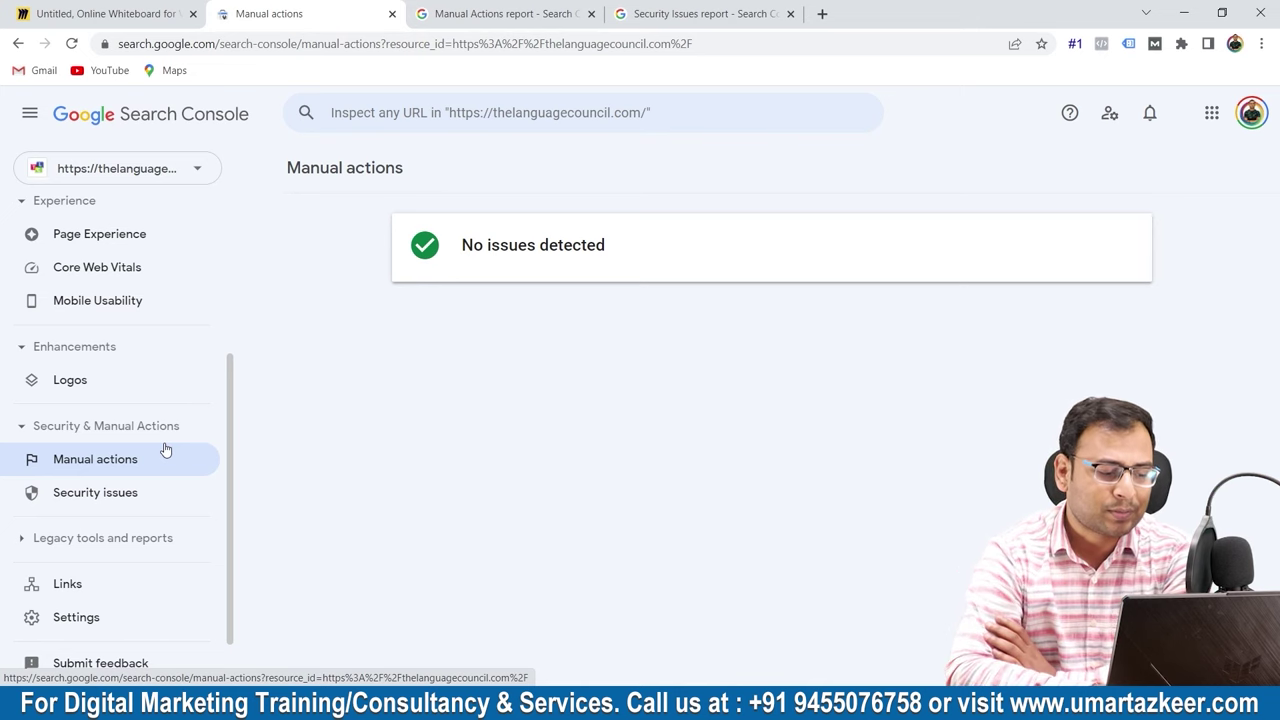
scroll(166, 451, "up", 3)
scroll(120, 490, "down", 3)
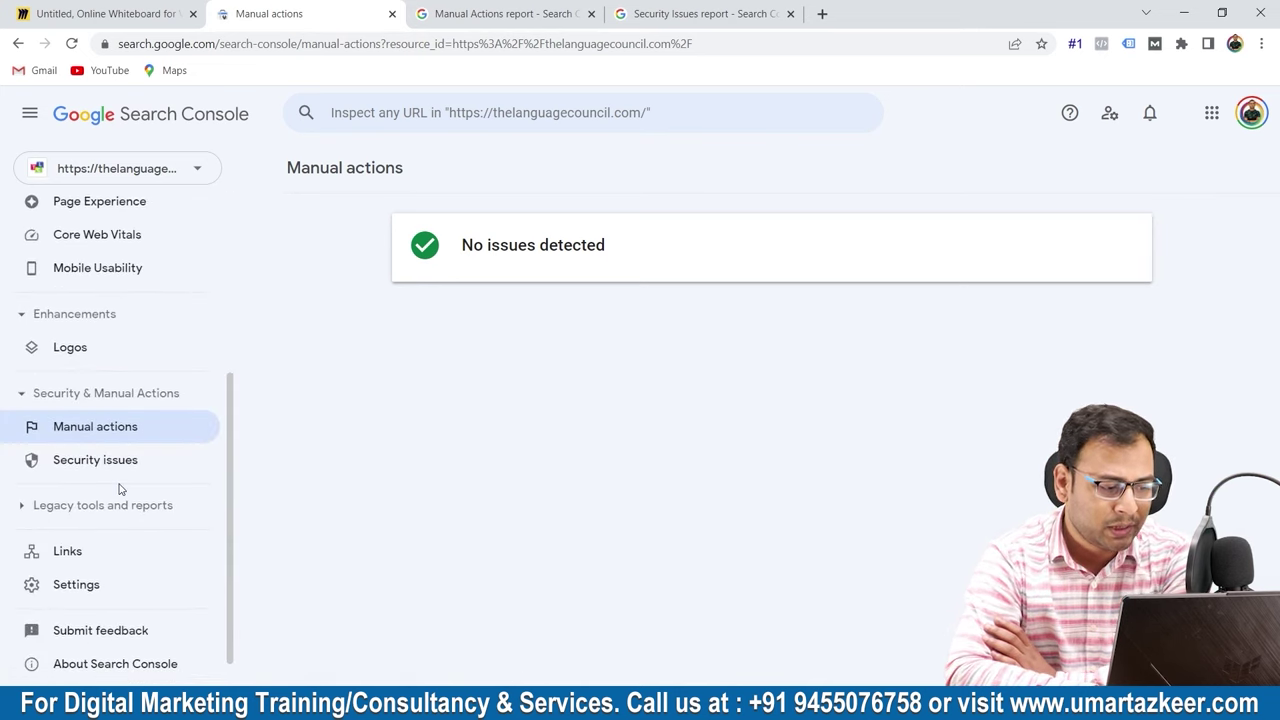
scroll(137, 426, "up", 3)
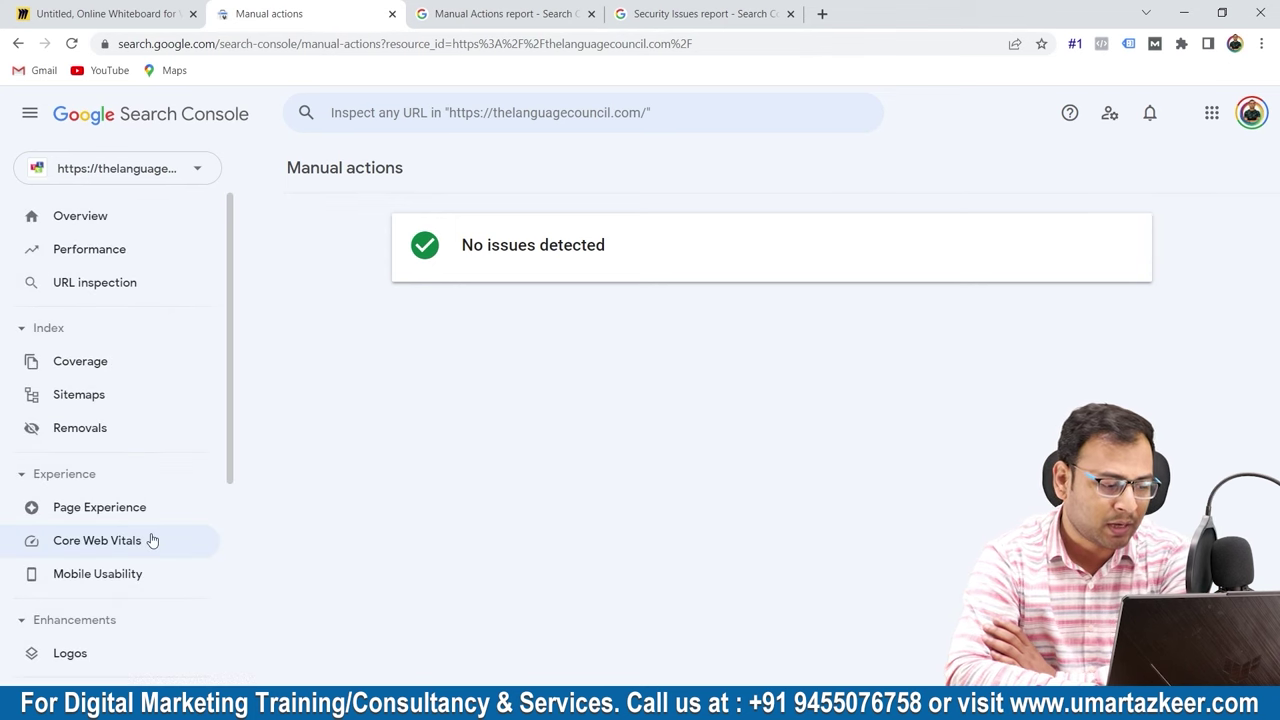
scroll(152, 540, "down", 3)
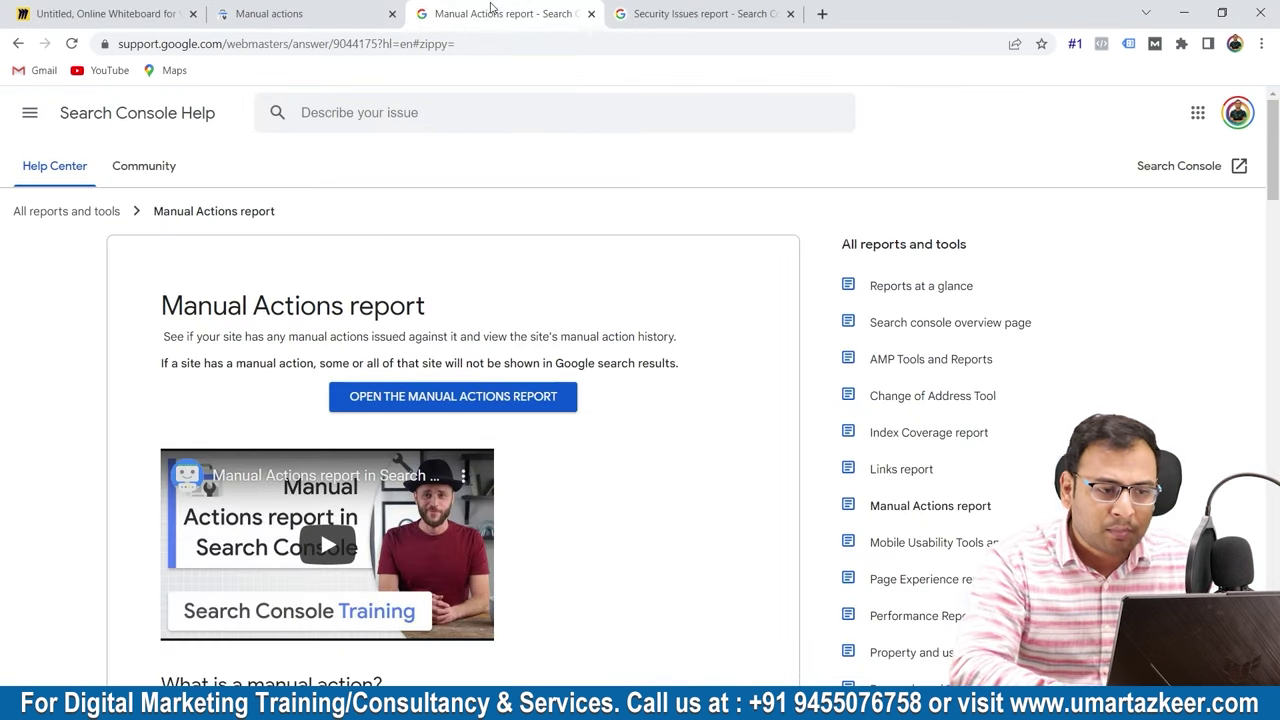
Switch to the Manual Actions report help article and enlarge the page to read the "What is a manual action?" section.
left_click(493, 12)
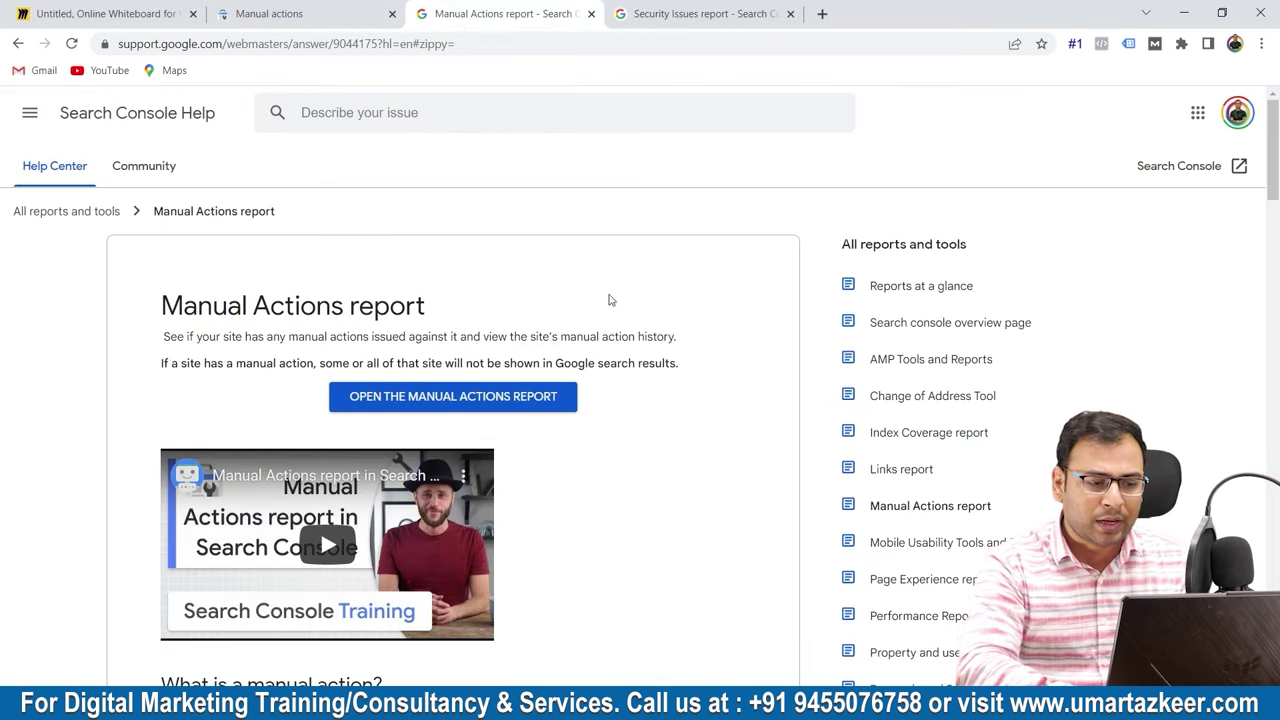
scroll(615, 310, "down", 2)
scroll(619, 324, "down", 2)
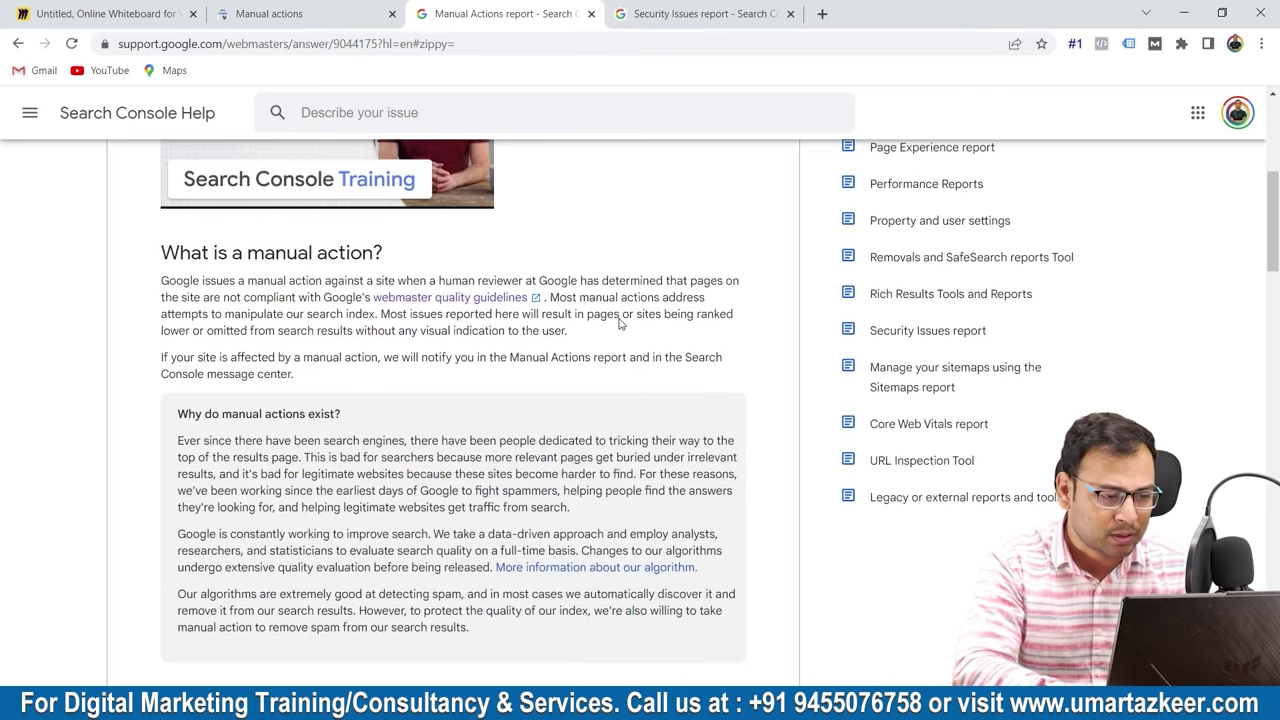
scroll(619, 324, "up", 3)
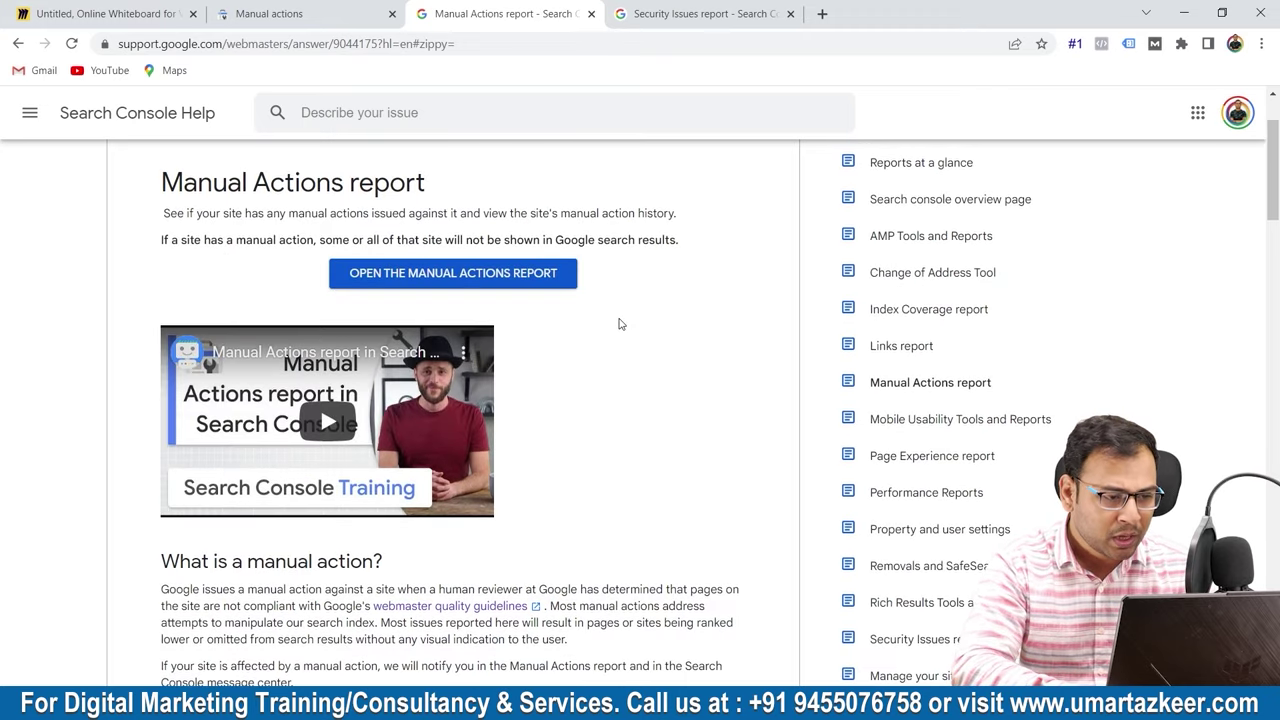
key("ctrl+plus")
key("ctrl+plus")
key("ctrl+plus")
scroll(619, 324, "down", 3)
key("ctrl+plus")
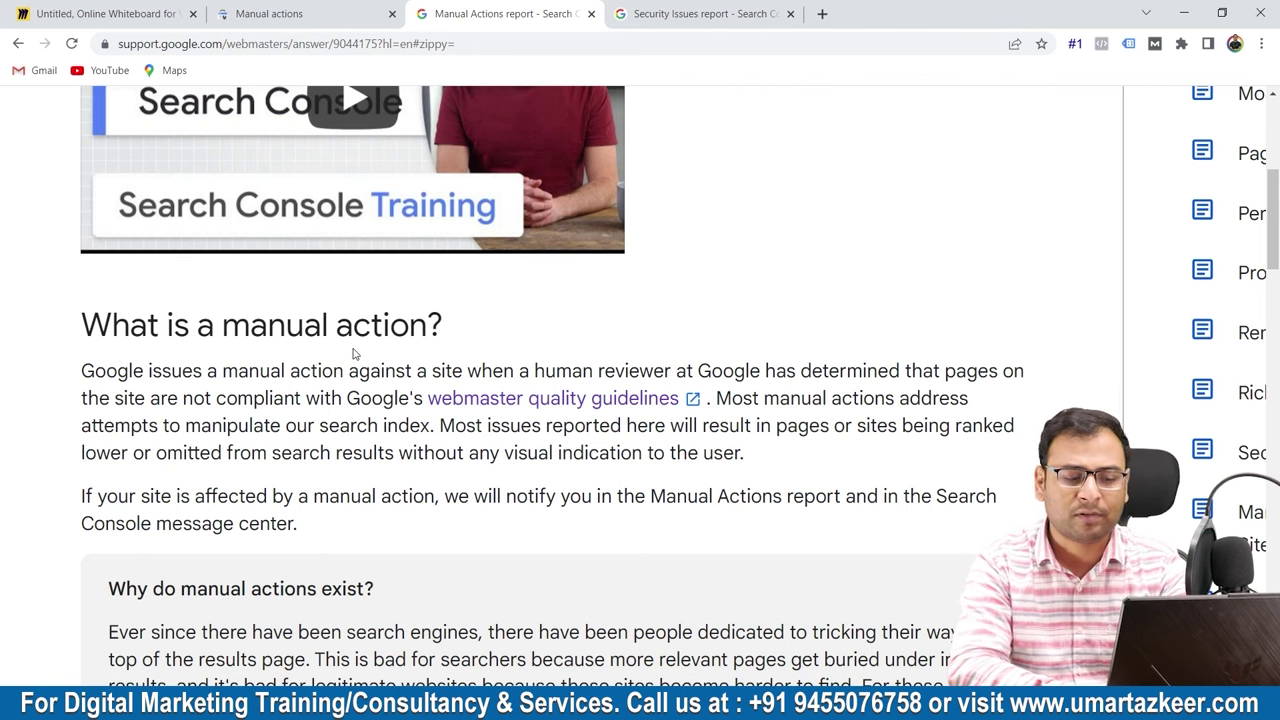
Go through the article's "List of manual actions", from third-party spam through unnatural links, thin content and cloaking.
scroll(350, 380, "down", 4)
scroll(345, 413, "down", 10)
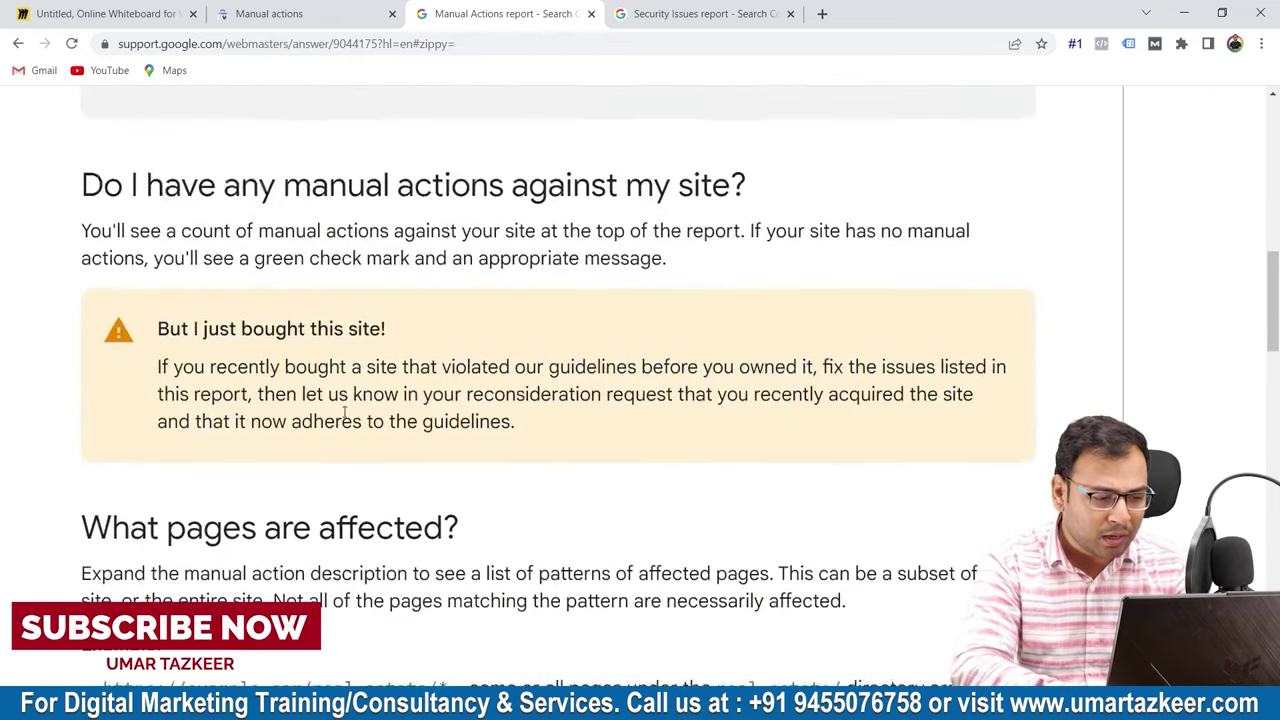
scroll(421, 441, "down", 6)
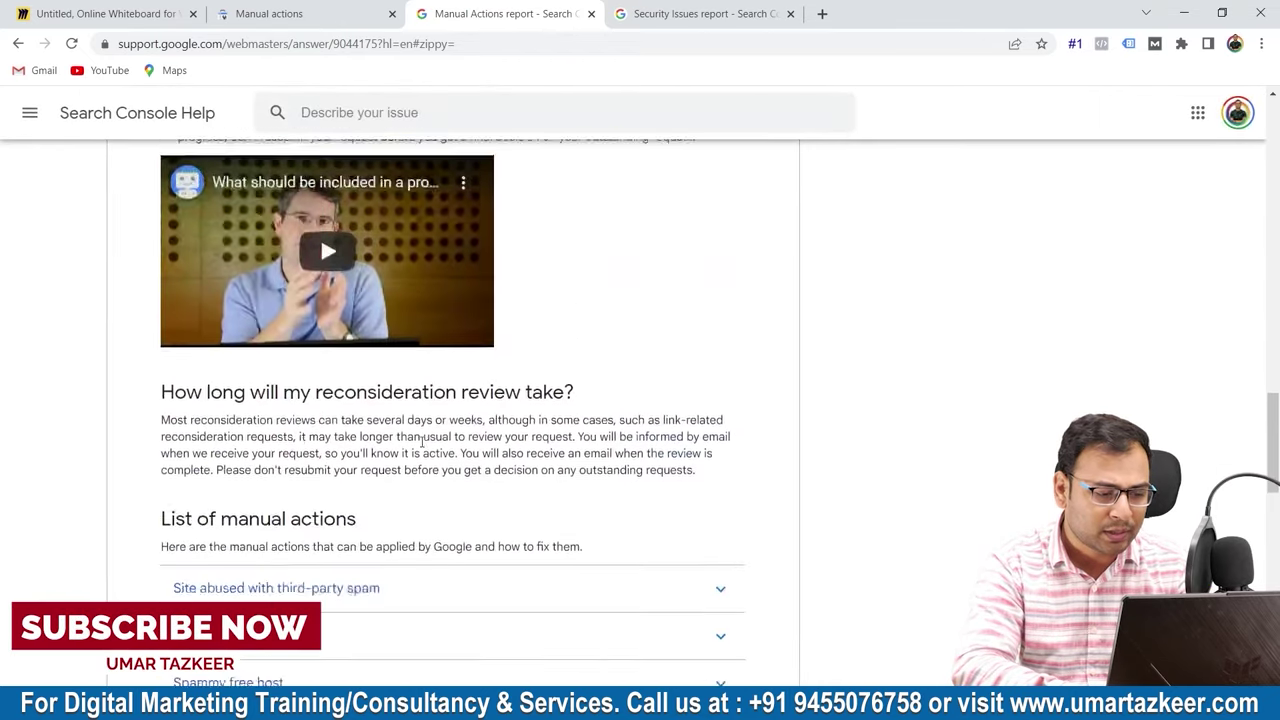
scroll(420, 446, "up", 2)
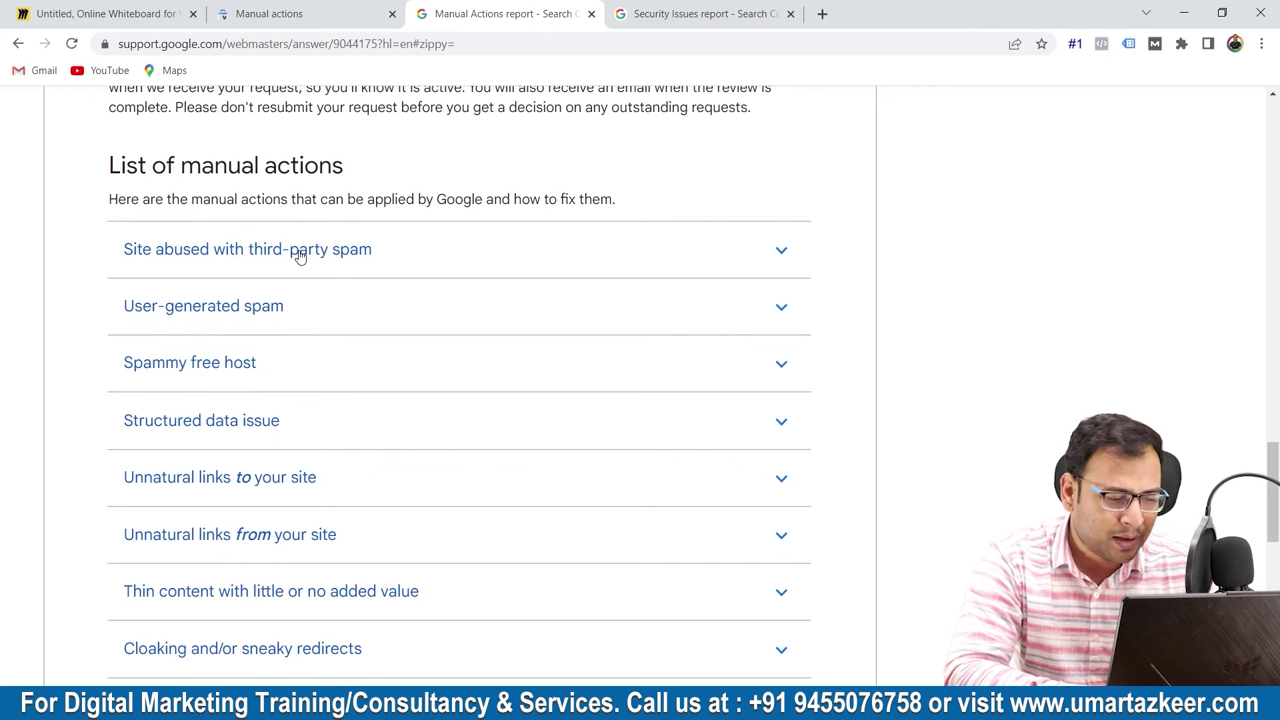
scroll(300, 256, "down", 1)
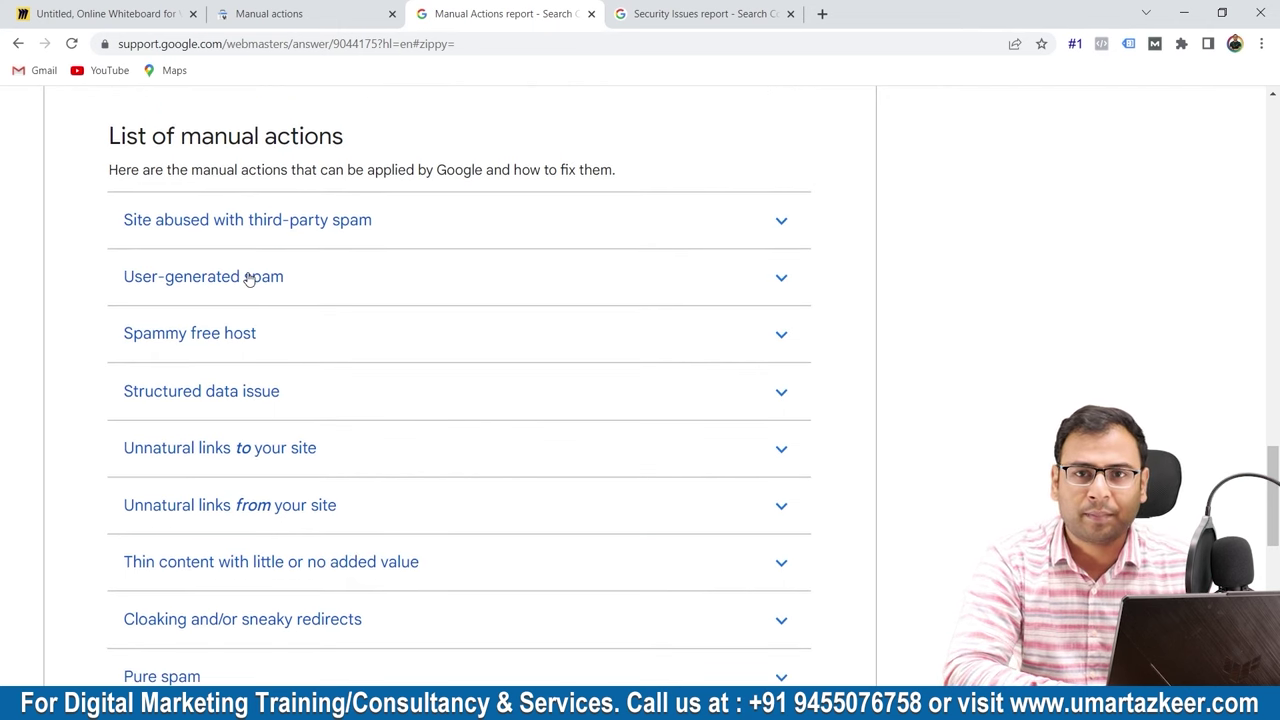
scroll(277, 228, "down", 1)
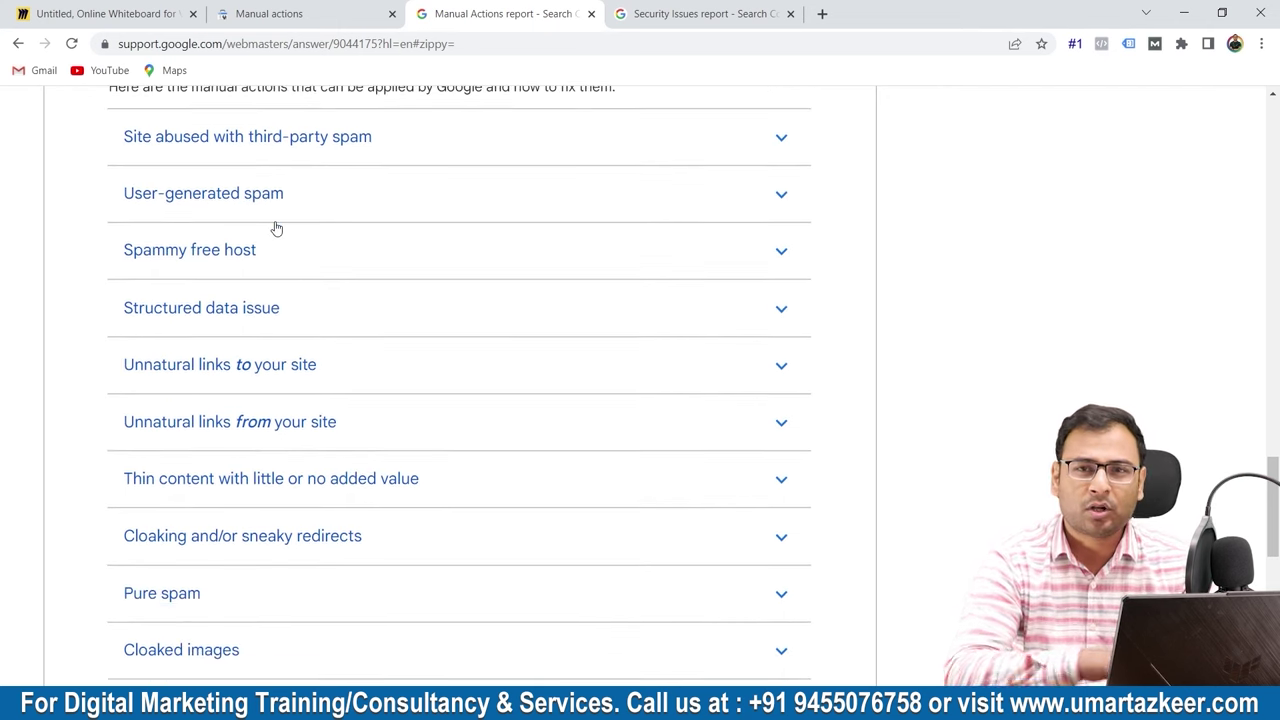
scroll(423, 197, "up", 2)
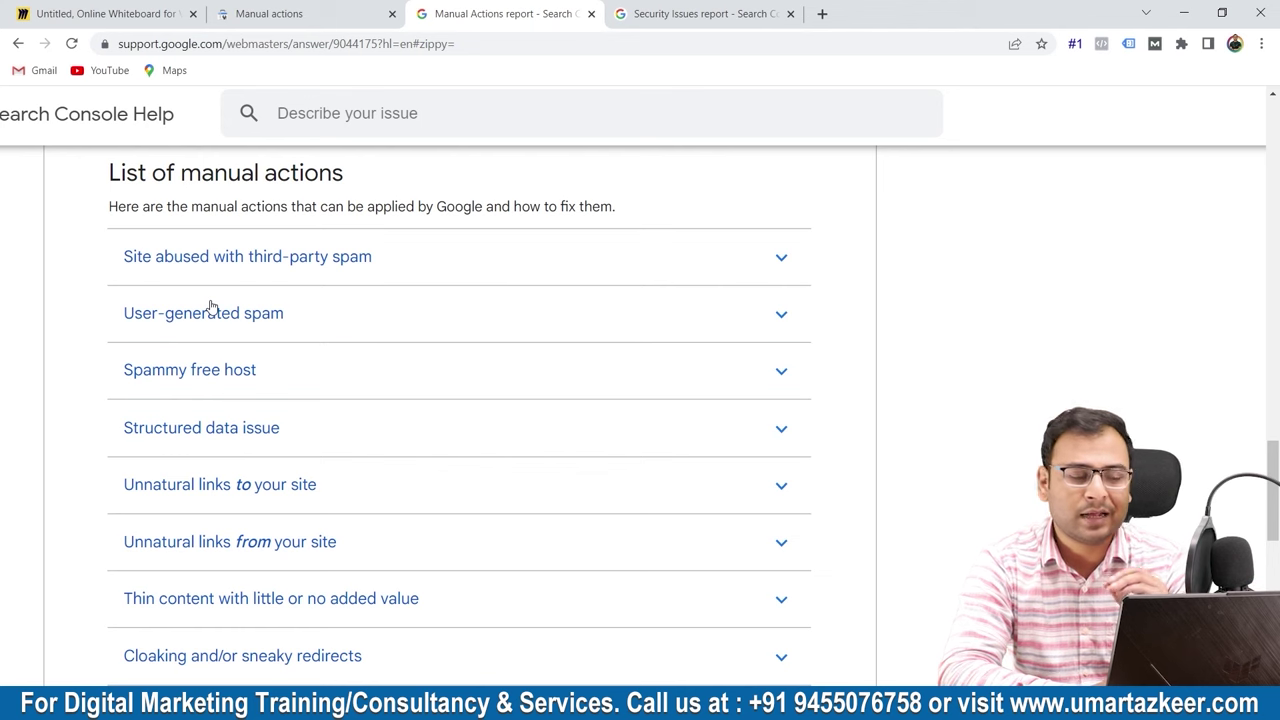
scroll(267, 369, "down", 1)
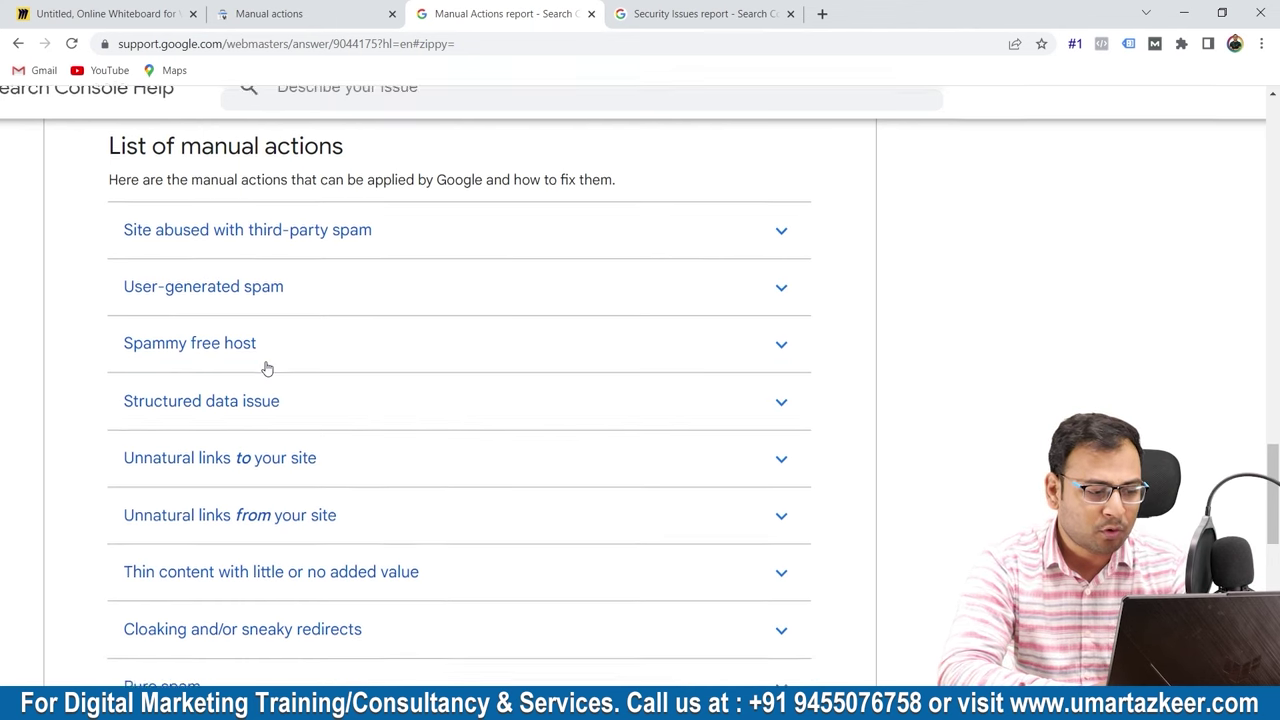
scroll(264, 364, "down", 1)
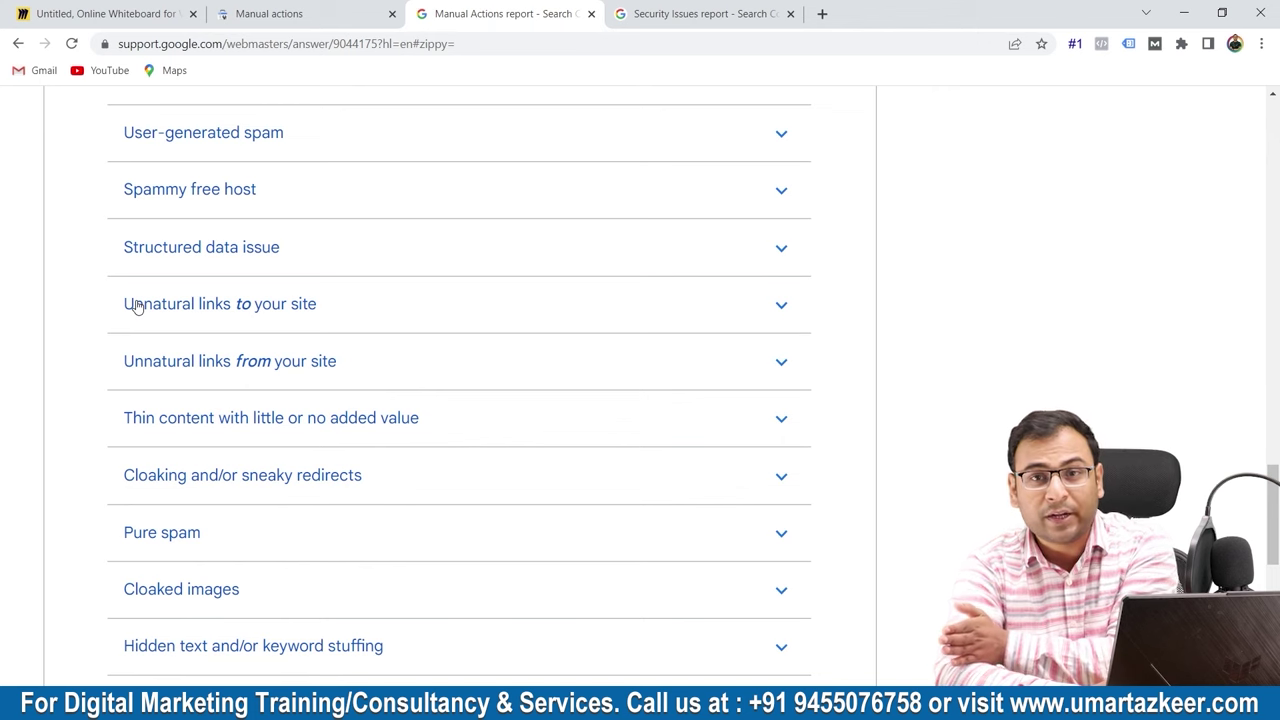
scroll(219, 391, "down", 1)
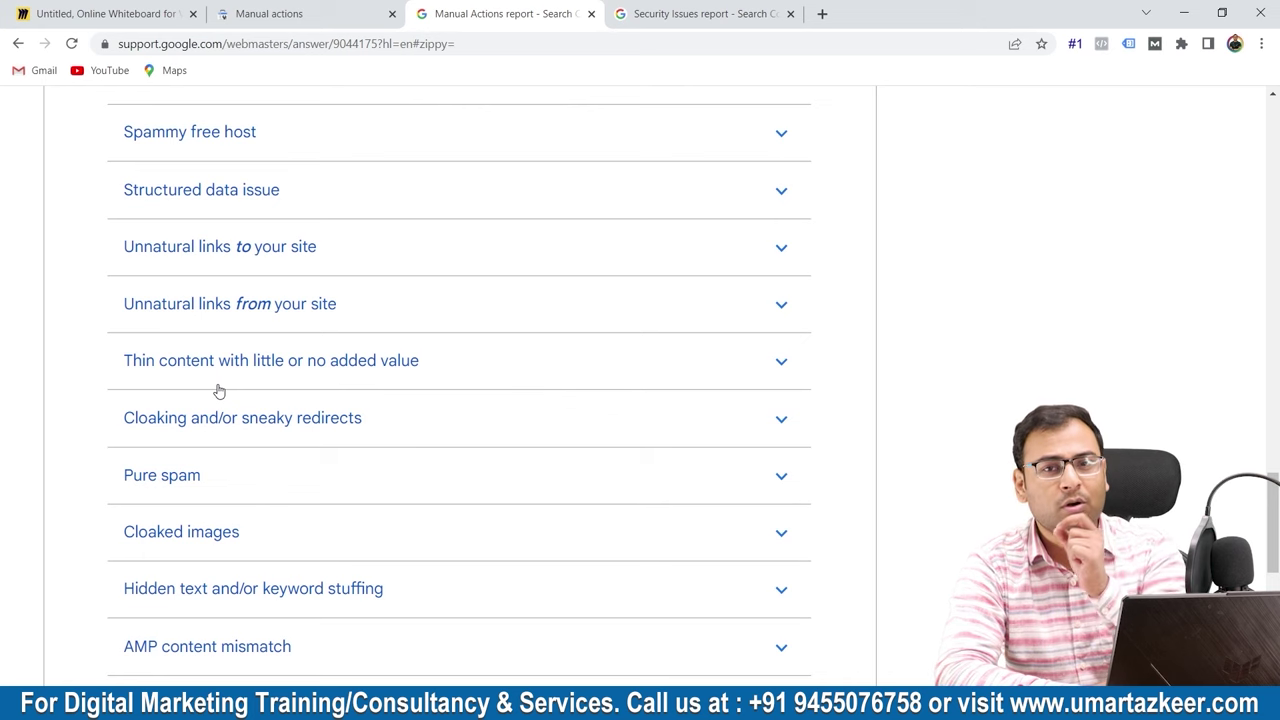
scroll(322, 494, "down", 2)
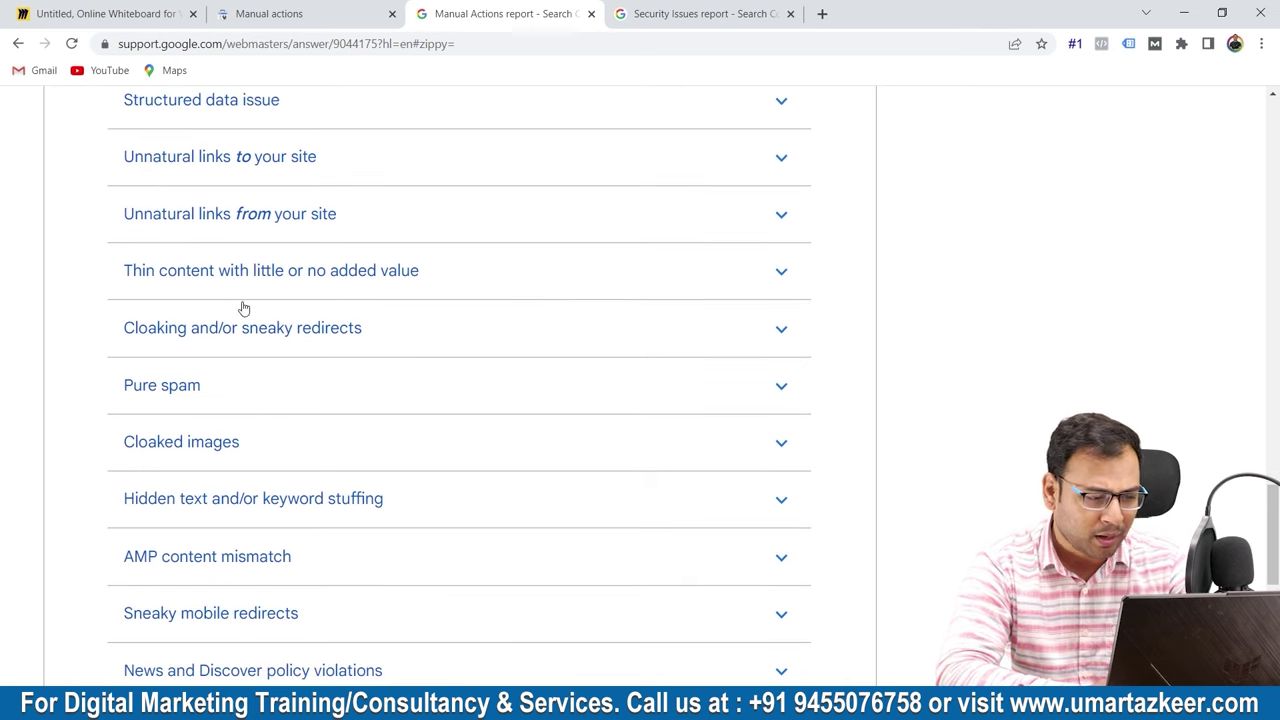
Check the section comparing the Manual Actions and Security Issues reports, and look over the remaining manual action types again.
scroll(288, 404, "down", 3)
scroll(288, 404, "down", 5)
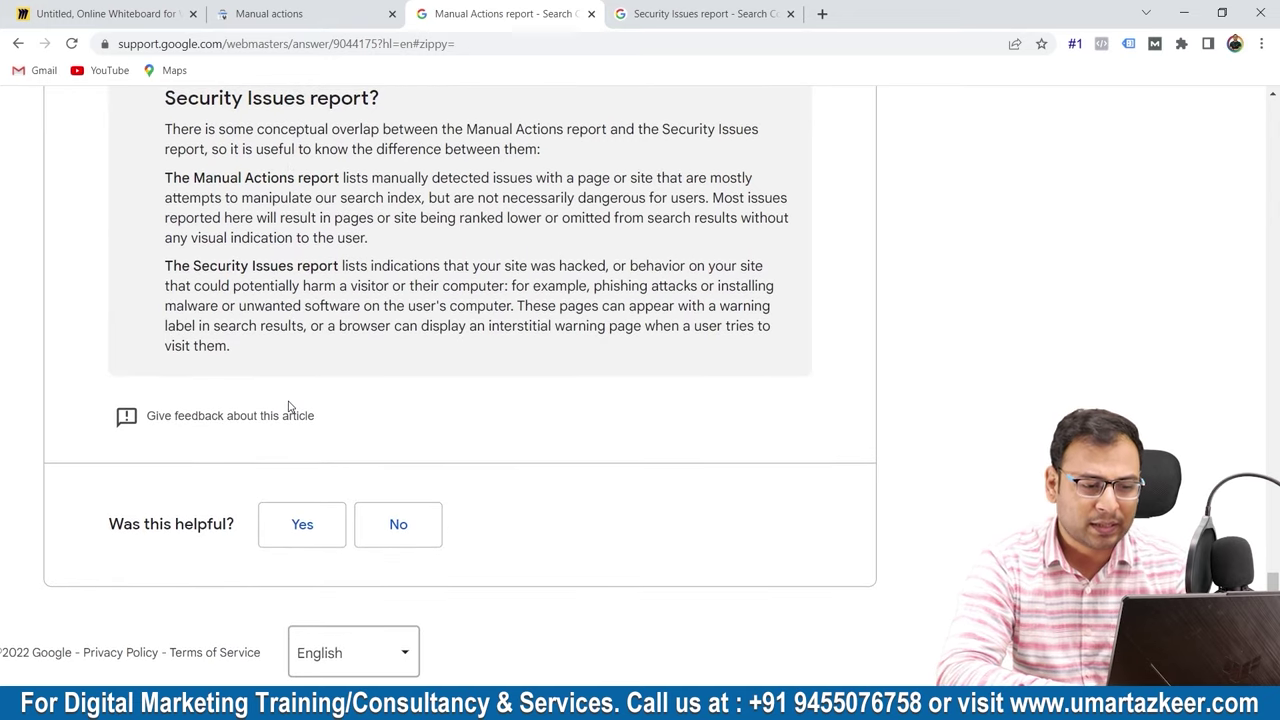
scroll(288, 404, "up", 3)
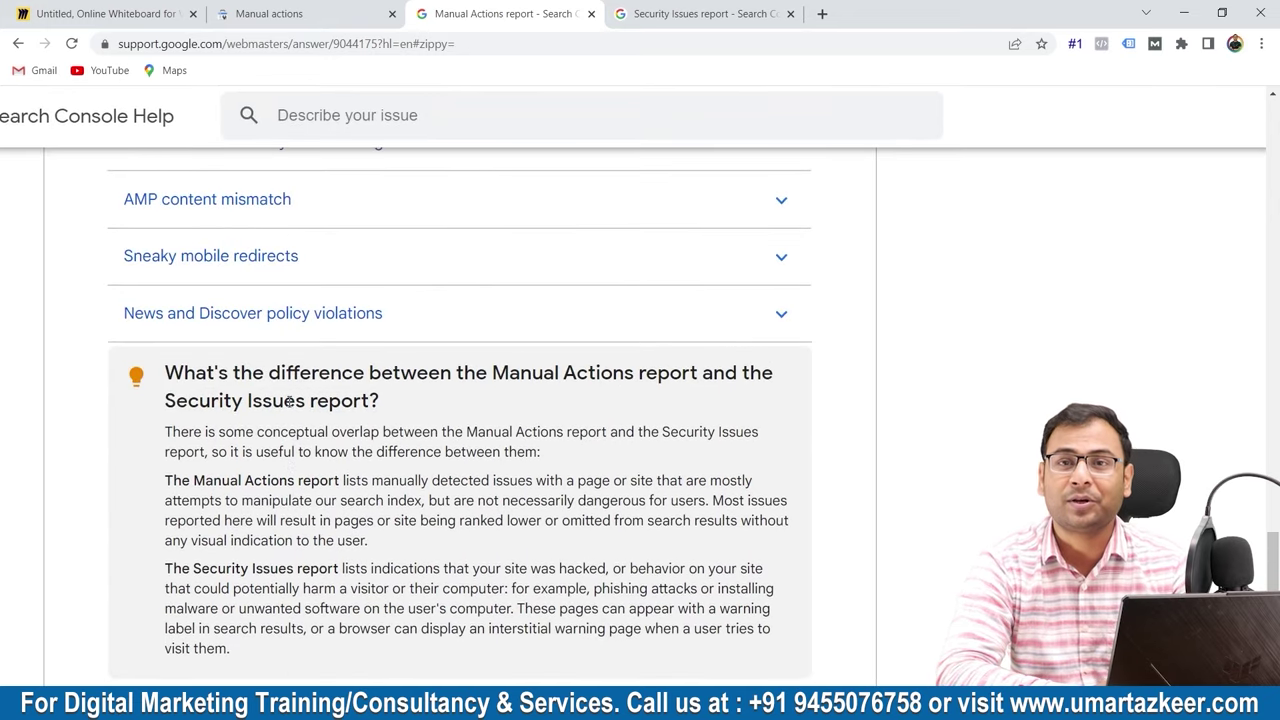
scroll(288, 404, "up", 3)
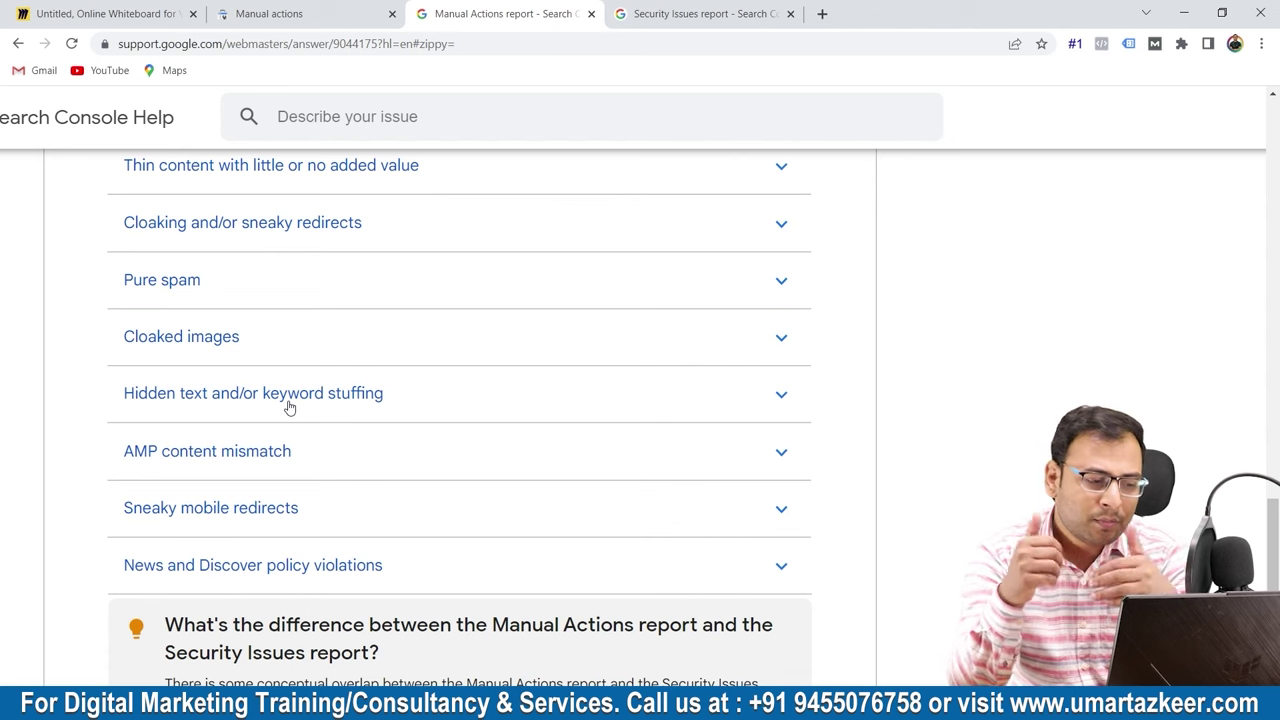
scroll(289, 407, "up", 2)
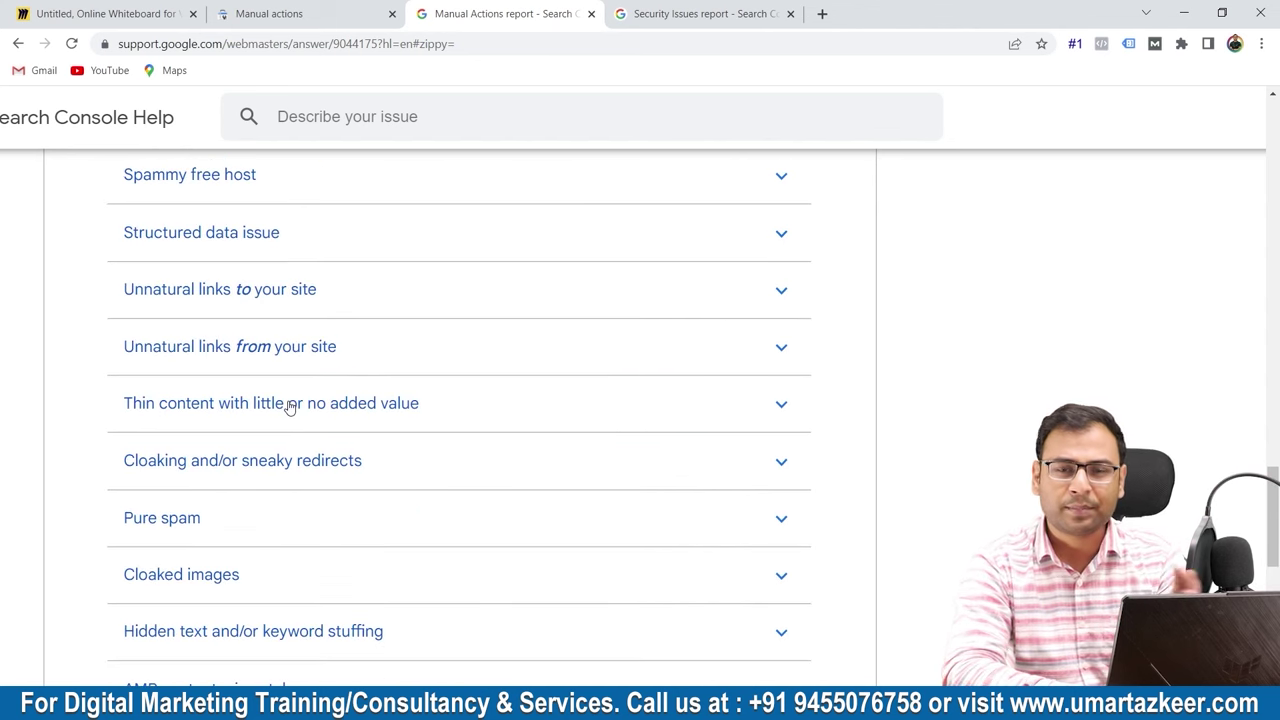
scroll(289, 407, "down", 2)
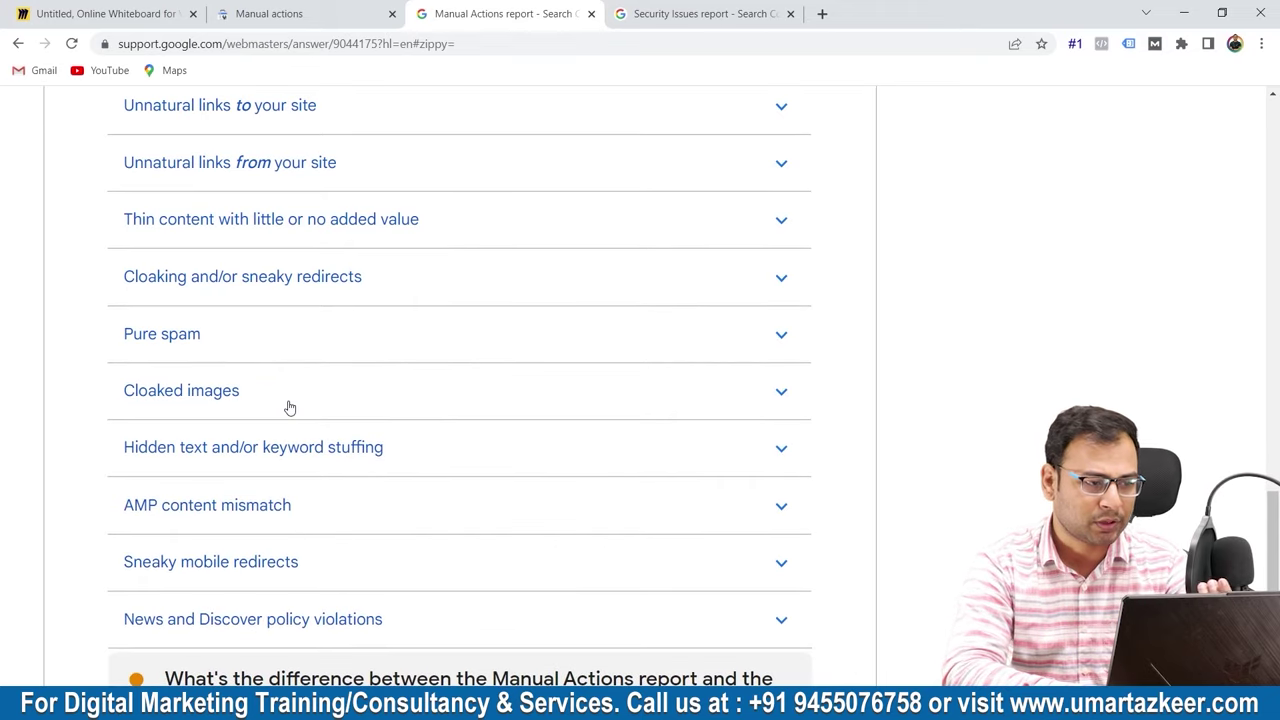
Return to the Search Console property and open its Security issues report.
left_click(294, 10)
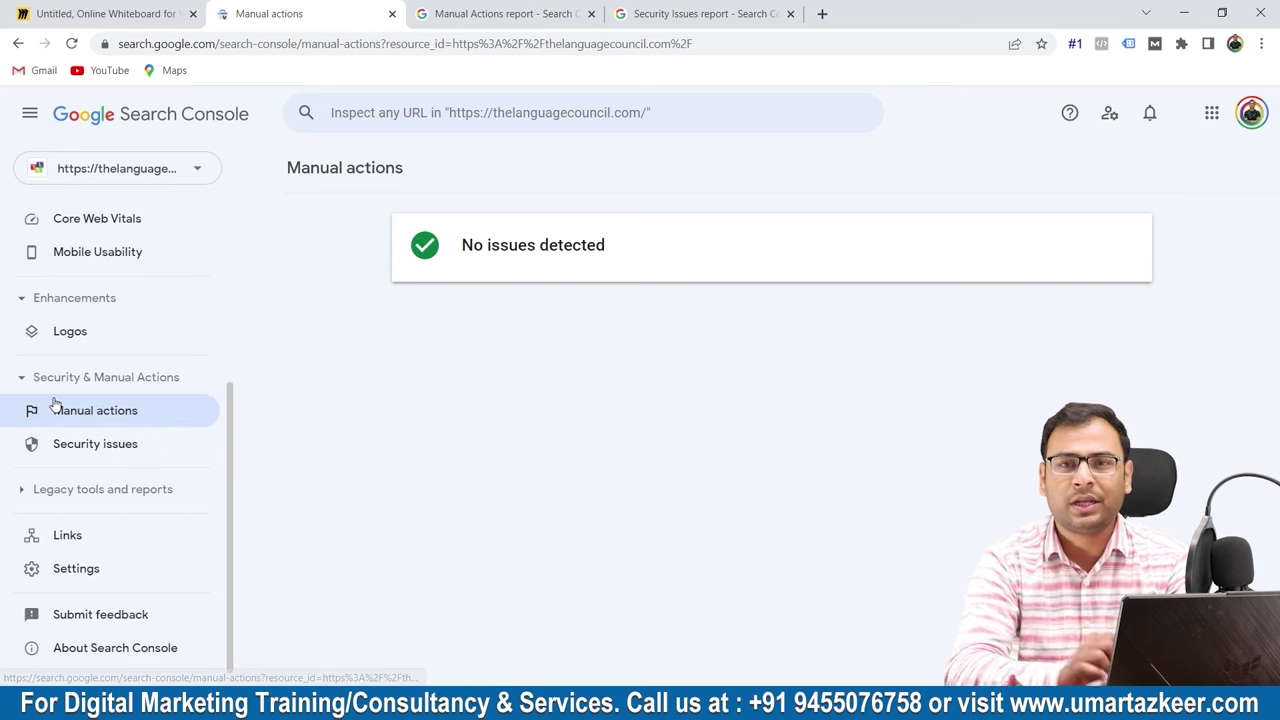
left_click(58, 447)
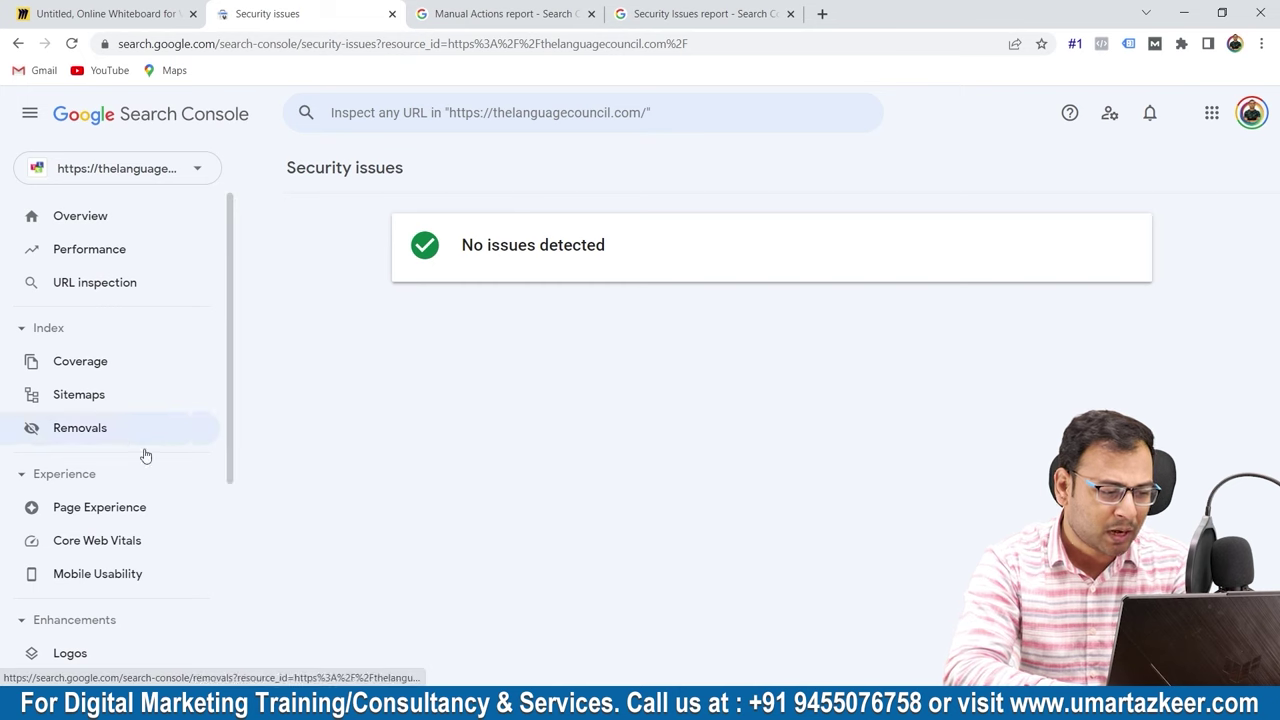
scroll(140, 480, "down", 3)
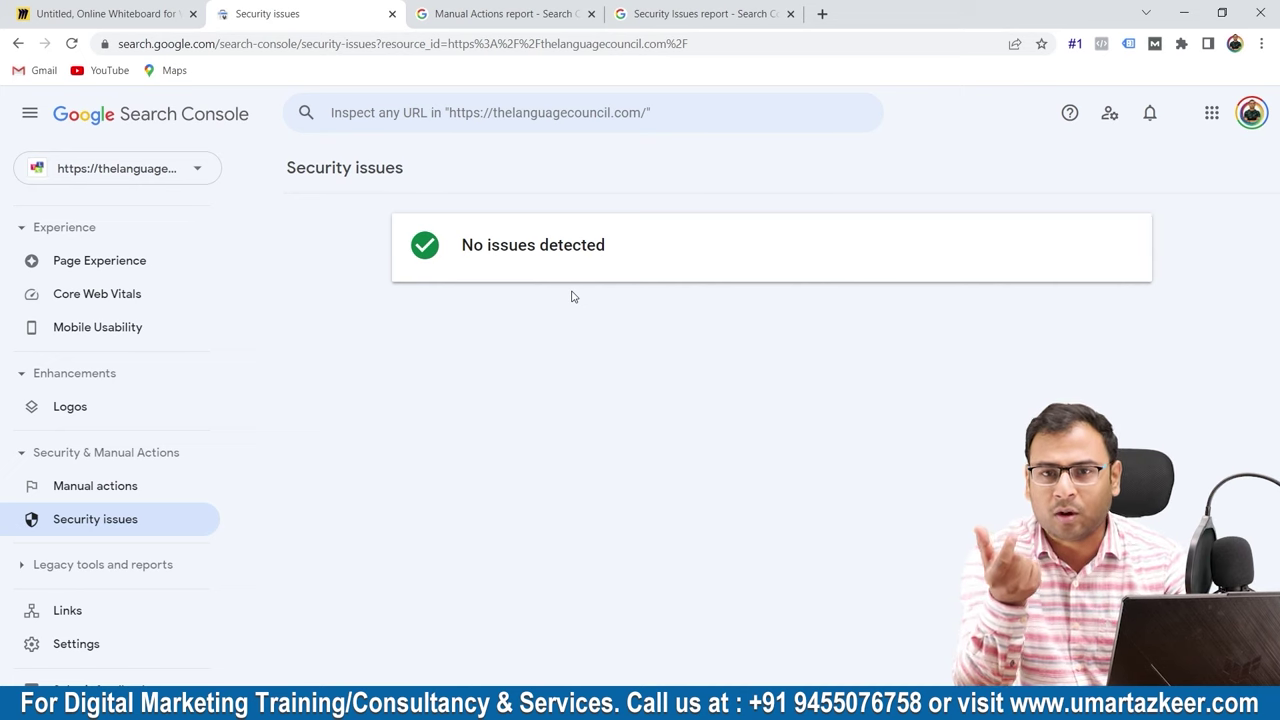
Switch to the Security Issues report help article and enlarge the page to read its introduction and "What are security issues?" section.
left_click(686, 10)
scroll(566, 378, "down", 1)
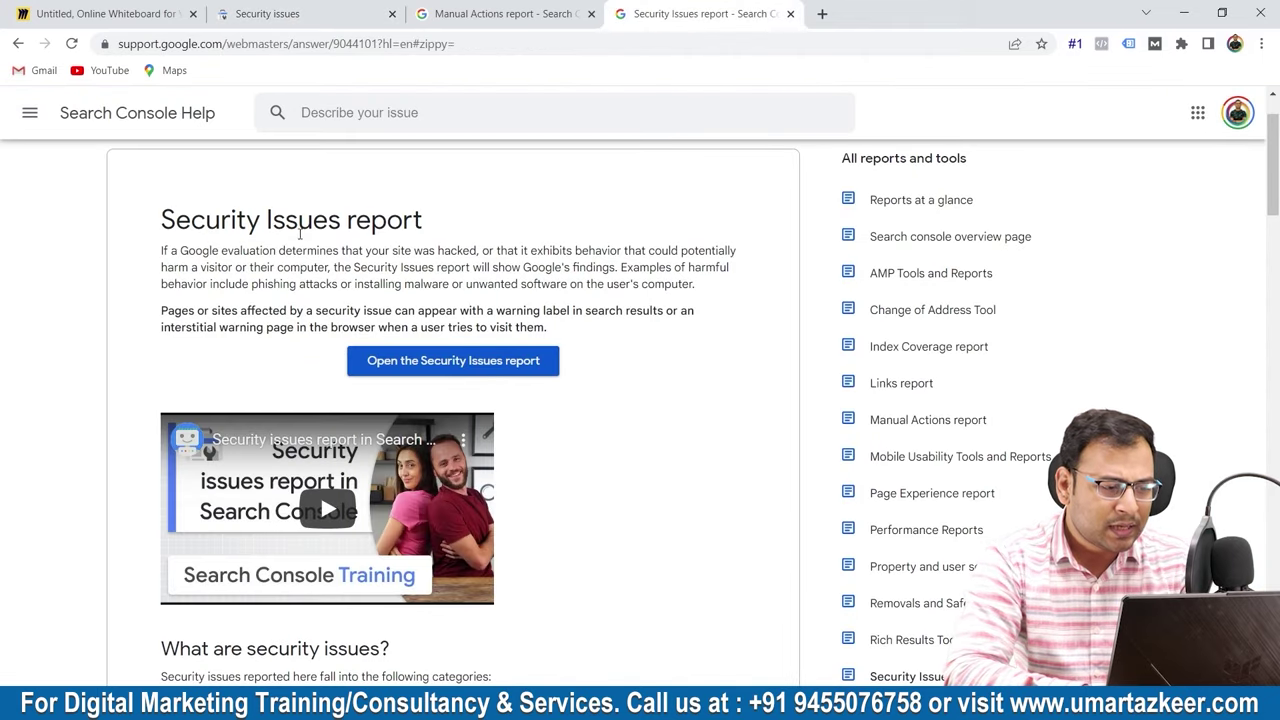
scroll(629, 445, "down", 6)
scroll(629, 445, "up", 5)
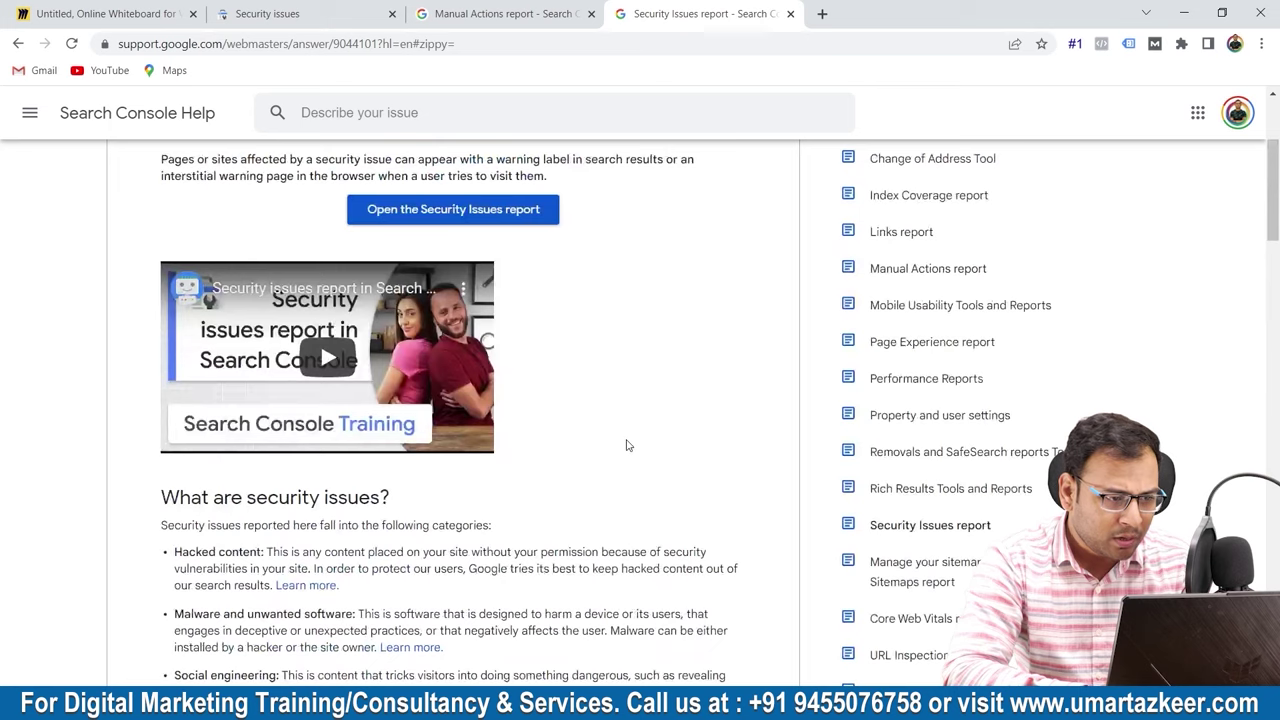
key("ctrl+plus")
key("ctrl+plus")
key("ctrl+plus")
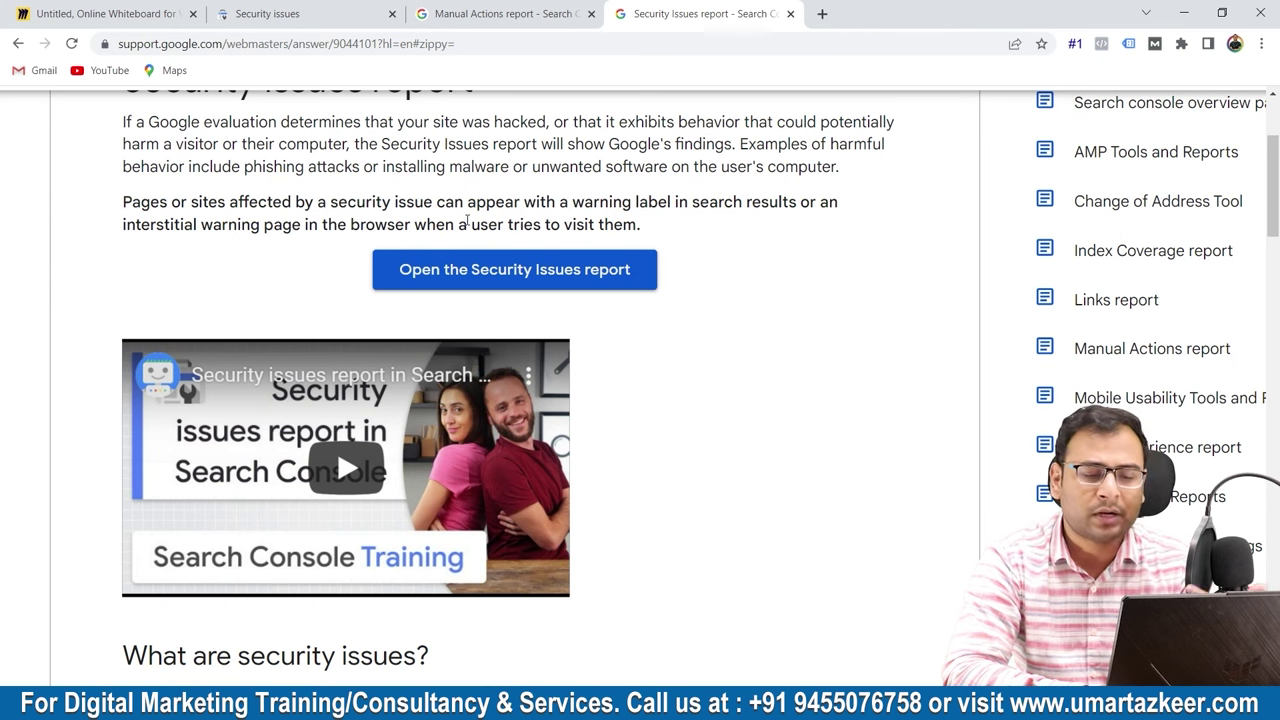
scroll(723, 254, "down", 1)
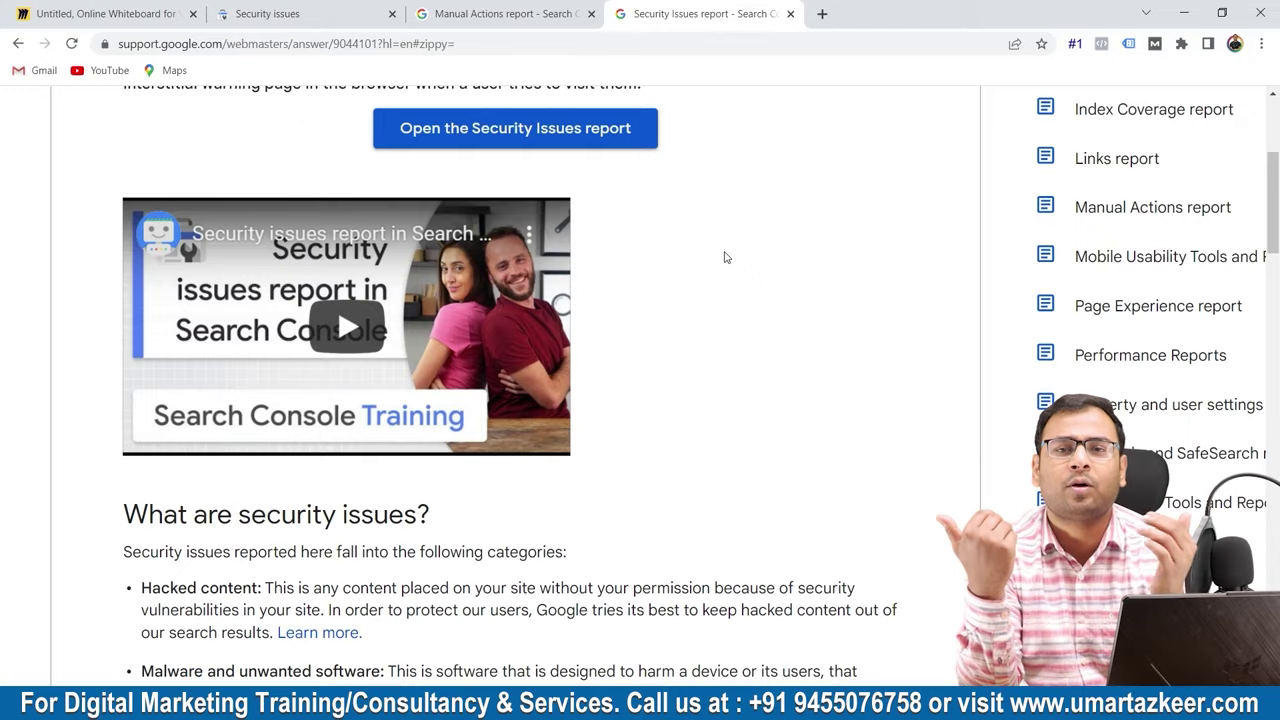
Go through the Security Issues report article down to its "List of security issues", from hacked malware to uncommon downloads.
scroll(848, 400, "down", 6)
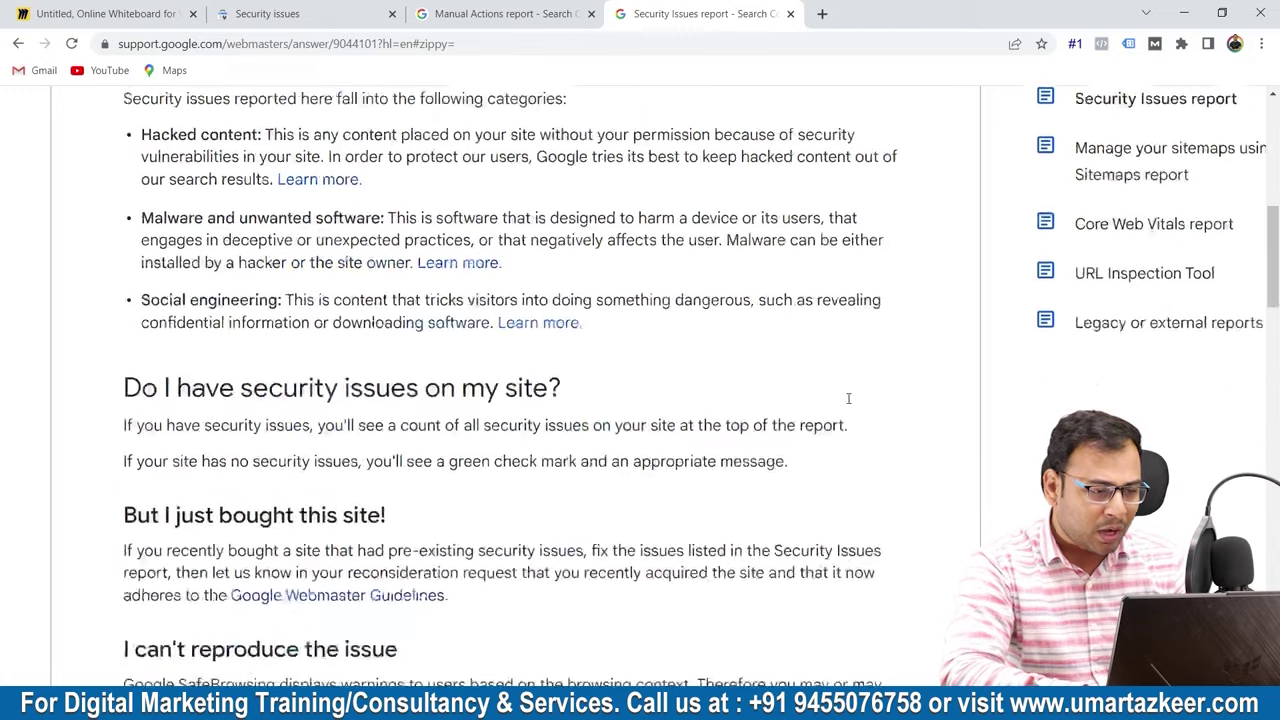
scroll(848, 400, "down", 20)
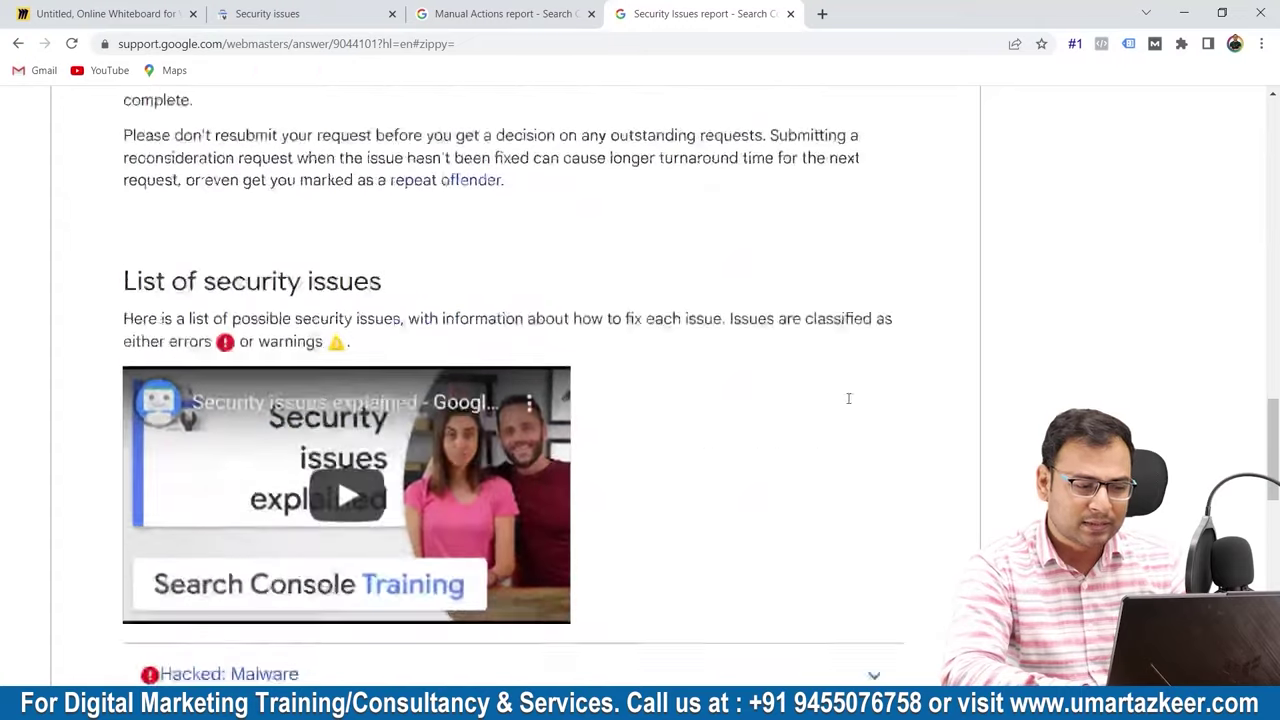
scroll(494, 289, "up", 2)
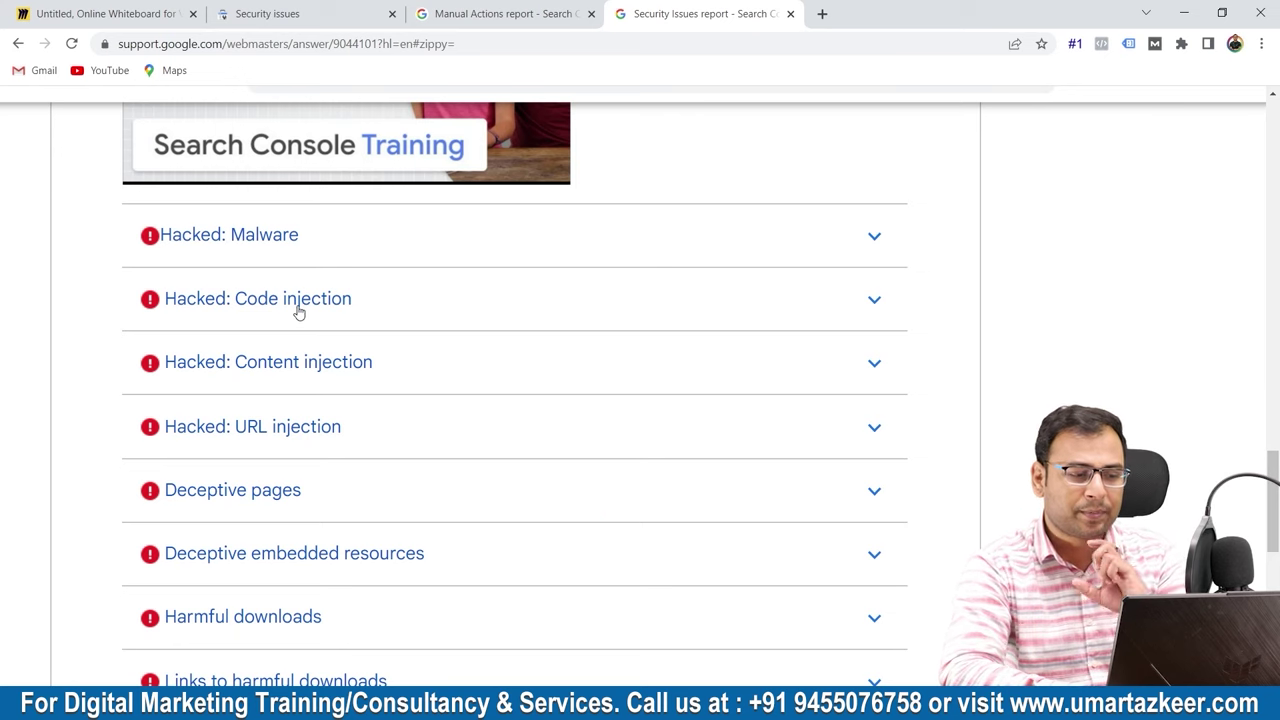
scroll(420, 292, "down", 1)
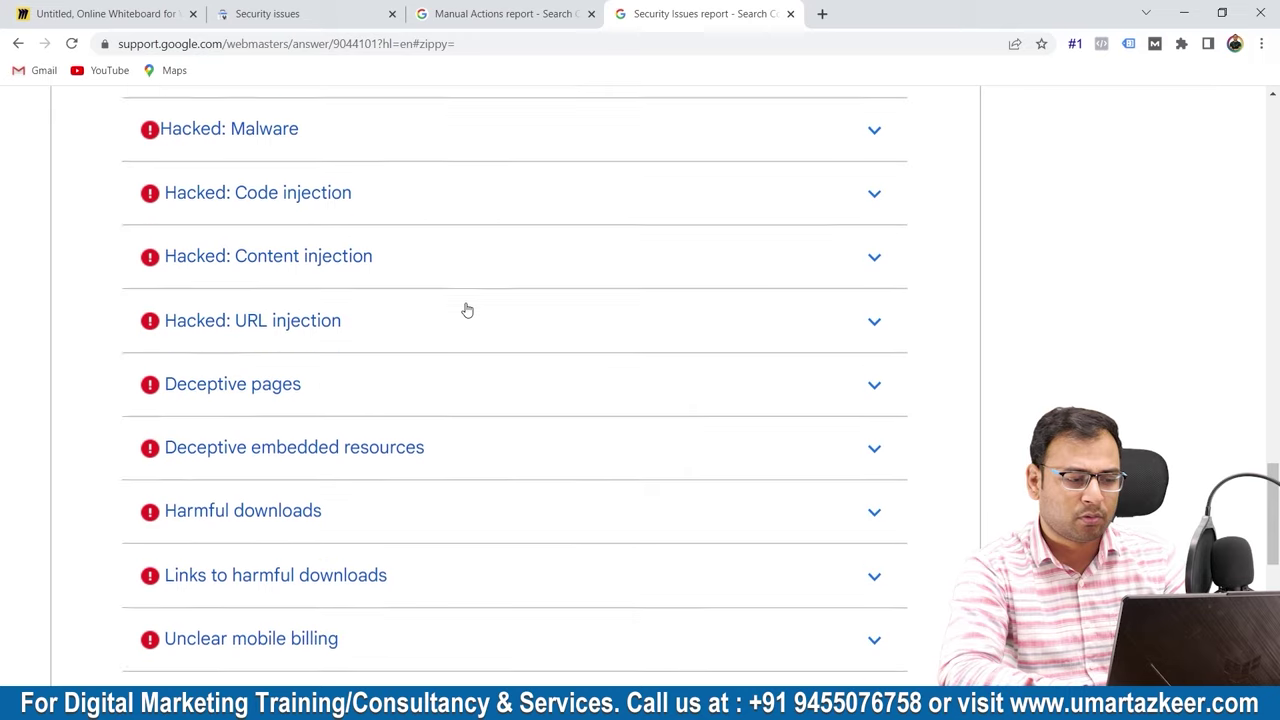
scroll(467, 310, "down", 1)
scroll(440, 277, "down", 1)
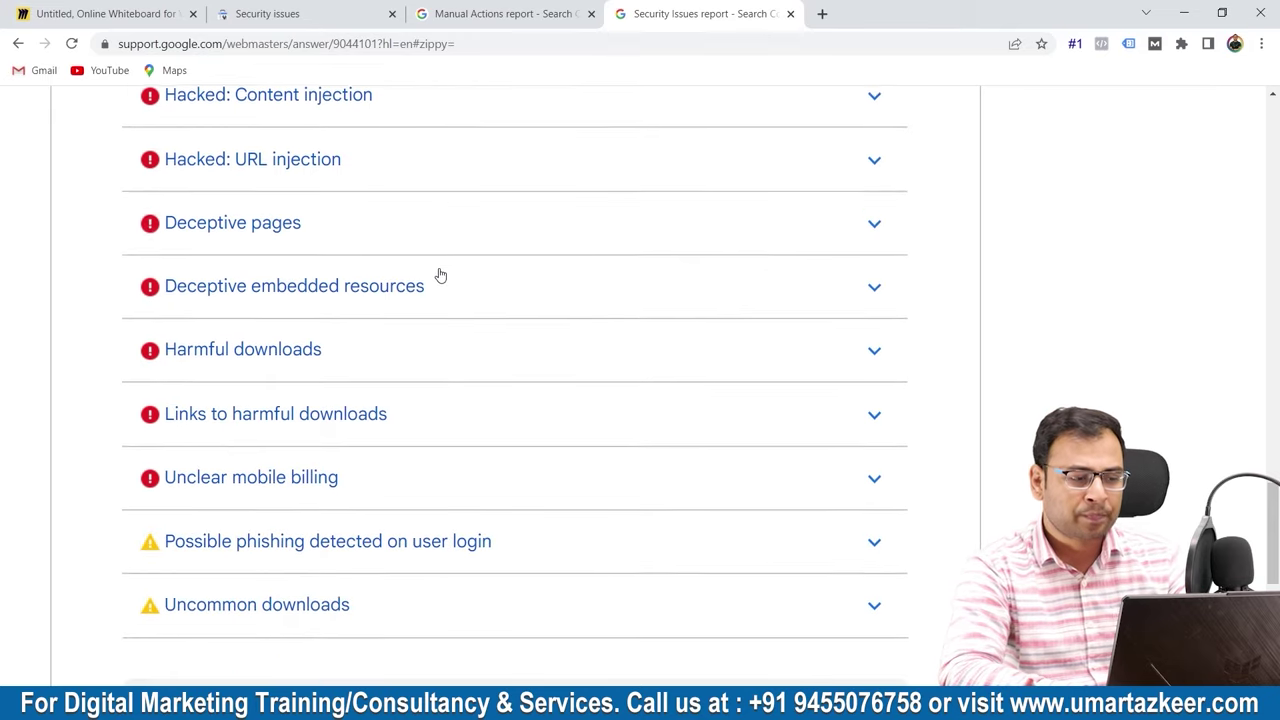
Expand "Deceptive embedded resources", read its description and the steps to fix the problem, and collapse the entry again.
left_click(278, 236)
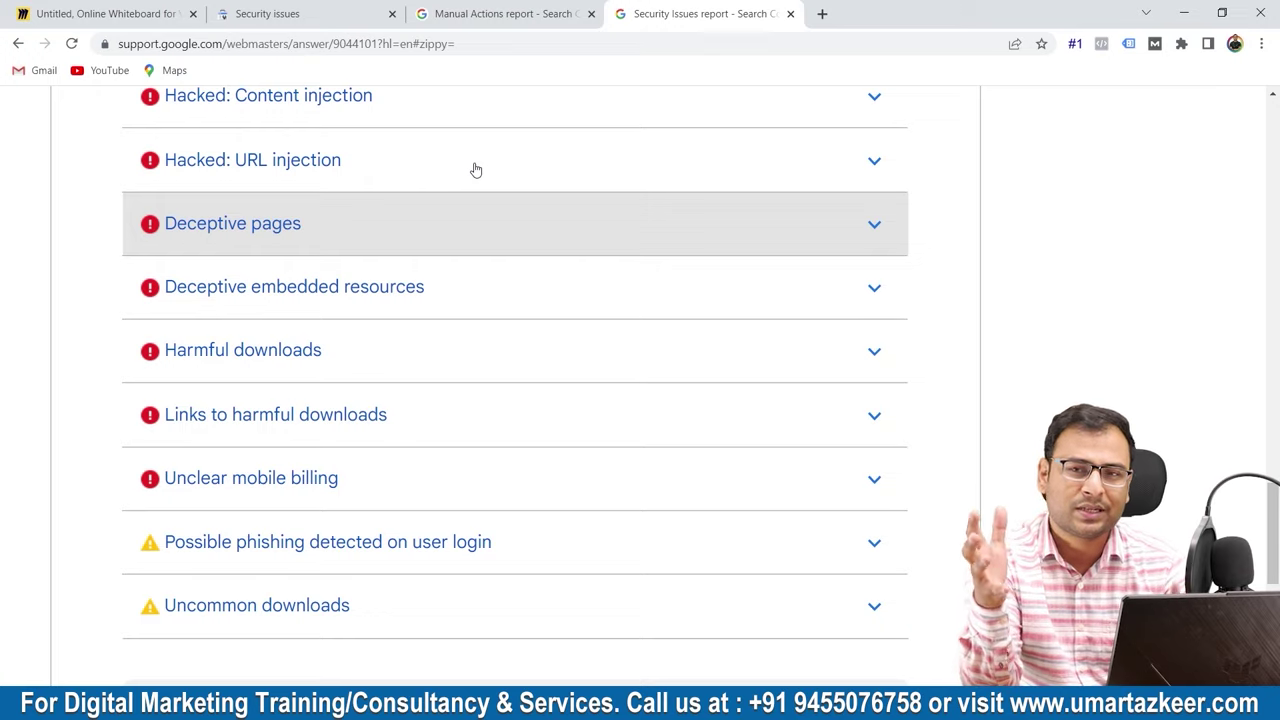
left_click(432, 292)
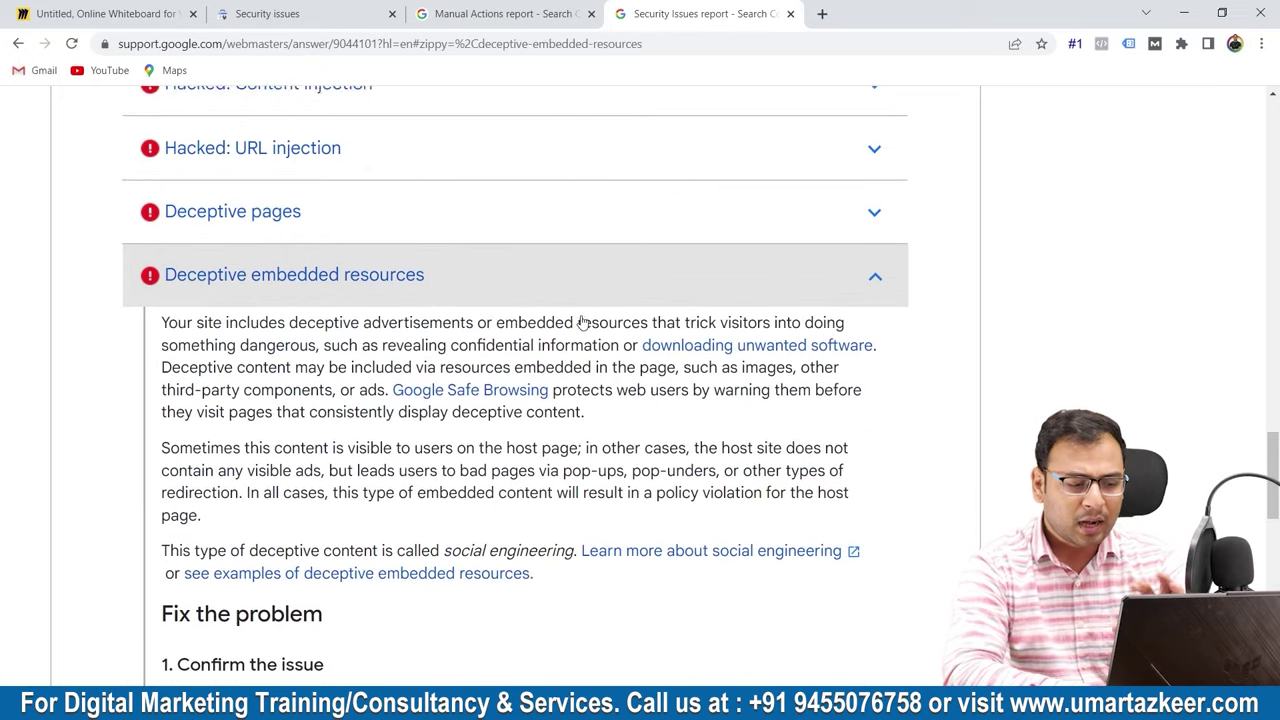
scroll(583, 320, "down", 5)
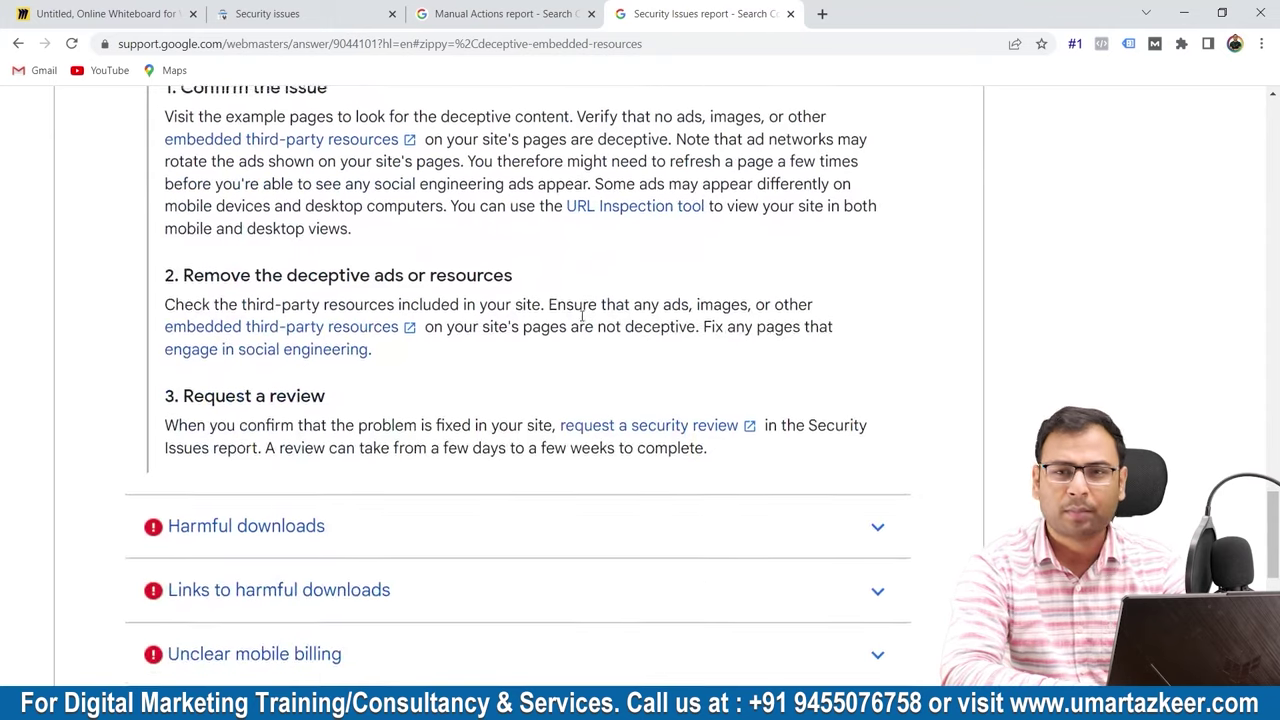
scroll(583, 318, "up", 2)
scroll(583, 315, "up", 5)
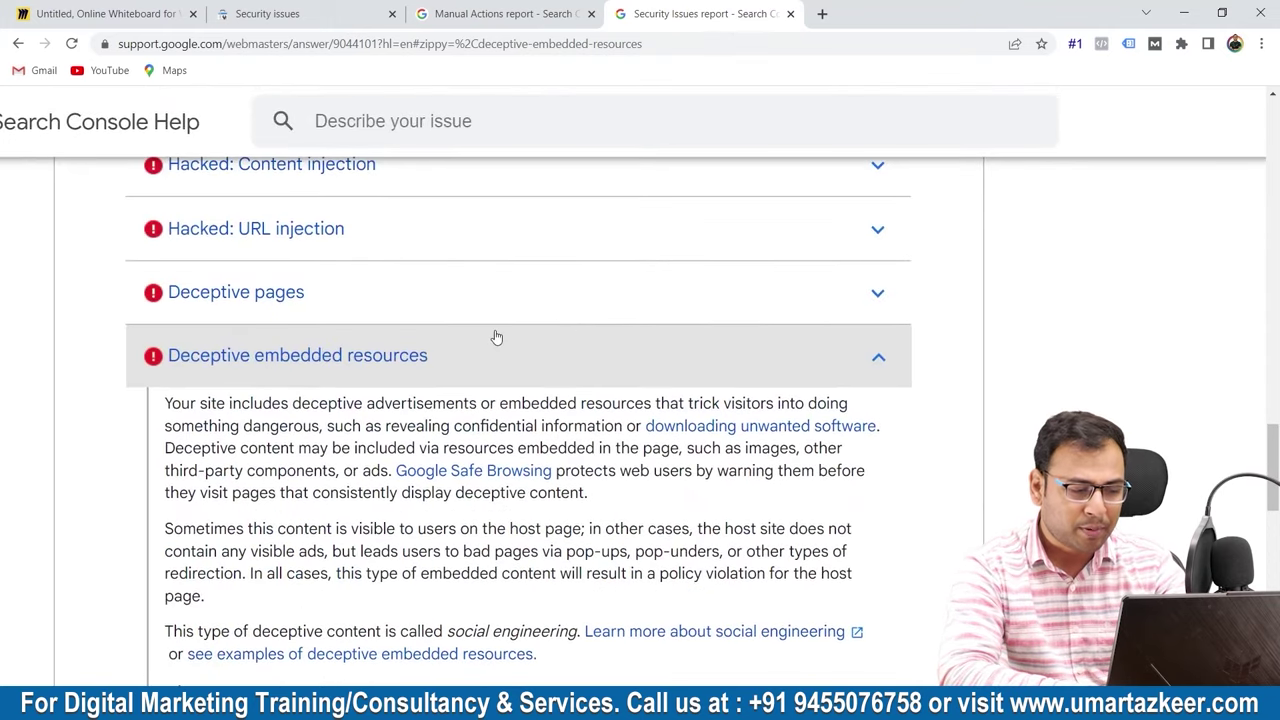
left_click(573, 355)
scroll(534, 486, "down", 1)
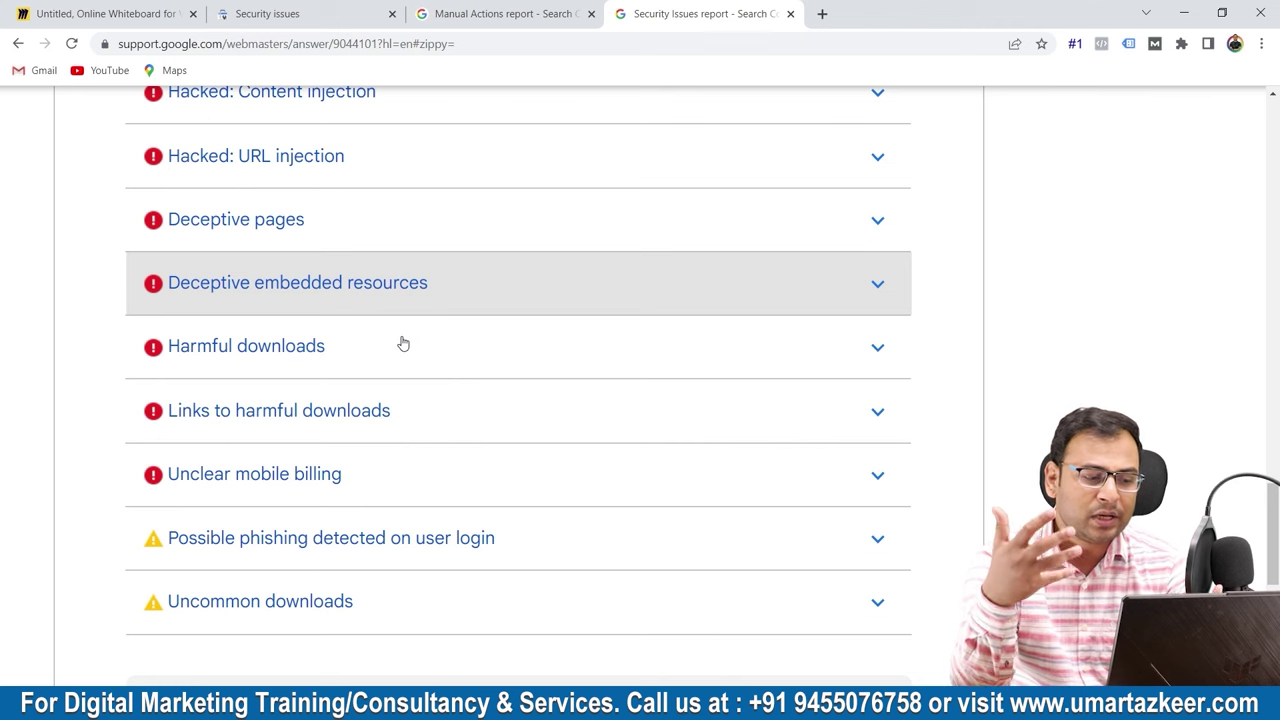
Look over the list of security issues once more and return to the property's Security issues report in Search Console.
scroll(403, 344, "up", 10)
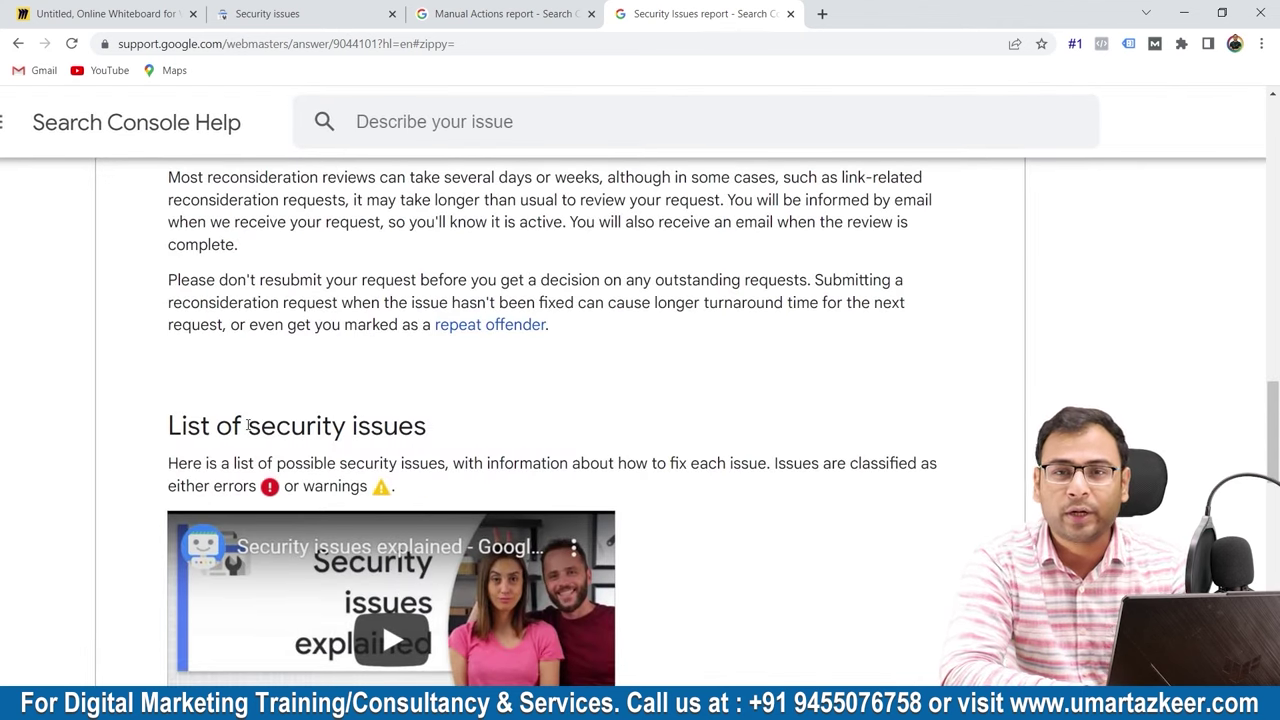
scroll(491, 377, "down", 5)
scroll(521, 397, "down", 4)
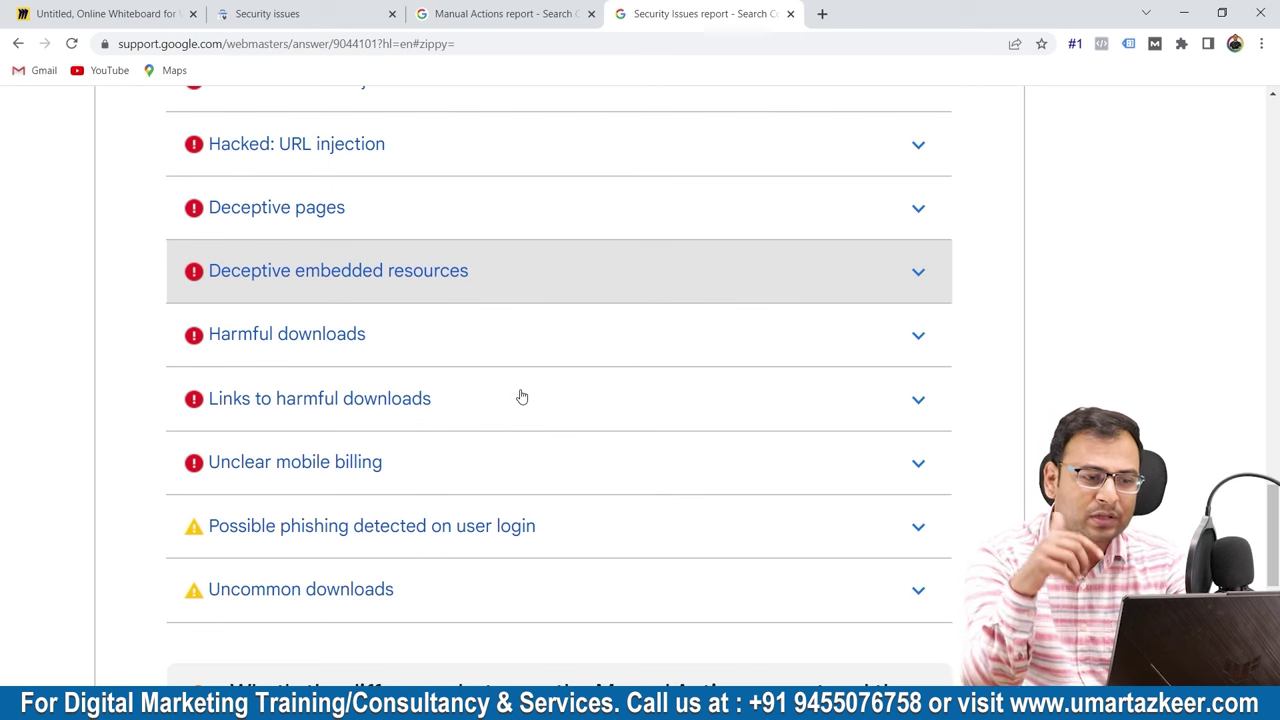
left_click(531, 14)
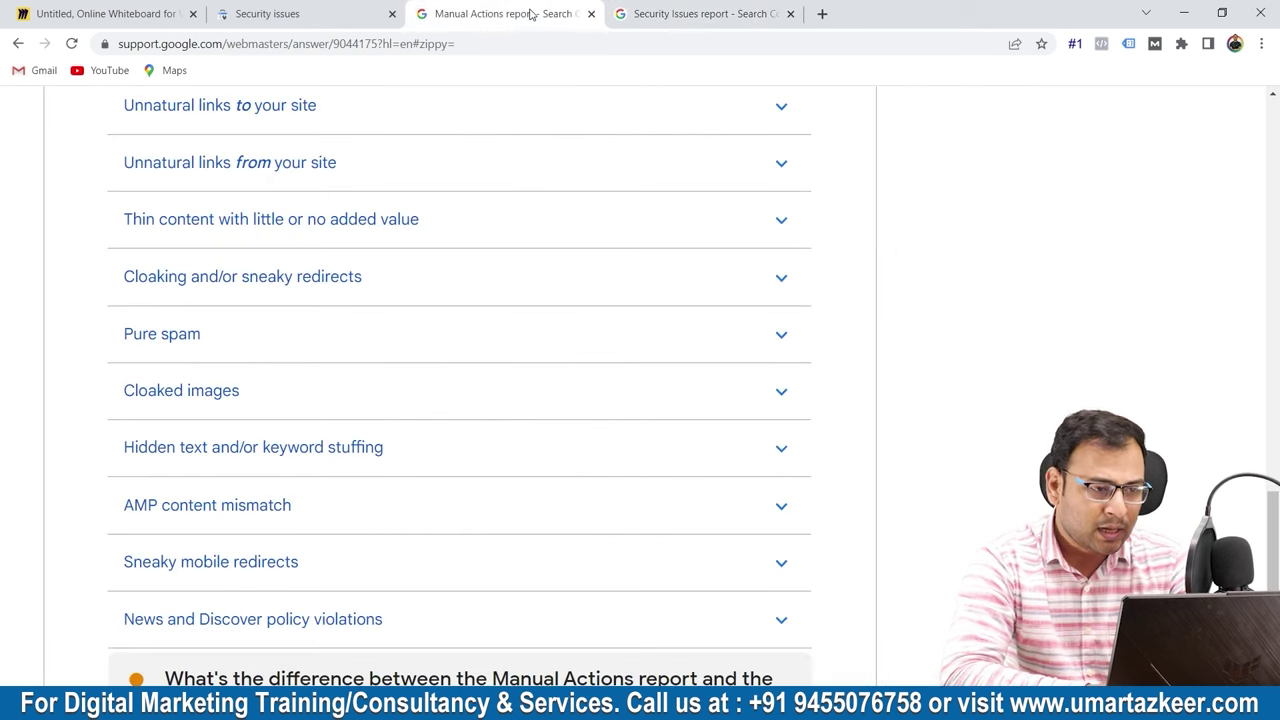
left_click(288, 13)
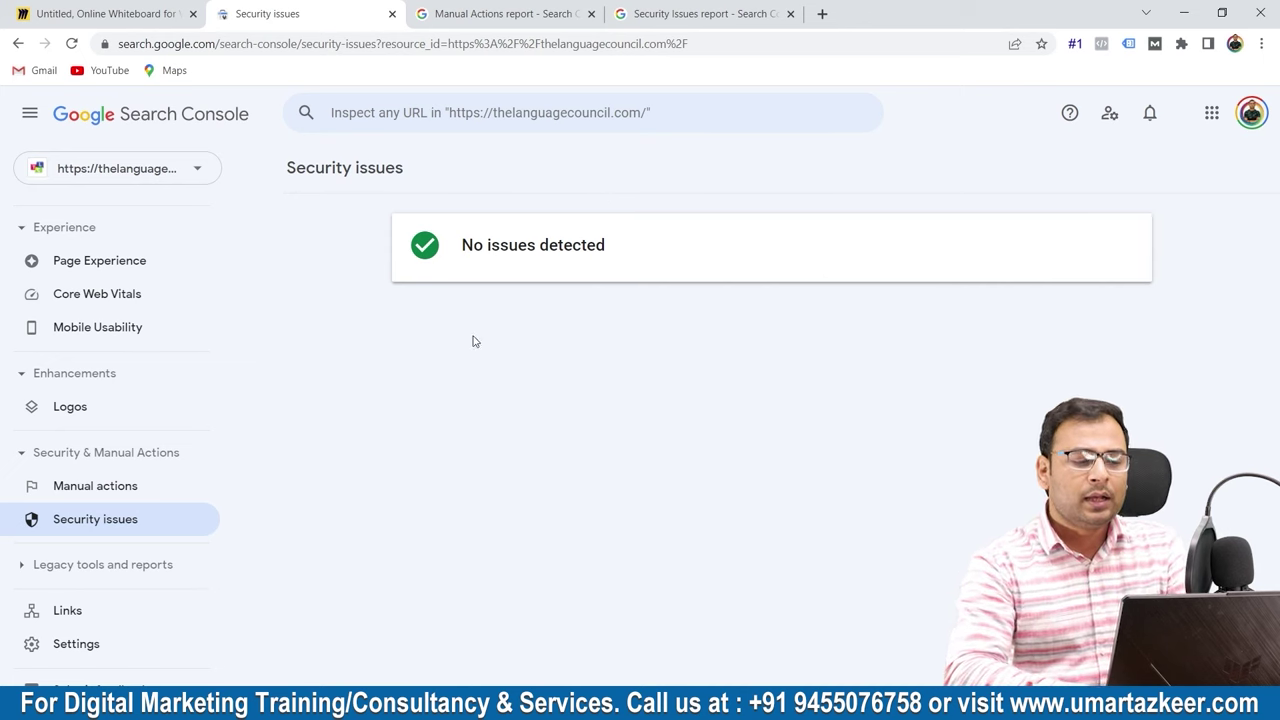
scroll(175, 329, "down", 2)
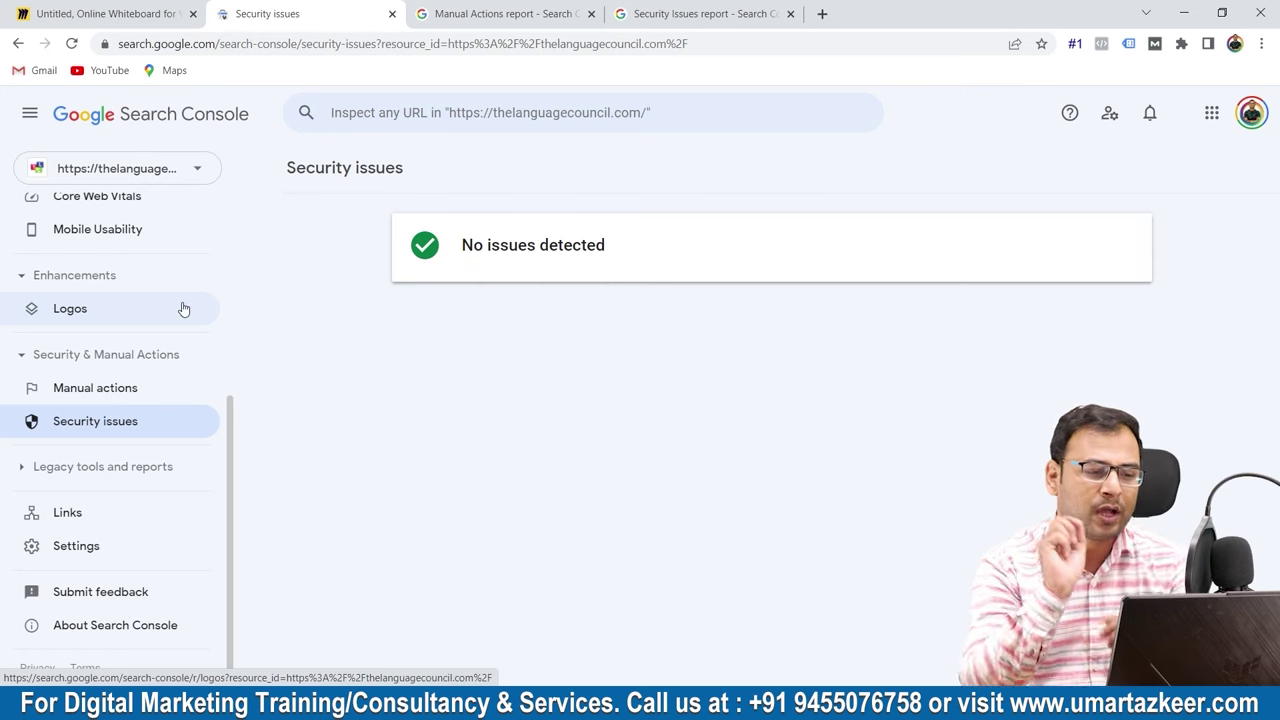
Revisit the introduction of the Manual Actions report help article and go back to the Search Console property.
left_click(487, 9)
key("ctrl+Tab")
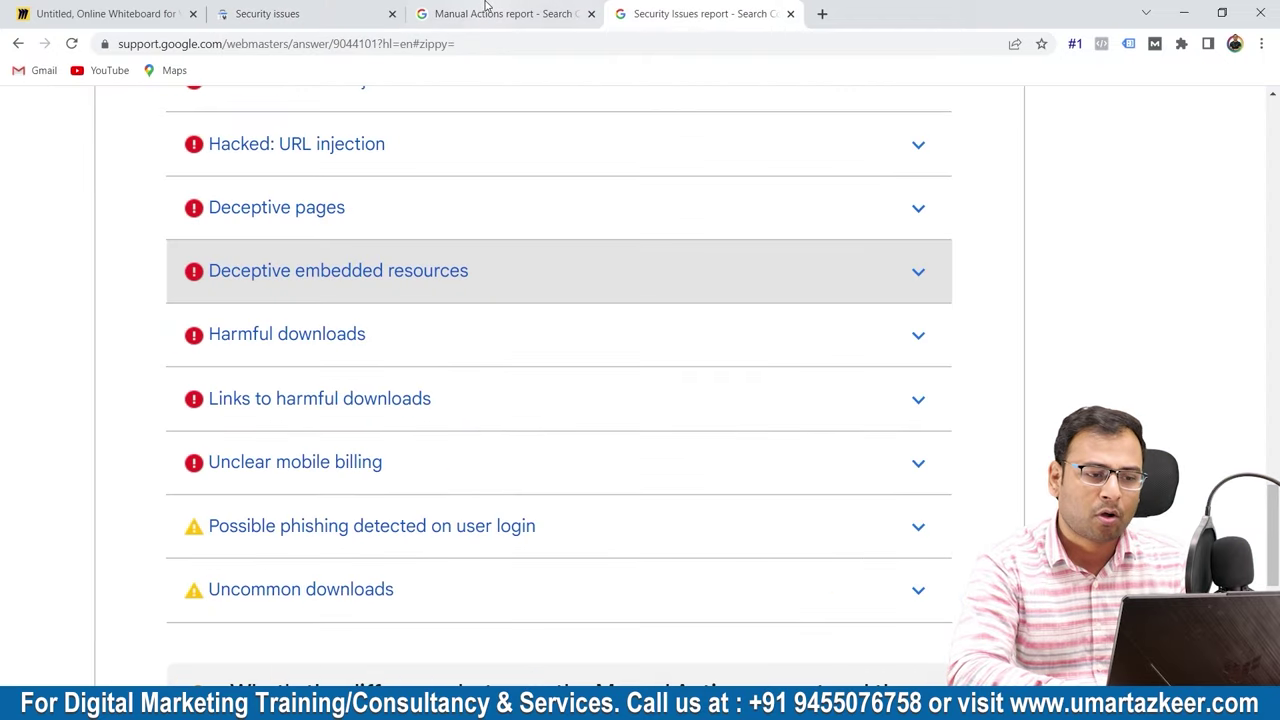
left_click(487, 9)
scroll(481, 148, "up", 15)
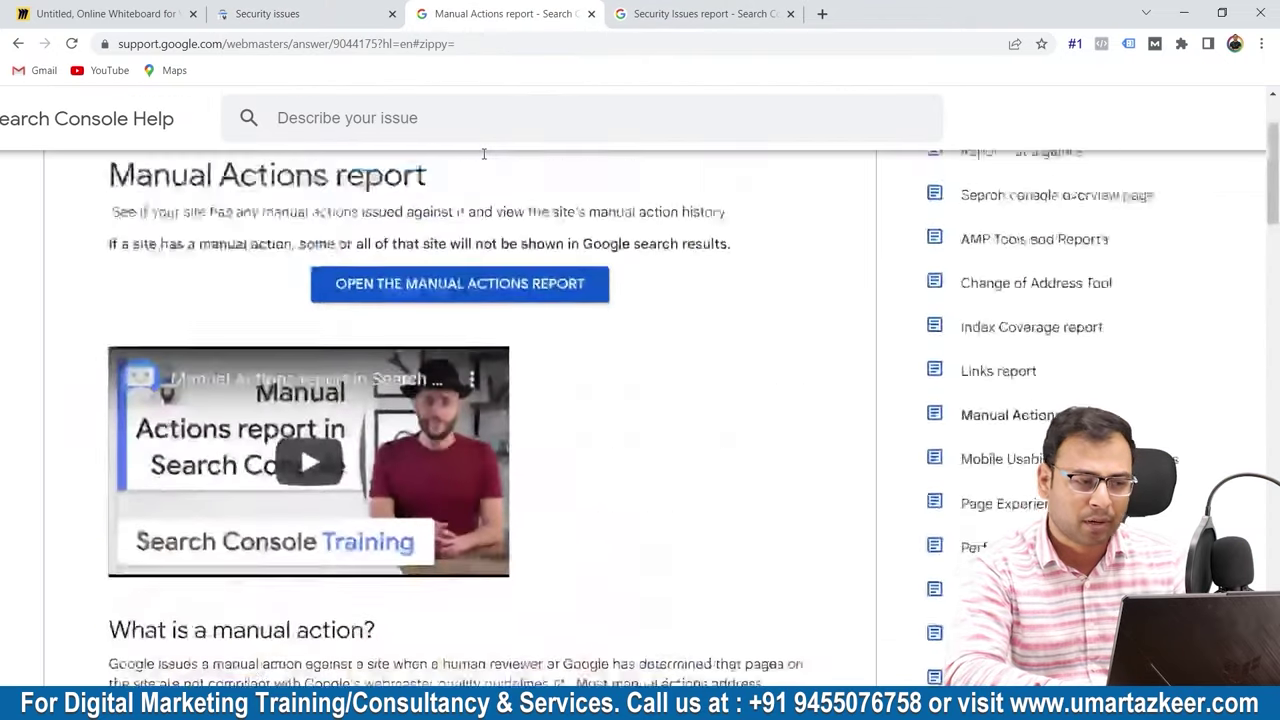
left_click(298, 10)
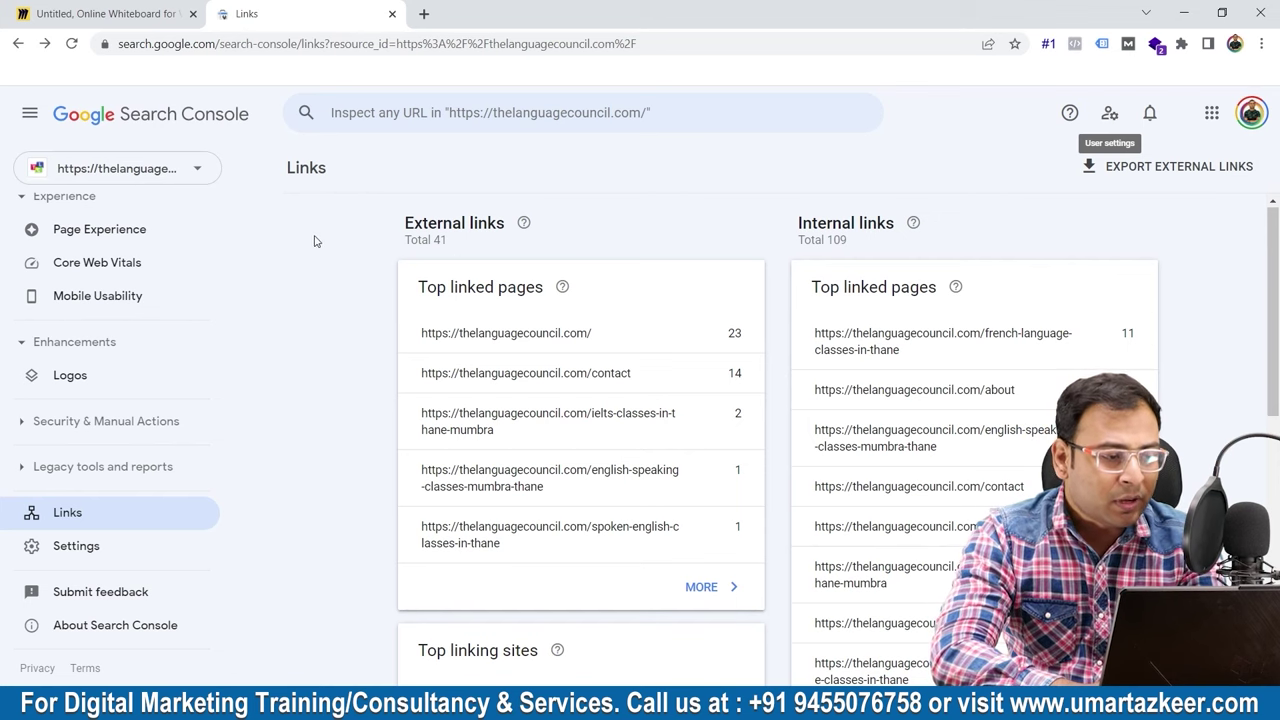
Review the Links report's external and internal link tables, including top linked pages, top linking sites and top linking text.
scroll(241, 300, "down", 2)
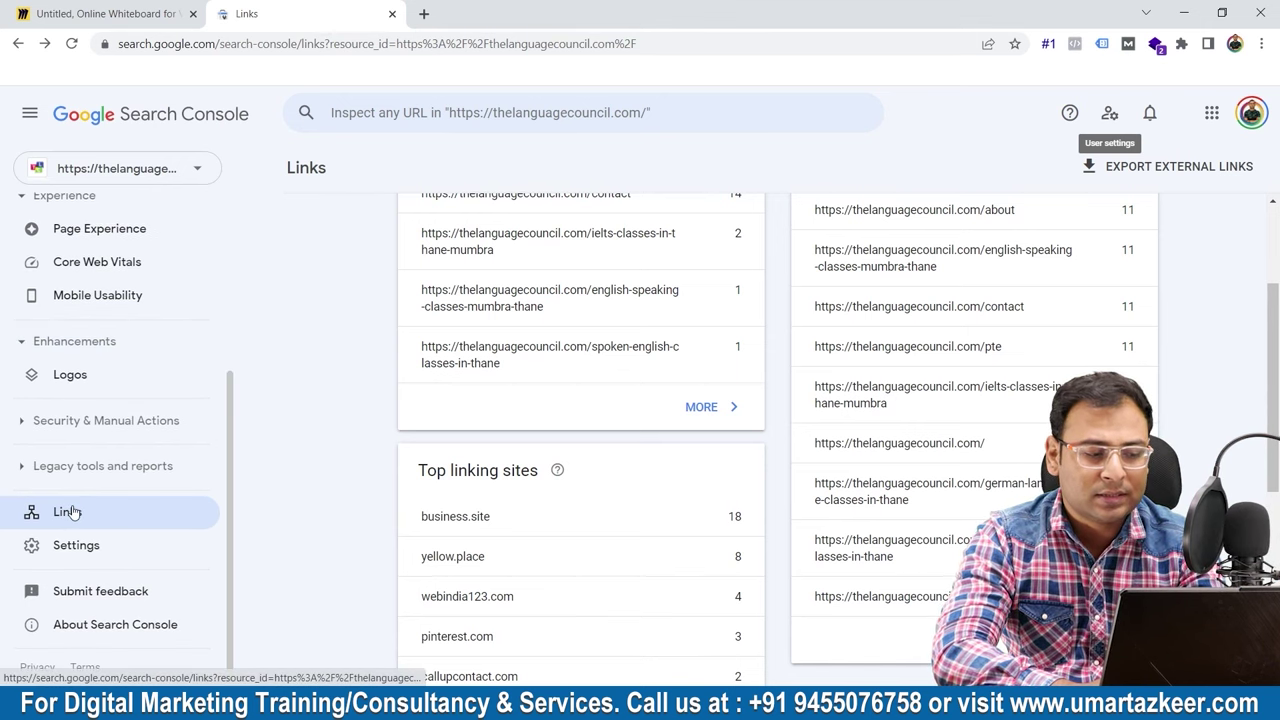
scroll(754, 334, "up", 2)
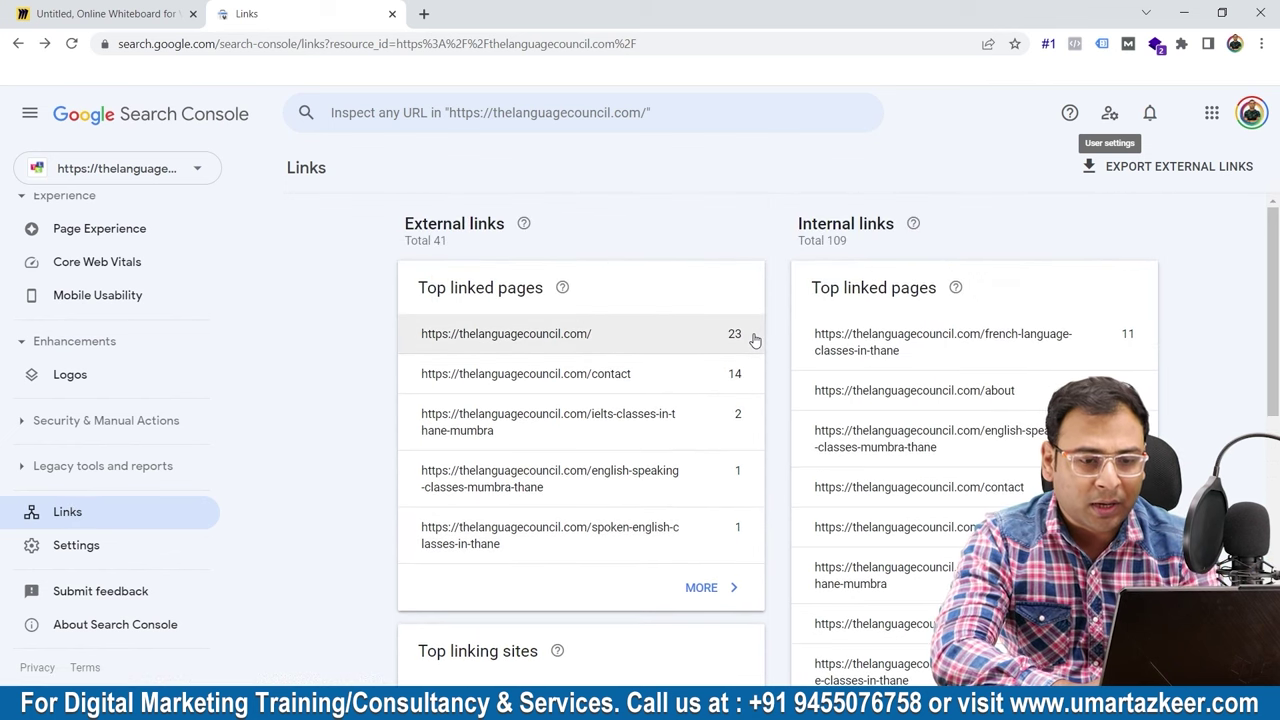
scroll(755, 338, "down", 3)
scroll(755, 340, "down", 3)
scroll(755, 340, "up", 7)
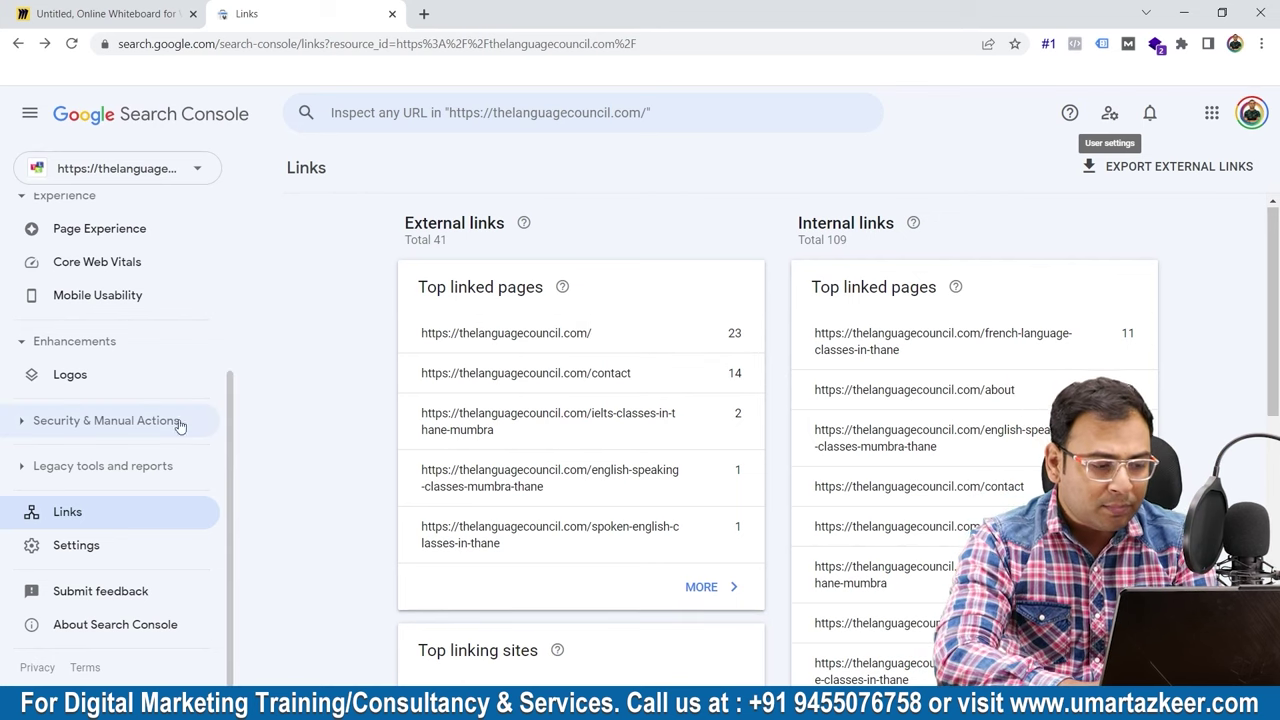
Check the top linking sites and read the help note on the external links' "Top linked pages" table.
scroll(588, 477, "down", 2)
scroll(586, 474, "down", 1)
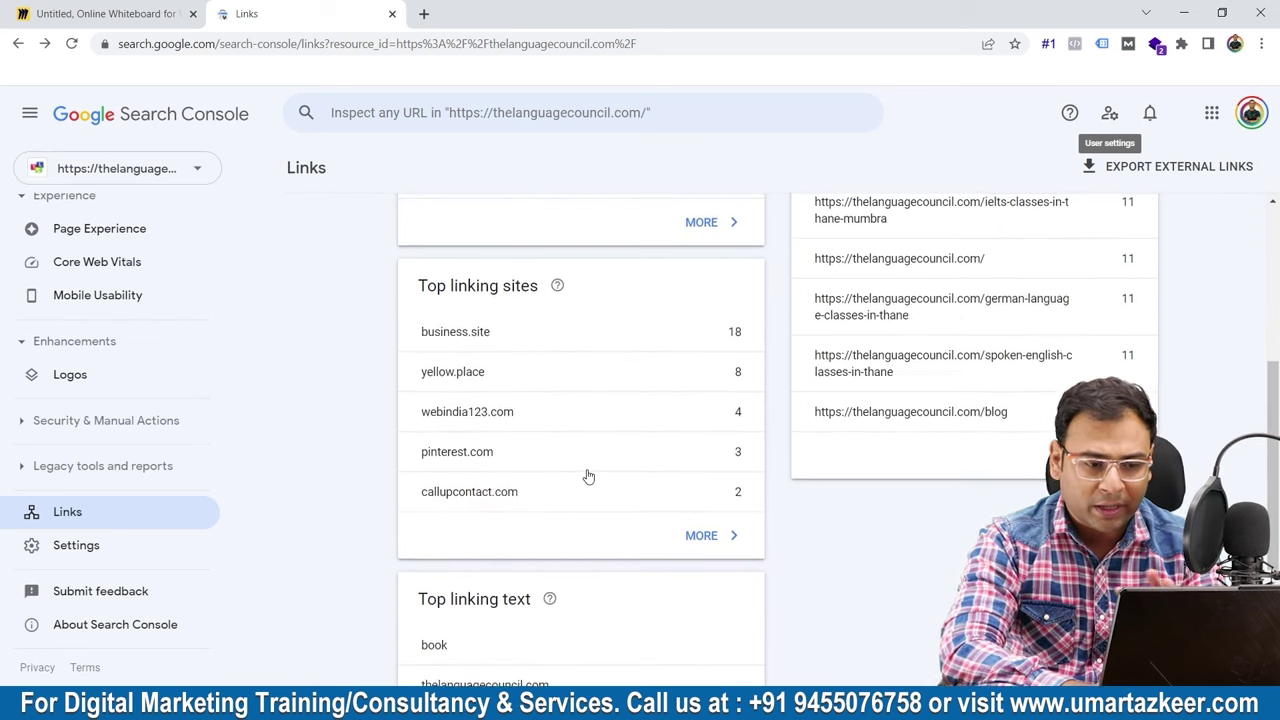
scroll(586, 474, "up", 3)
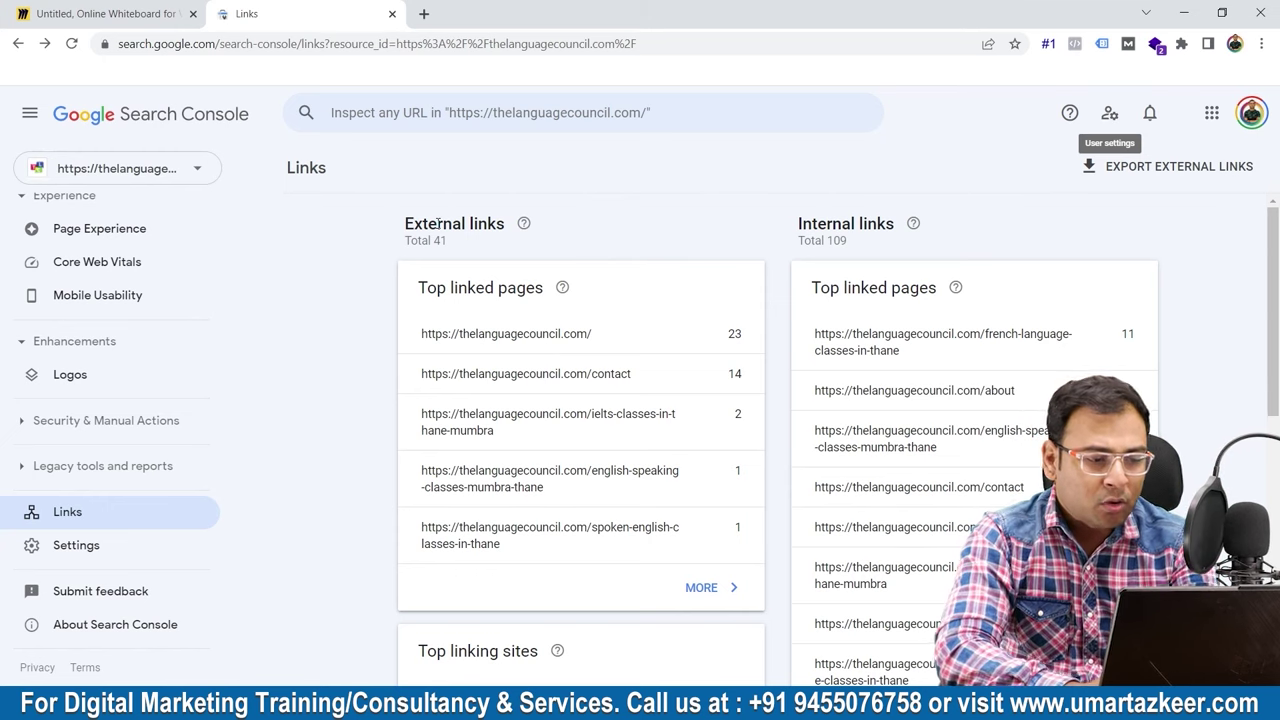
mouse_move(564, 292)
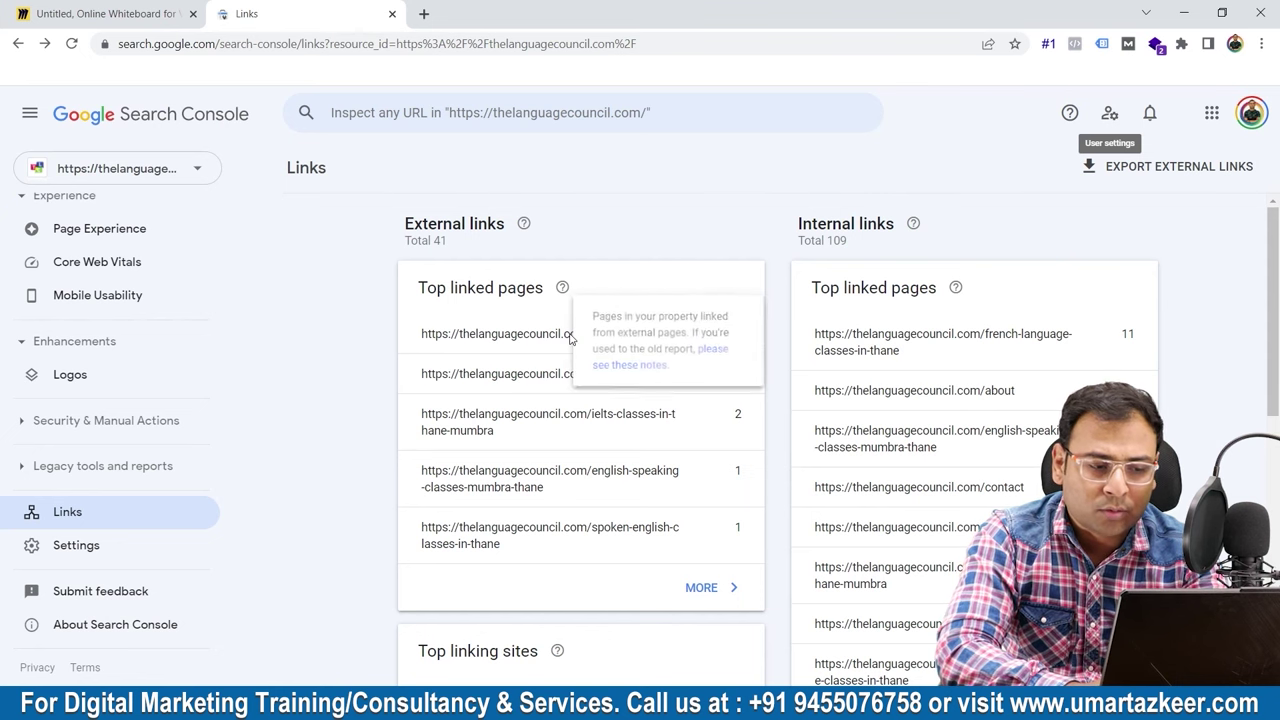
scroll(570, 340, "down", 1)
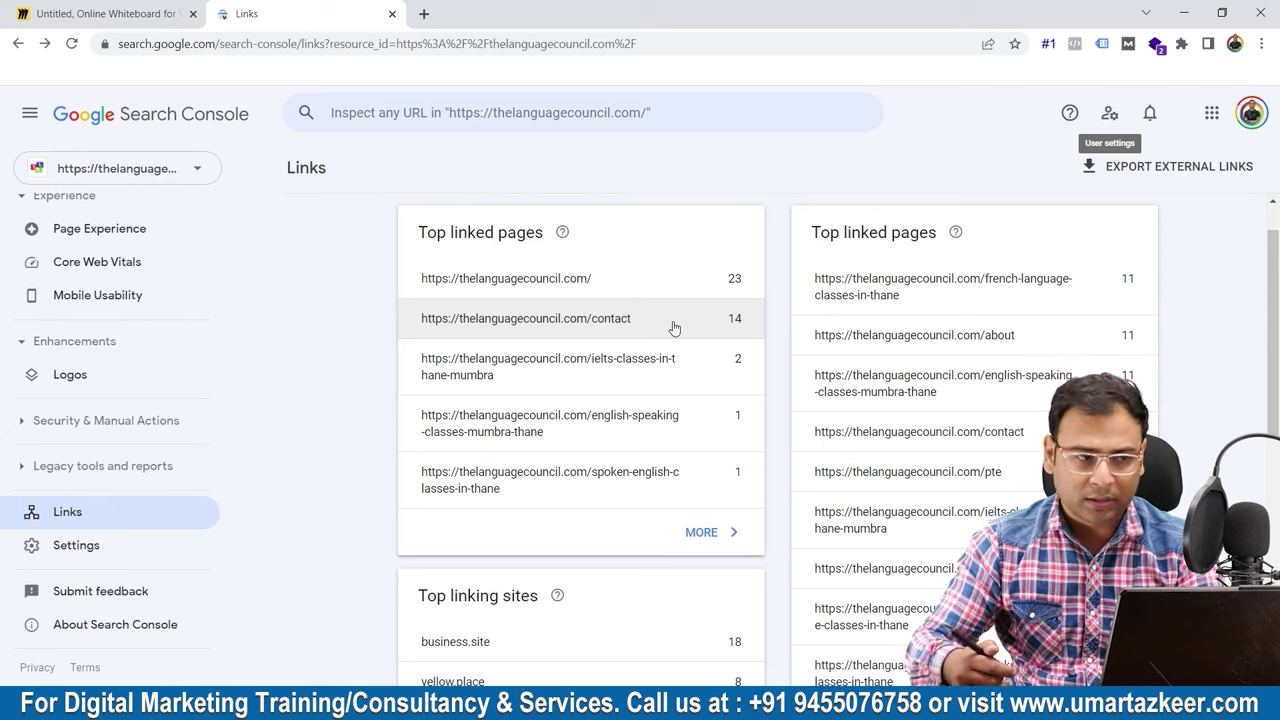
Switch to the Miro whiteboard and handwrite "a.com" with the pen.
left_click(88, 12)
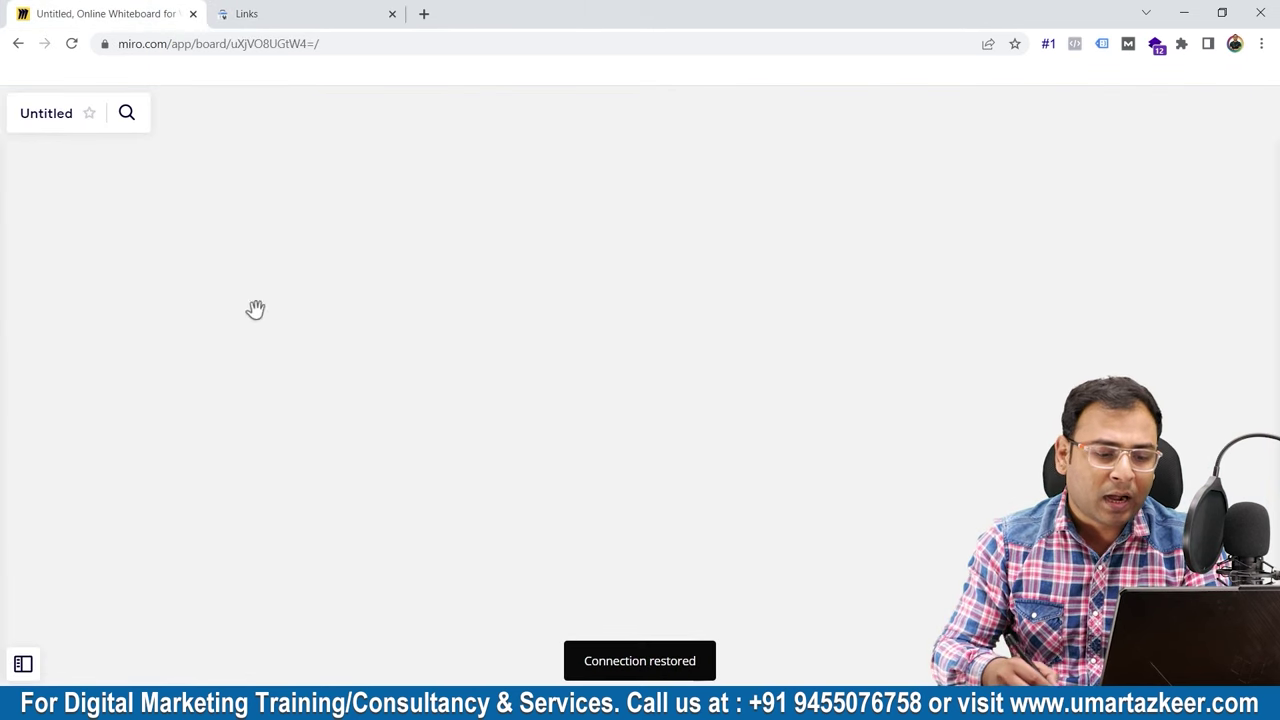
left_click(26, 386)
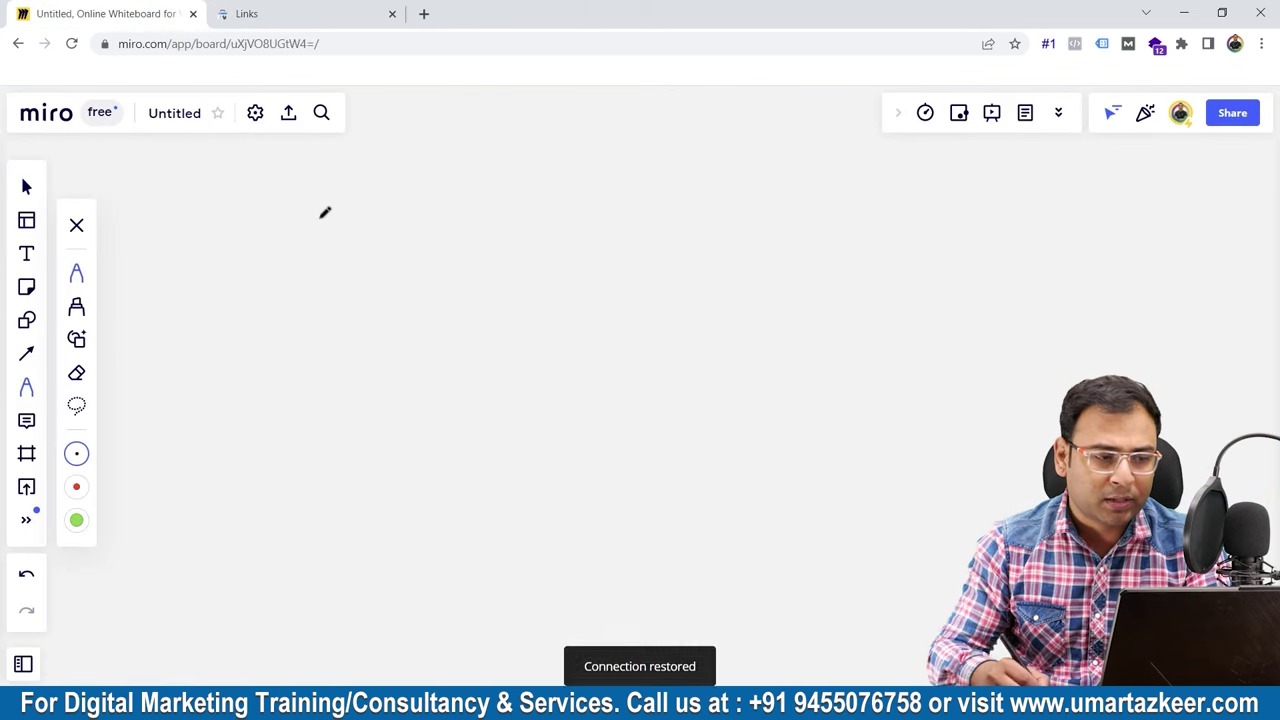
left_click_drag(392, 203, 448, 204)
left_click(400, 207)
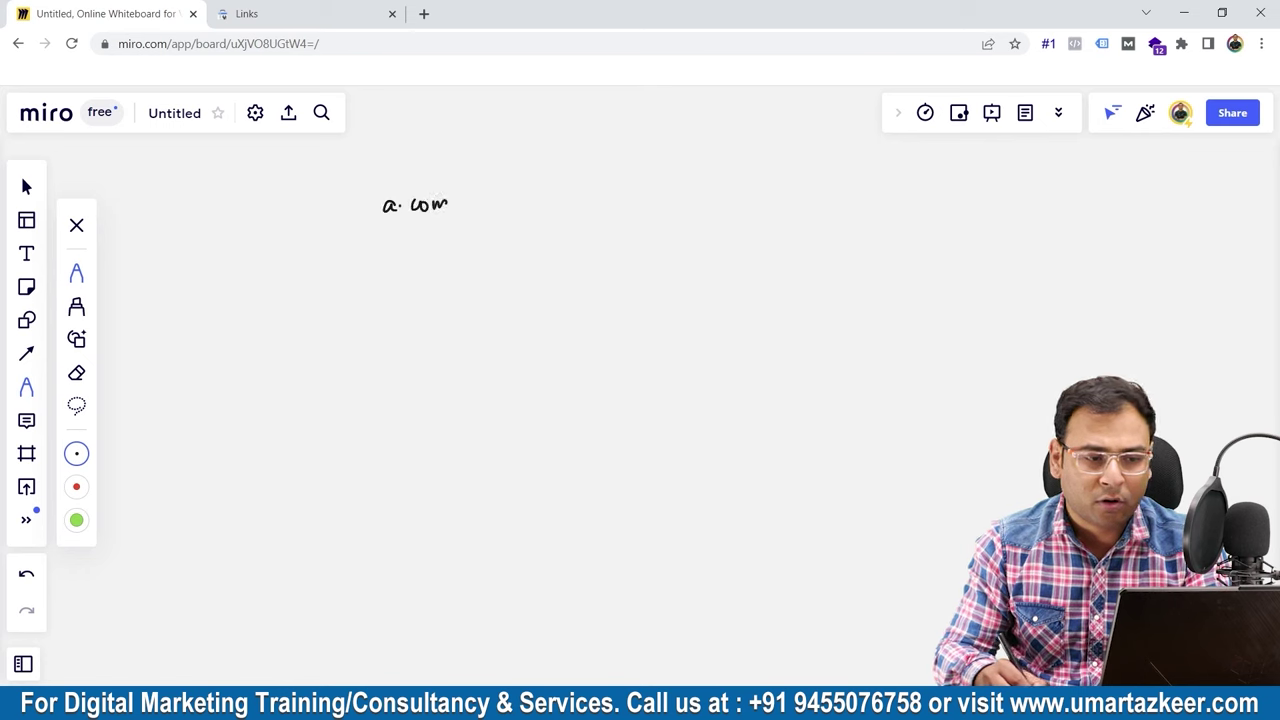
Handwrite the page addresses "a.com/a" and "a.com/b" below "a.com".
mouse_move(398, 272)
left_mouse_down()
mouse_move(400, 288)
mouse_move(448, 288)
left_mouse_up()
left_click(400, 283)
mouse_move(458, 266)
left_mouse_down()
mouse_move(458, 288)
mouse_move(472, 284)
left_mouse_up()
mouse_move(395, 316)
left_mouse_down()
mouse_move(386, 326)
mouse_move(444, 322)
left_mouse_up()
left_click(402, 322)
mouse_move(455, 300)
left_mouse_down()
mouse_move(455, 326)
mouse_move(470, 322)
left_mouse_up()
left_click(489, 313)
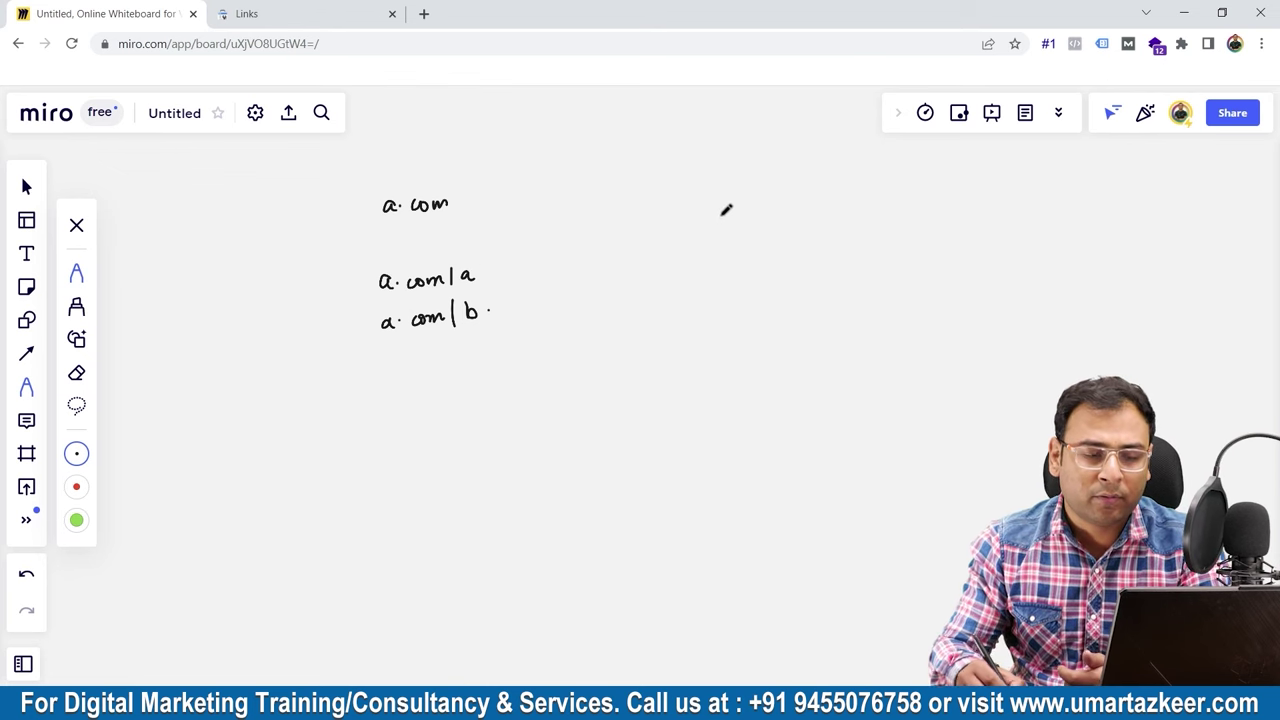
Handwrite a second site's pages, "c.com/a" and "c.com/b", across from "a.com".
left_click_drag(729, 202, 728, 211)
left_click(735, 207)
mouse_move(747, 199)
left_mouse_down()
mouse_move(746, 212)
mouse_move(778, 206)
left_mouse_up()
left_click_drag(786, 184, 786, 208)
left_click_drag(804, 190, 806, 198)
mouse_move(738, 230)
left_mouse_down()
mouse_move(736, 246)
mouse_move(799, 216)
mouse_move(806, 232)
left_mouse_up()
left_click(829, 226)
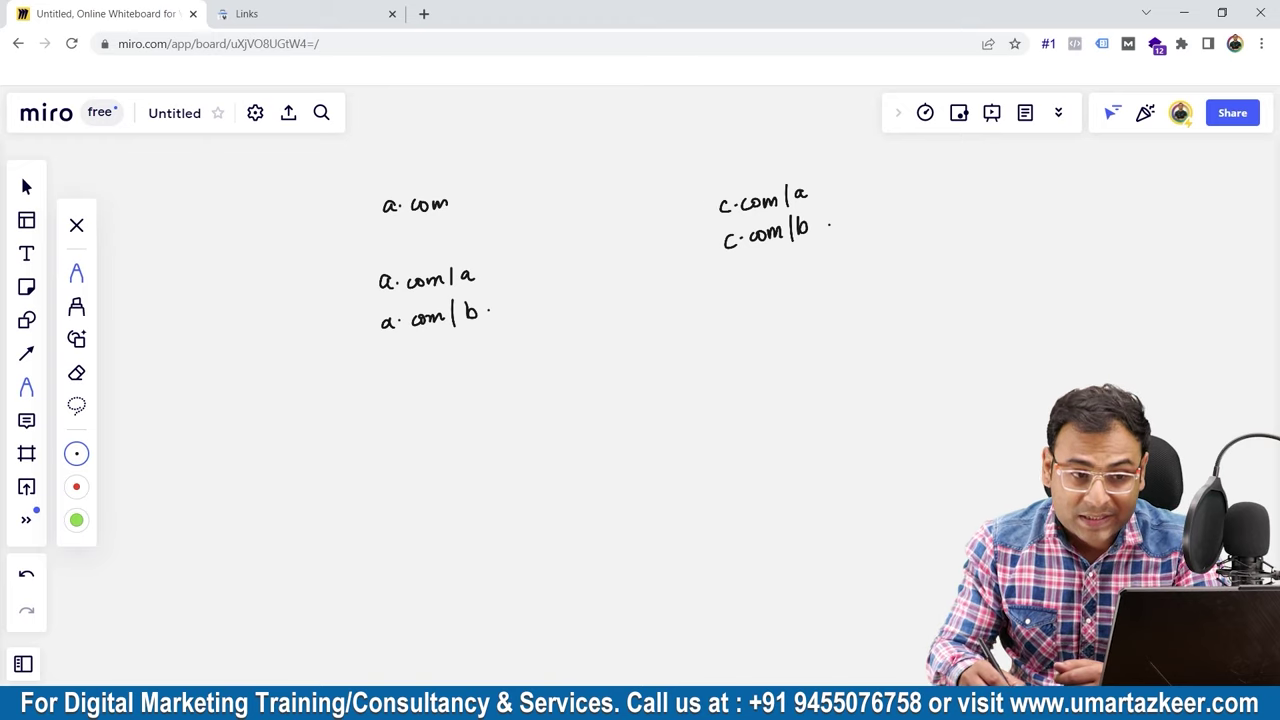
Bracket the c.com pages, draw an arrow from them to "a.com/a" marked with a circled 1, and add a short arrow beside "c.com/a".
left_click_drag(710, 198, 714, 250)
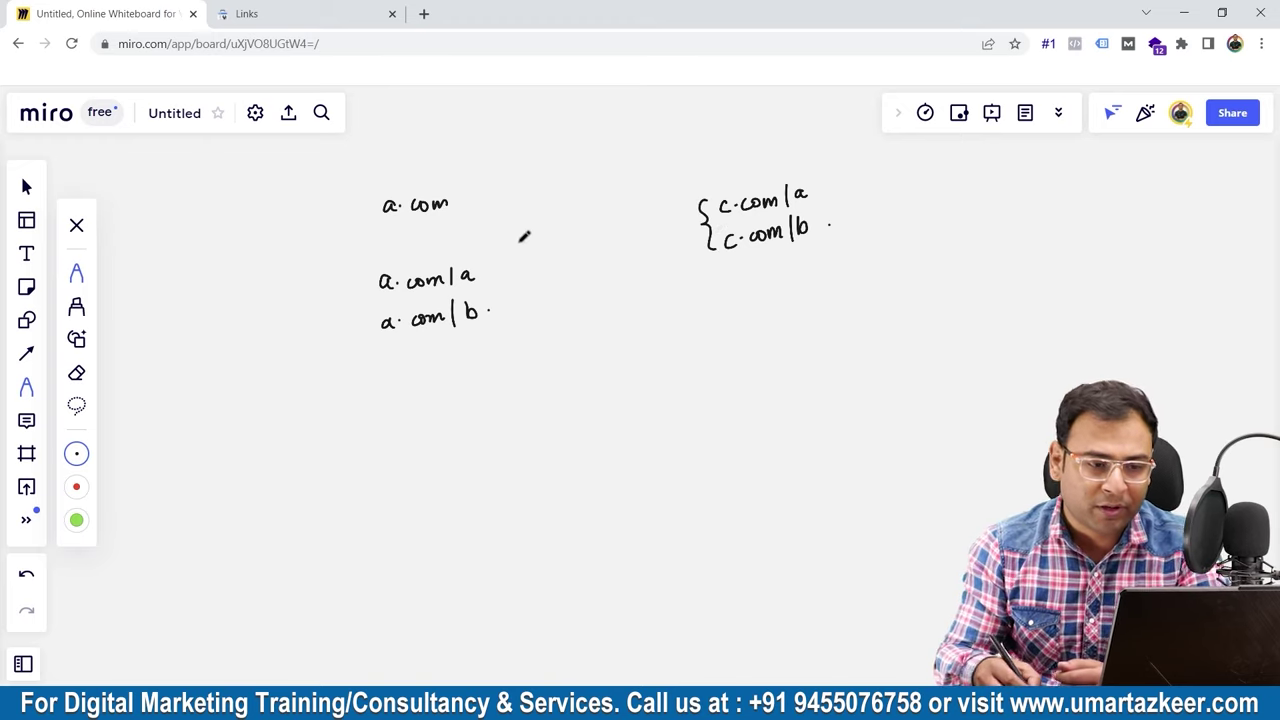
mouse_move(679, 210)
left_mouse_down()
mouse_move(478, 246)
mouse_move(498, 246)
left_mouse_up()
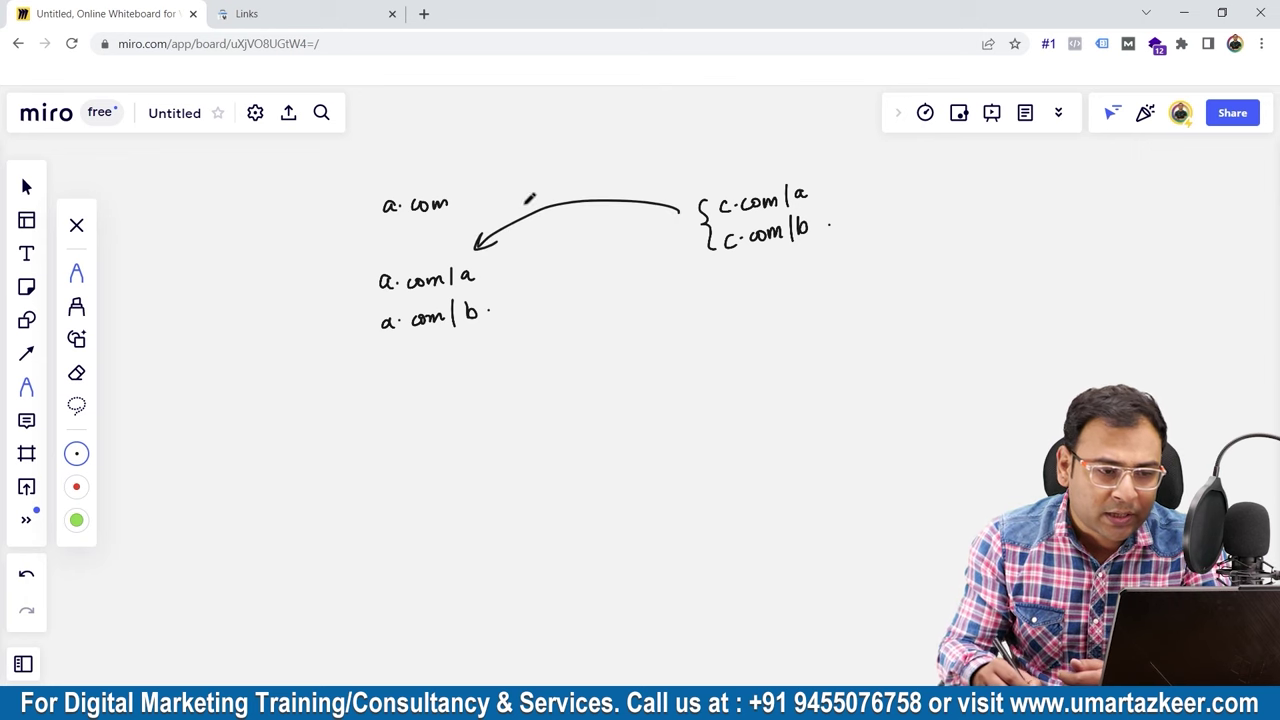
left_click_drag(530, 190, 529, 205)
left_click_drag(817, 187, 838, 181)
left_click_drag(830, 175, 838, 182)
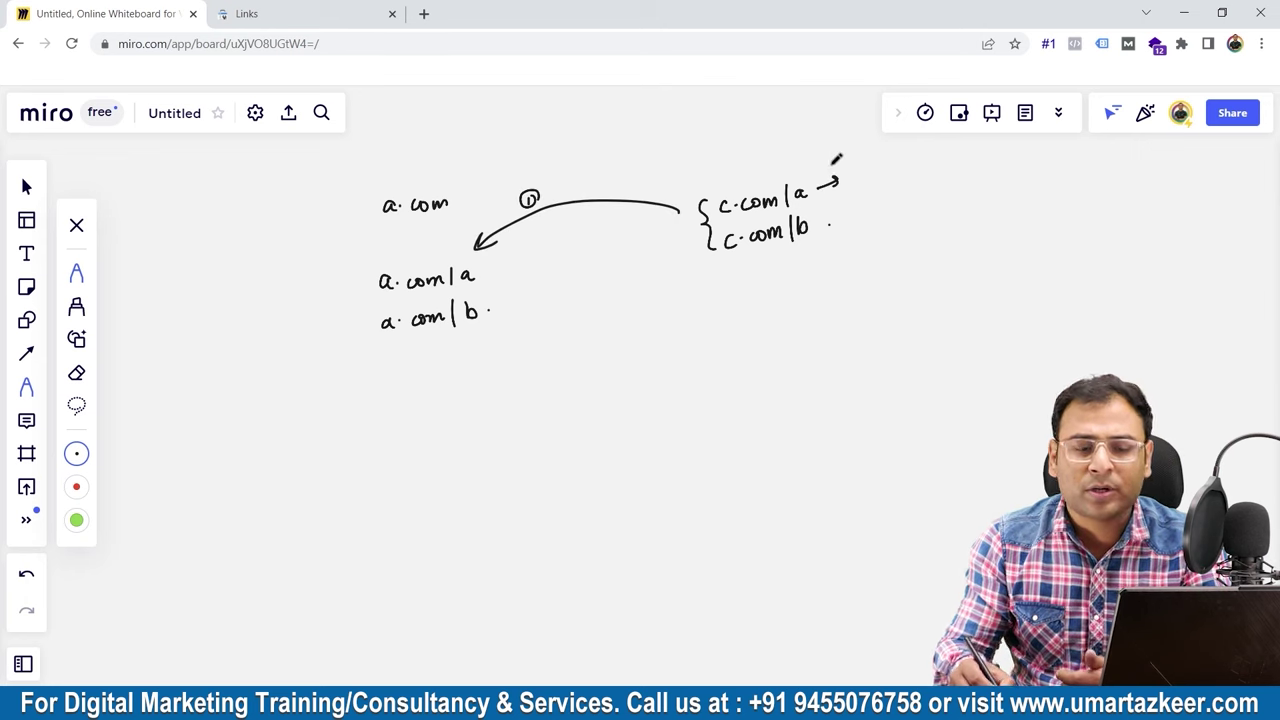